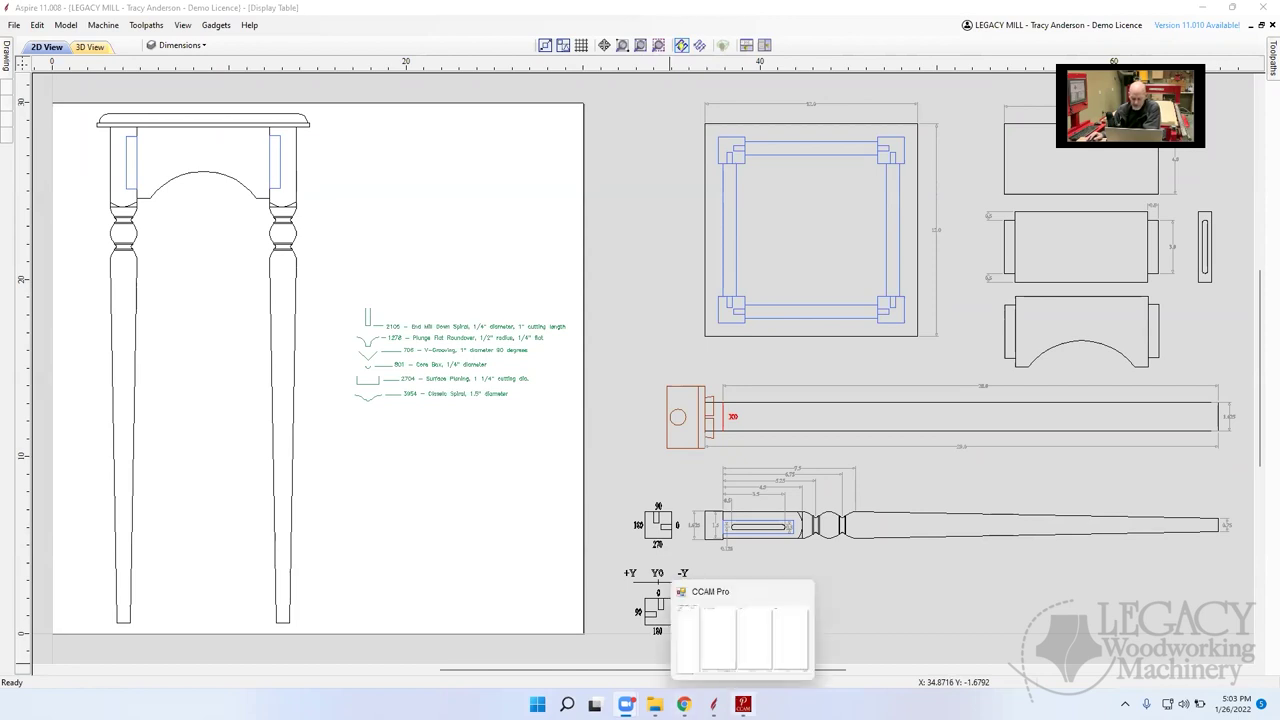
Switch to CCAM Pro and open the Display Table project from the project manager
click(743, 704)
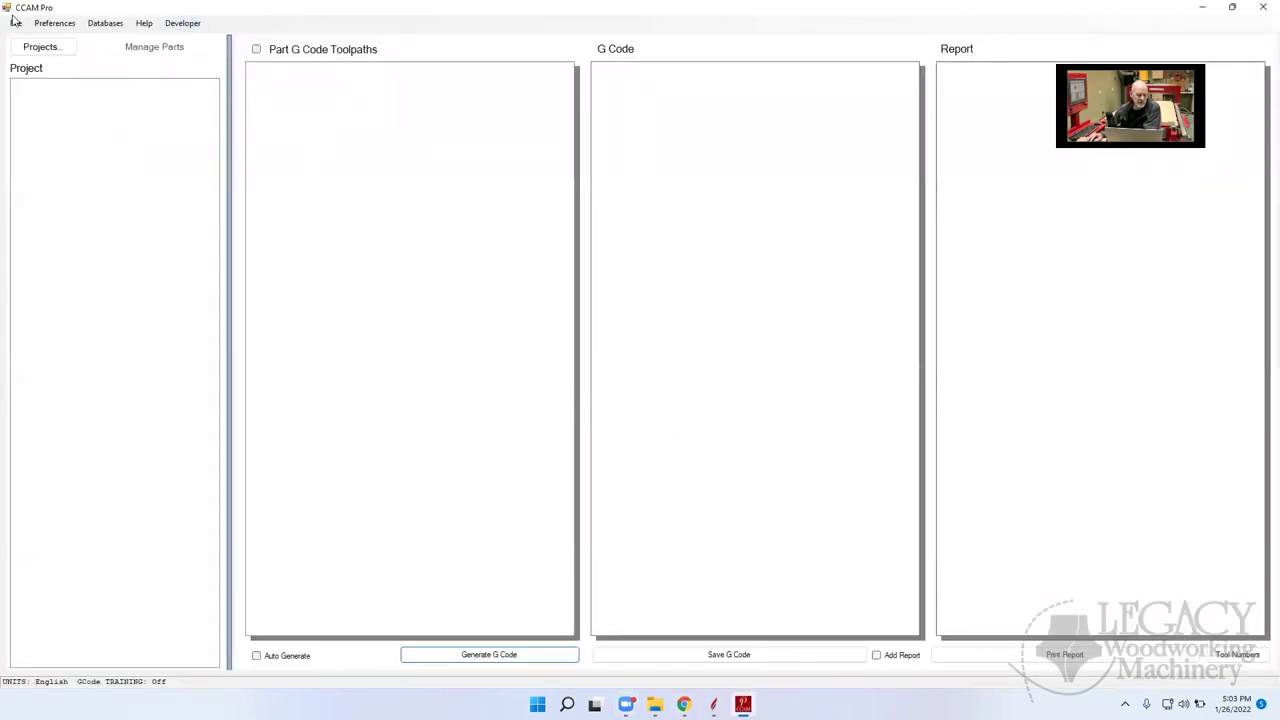
click(15, 23)
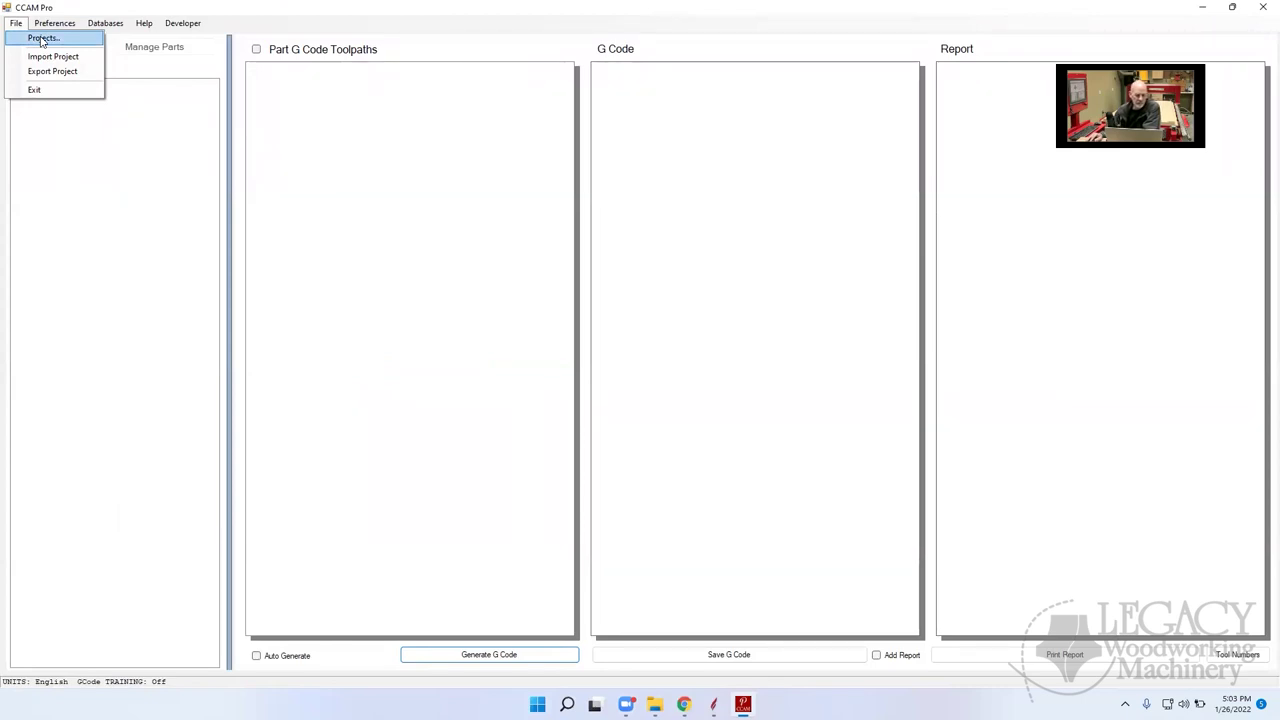
click(42, 40)
click(424, 245)
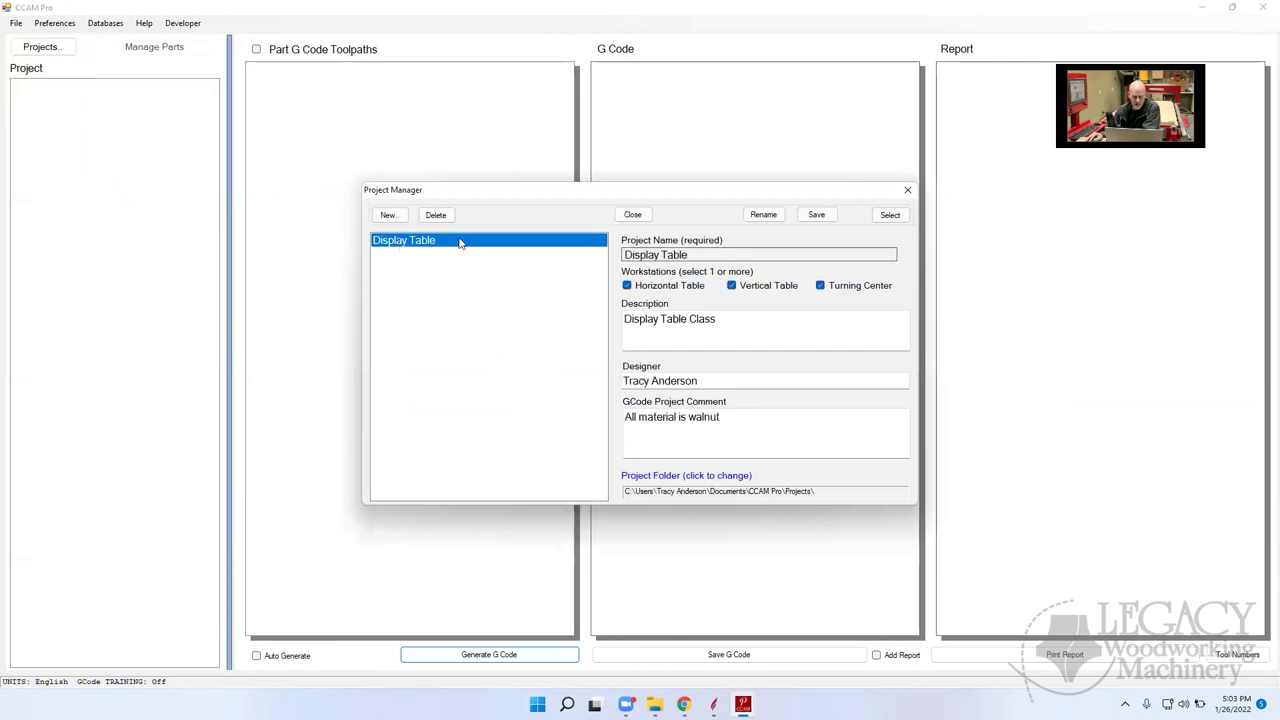
click(889, 215)
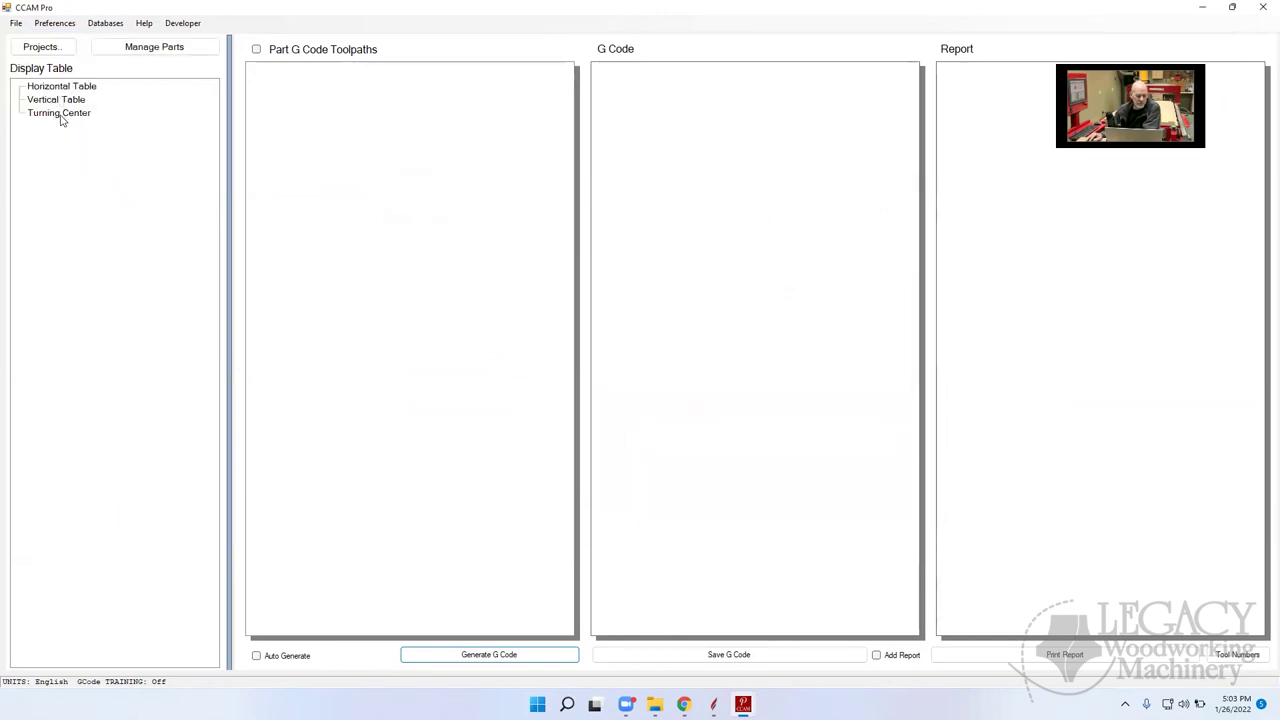
Review the parameters of the 001-Indexing MultiSidedSurface toolpath for the Turning Center's Display Table Legs, then finish and save it
click(60, 114)
click(75, 127)
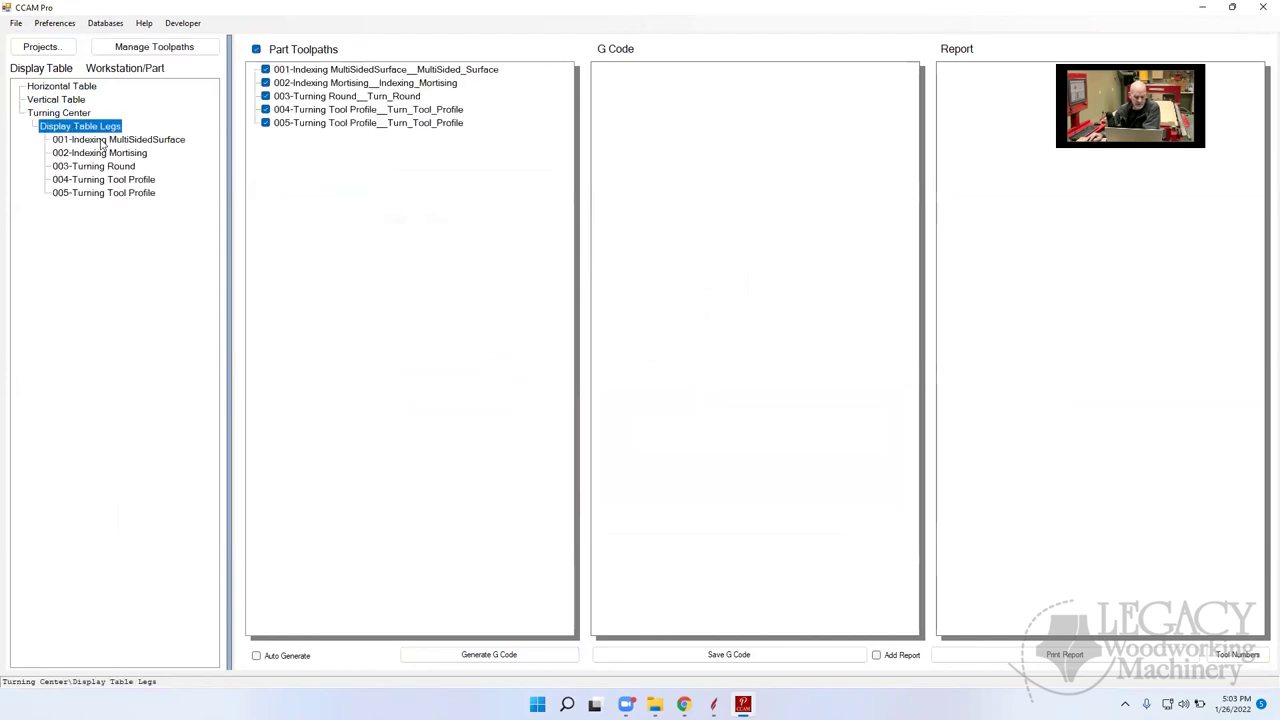
double_click(115, 141)
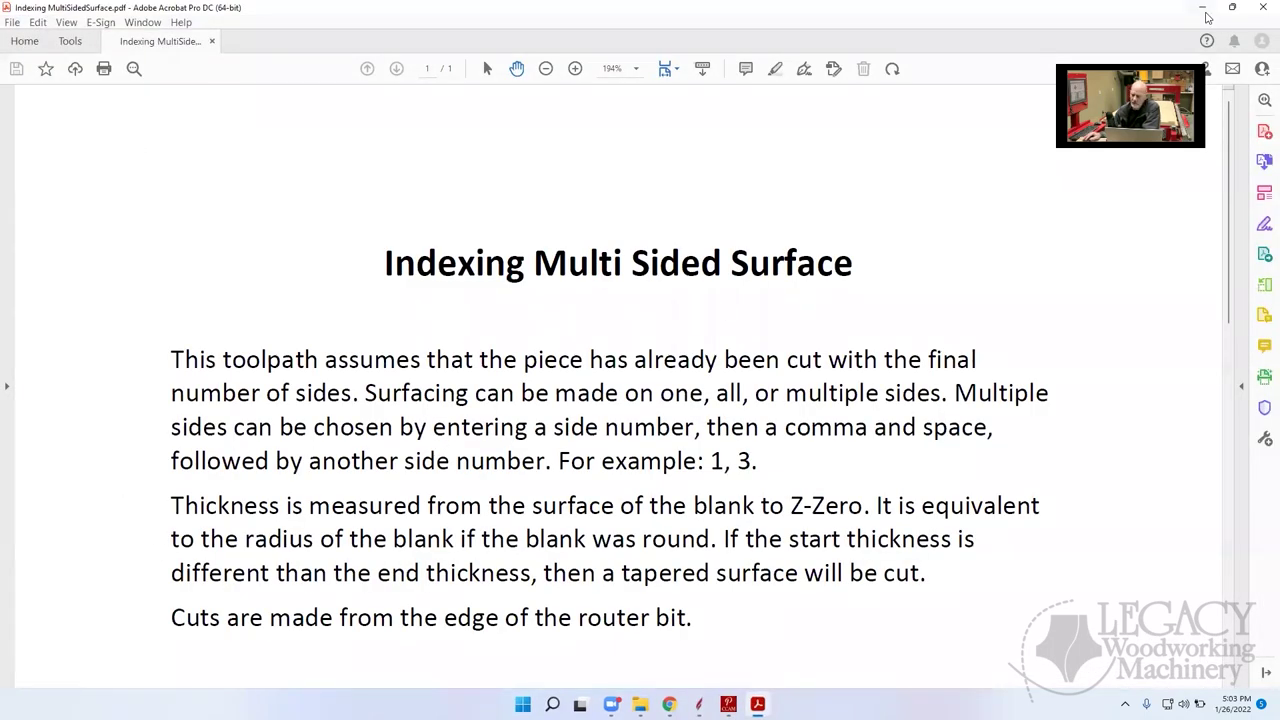
click(1204, 12)
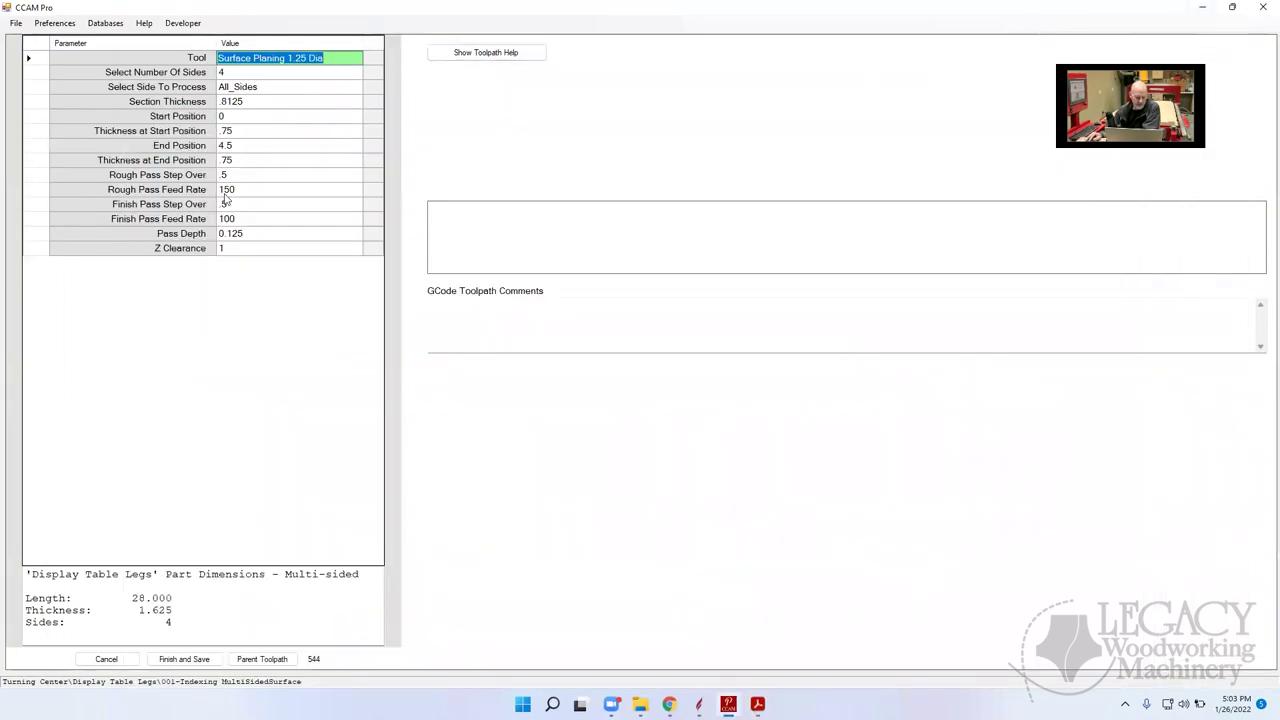
click(200, 659)
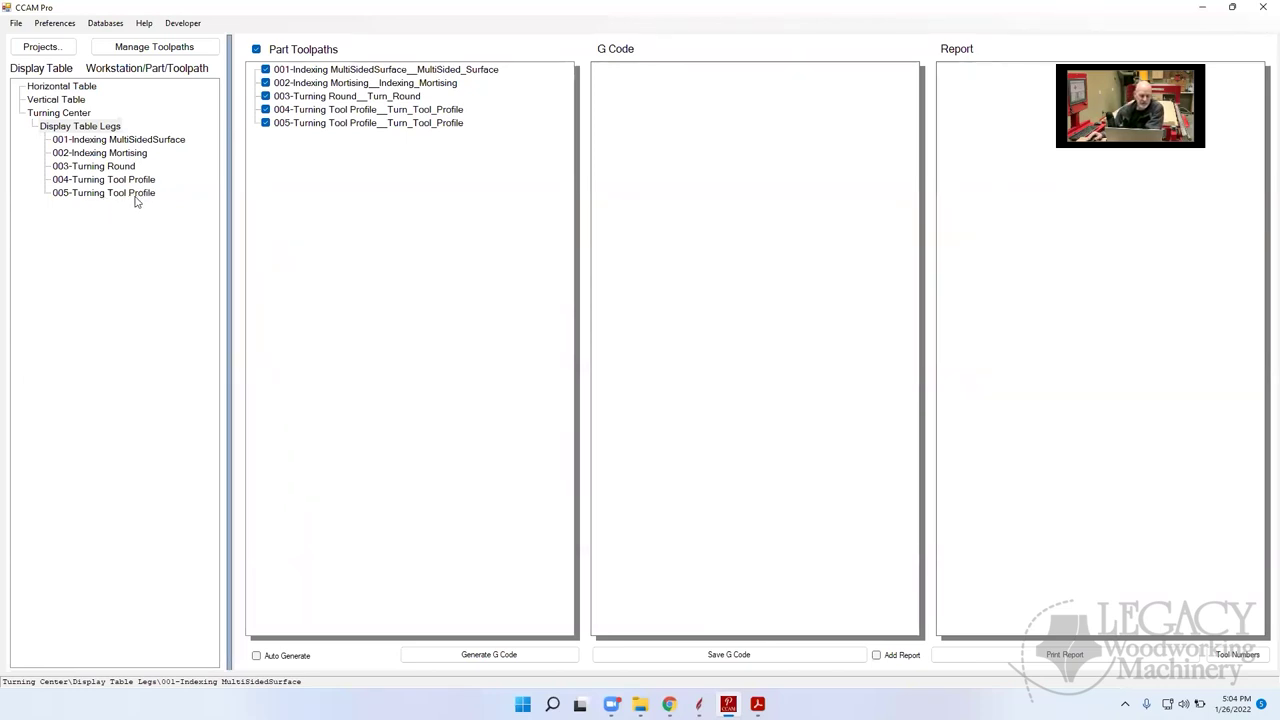
Review the Display Table Rails part under the Vertical Table and Horizontal Table workstations
click(67, 102)
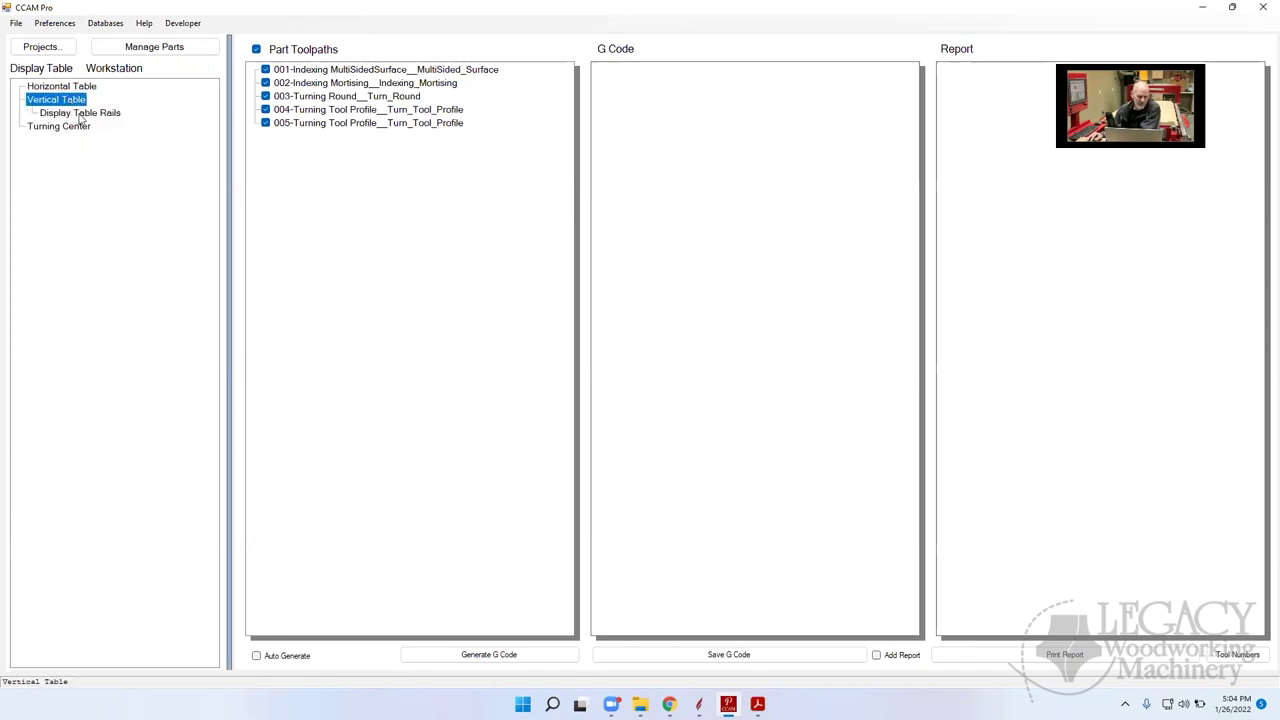
click(81, 115)
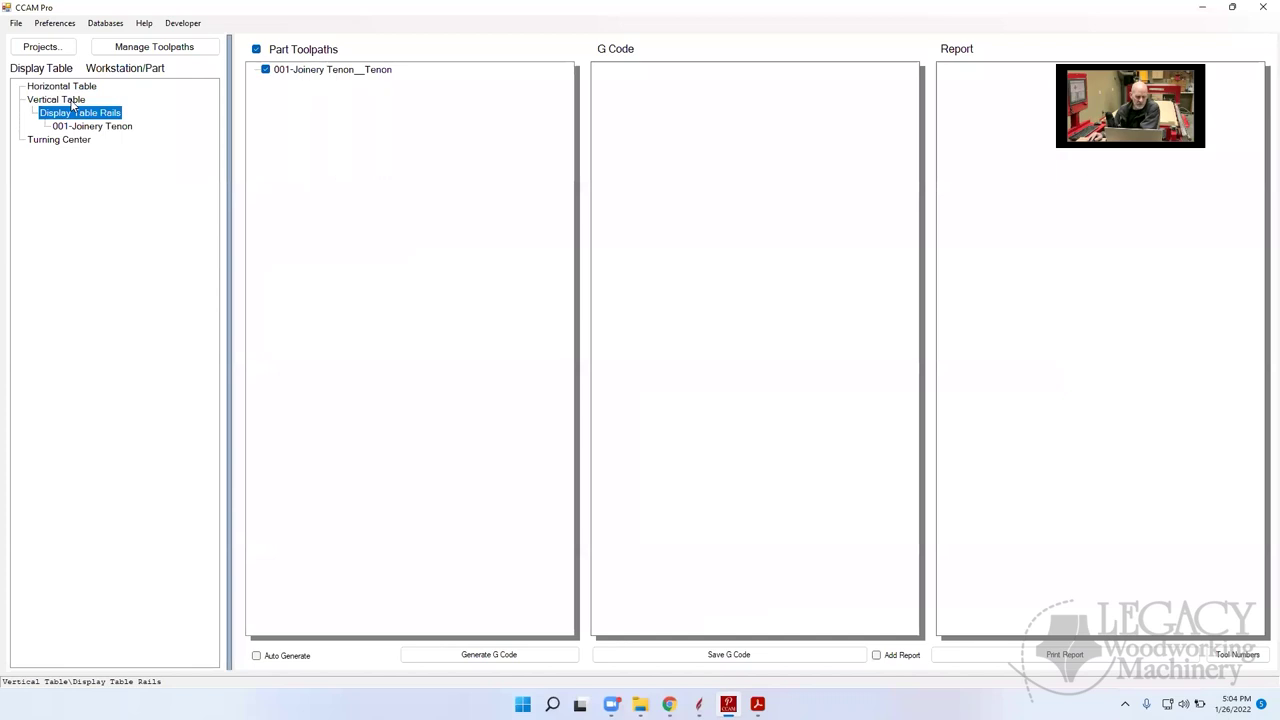
click(60, 100)
click(81, 88)
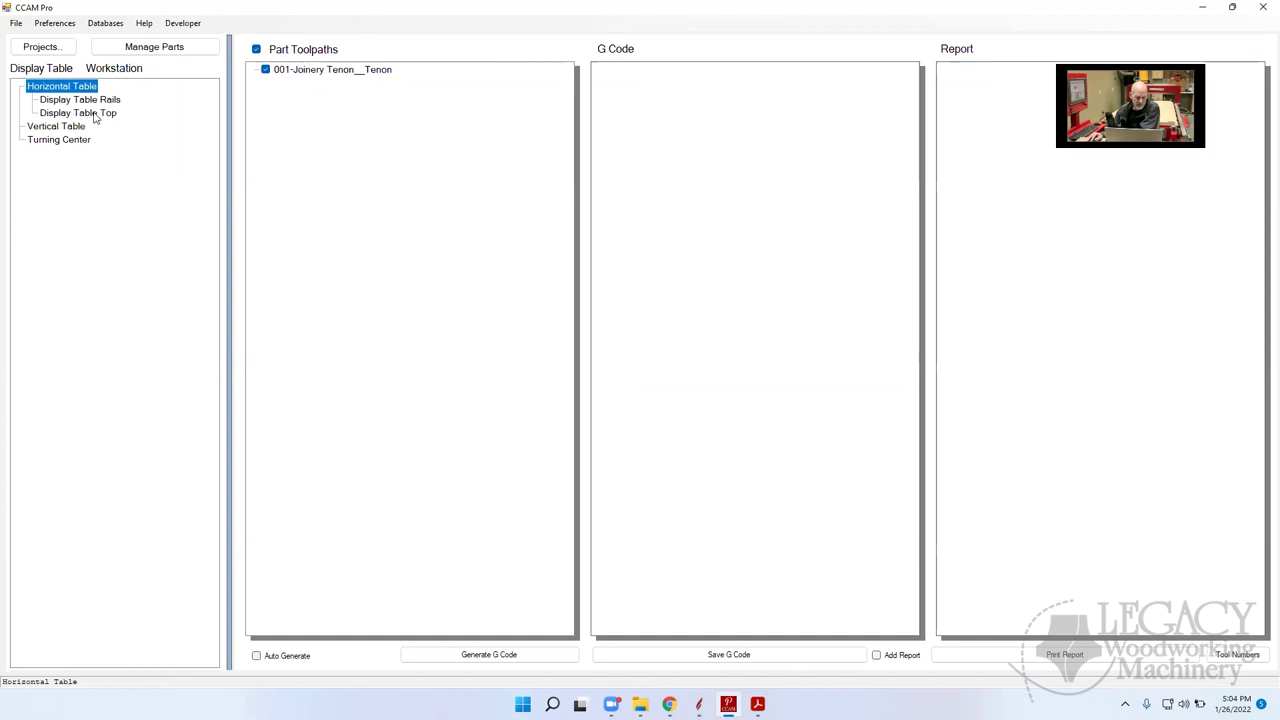
click(93, 100)
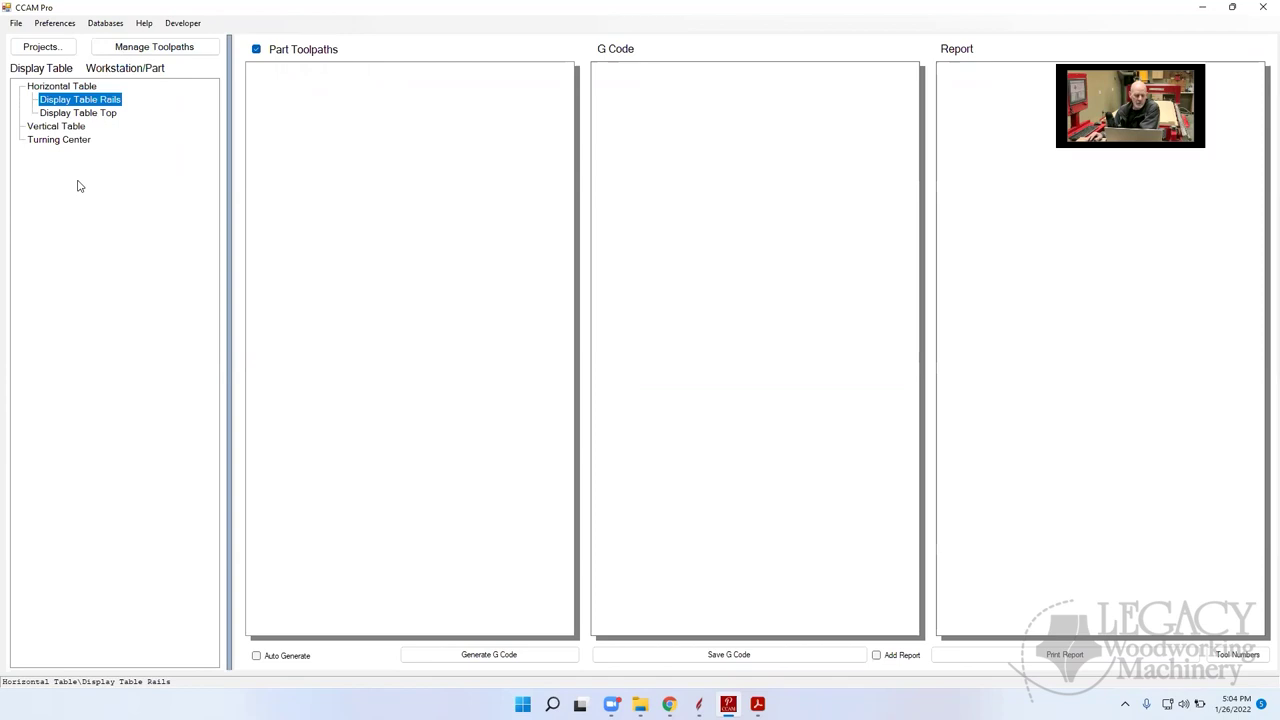
Export the Display Table project to the Desktop as Display Table_EXPORT
click(16, 24)
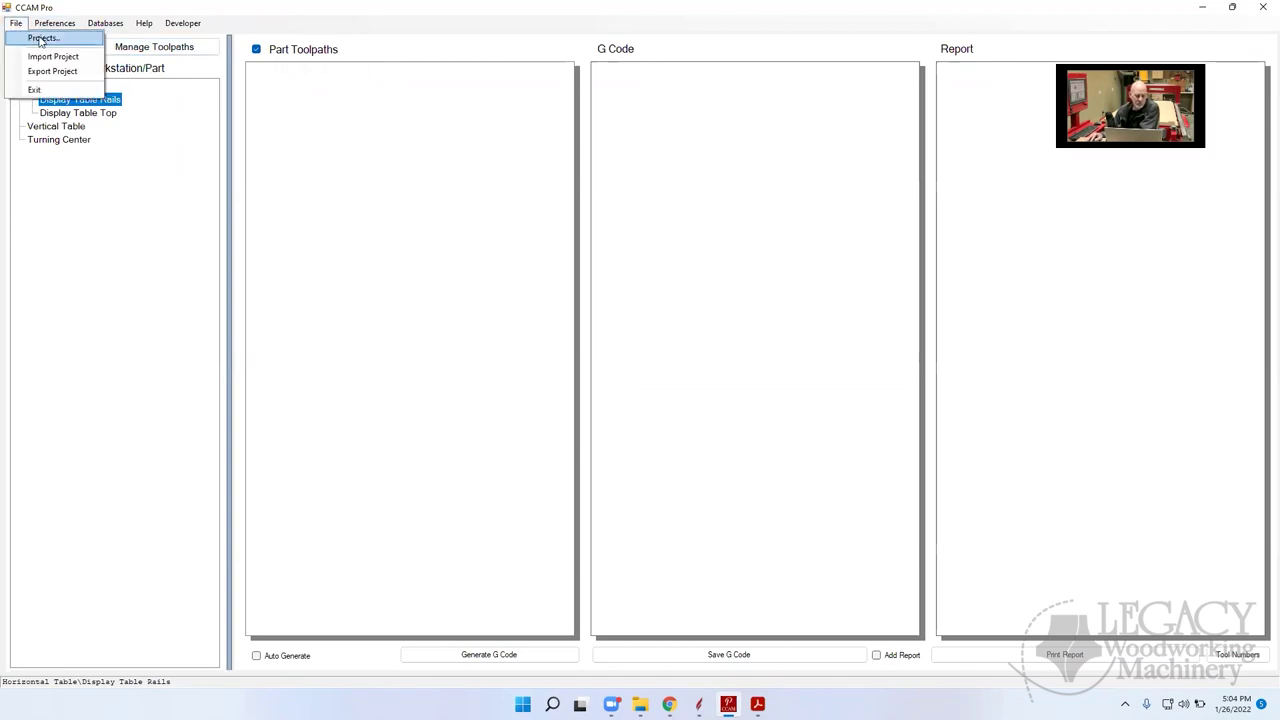
click(40, 74)
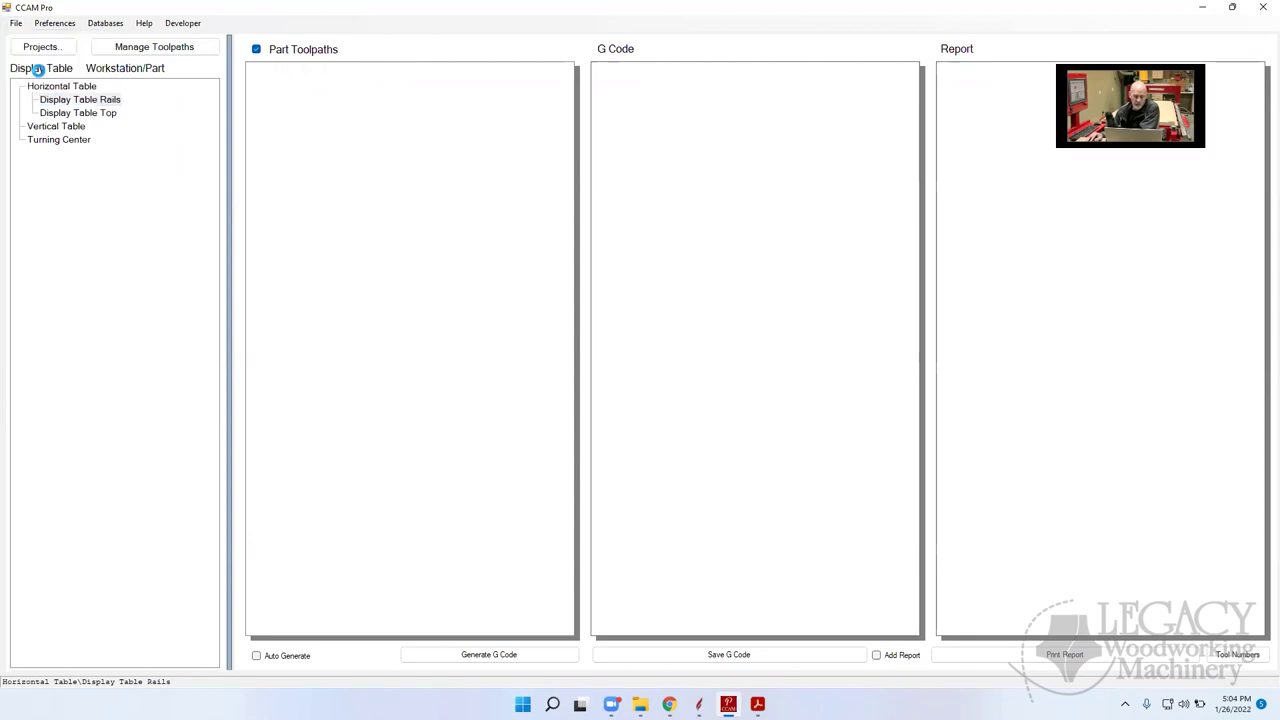
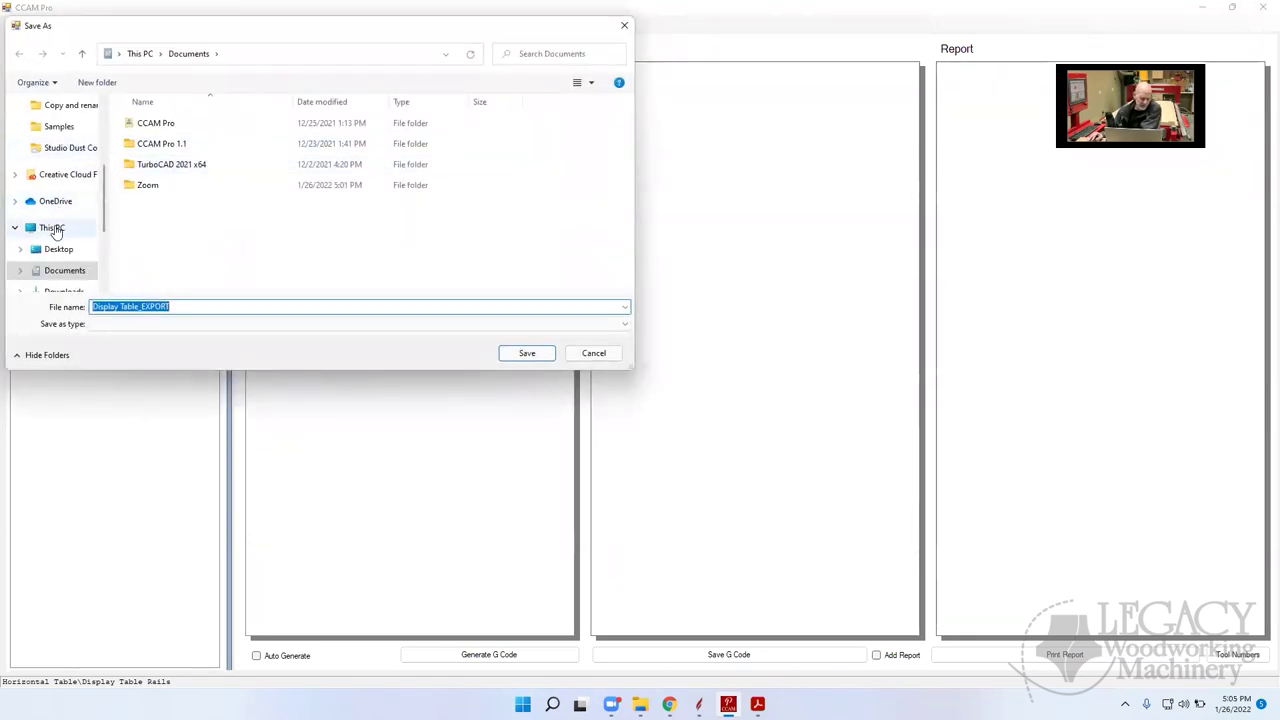
click(58, 249)
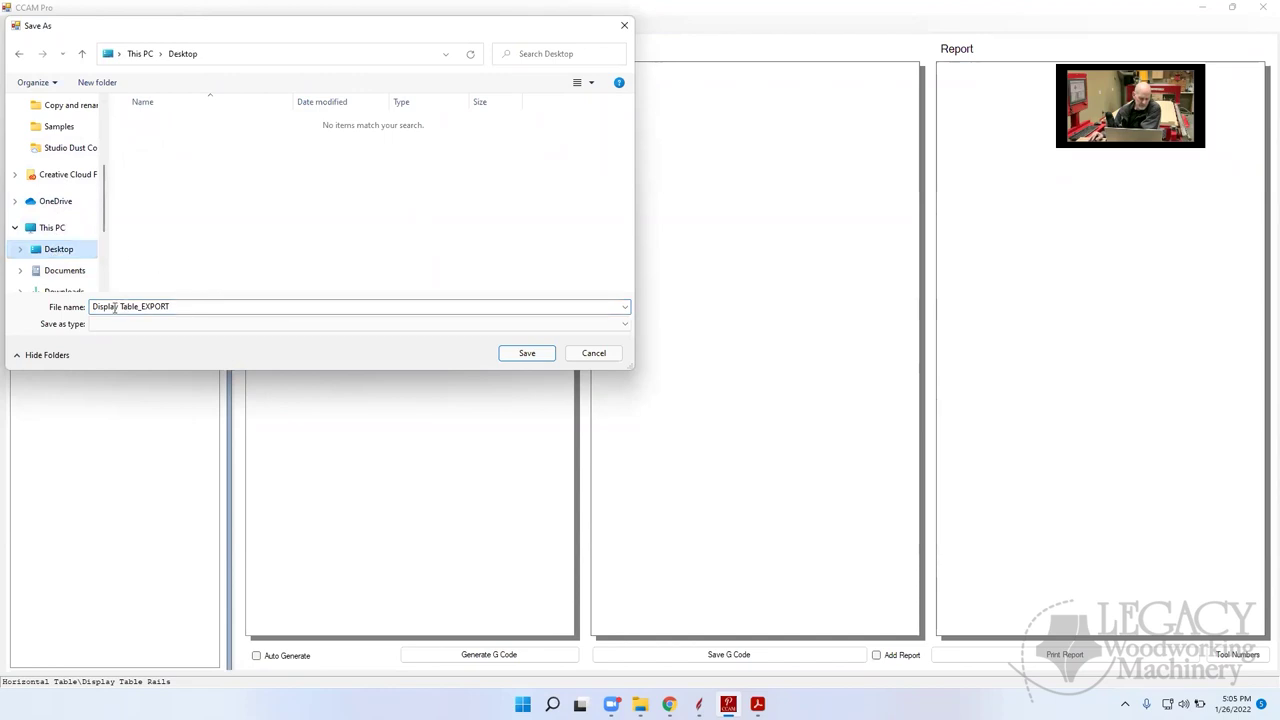
click(526, 354)
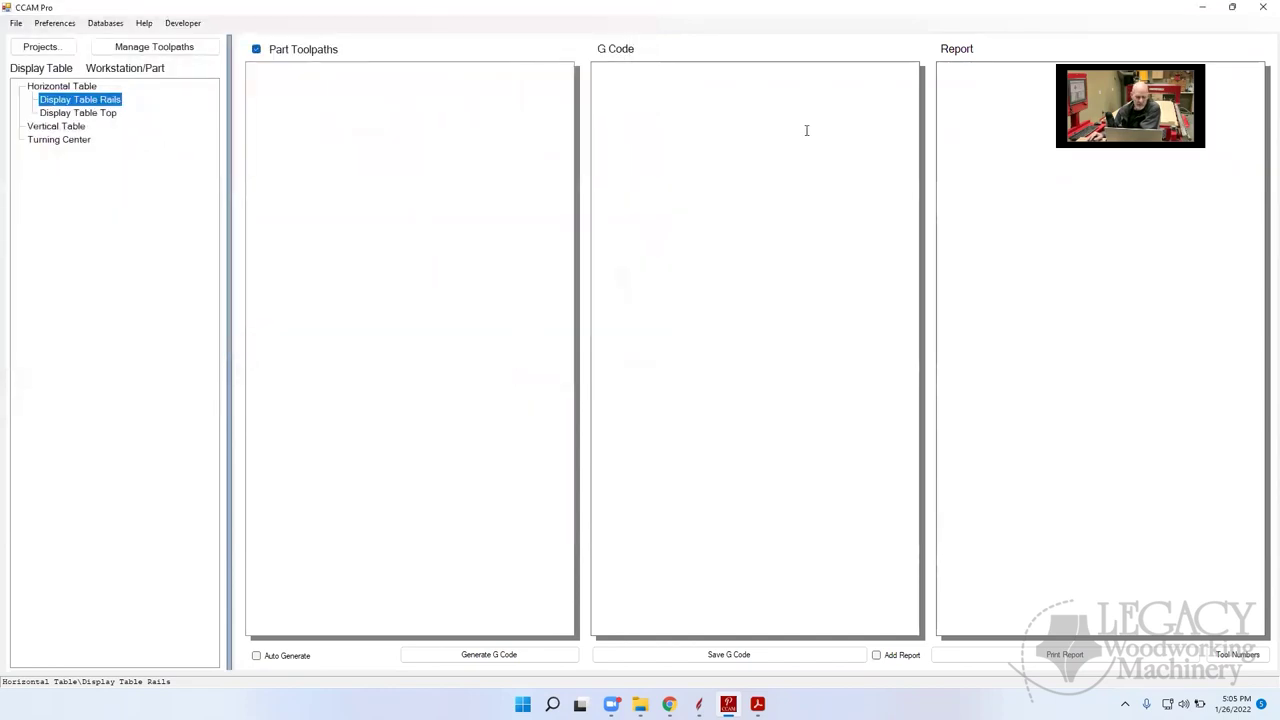
Close CCAM Pro and start it again
click(1262, 6)
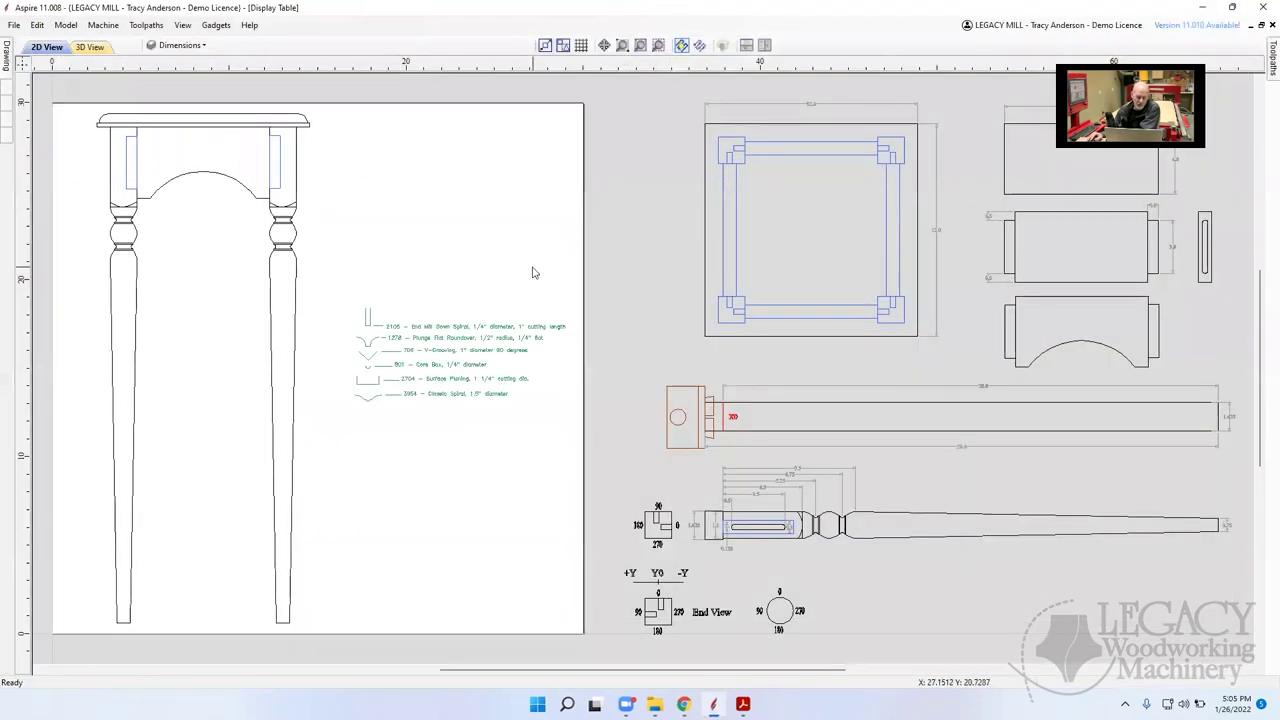
click(537, 704)
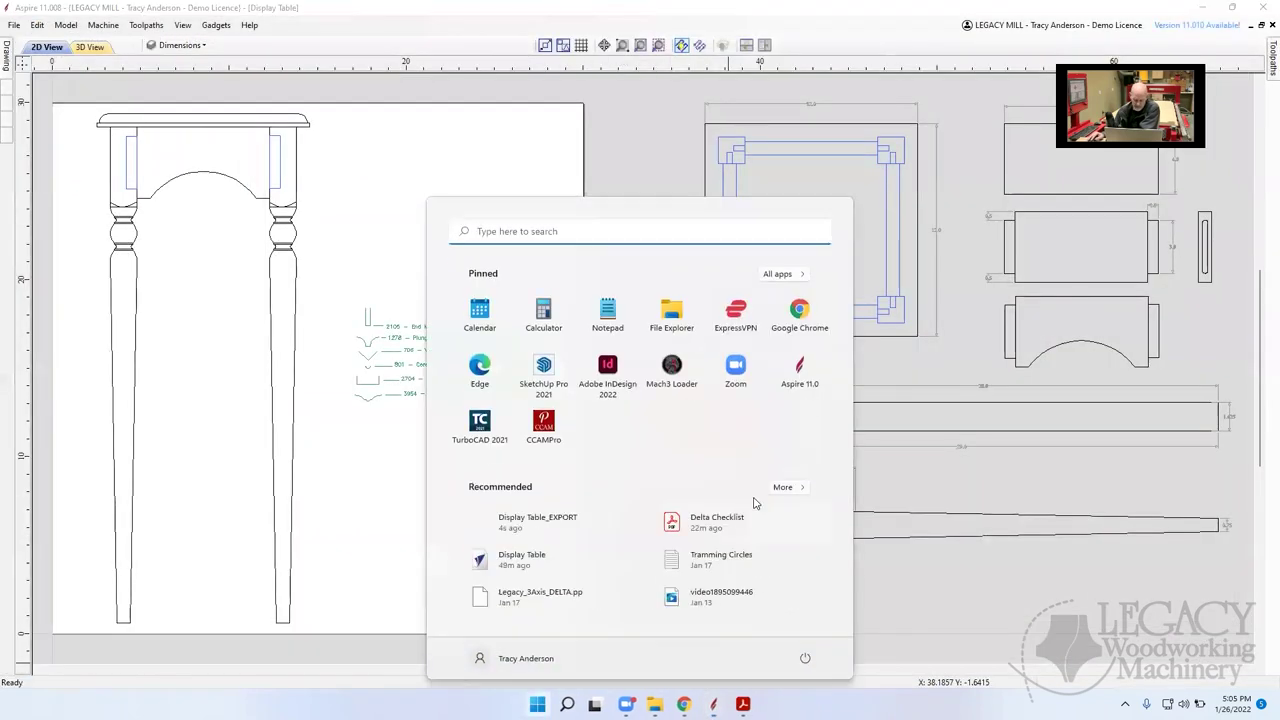
click(544, 424)
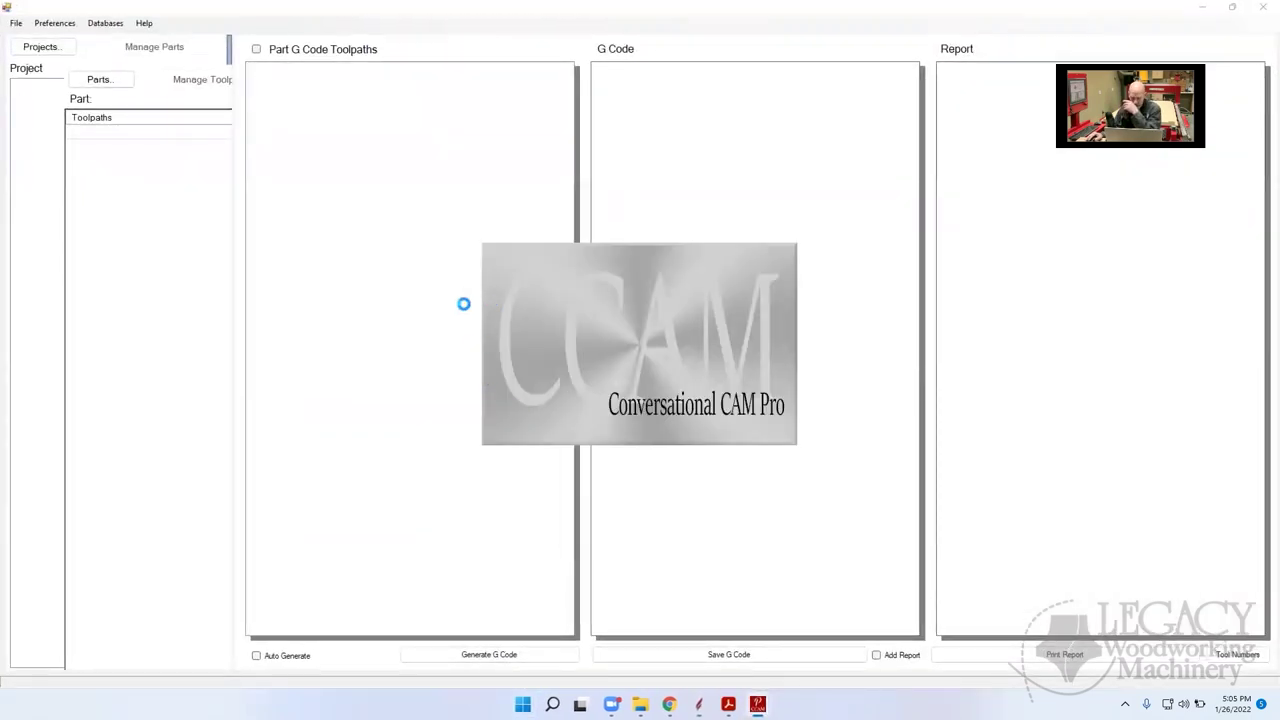
Import the Display Table_EXPORT file from the Desktop as a project and acknowledge the save notice
click(16, 26)
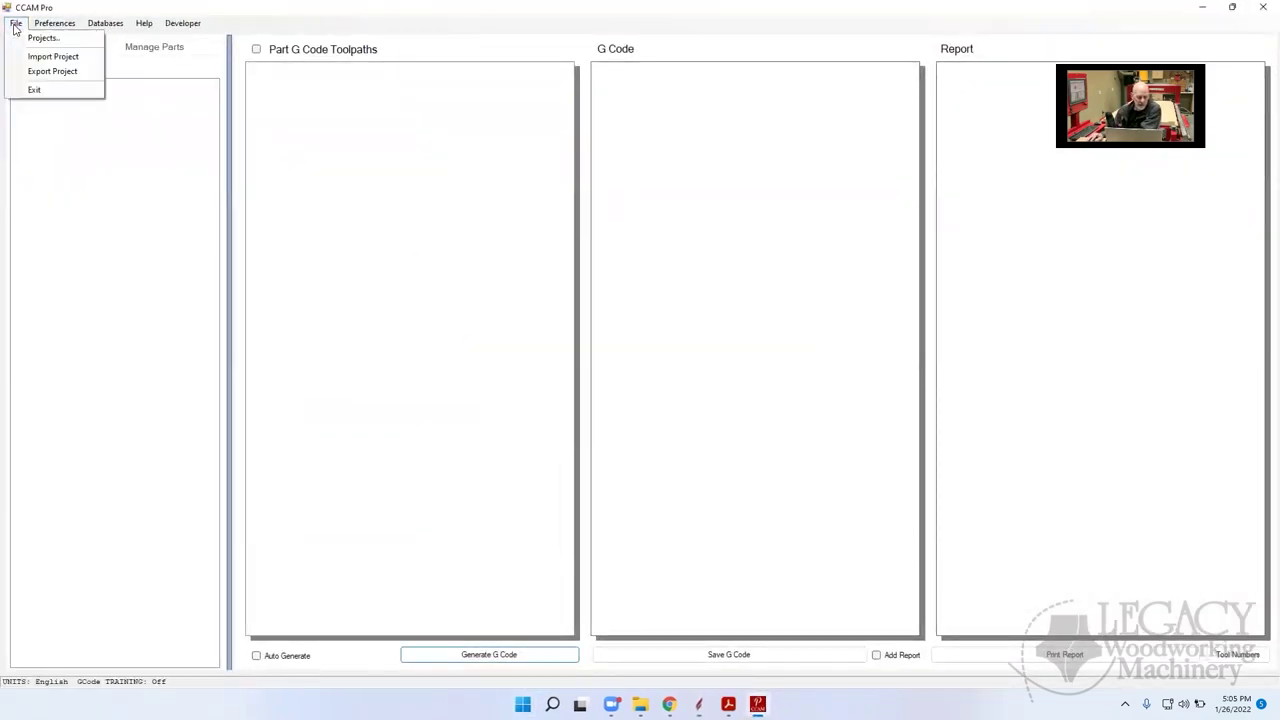
click(53, 57)
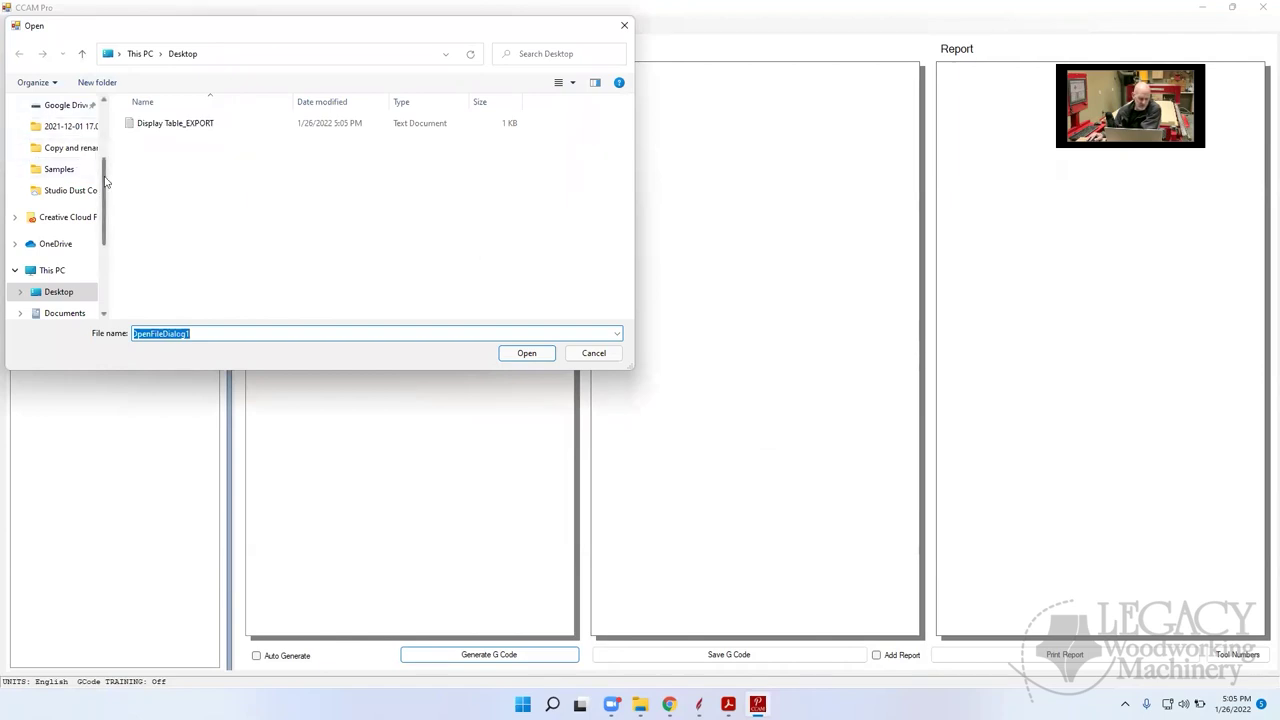
click(63, 291)
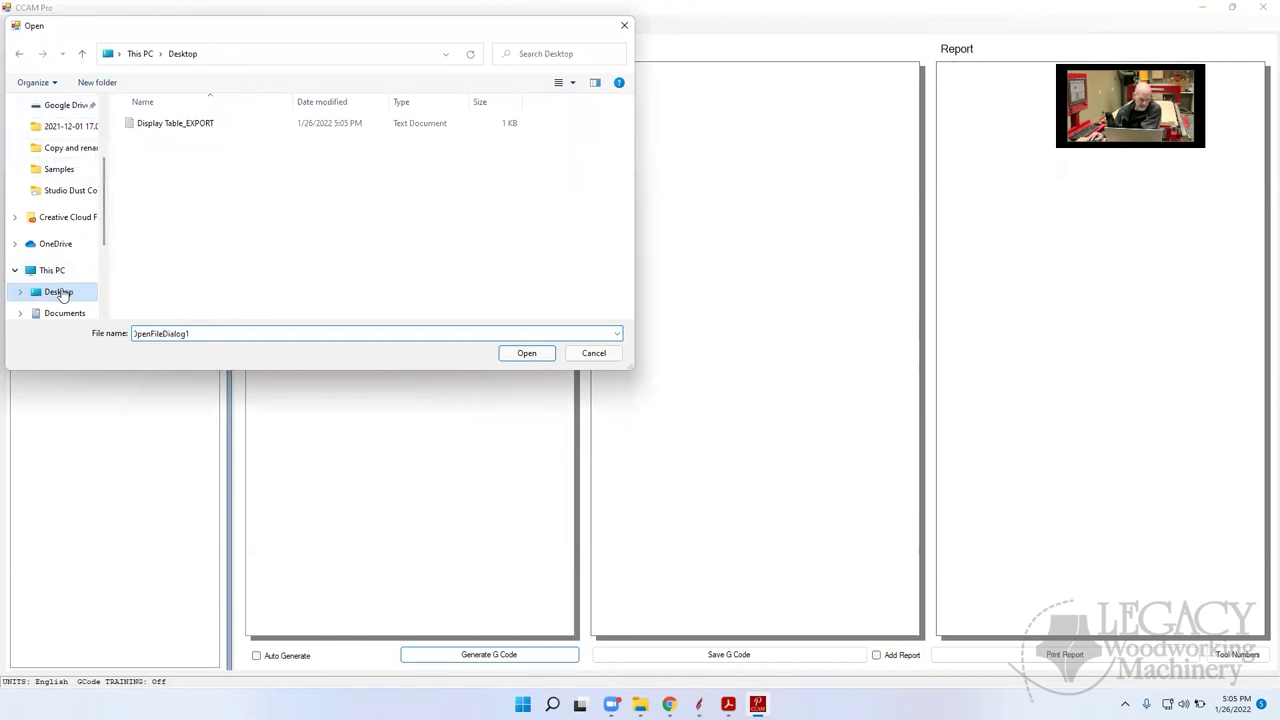
click(190, 125)
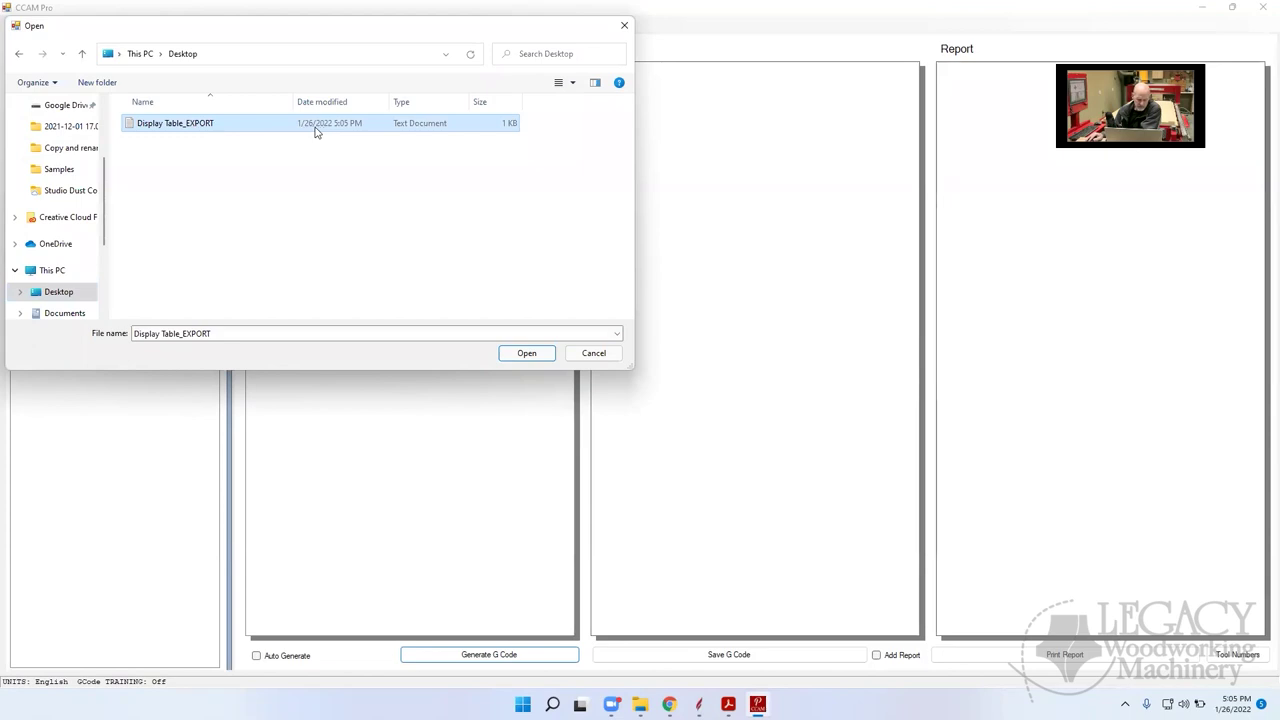
click(526, 354)
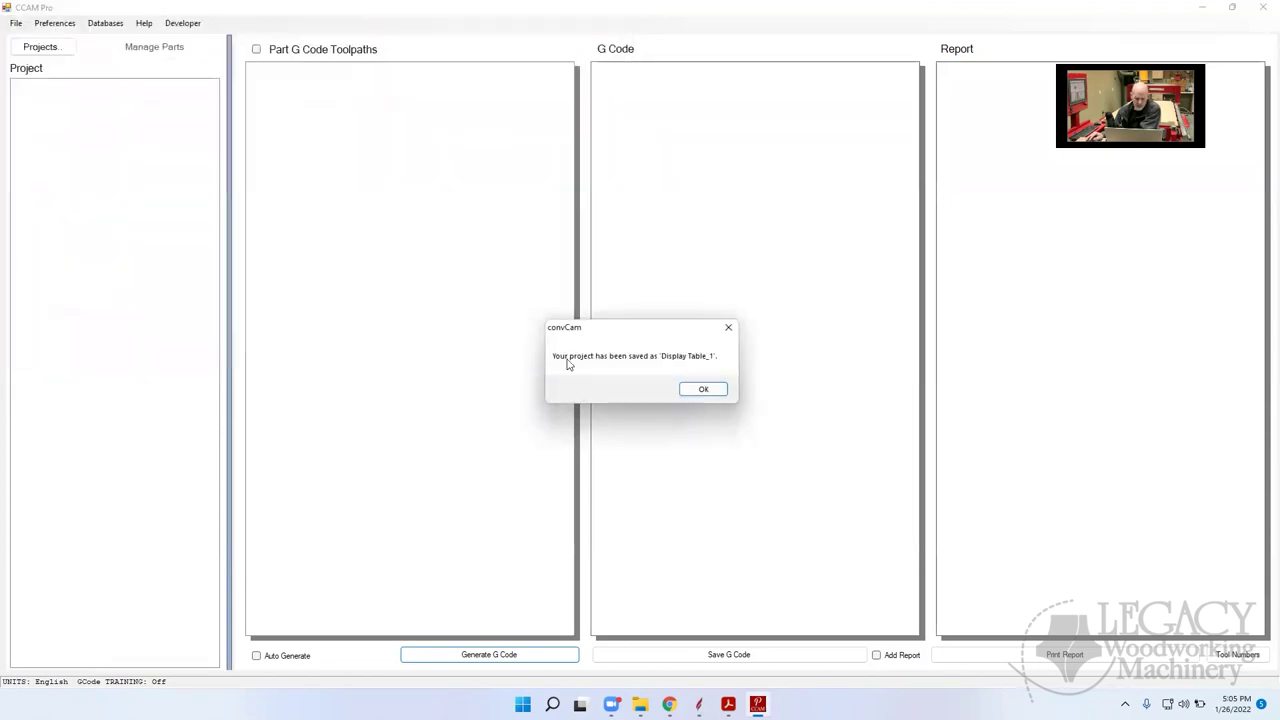
click(705, 389)
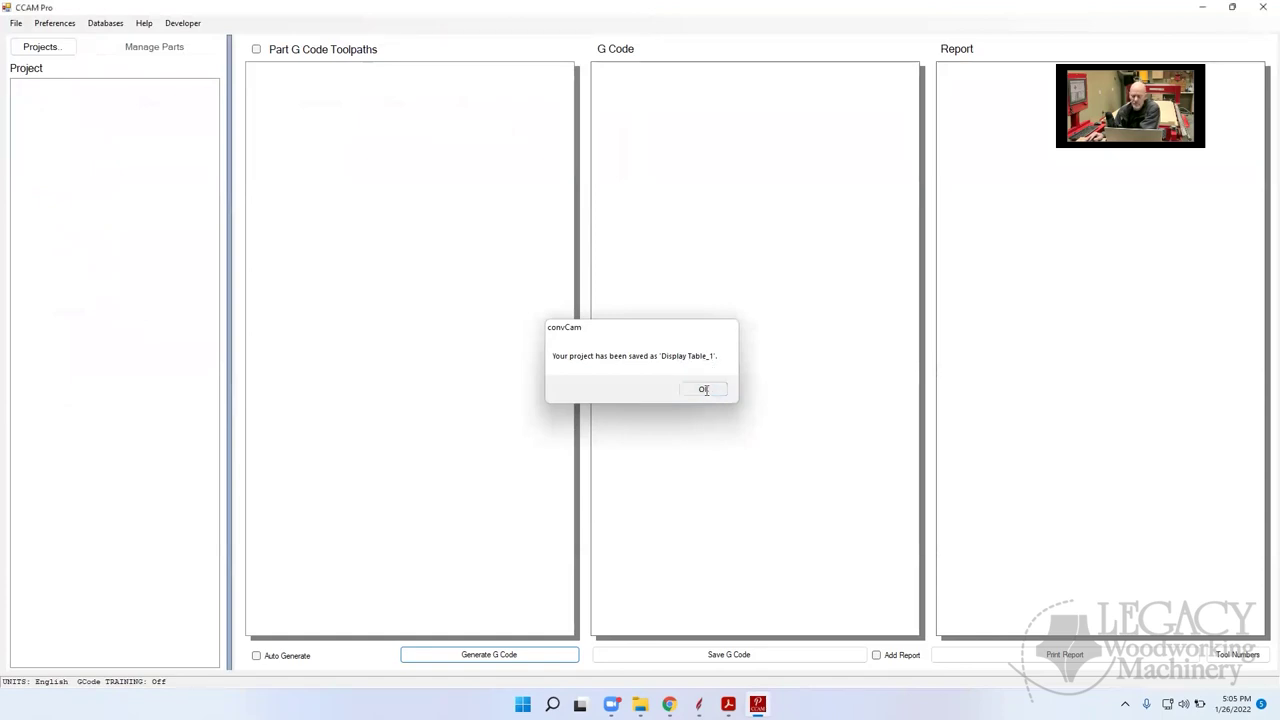
Open the imported Display Table_1 project from the project manager
click(16, 26)
click(45, 35)
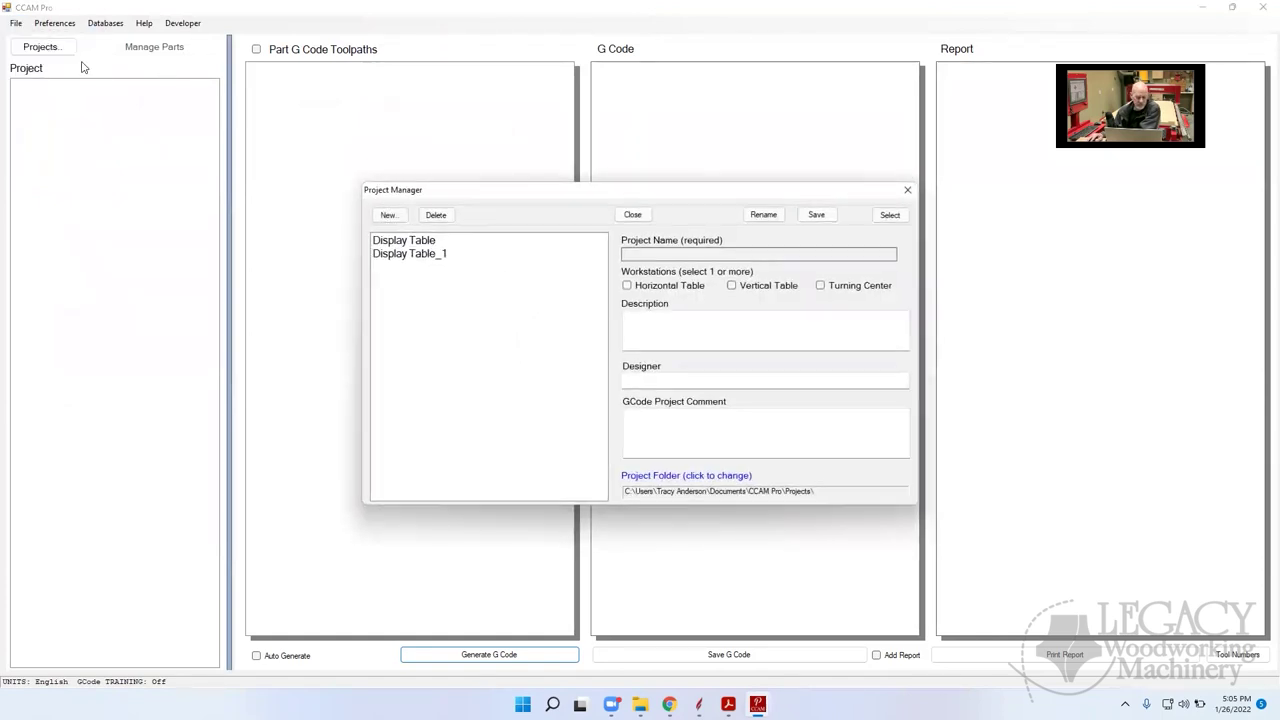
click(430, 256)
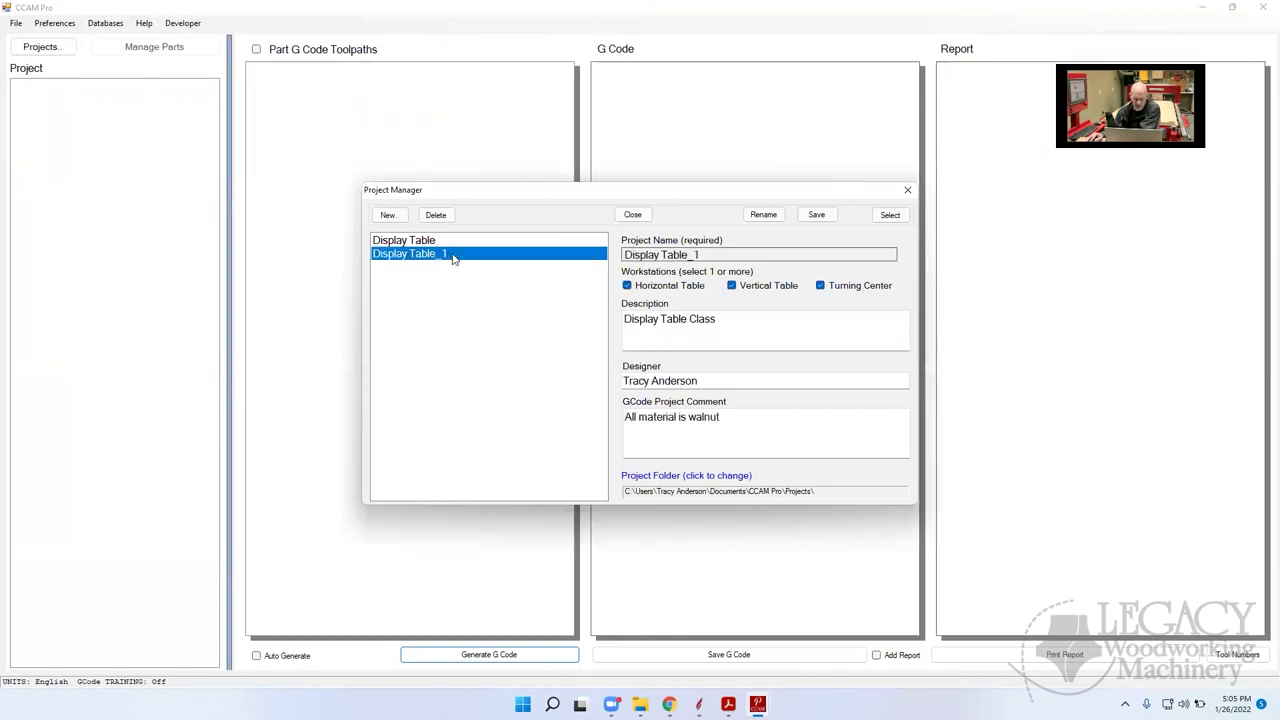
click(889, 216)
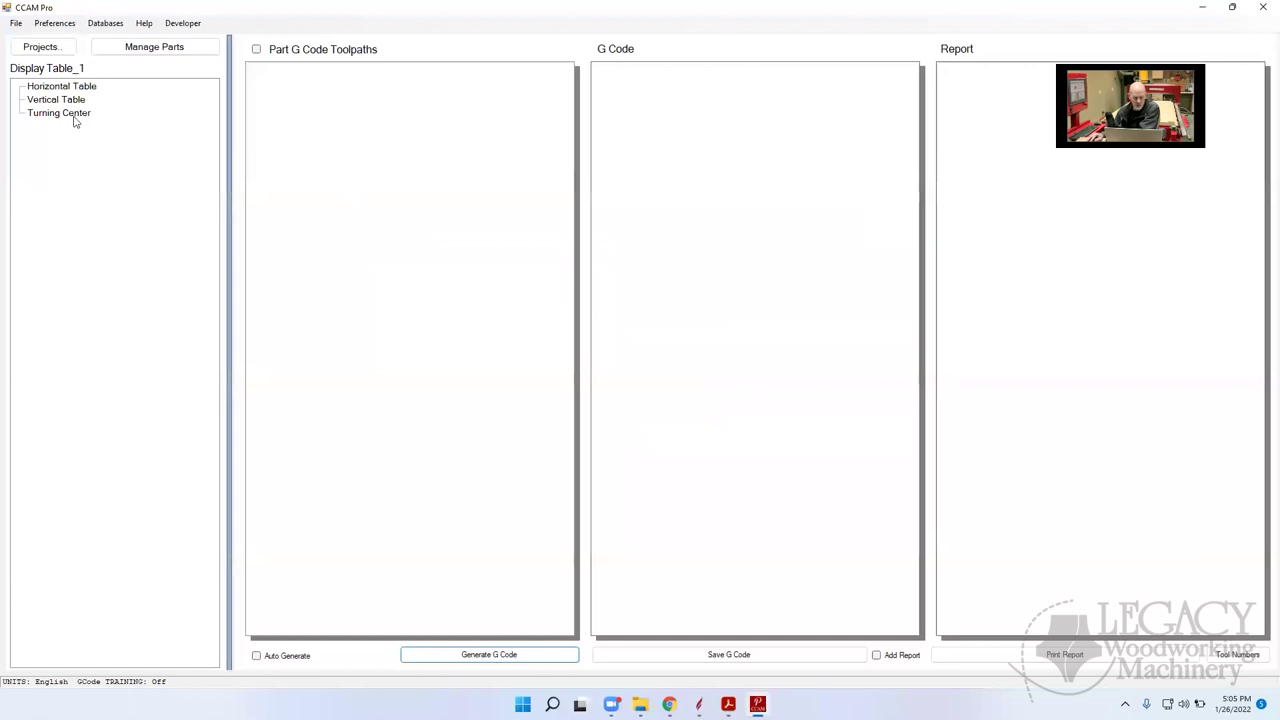
Check the Horizontal Table, Vertical Table and Turning Center workstations of the imported project for parts
click(70, 115)
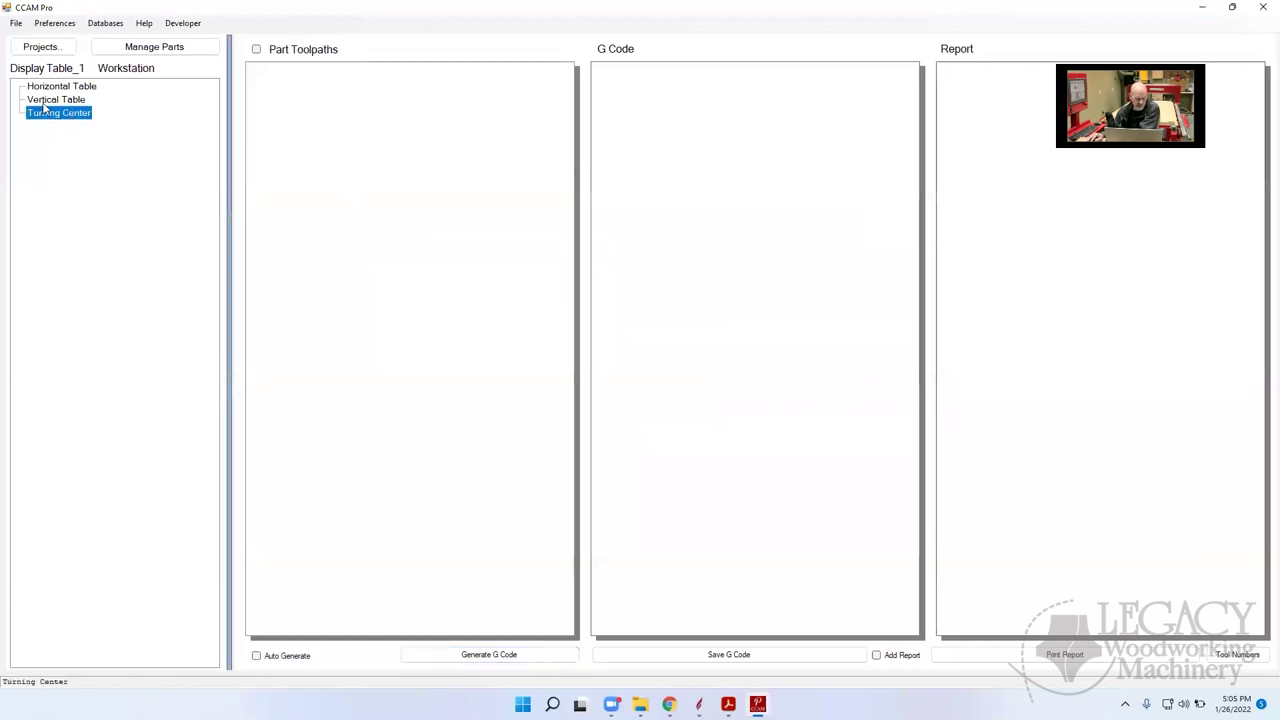
click(44, 102)
click(50, 88)
click(61, 106)
click(63, 116)
click(51, 101)
click(50, 91)
click(54, 101)
click(62, 117)
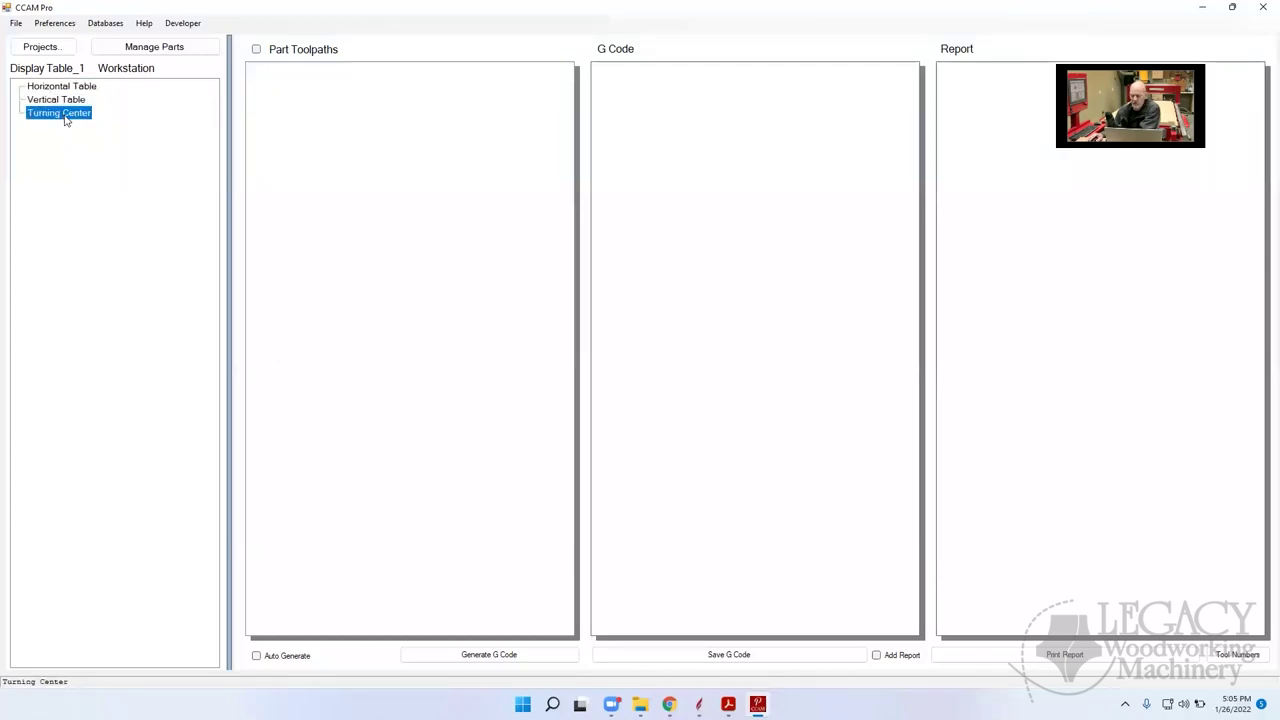
click(57, 89)
click(57, 100)
click(63, 117)
Reopen the original Display Table project and expand its Turning Center workstation
click(58, 50)
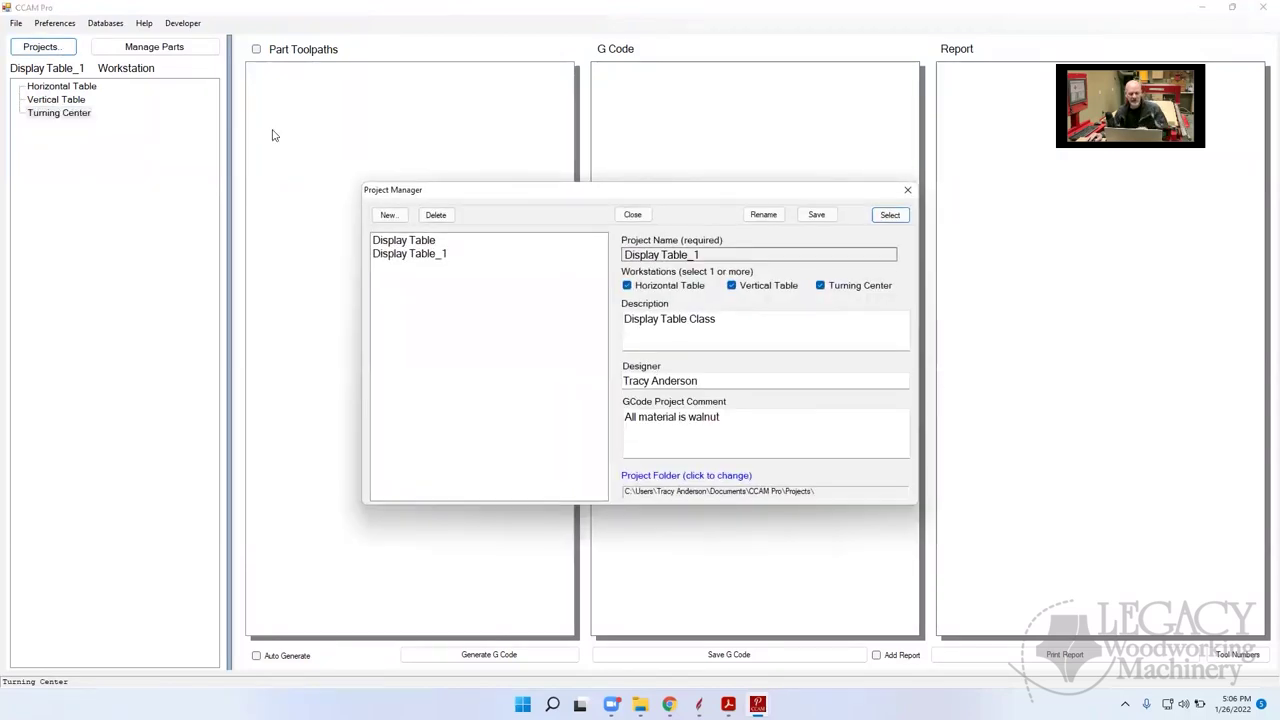
click(430, 253)
click(430, 241)
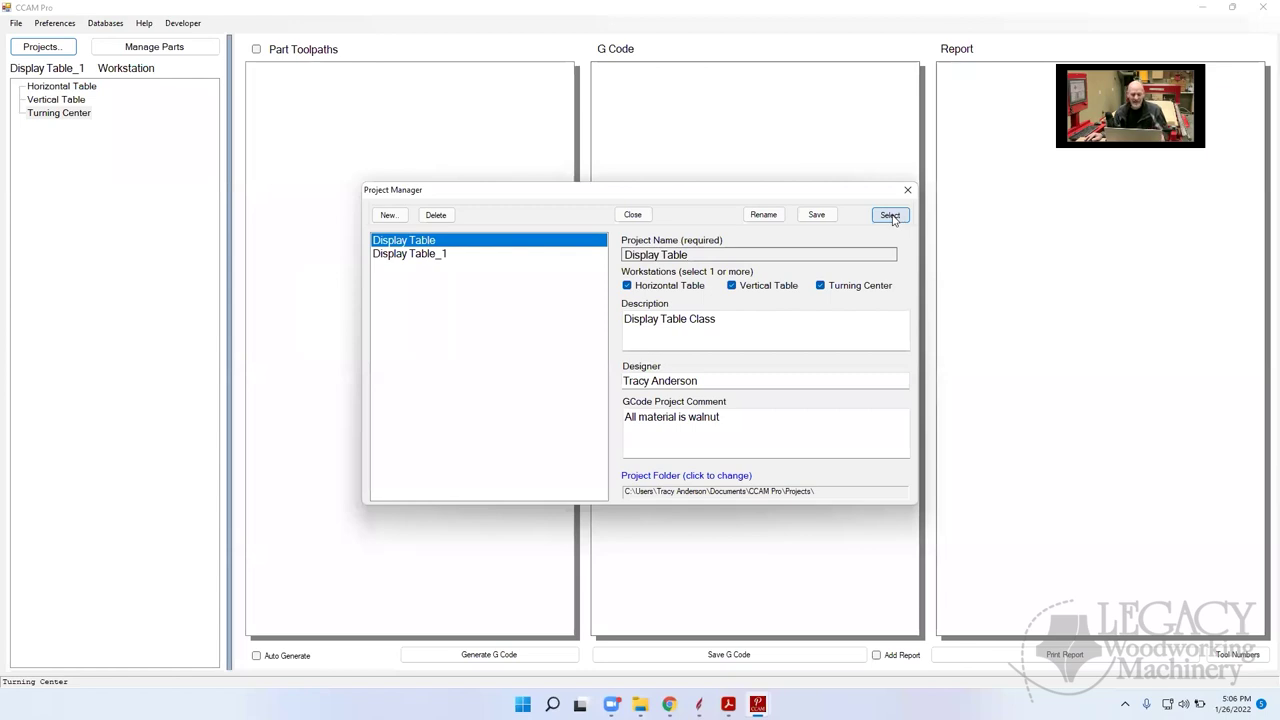
click(891, 216)
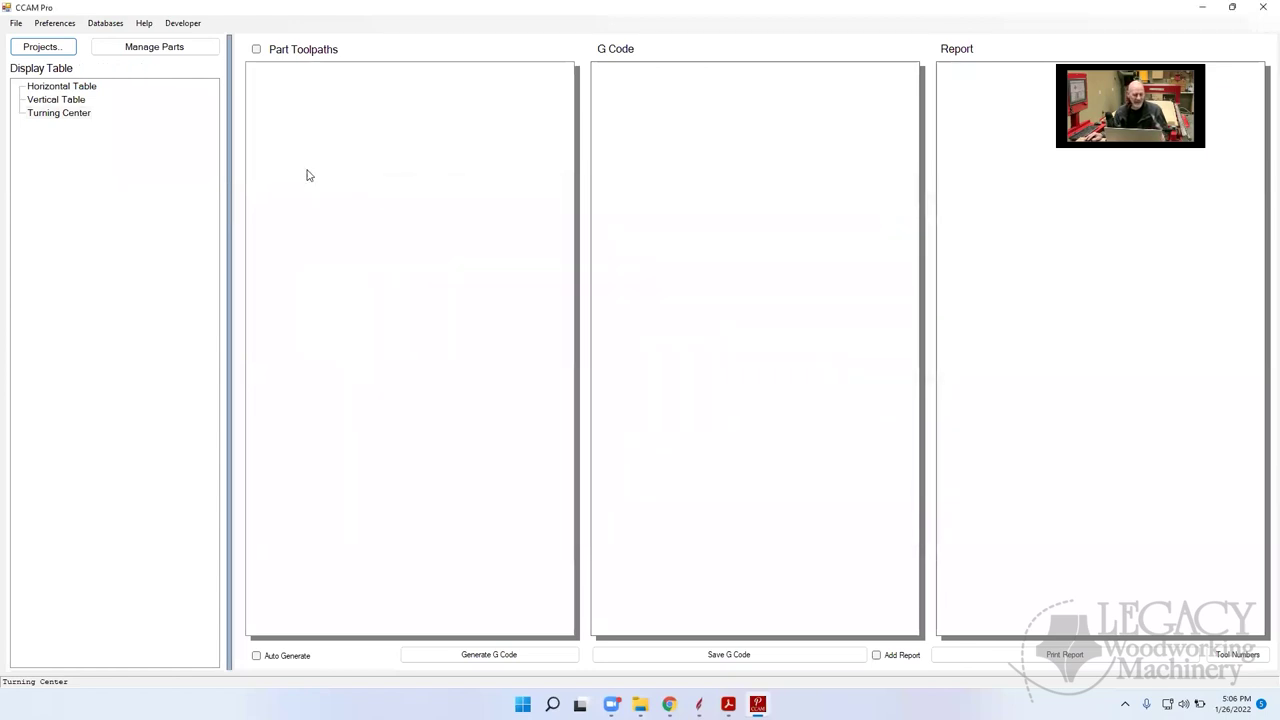
click(65, 113)
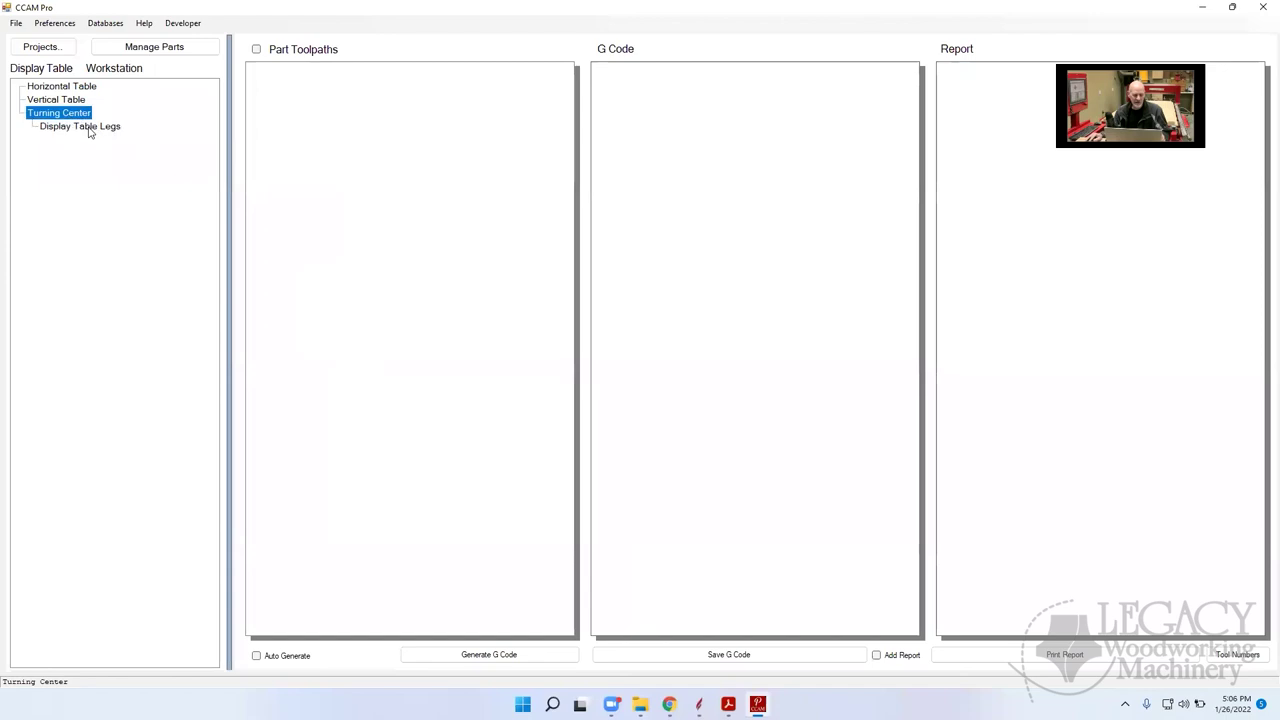
Check the toolpaths of the Display Table Legs part and the parts under the Vertical Table workstation
click(90, 129)
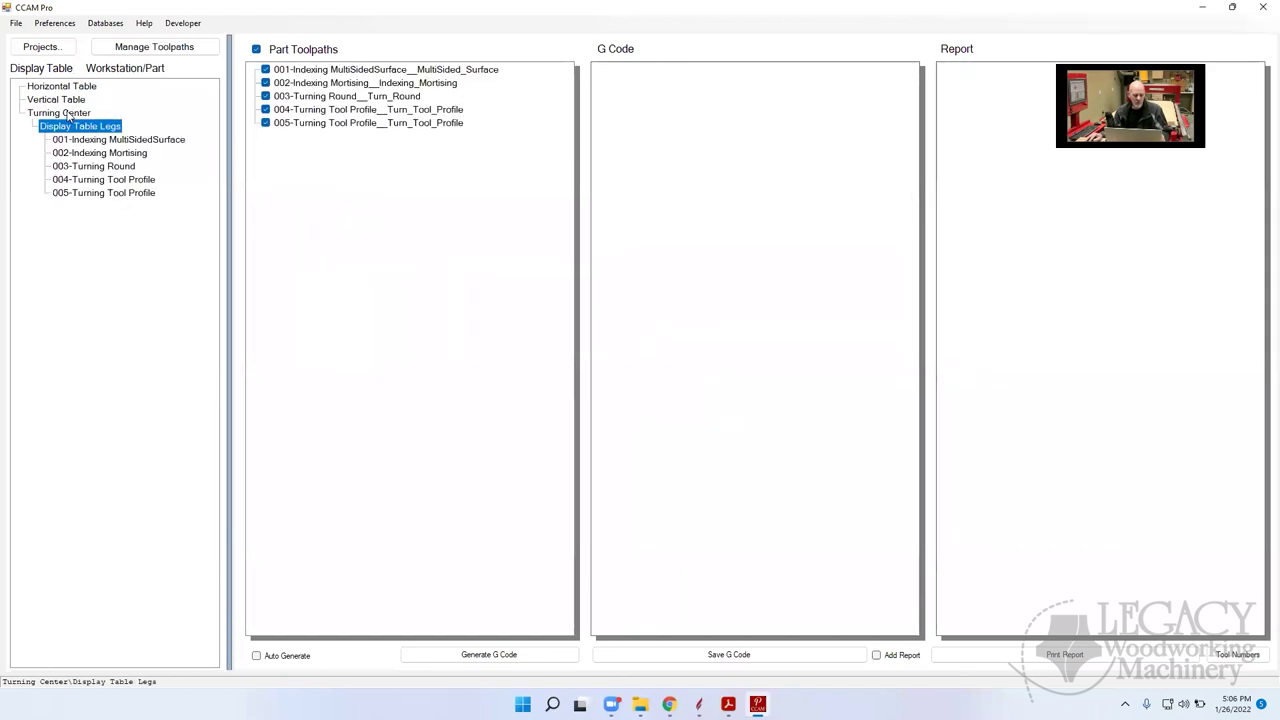
click(68, 101)
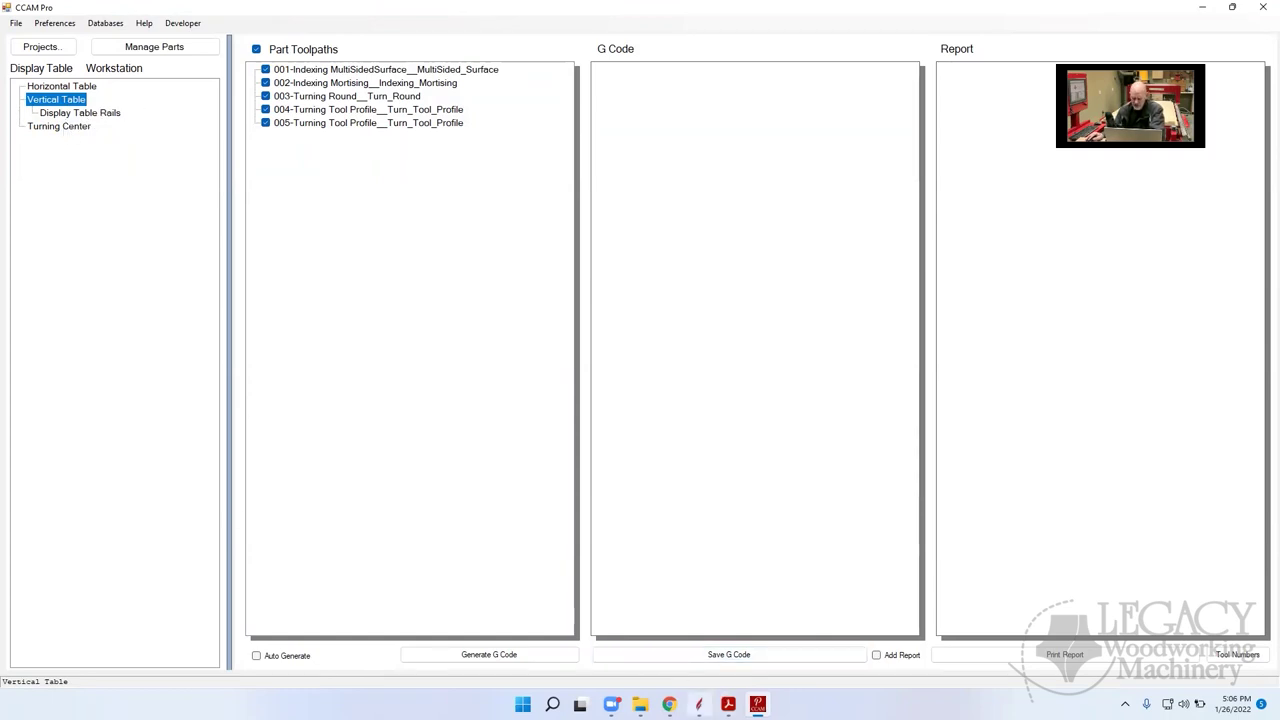
Switch to Aspire, open a second Aspire window alongside the Display Table drawing, and create a new file in it
click(698, 704)
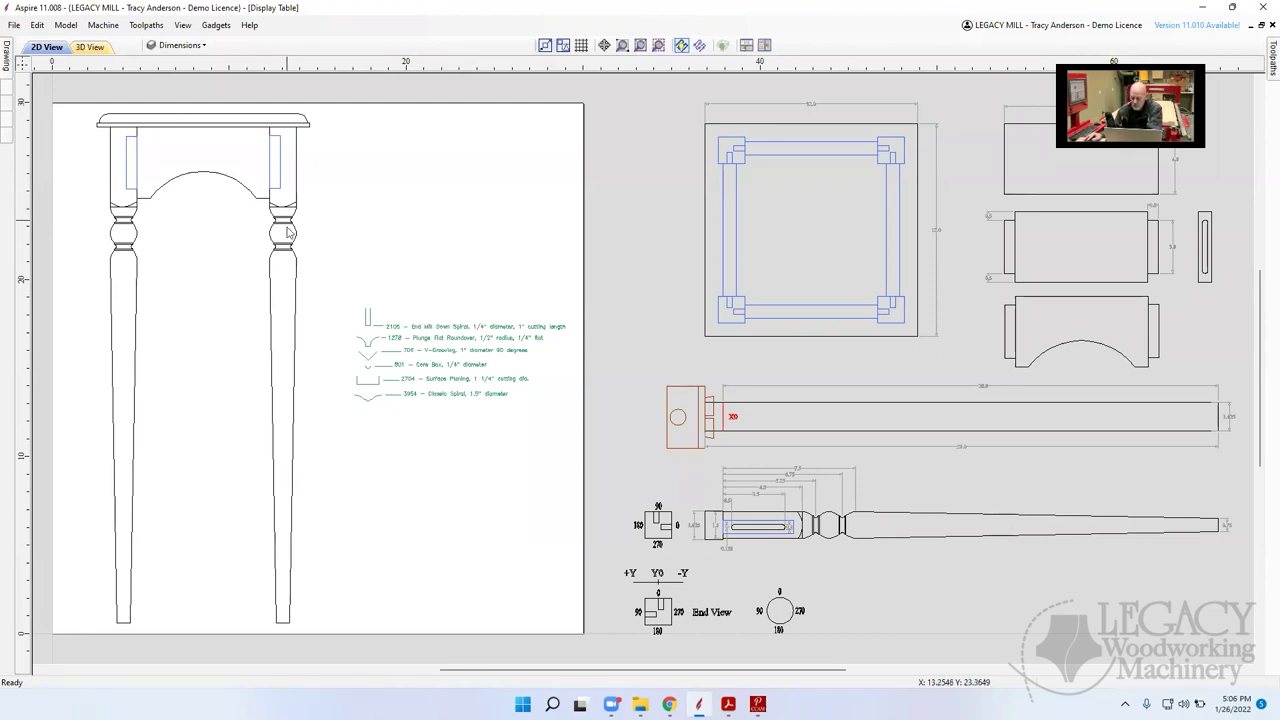
mouse_move(700, 704)
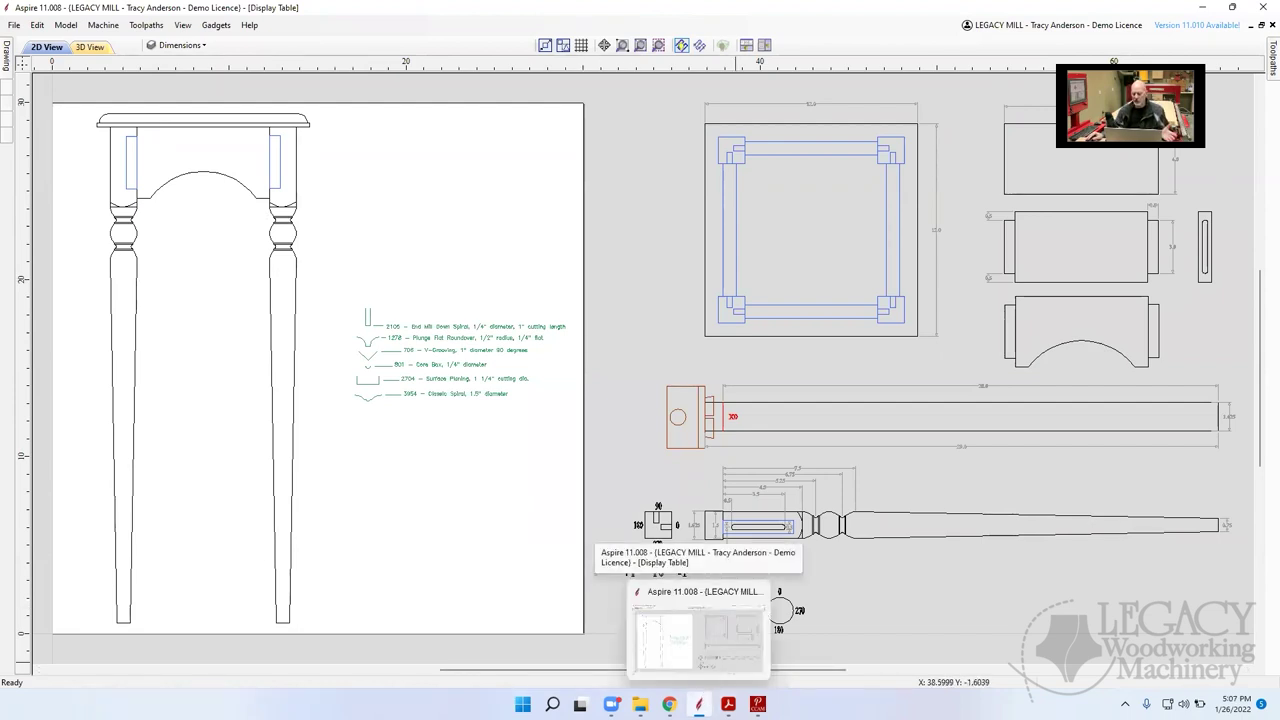
right_click(700, 702)
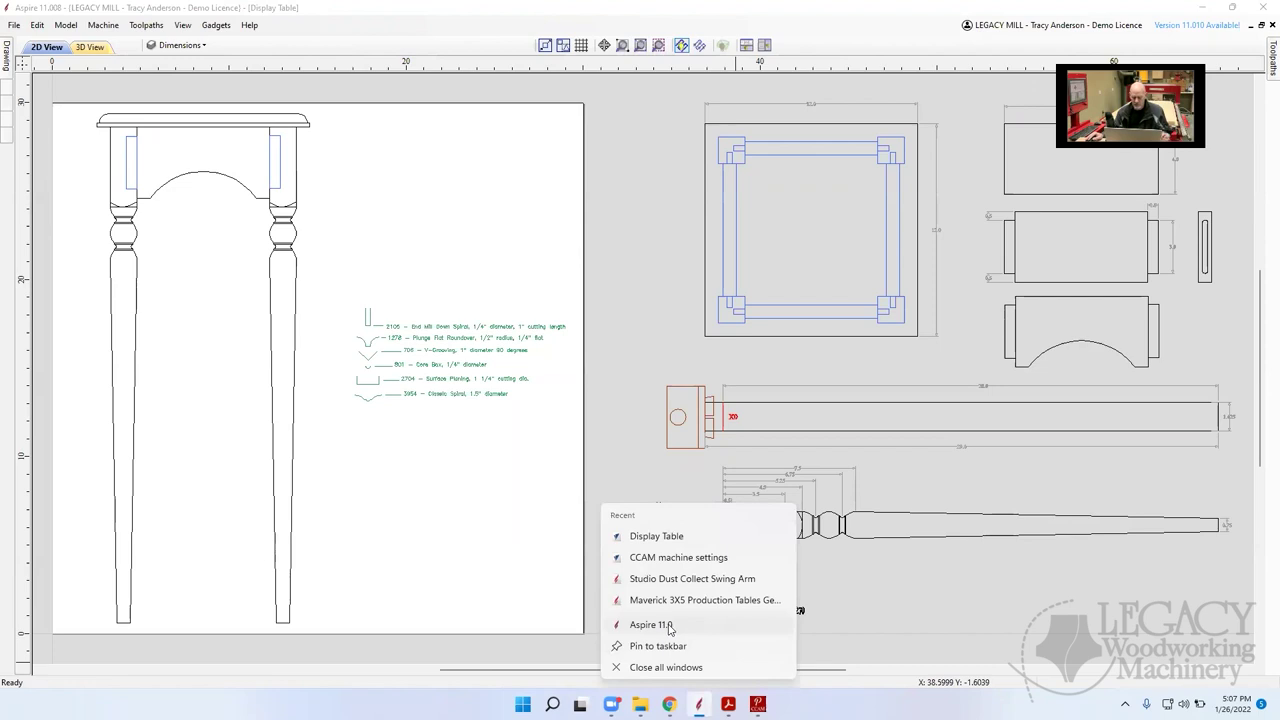
click(651, 624)
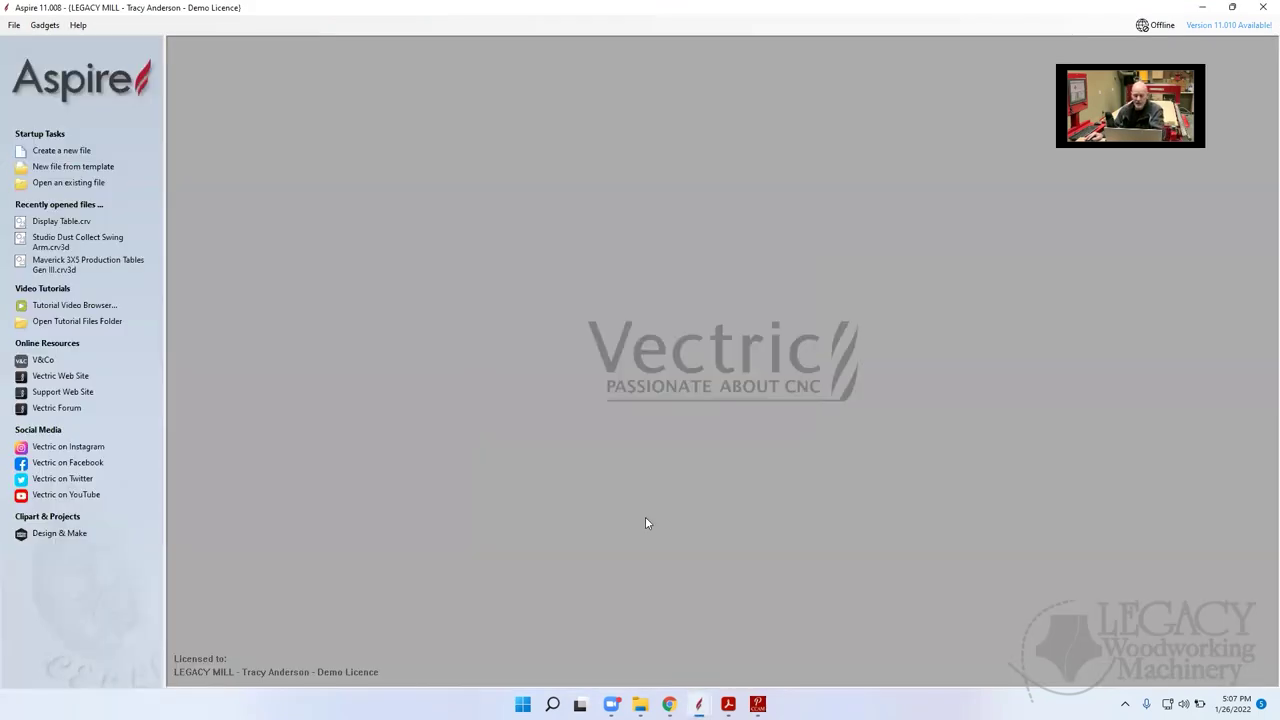
click(72, 154)
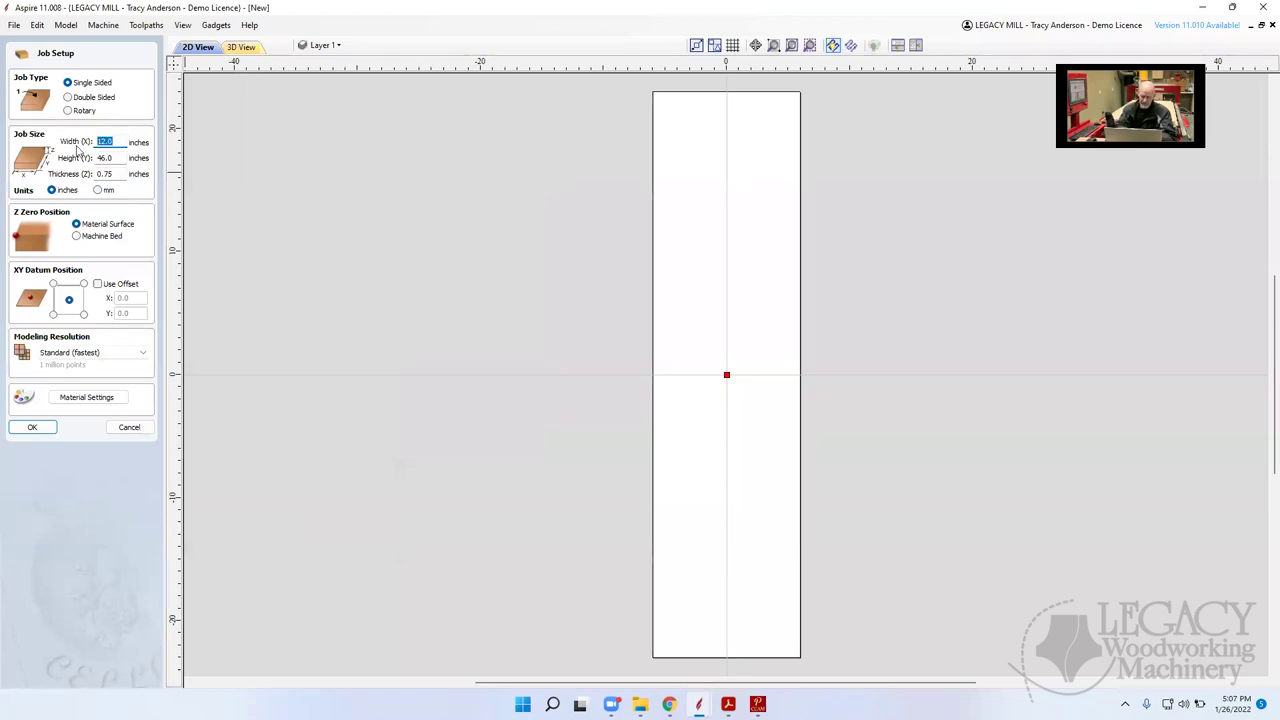
Set up the job 8.7 inches wide and 4 inches high, with the XY datum at the lower-left corner and Z zero on the machine bed
text(8.7)
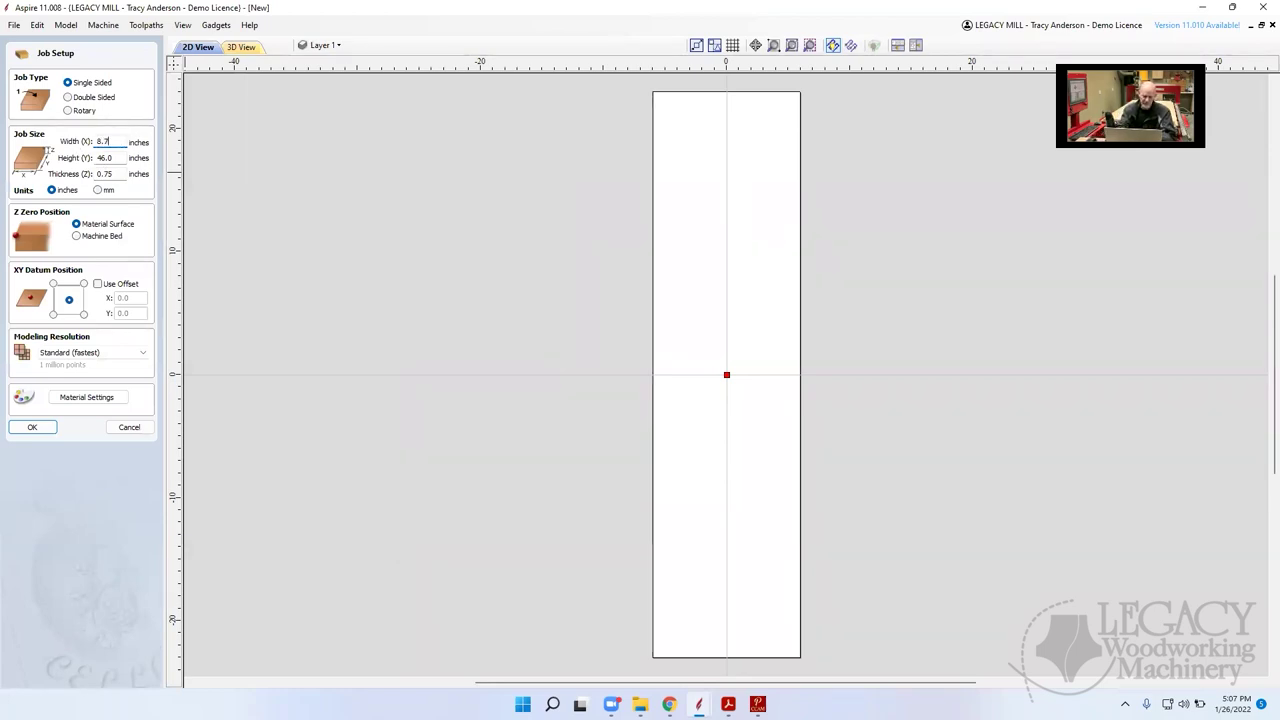
key(Tab)
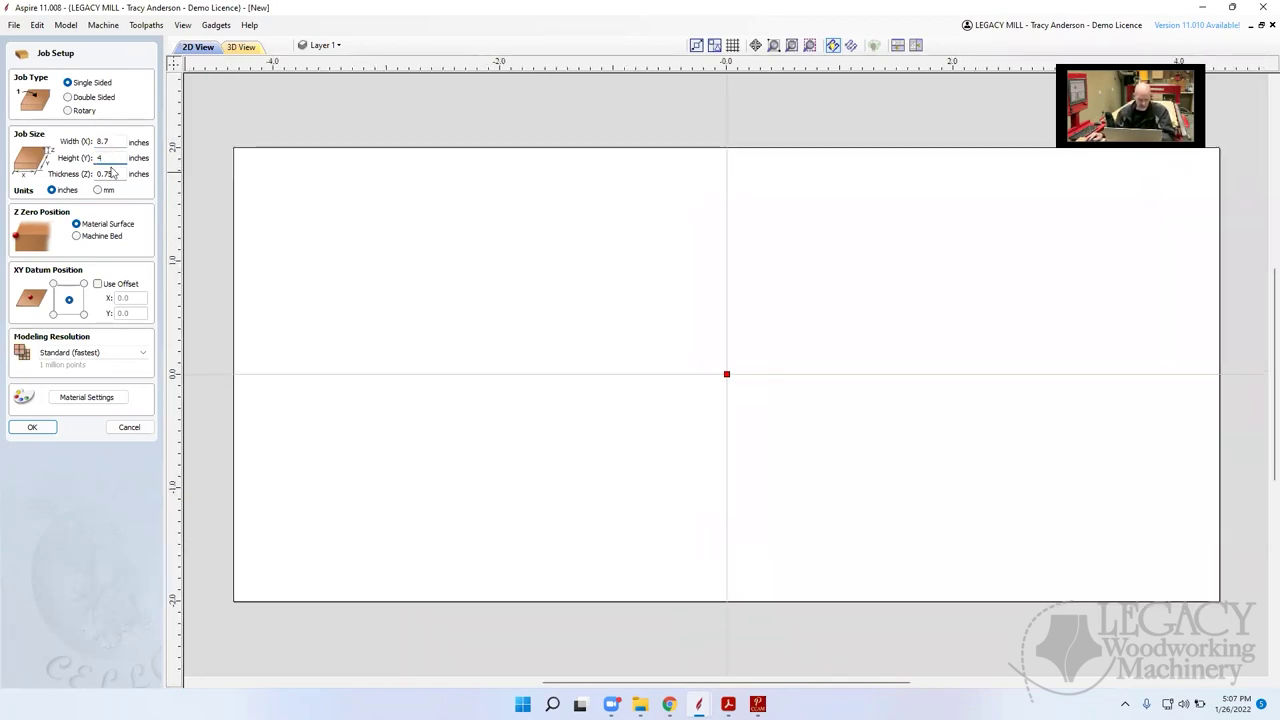
double_click(118, 174)
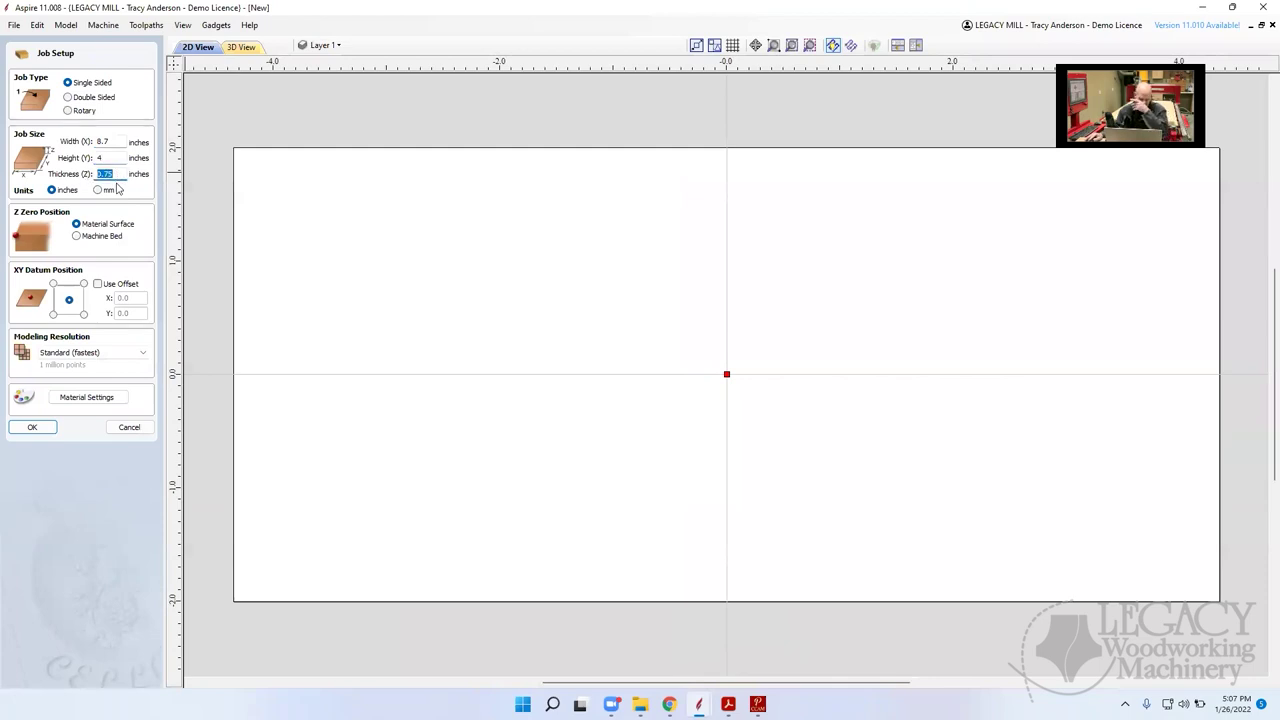
click(53, 314)
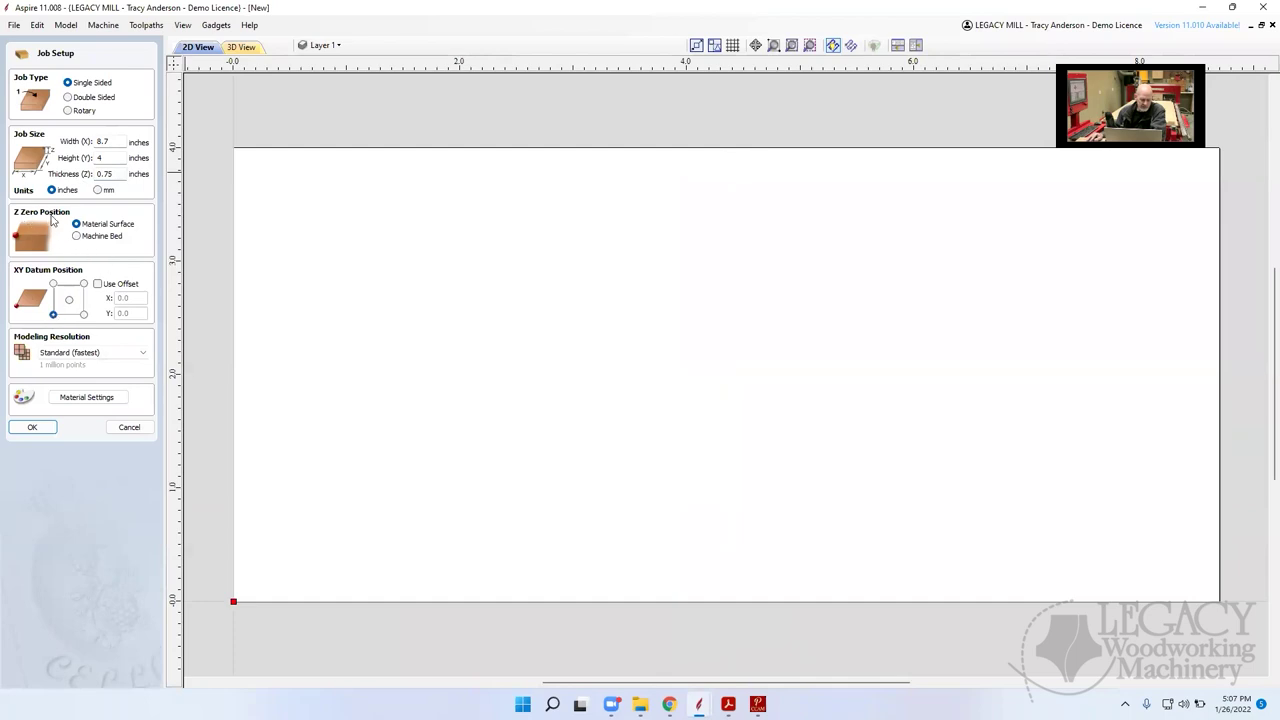
click(76, 236)
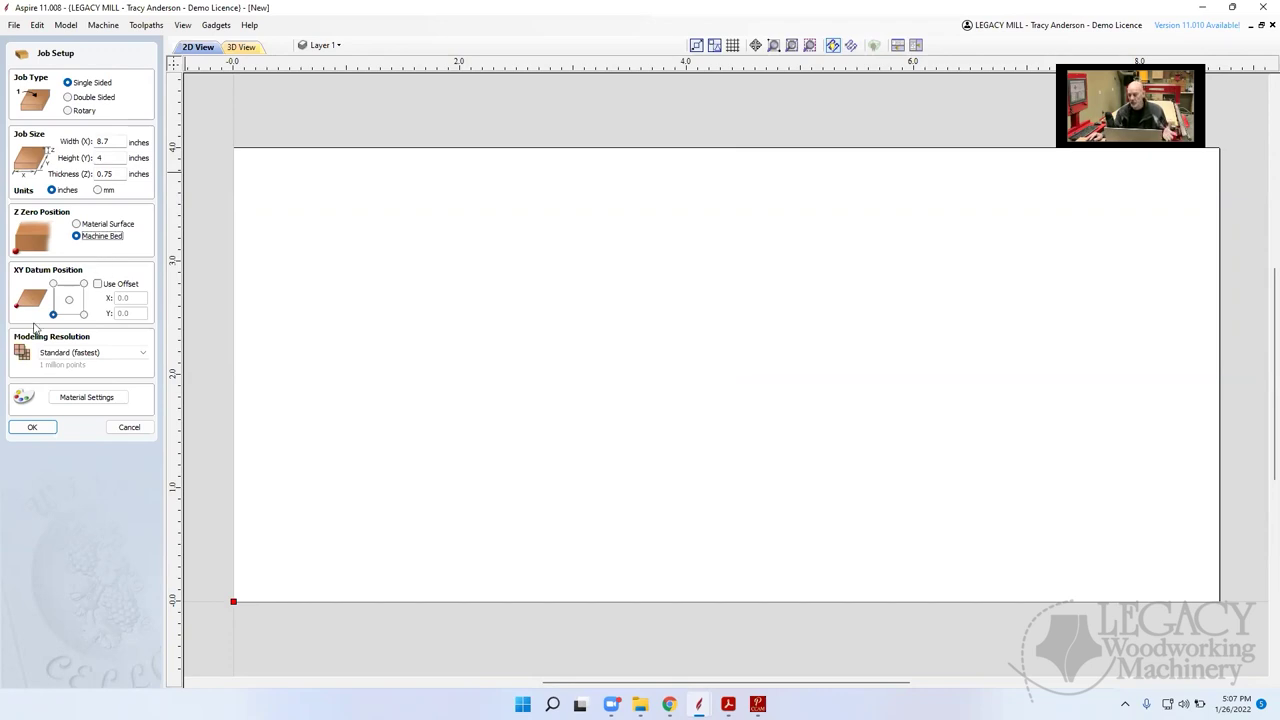
click(33, 428)
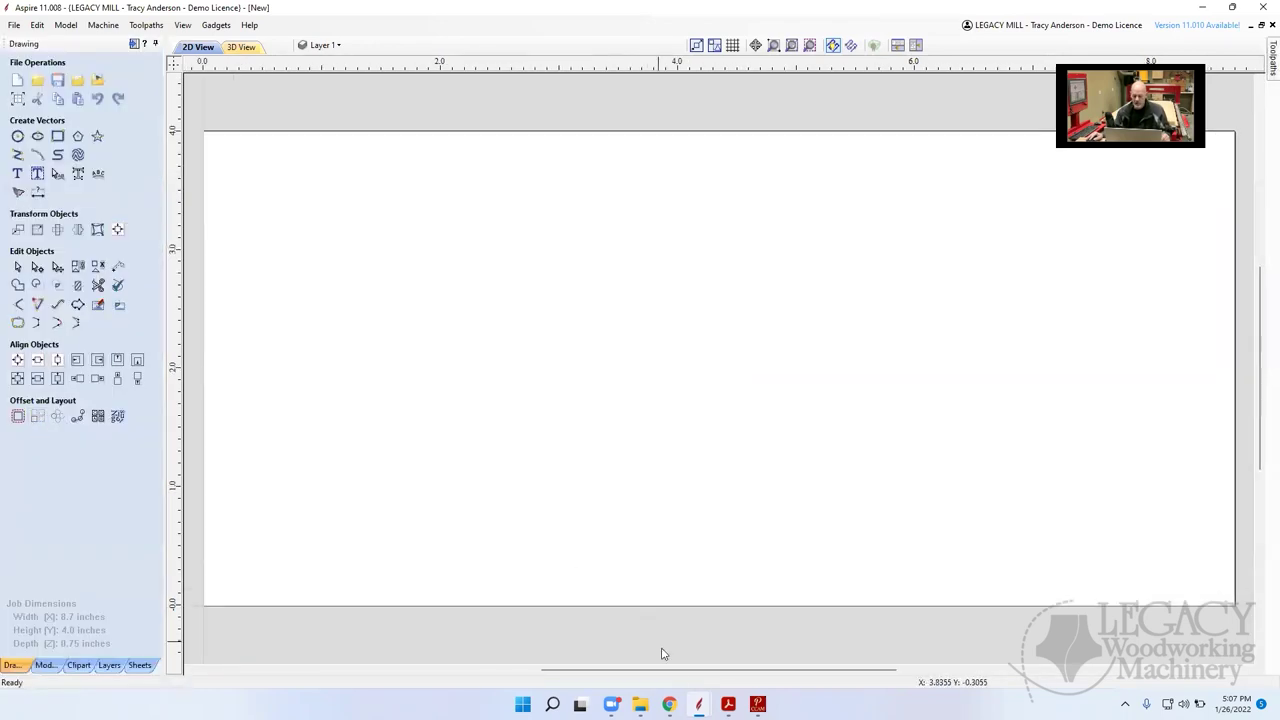
Return to the Display Table drawing and examine the table's leg and rail layouts
mouse_move(698, 704)
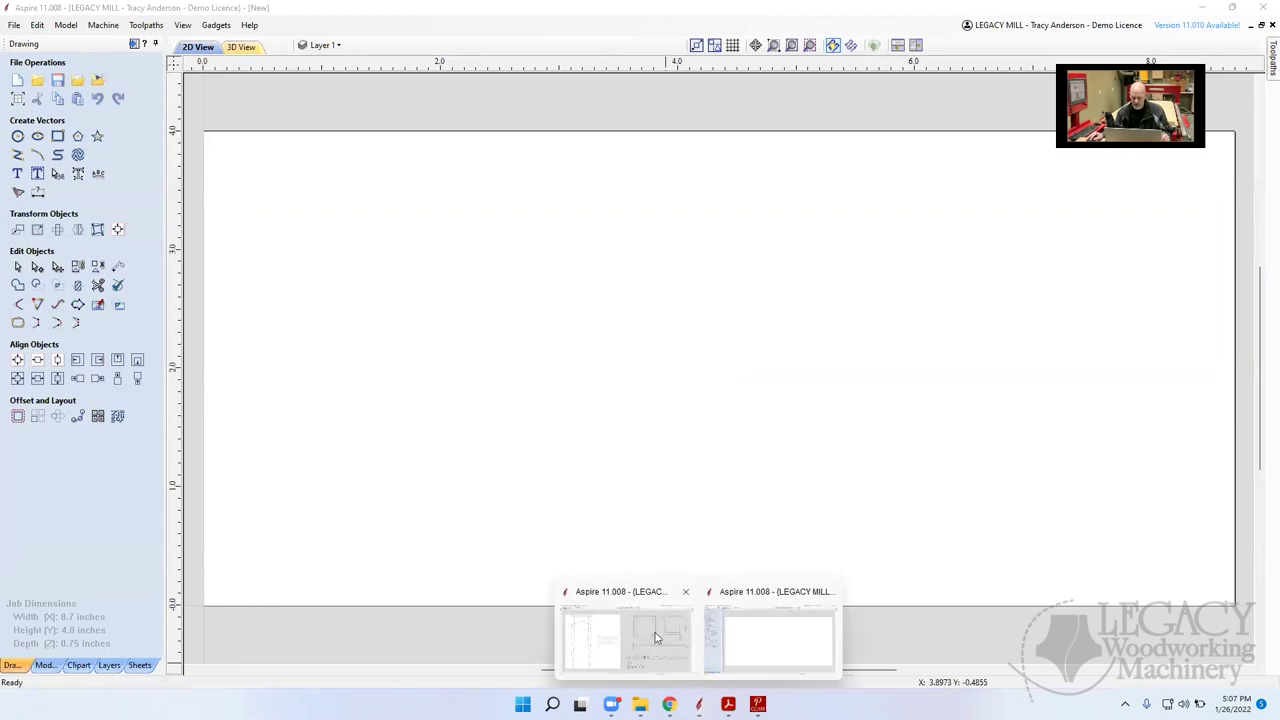
click(656, 636)
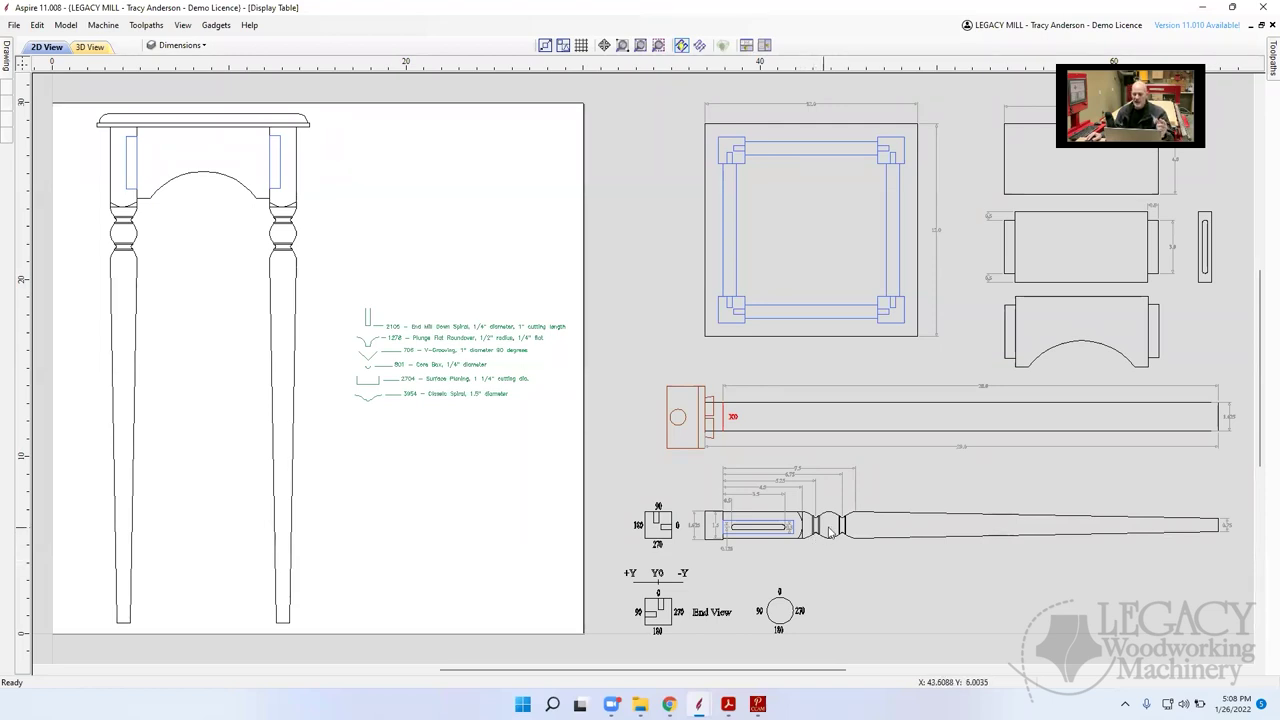
mouse_move(750, 700)
mouse_move(699, 704)
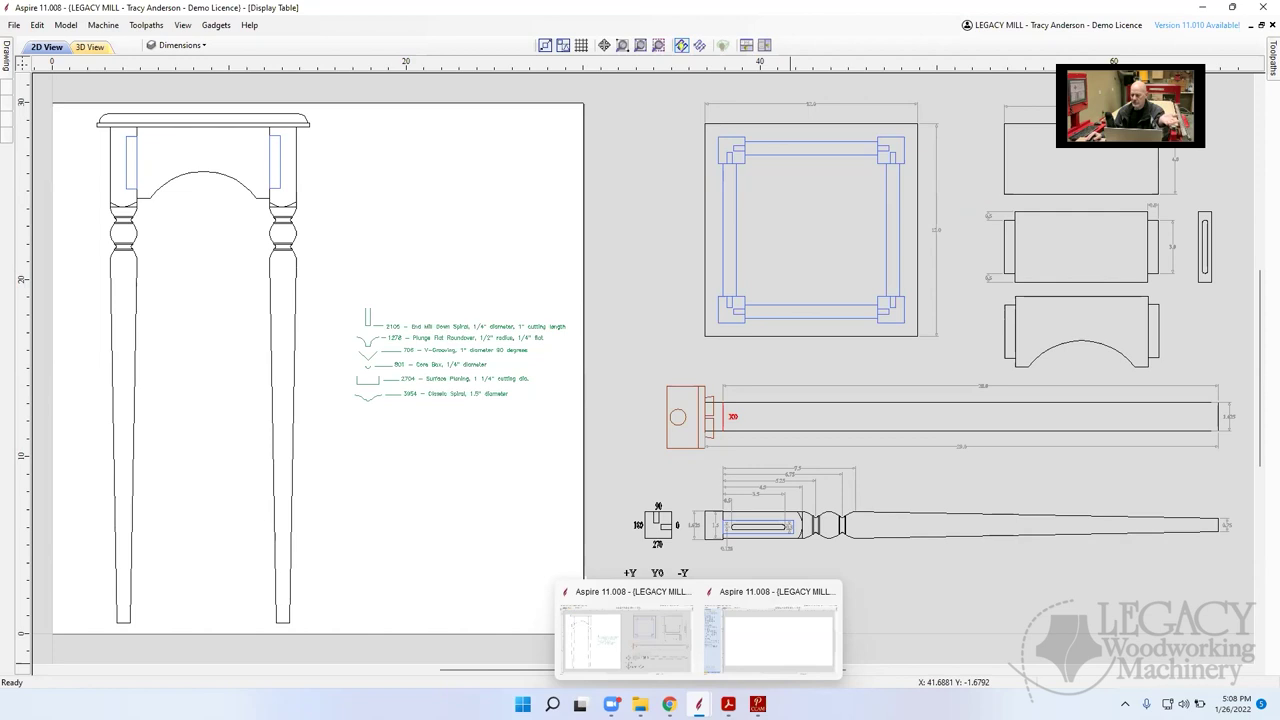
mouse_move(640, 704)
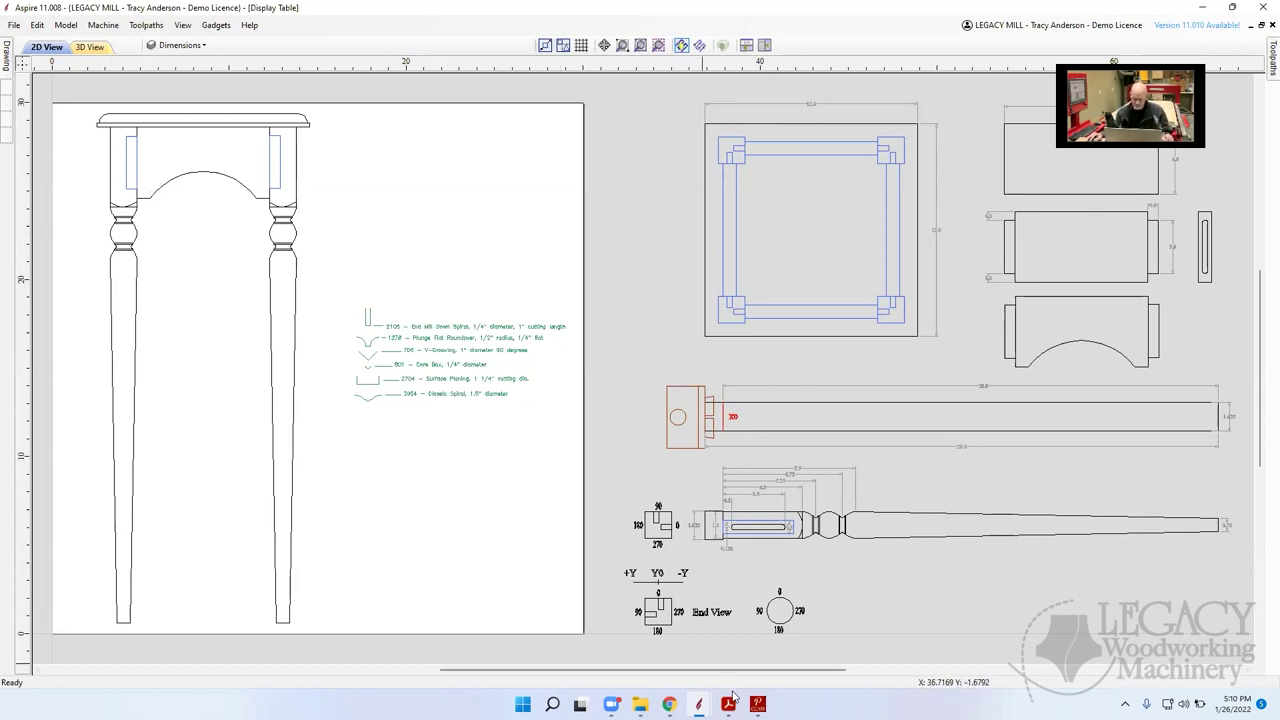
mouse_move(728, 704)
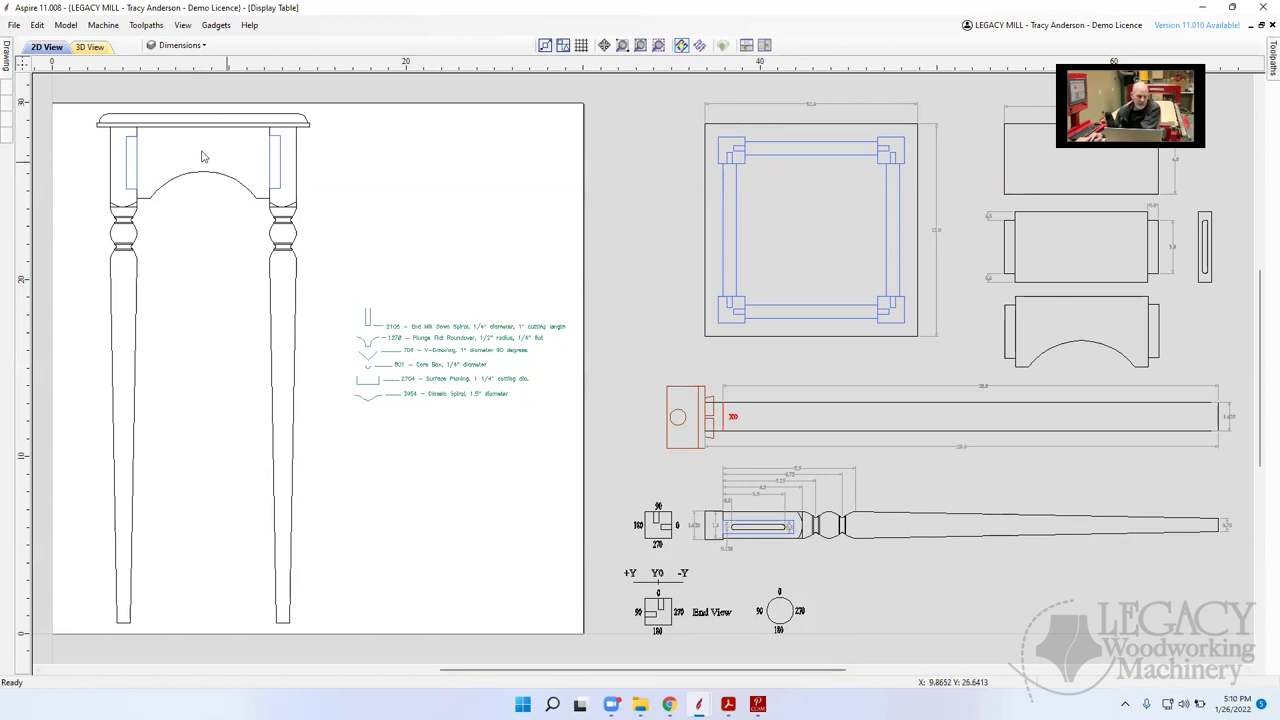
Switch back to the new file and reopen its job setup to review the size, Z zero and datum settings
click(6, 86)
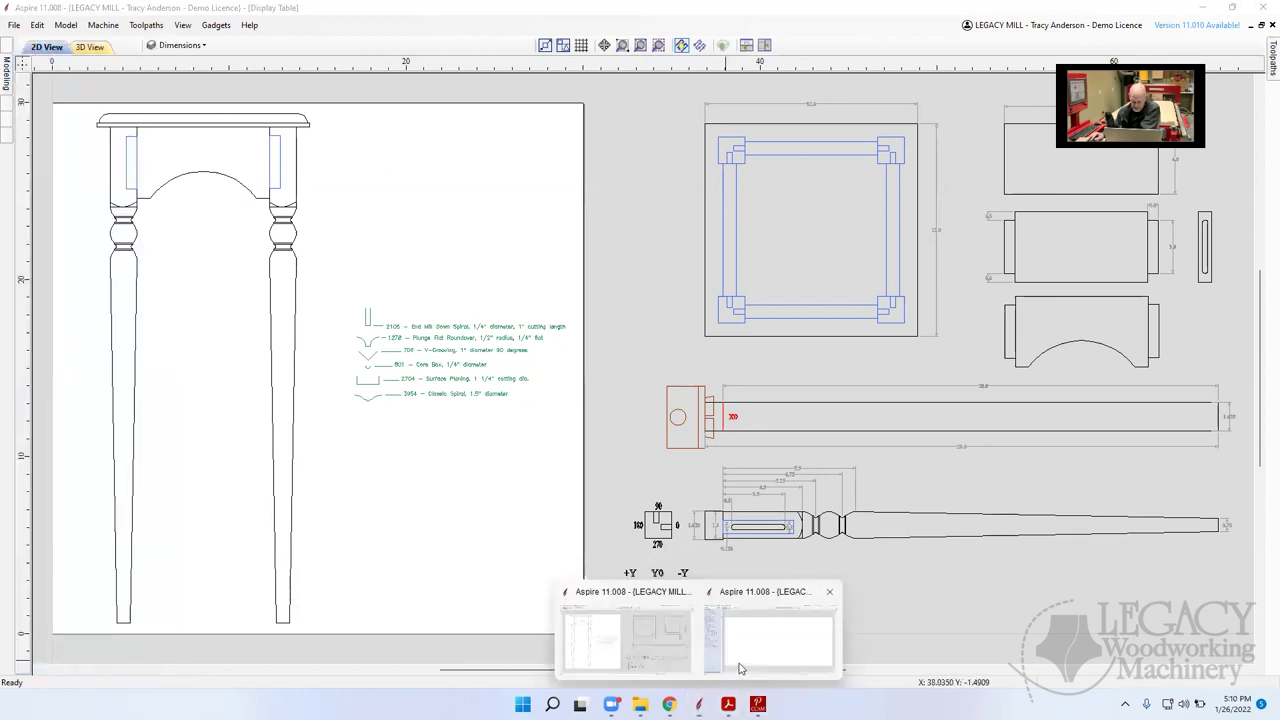
click(760, 660)
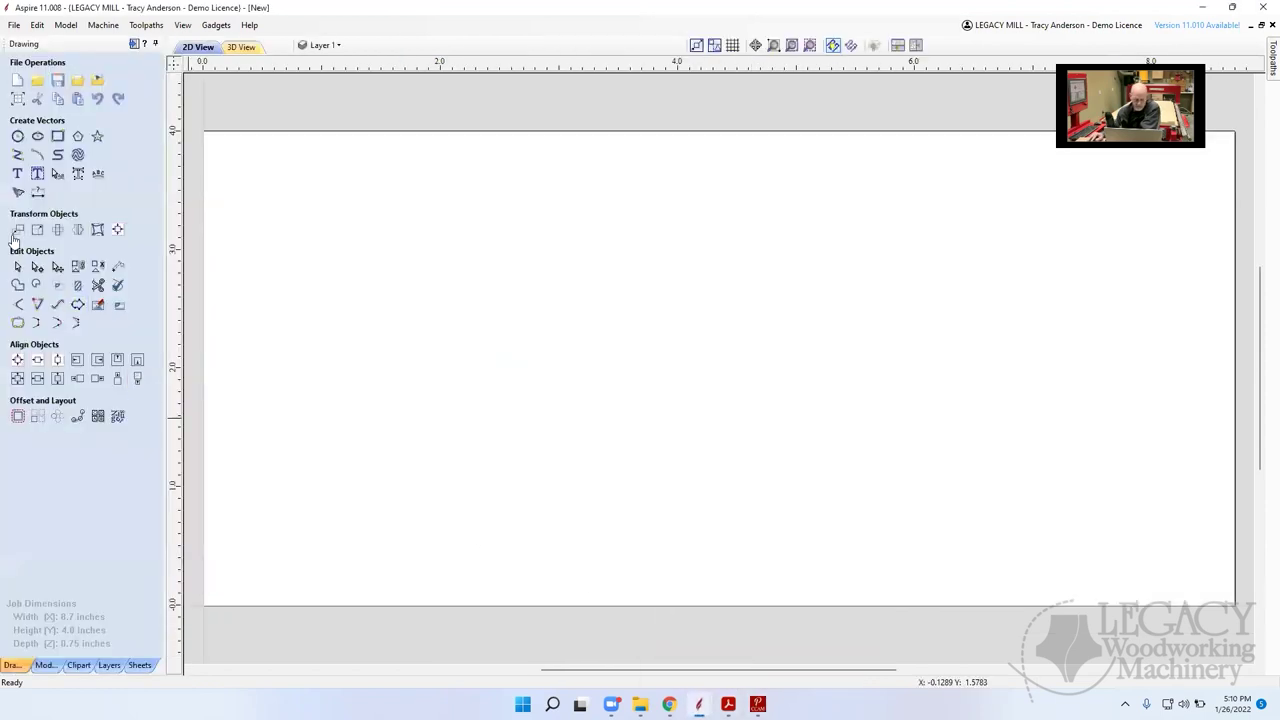
click(17, 98)
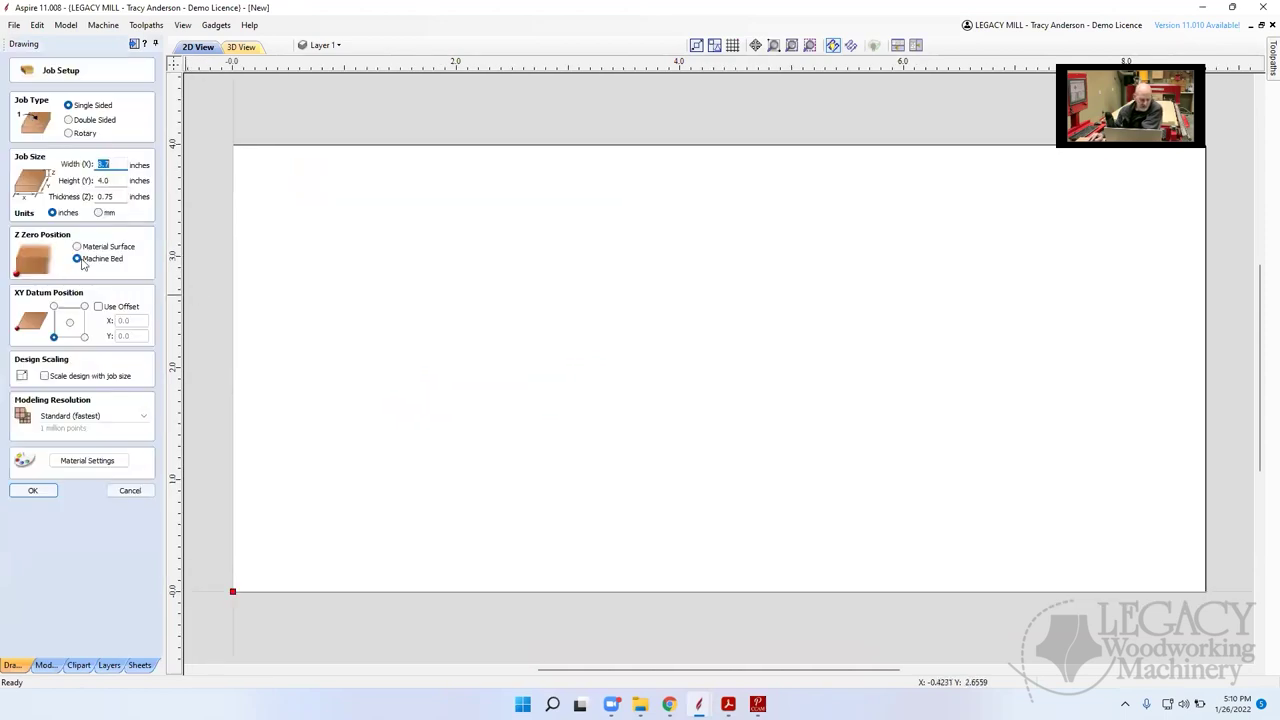
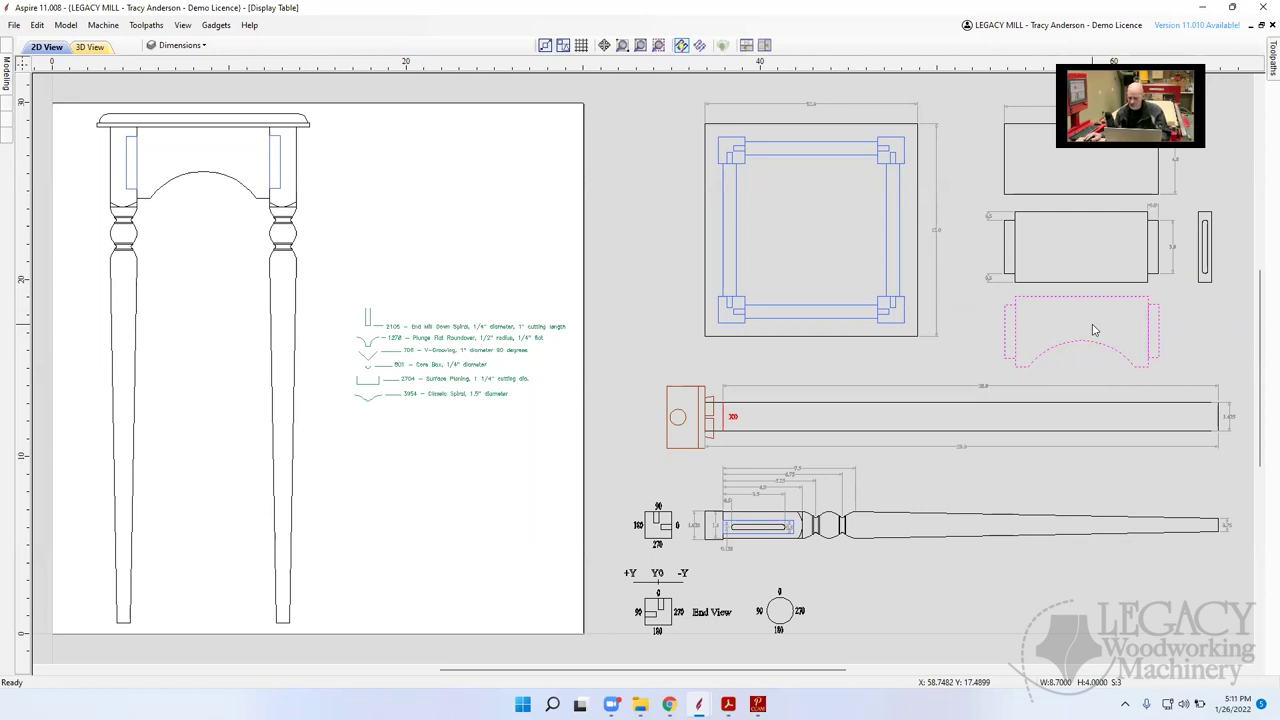
Copy the arched rail with its end tenons from the Display Table drawing and paste it into the new file
click(38, 27)
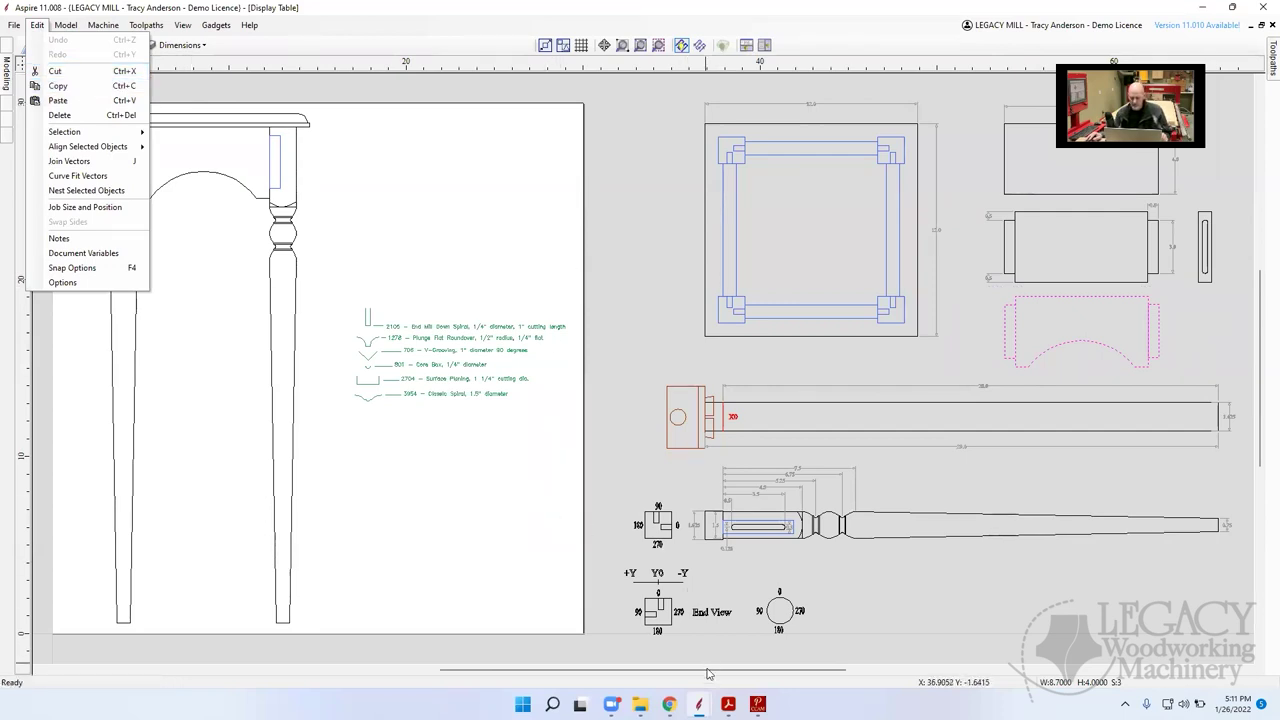
click(699, 704)
click(762, 648)
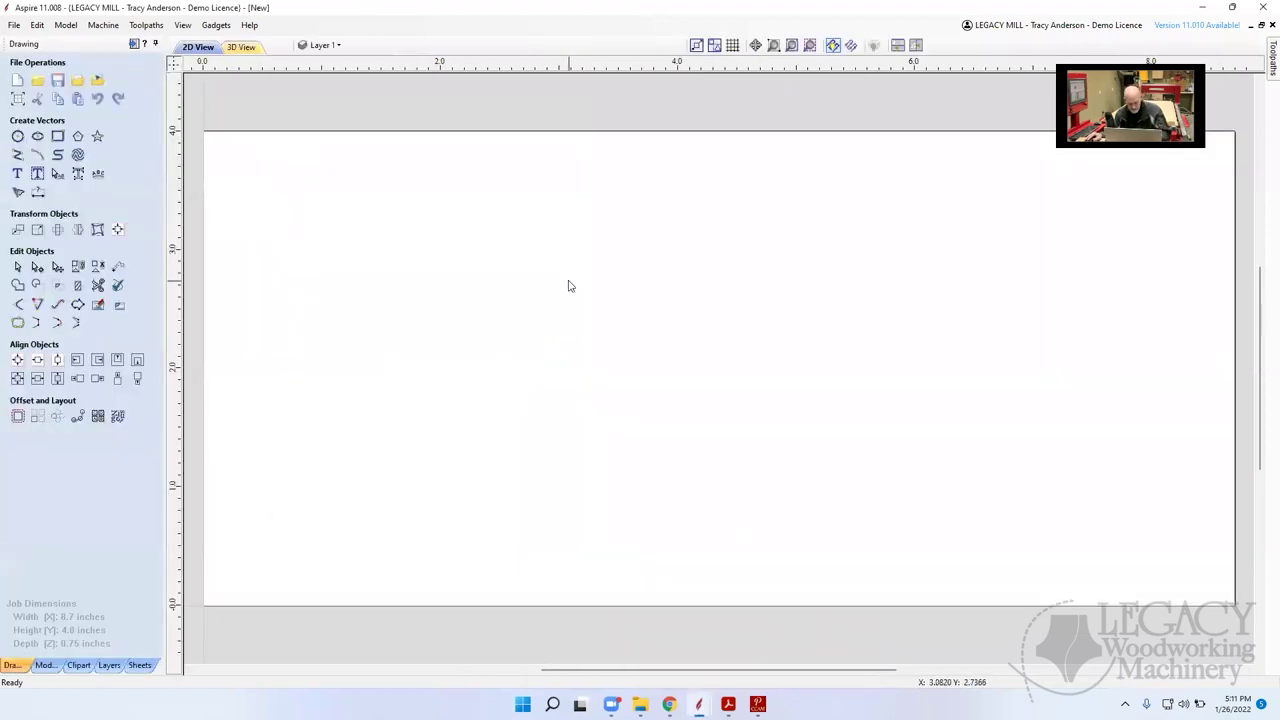
key(ctrl+v)
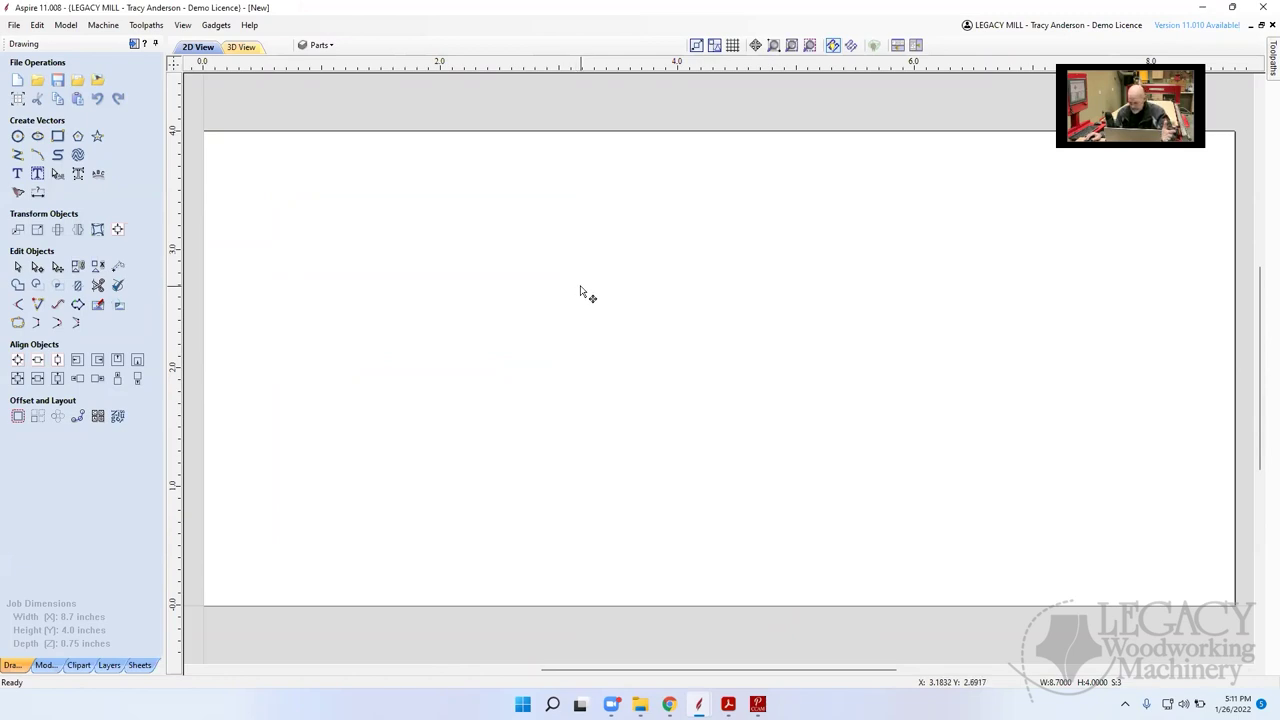
Center the pasted rail vectors in the material and deselect them
scroll(582, 292, down, 10)
scroll(876, 319, up, 6)
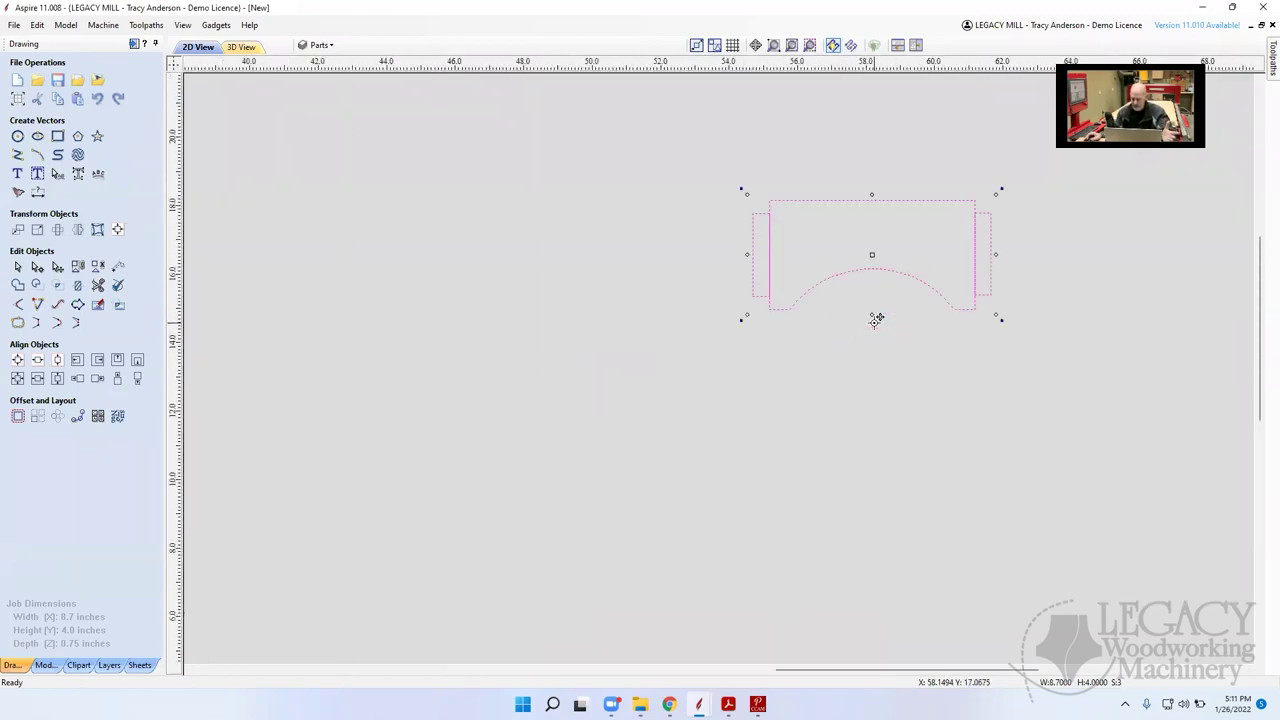
scroll(878, 316, up, 1)
scroll(903, 237, down, 3)
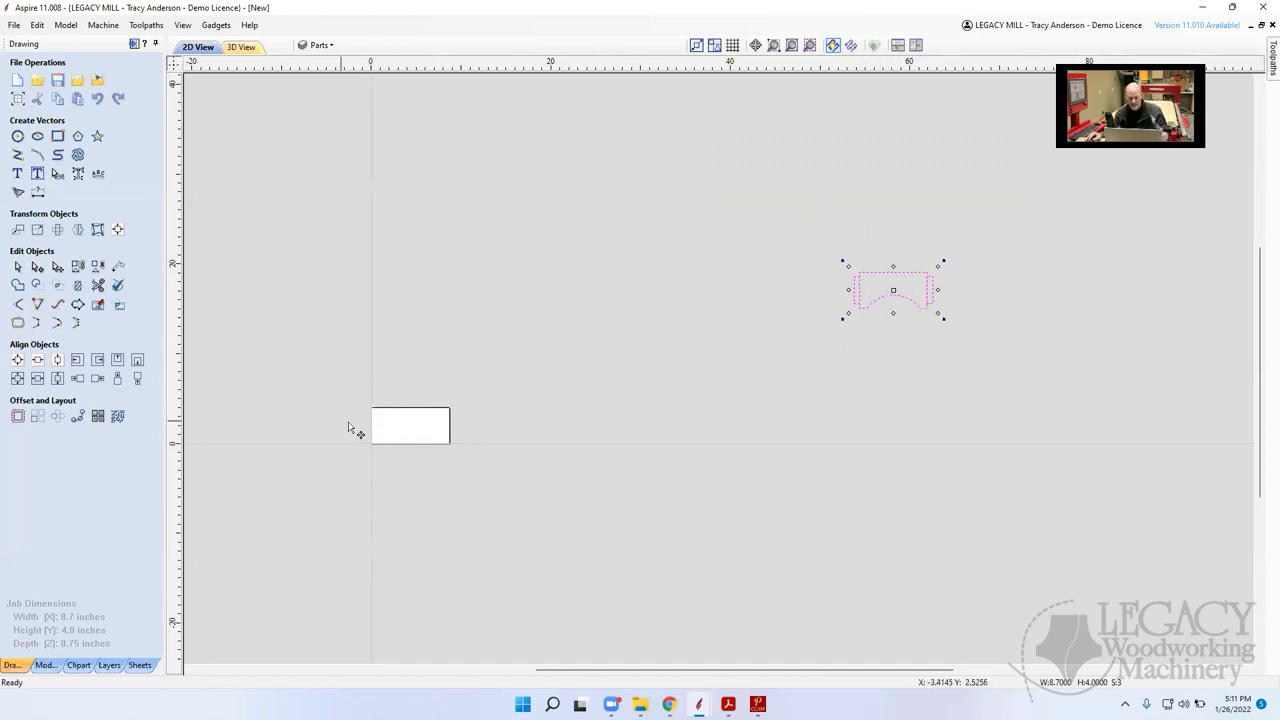
click(17, 362)
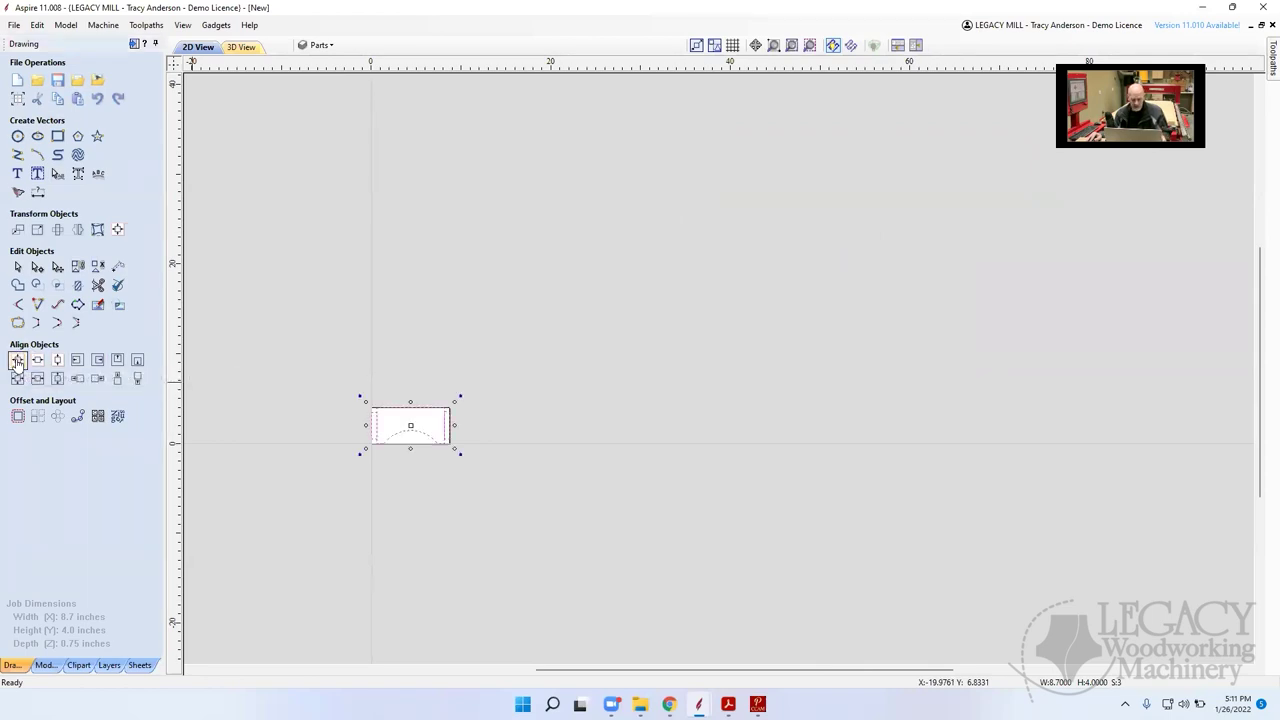
scroll(315, 445, up, 5)
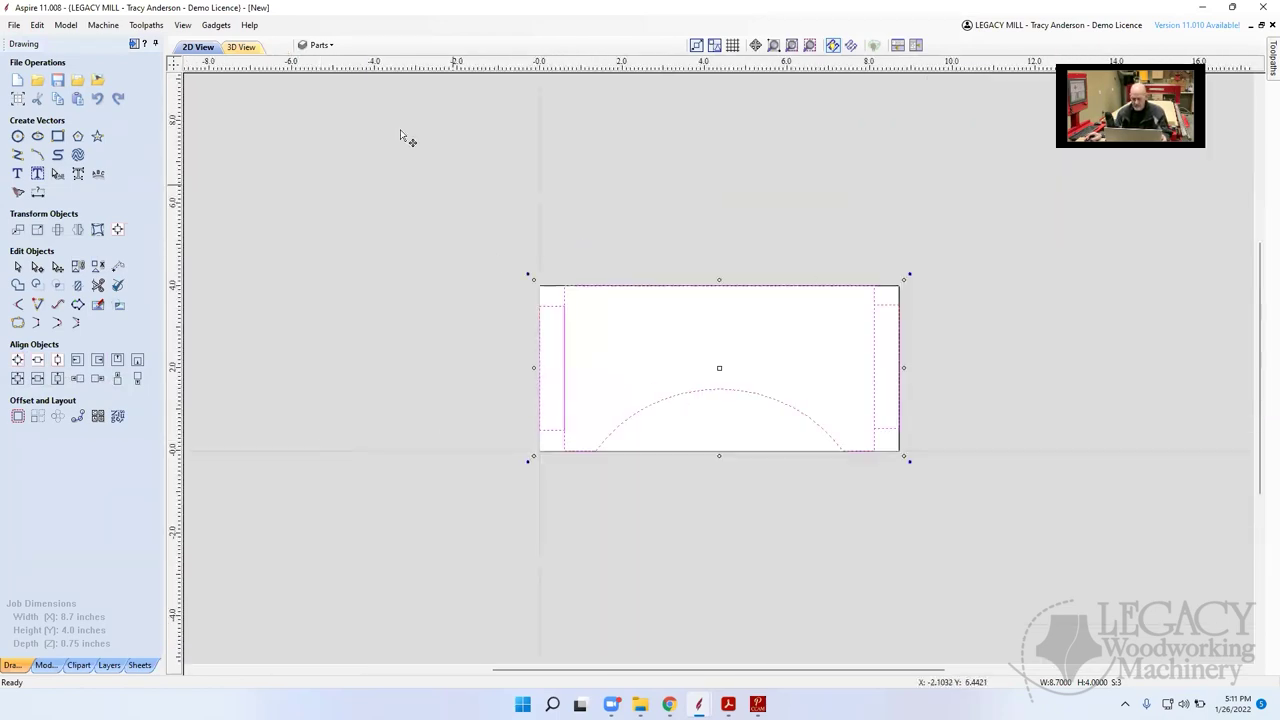
click(183, 25)
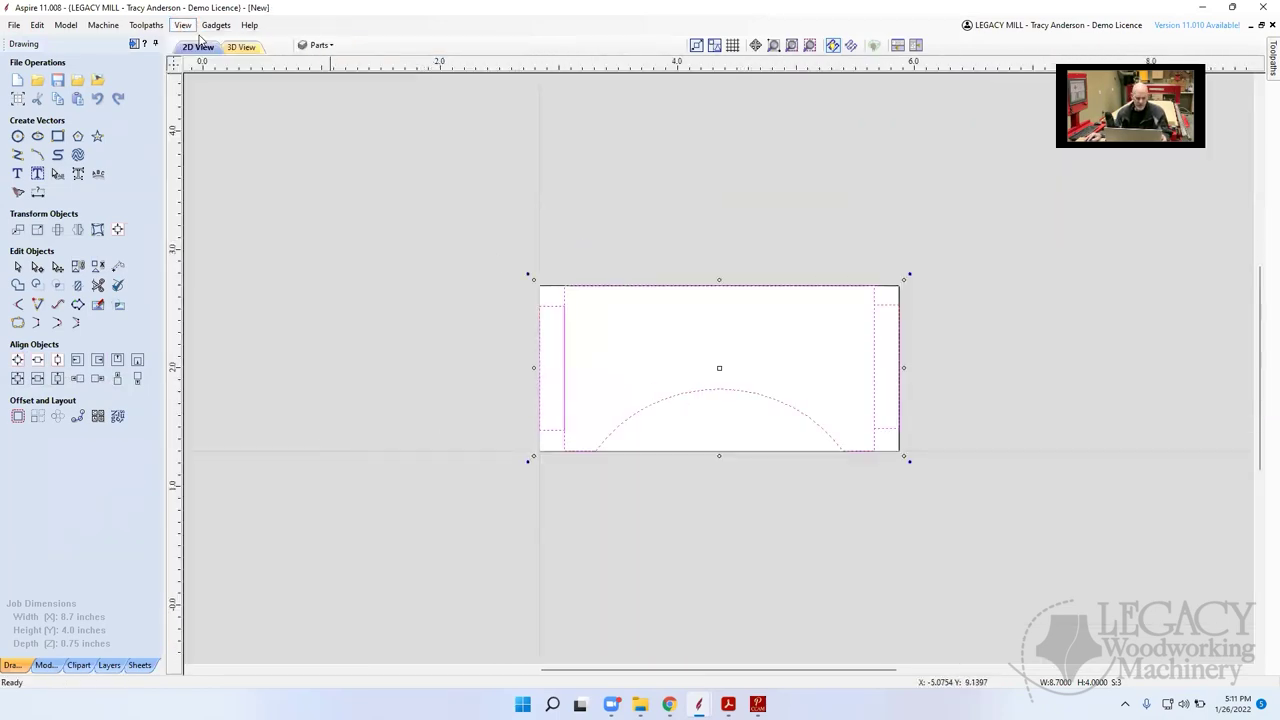
click(220, 40)
click(662, 100)
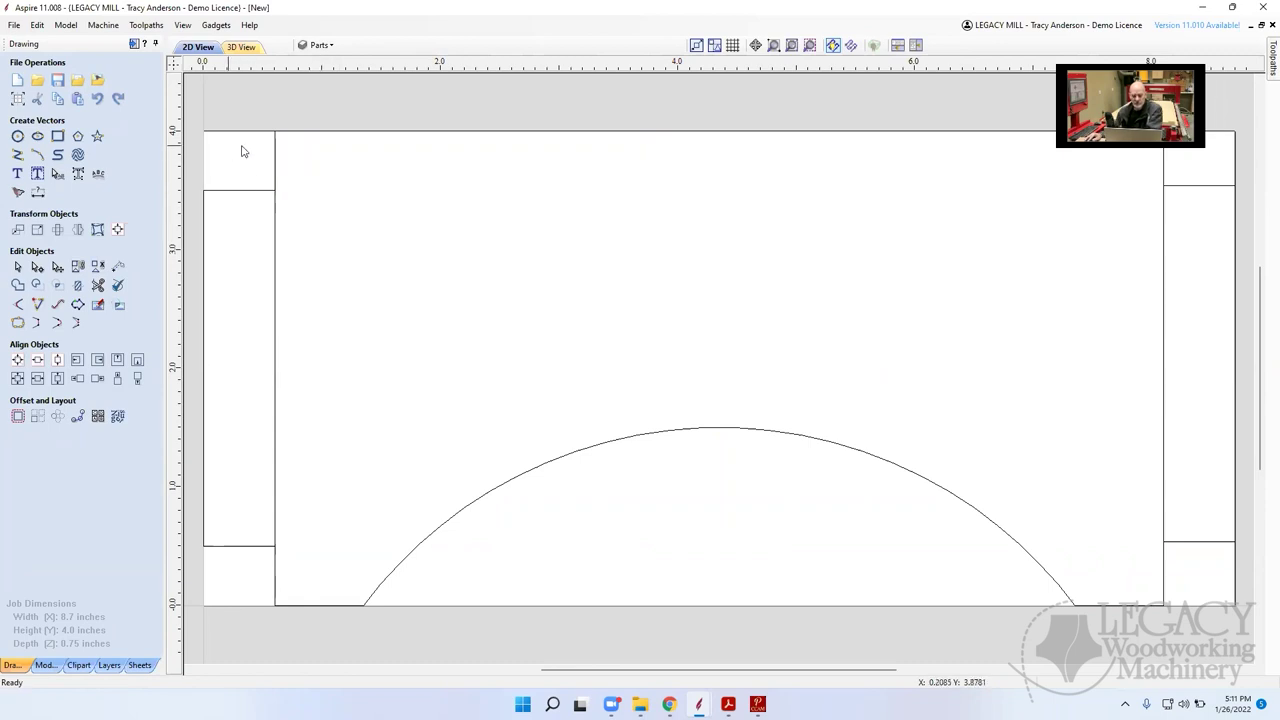
Inspect the left tenon rectangle and the arched rail outline, and show the outline's nodes with the Node Editing tool
click(253, 548)
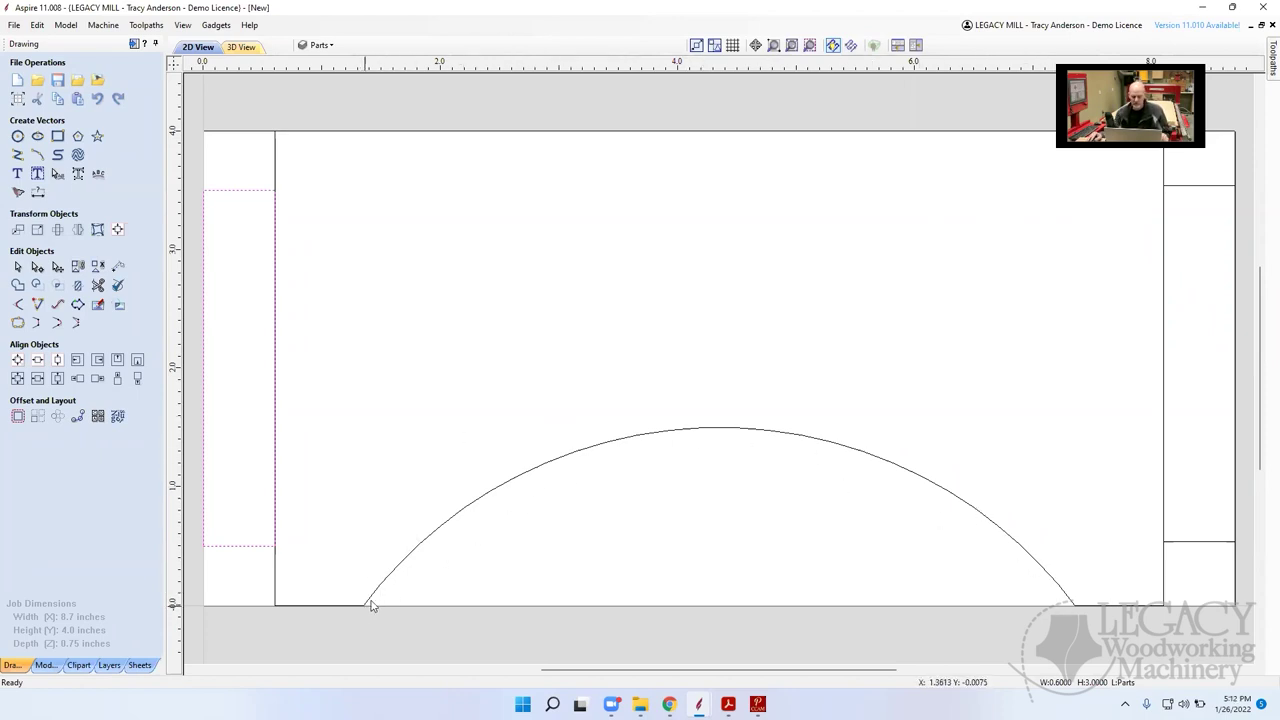
click(743, 433)
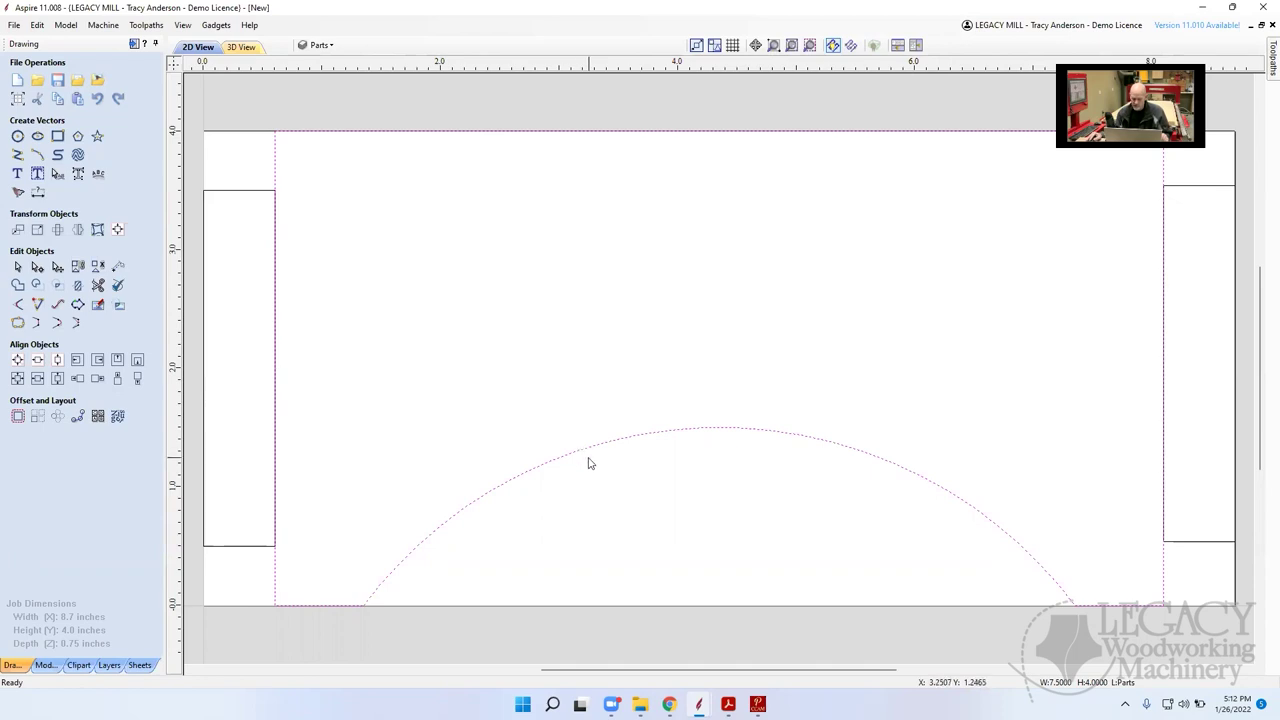
scroll(578, 457, up, 2)
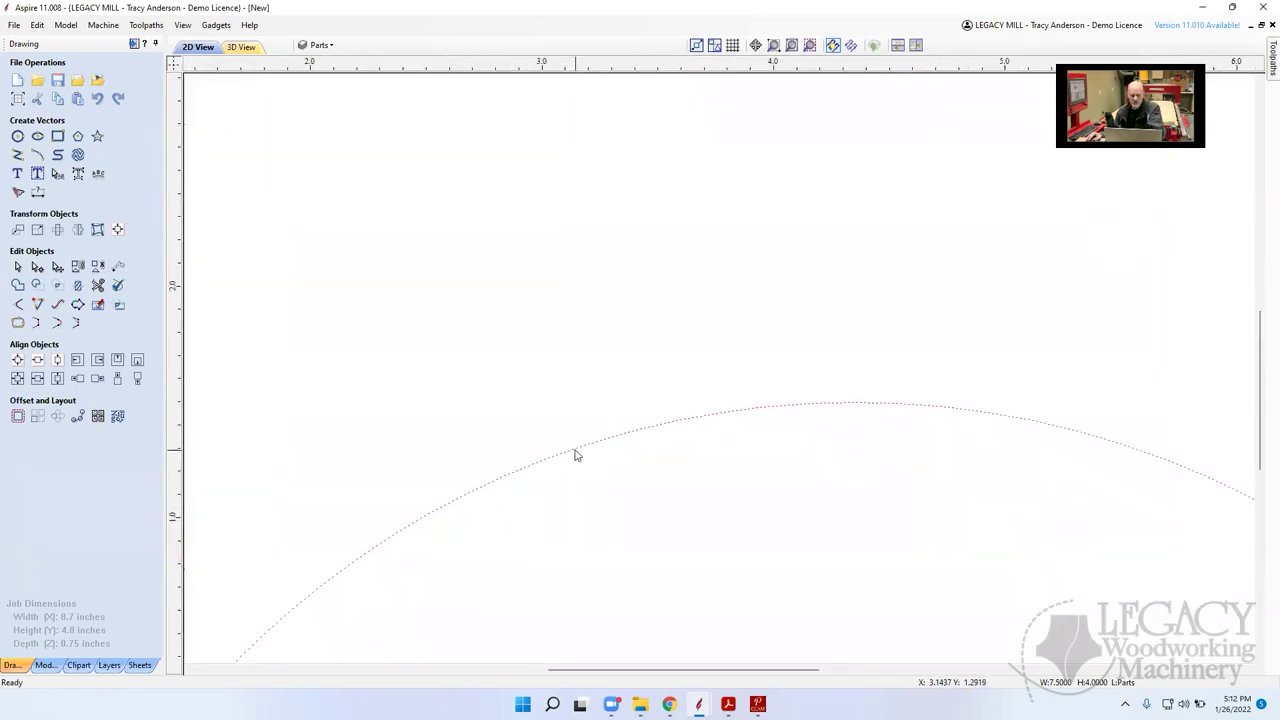
click(37, 267)
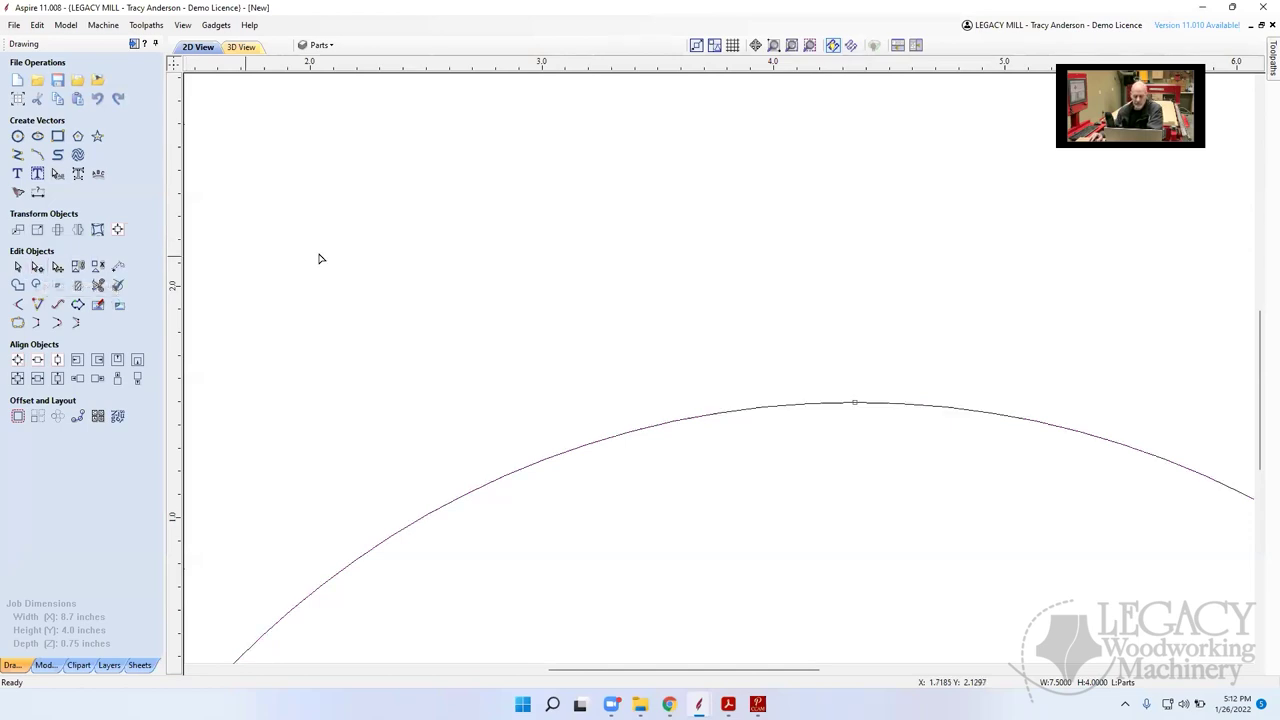
Cut the rail outline at both nodes where the arch meets the straight bottom edge, and leave node editing
scroll(607, 255, down, 1)
scroll(607, 255, down, 3)
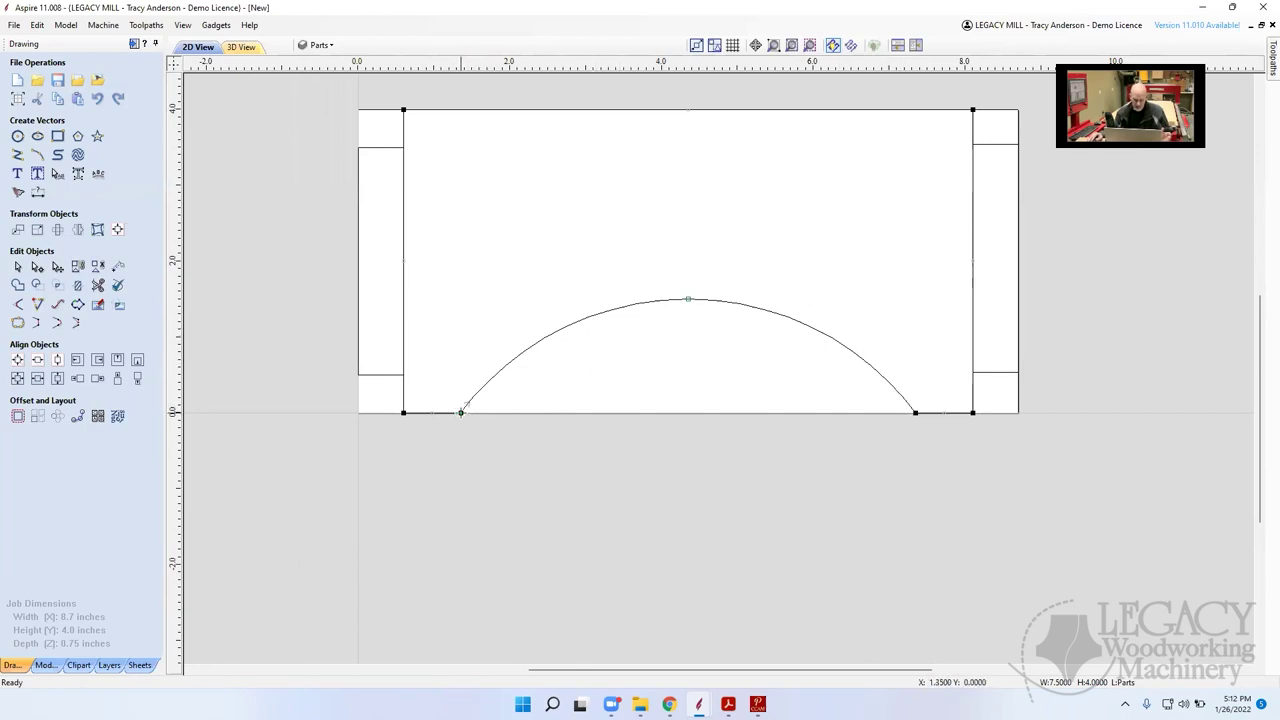
right_click(461, 412)
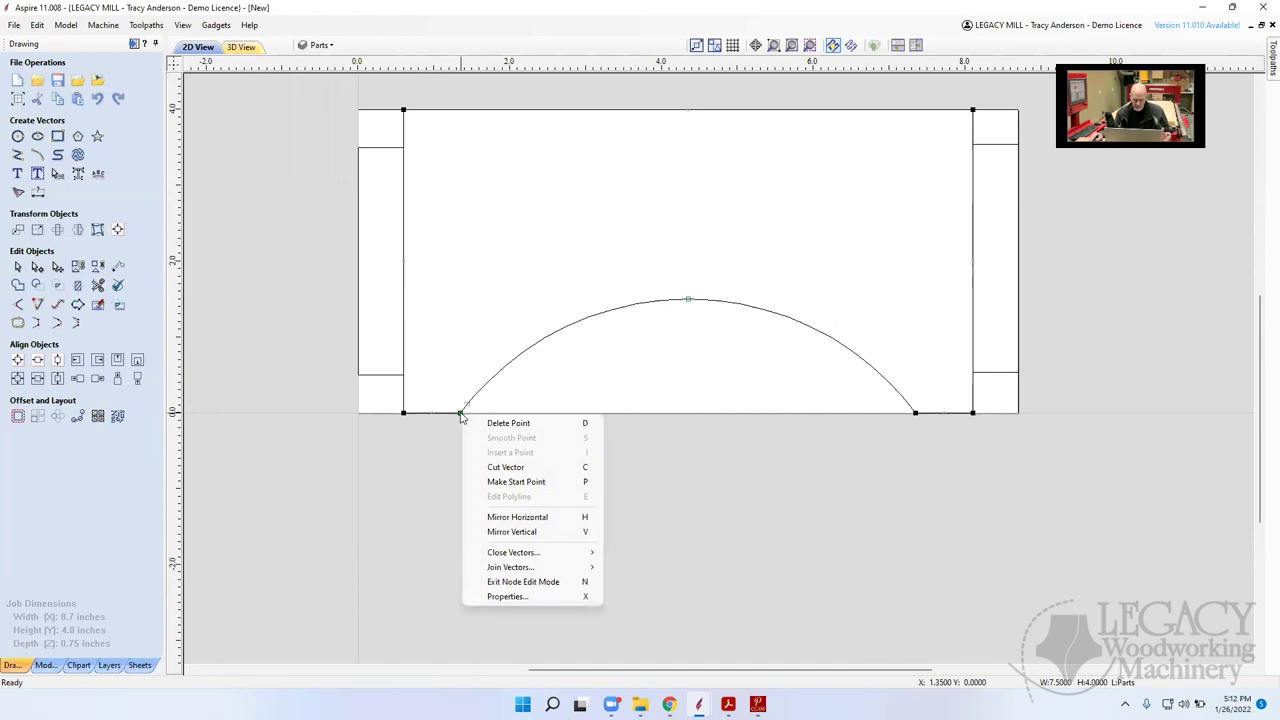
click(530, 467)
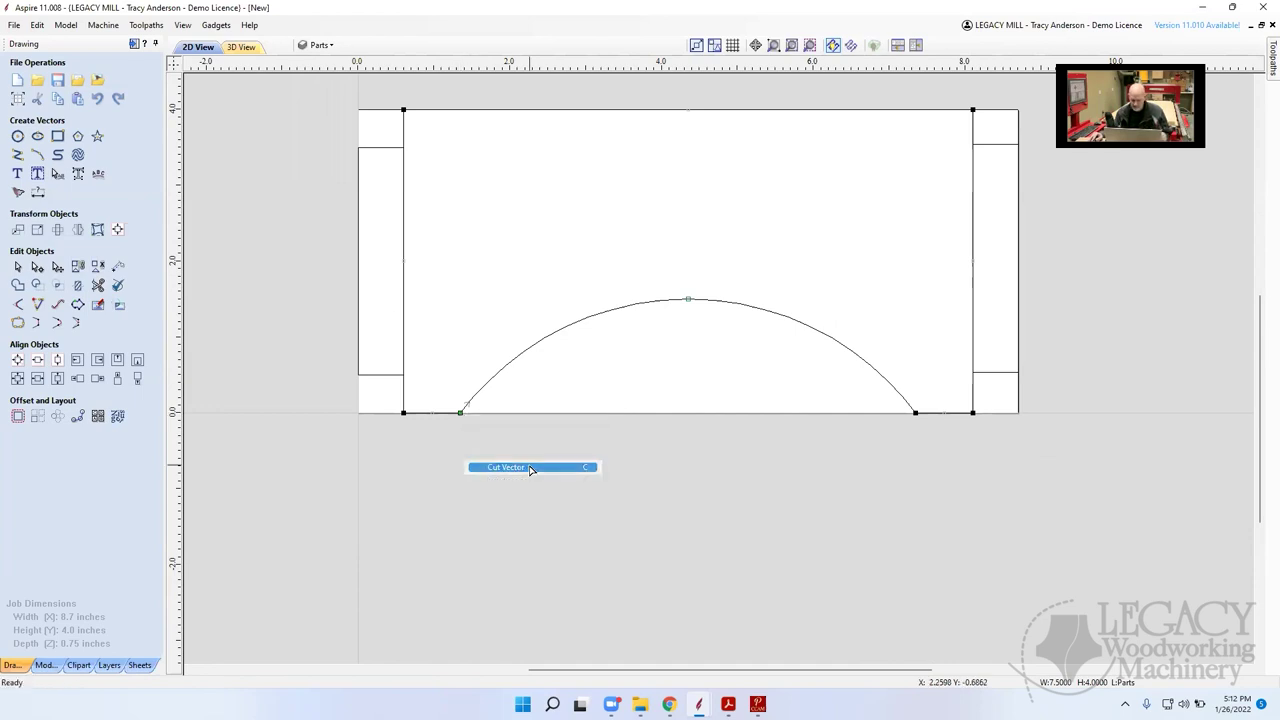
scroll(916, 411, down, 1)
right_click(916, 418)
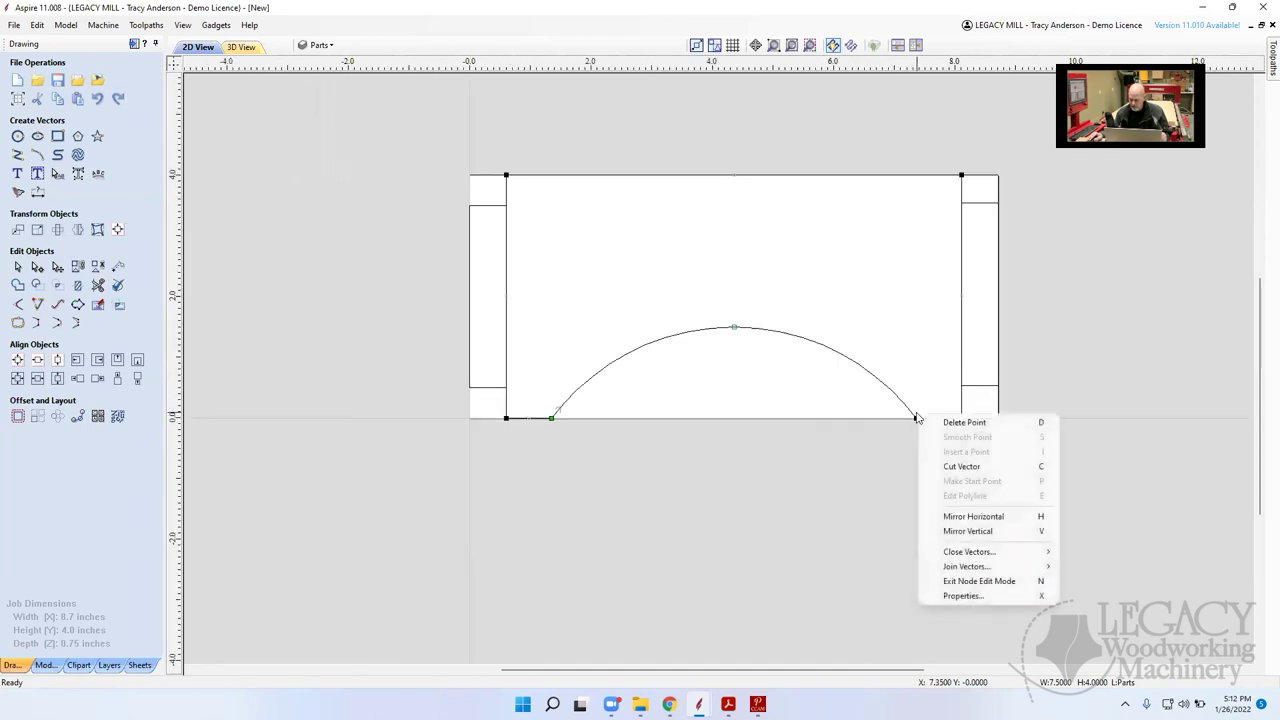
click(893, 447)
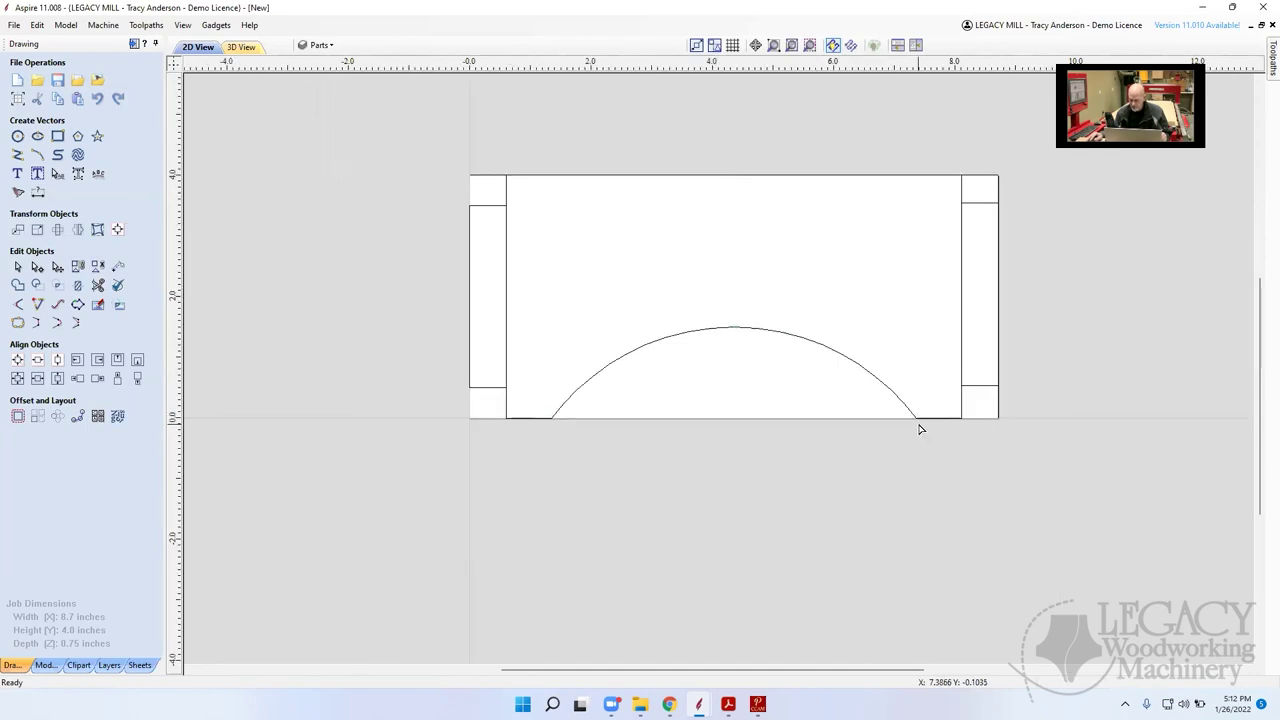
scroll(916, 421, up, 2)
click(917, 420)
right_click(917, 420)
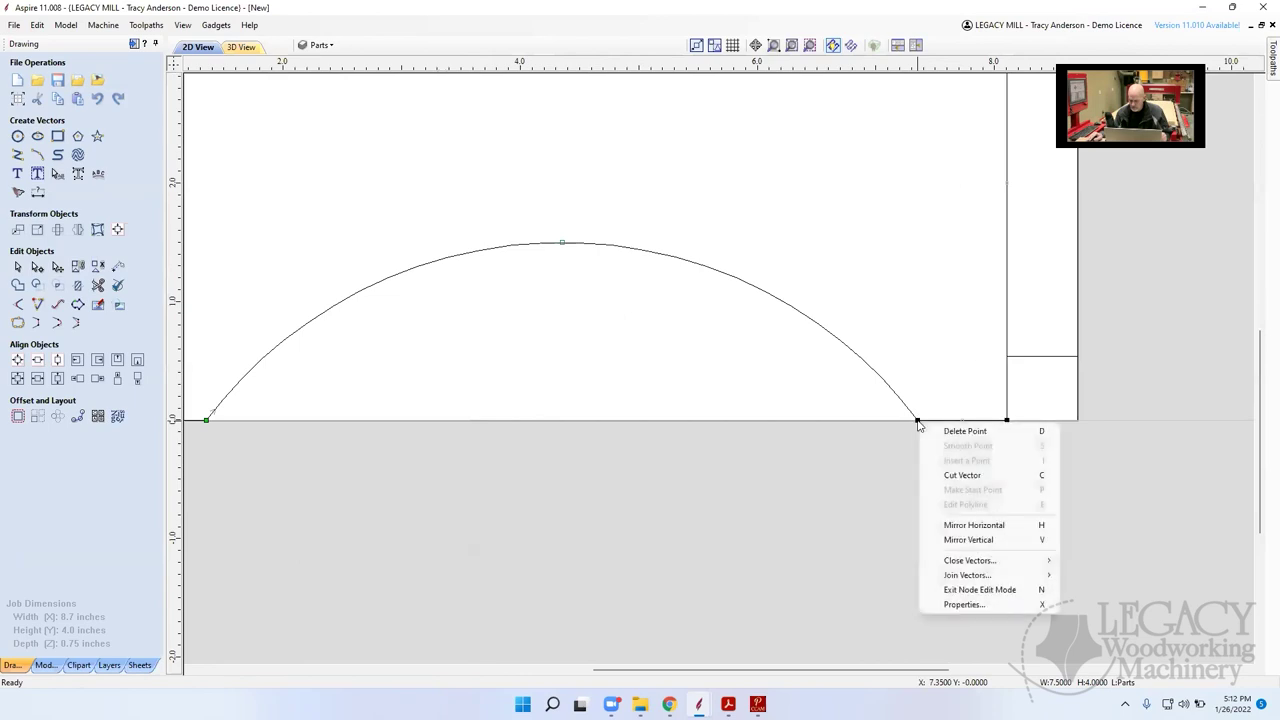
click(1034, 477)
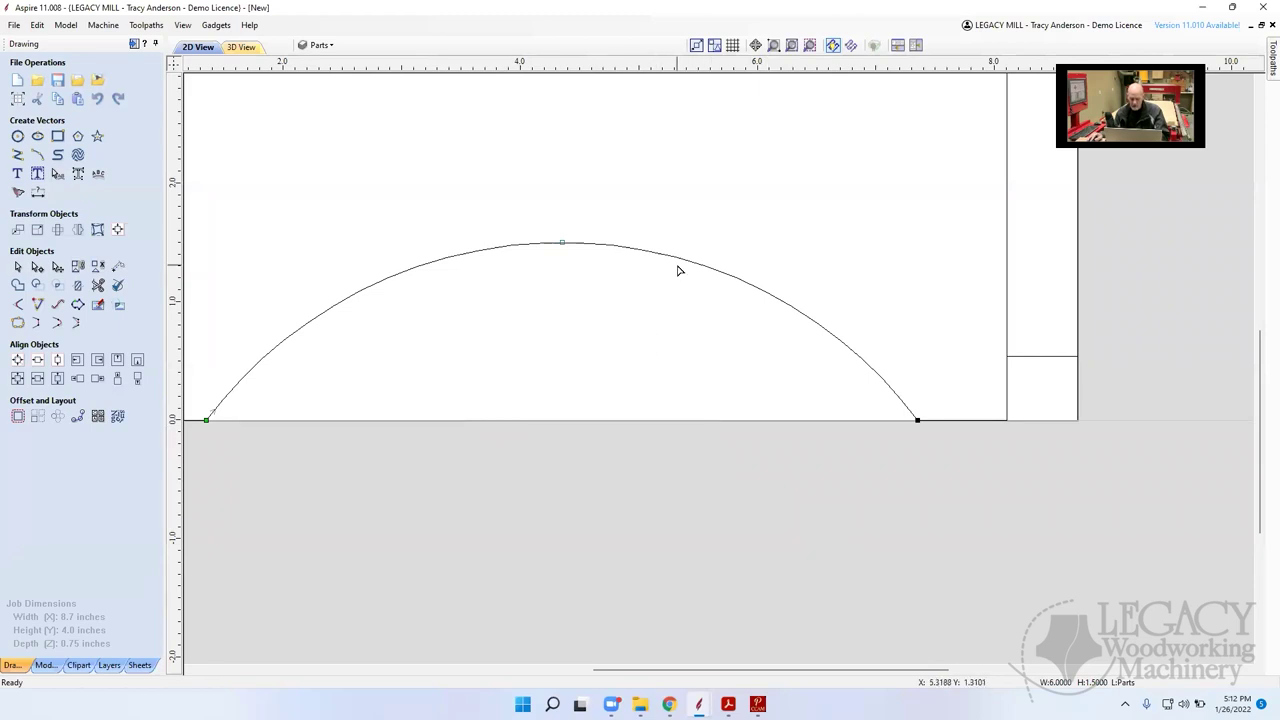
key(n)
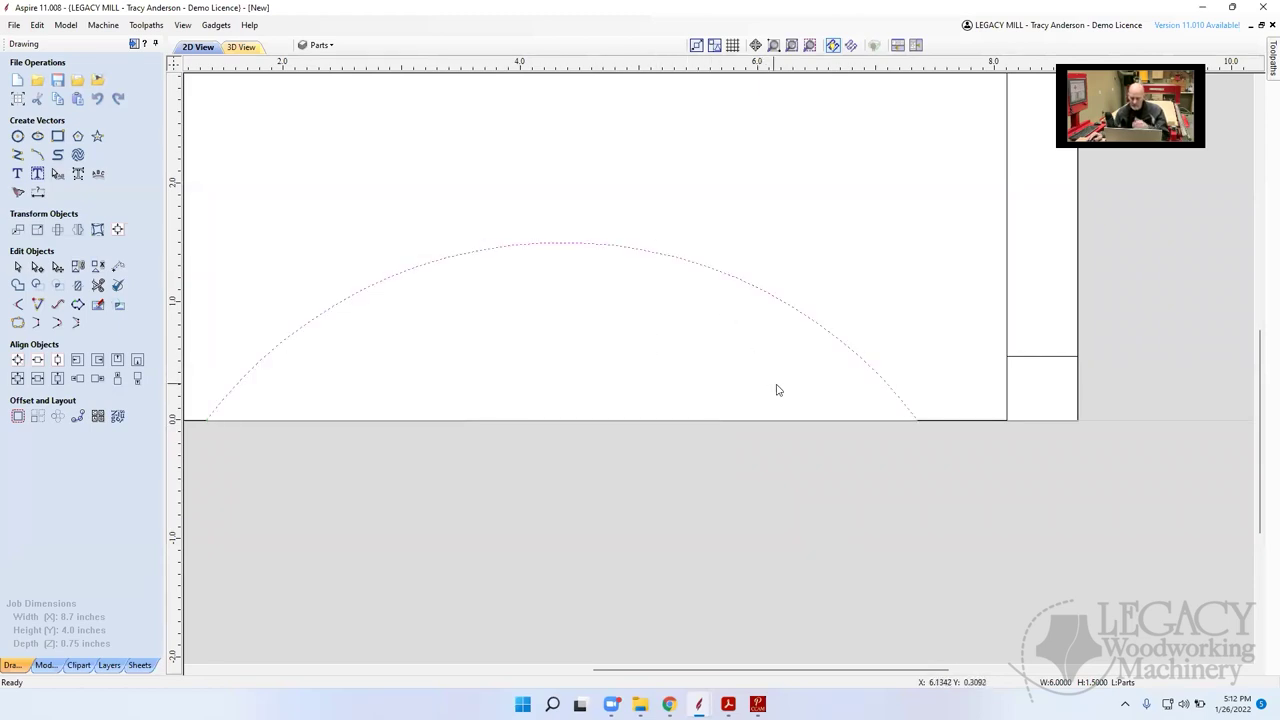
Select the arch and the remaining rail outline in turn to check that they are separate vectors, ending on the arch
key(F3)
click(654, 364)
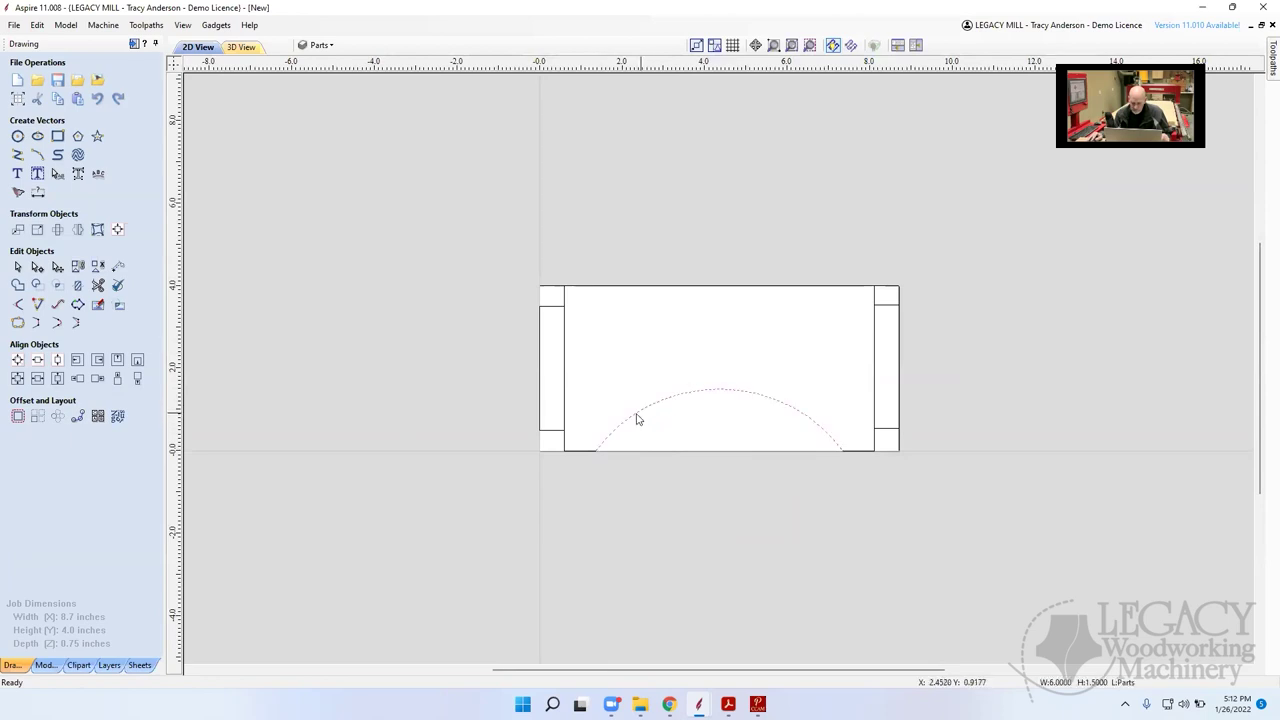
click(565, 449)
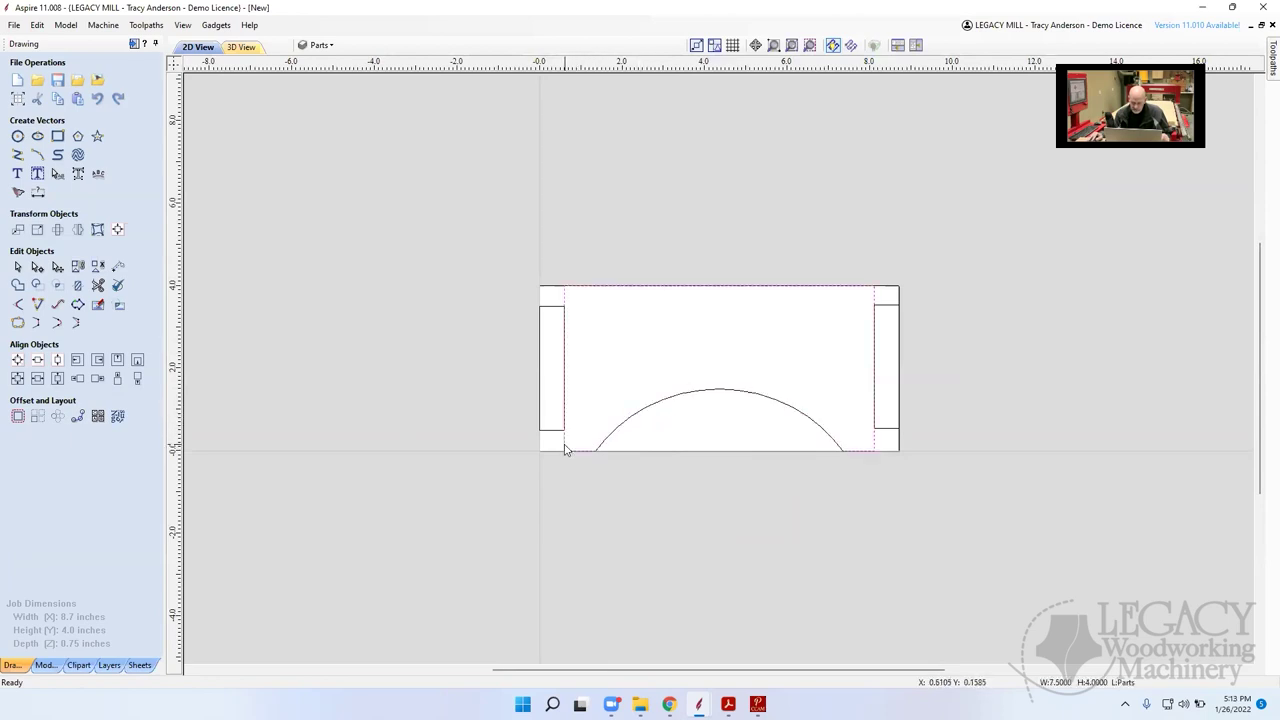
scroll(835, 375, up, 3)
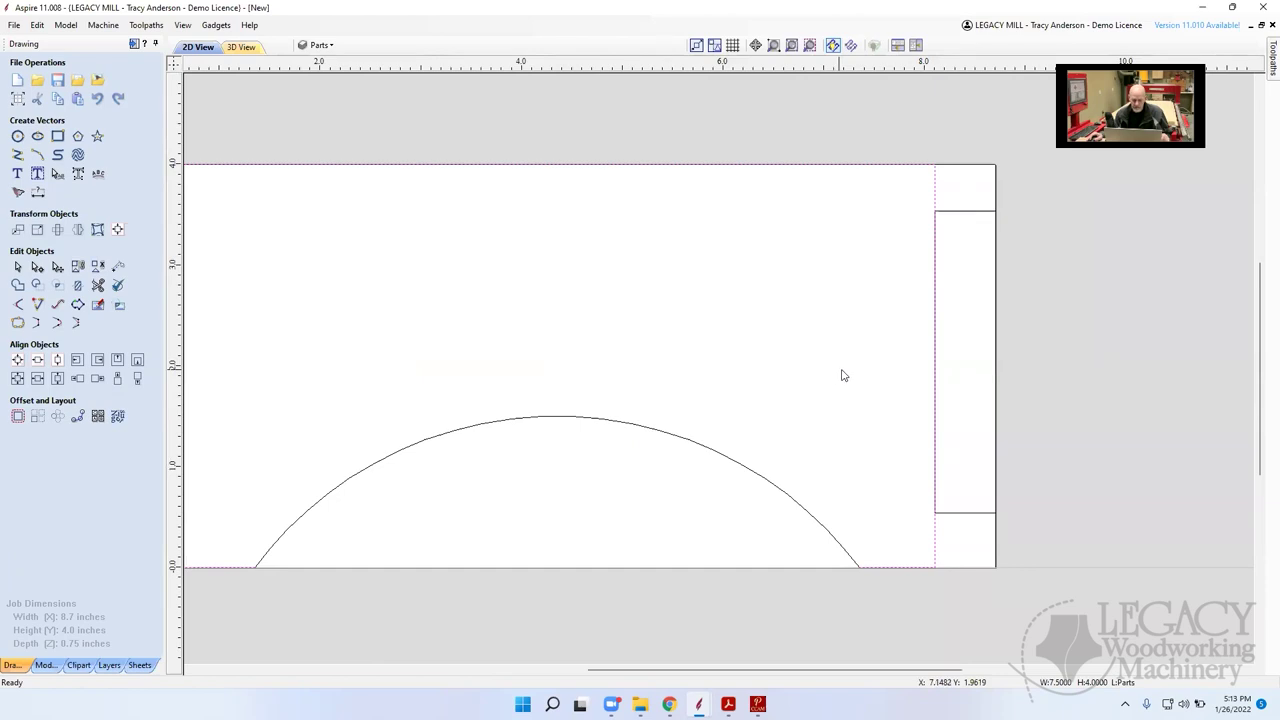
scroll(842, 375, down, 1)
click(701, 425)
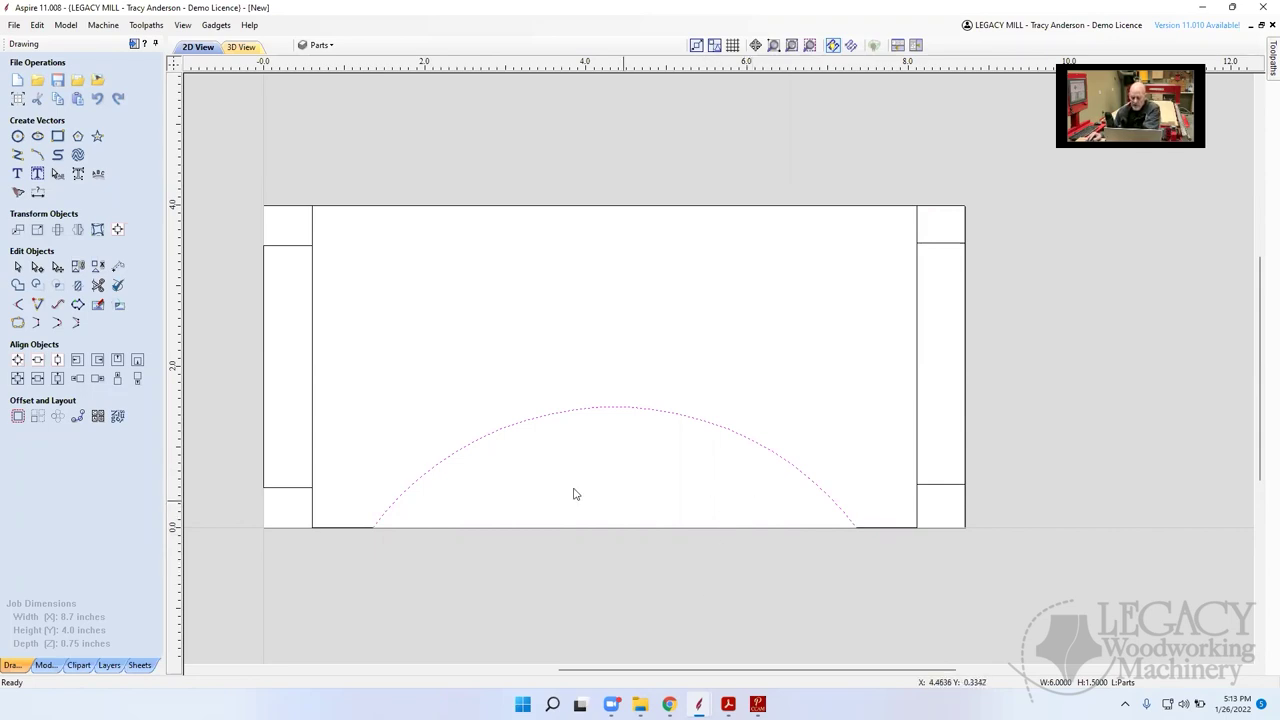
Draw a circle with a 0.4 inch radius below the arch
click(17, 136)
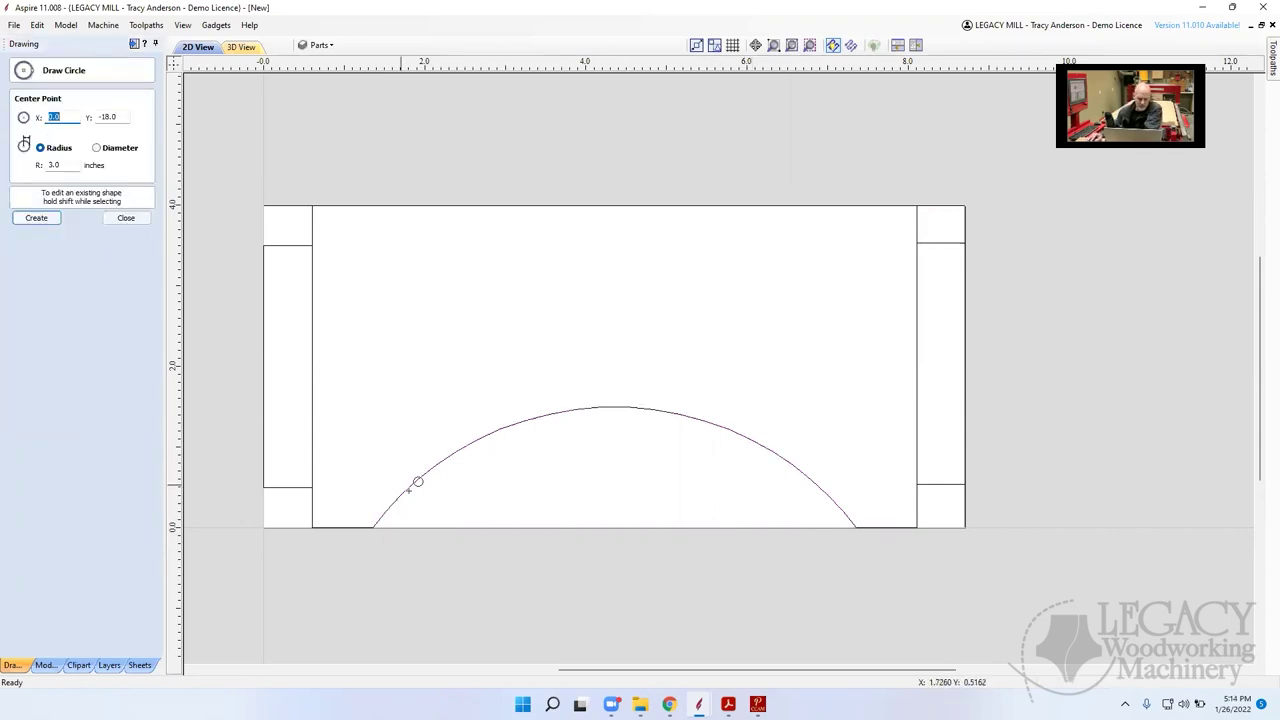
drag(662, 585, 692, 600)
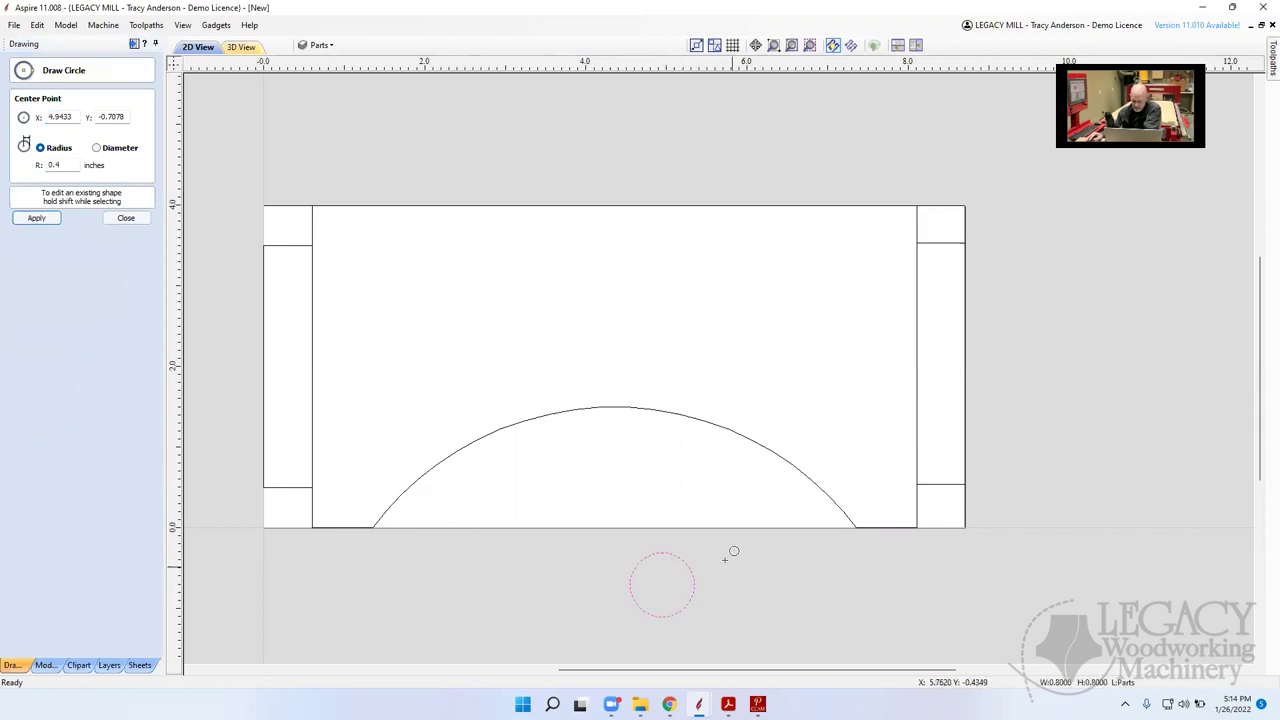
click(138, 219)
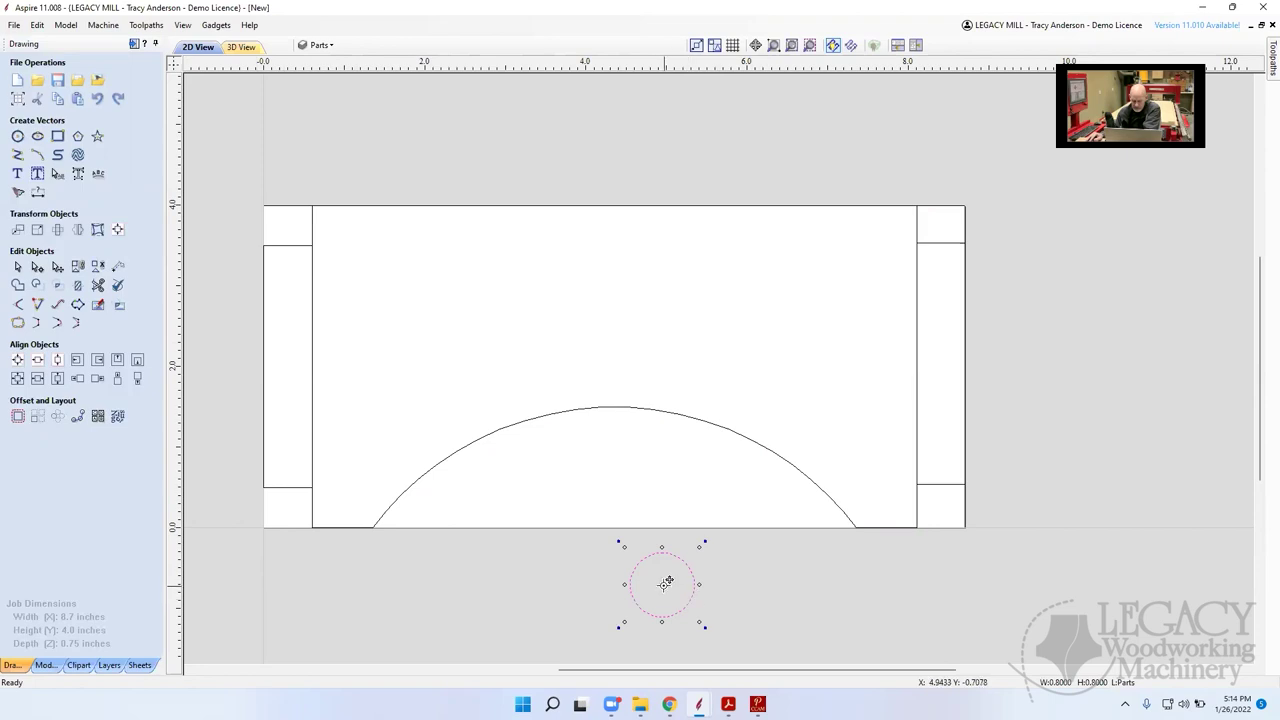
Move the circle along the underside of the arch to illustrate the cutter's path, and delete it
drag(666, 582, 702, 448)
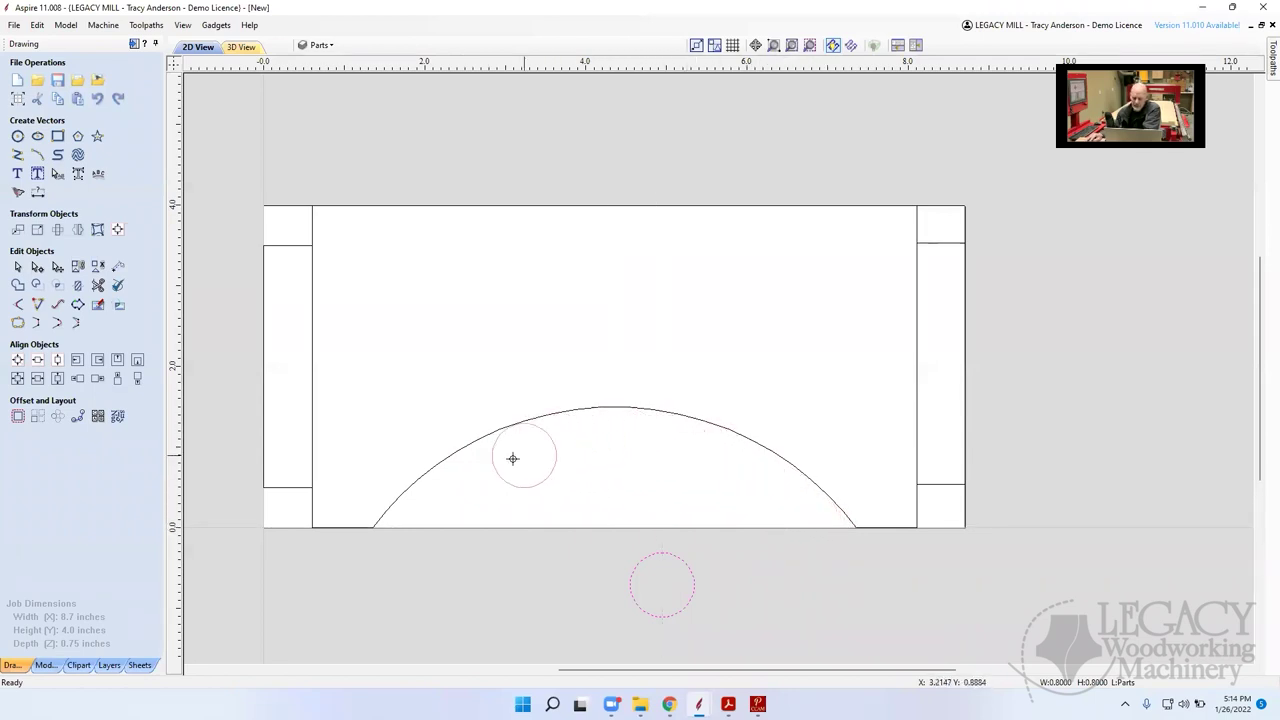
click(462, 483)
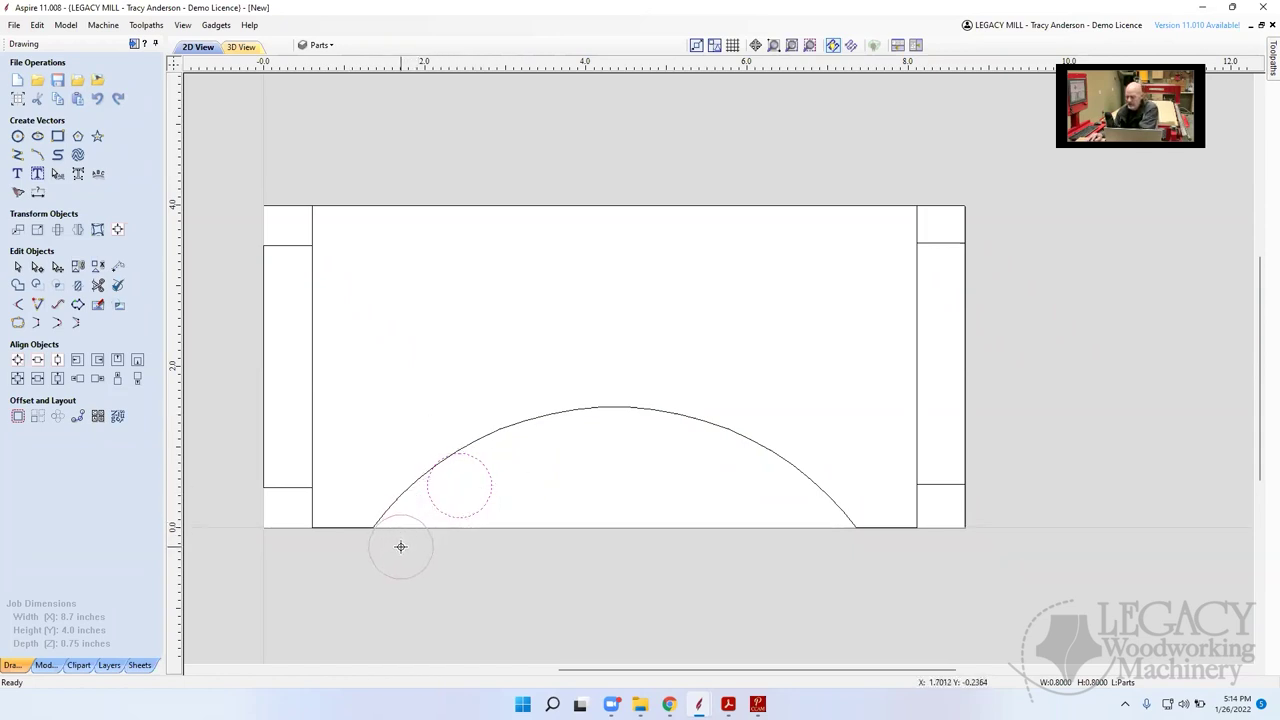
click(820, 575)
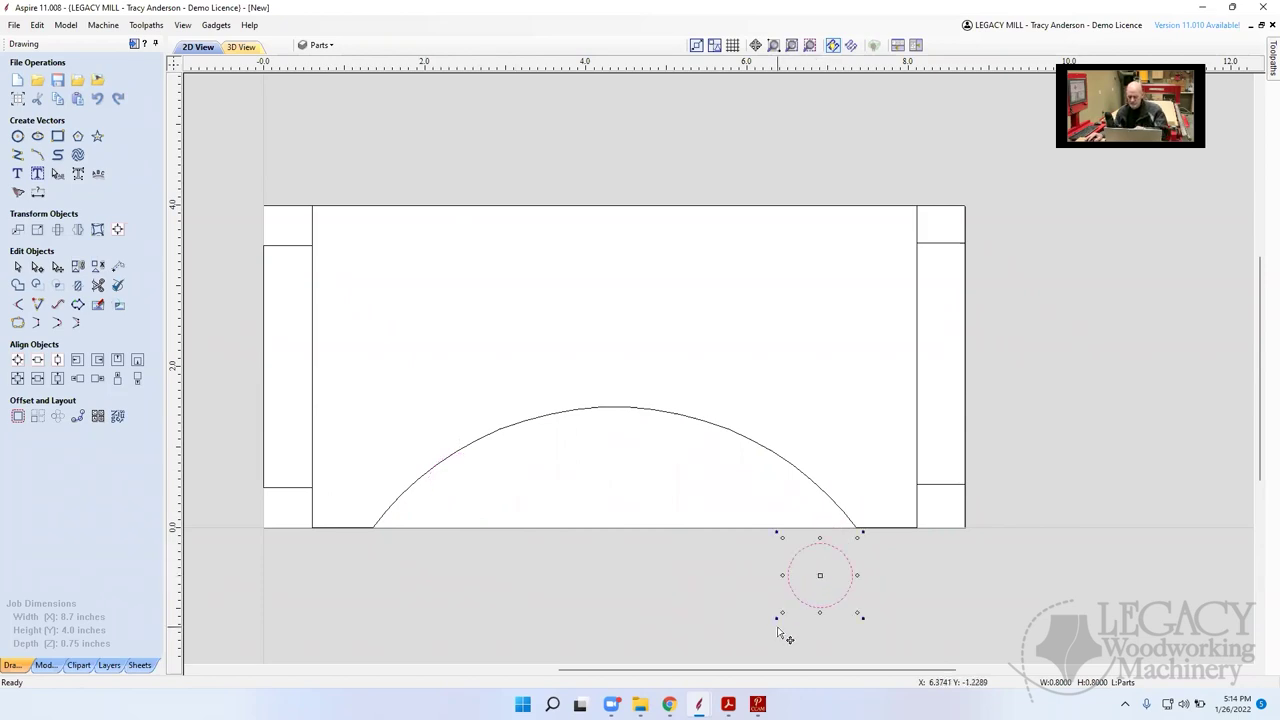
key(Delete)
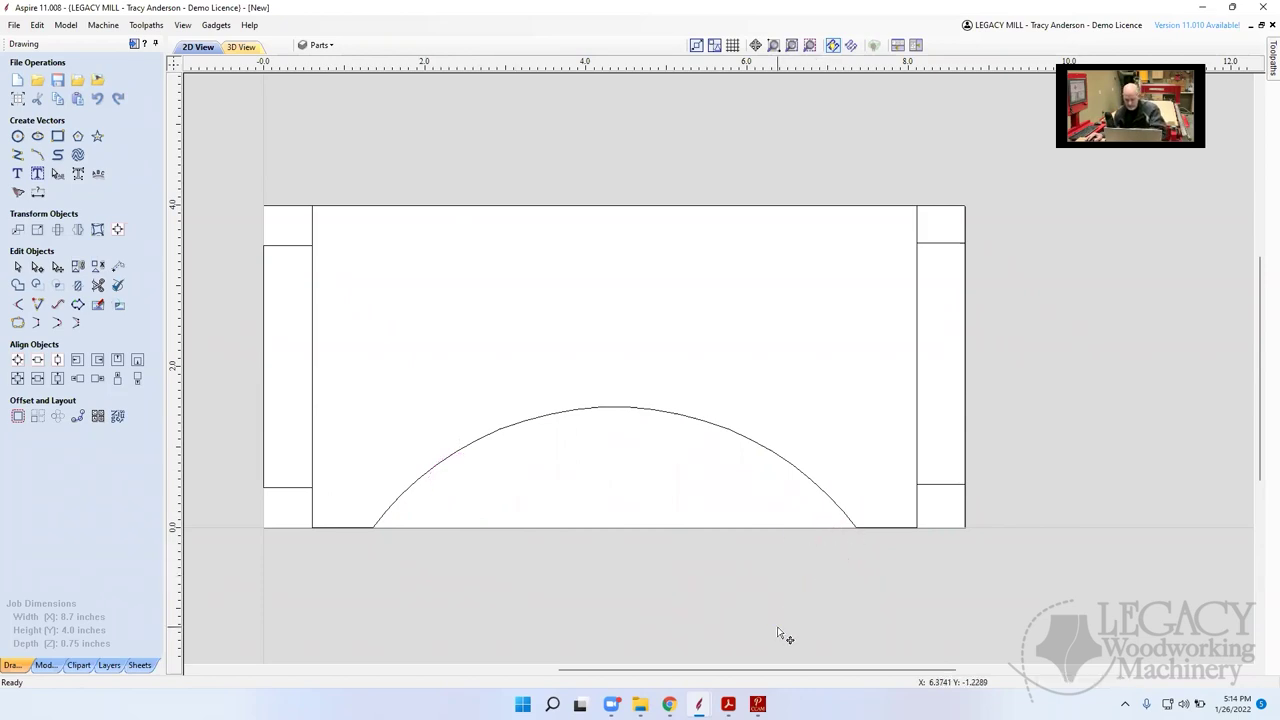
Make the arch's right end node its start point and leave node editing
click(673, 418)
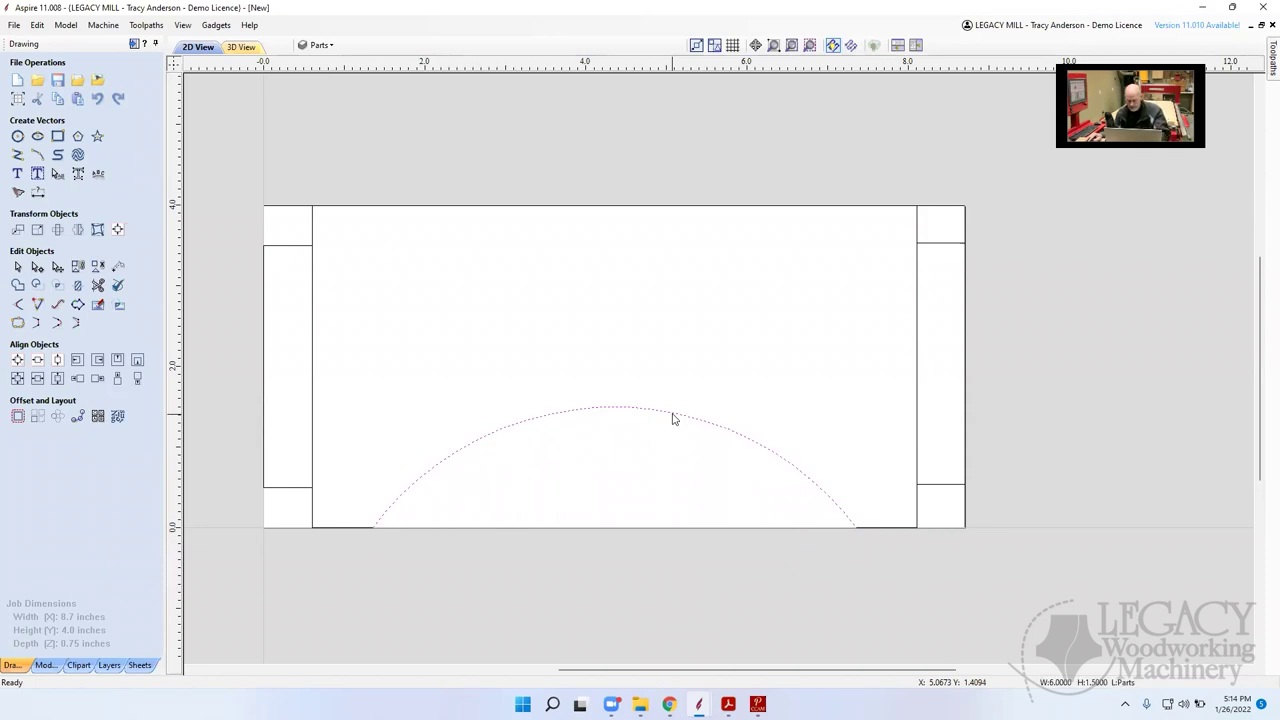
double_click(673, 418)
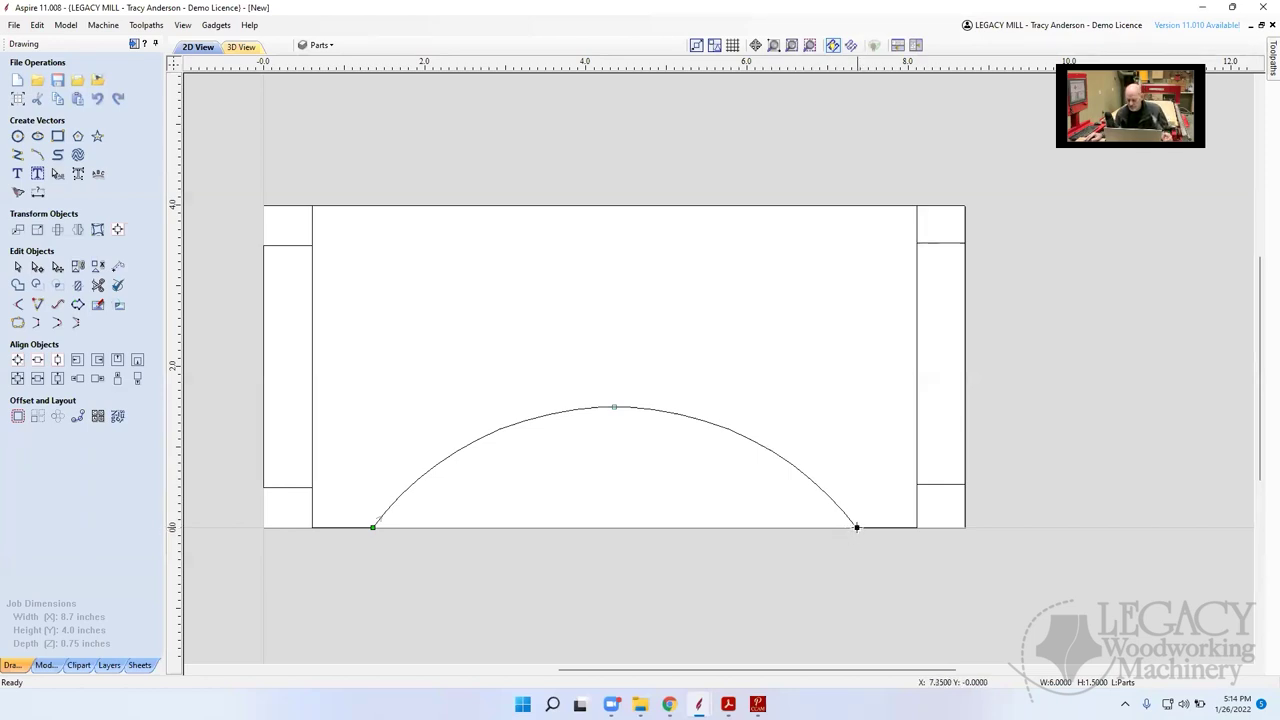
right_click(857, 527)
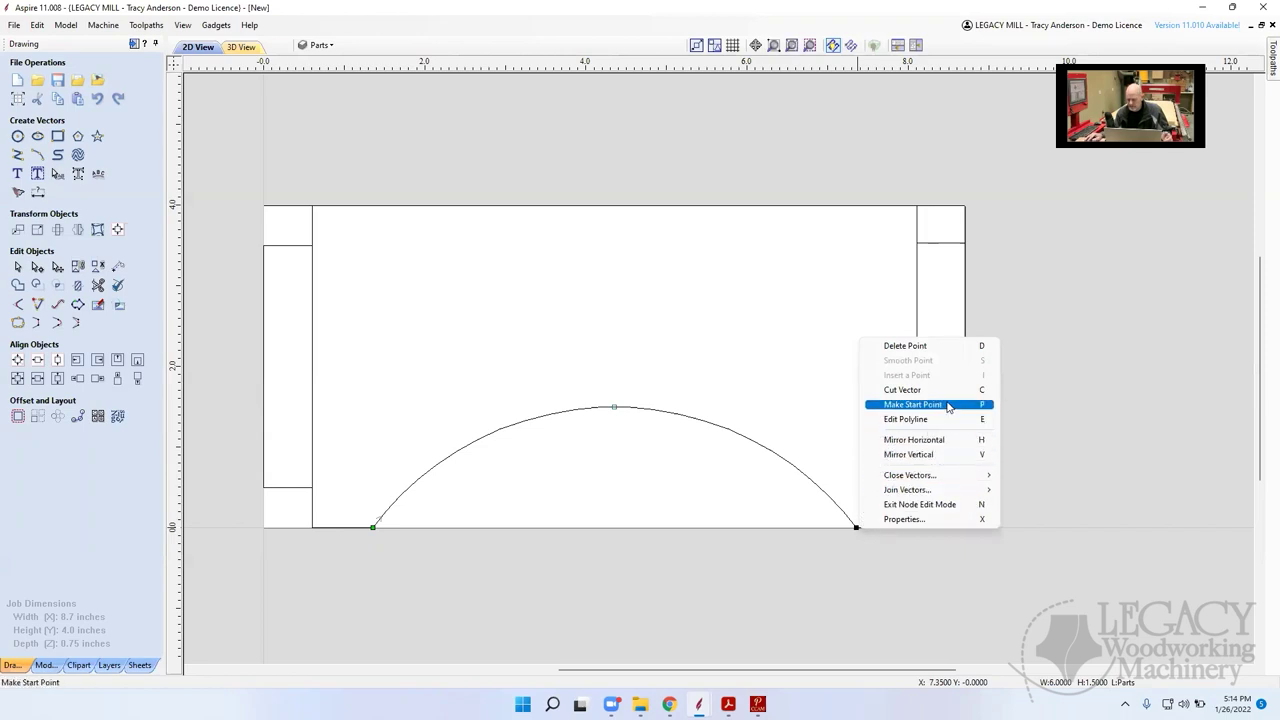
click(912, 405)
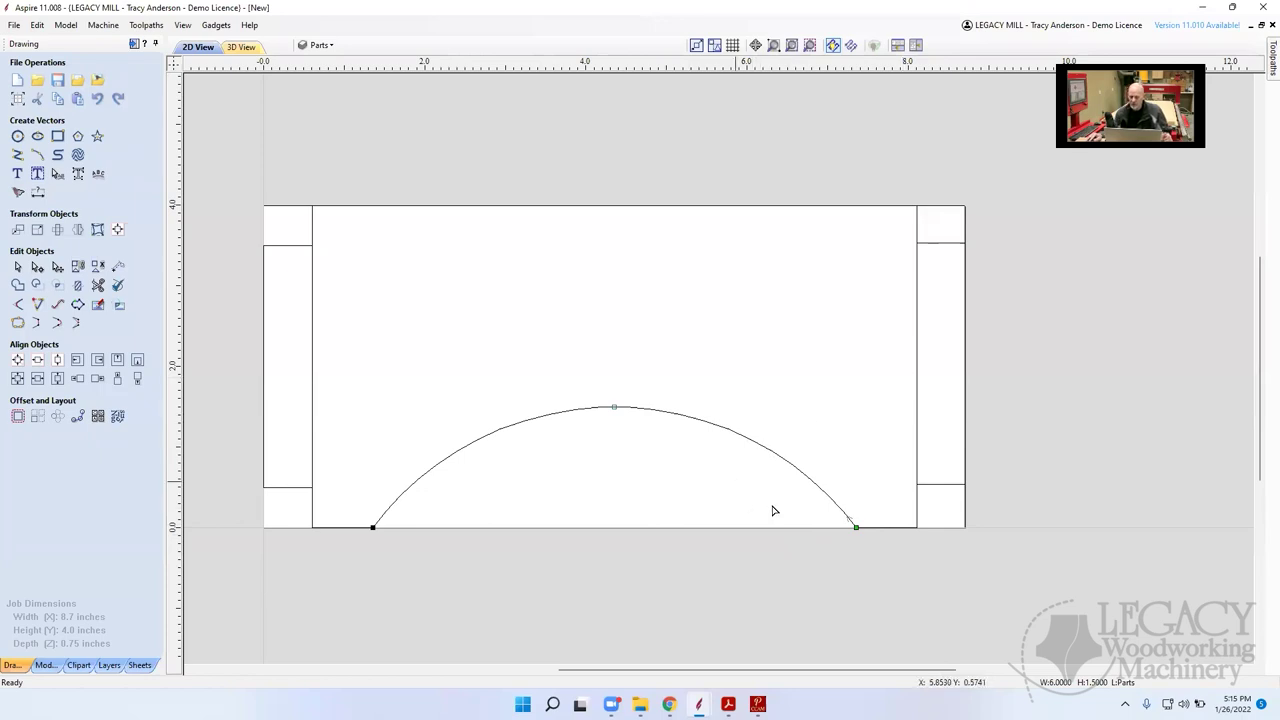
right_click(859, 535)
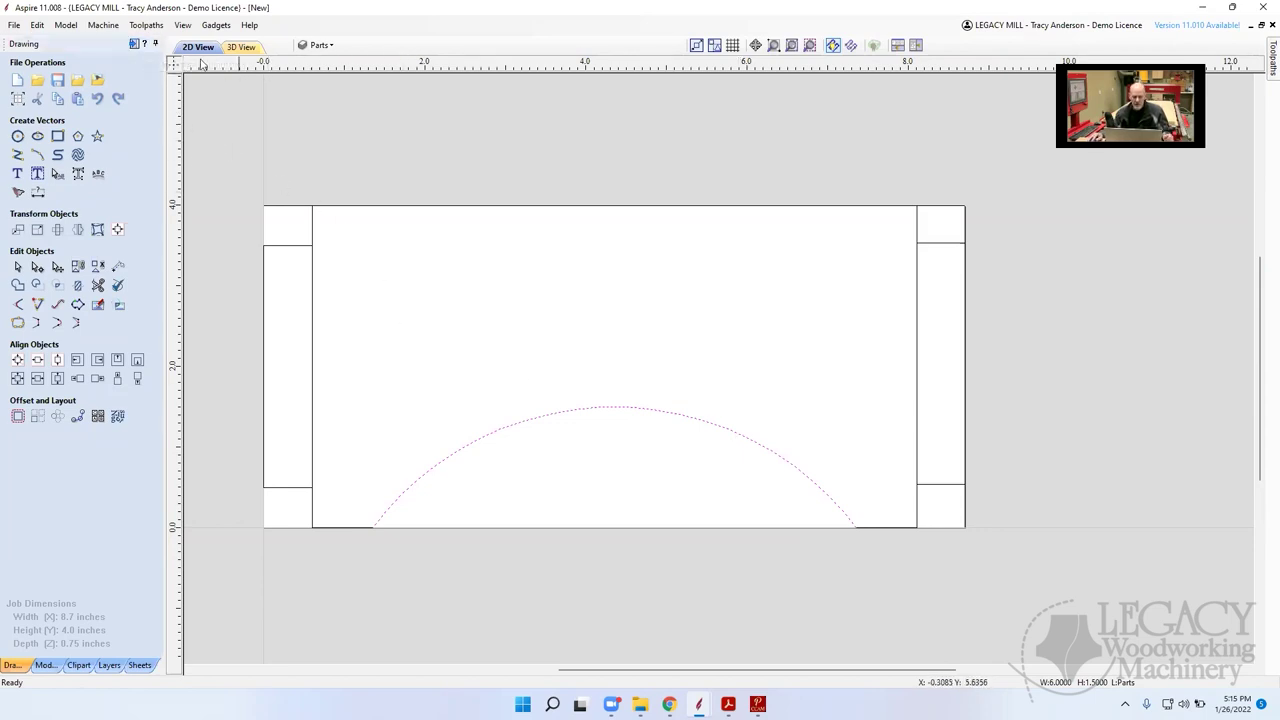
Switch to the toolpath operations, start a profile toolpath for the arch and set its cut depth to z+0.015
click(135, 44)
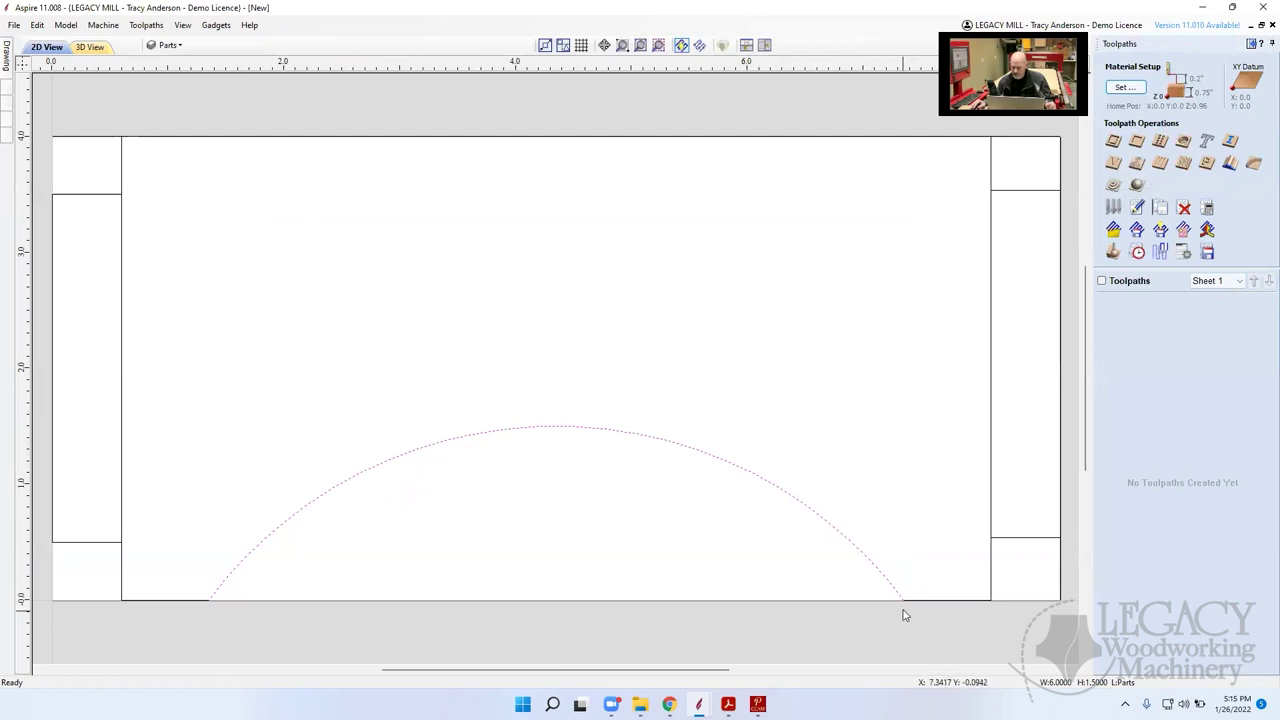
click(1113, 142)
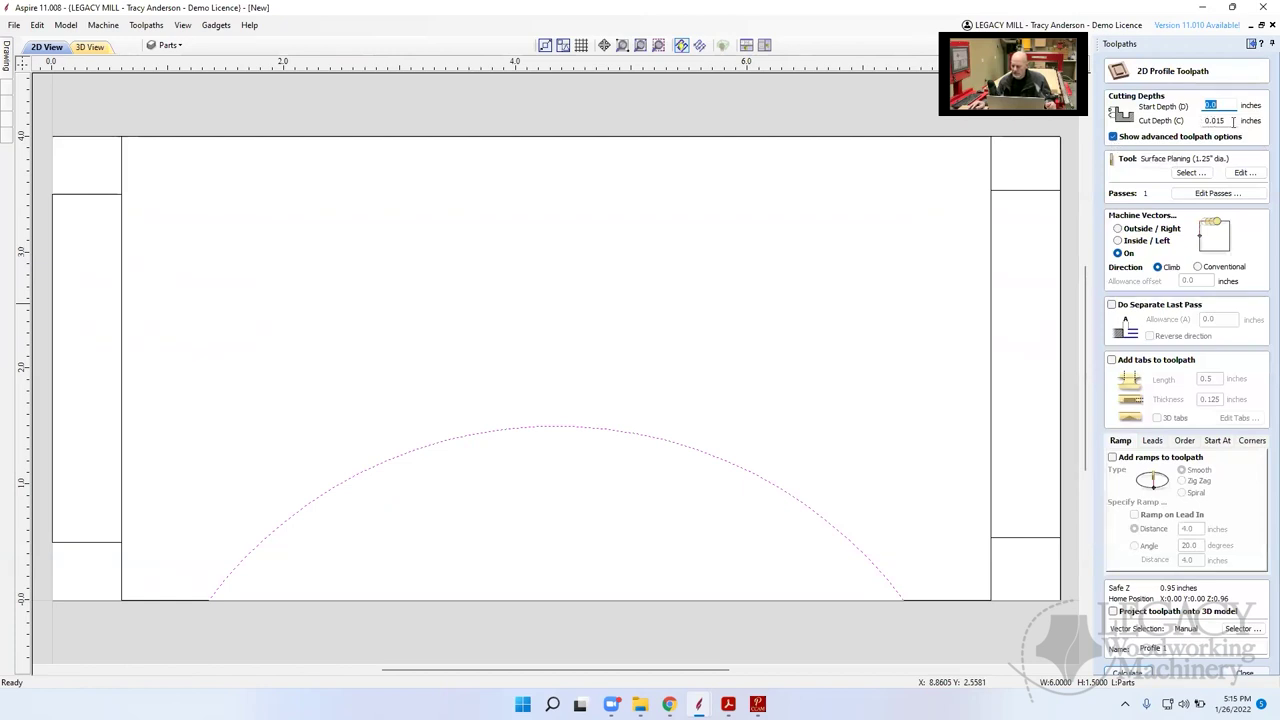
key(Tab)
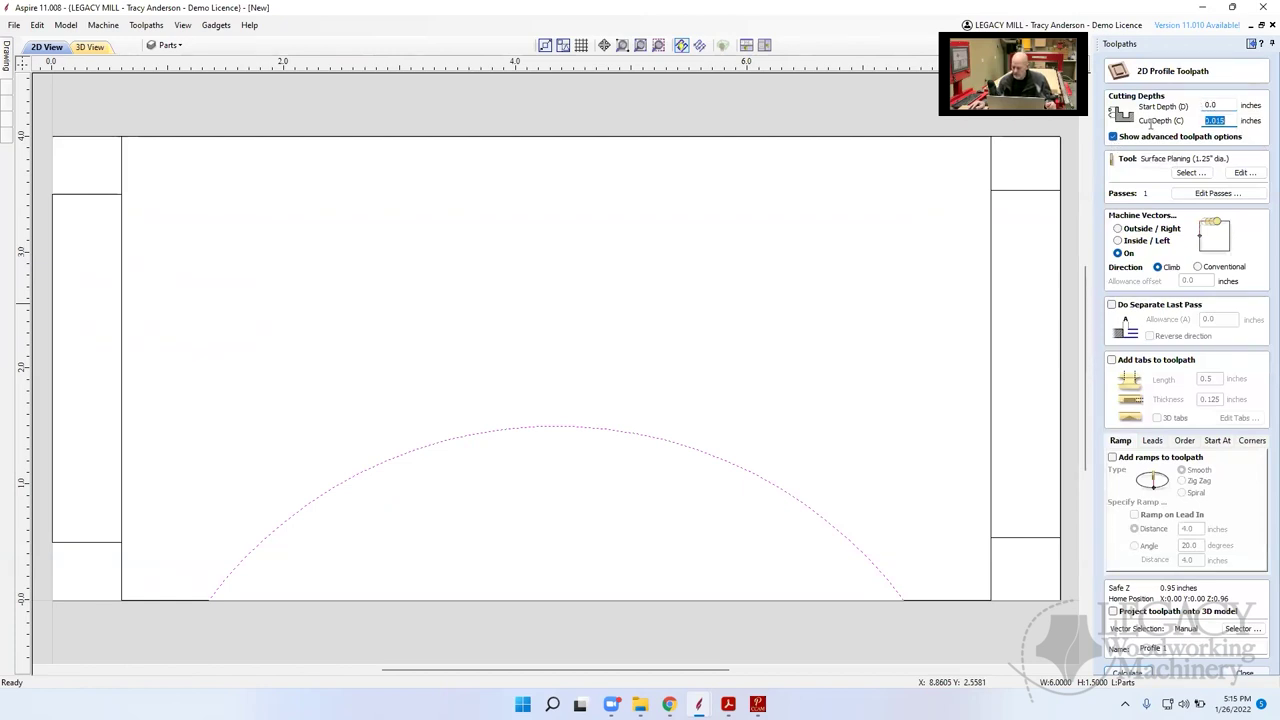
text(2)
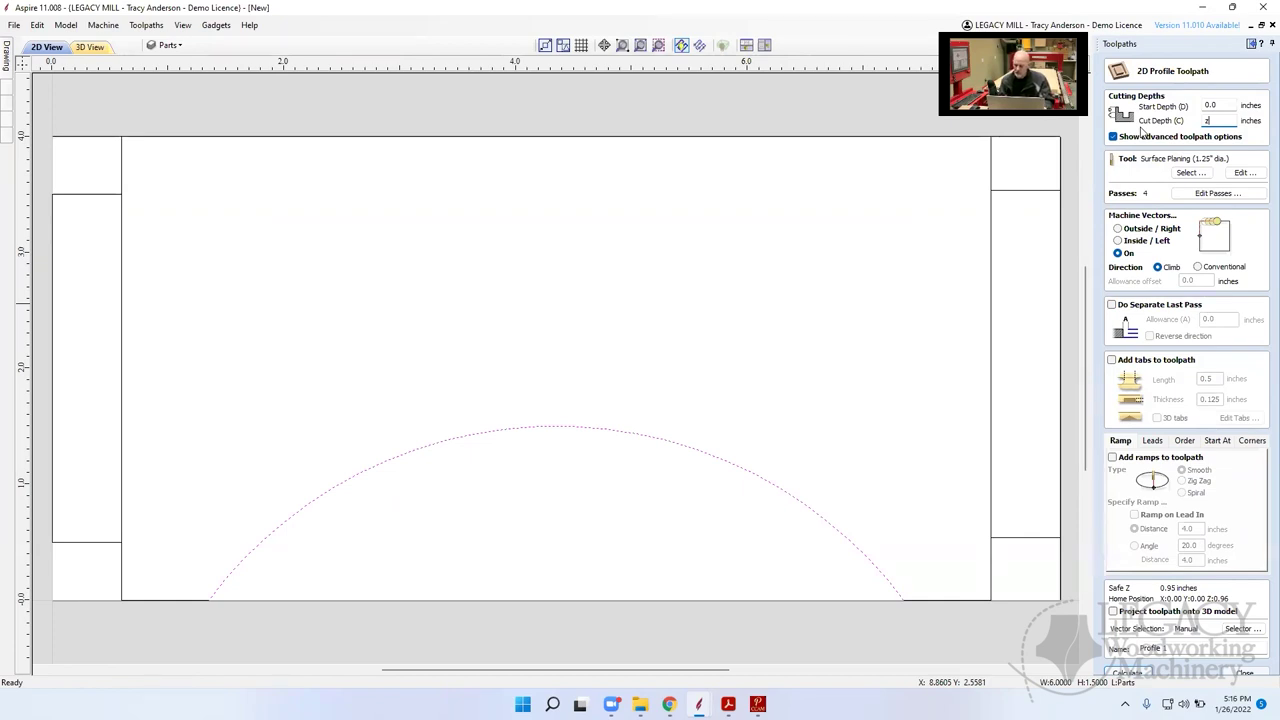
text(+)
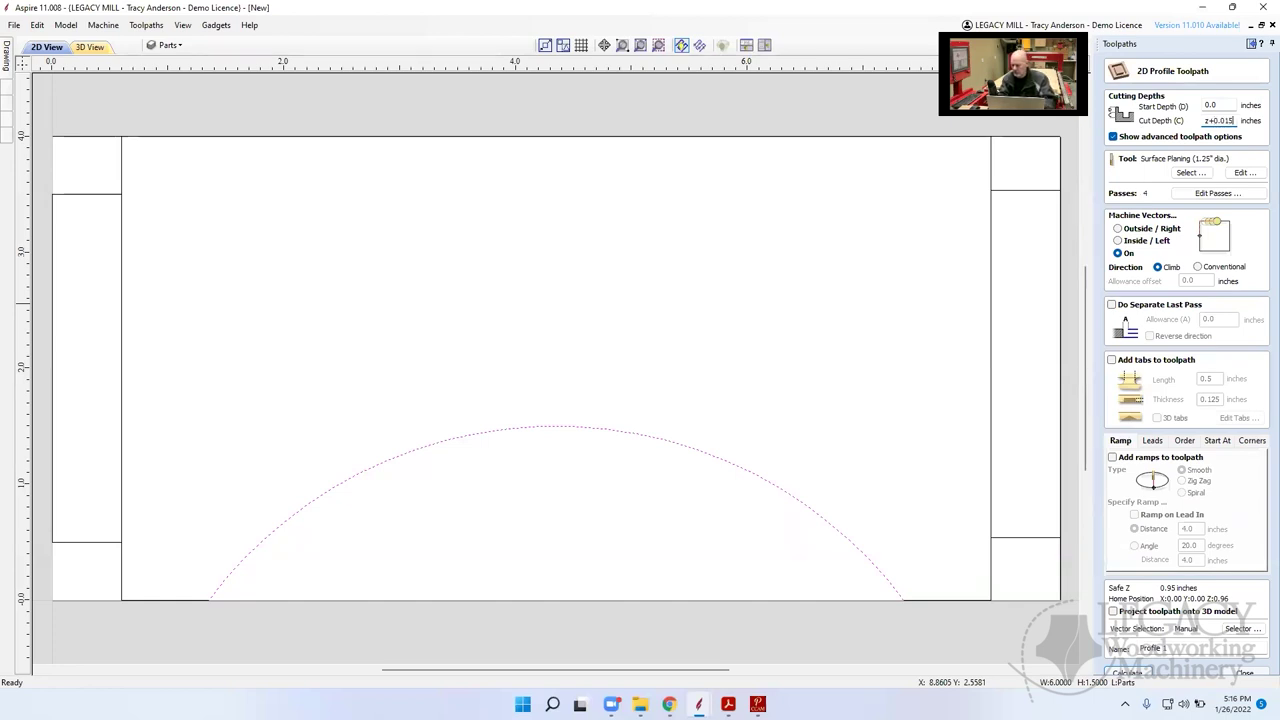
text(0.015)
key(Return)
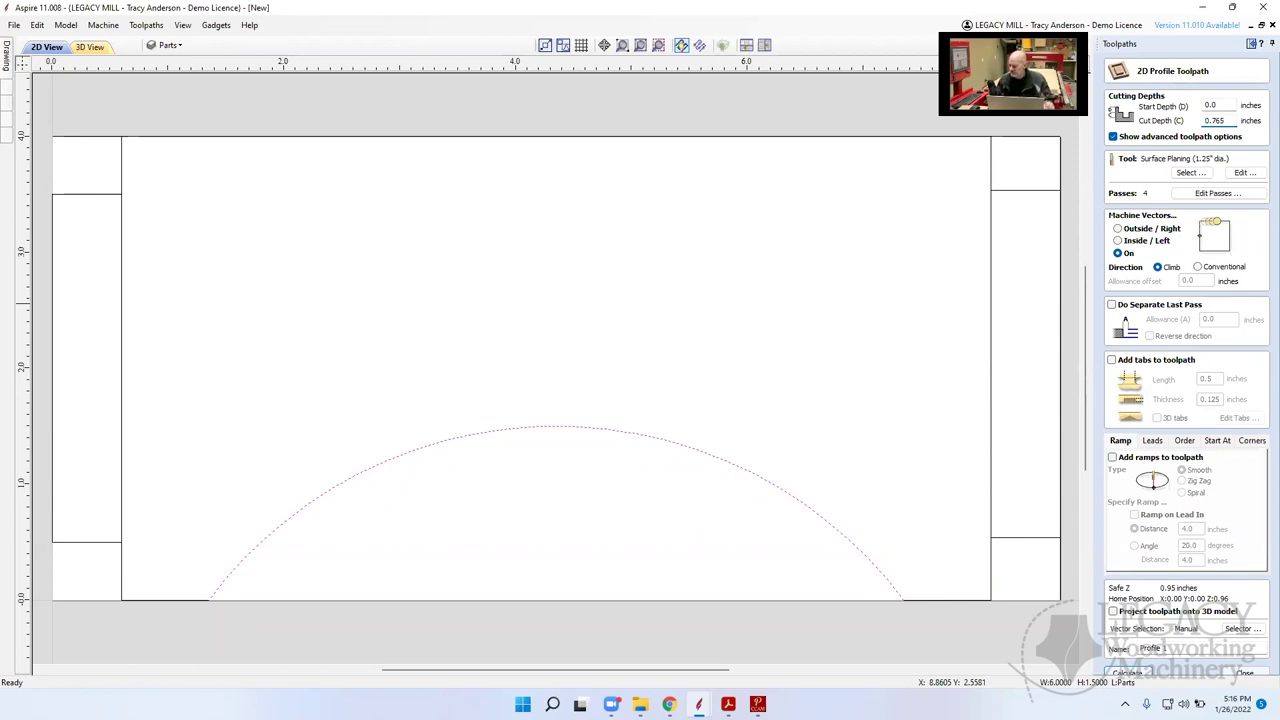
click(1228, 120)
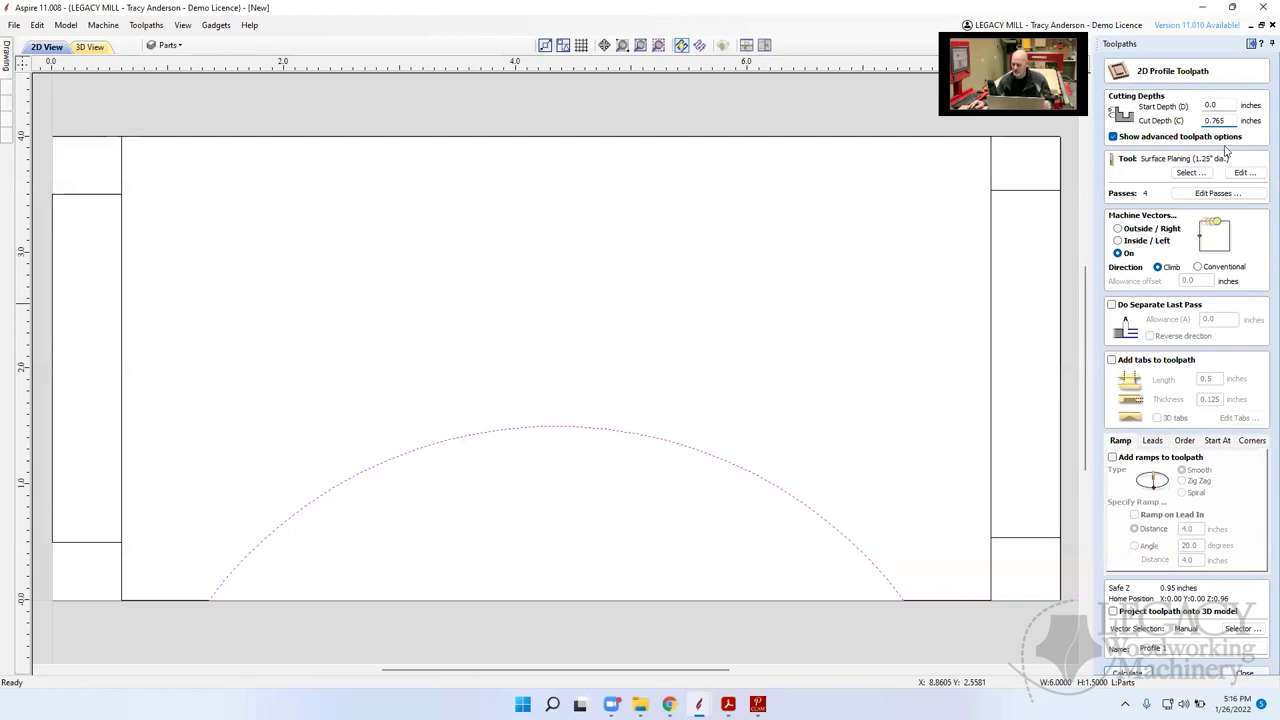
Examine the tool database for the profile cut, and close it and the toolpath settings without selecting a tool or calculating
click(1186, 175)
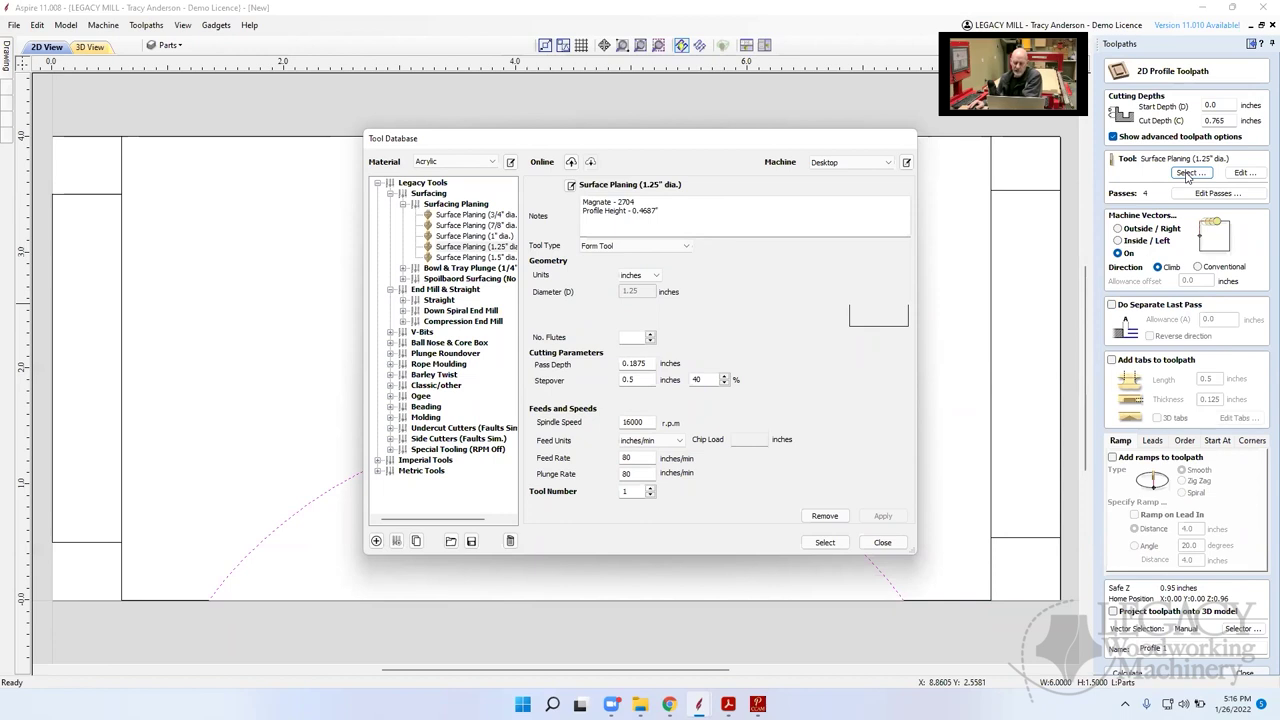
click(886, 543)
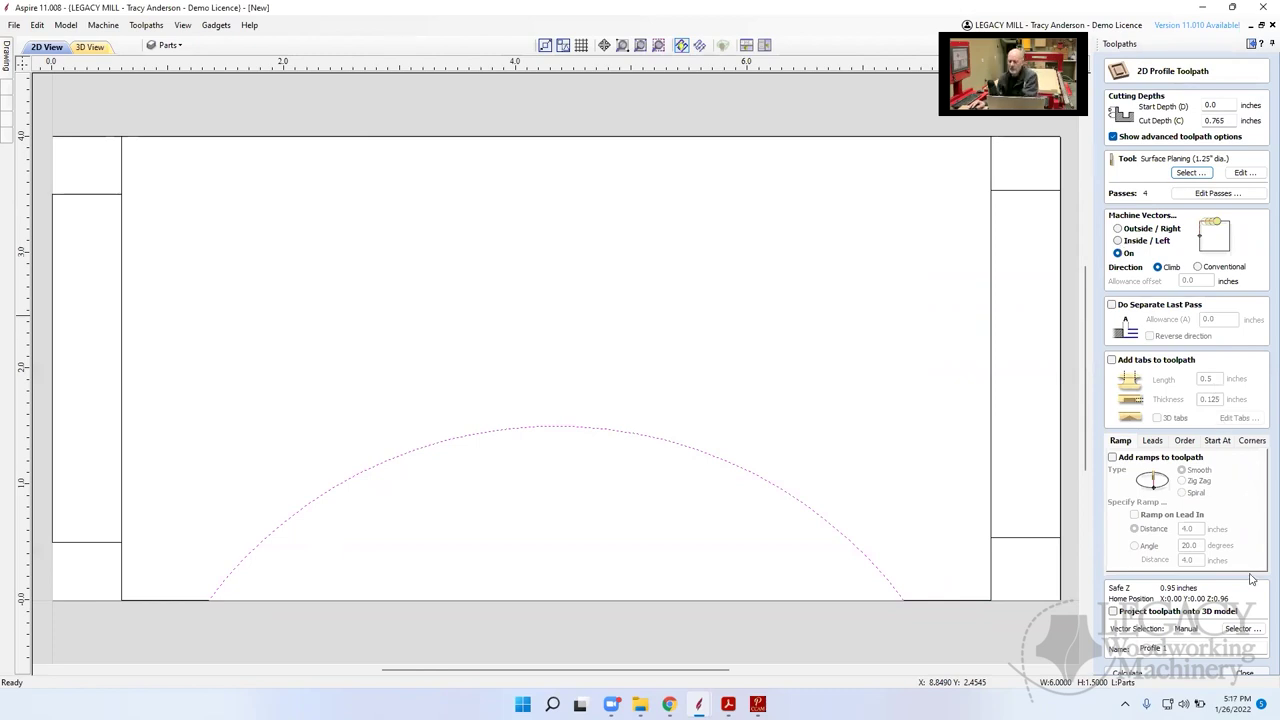
click(1240, 672)
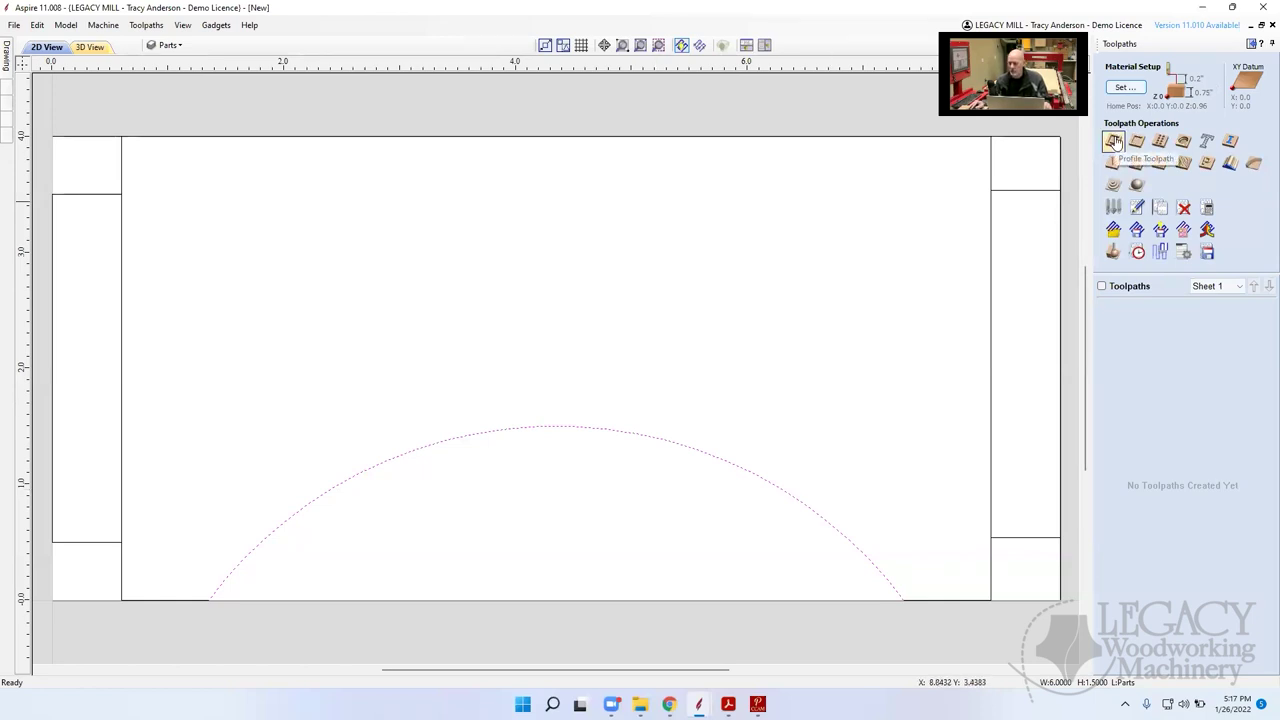
Open the material setup for the 0.75 inch stock and move the model position up to a 0.0 gap above the model
click(1124, 88)
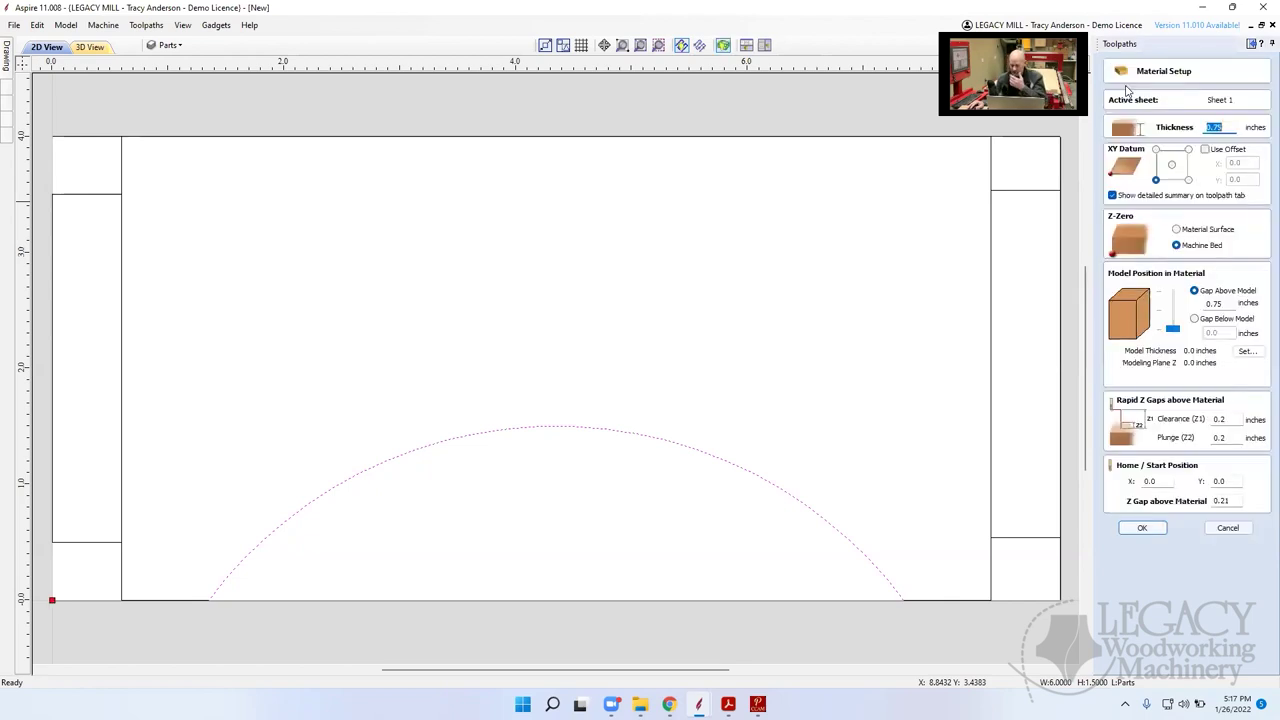
click(1234, 127)
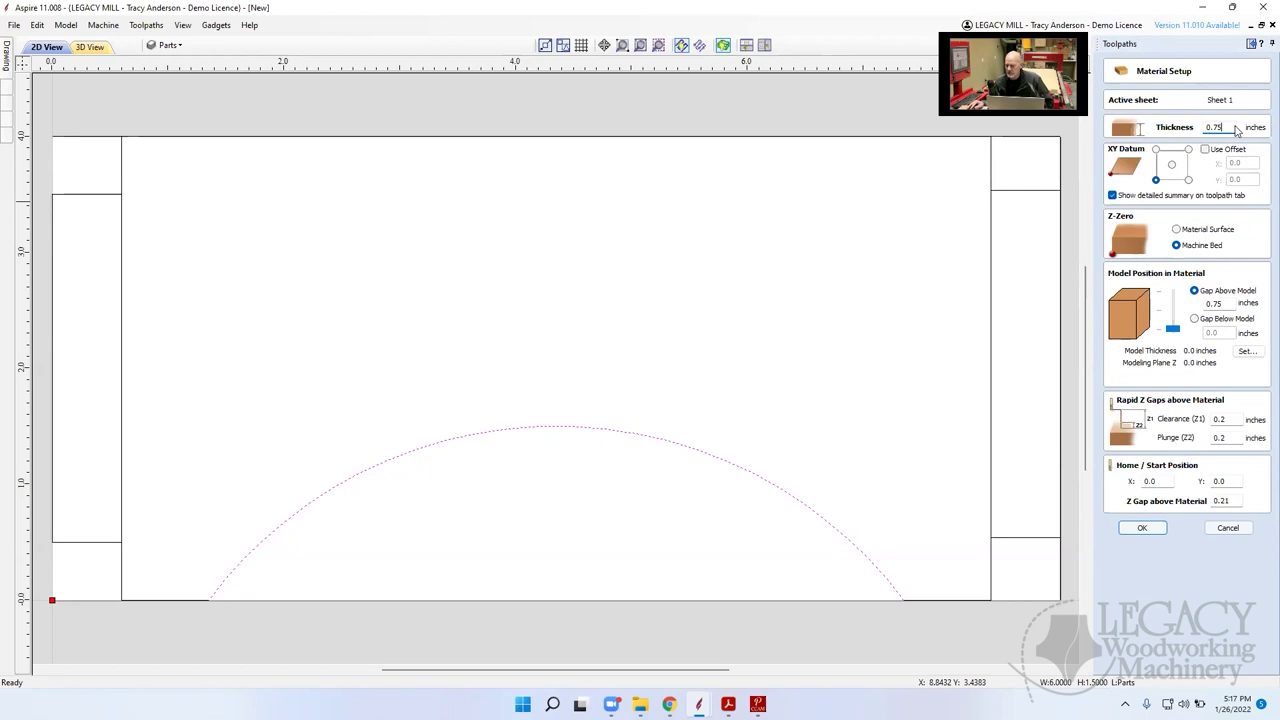
drag(1230, 127, 1195, 127)
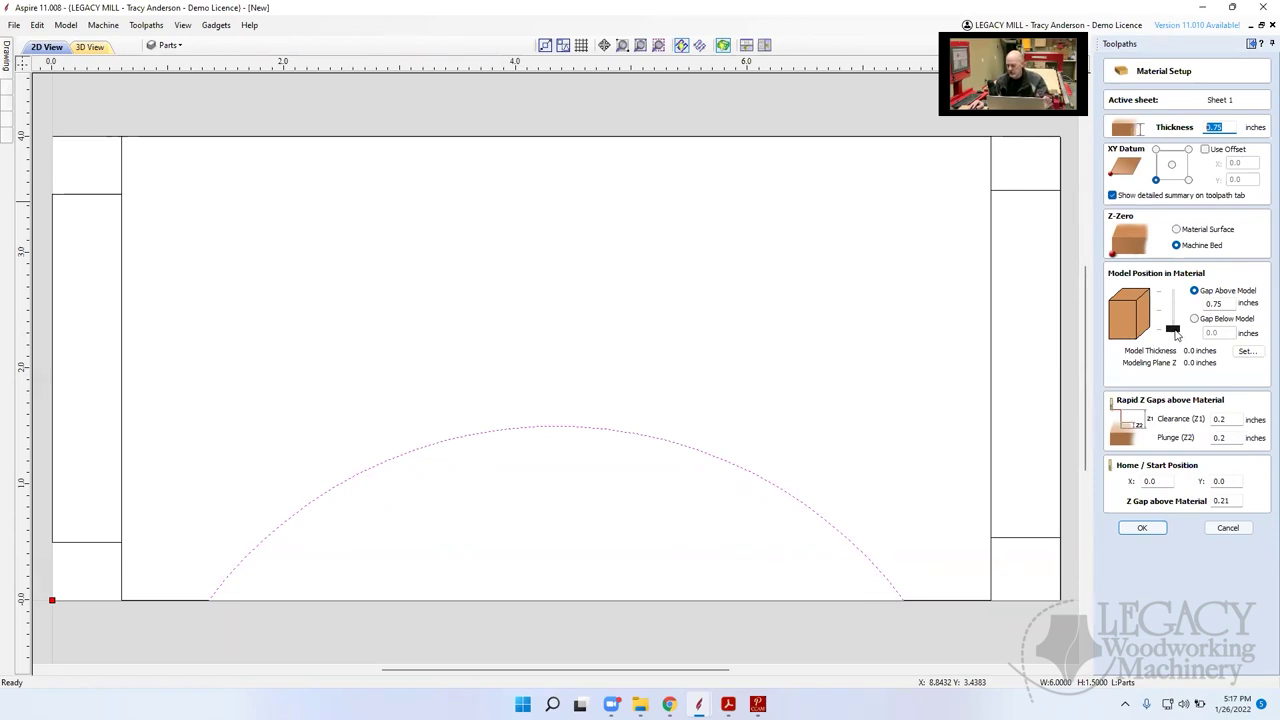
drag(1174, 331, 1184, 285)
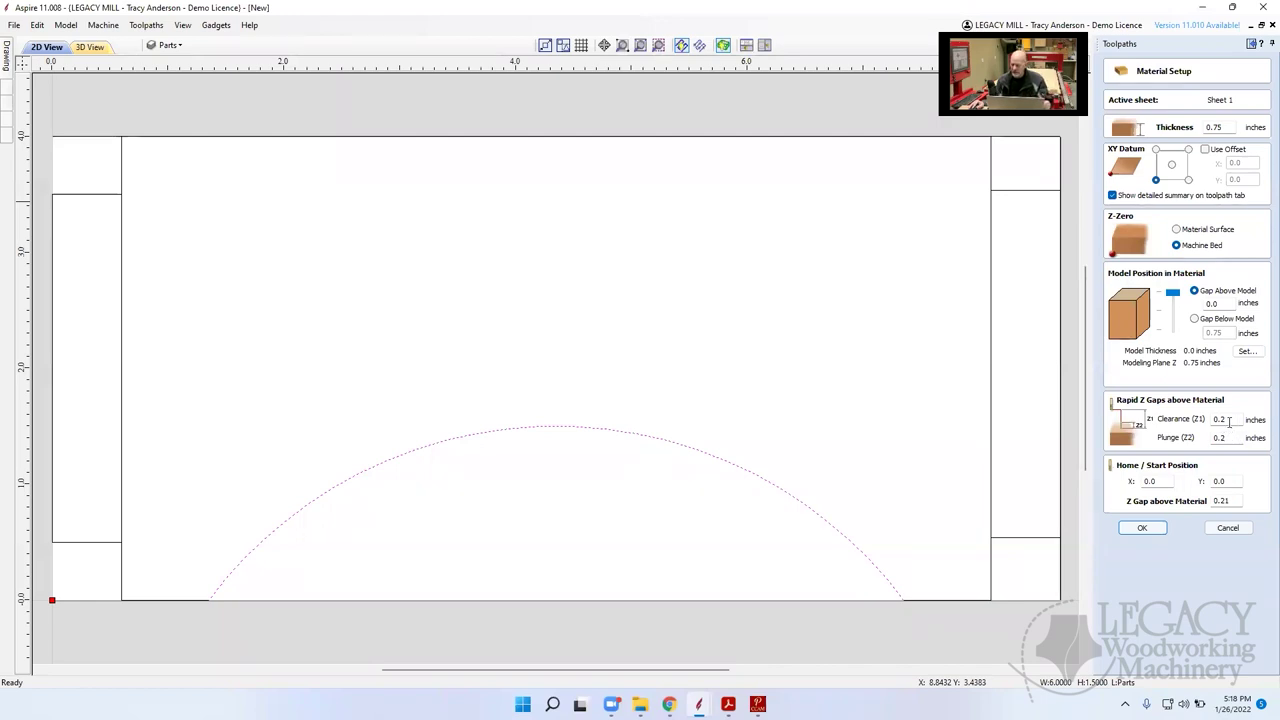
Set the rapid Z gaps above the material to a plunge of .1 and a clearance of .2 inches
drag(1231, 420, 1210, 439)
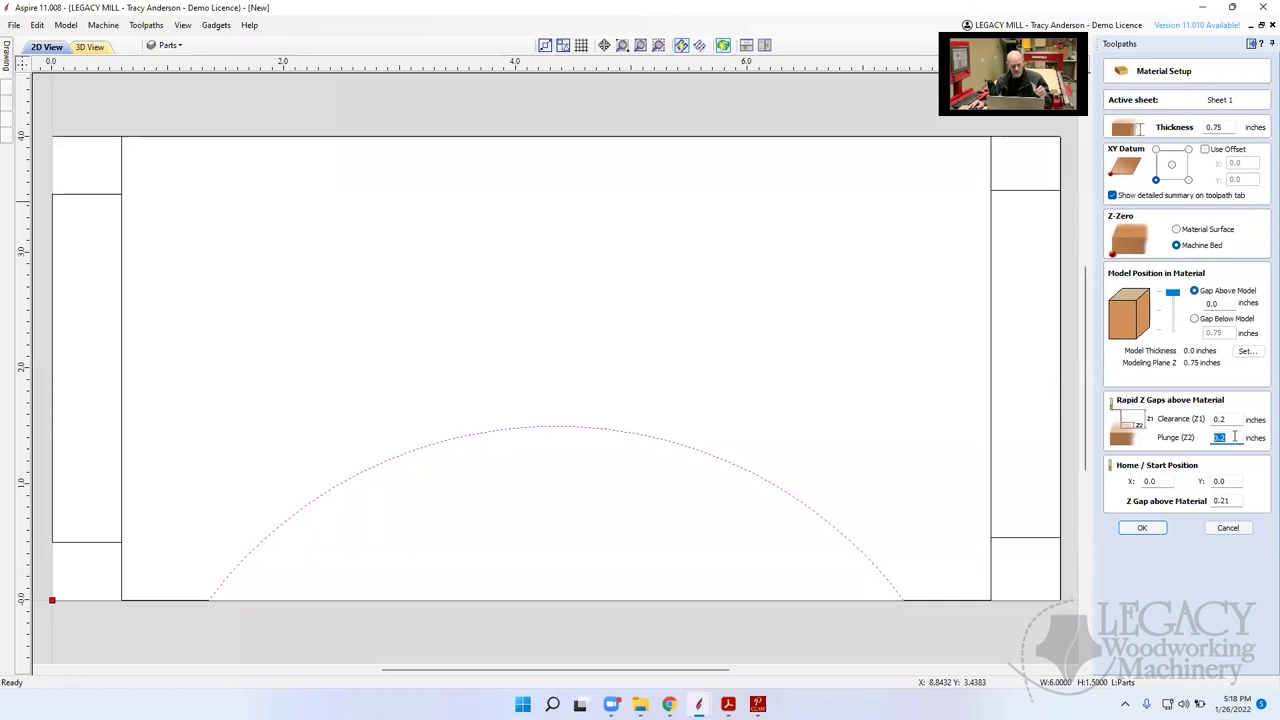
key(BackSpace)
text(.1)
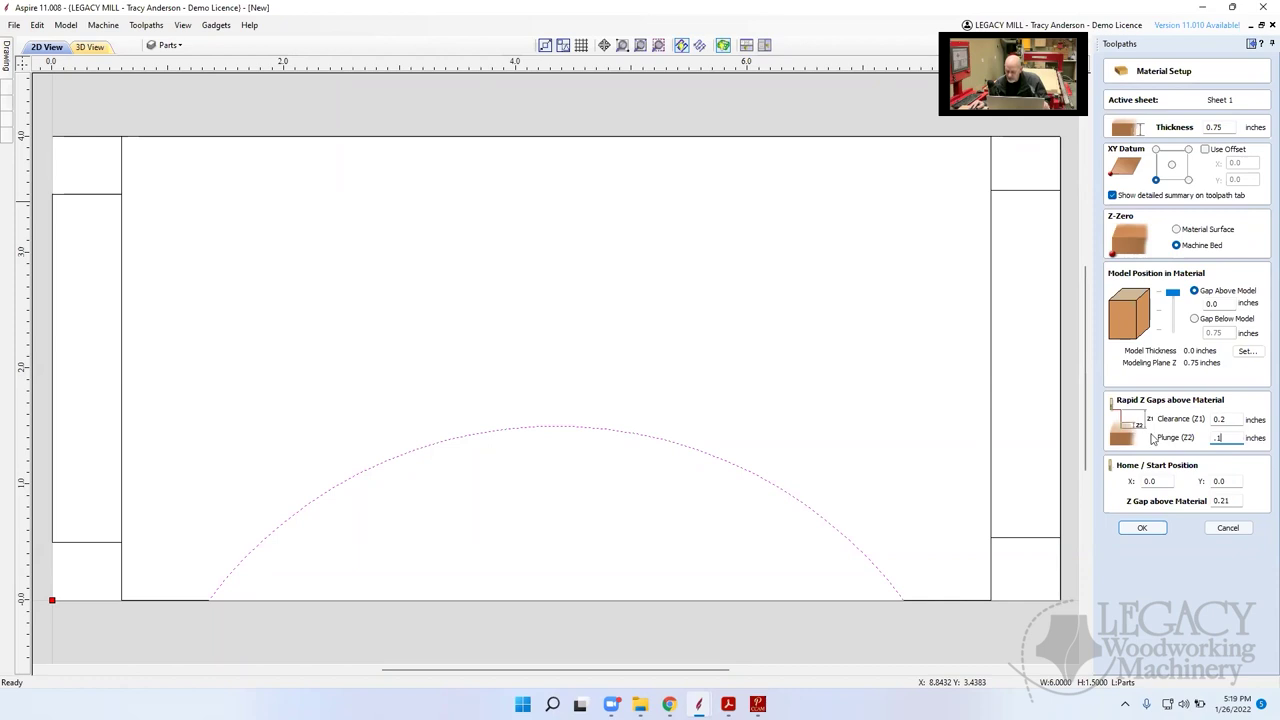
double_click(1209, 419)
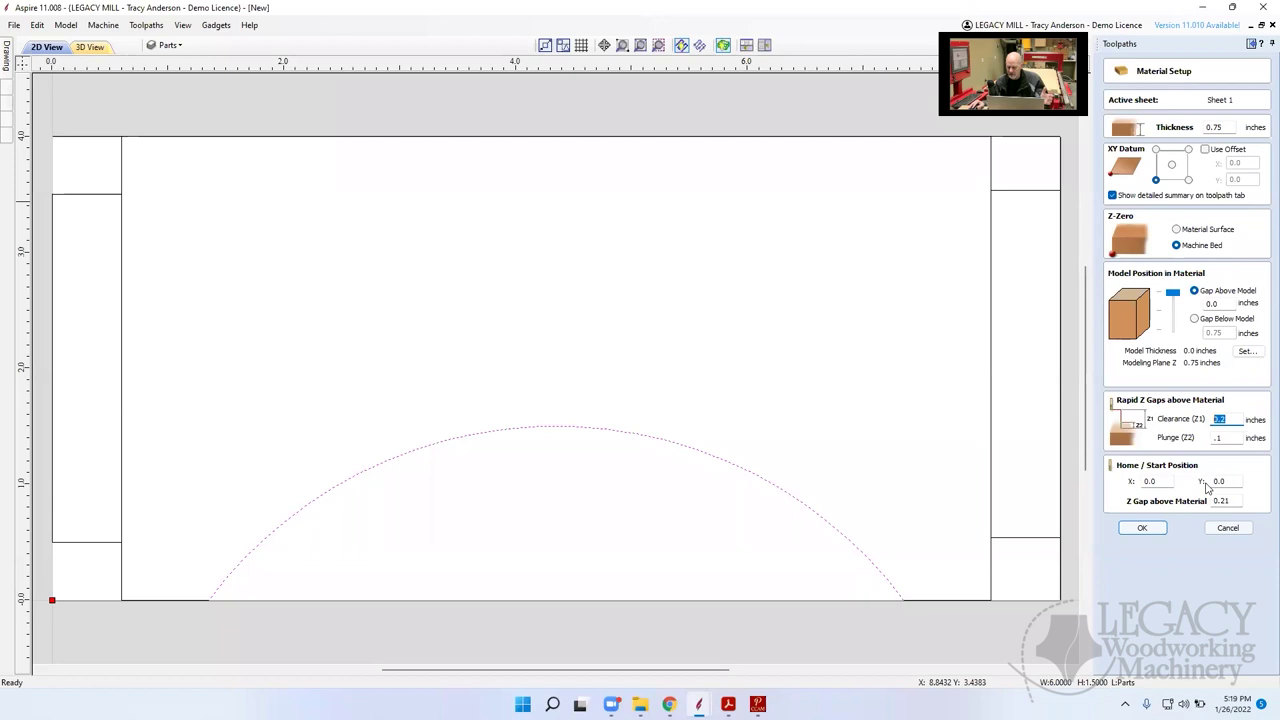
text(1)
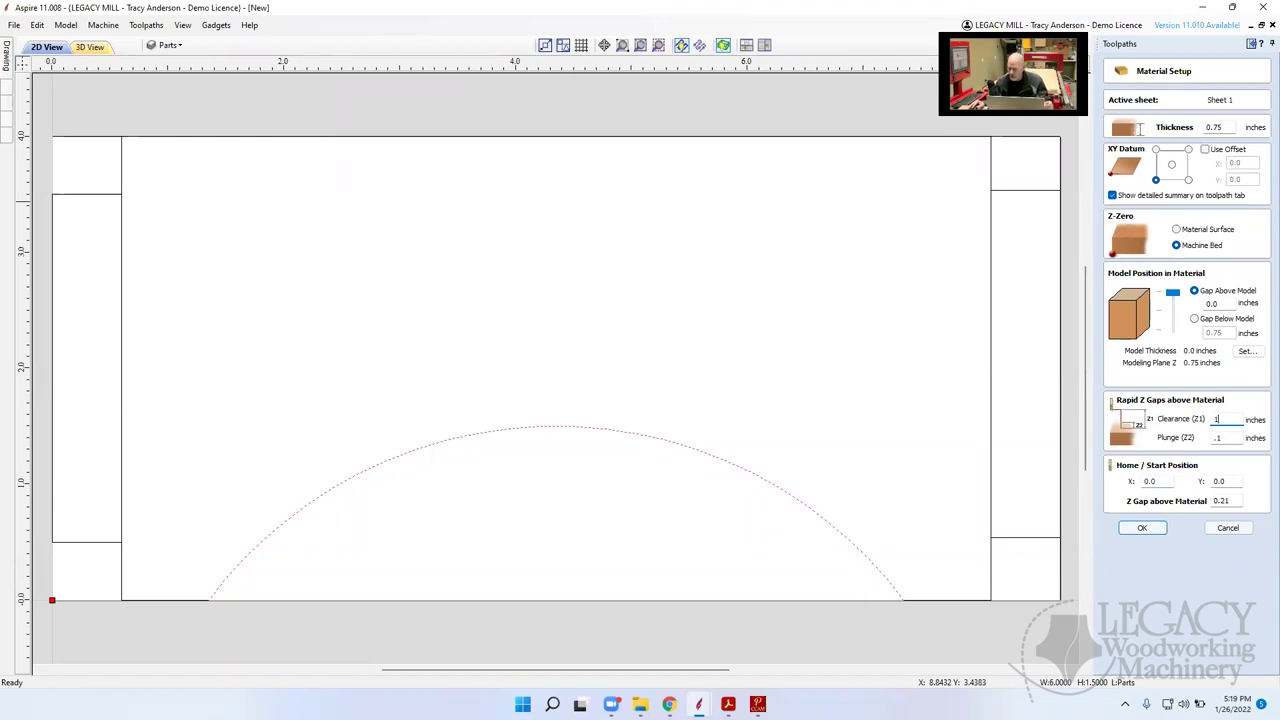
double_click(1217, 419)
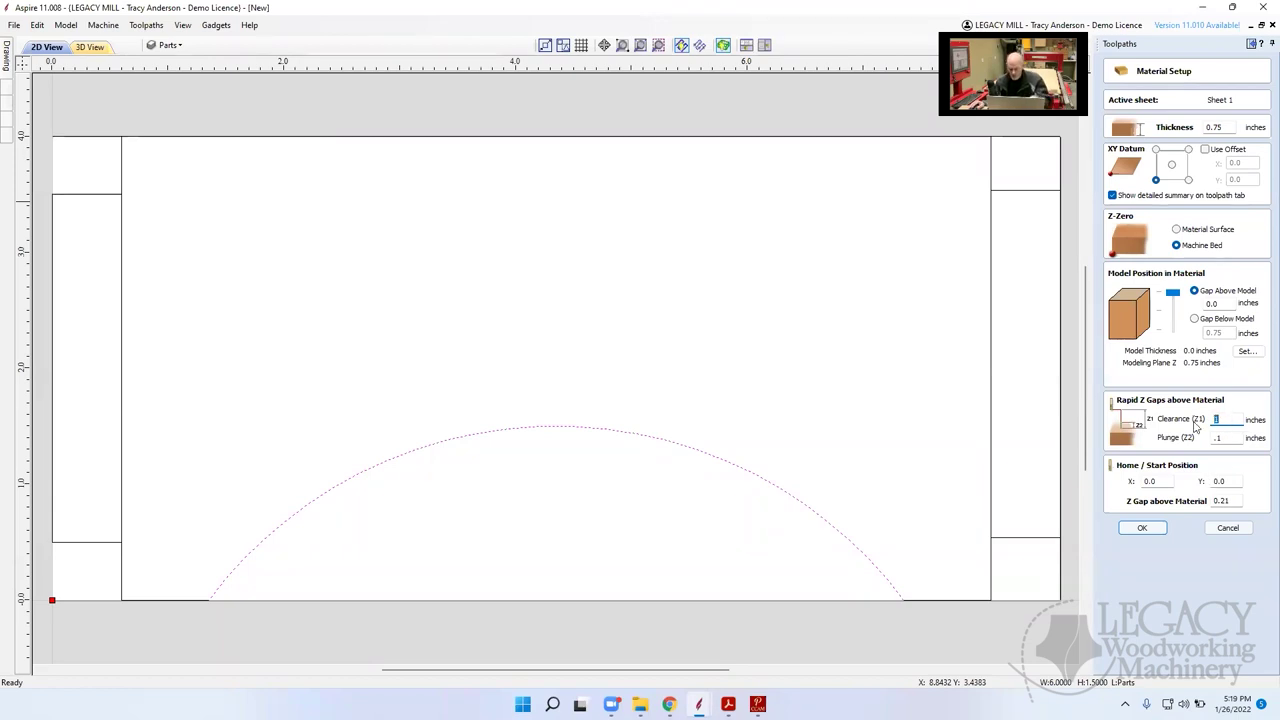
text(.)
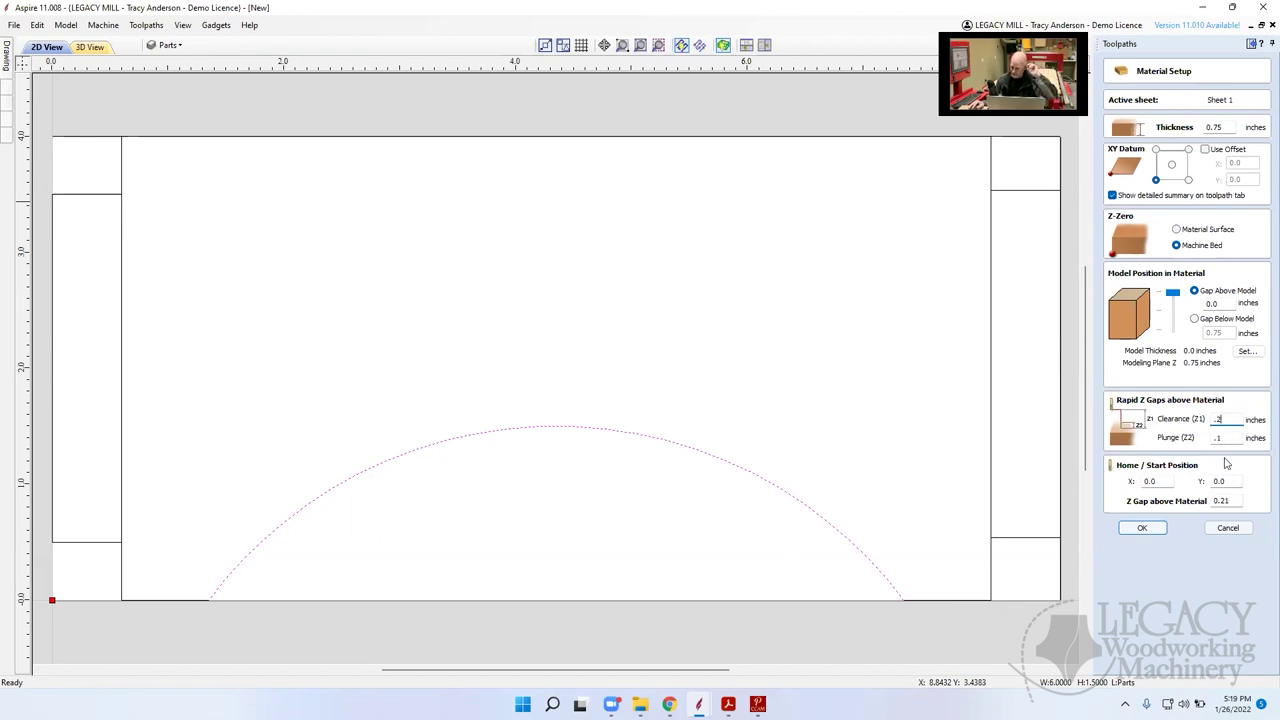
Set the Z gap above material to 1 and the home position to X 12, Y 12, apply the material setup and review it
click(1226, 500)
text(1)
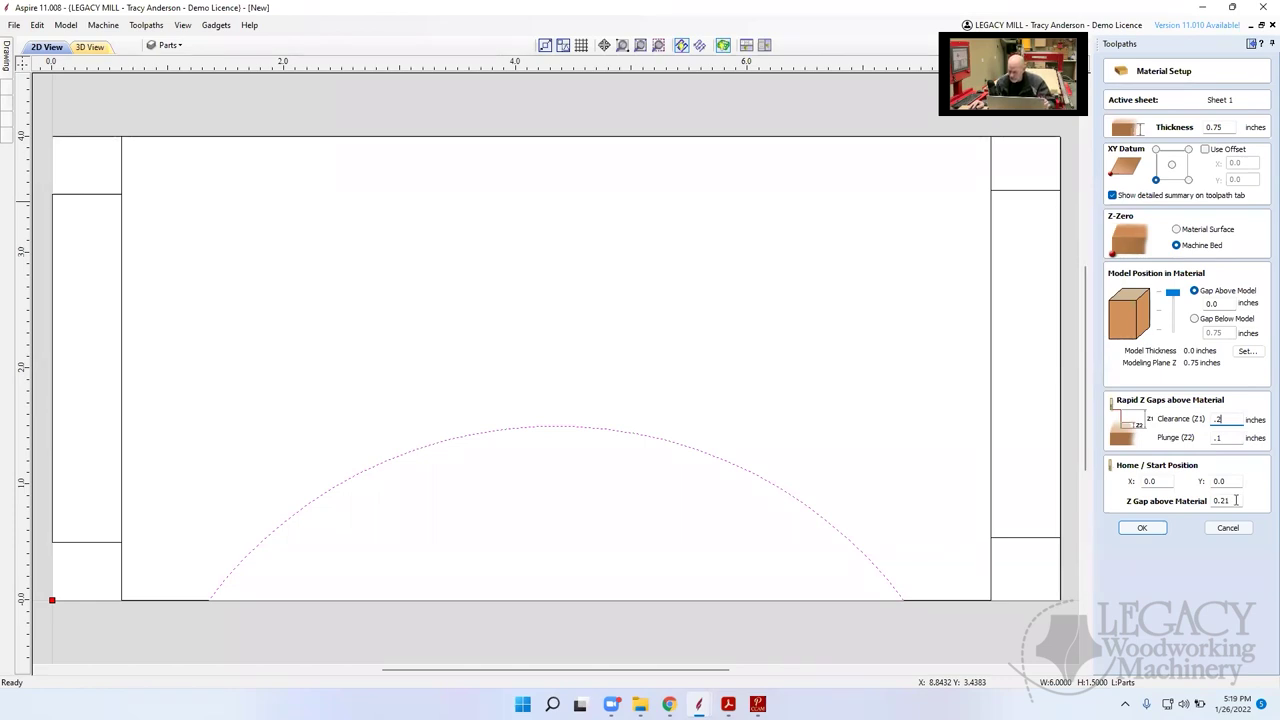
drag(1237, 500, 1190, 505)
text(1)
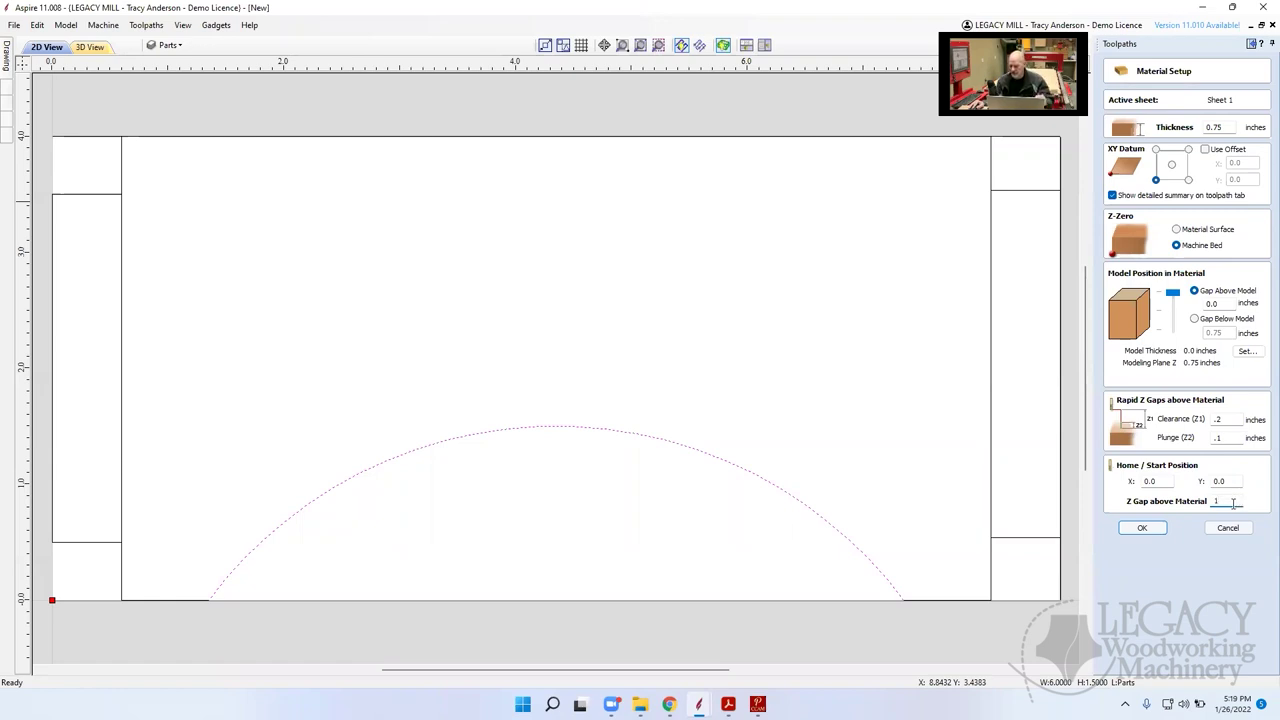
double_click(1165, 481)
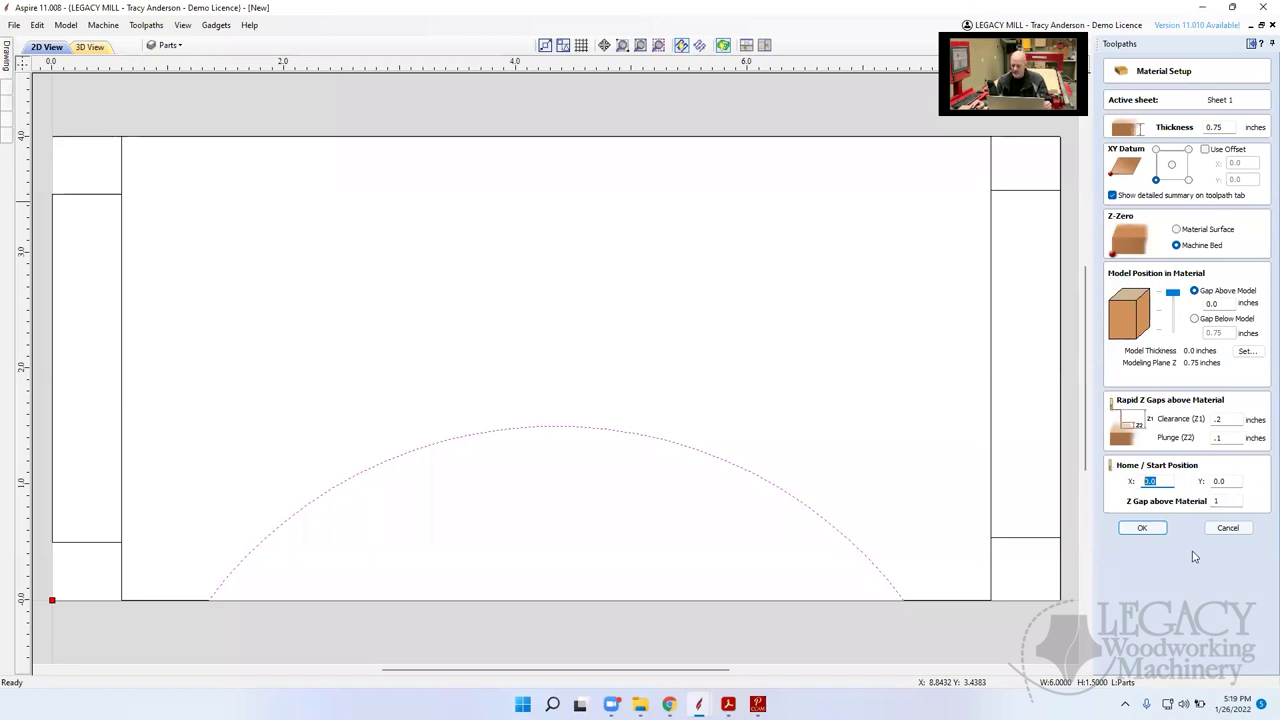
text(12)
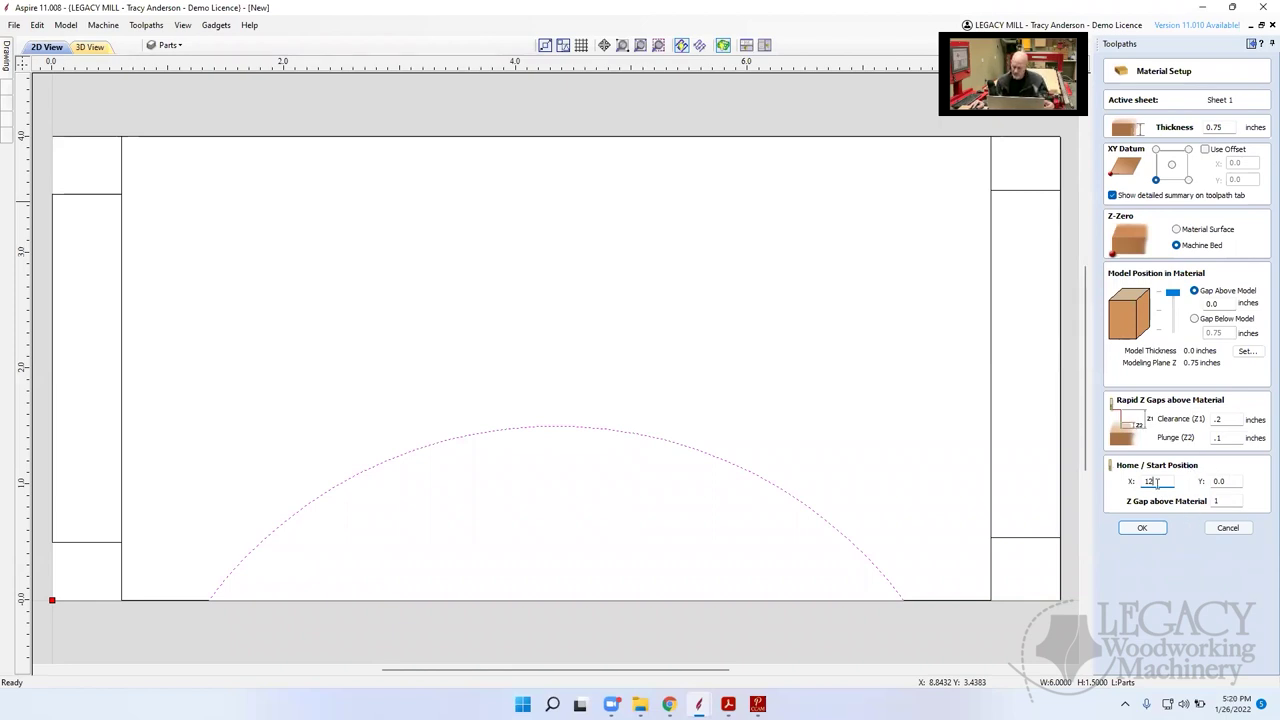
double_click(1236, 481)
text(12)
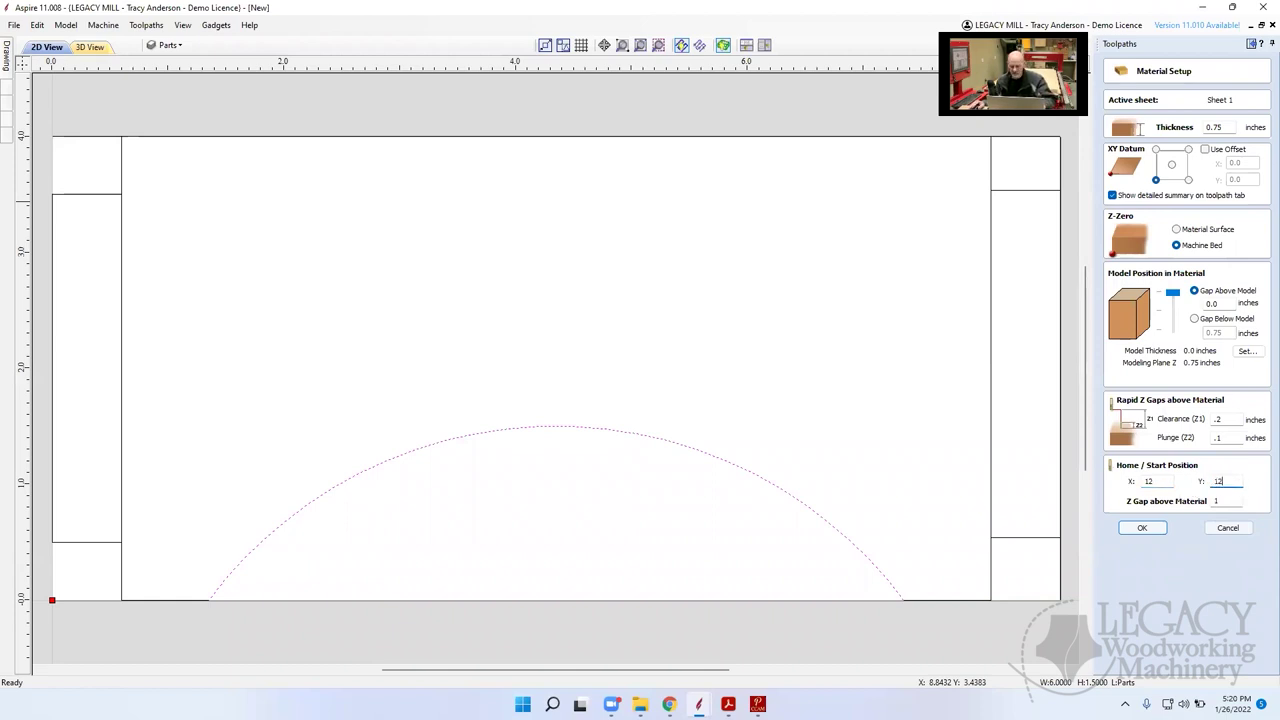
click(1145, 528)
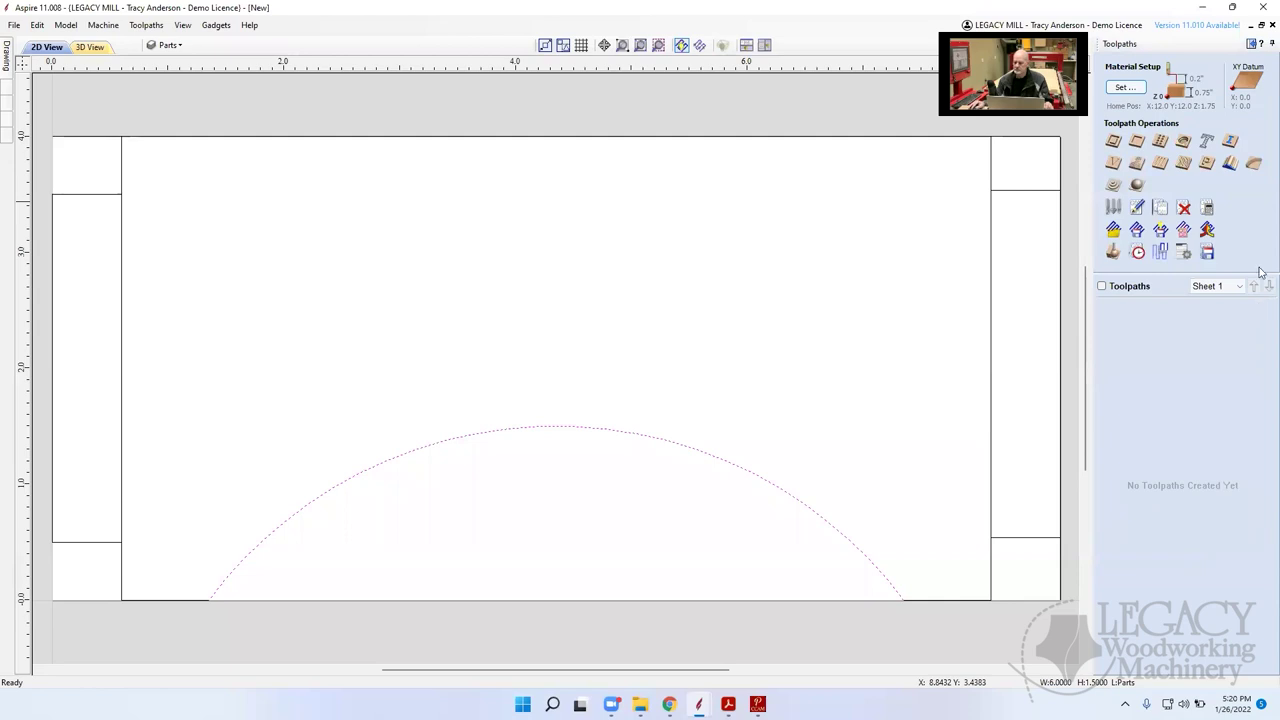
click(1123, 89)
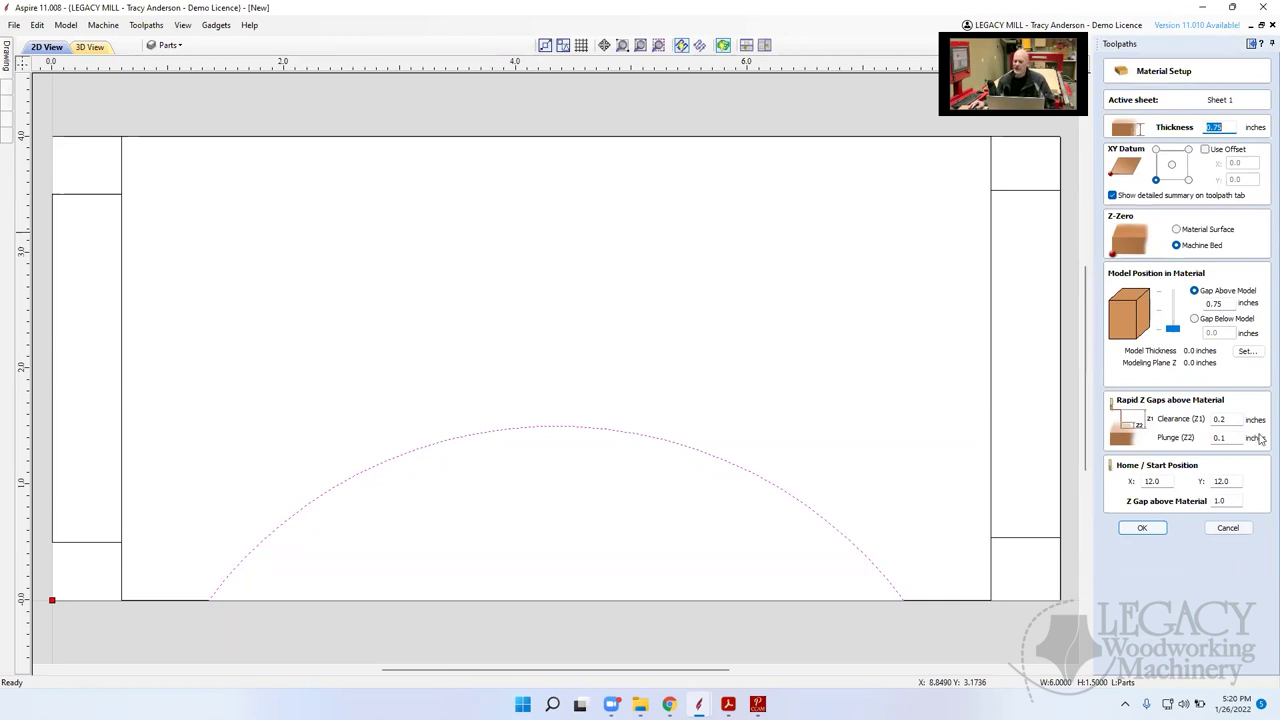
click(1227, 530)
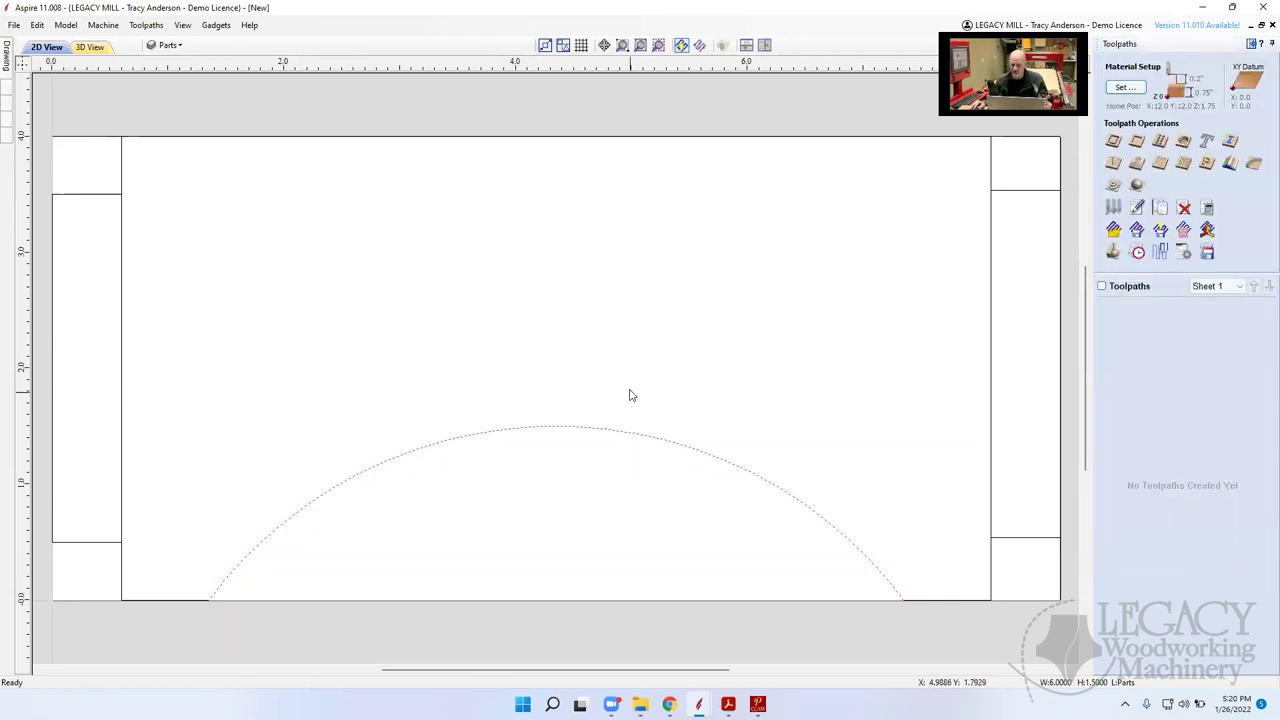
Examine the Clipart library's Decorative, Moulding Profiles and Plants & Fruit folders and check the login status for online content
mouse_move(6, 48)
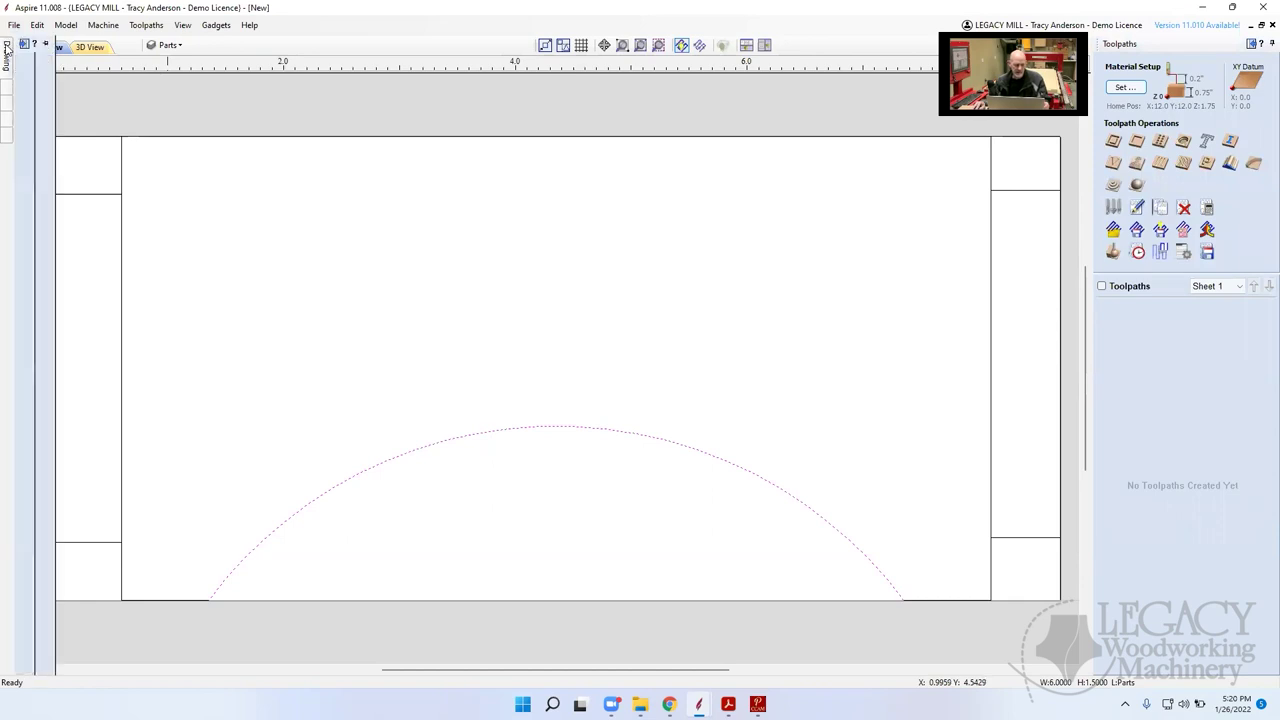
click(169, 45)
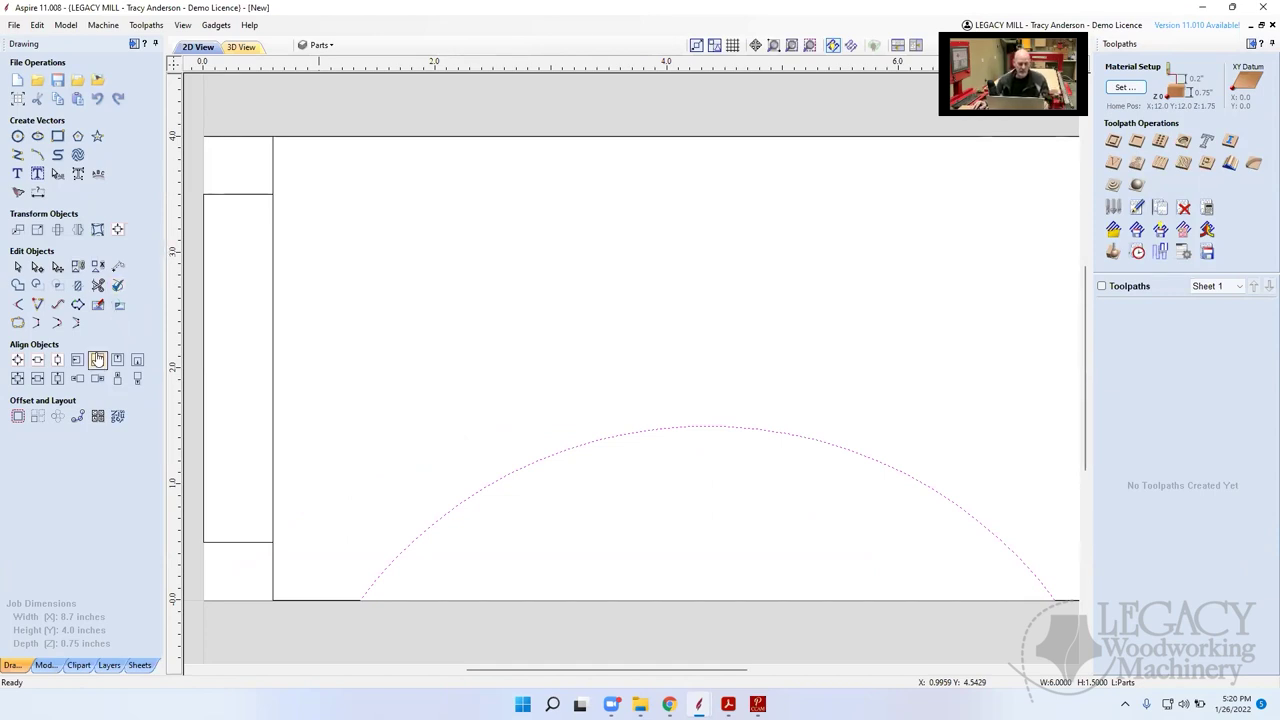
click(78, 665)
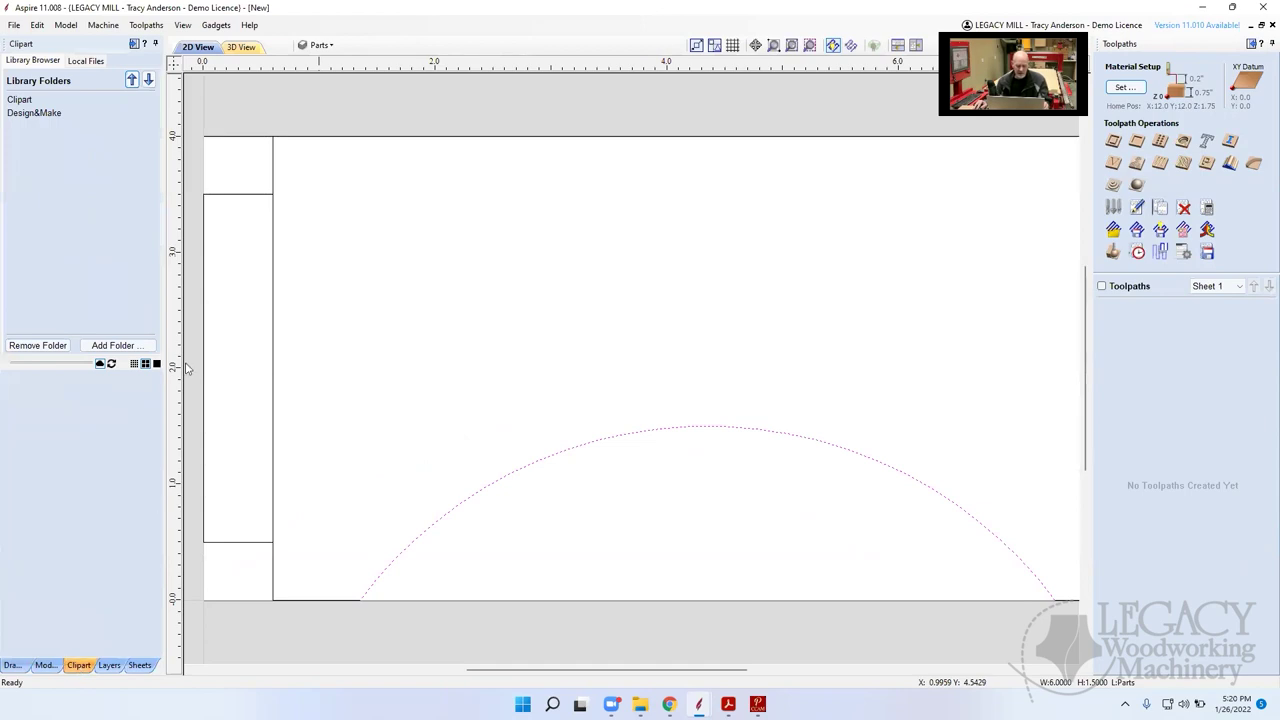
double_click(20, 101)
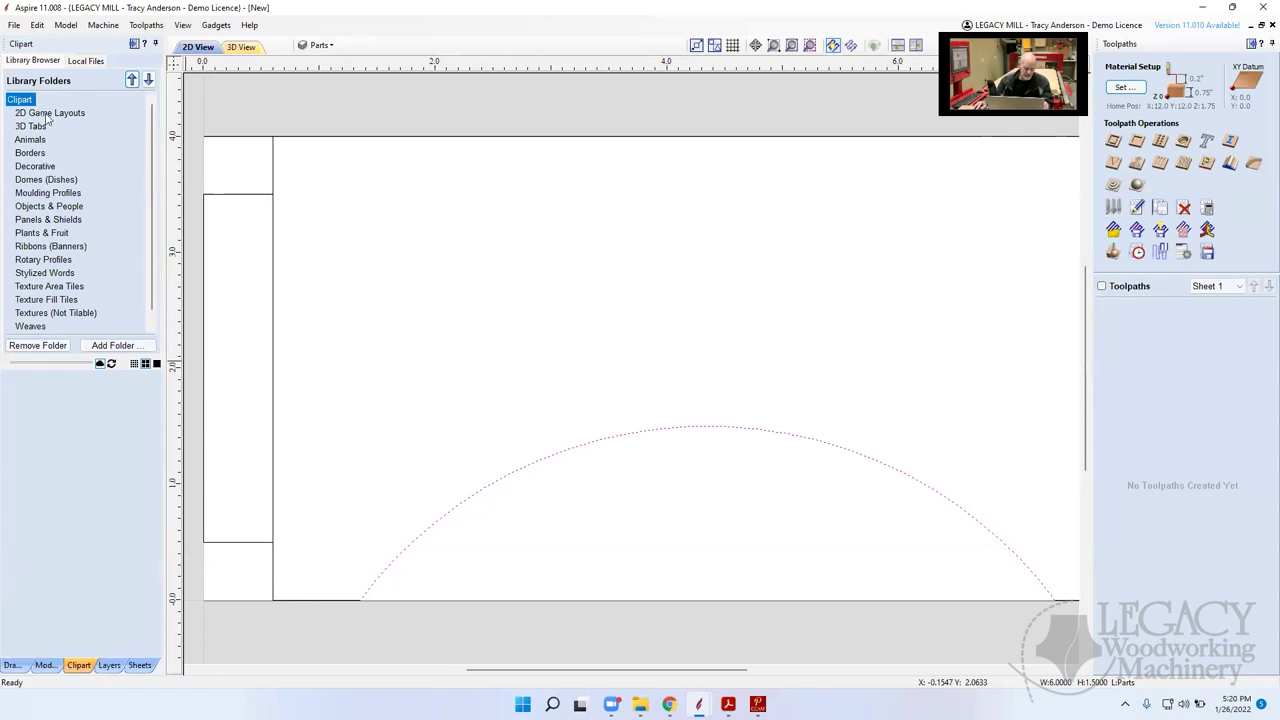
click(40, 167)
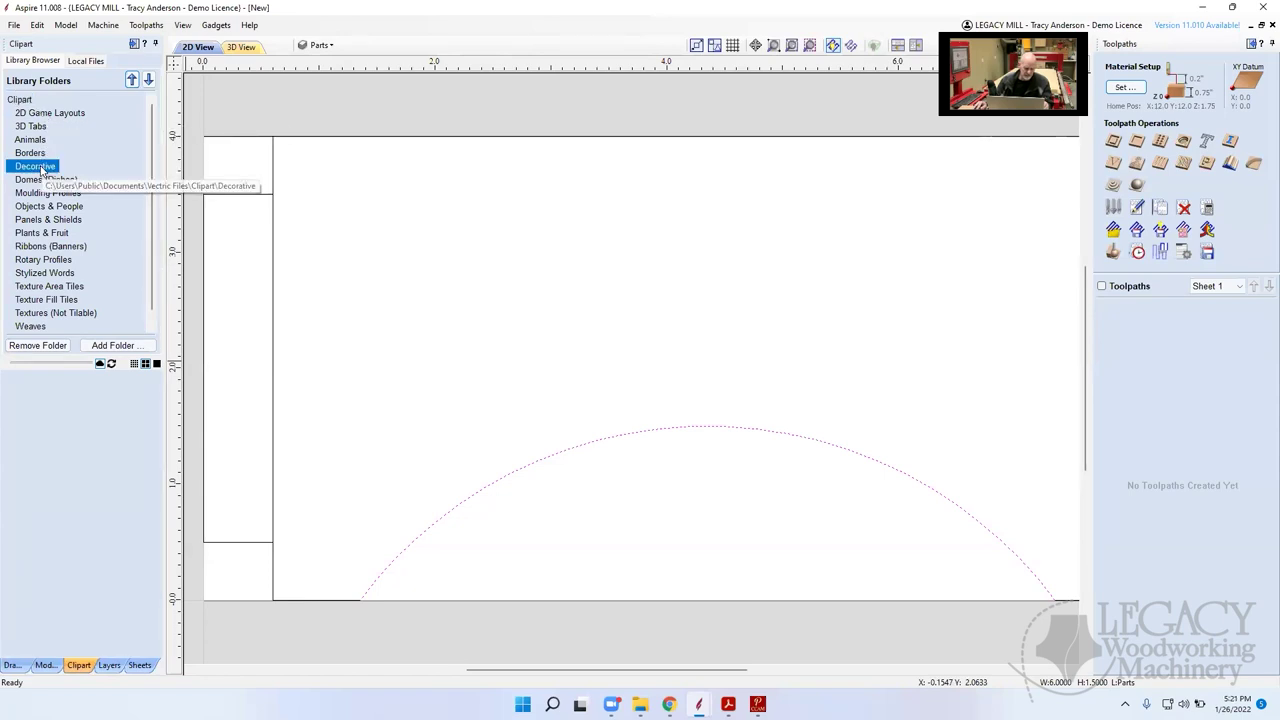
click(22, 101)
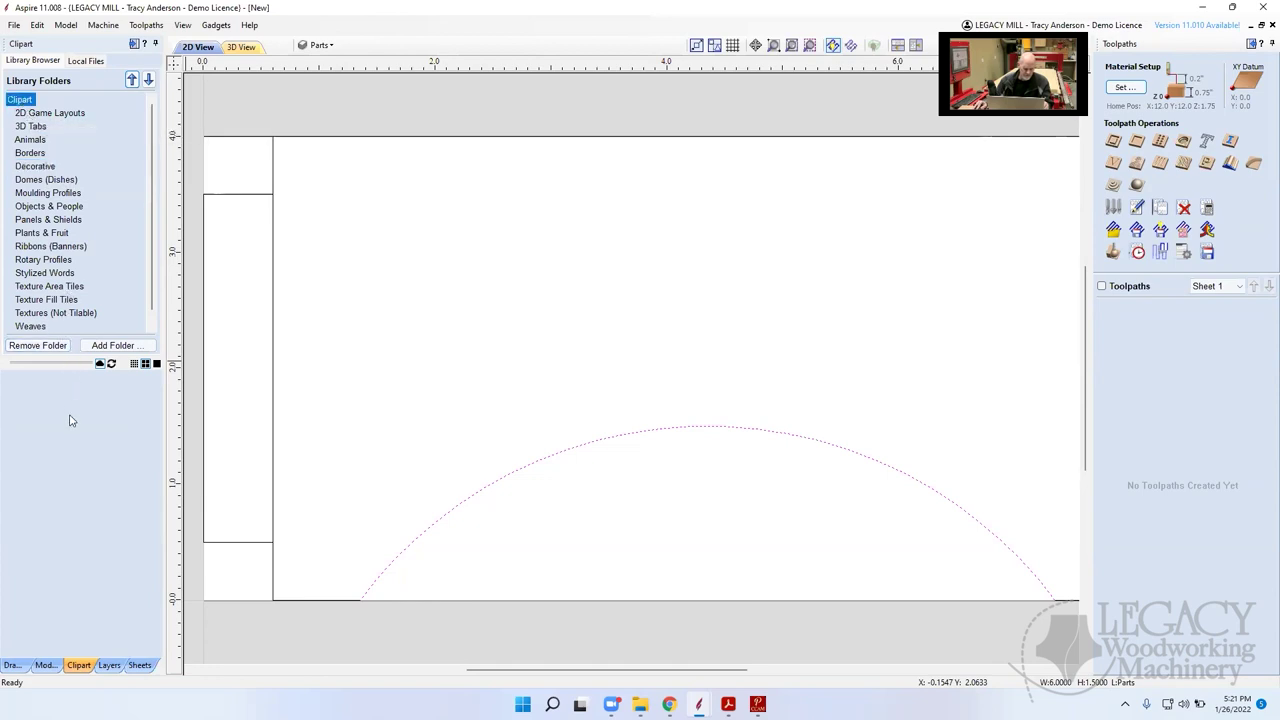
click(46, 195)
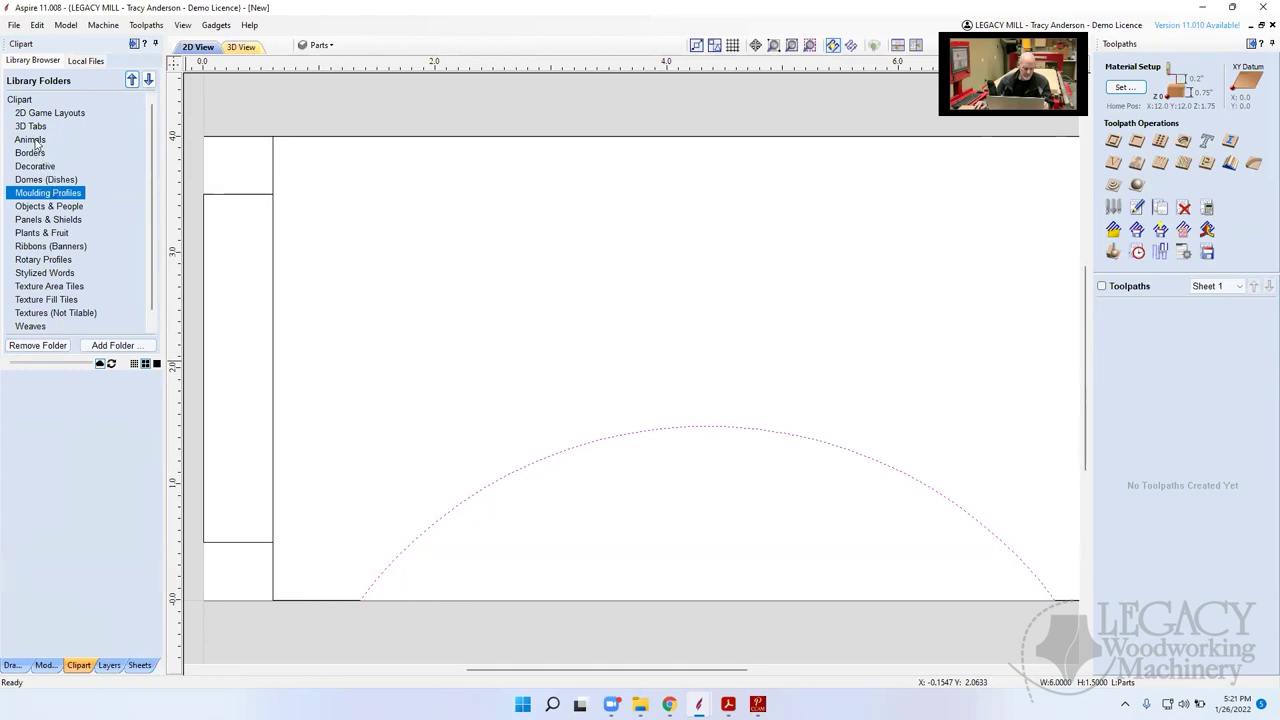
click(46, 234)
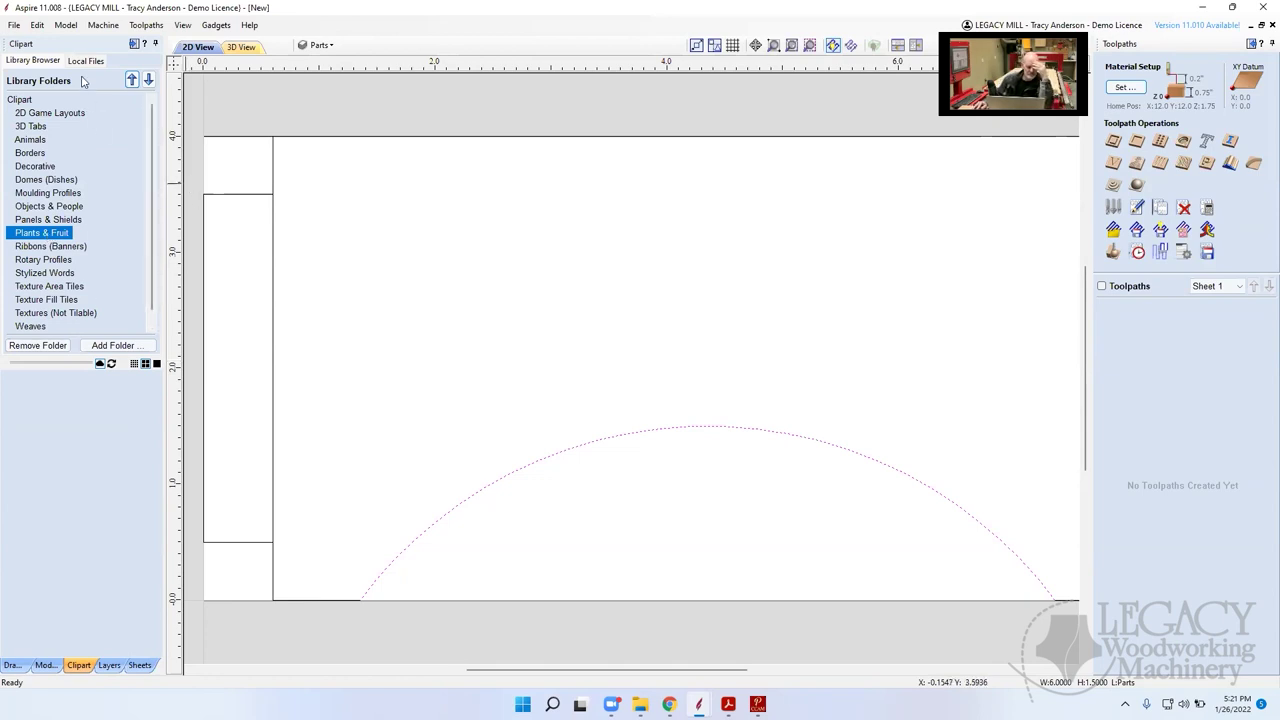
click(100, 364)
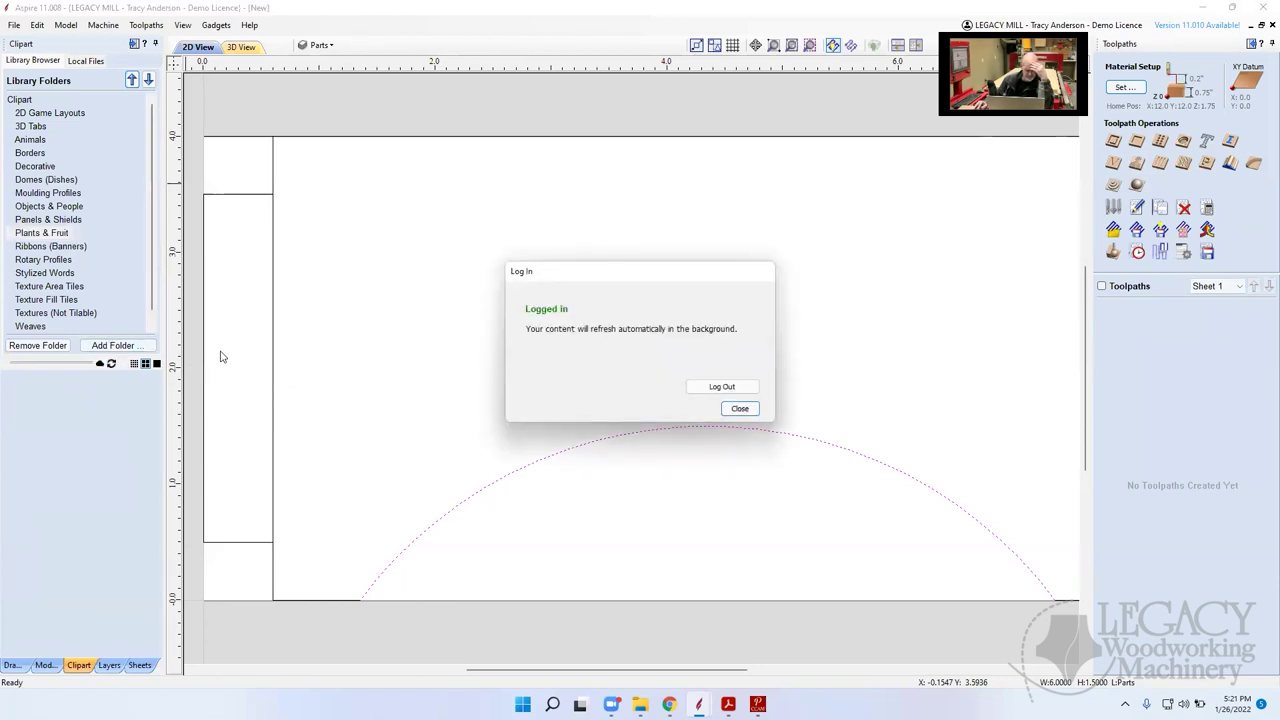
click(739, 409)
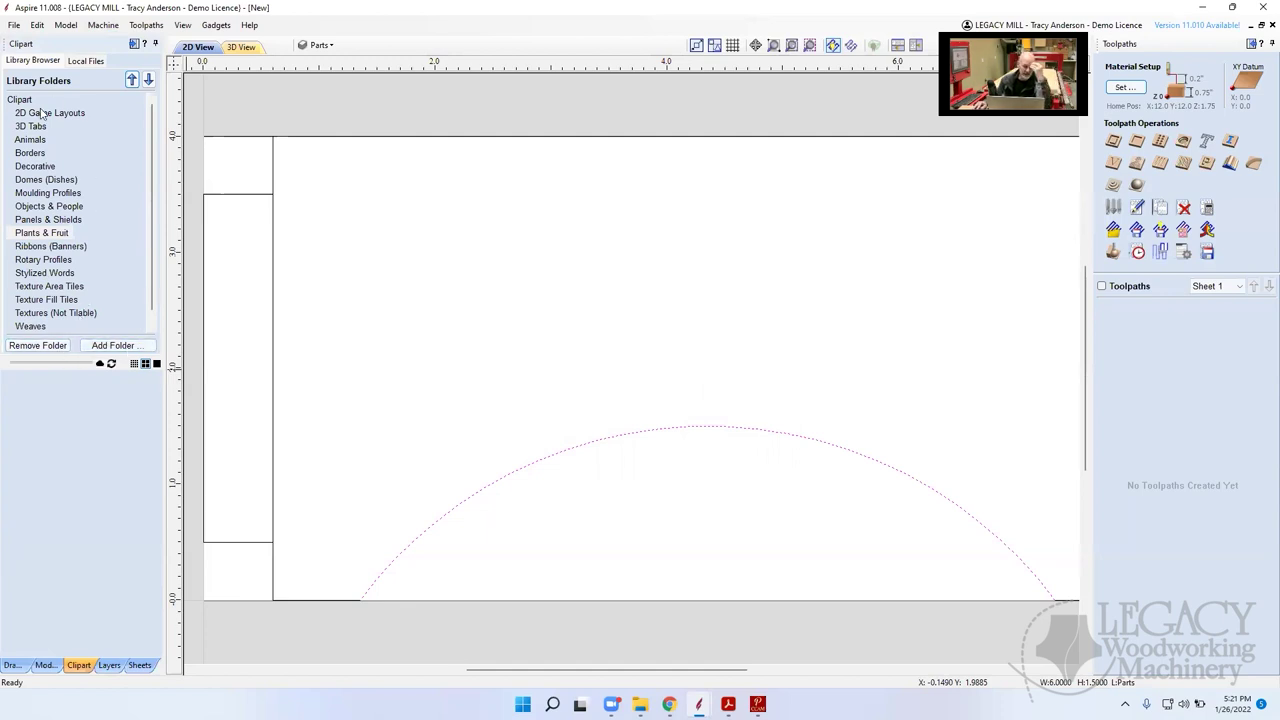
click(14, 25)
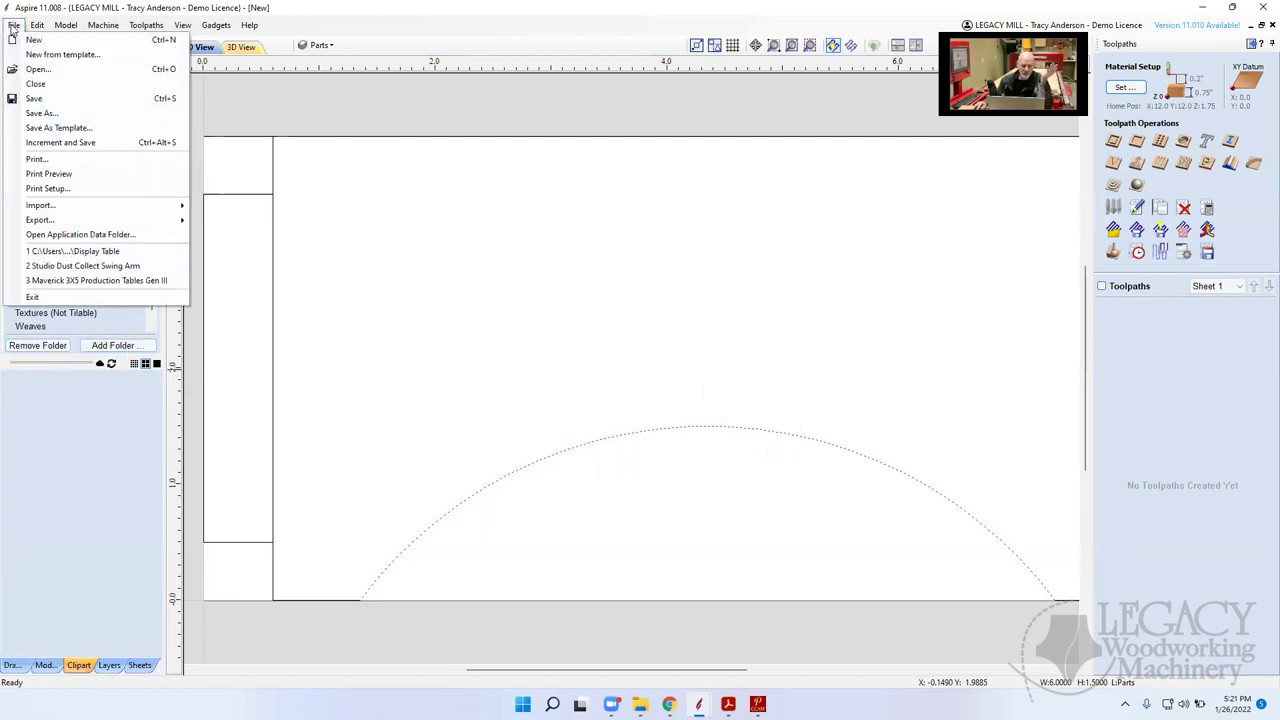
click(314, 126)
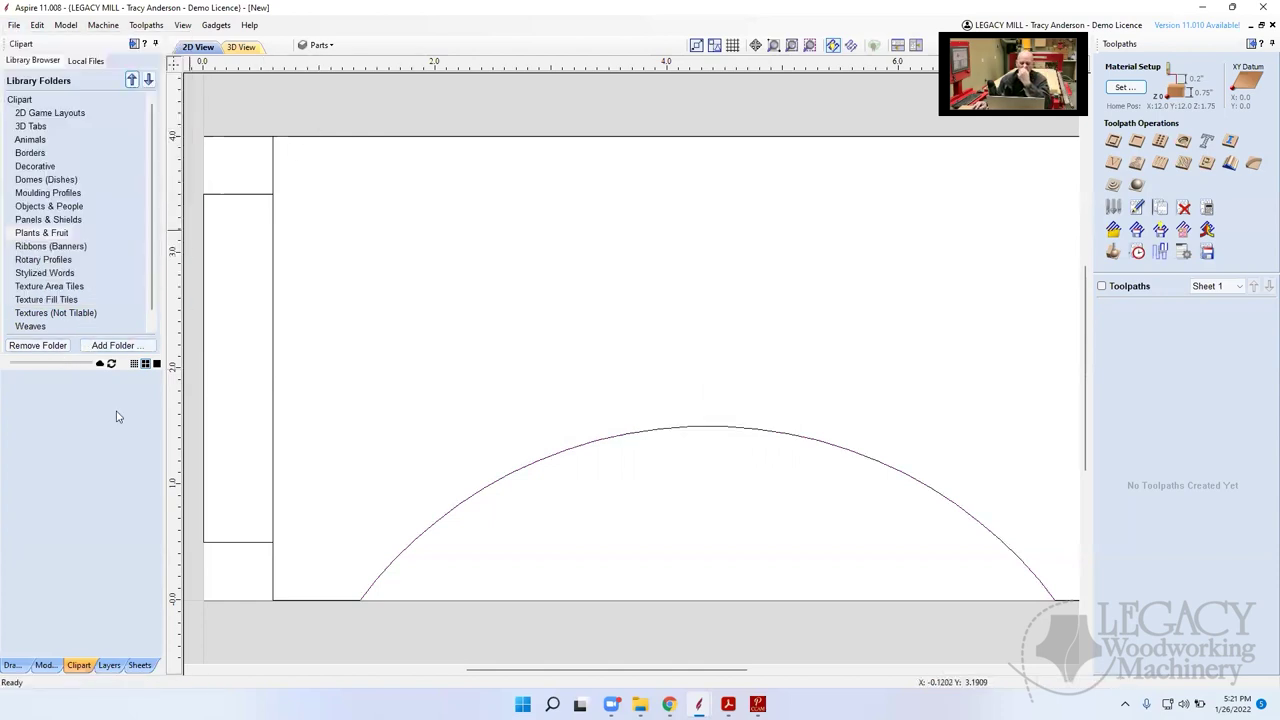
Draw a circle with a radius of about 0.45 inches above the left half of the arch, and switch to the modeling tools
click(11, 665)
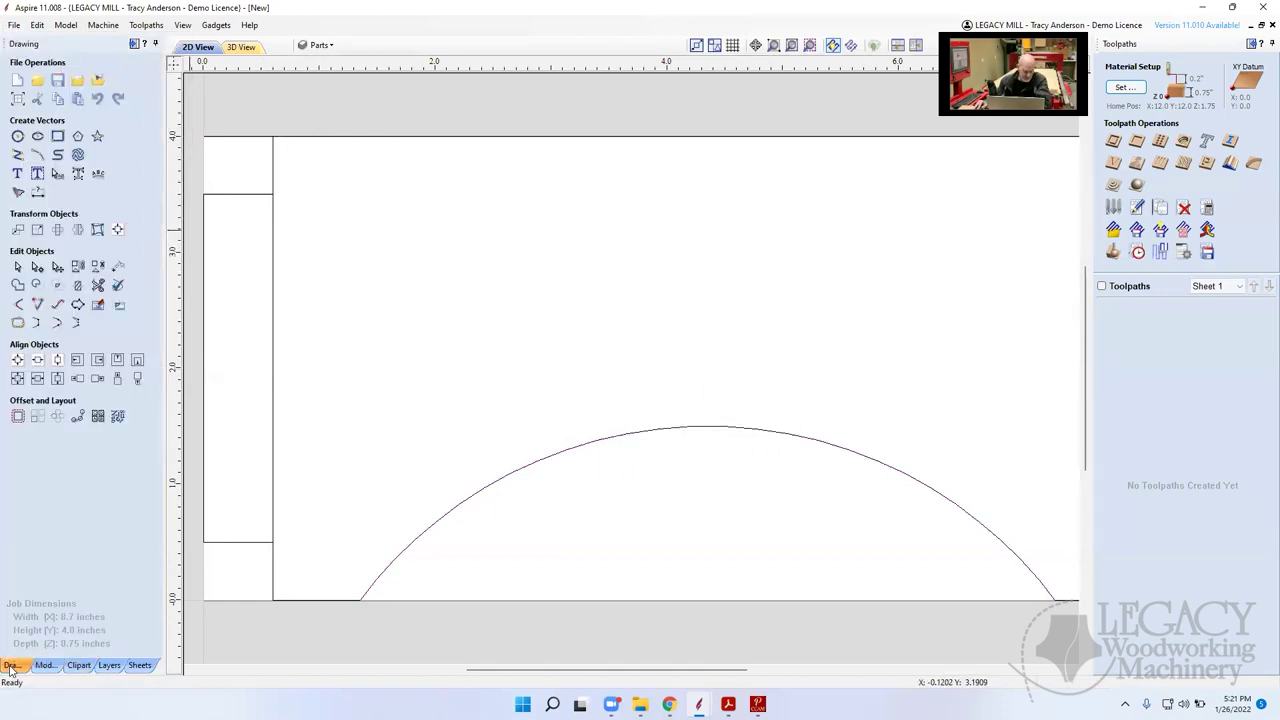
click(17, 136)
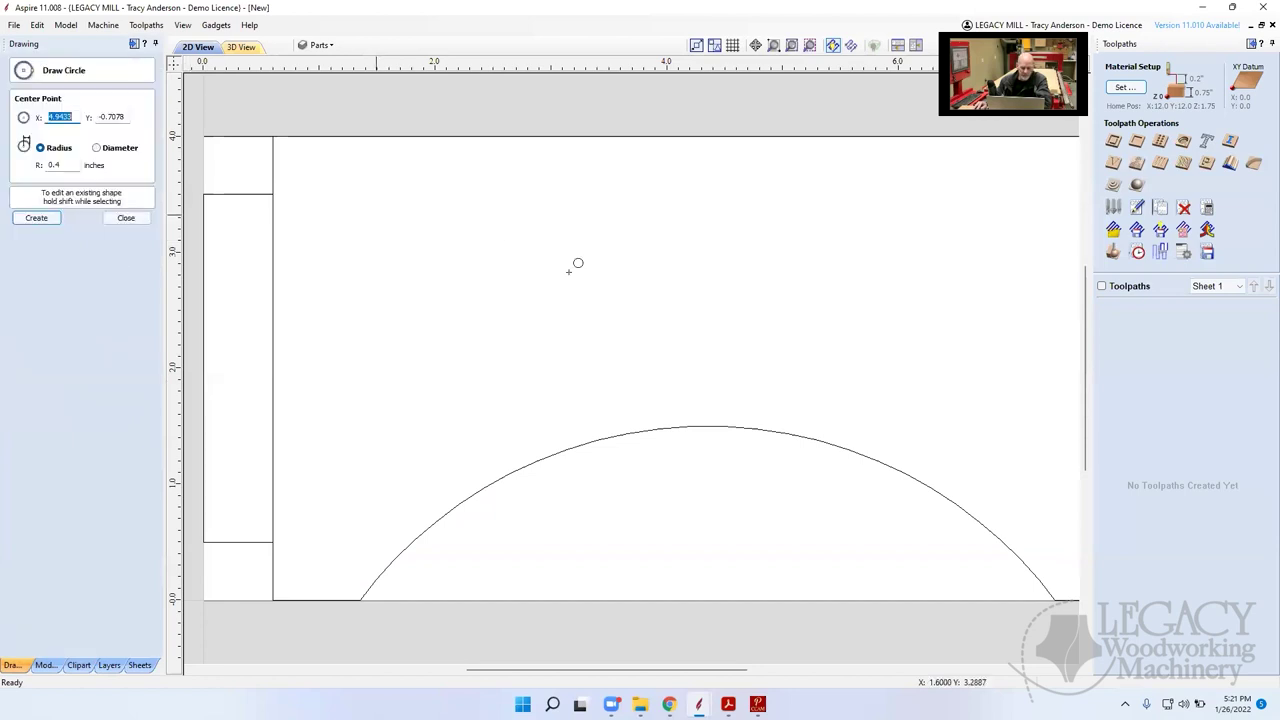
drag(512, 282, 553, 311)
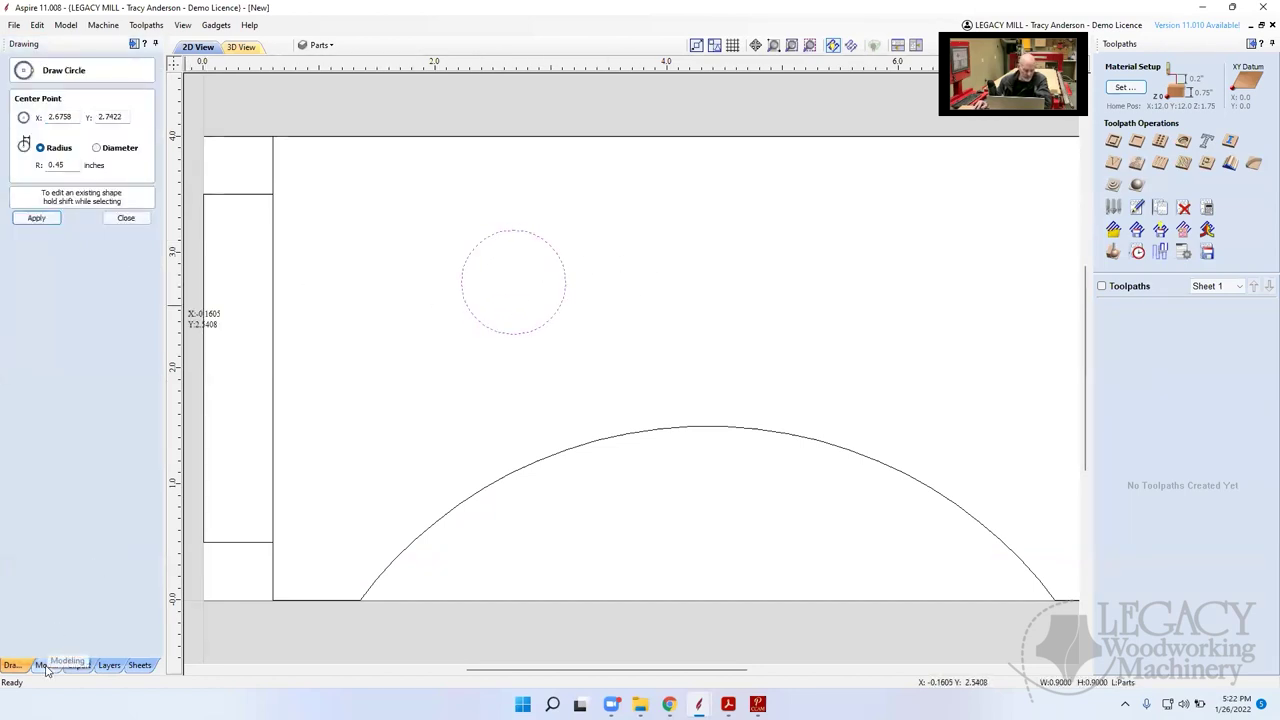
click(38, 219)
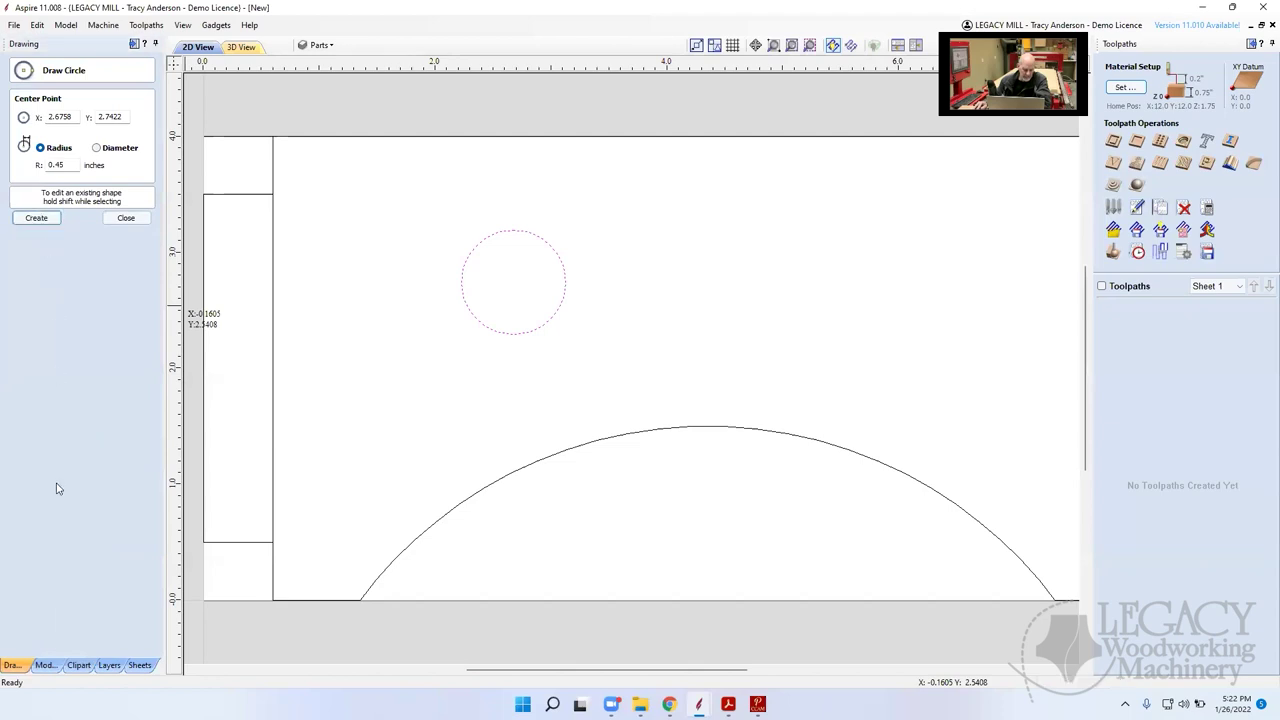
click(45, 666)
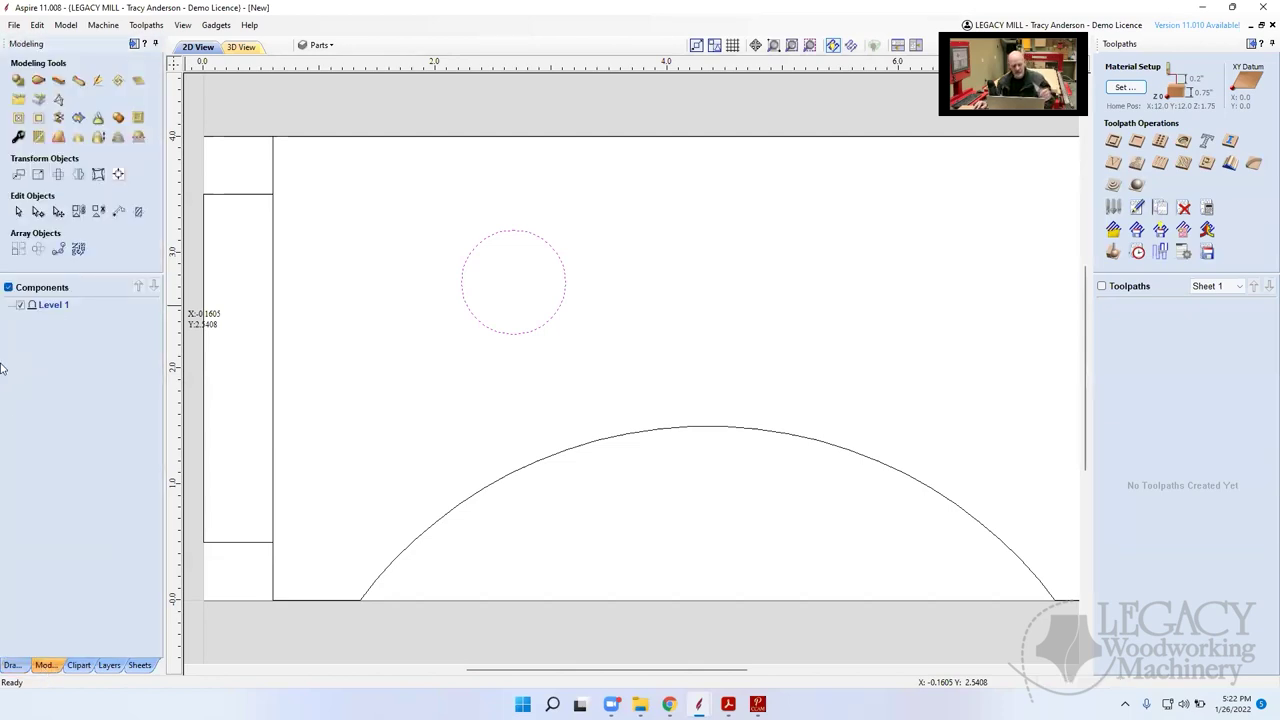
Set Create Shape's rounded profile angle to 28.8 and its height limit to .25 inches, and leave the tool
click(18, 80)
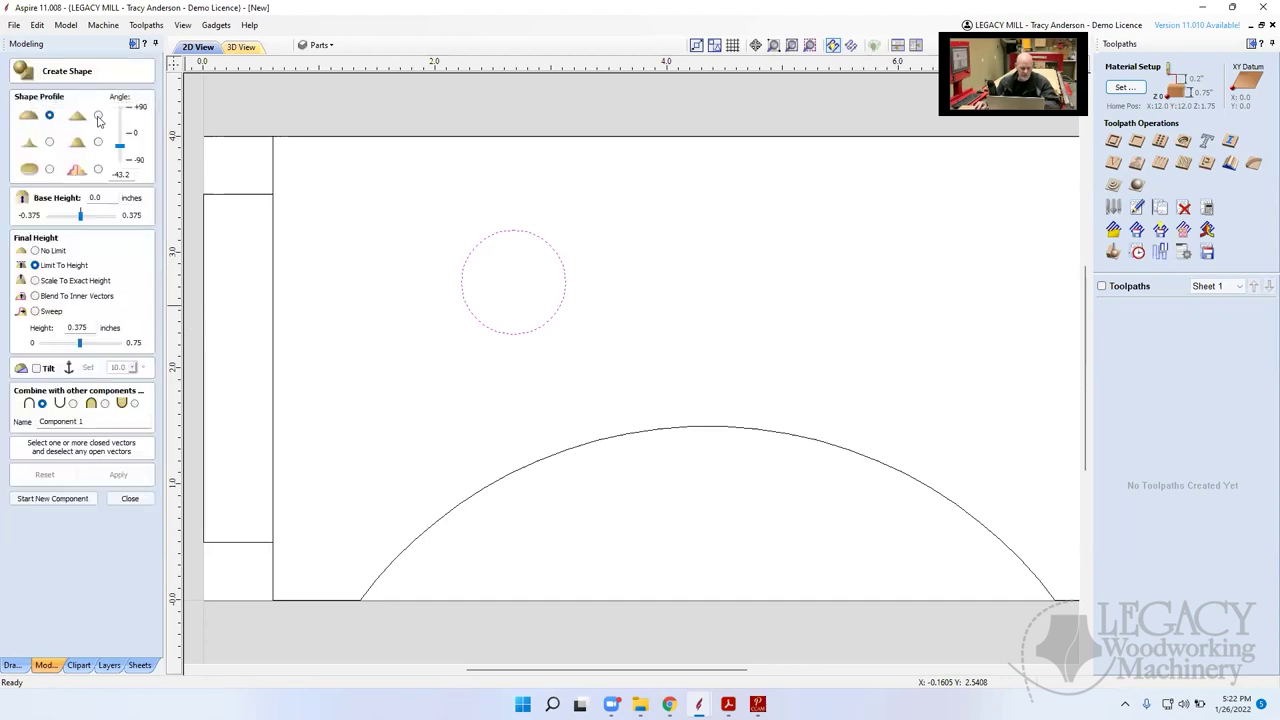
drag(119, 146, 119, 124)
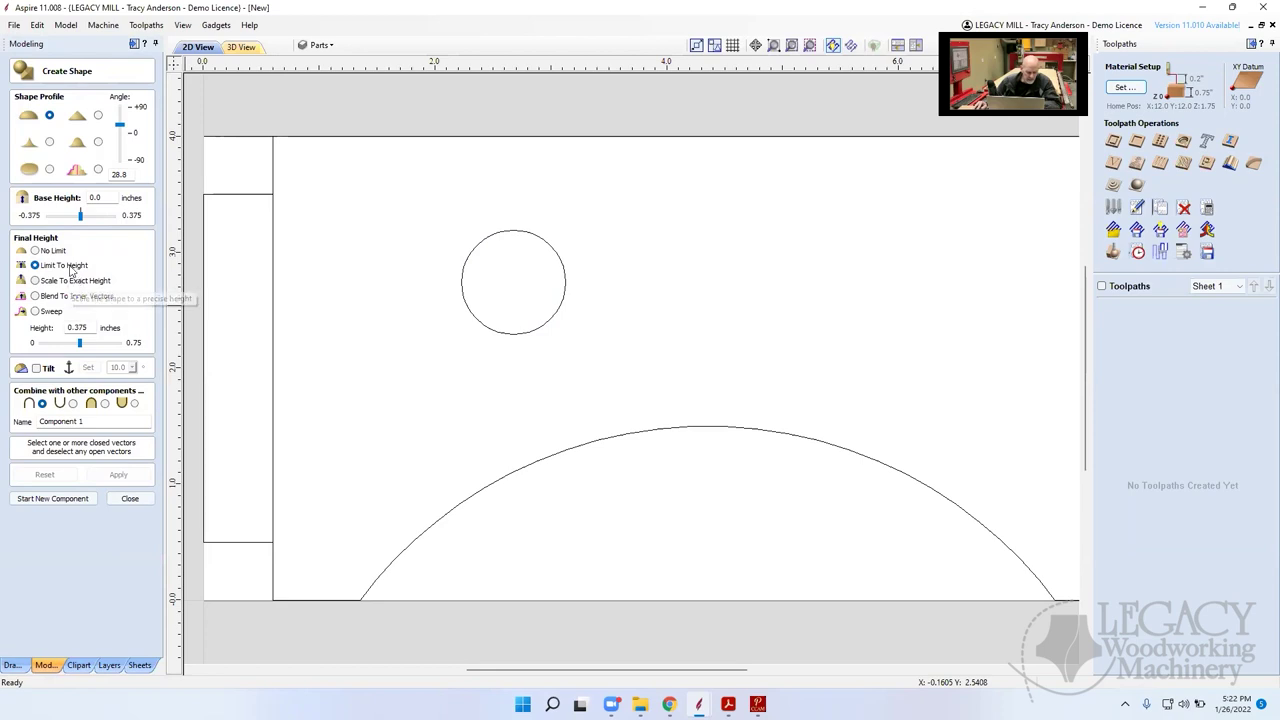
drag(94, 328, 47, 330)
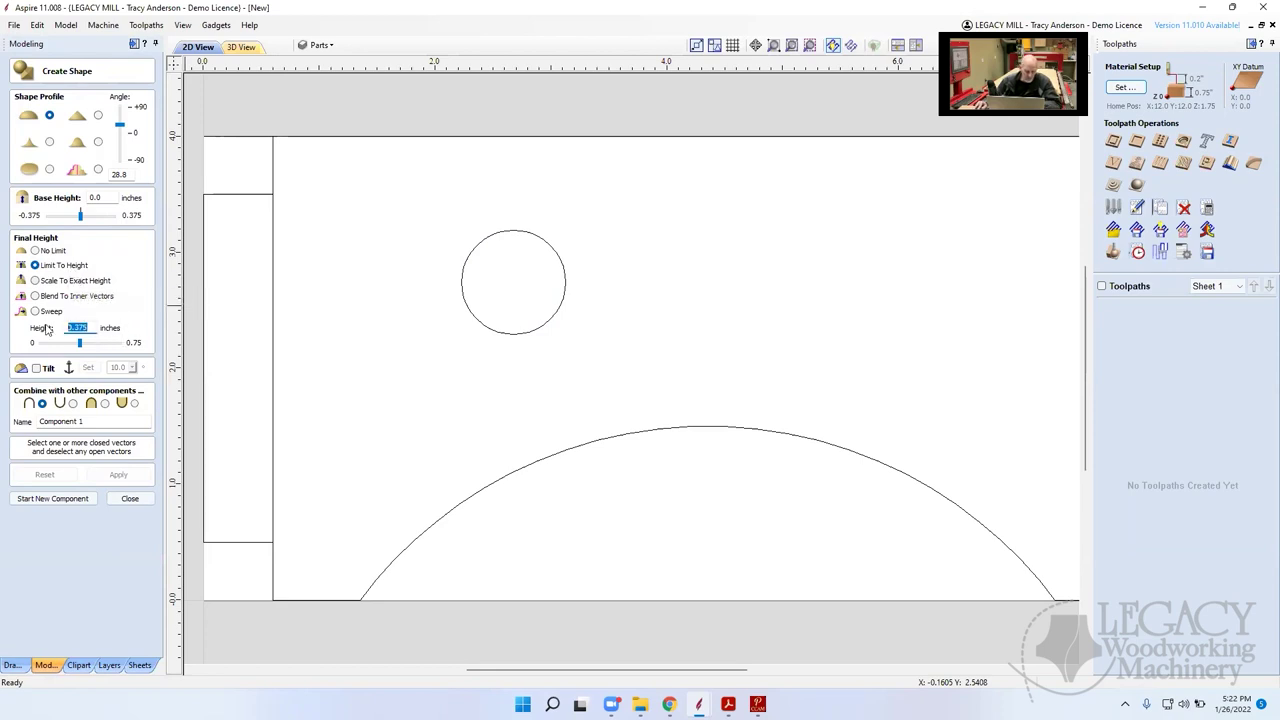
text(.25)
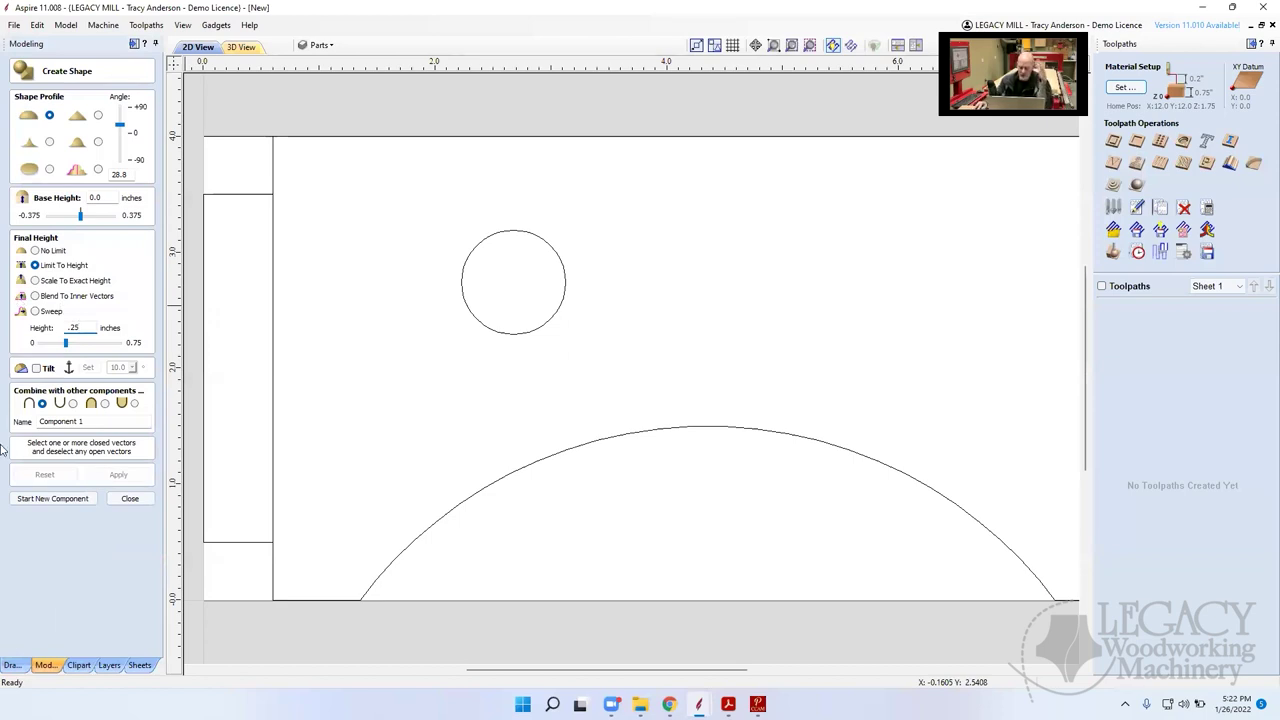
click(72, 404)
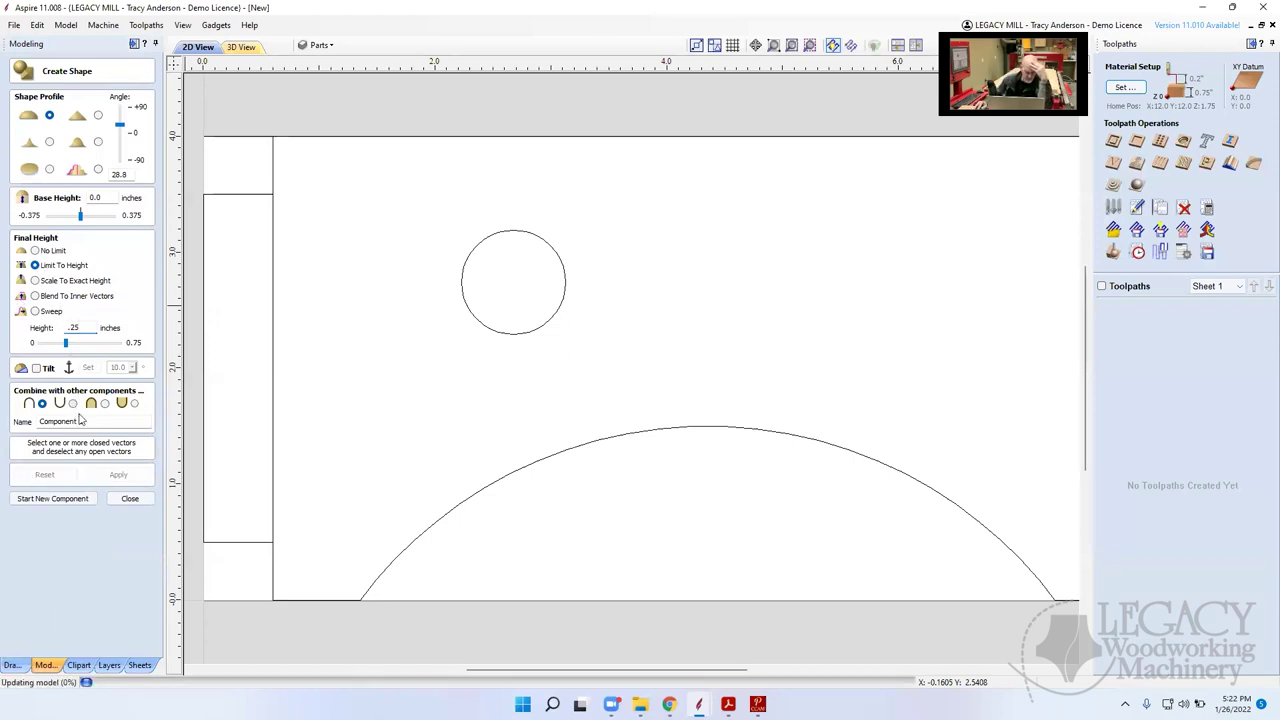
click(132, 500)
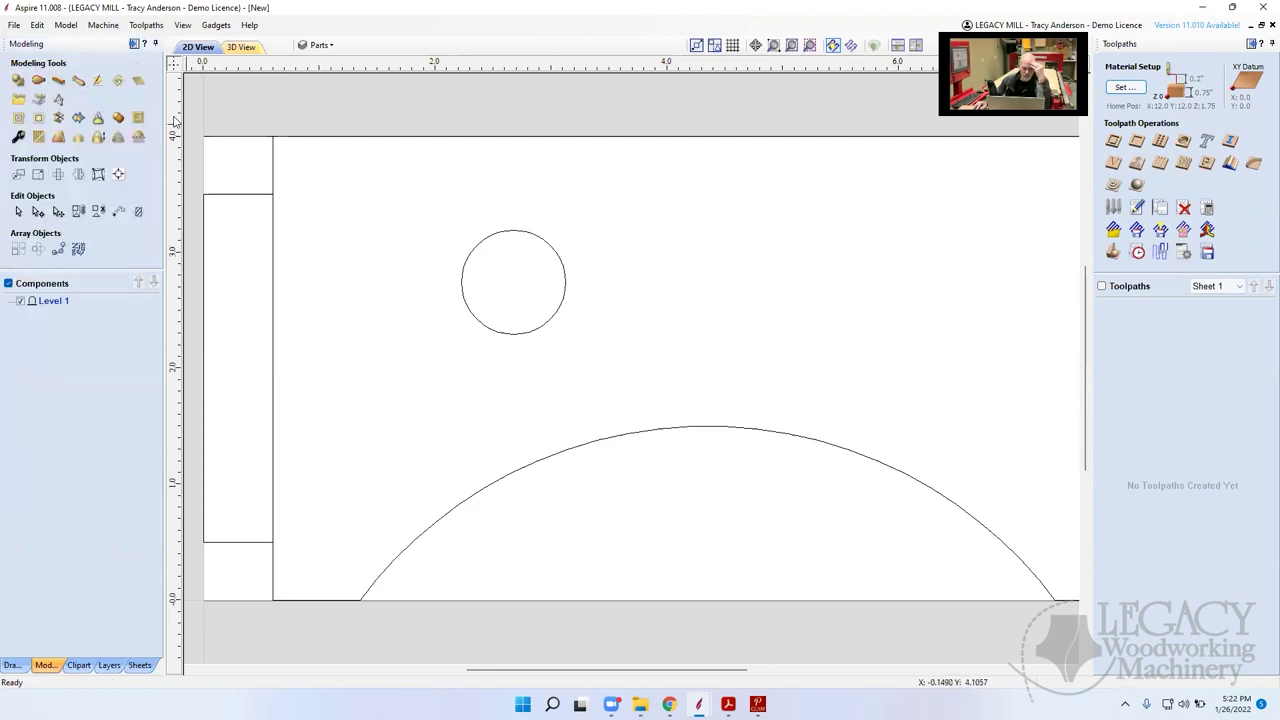
Create a rounded recess from the circle with a 27.0 angle, Limit To Height 0.25 inches and the Subtract combine mode, and return to the 2D view
click(477, 320)
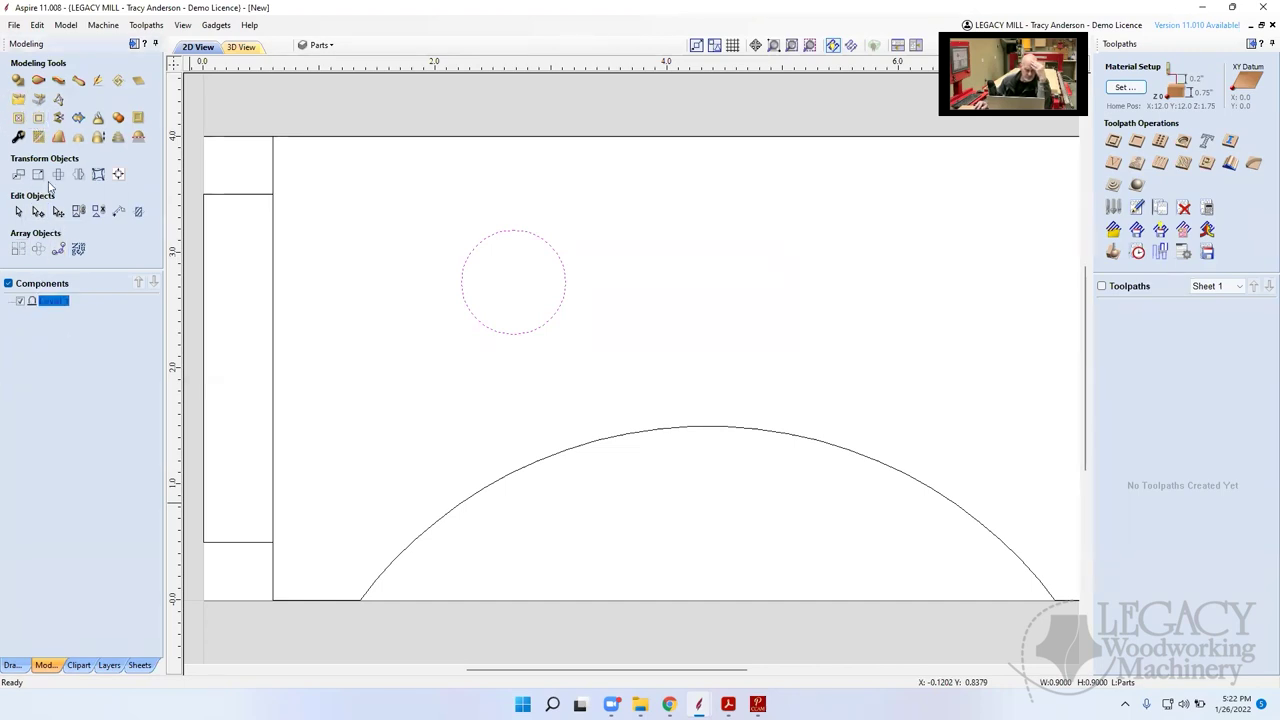
click(18, 80)
mouse_move(121, 125)
mouse_down()
mouse_move(126, 151)
mouse_move(124, 125)
mouse_up()
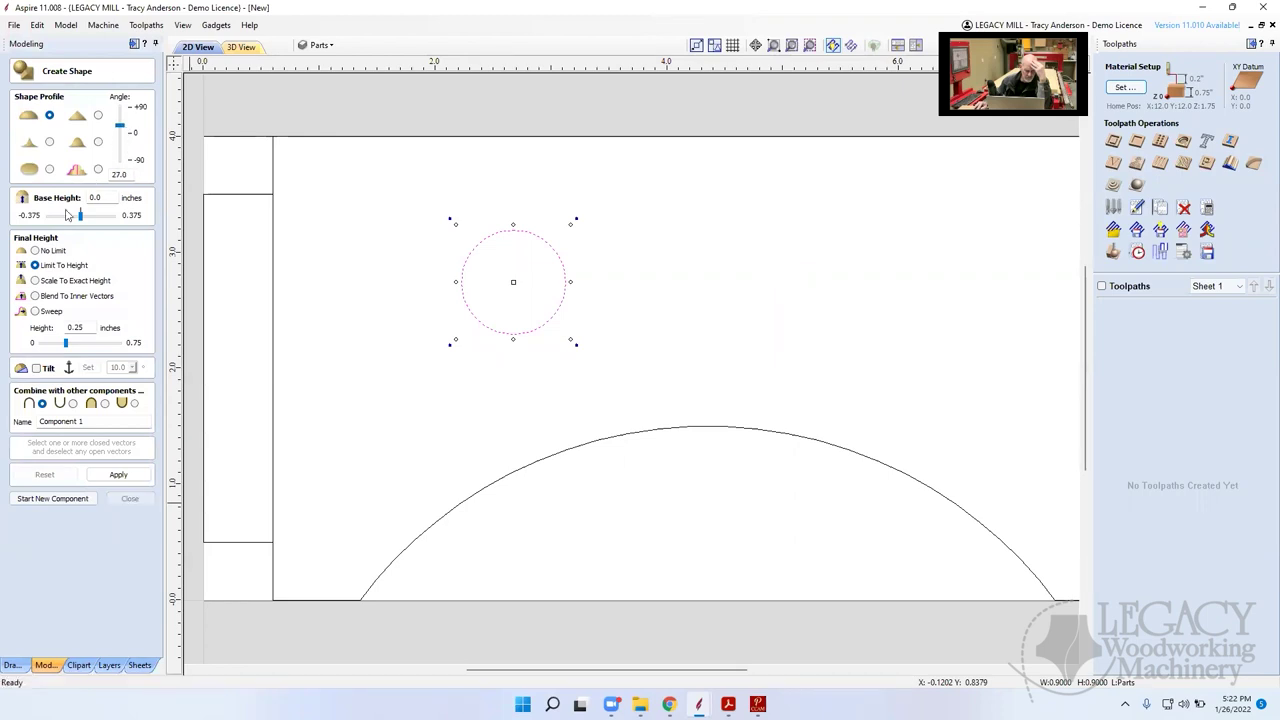
click(241, 47)
drag(466, 250, 505, 190)
click(73, 404)
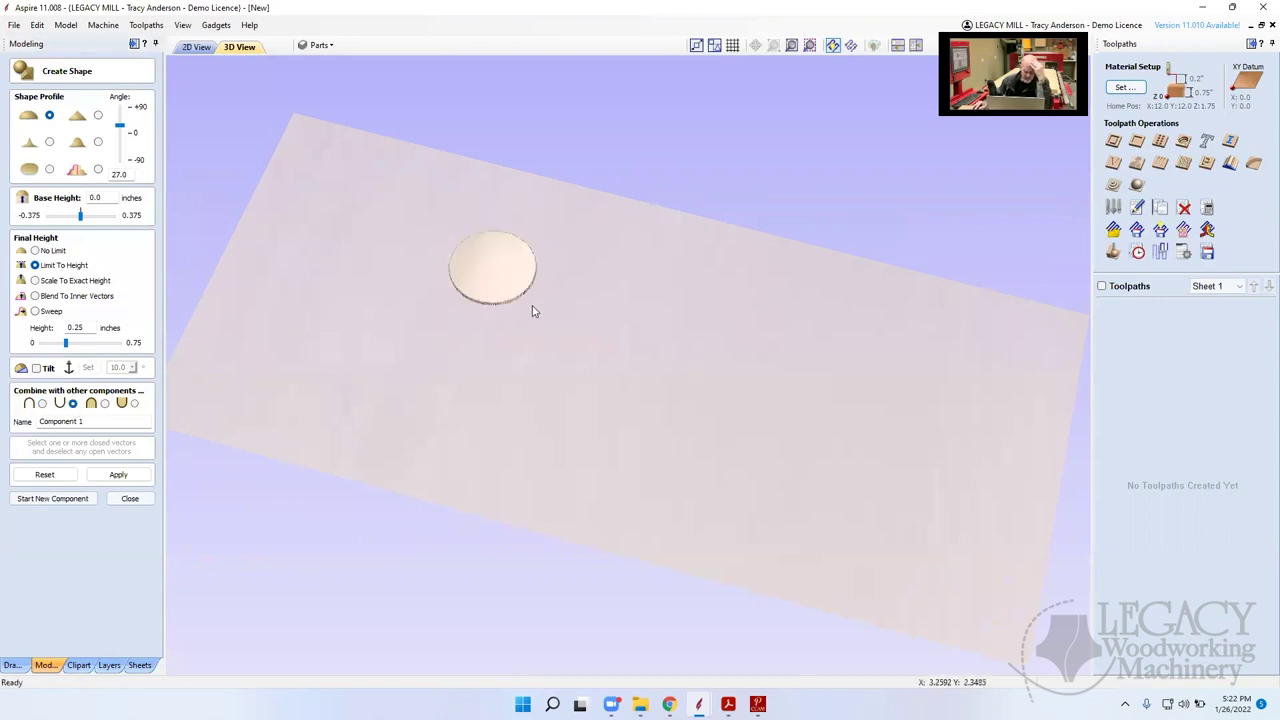
click(119, 475)
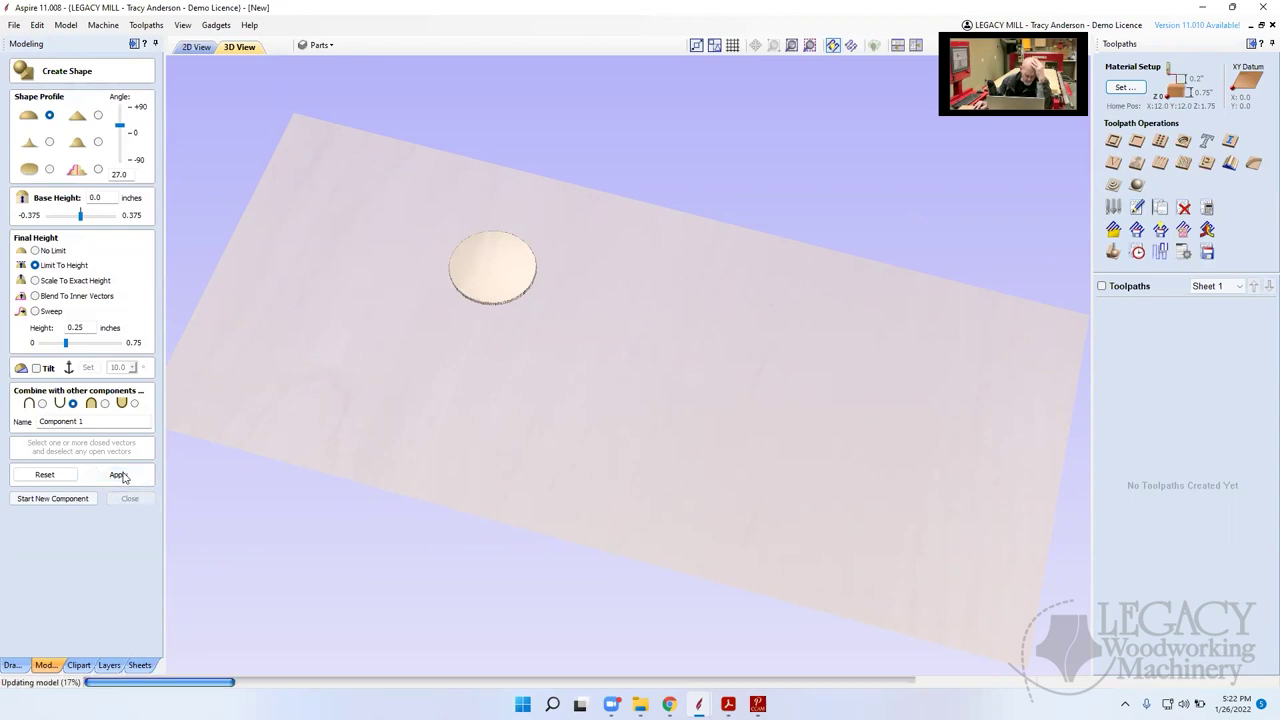
click(130, 498)
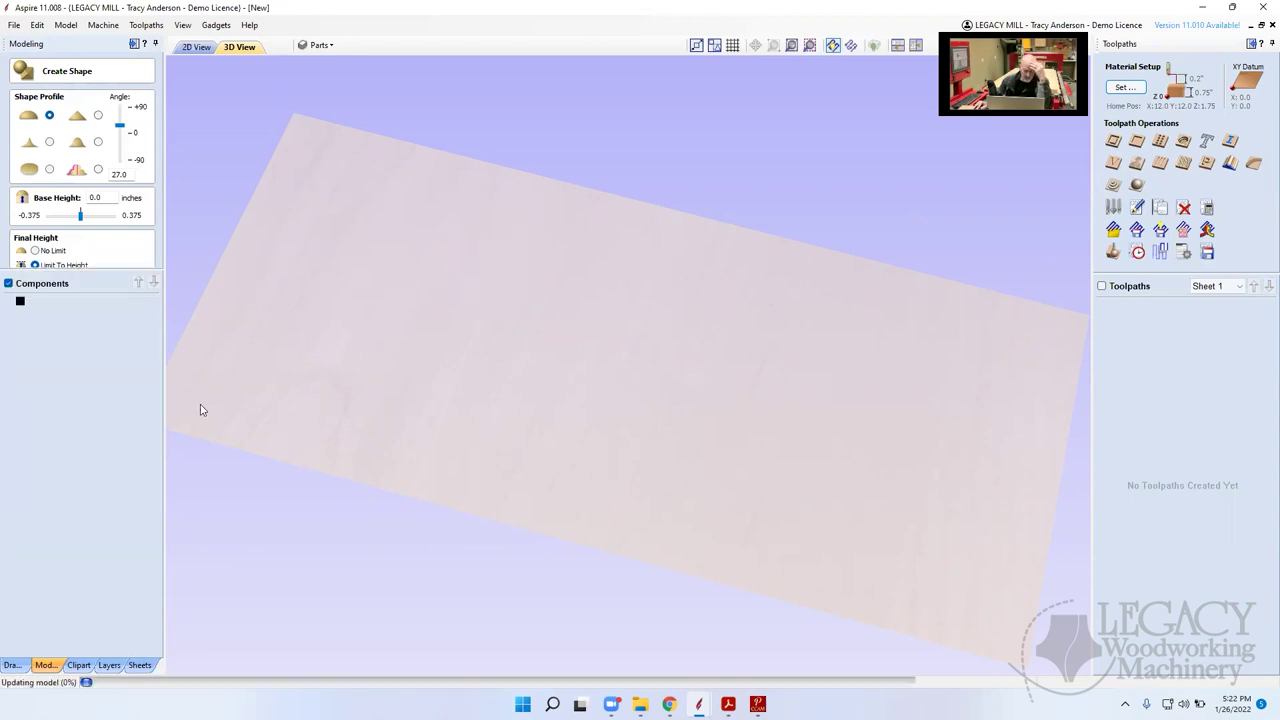
click(190, 48)
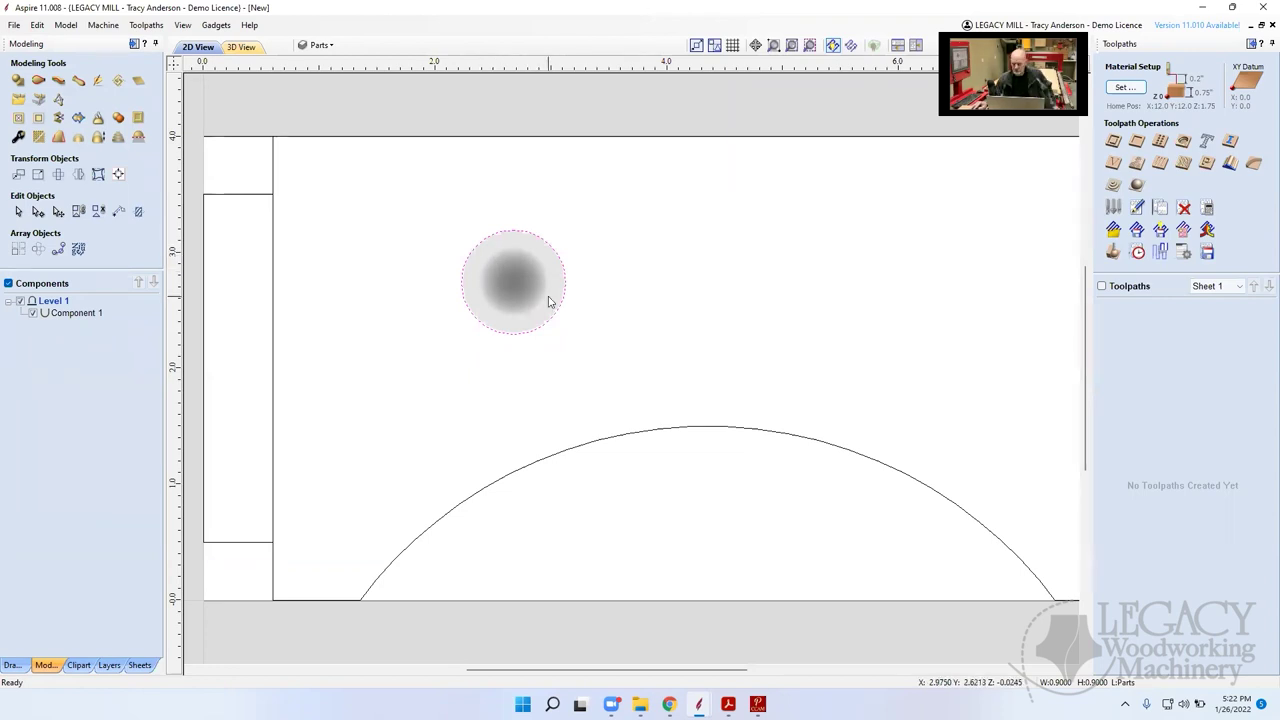
click(1126, 89)
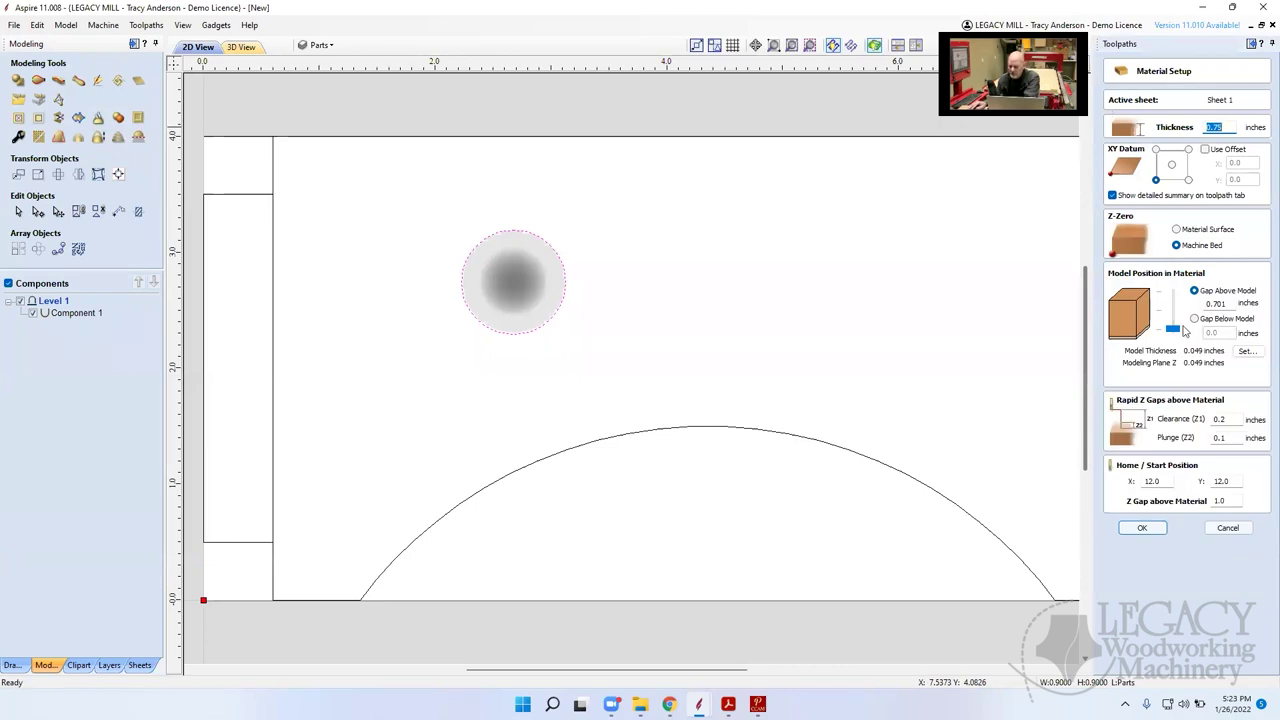
drag(1179, 332, 1177, 318)
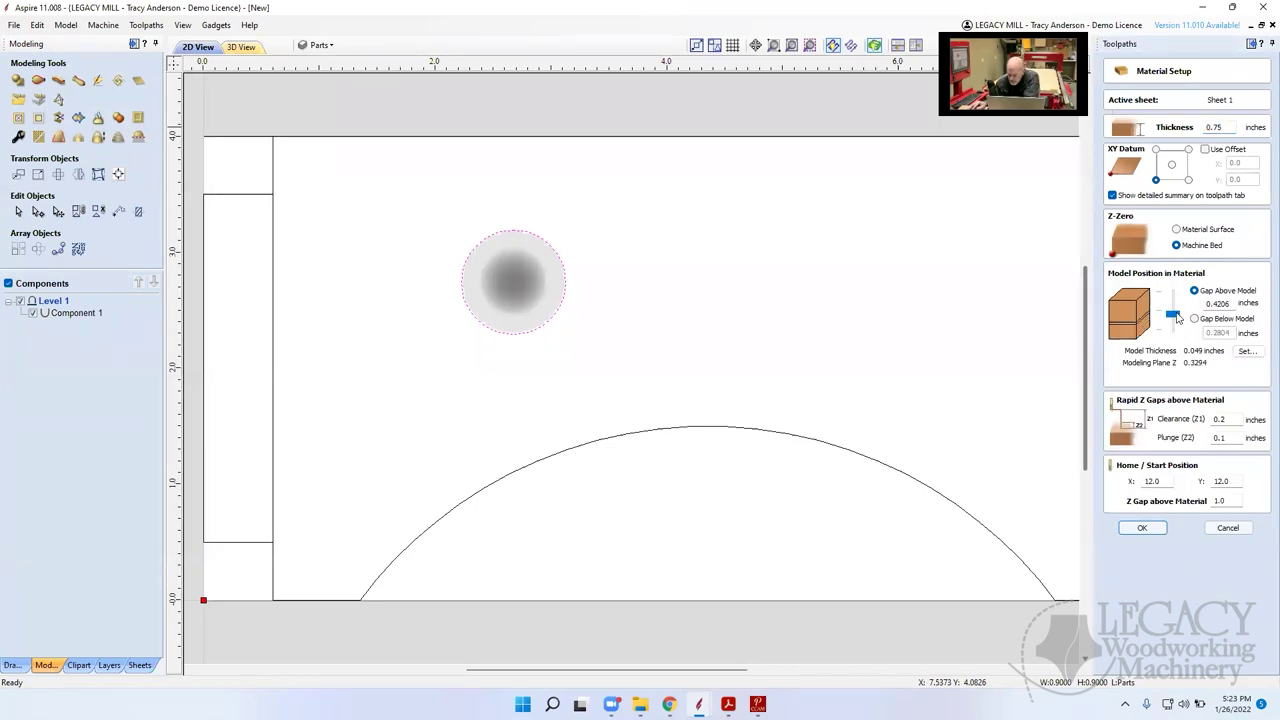
click(1230, 529)
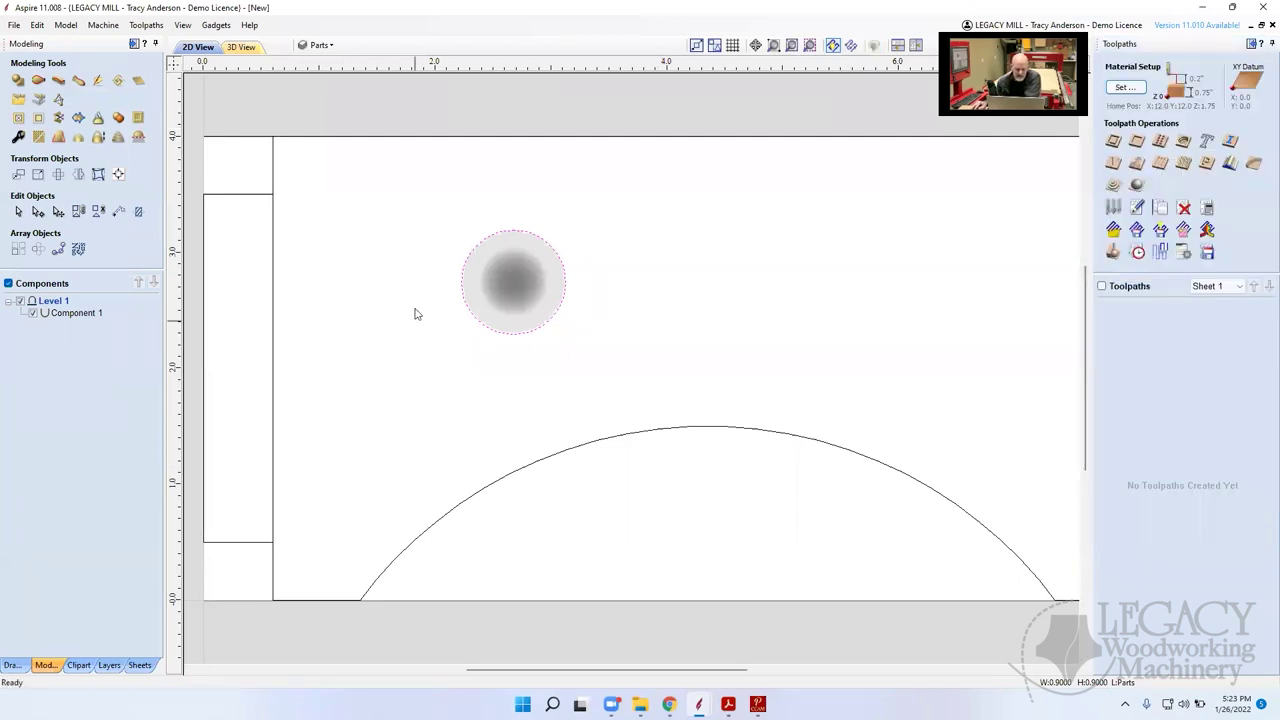
Set the recess component's shape height to .25 inches in its component properties
click(51, 314)
click(67, 314)
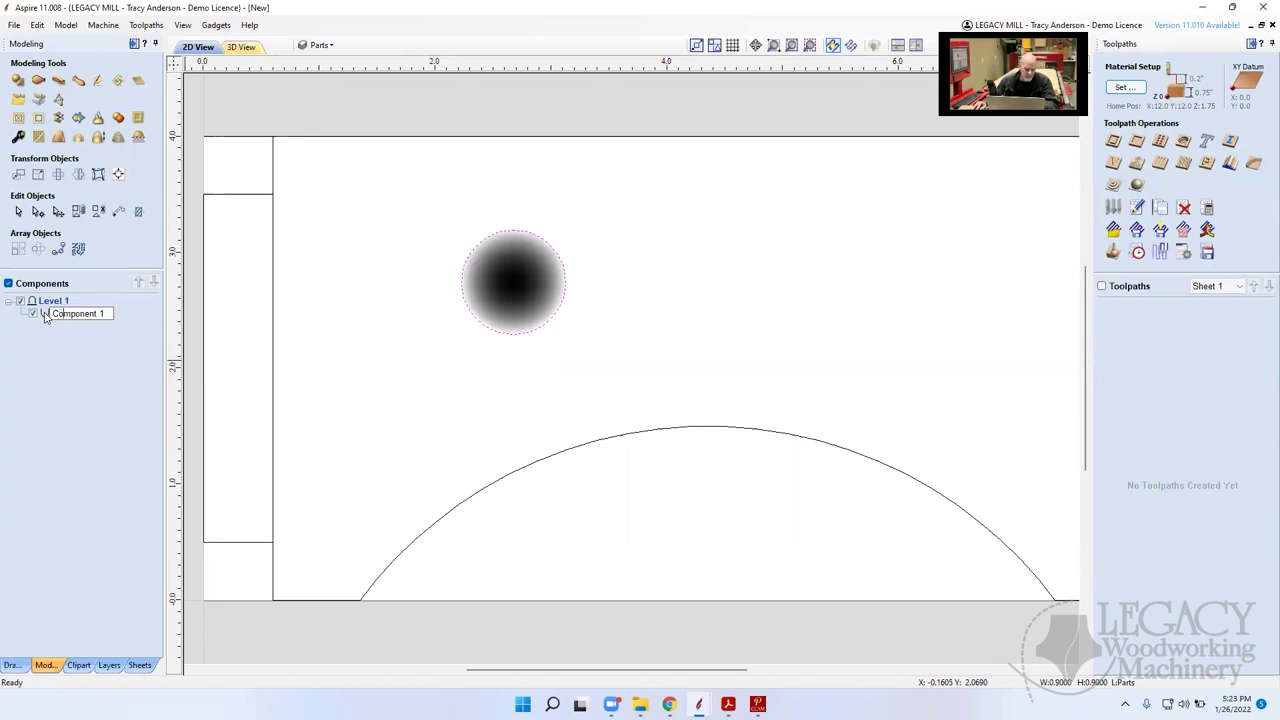
key(ctrl+a)
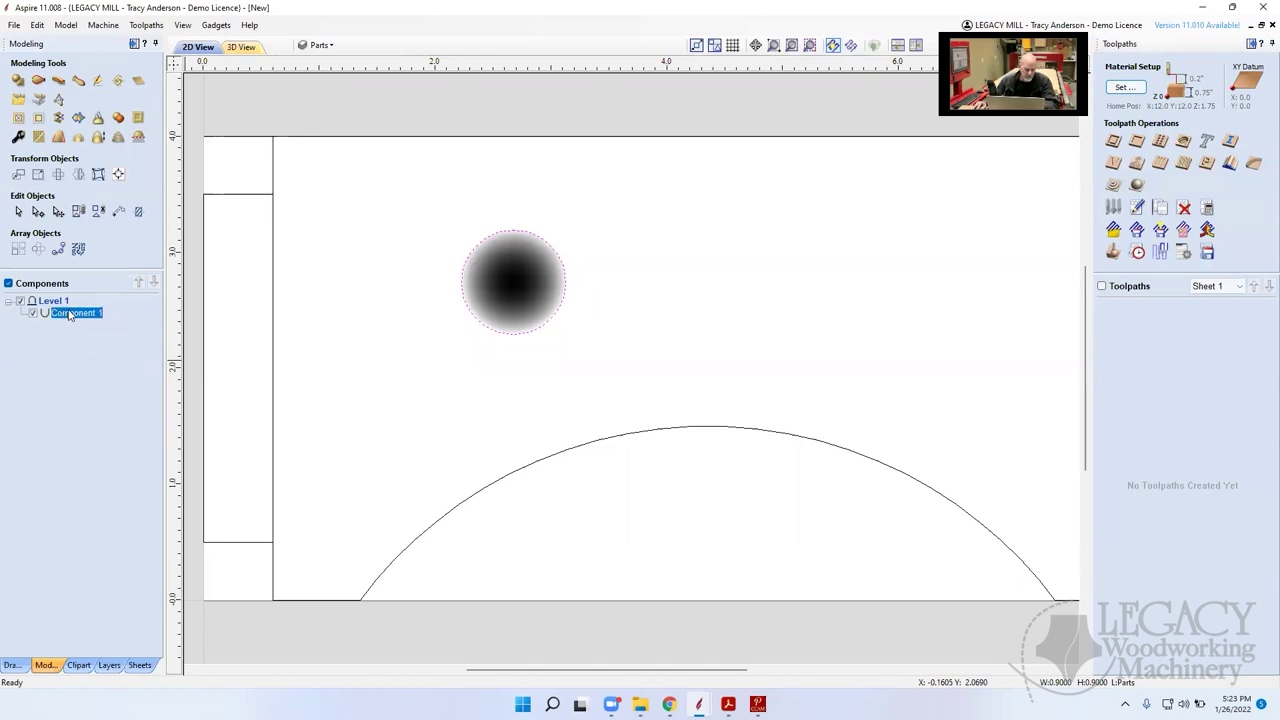
click(18, 137)
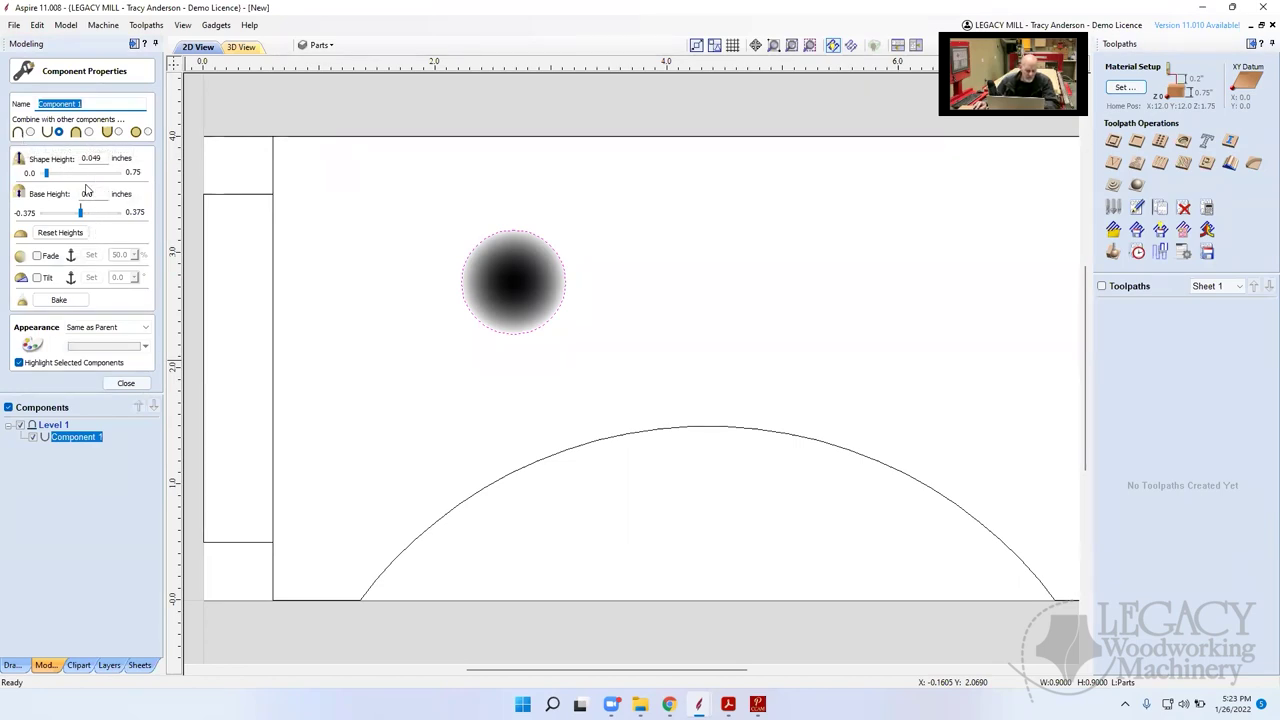
double_click(106, 158)
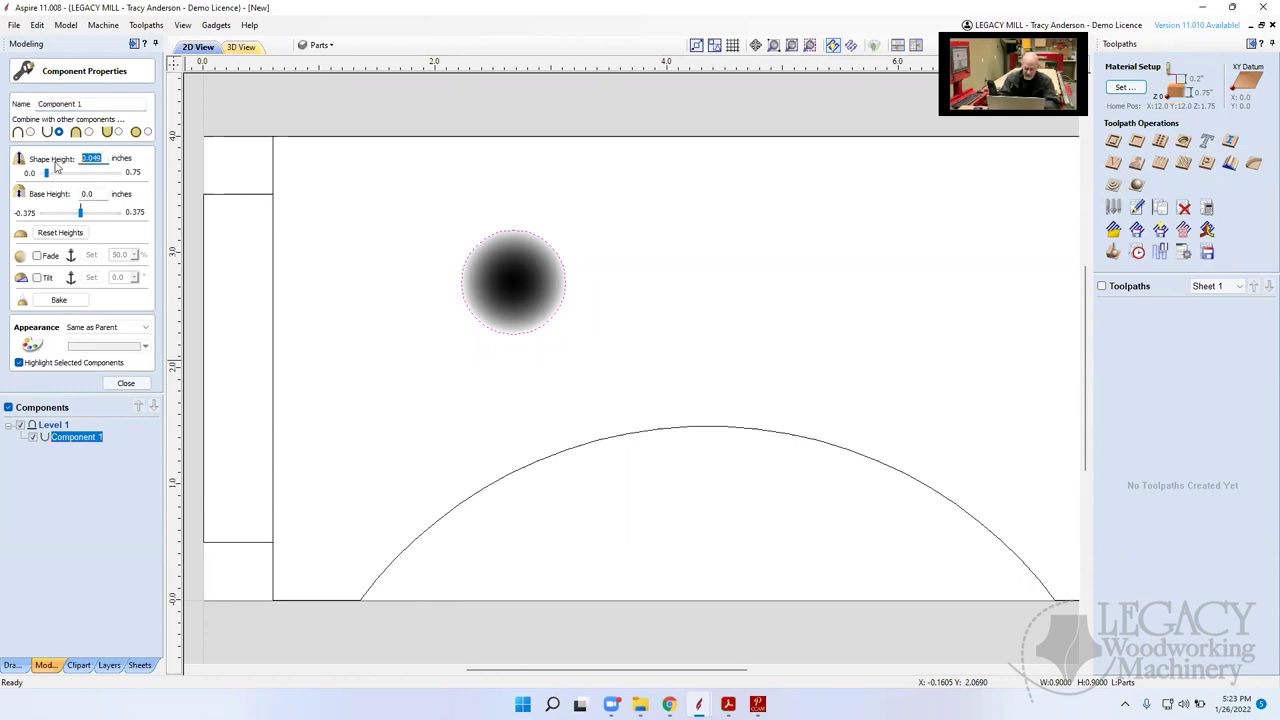
text(.25)
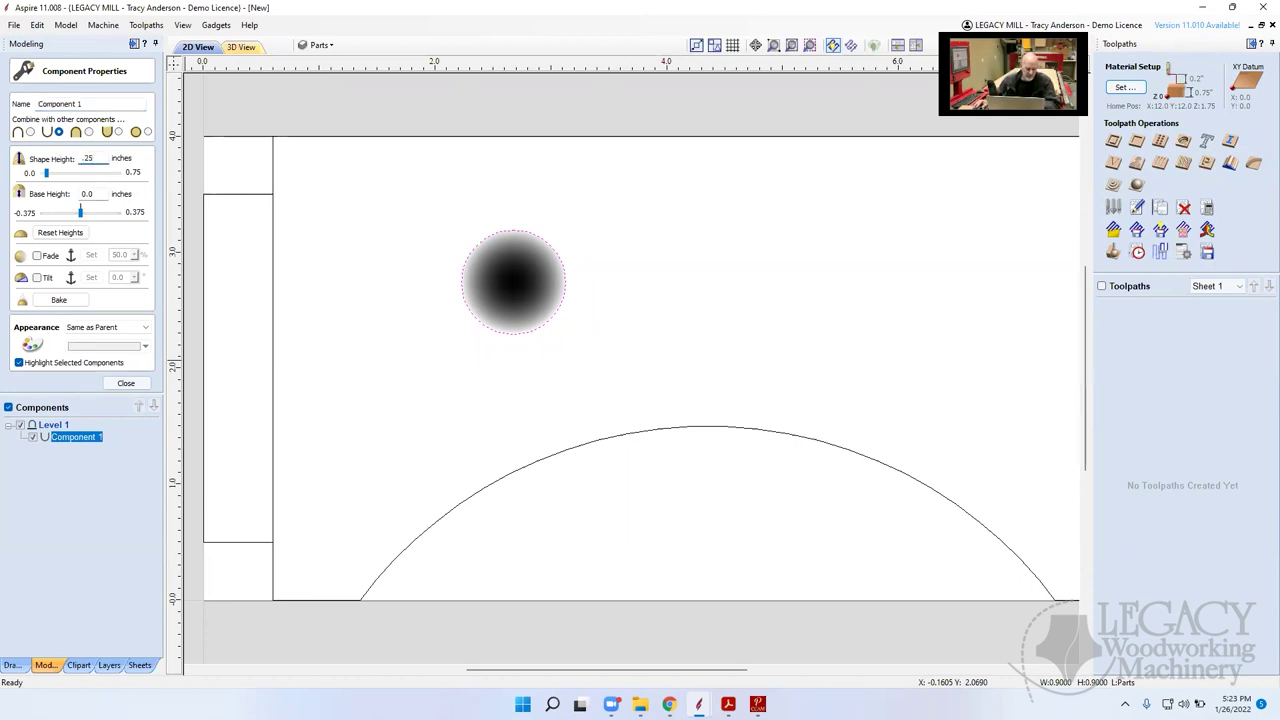
key(Return)
click(127, 384)
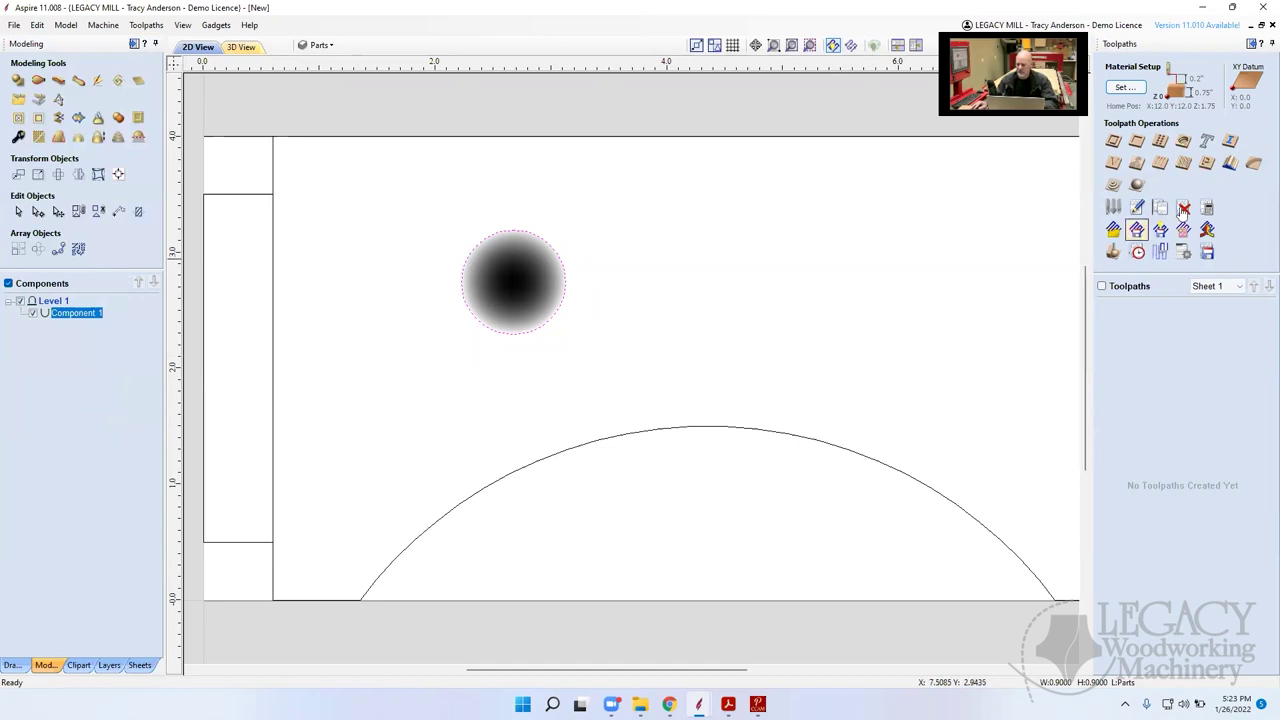
Move the model to the top of the material and back to a 0.5 inch gap above it in the material setup
click(1140, 88)
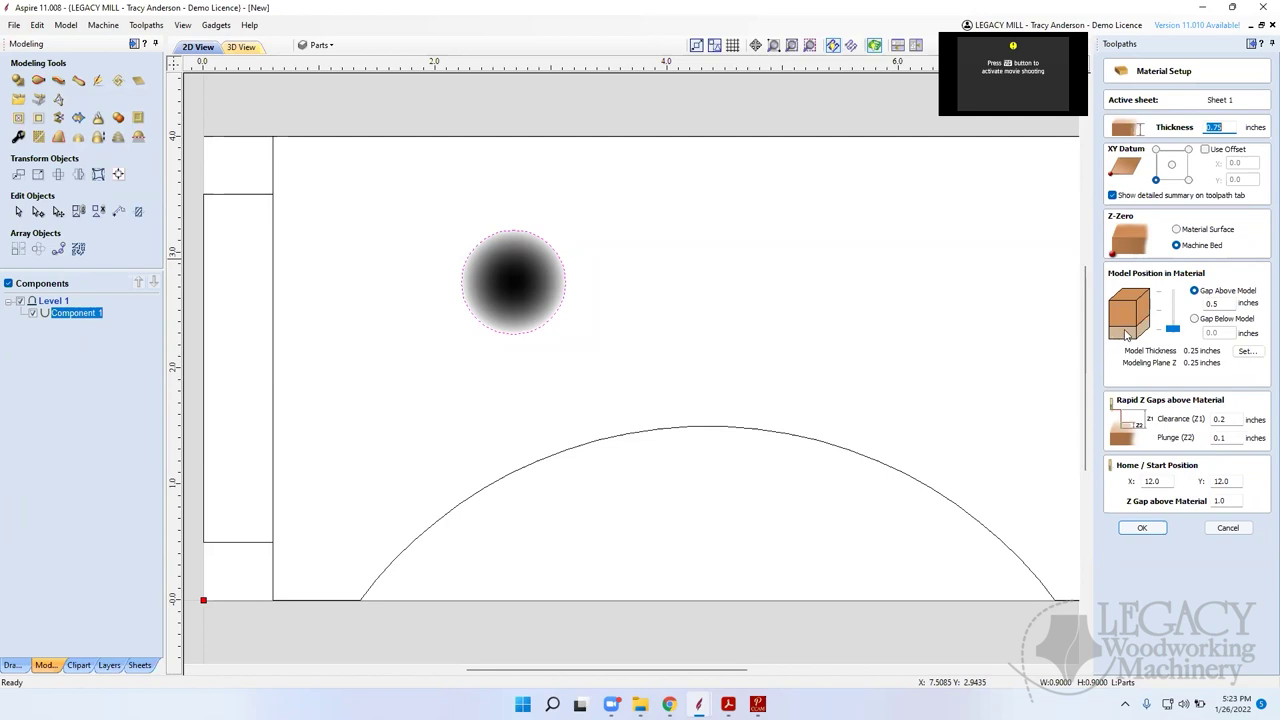
drag(1174, 332, 1181, 291)
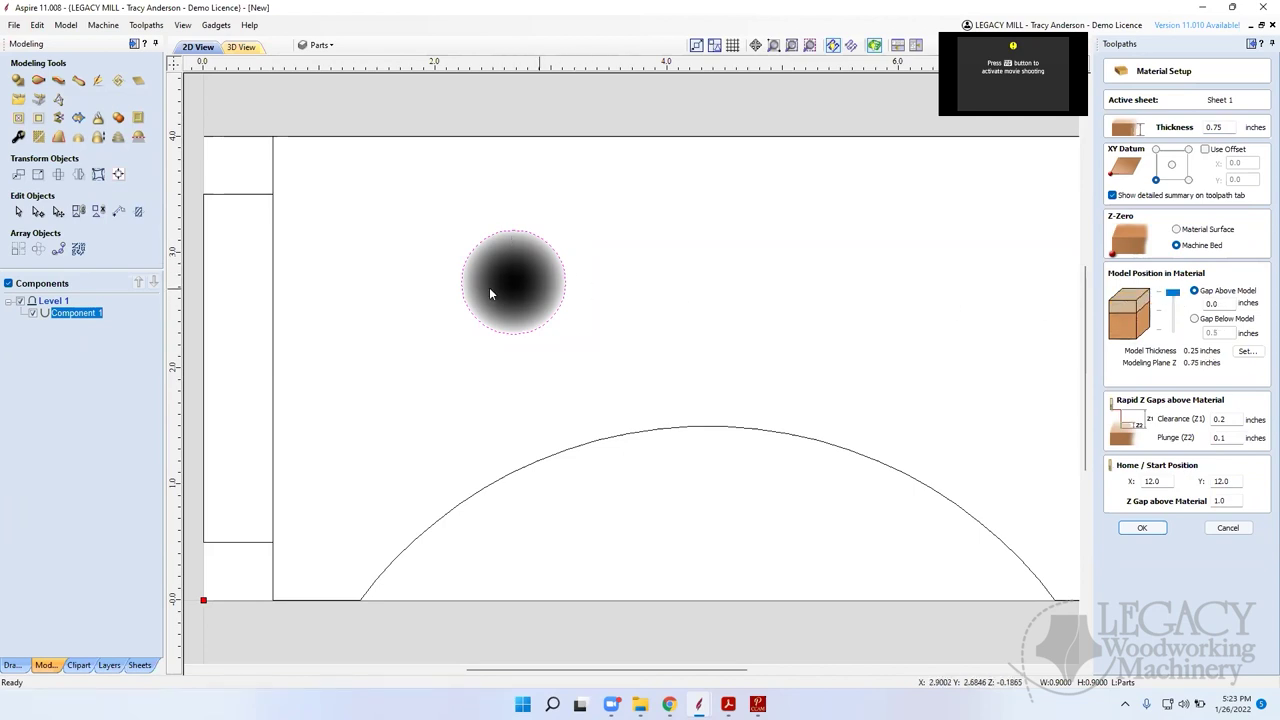
drag(1174, 292, 1184, 338)
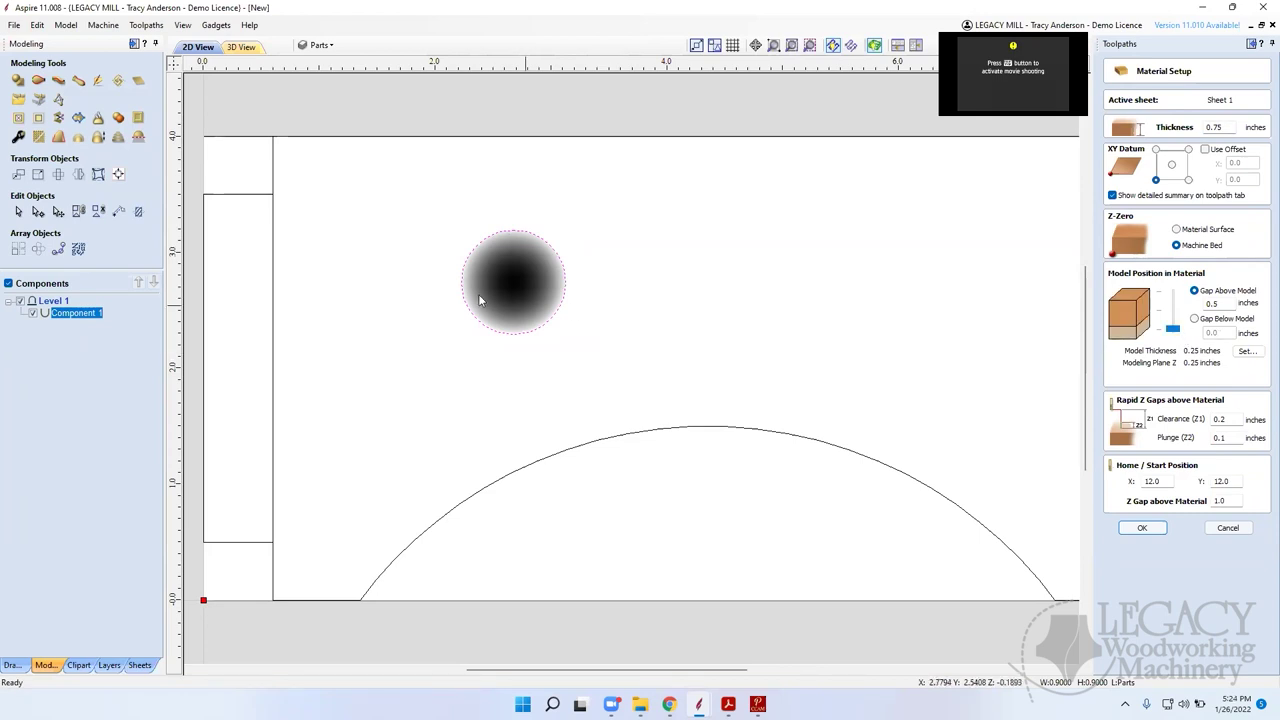
click(1141, 527)
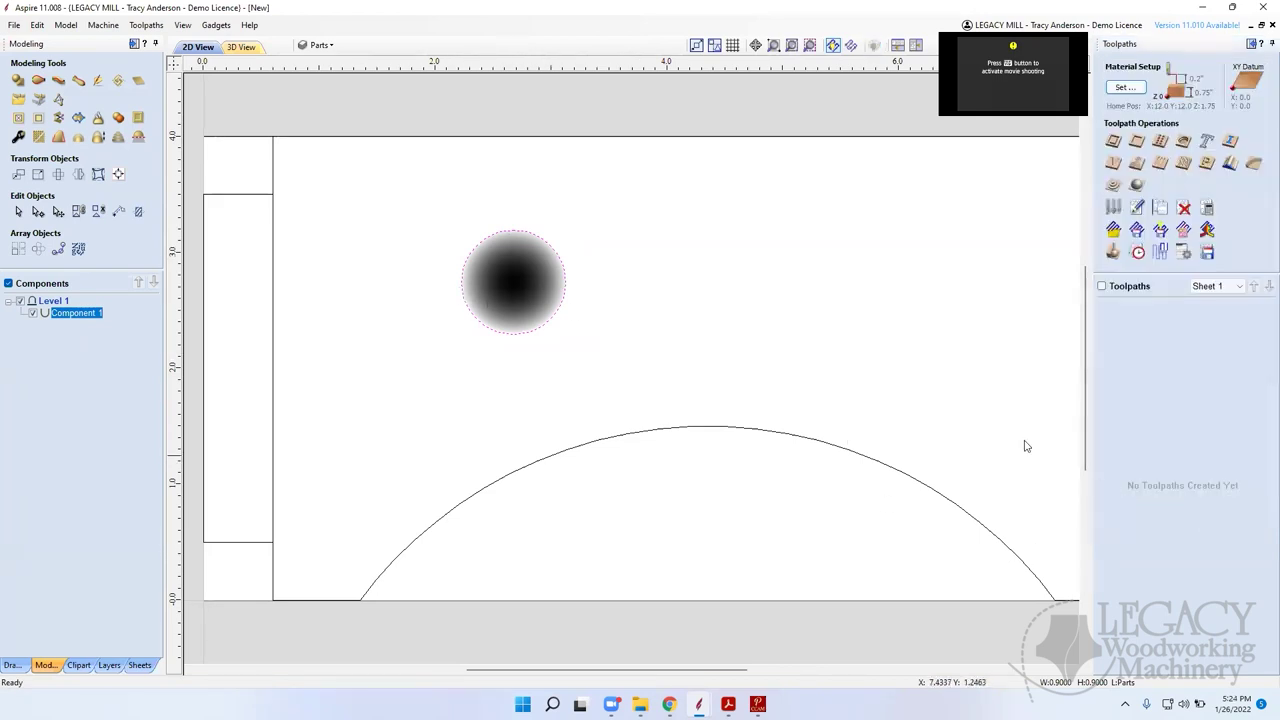
Calculate a Finish Machining toolpath with the 1/8" ball nose, Model Boundary and Offset strategy, and inspect the previewed recess in 3D
click(1137, 183)
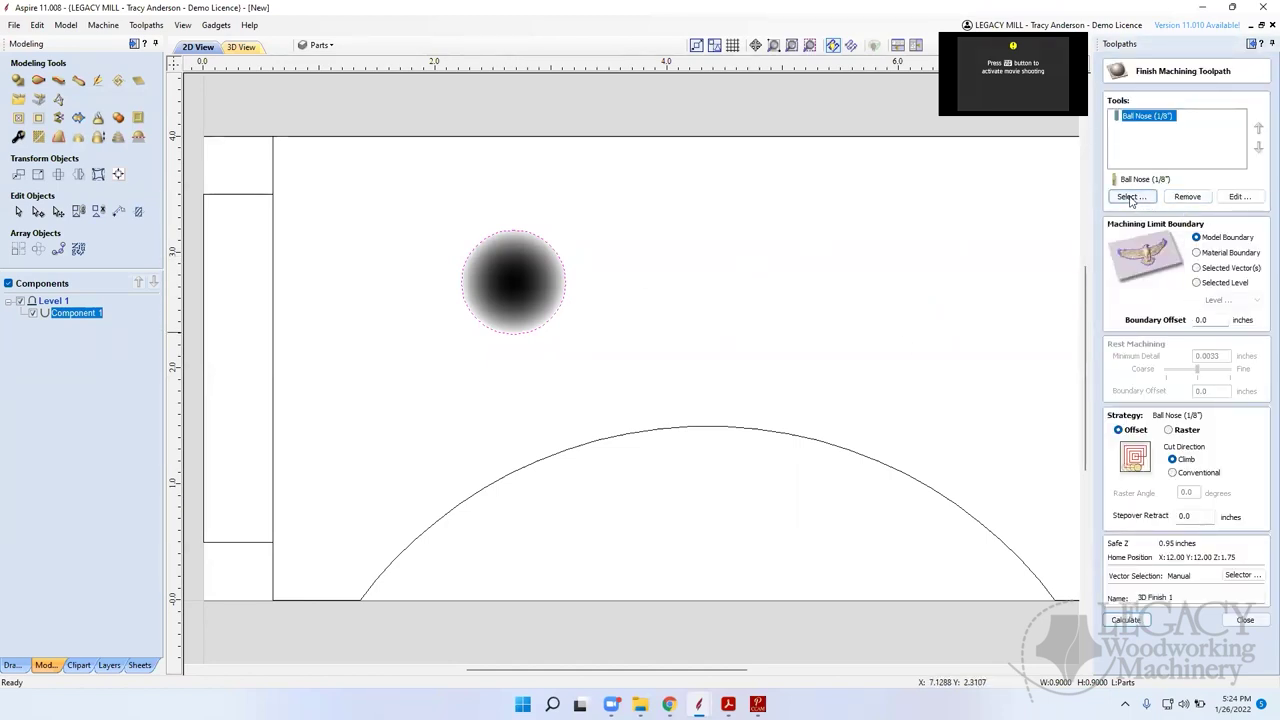
click(1126, 619)
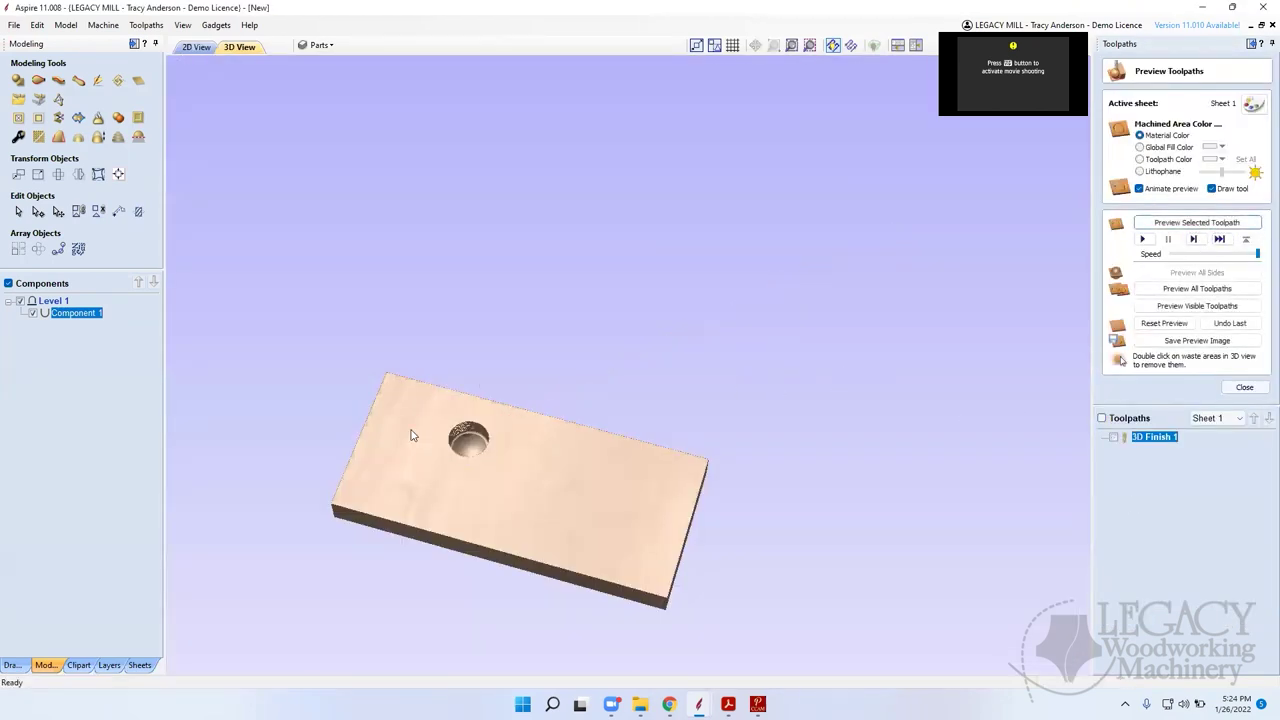
scroll(395, 465, up, 5)
drag(306, 517, 618, 397)
drag(737, 443, 529, 463)
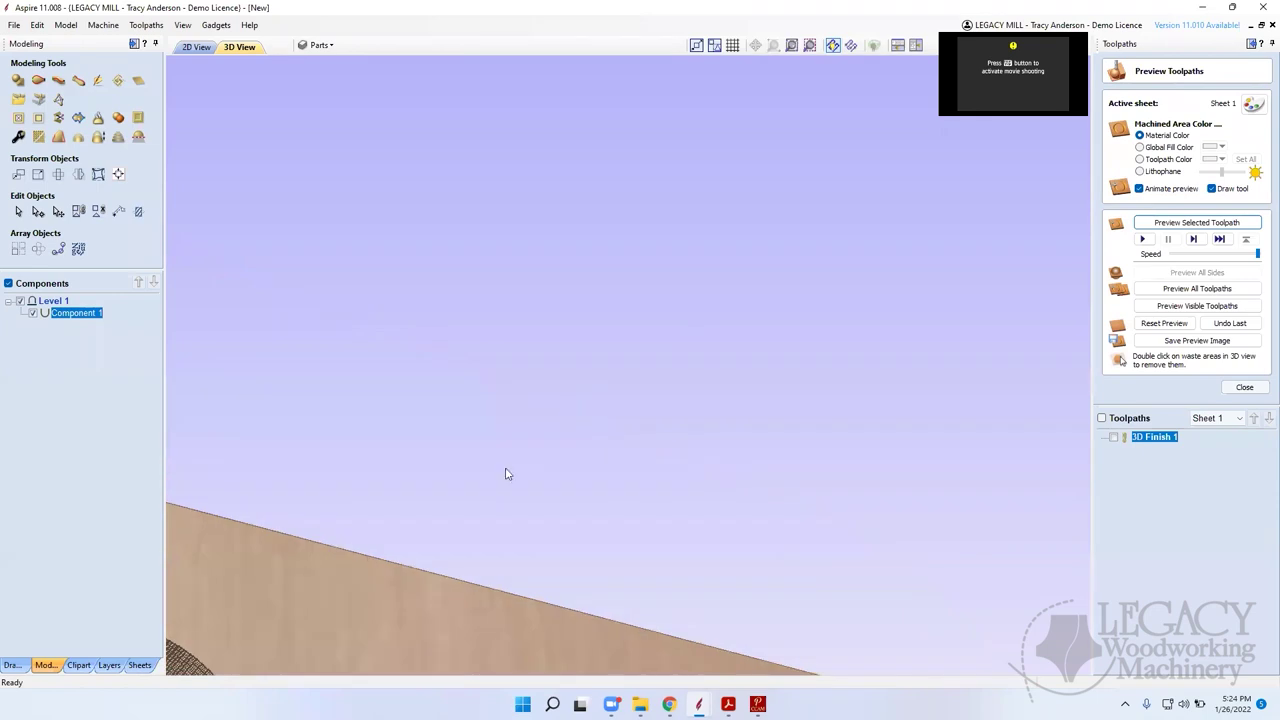
drag(334, 583, 309, 520)
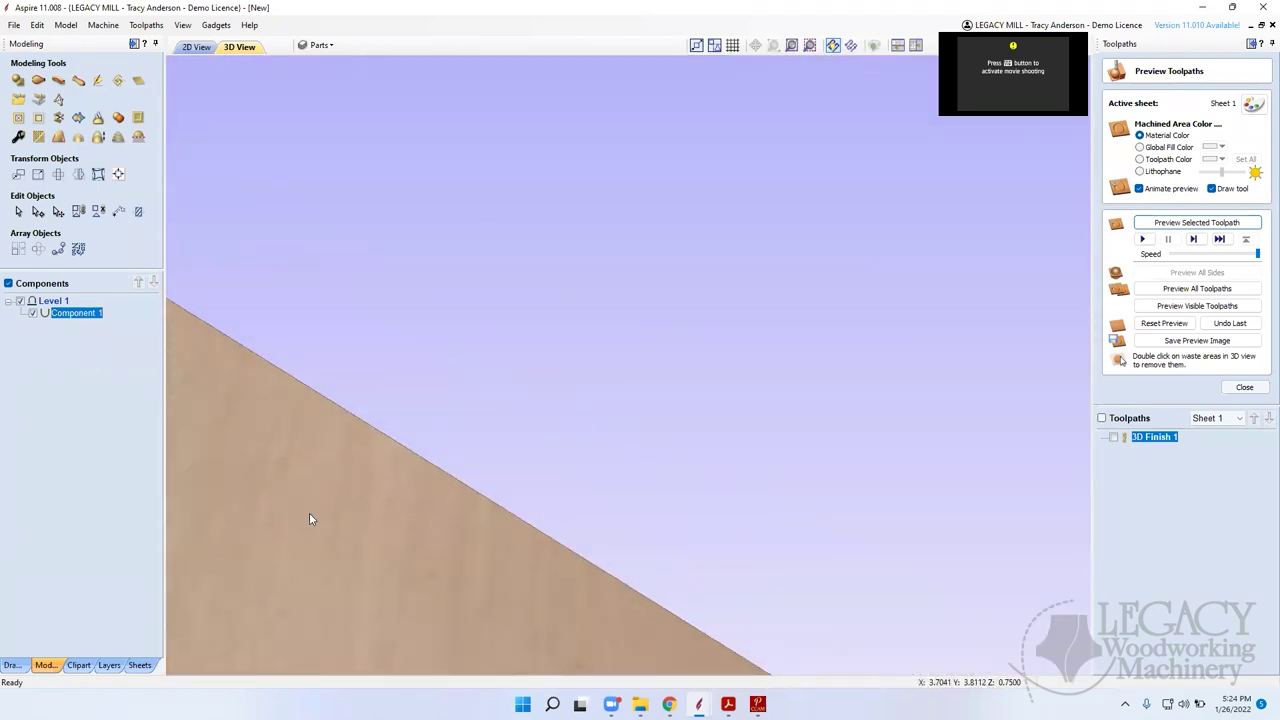
drag(808, 262, 333, 395)
drag(234, 452, 325, 516)
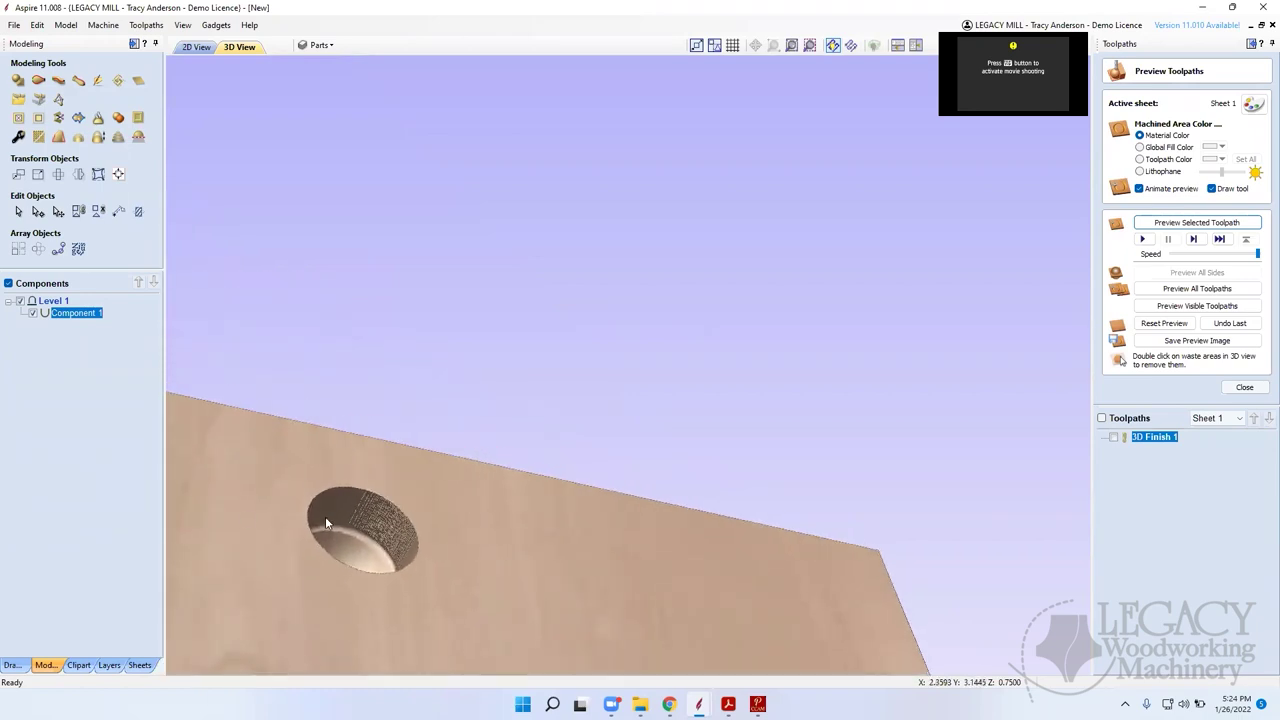
click(1250, 388)
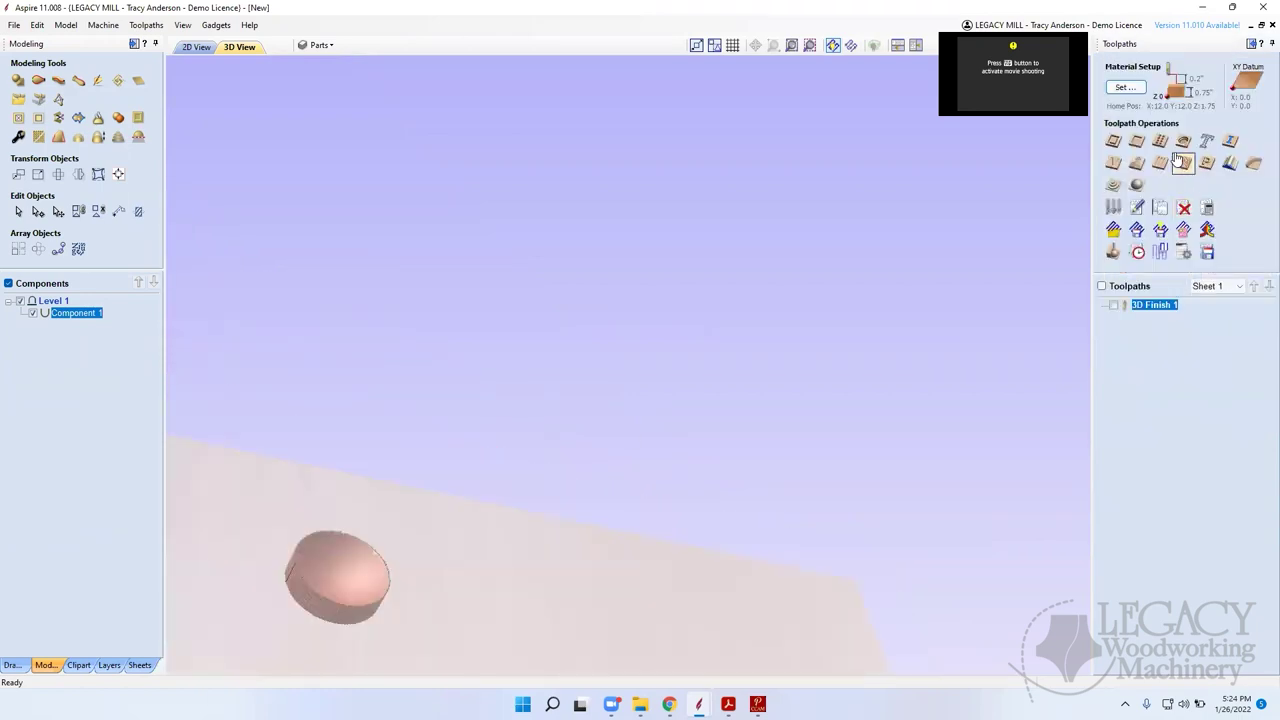
Set the gap above the model to 0.0 inches, recalculate all toolpaths and open the toolpath preview
click(1128, 88)
drag(1173, 329, 1176, 290)
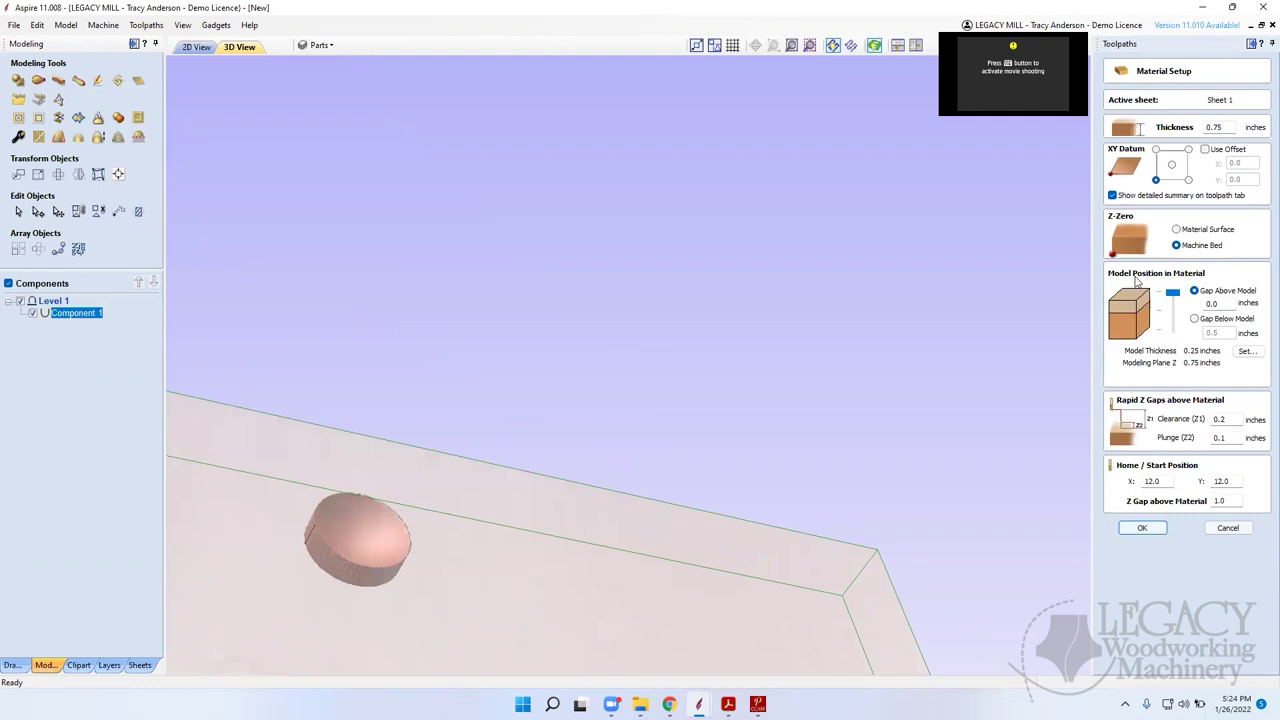
click(1145, 527)
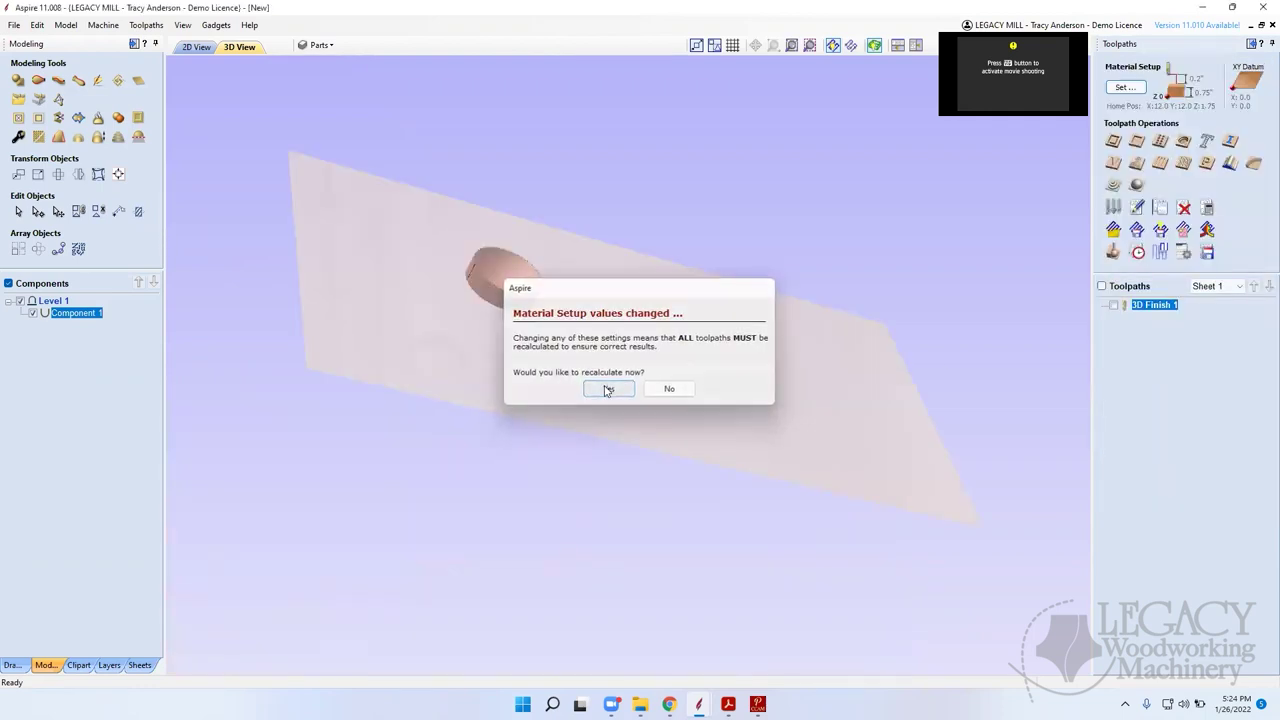
click(607, 389)
click(657, 360)
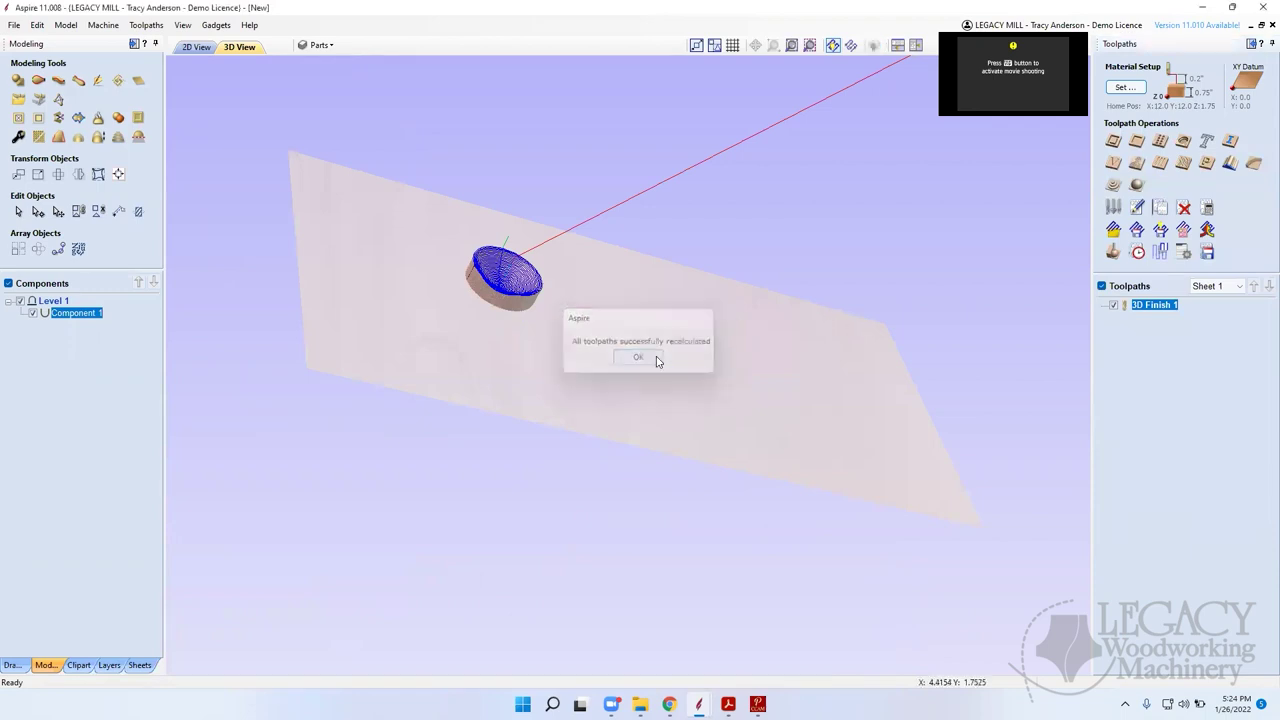
click(1113, 252)
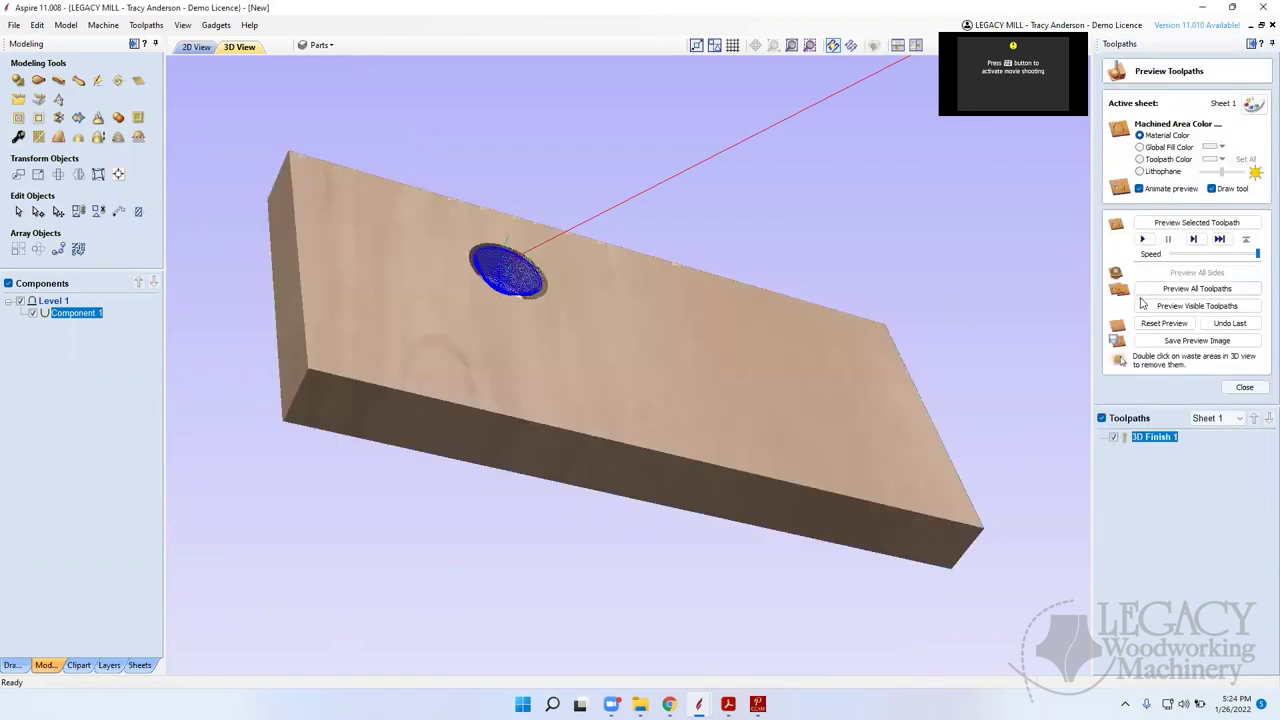
Reset the preview and simulate the recalculated 3D Finish 1 toolpath on the block
click(1158, 326)
click(1190, 224)
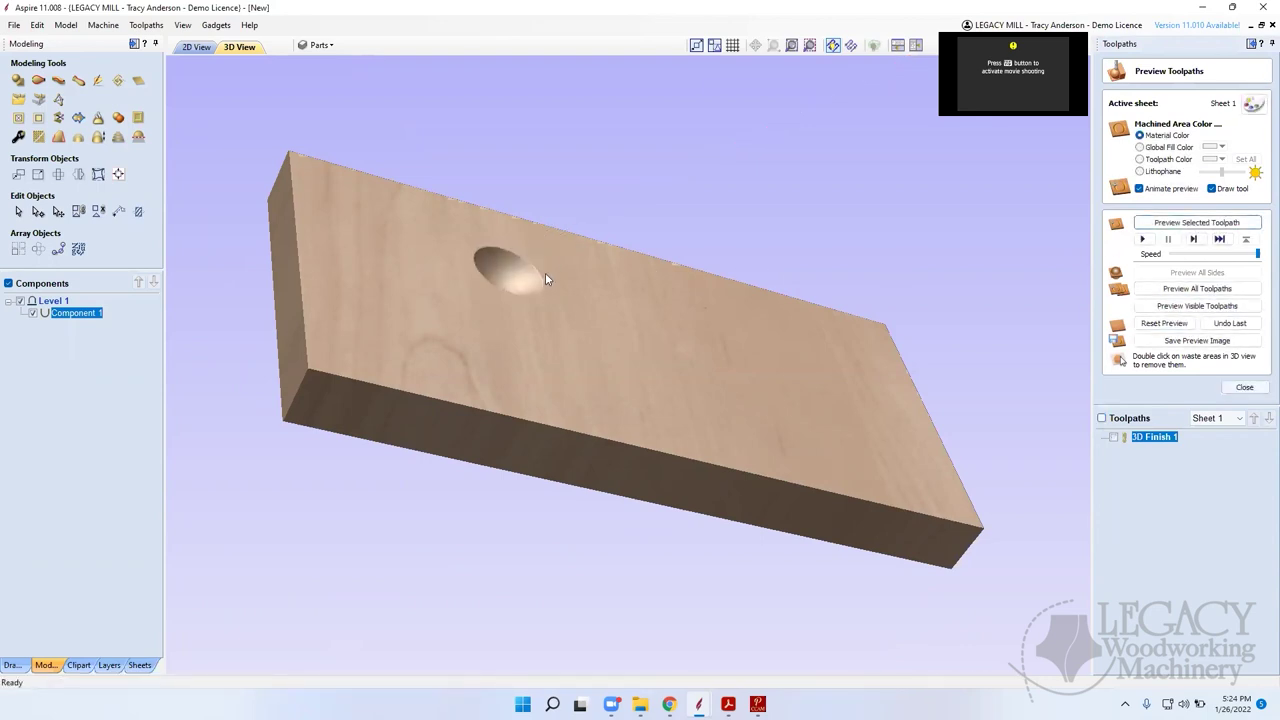
click(1245, 388)
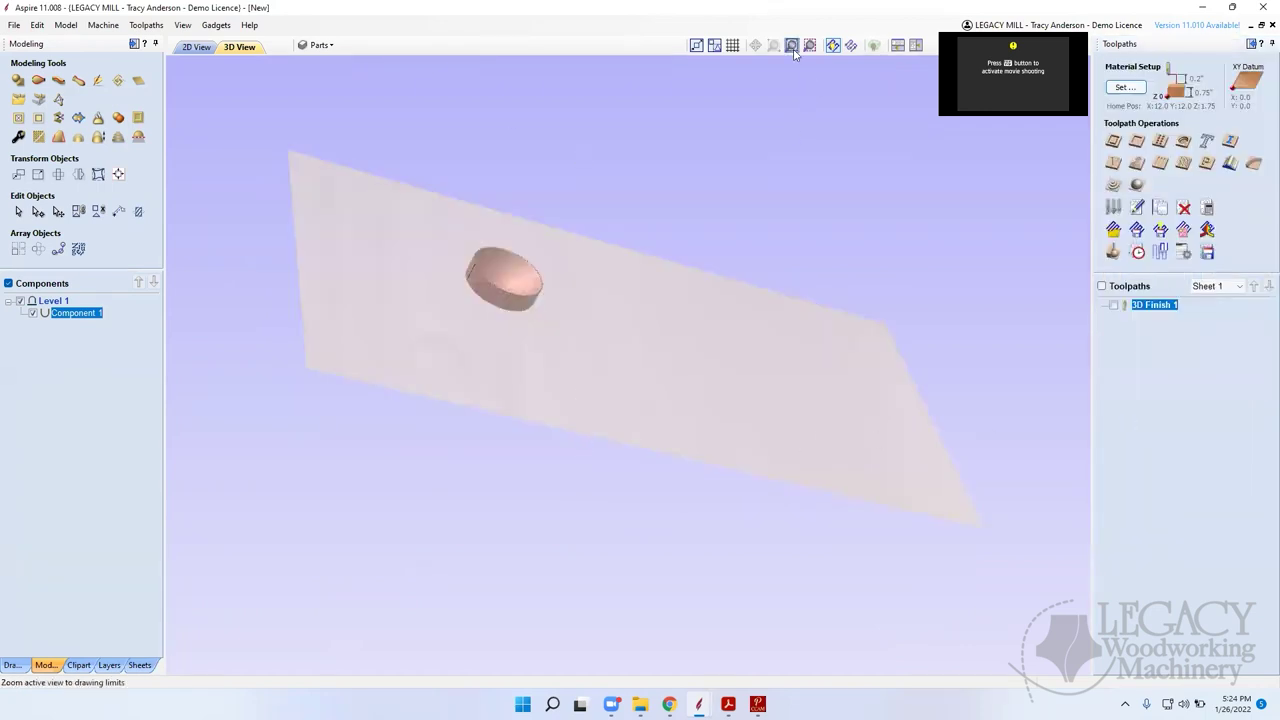
click(1125, 88)
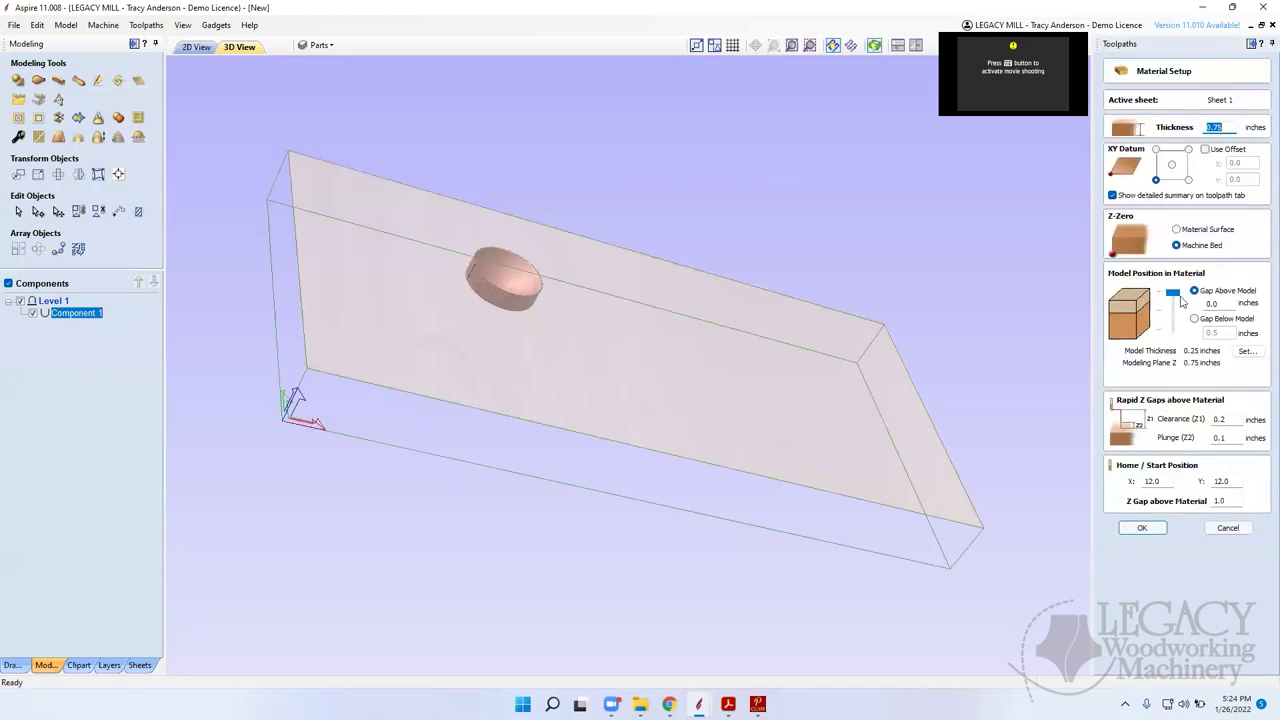
mouse_move(1178, 315)
mouse_down()
mouse_move(1176, 328)
mouse_move(1175, 293)
mouse_up()
click(1228, 528)
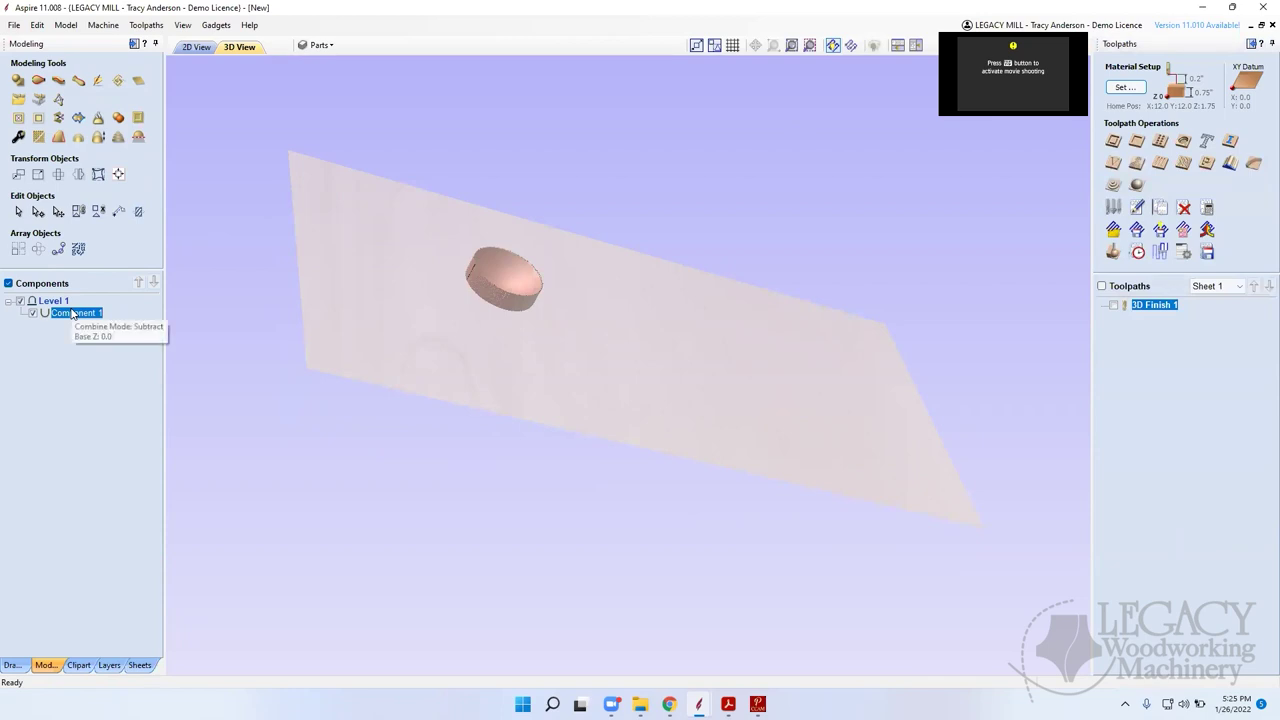
Delete the recess component and reset the toolpath preview to the uncut block
key(Delete)
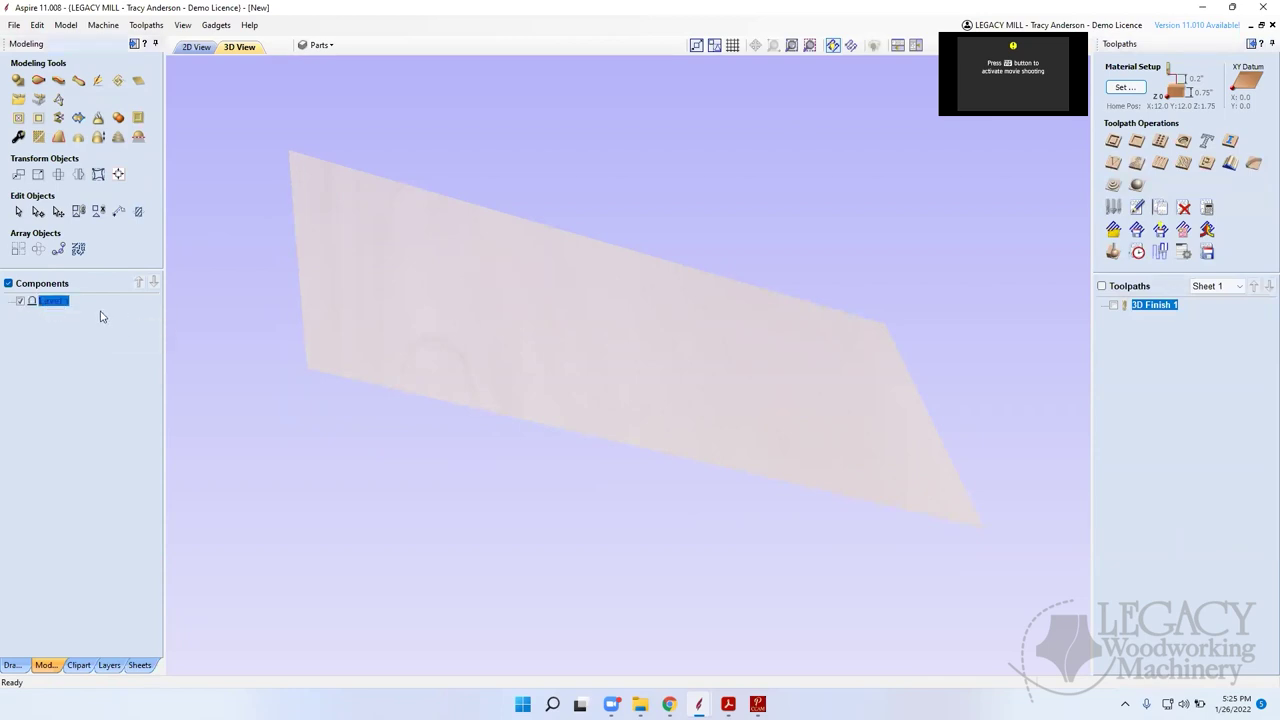
click(200, 47)
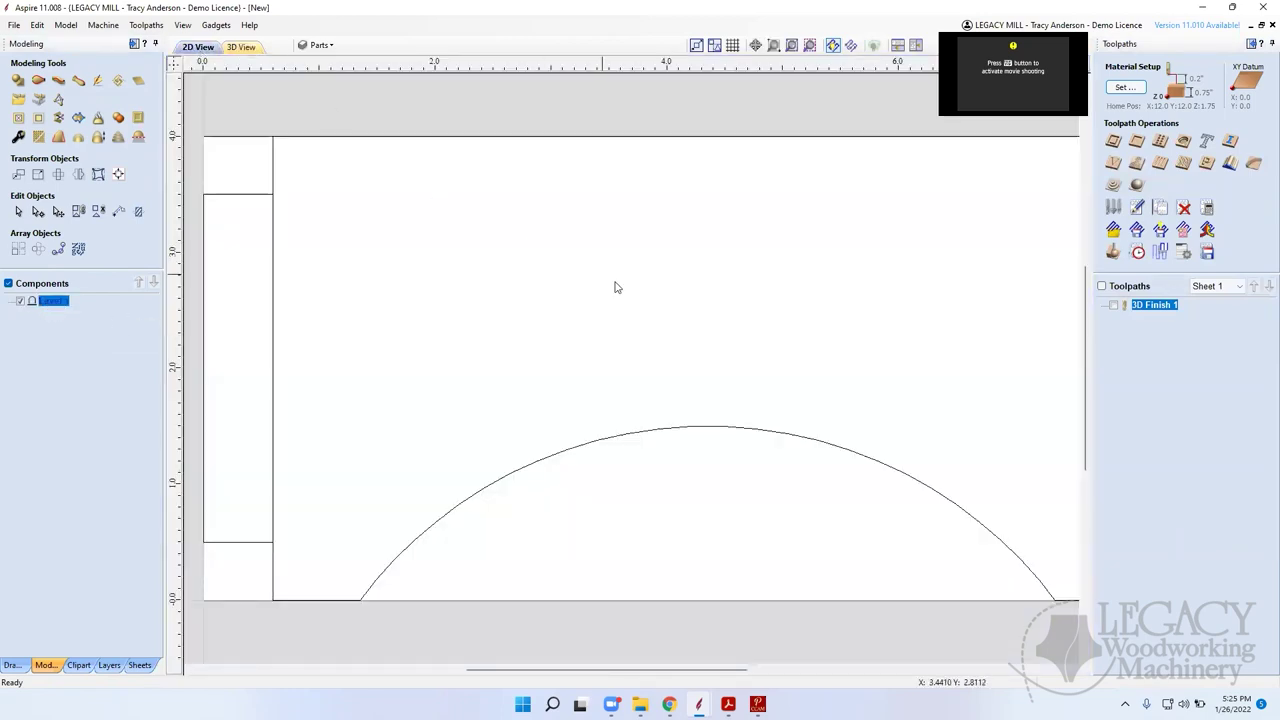
click(1113, 251)
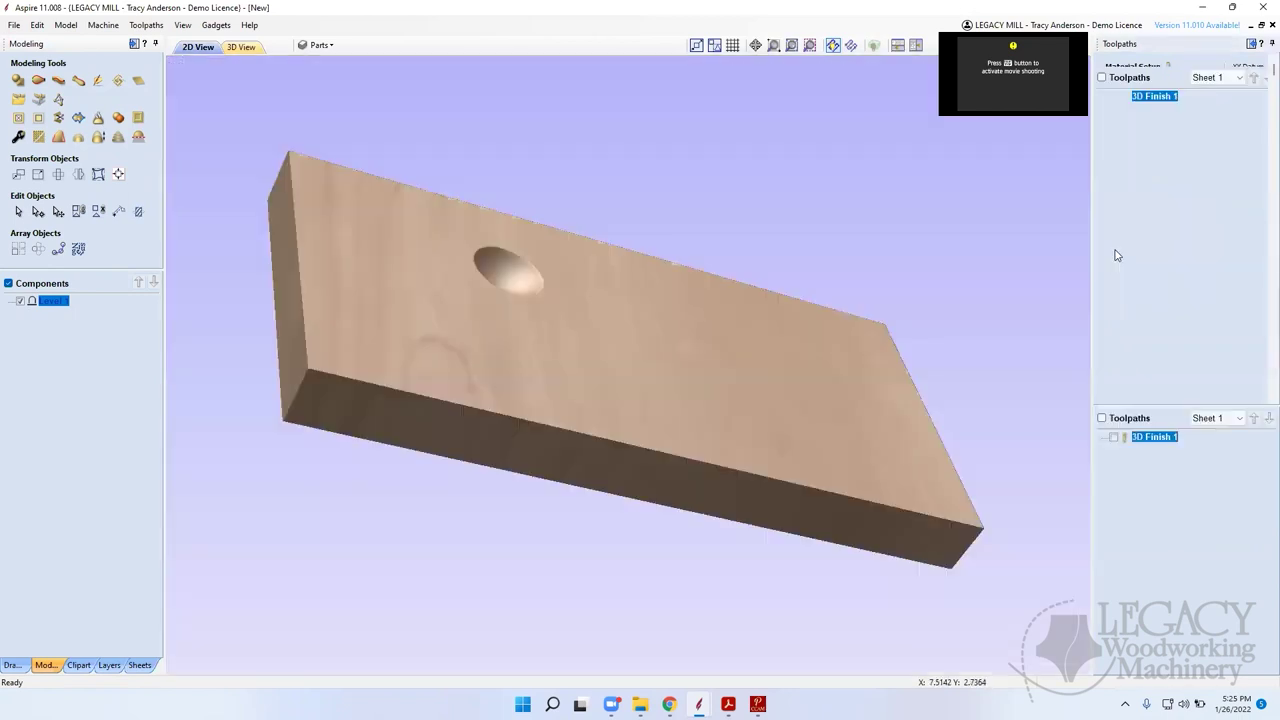
click(1164, 323)
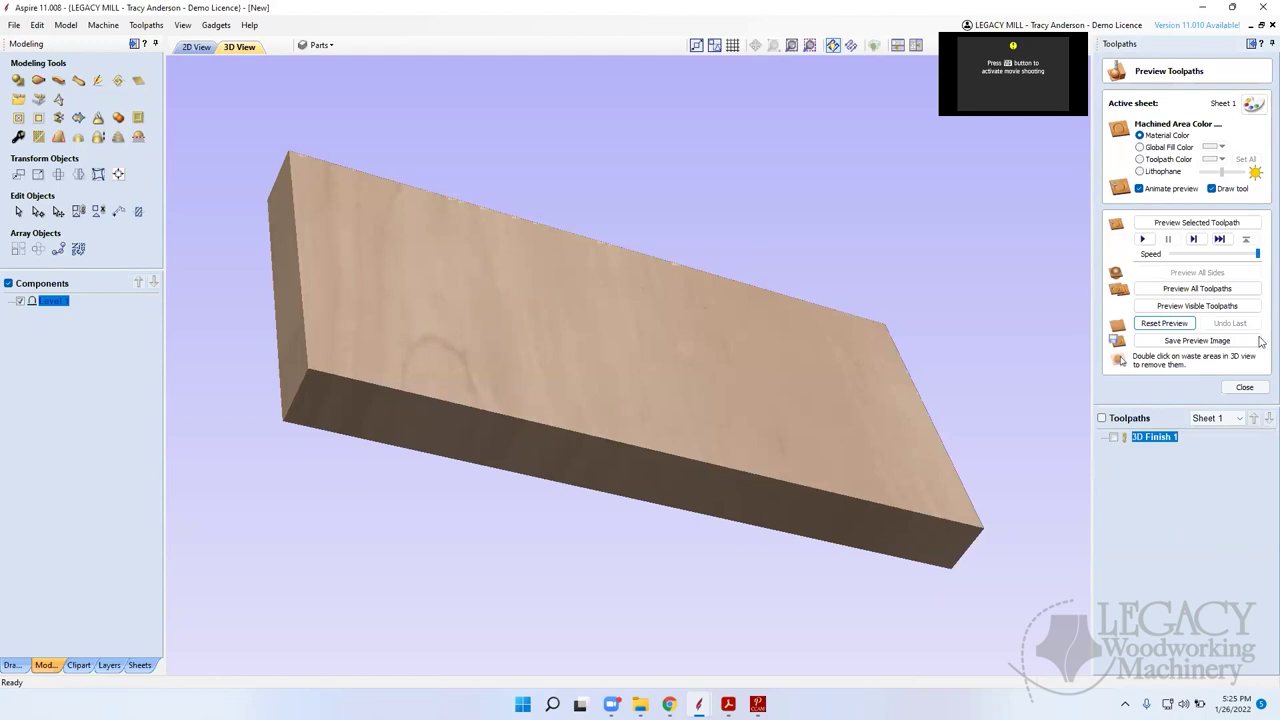
click(1242, 389)
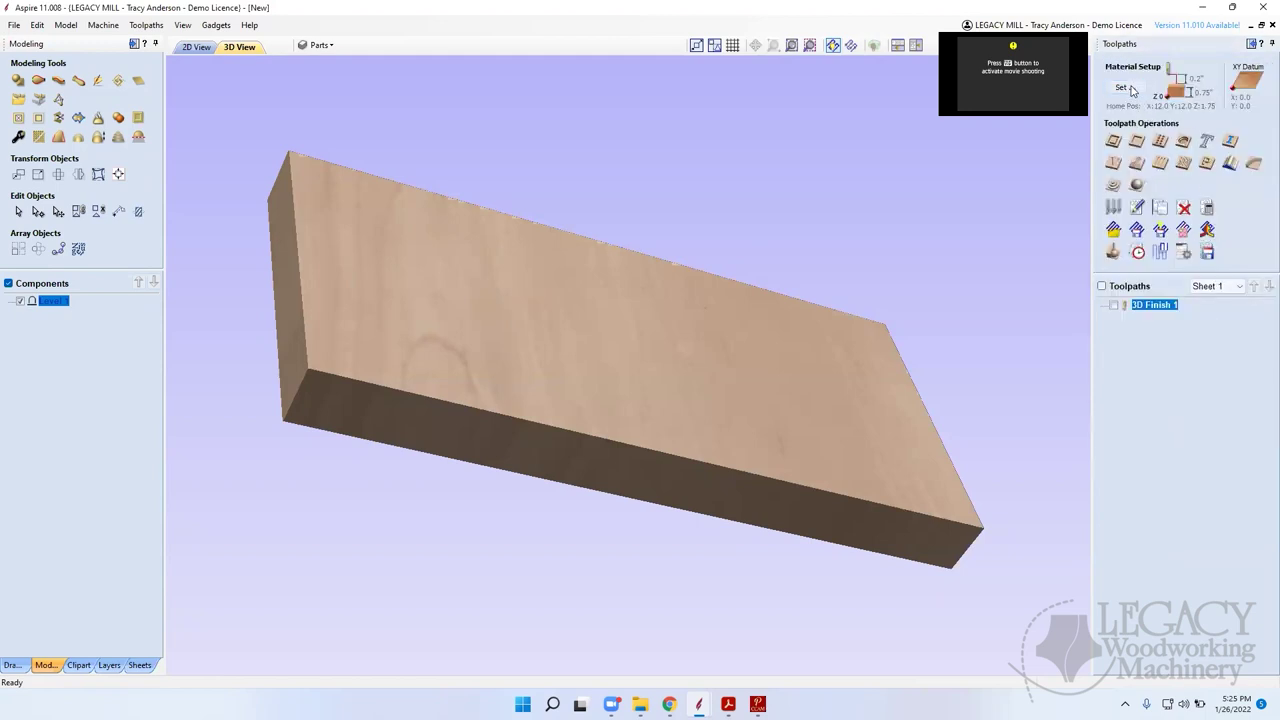
Shift the model position through the material, set the gap above the model to 0.0 inches and recalculate all toolpaths
click(1128, 88)
drag(1174, 318, 1173, 313)
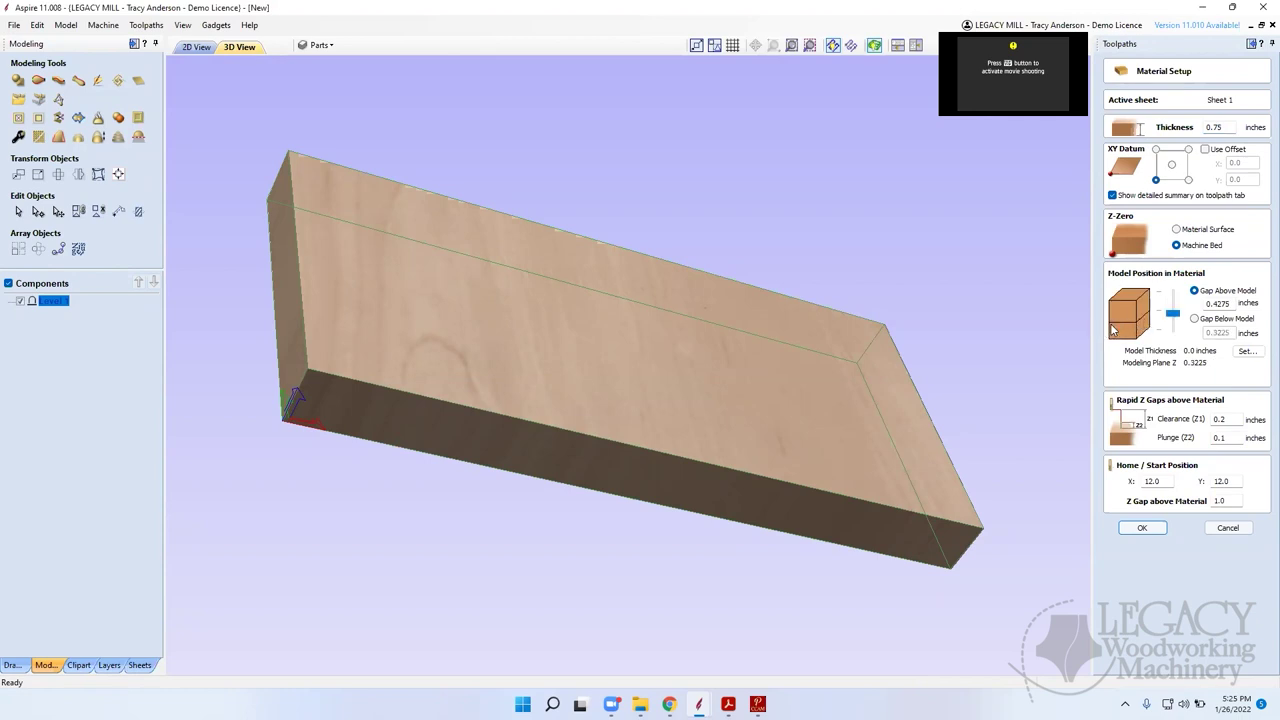
drag(1174, 314, 1174, 316)
drag(1172, 317, 1184, 279)
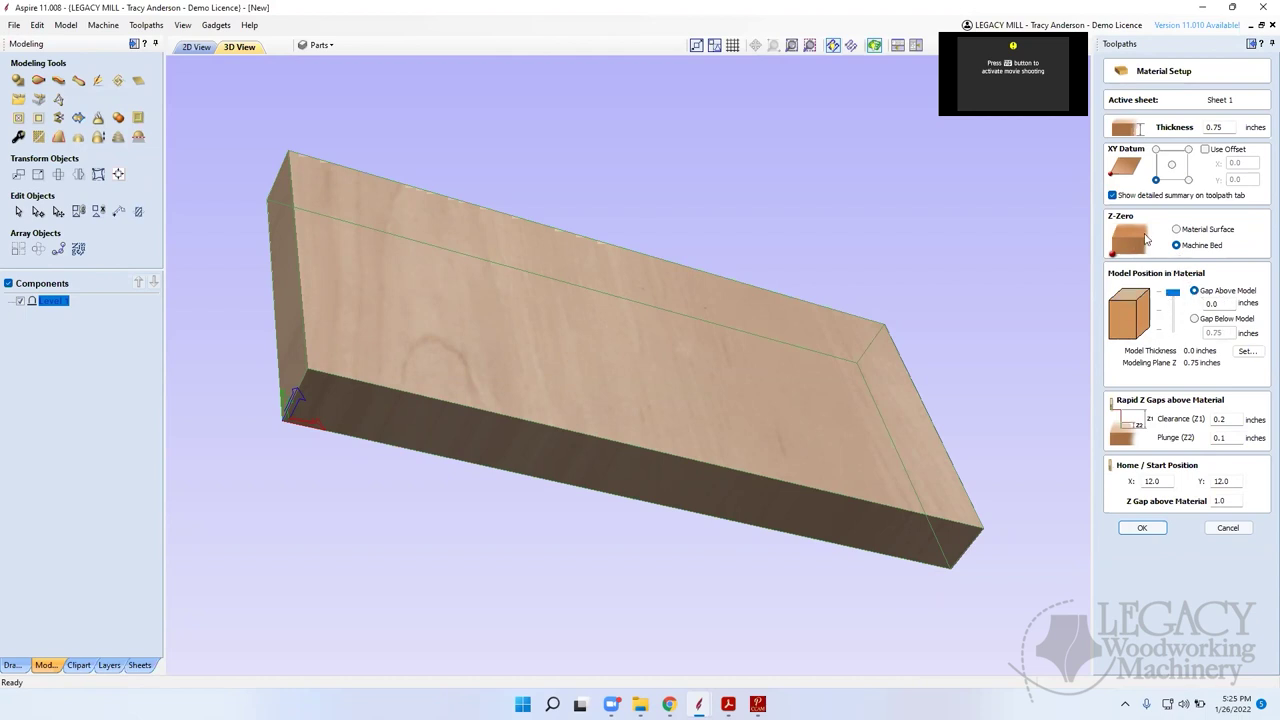
click(1158, 532)
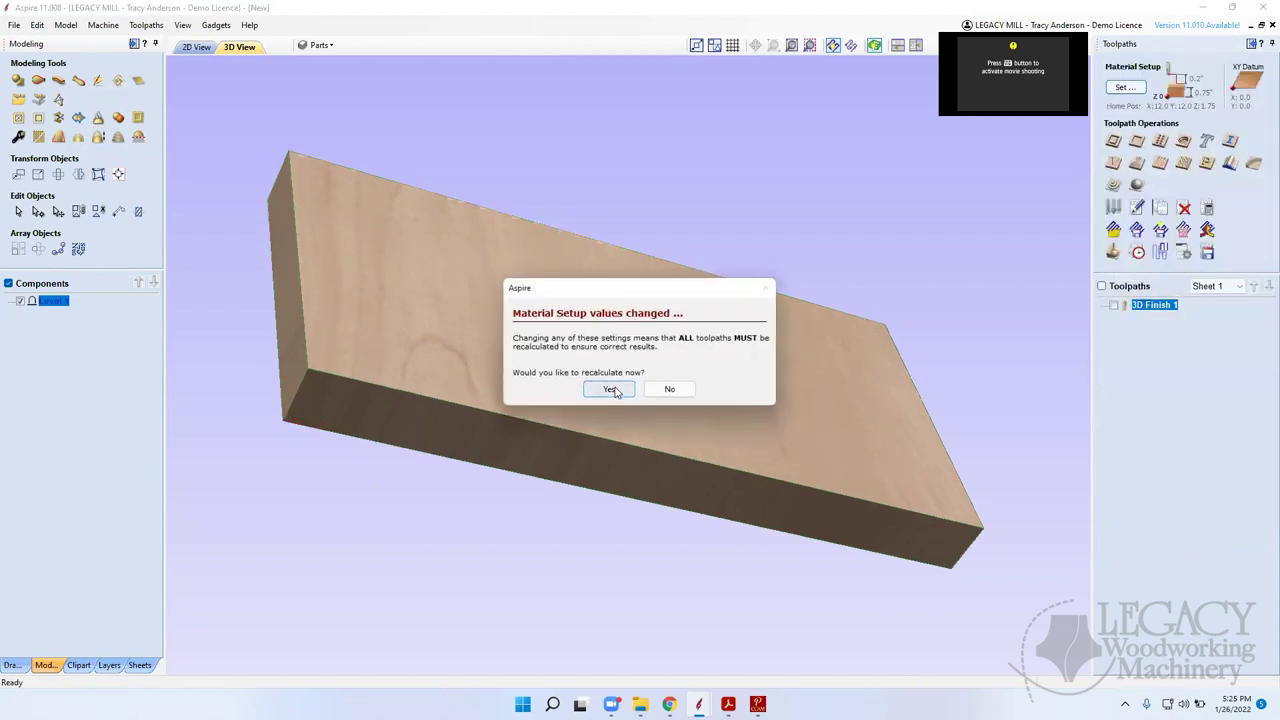
click(612, 389)
click(649, 381)
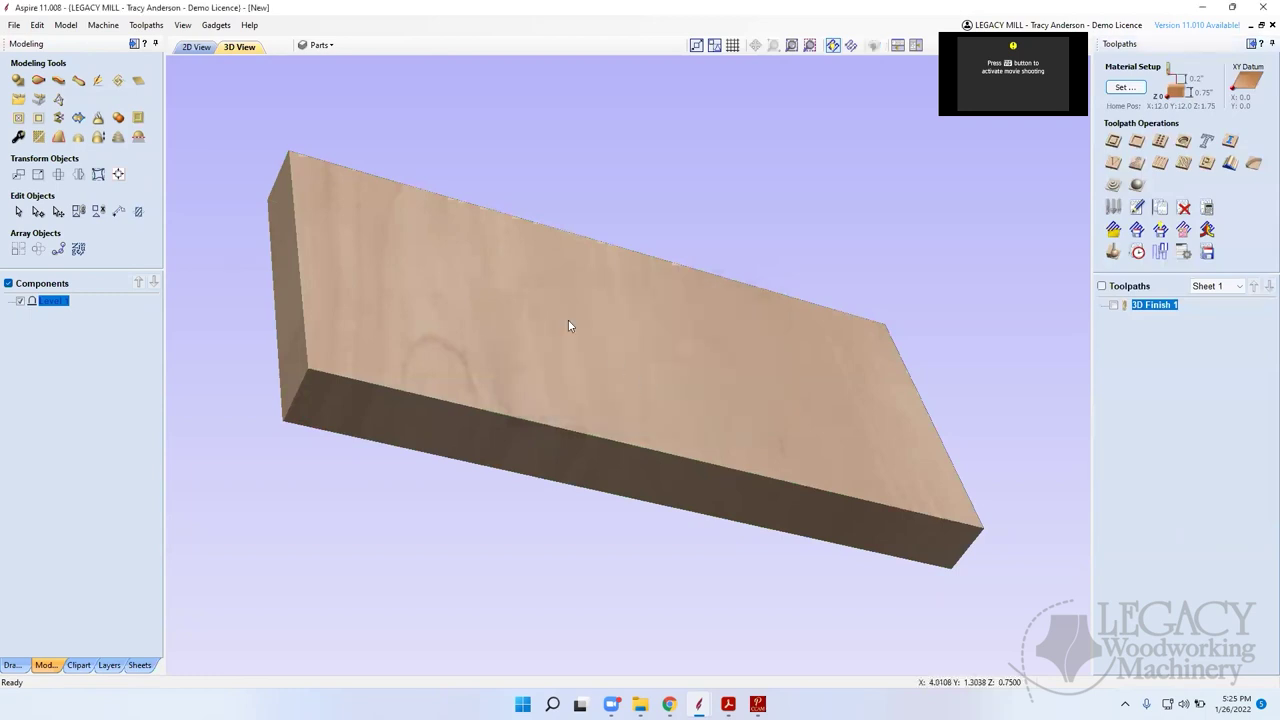
Select the arch vector in the 2D view and check its nodes in node editing mode
click(196, 47)
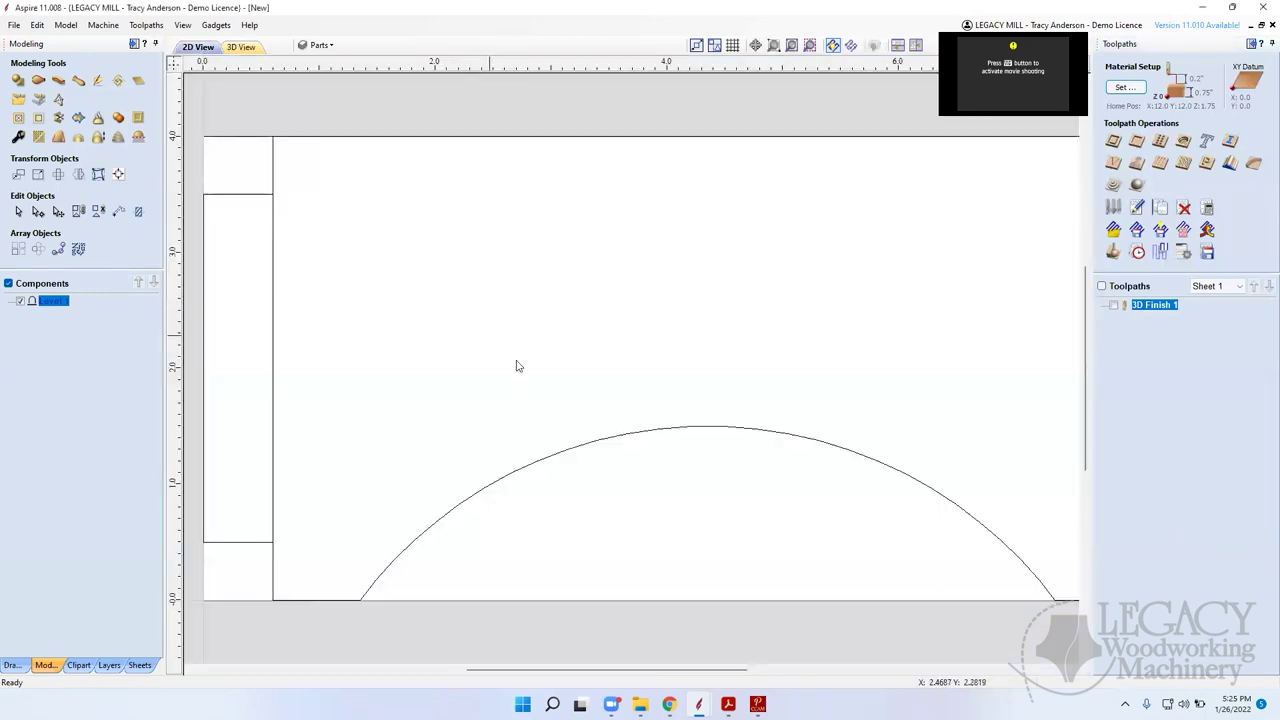
click(606, 443)
scroll(583, 397, down, 1)
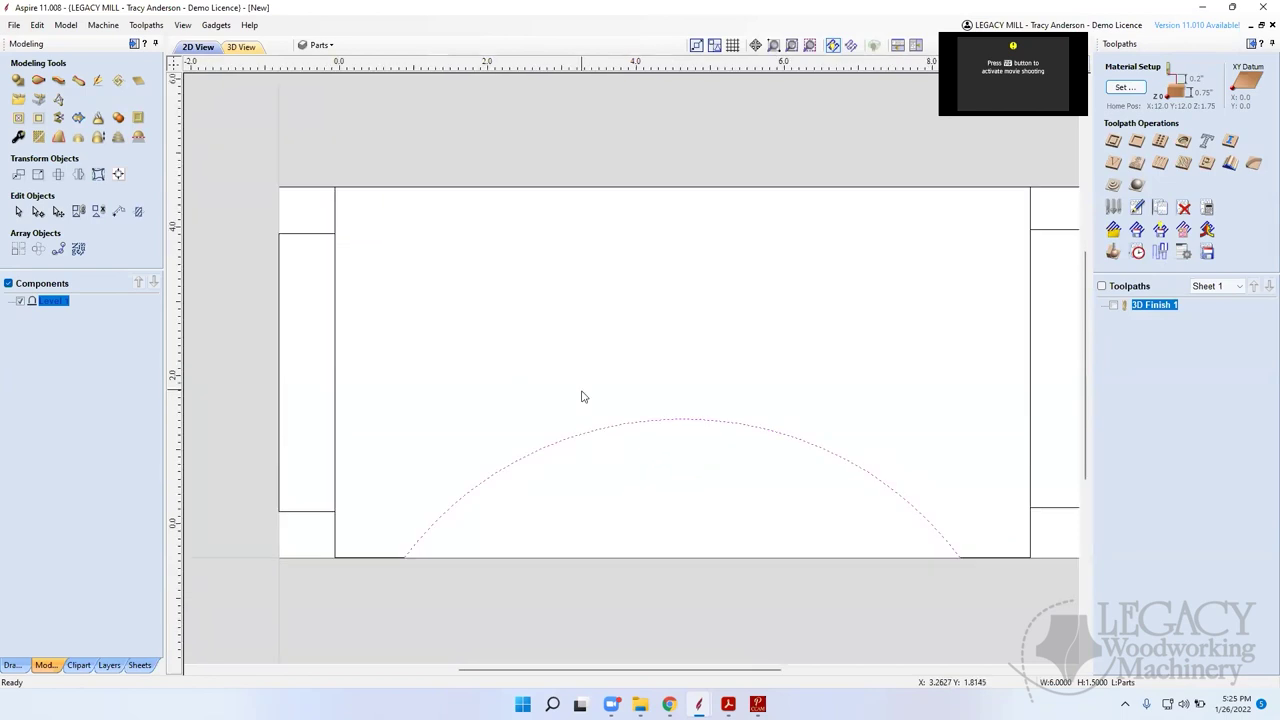
scroll(583, 397, down, 2)
key(n)
scroll(734, 446, up, 1)
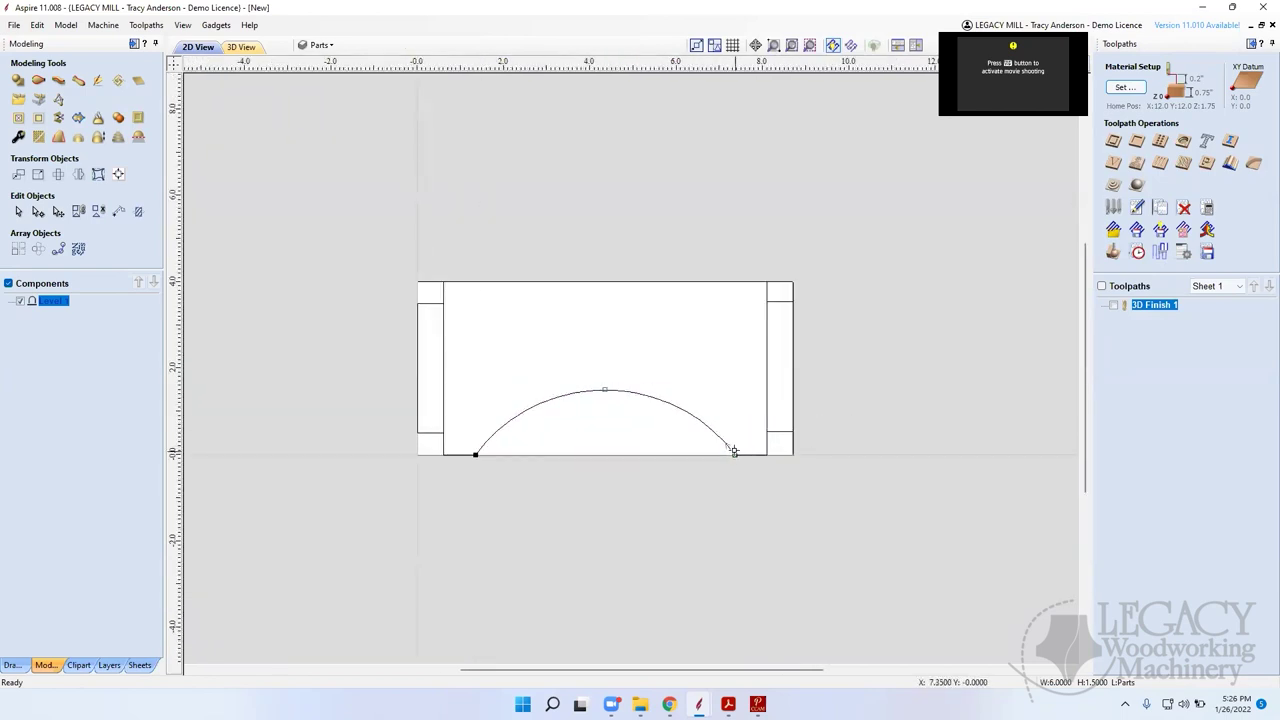
key(n)
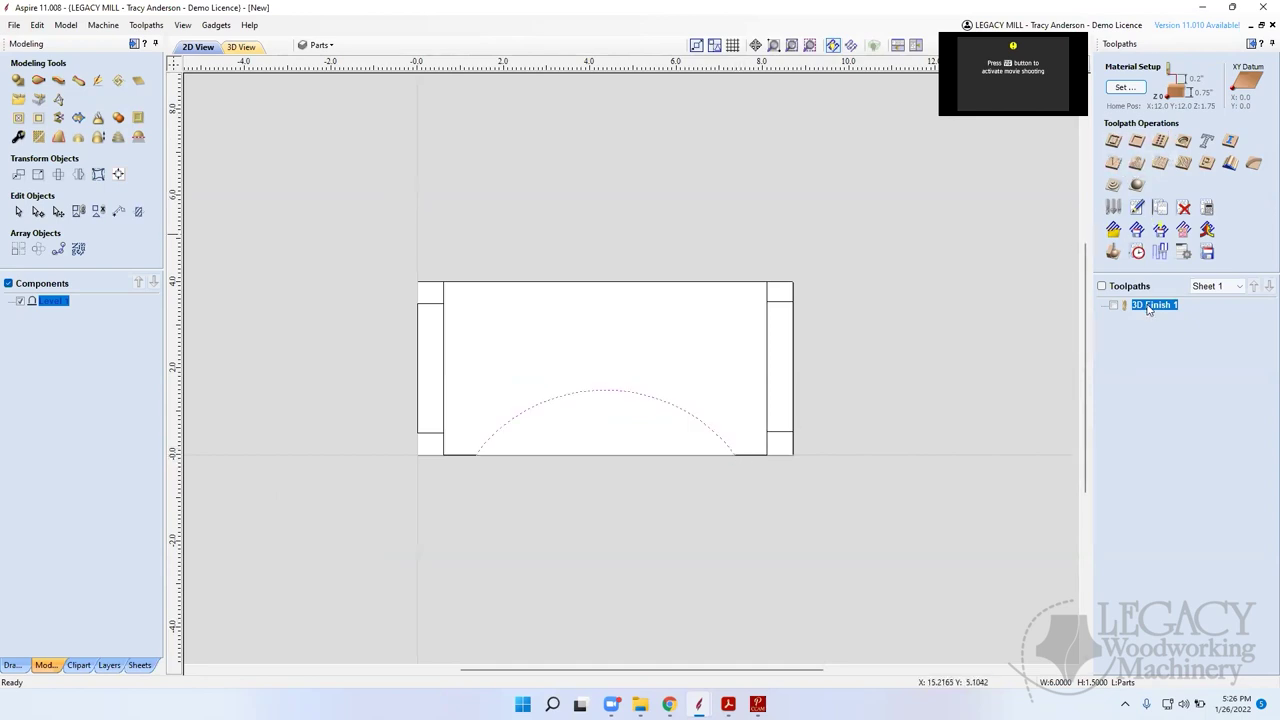
Delete the 3D Finish 1 toolpath and start a 2D profile toolpath on the arch with a .76 inch cut depth
click(1183, 207)
click(612, 360)
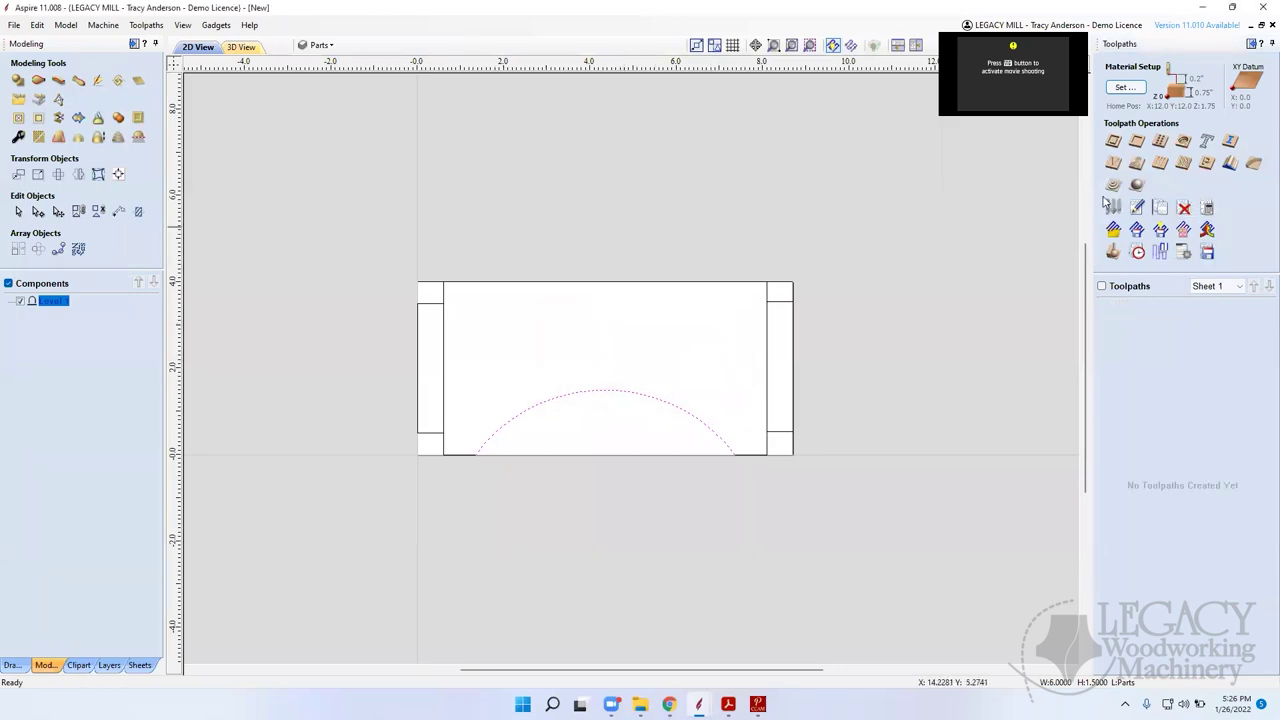
click(1112, 143)
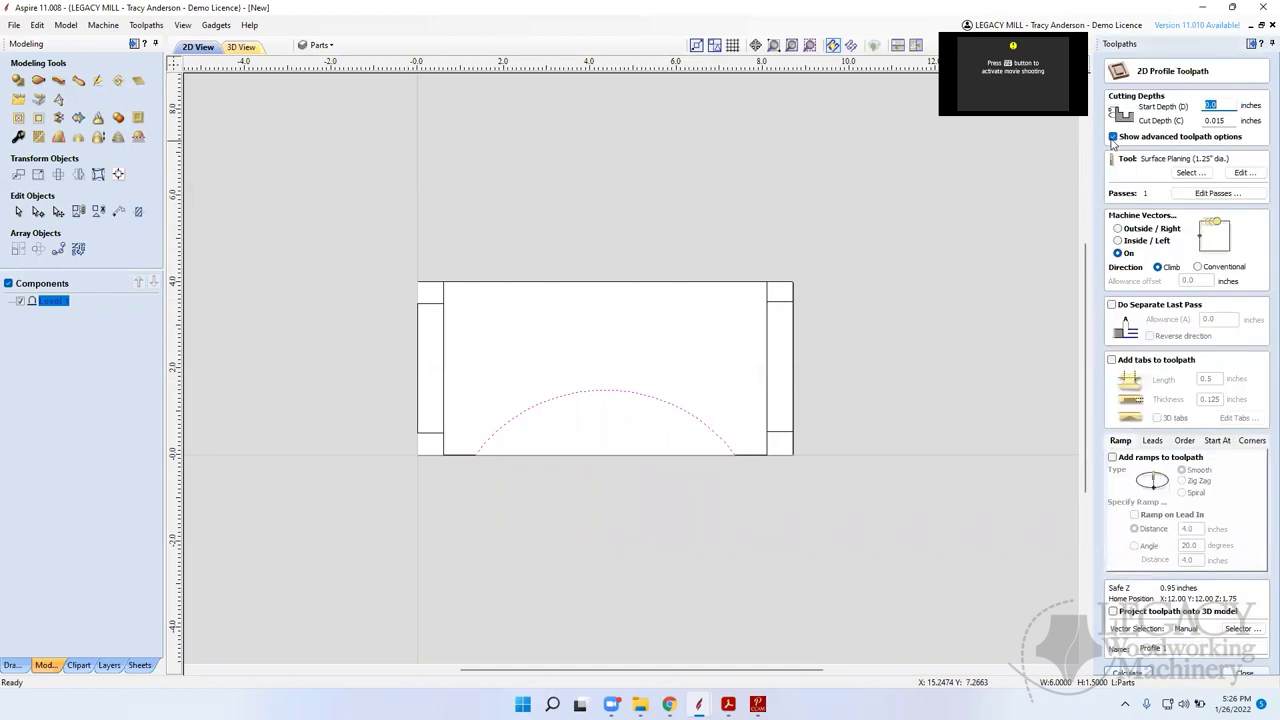
click(1232, 120)
text(.76)
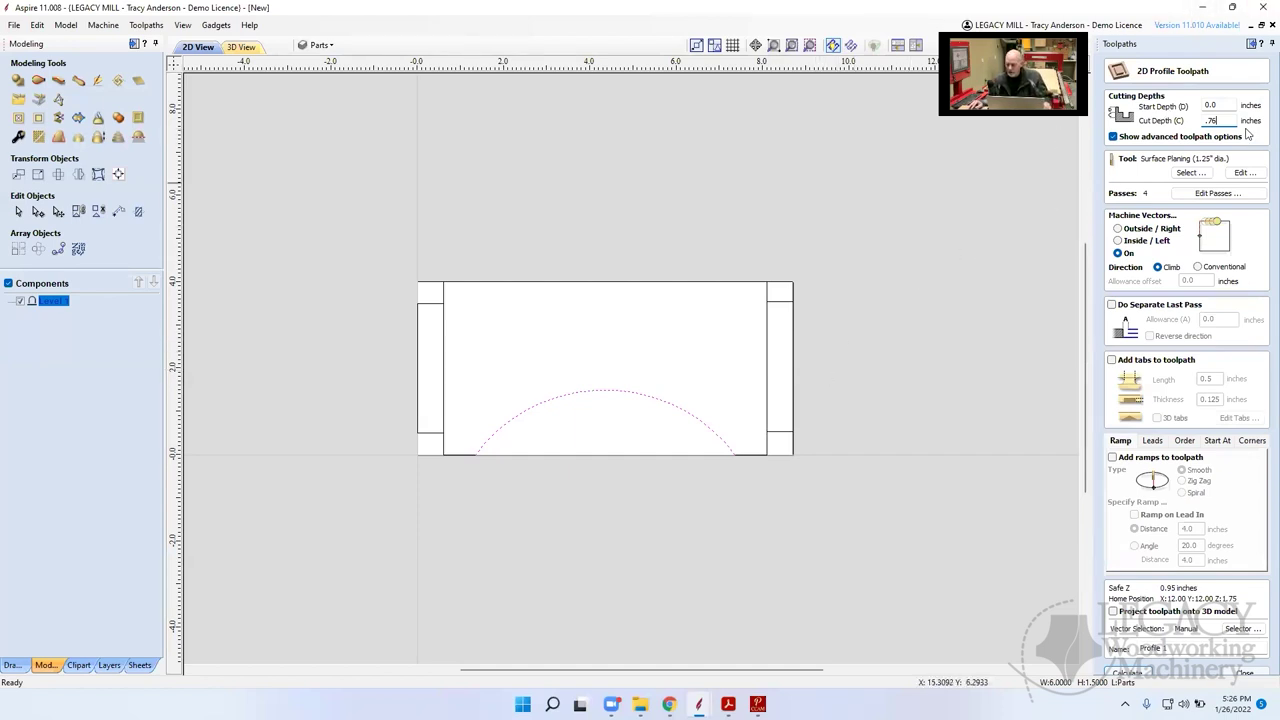
double_click(1213, 120)
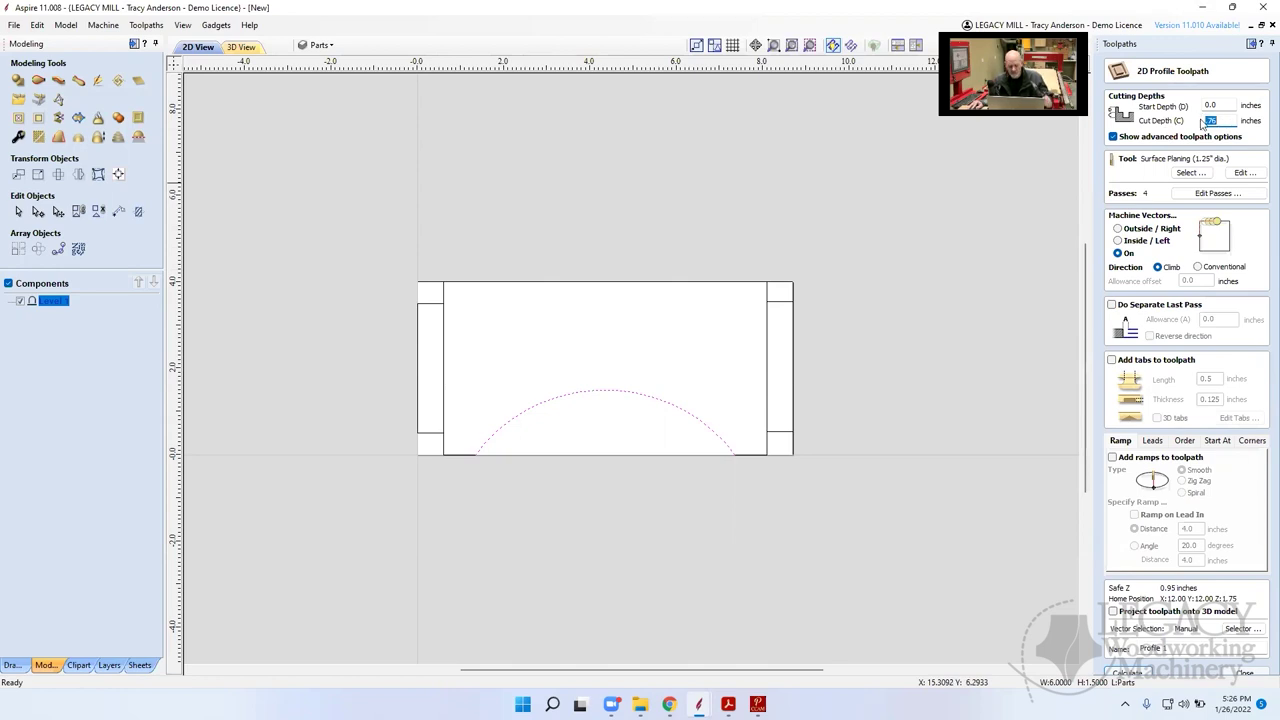
Choose the down spiral End Mill (1/4" dia. - 3/4" cut length) as the profile toolpath's tool
click(1194, 175)
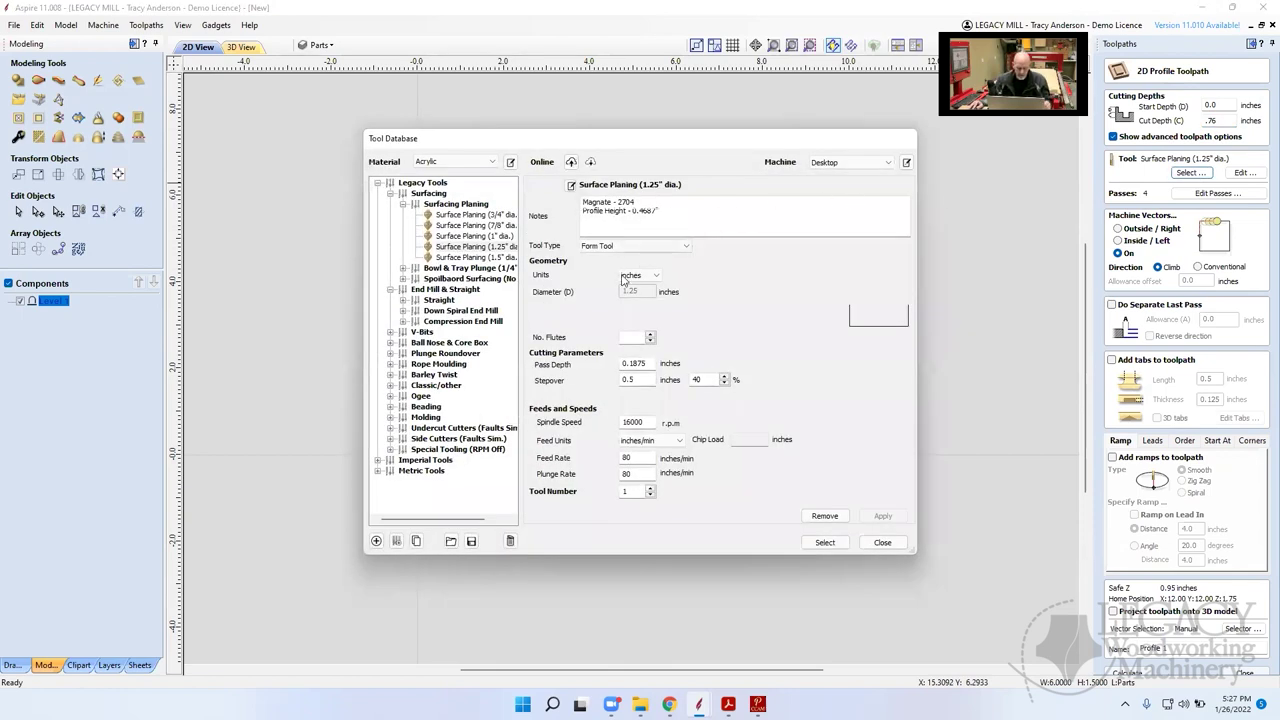
click(403, 311)
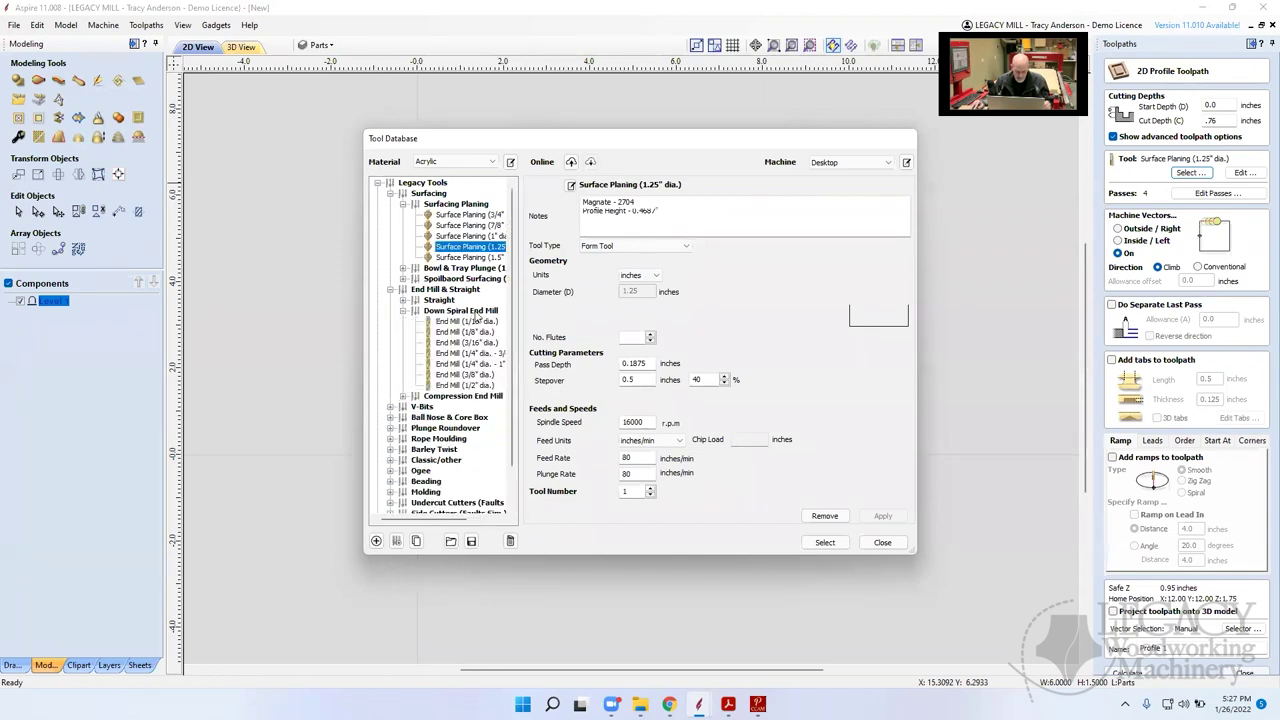
click(474, 353)
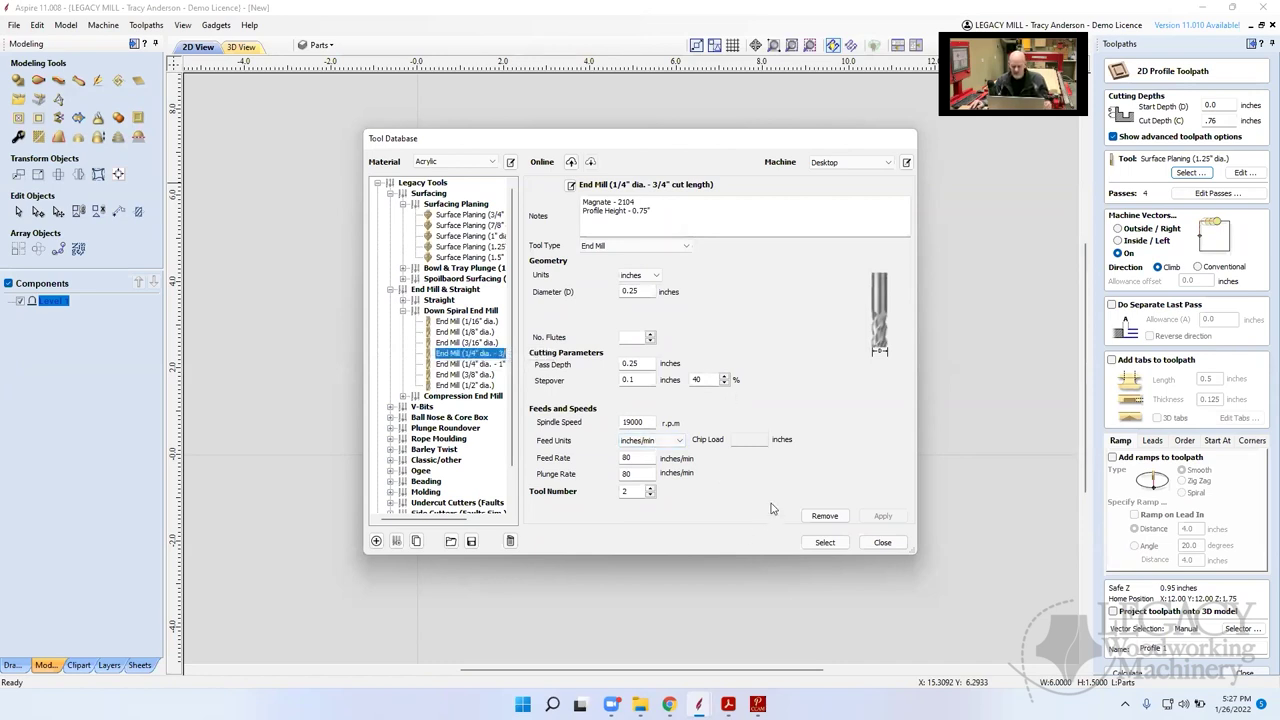
click(646, 457)
drag(646, 457, 588, 457)
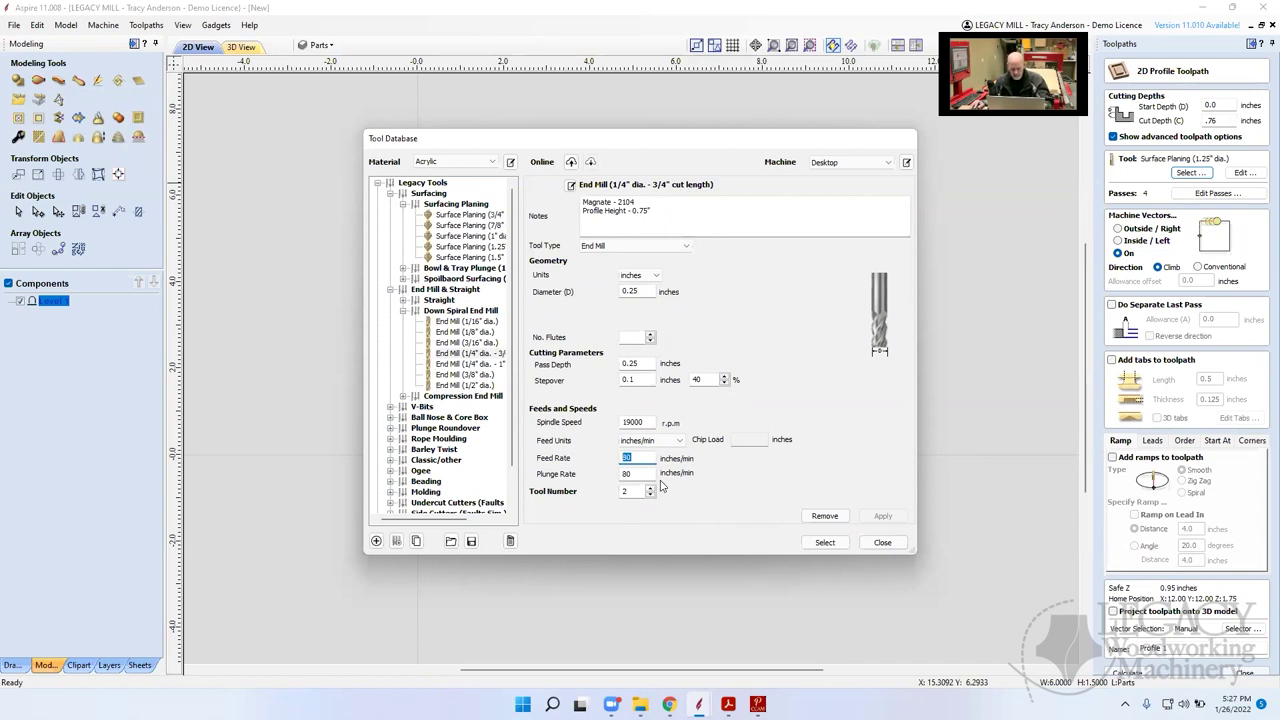
click(825, 542)
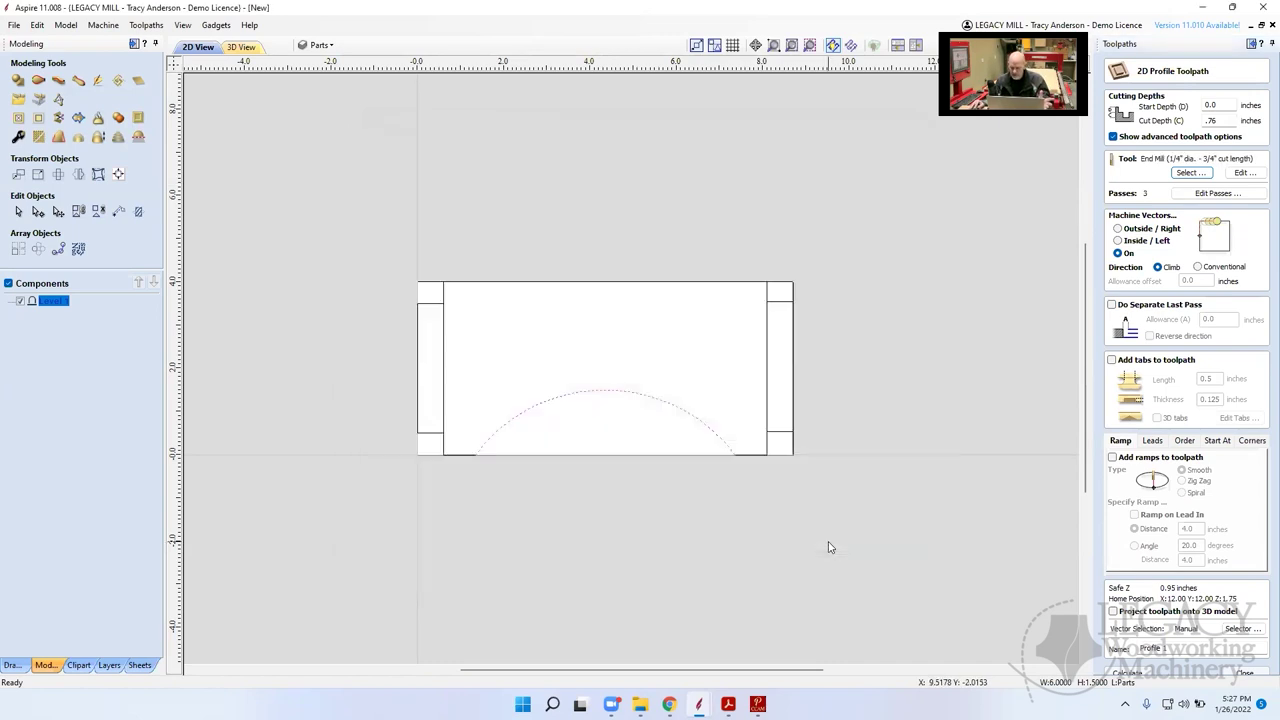
Edit the end mill to 2 flutes, 16000 r.p.m. spindle speed, 150 inches/min feed rate and 40 inches/min plunge rate
click(1245, 173)
drag(566, 451, 524, 450)
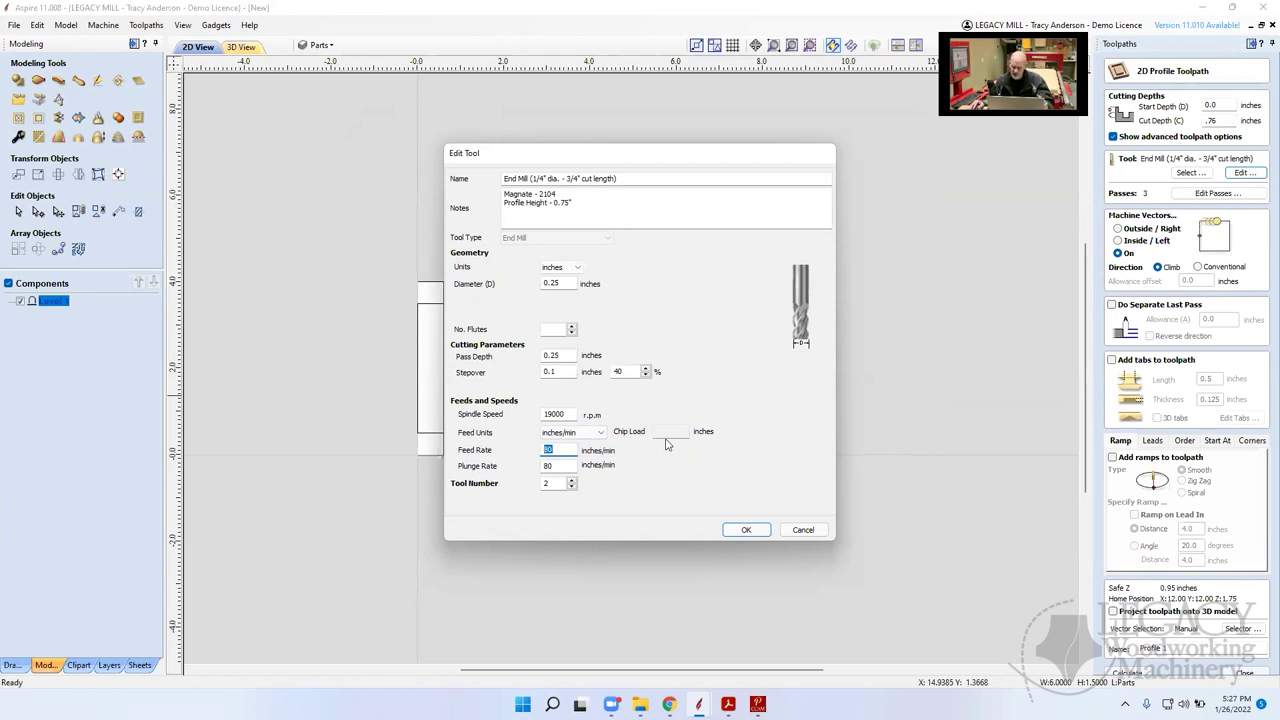
text(150)
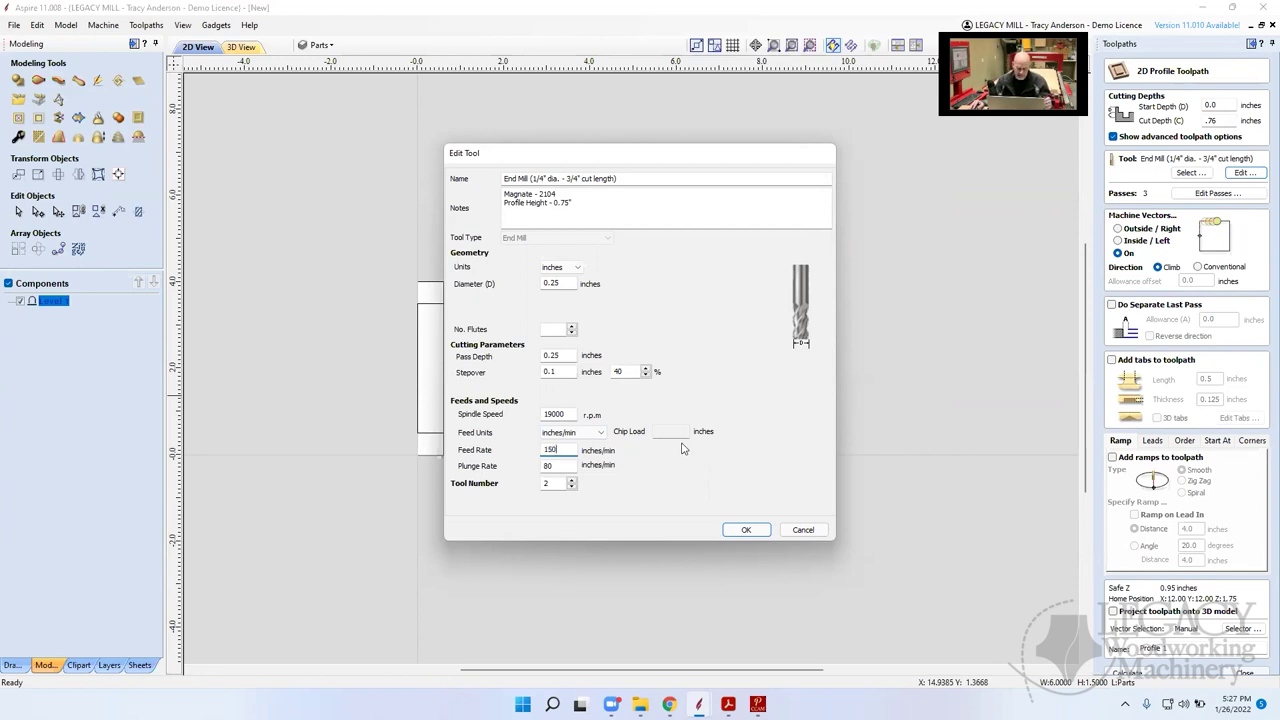
double_click(562, 466)
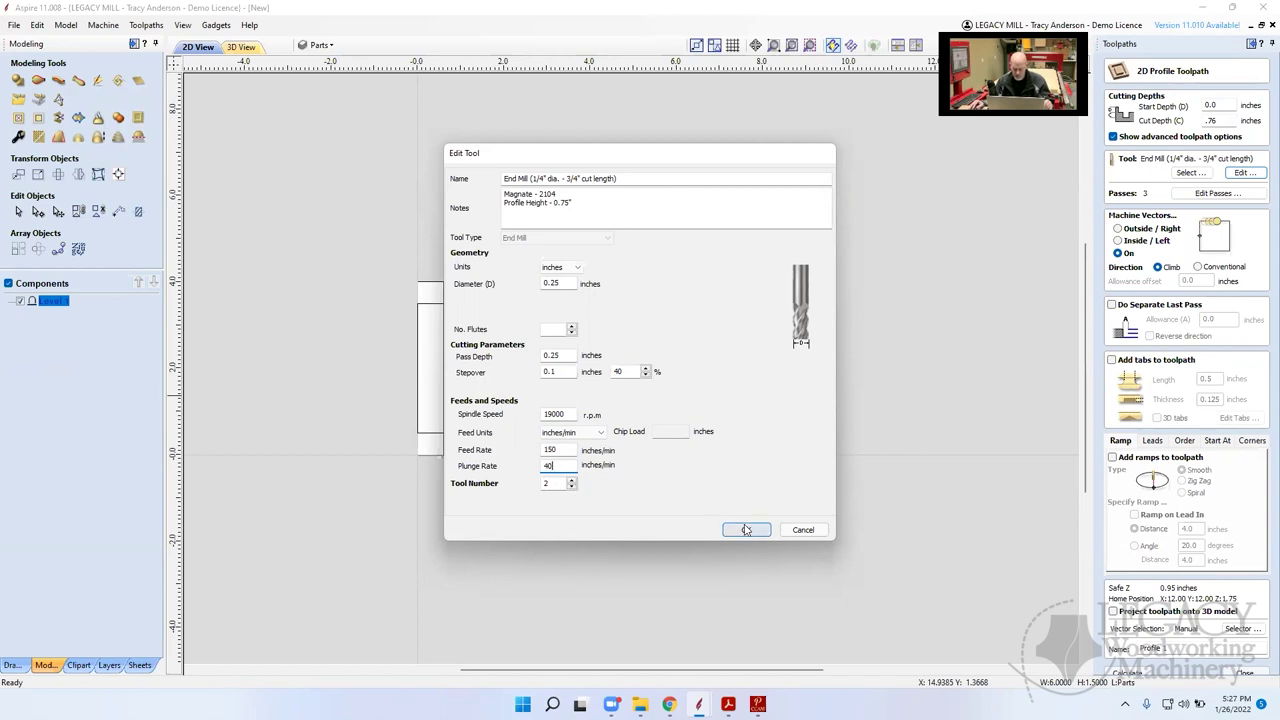
click(572, 327)
click(572, 328)
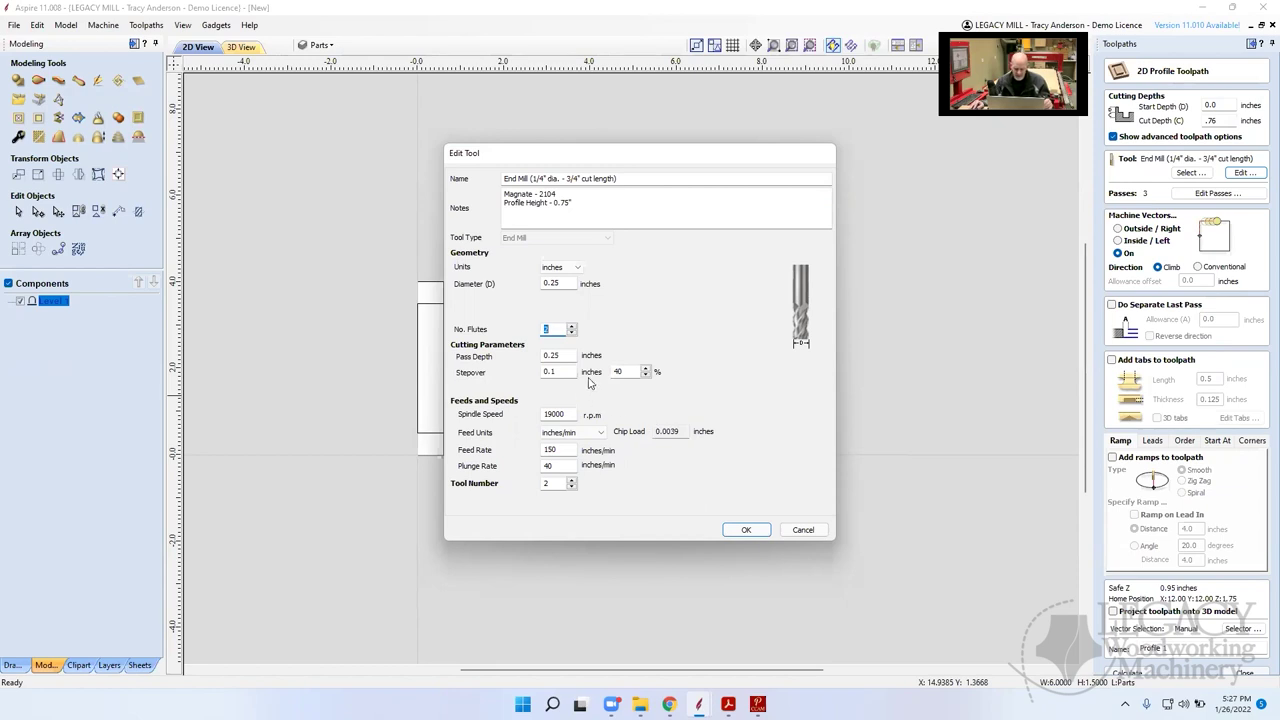
double_click(573, 414)
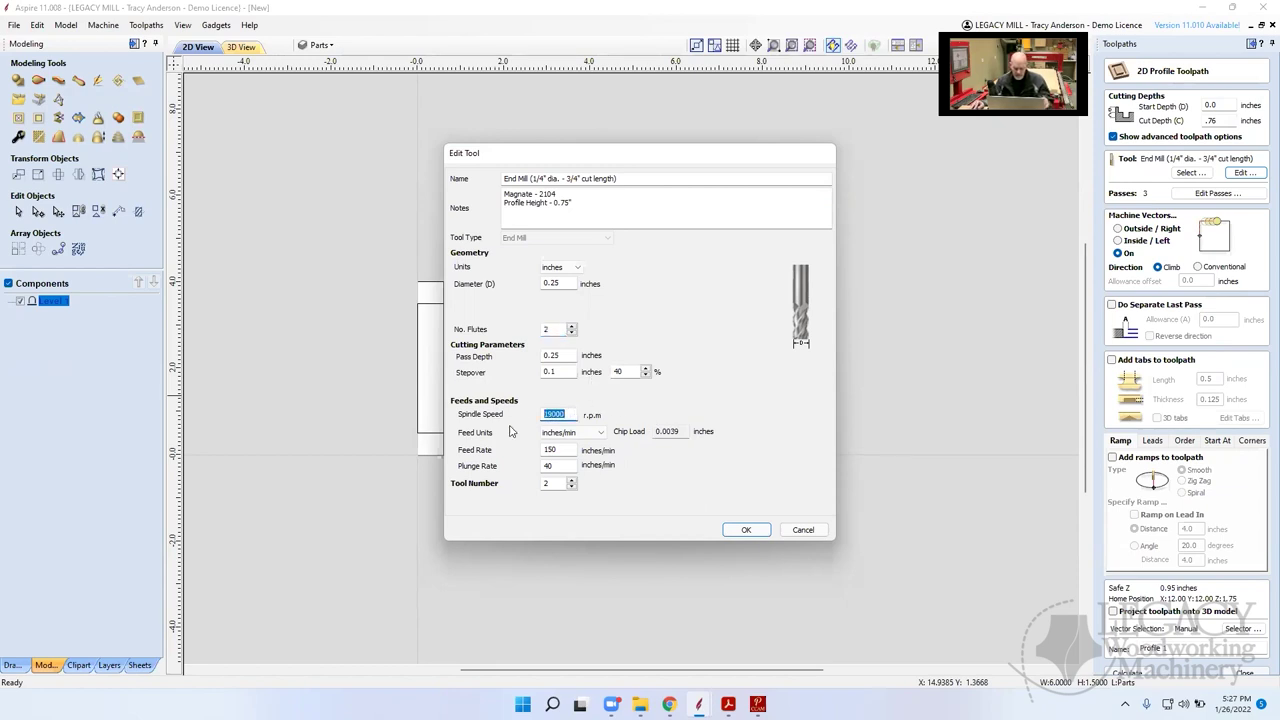
text(16)
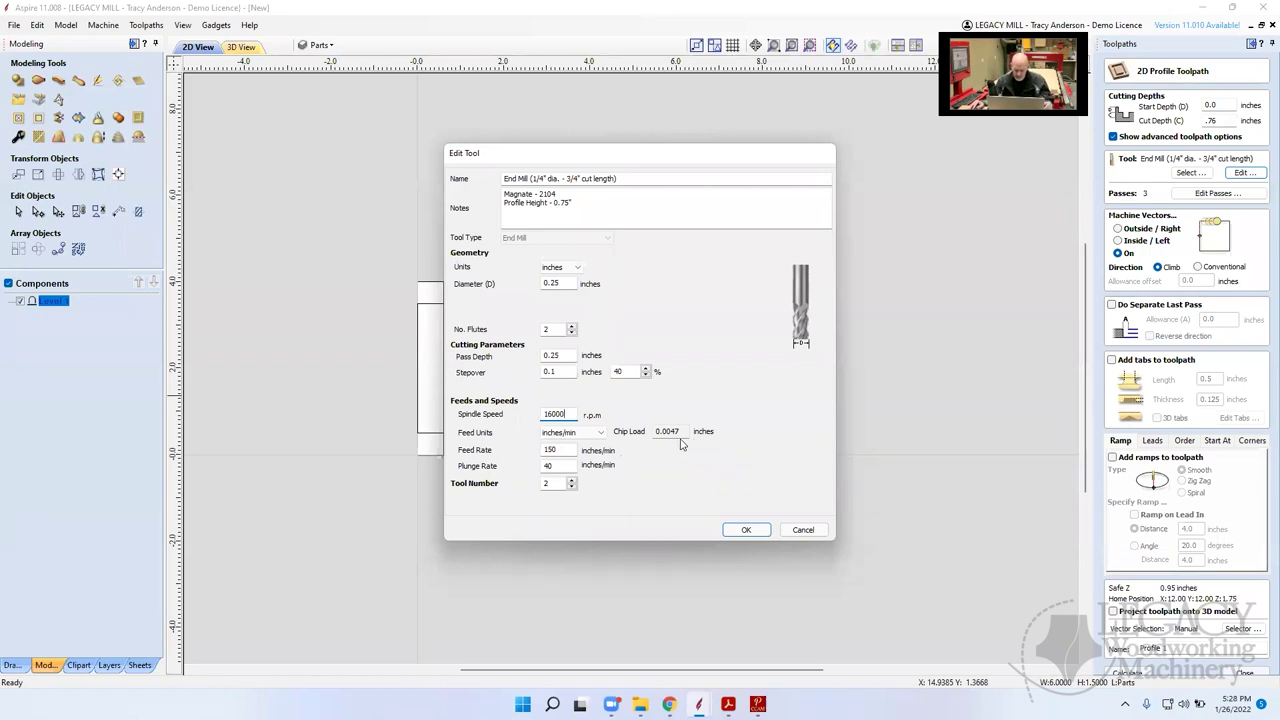
click(748, 530)
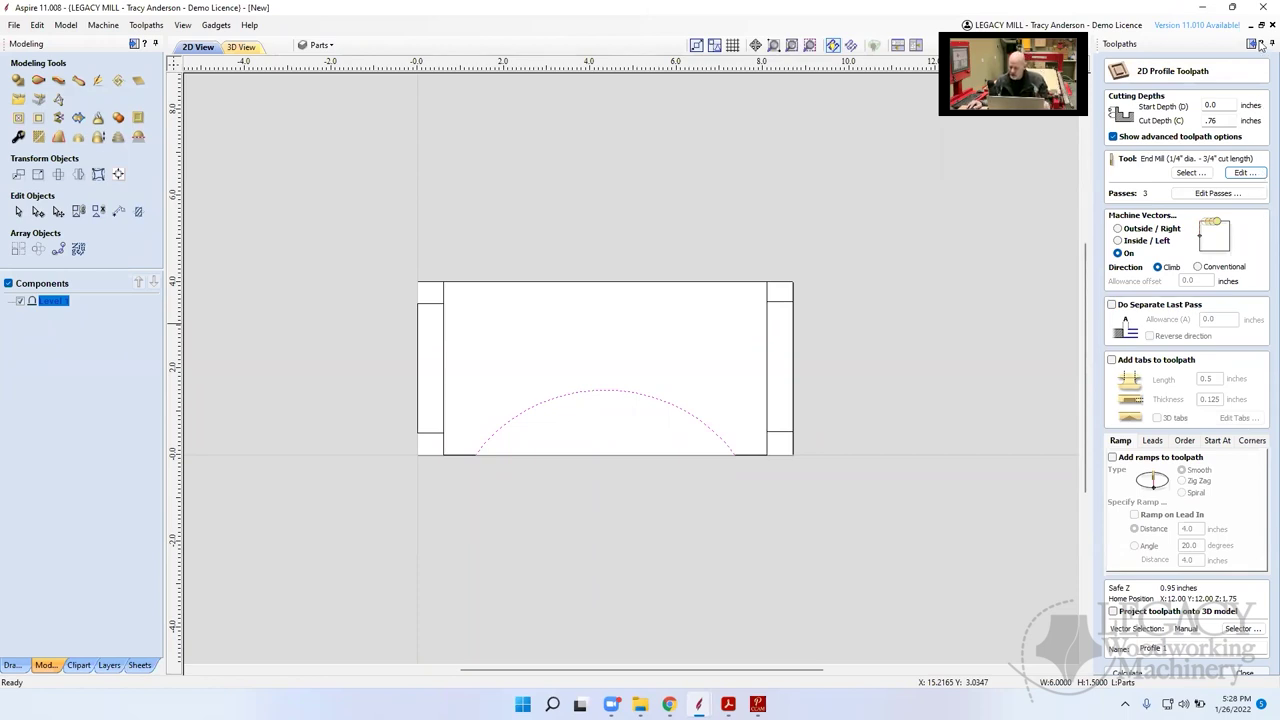
Set the profile toolpath's number of passes to 2
click(1222, 193)
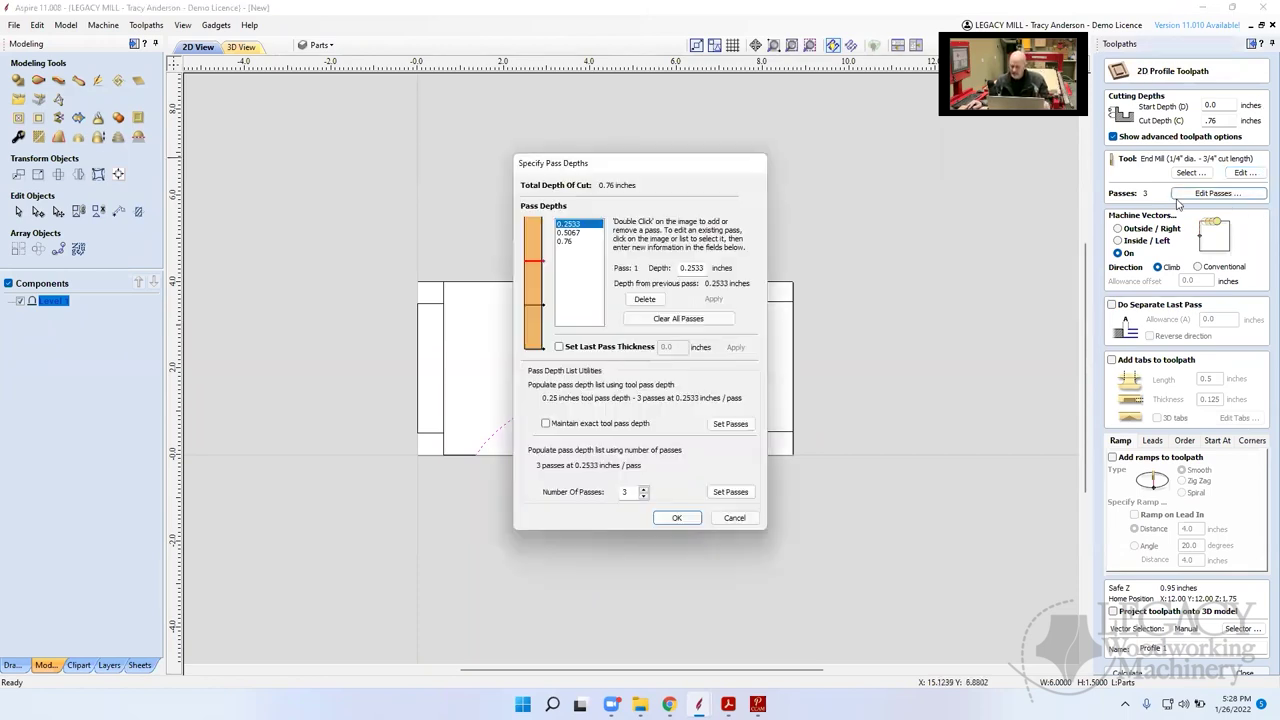
click(644, 497)
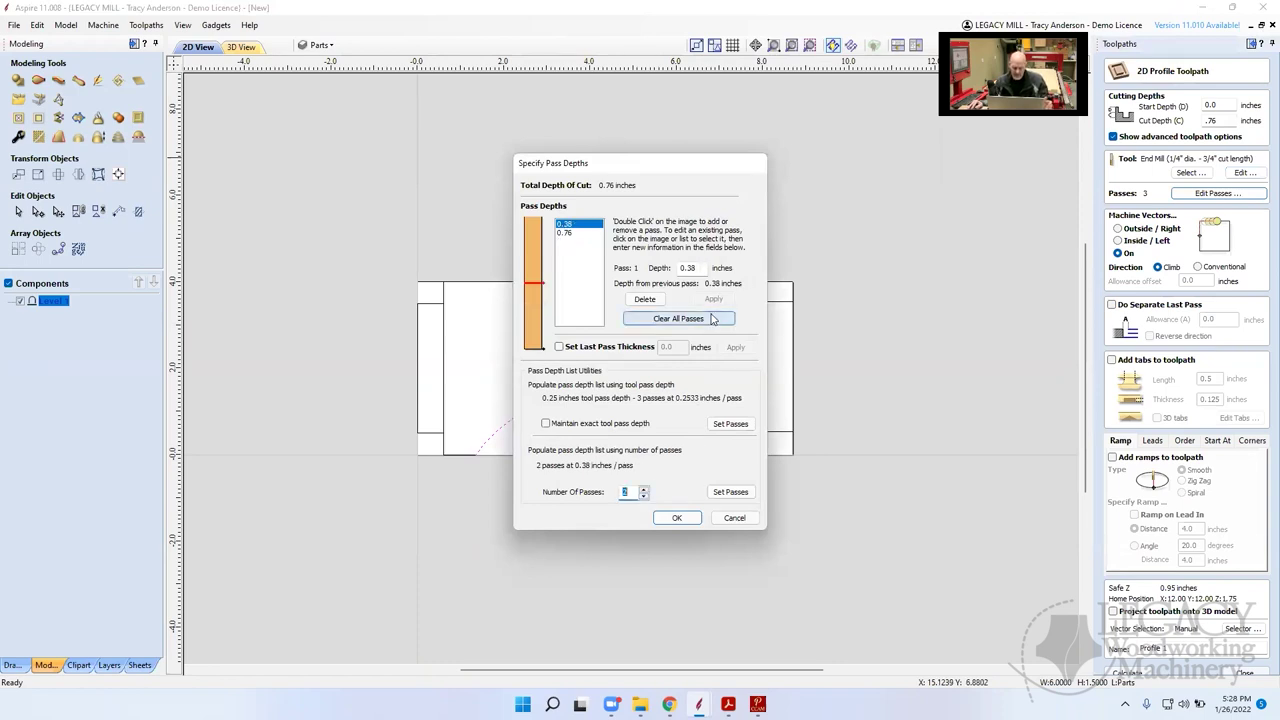
click(676, 517)
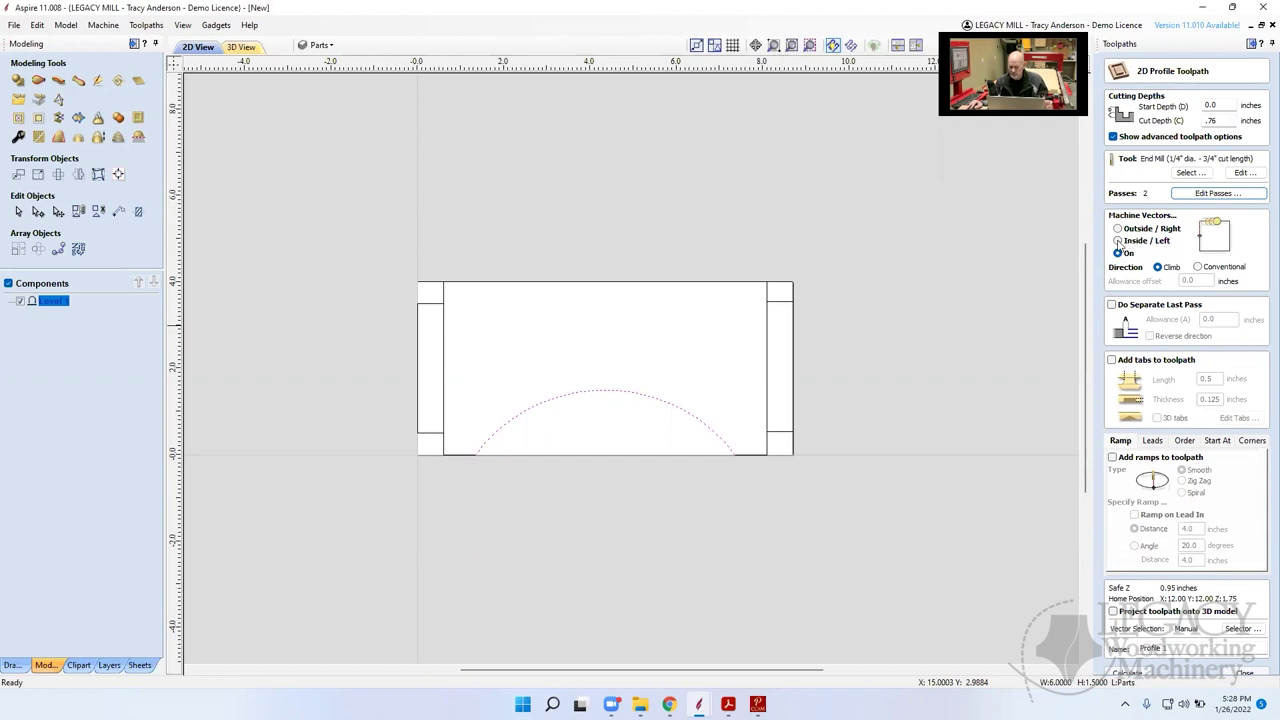
Machine the arch vector on the Inside / Left and add a separate last pass with a 0.015 inch allowance
click(1118, 241)
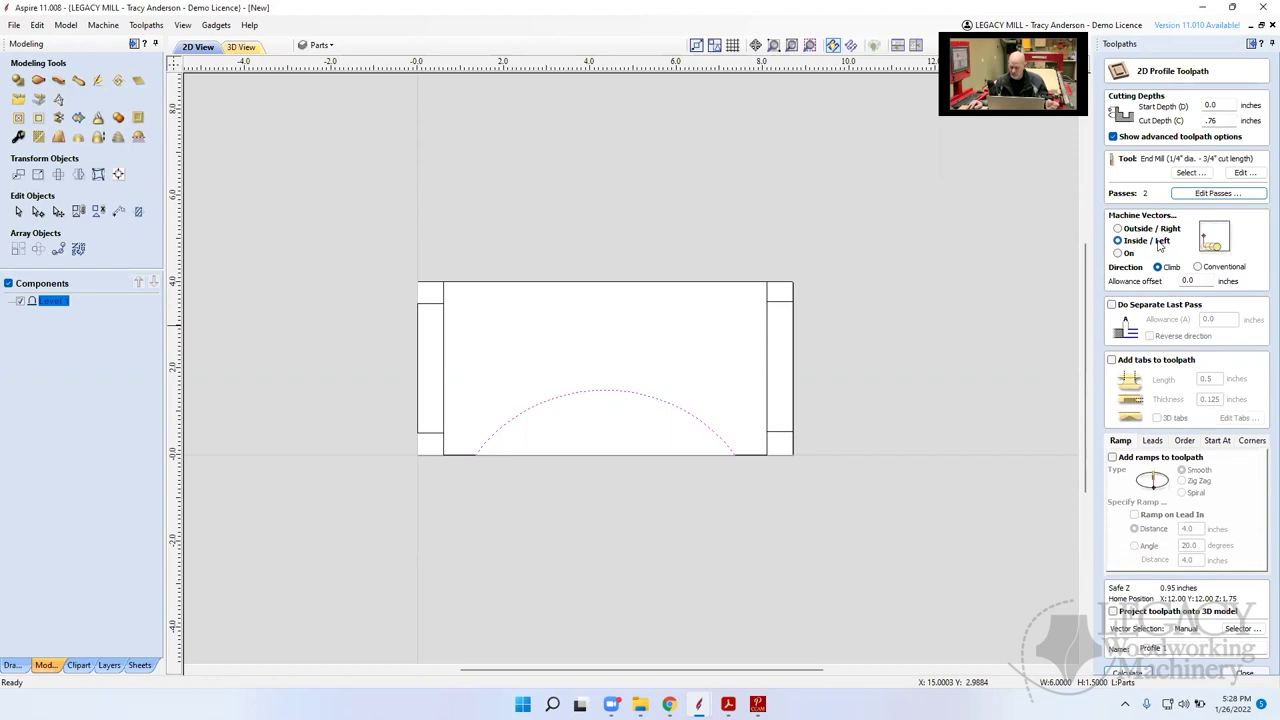
click(1112, 305)
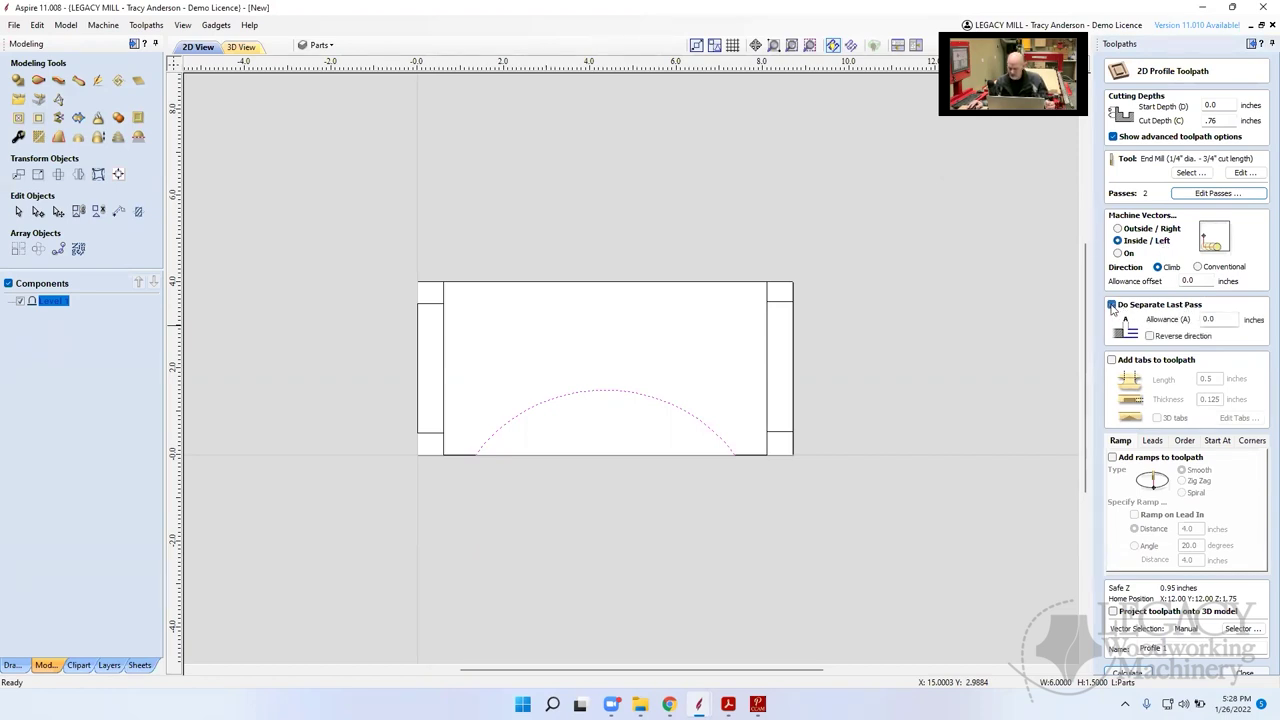
click(1218, 319)
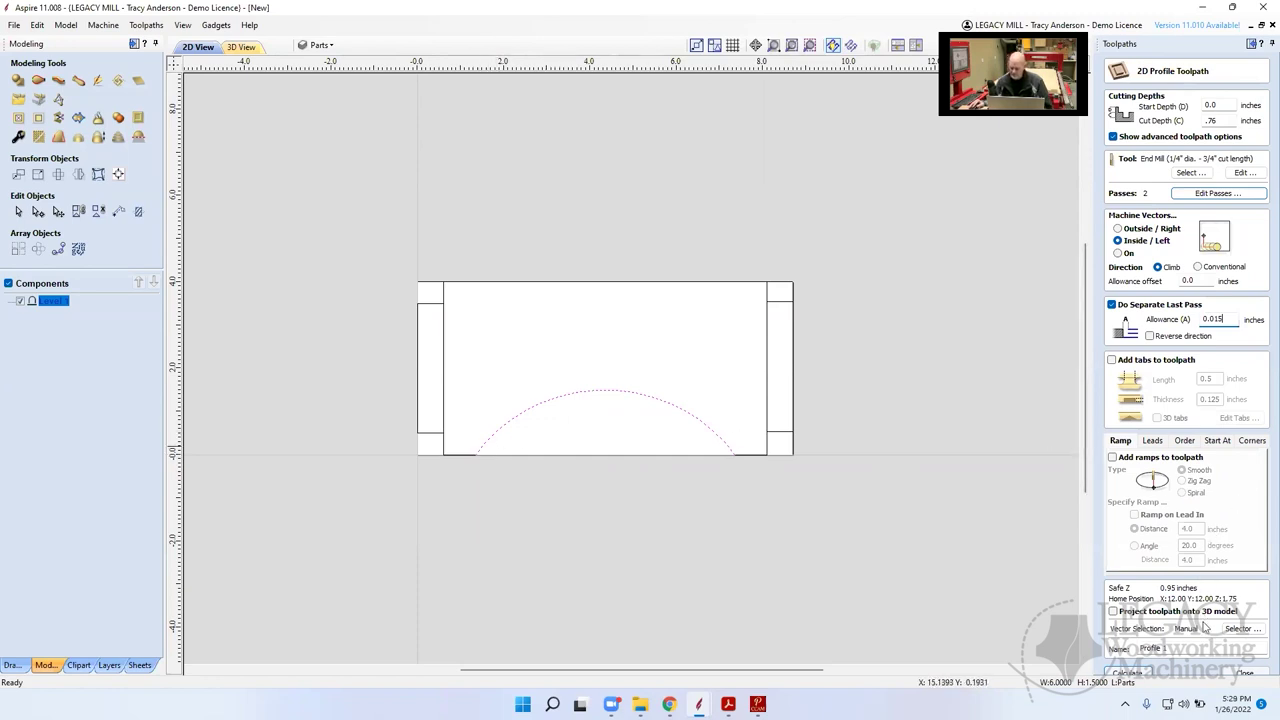
Name the profile toolpath Display Table Arch and calculate it, accepting the cut through the material
drag(1188, 648, 1088, 642)
text(Display Table Arch)
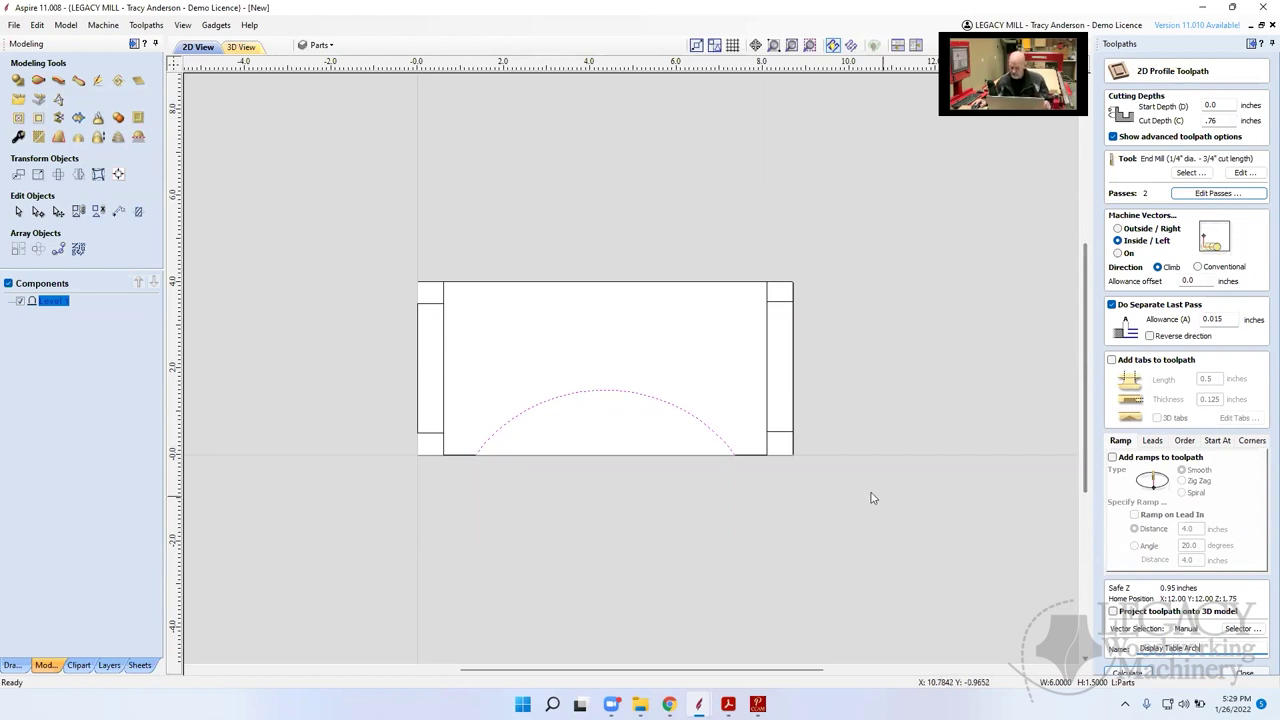
click(1112, 672)
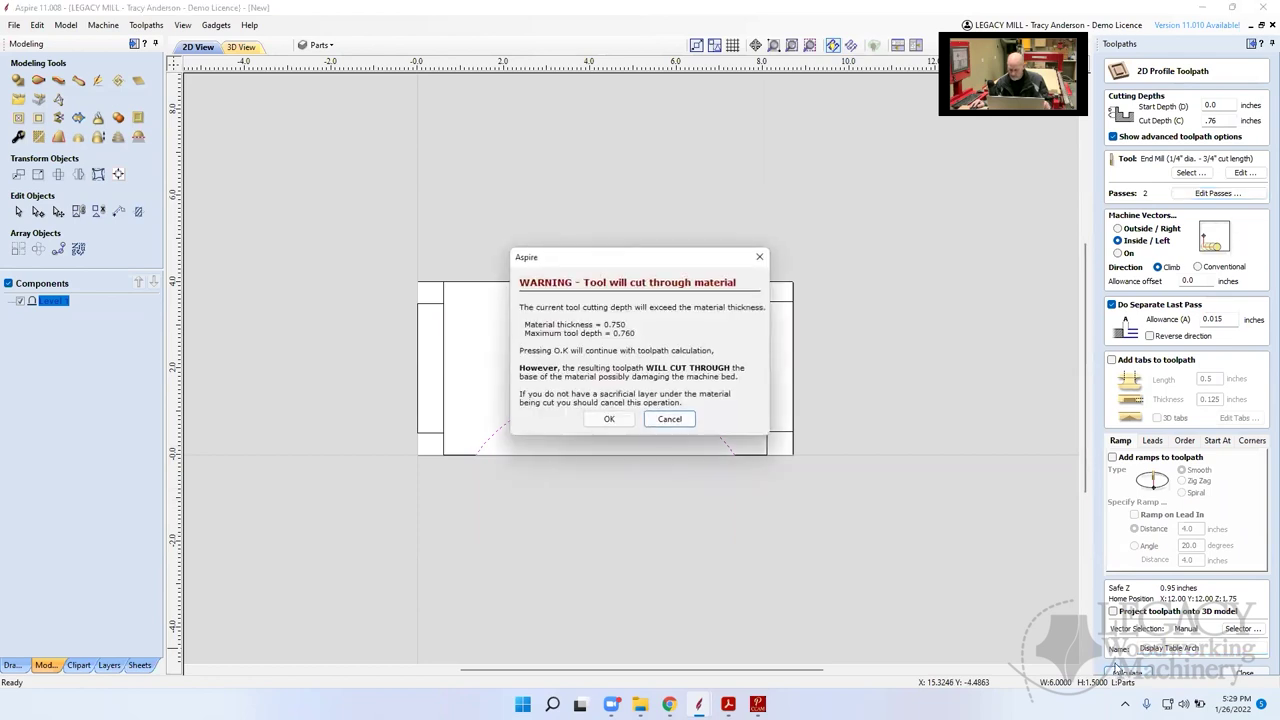
click(610, 418)
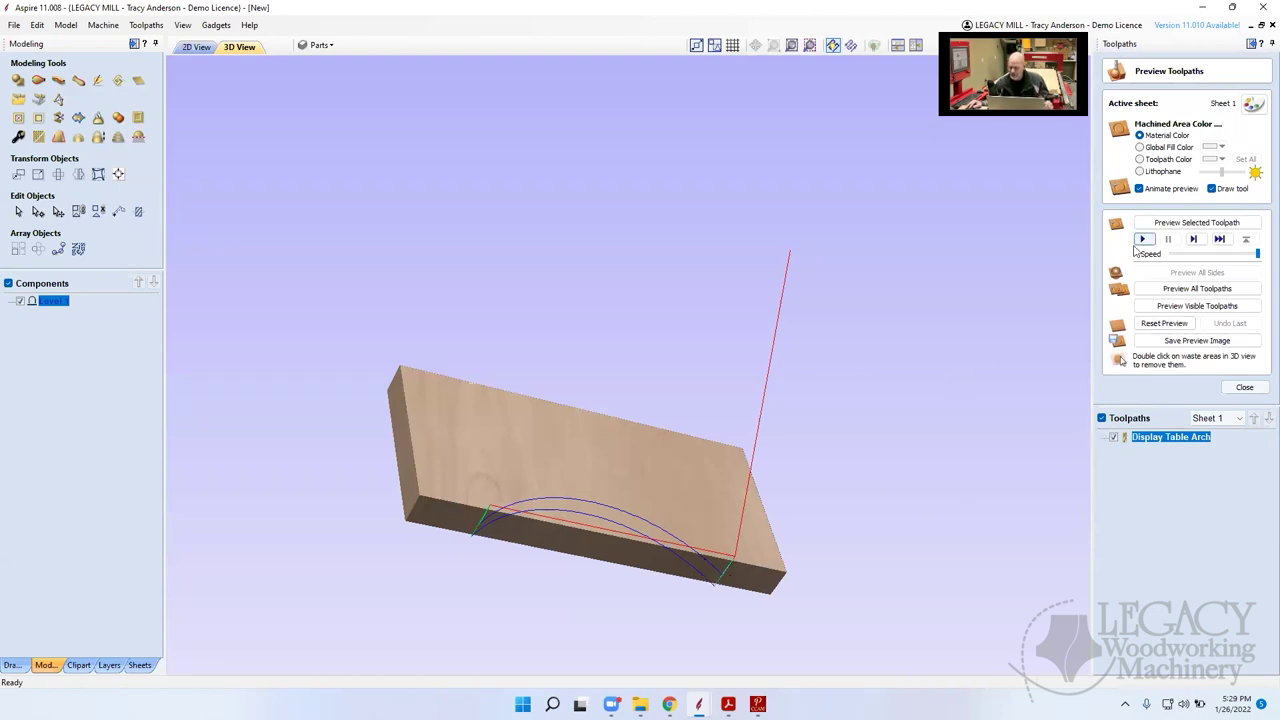
Preview the Display Table Arch toolpath in 3D, remove the waste piece under the arch and close the preview
click(1180, 223)
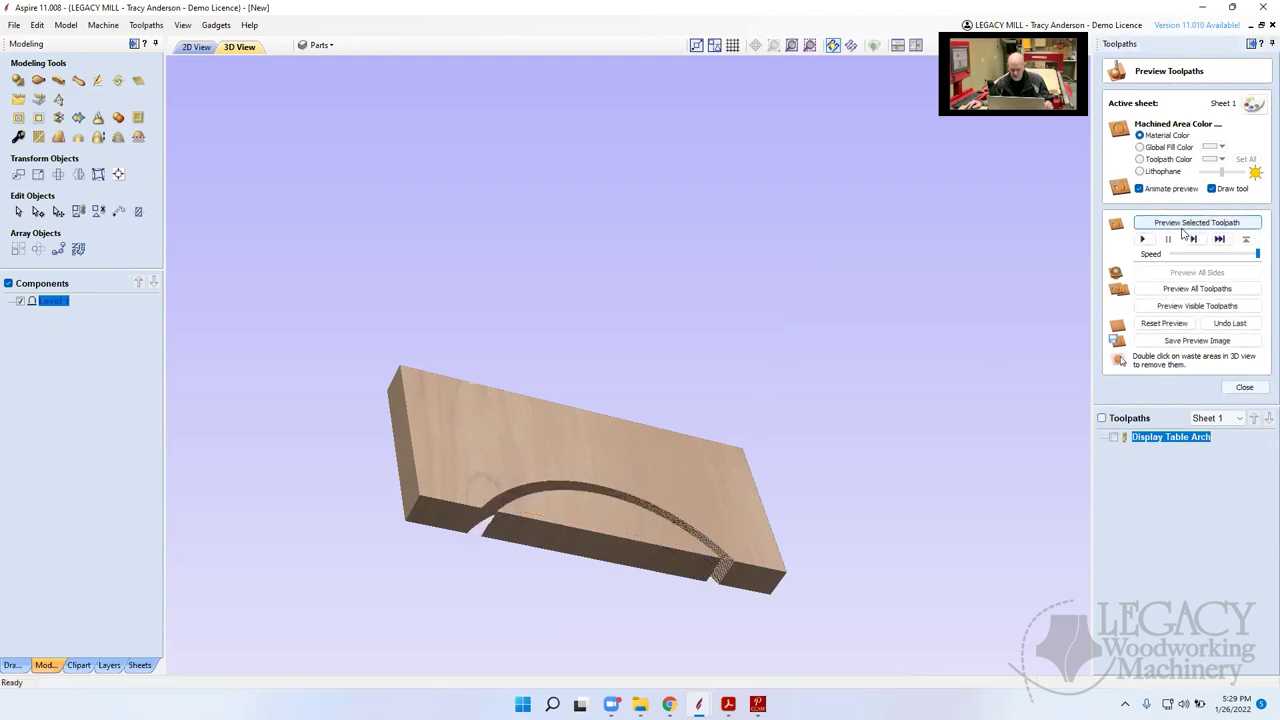
double_click(608, 531)
mouse_move(528, 498)
mouse_down()
mouse_move(500, 517)
mouse_move(532, 482)
mouse_up()
click(1244, 387)
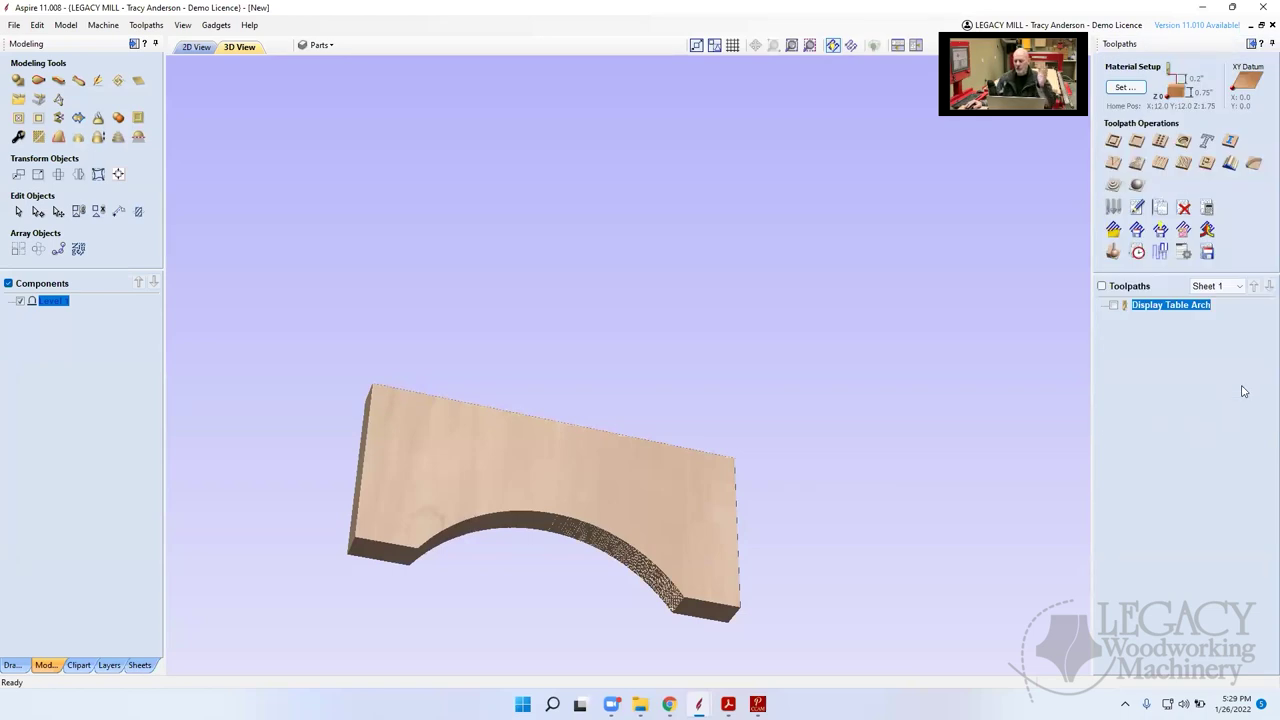
Save the visible Display Table Arch toolpath to the Desktop with the Legacy 3 Axis DELTA (inch) (*.nc) post processor
click(1102, 287)
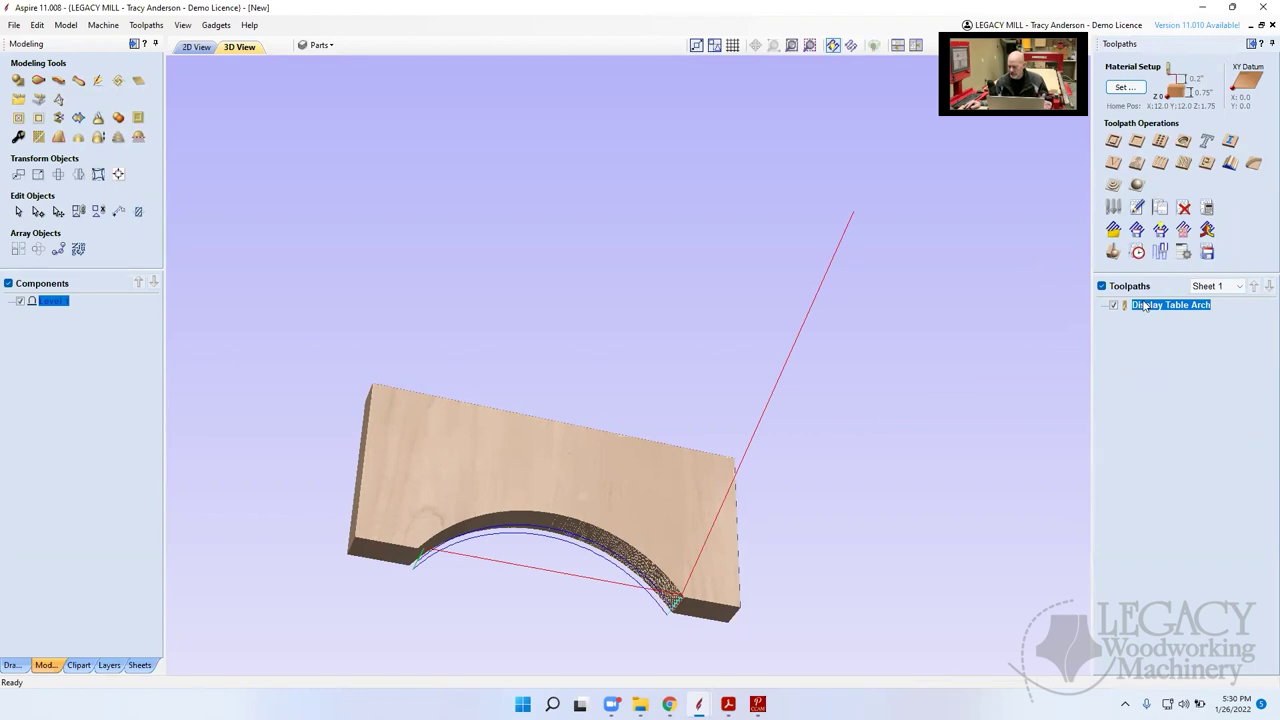
click(1208, 253)
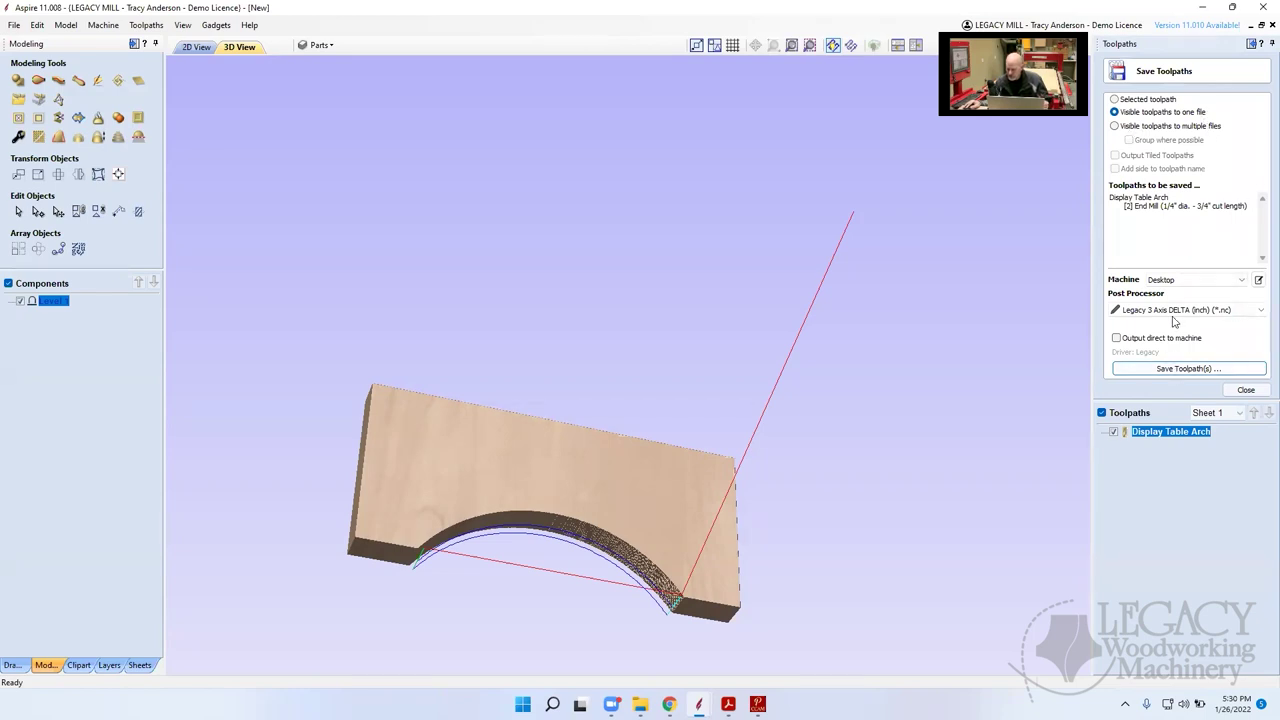
click(1261, 313)
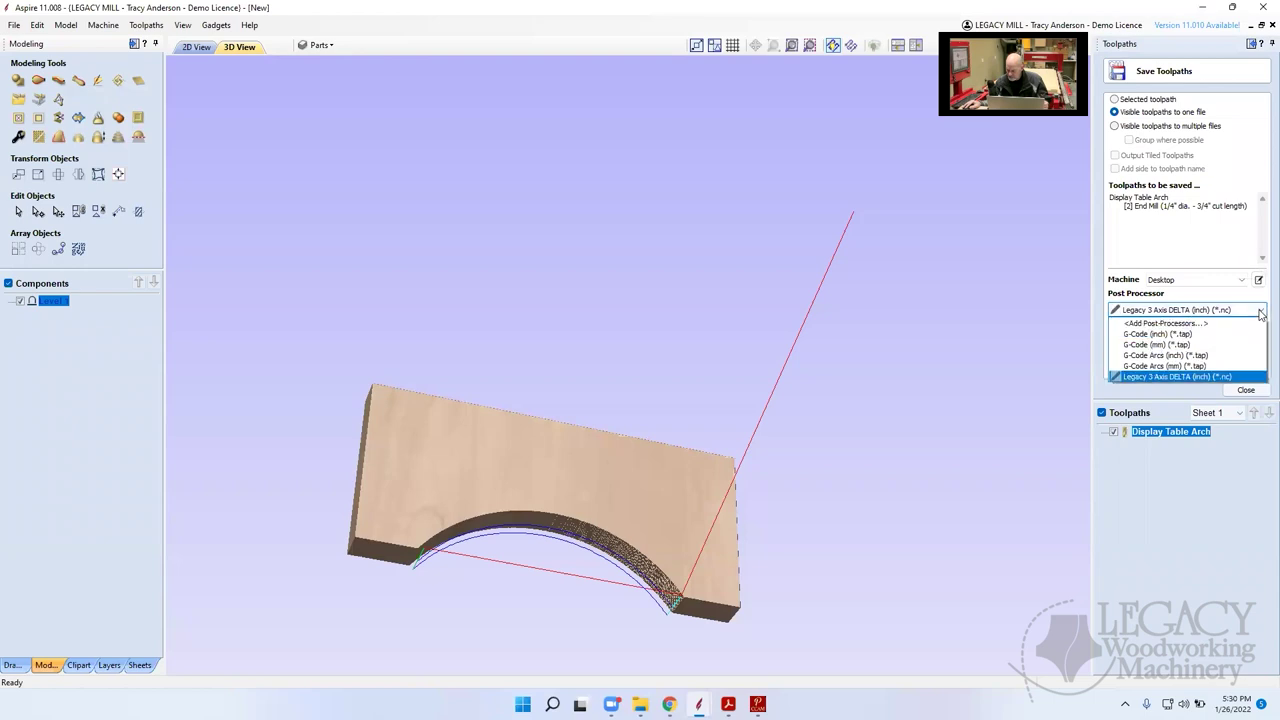
click(1175, 378)
click(1185, 369)
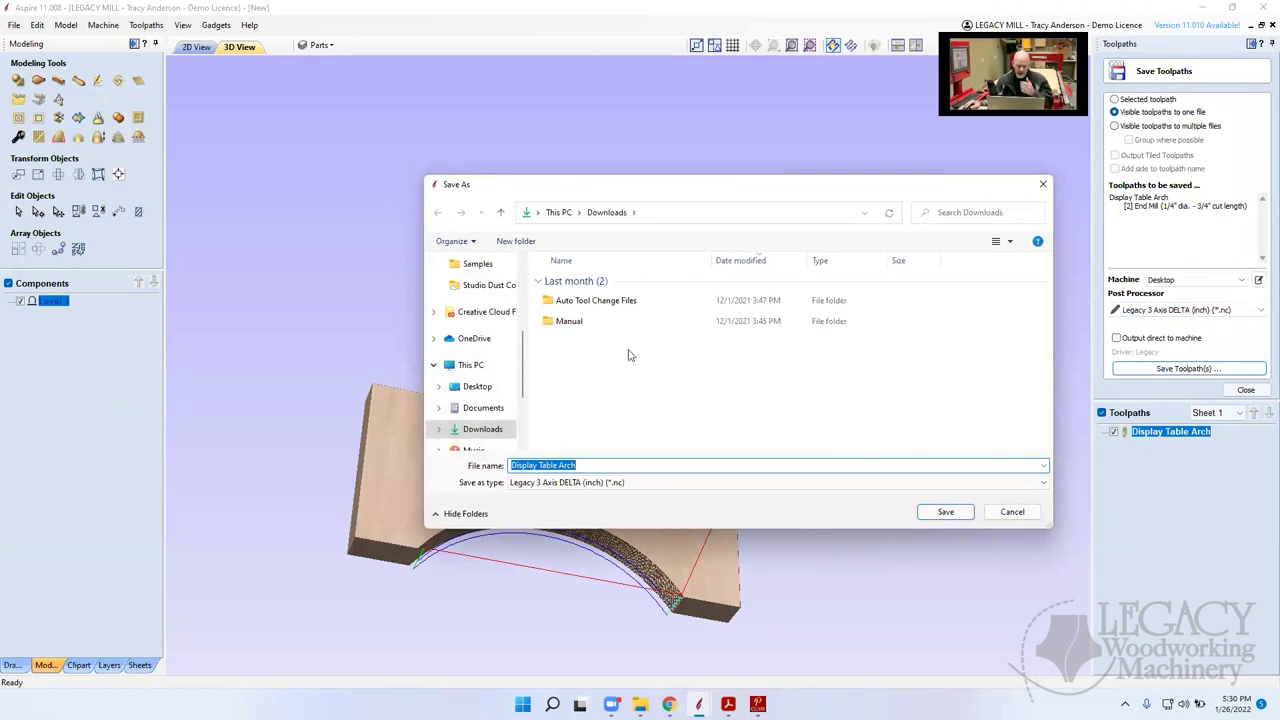
click(477, 388)
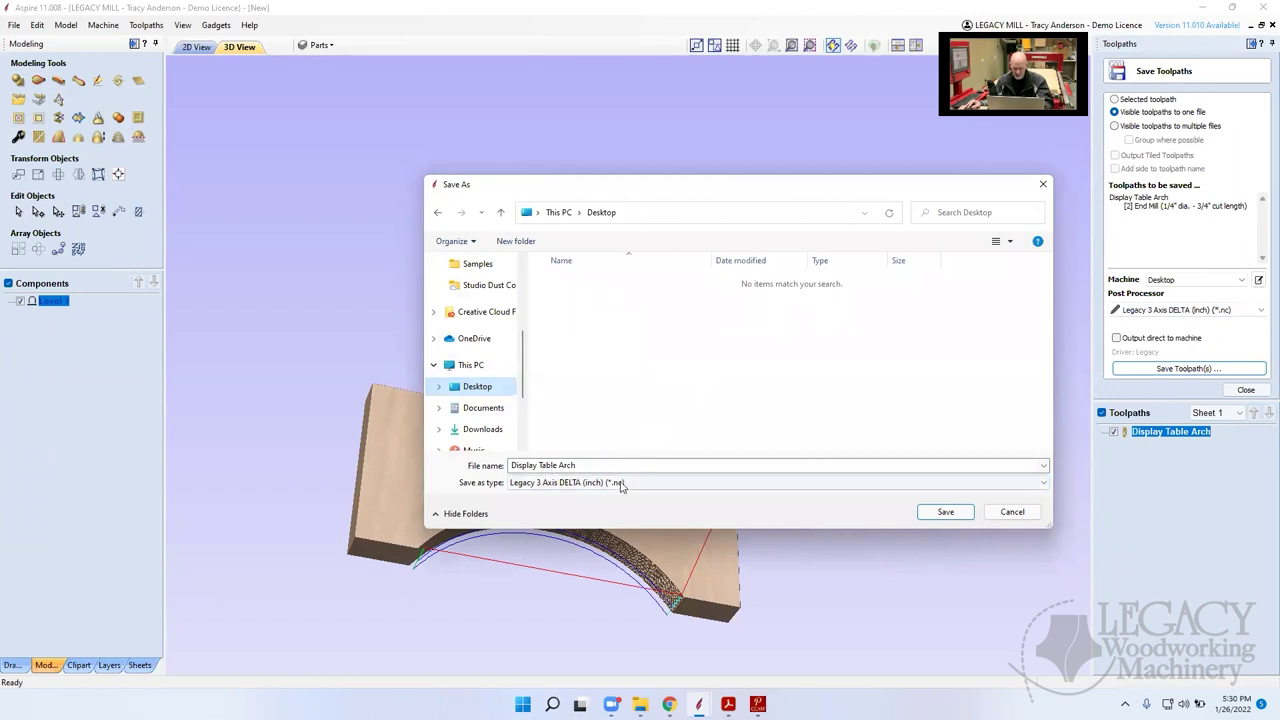
click(944, 512)
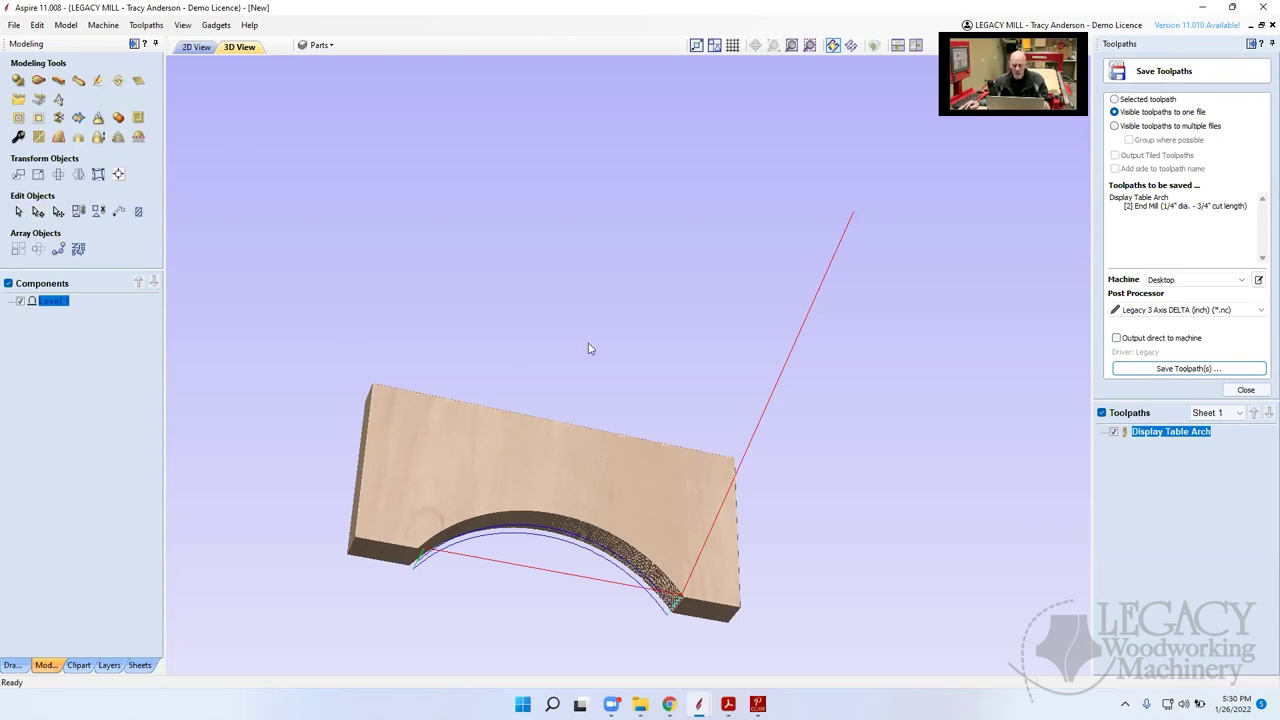
Show the arch toolpath in the 2D view and switch its drawing style from wireframe to solid
scroll(545, 319, up, 2)
scroll(545, 319, down, 2)
scroll(488, 300, up, 3)
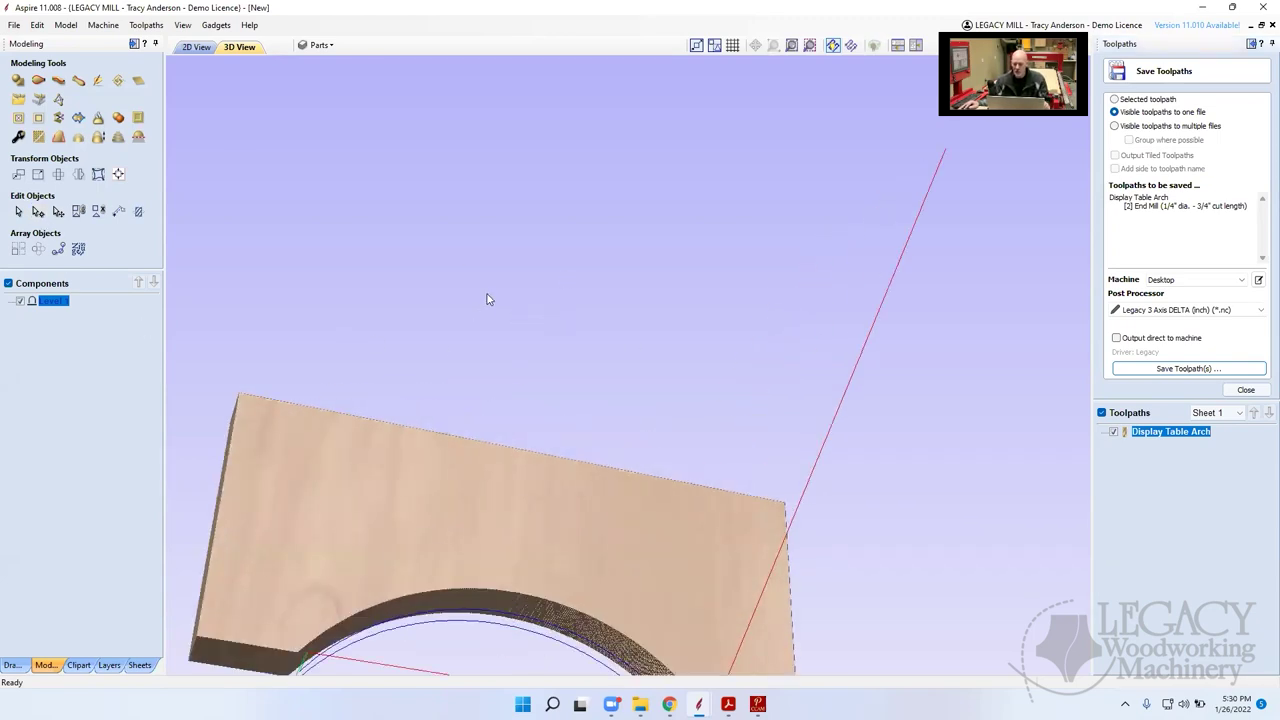
click(200, 50)
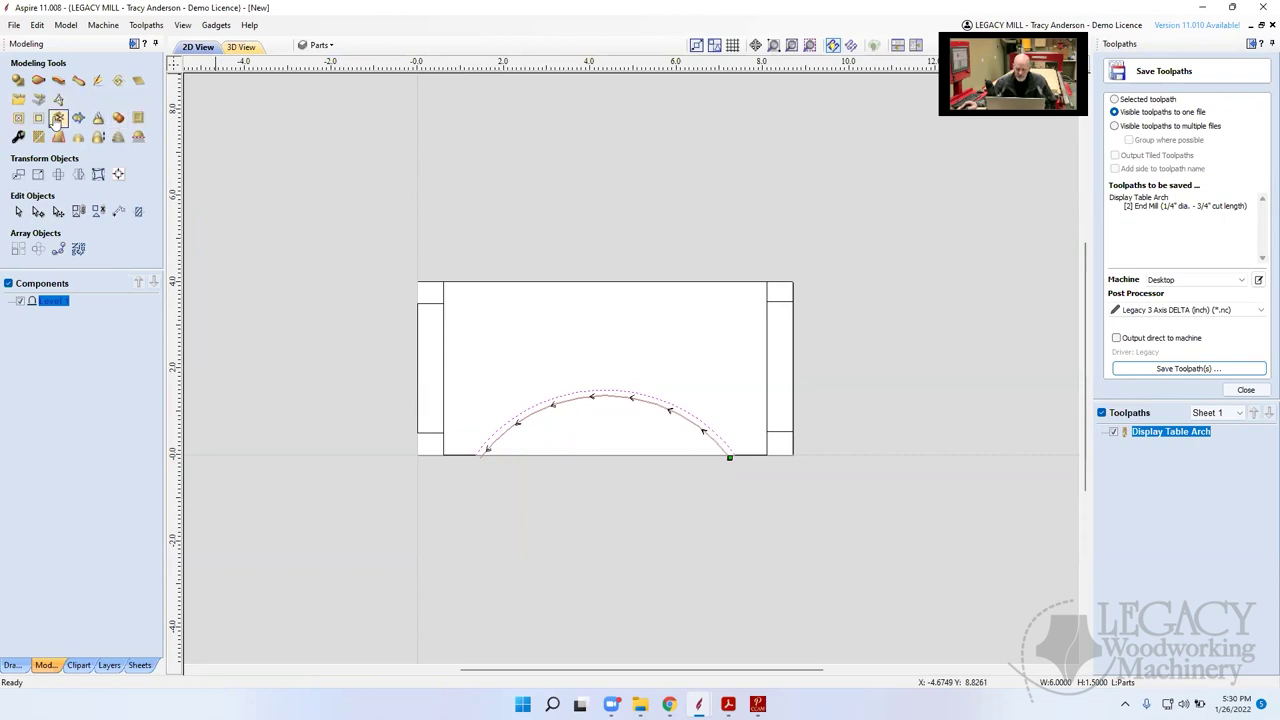
scroll(600, 395, up, 3)
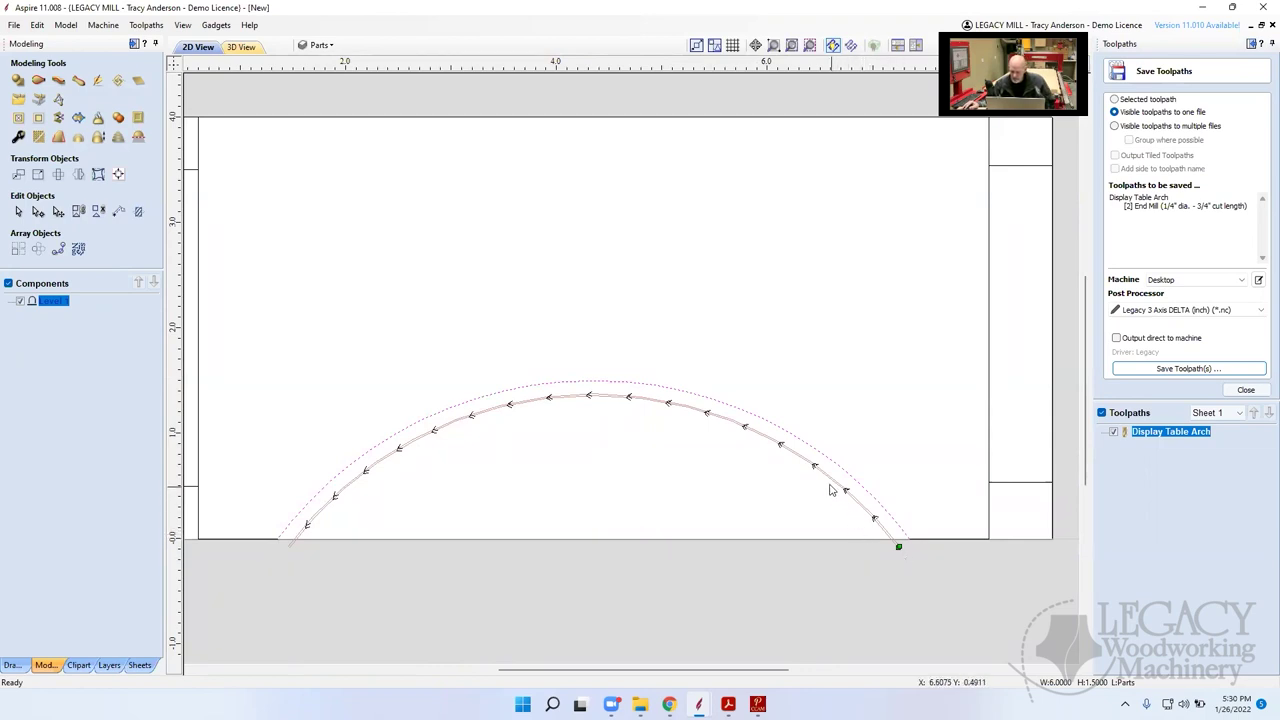
click(850, 47)
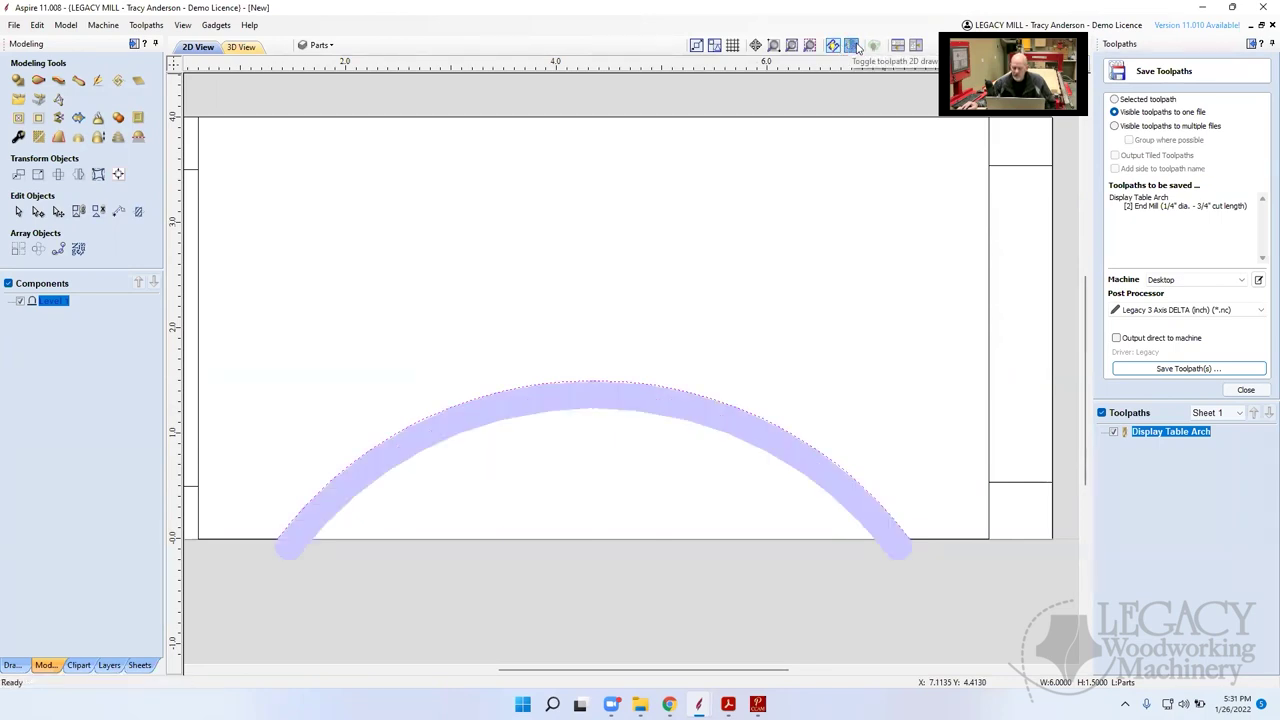
Turn the 2D toolpath drawing off and on, and hide and redisplay the Display Table Arch toolpath
click(837, 47)
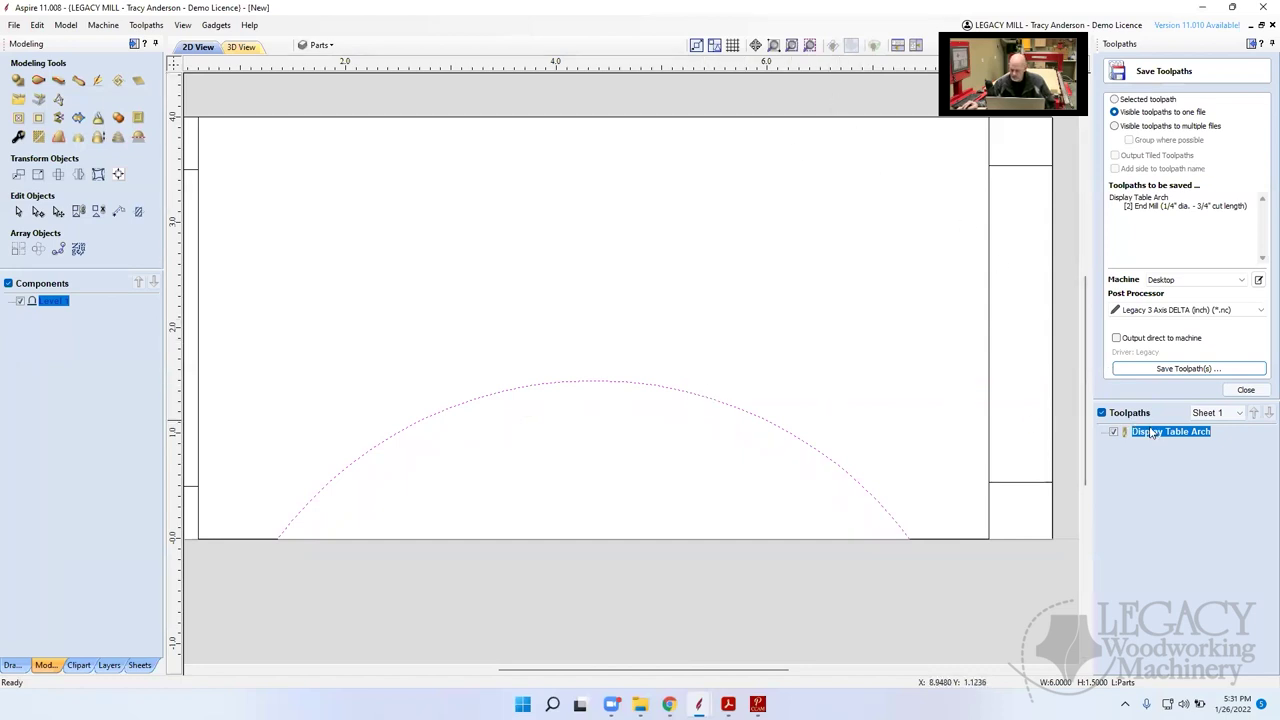
click(1116, 433)
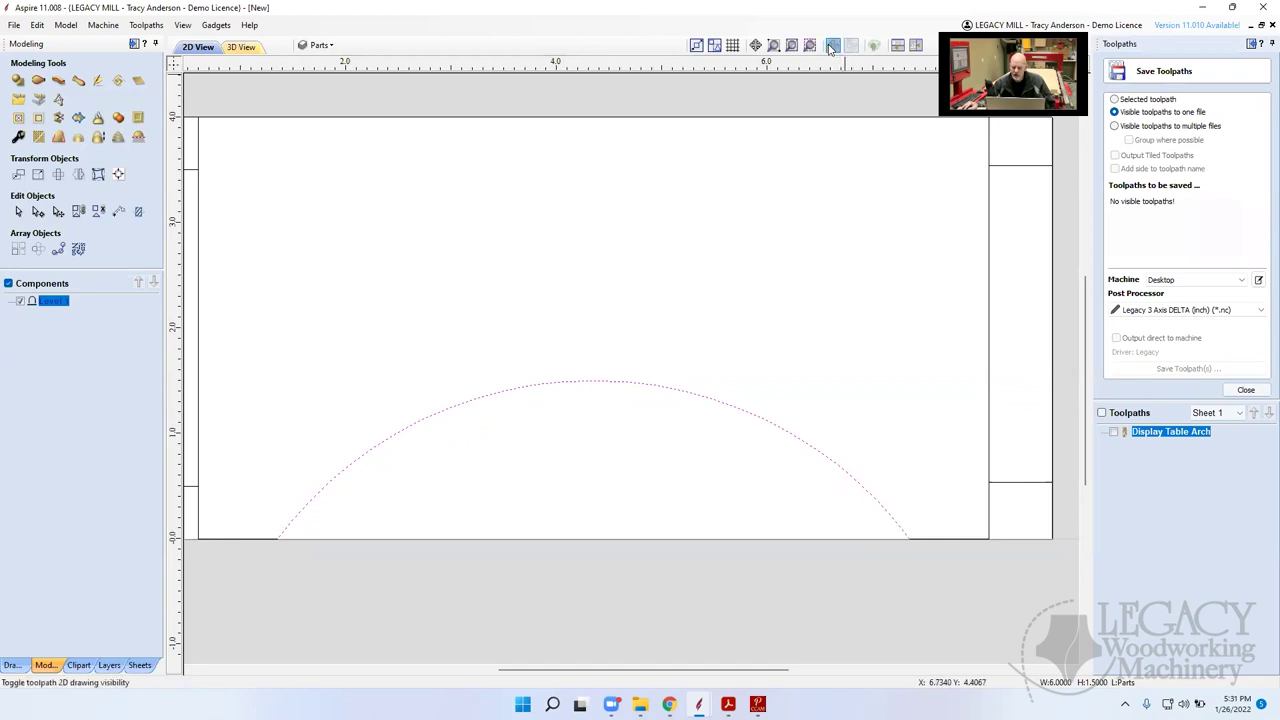
click(832, 46)
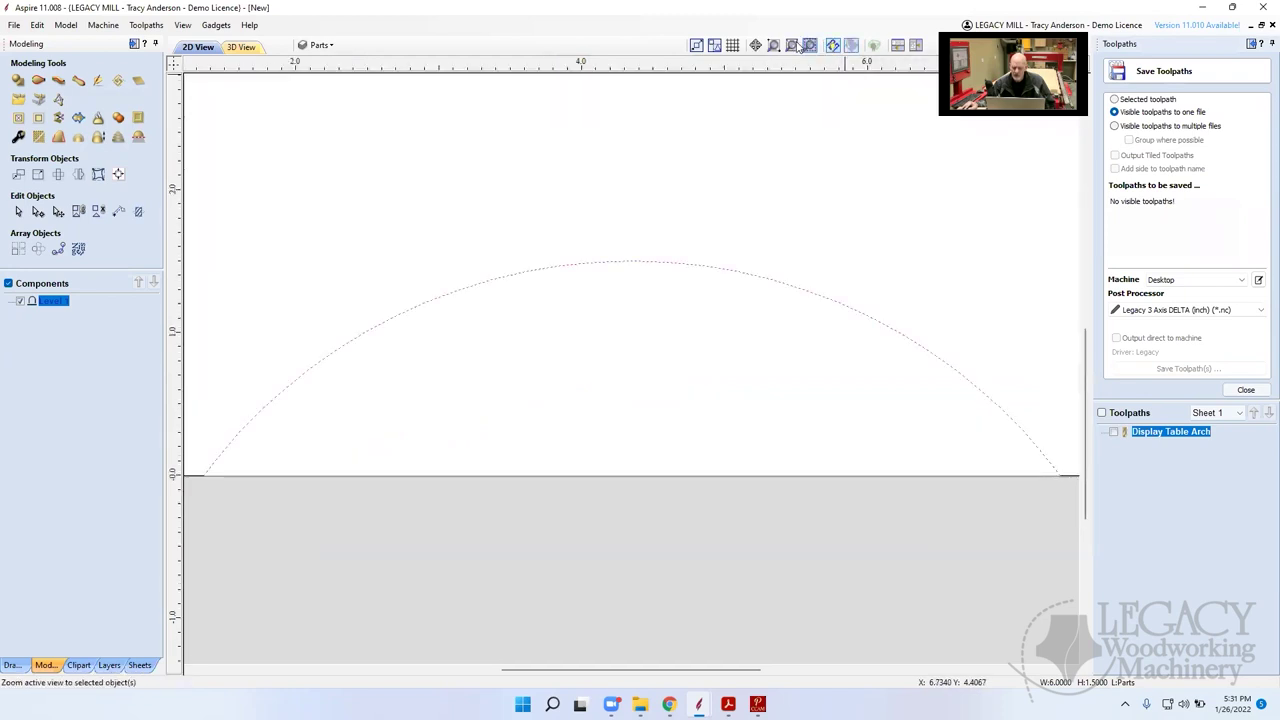
click(834, 46)
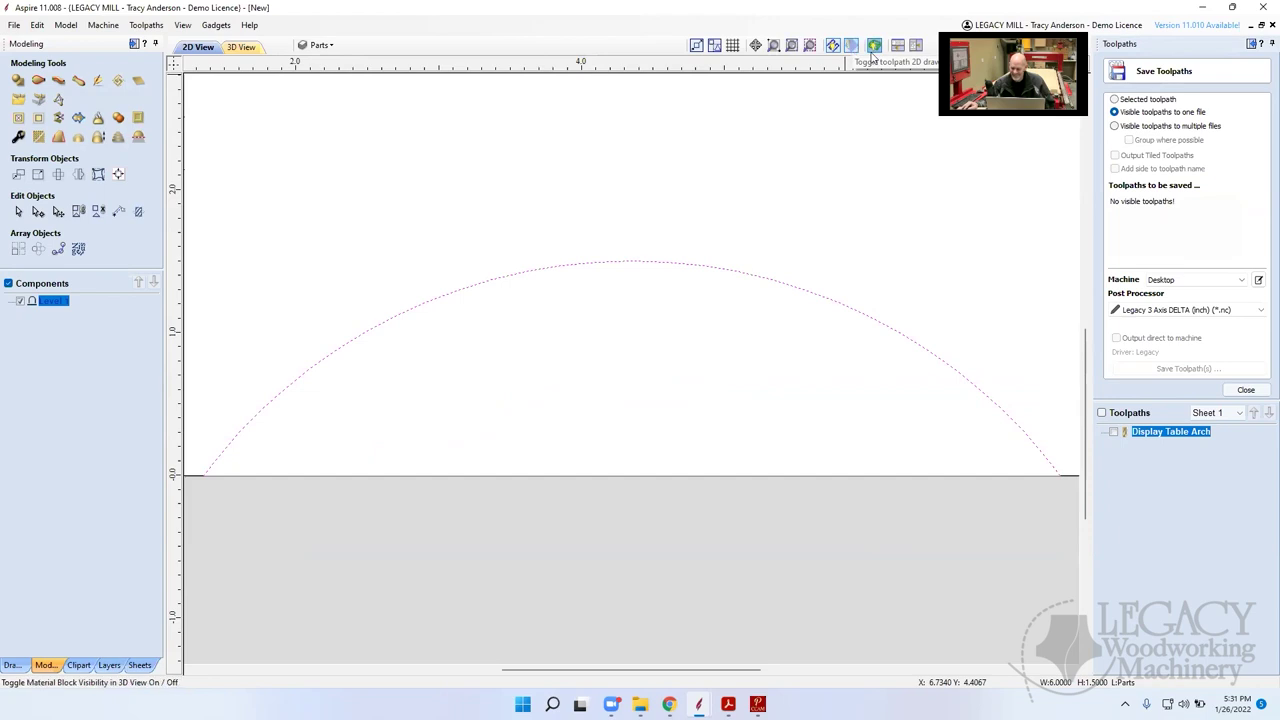
click(1113, 432)
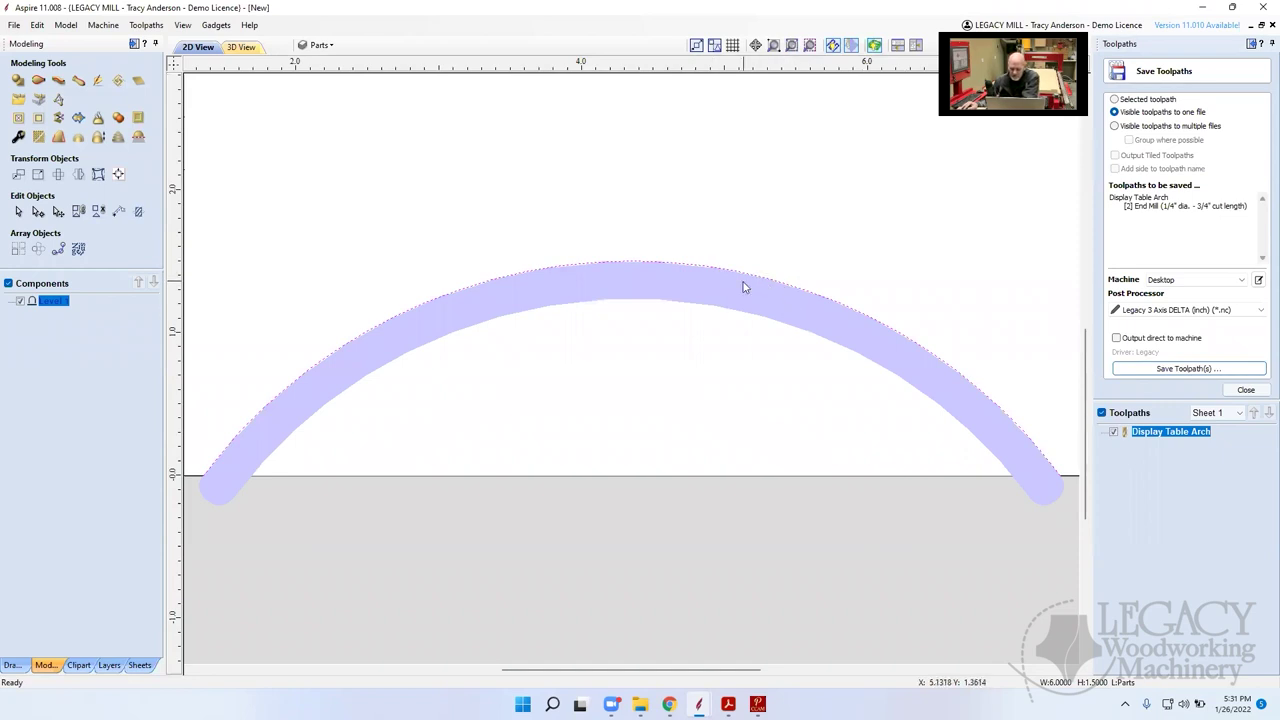
Compare the arch toolpath's wireframe and solid drawing styles in the 2D view, ending on solid
scroll(738, 282, down, 2)
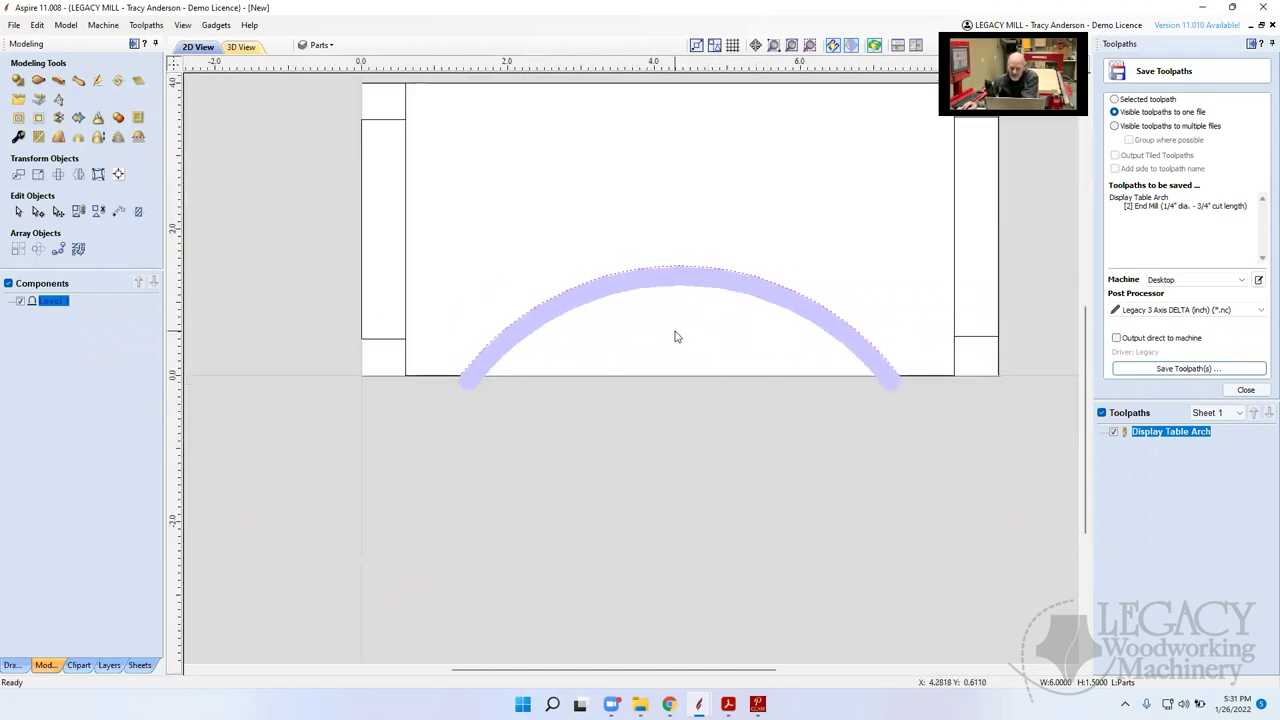
click(832, 46)
click(832, 46)
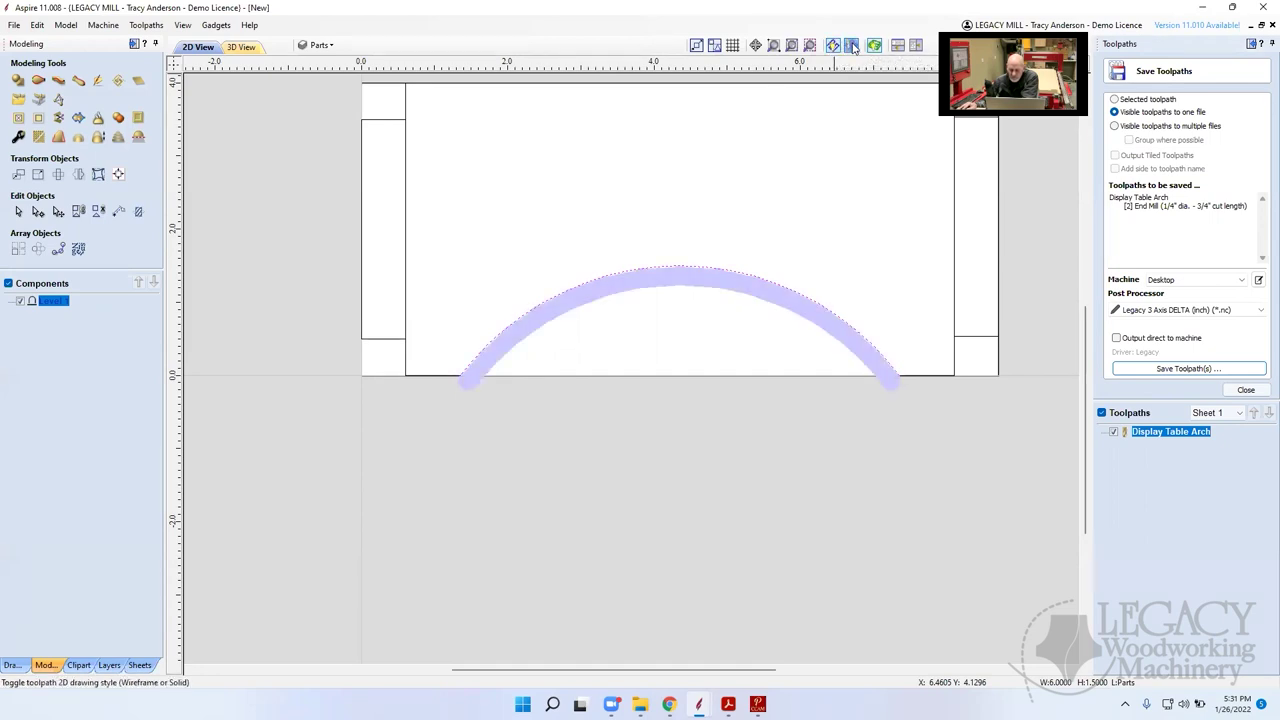
click(852, 46)
click(852, 46)
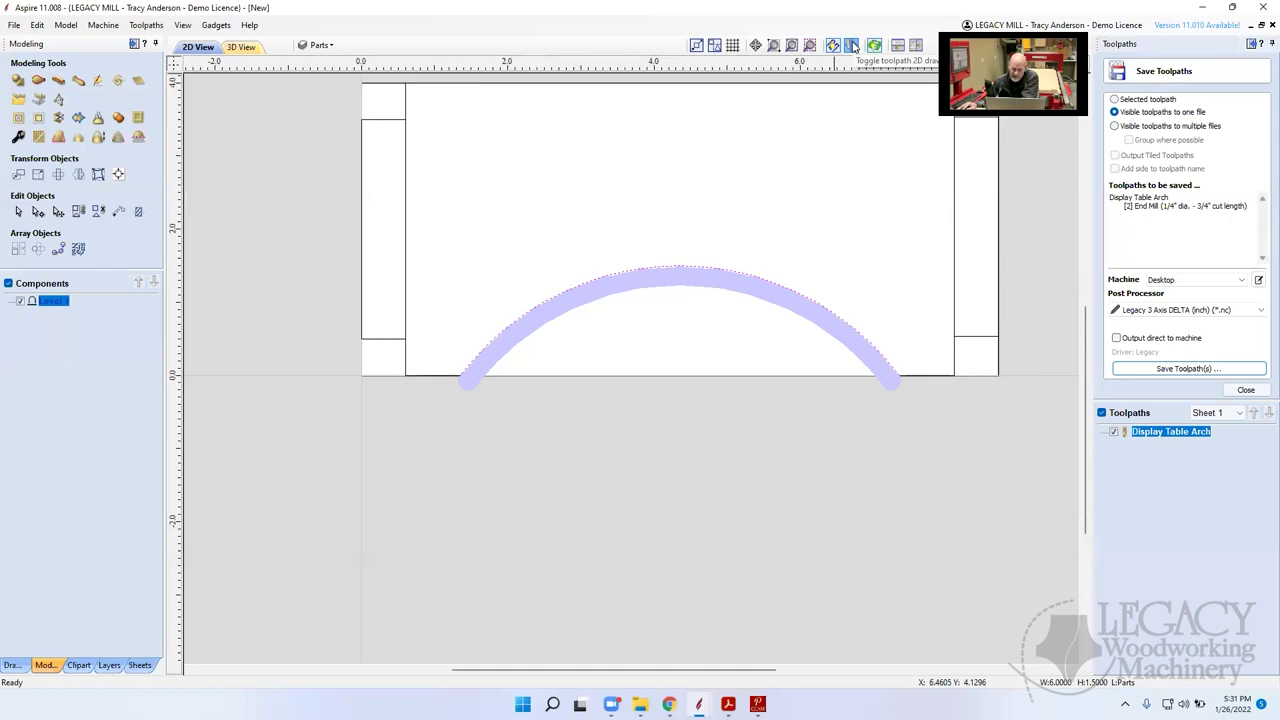
click(852, 46)
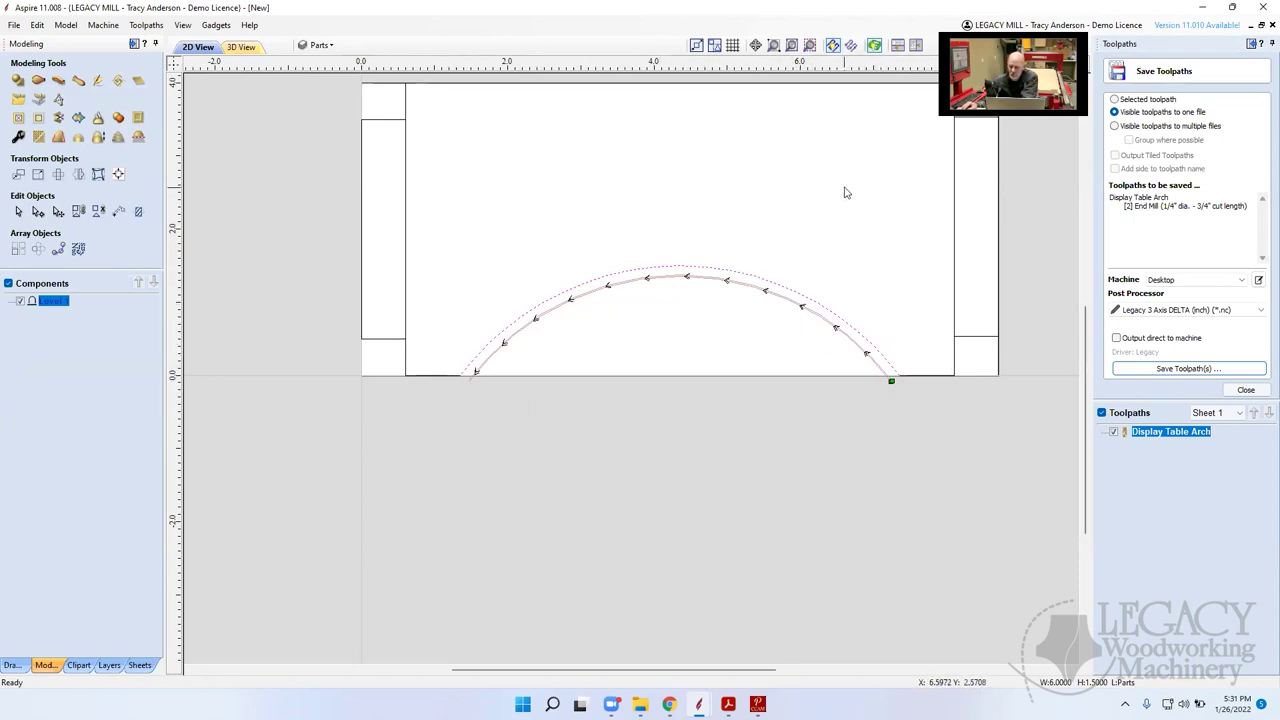
click(852, 46)
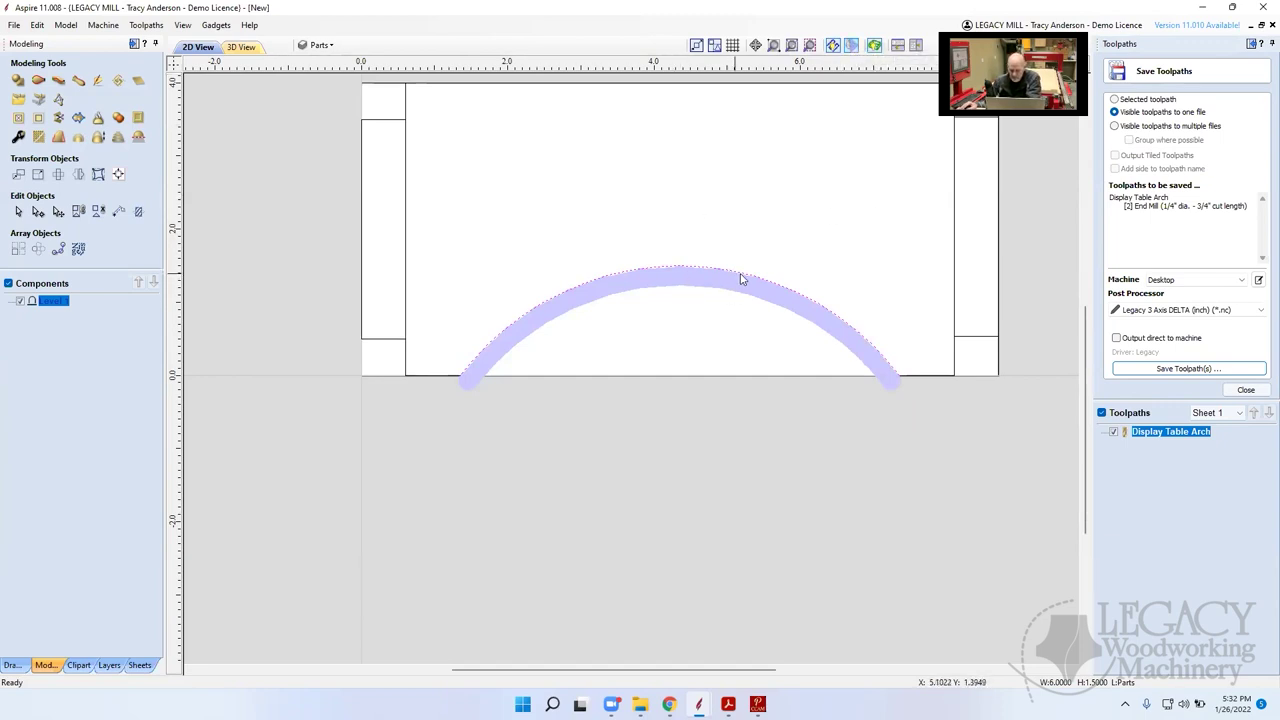
Examine closely how the solid toolpath's upper edge follows the arch vector, and return to the whole-part view
key(F3)
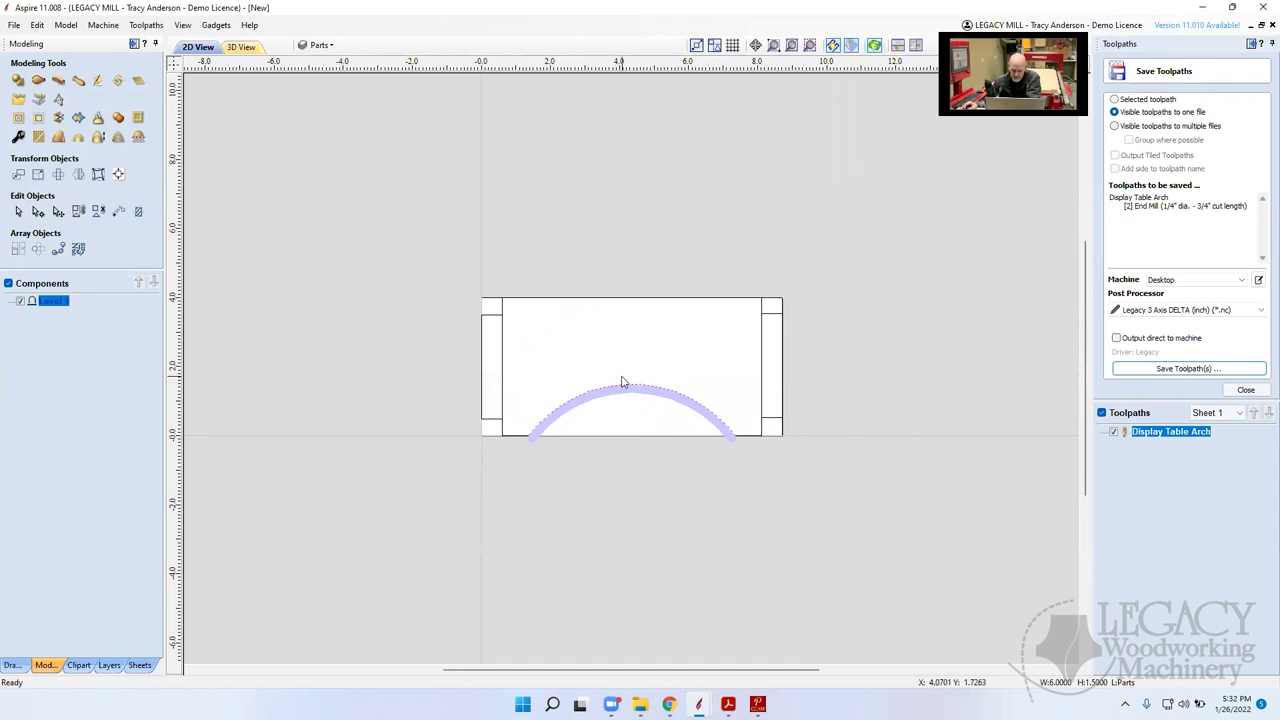
scroll(621, 381, up, 1)
scroll(660, 400, up, 4)
scroll(680, 352, down, 2)
scroll(684, 345, down, 5)
scroll(683, 340, up, 6)
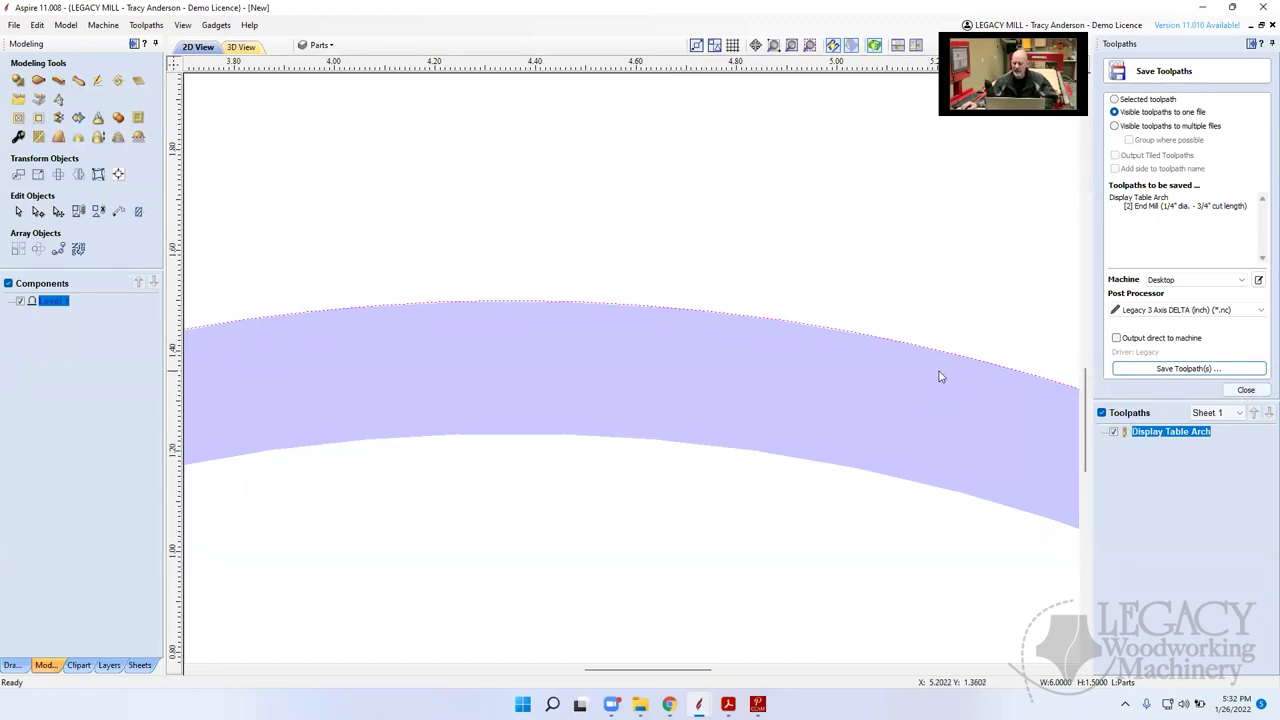
key(F3)
key(alt+Down)
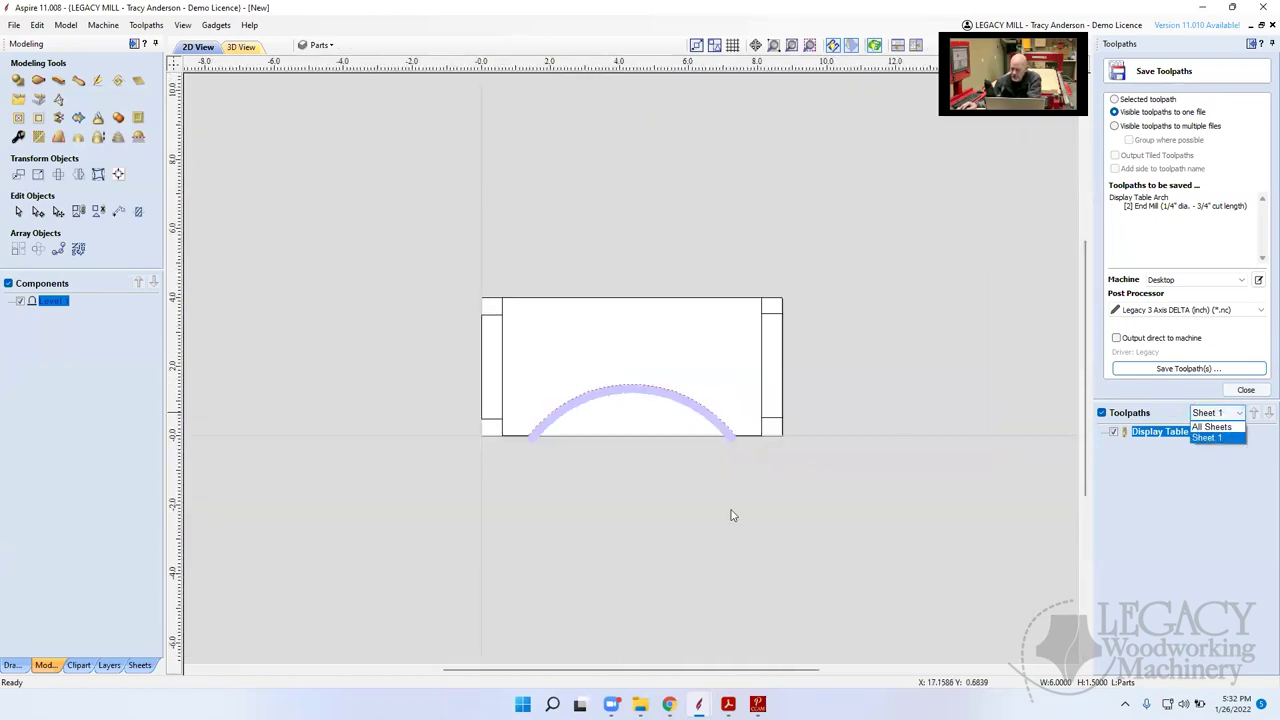
click(1202, 547)
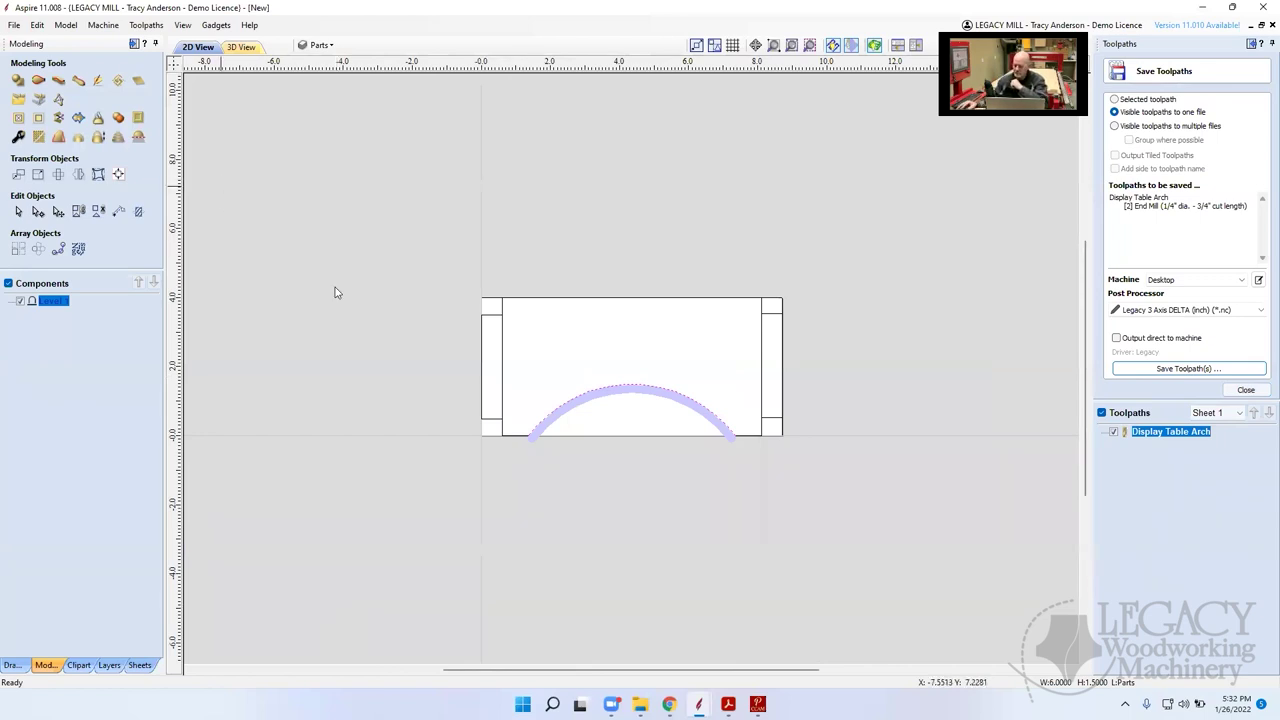
Hide and redisplay the Display Table Arch toolpath, and leave the toolpath saving form
click(1113, 431)
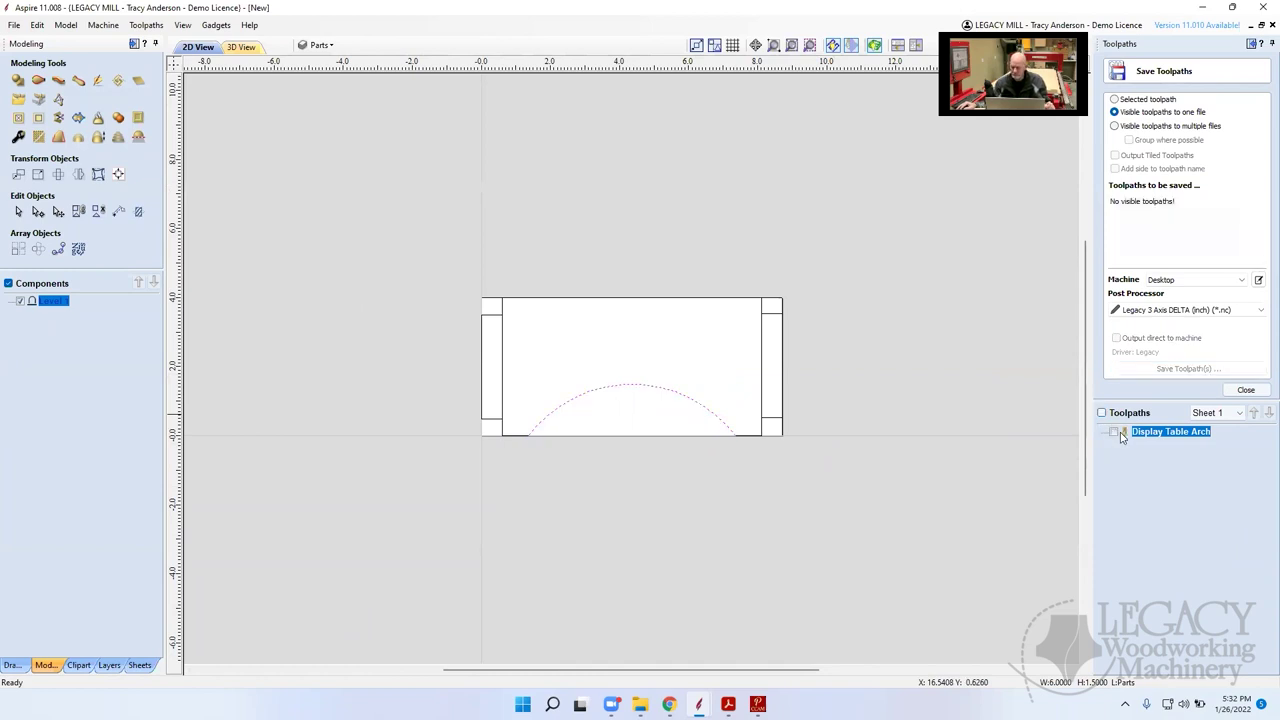
click(1116, 432)
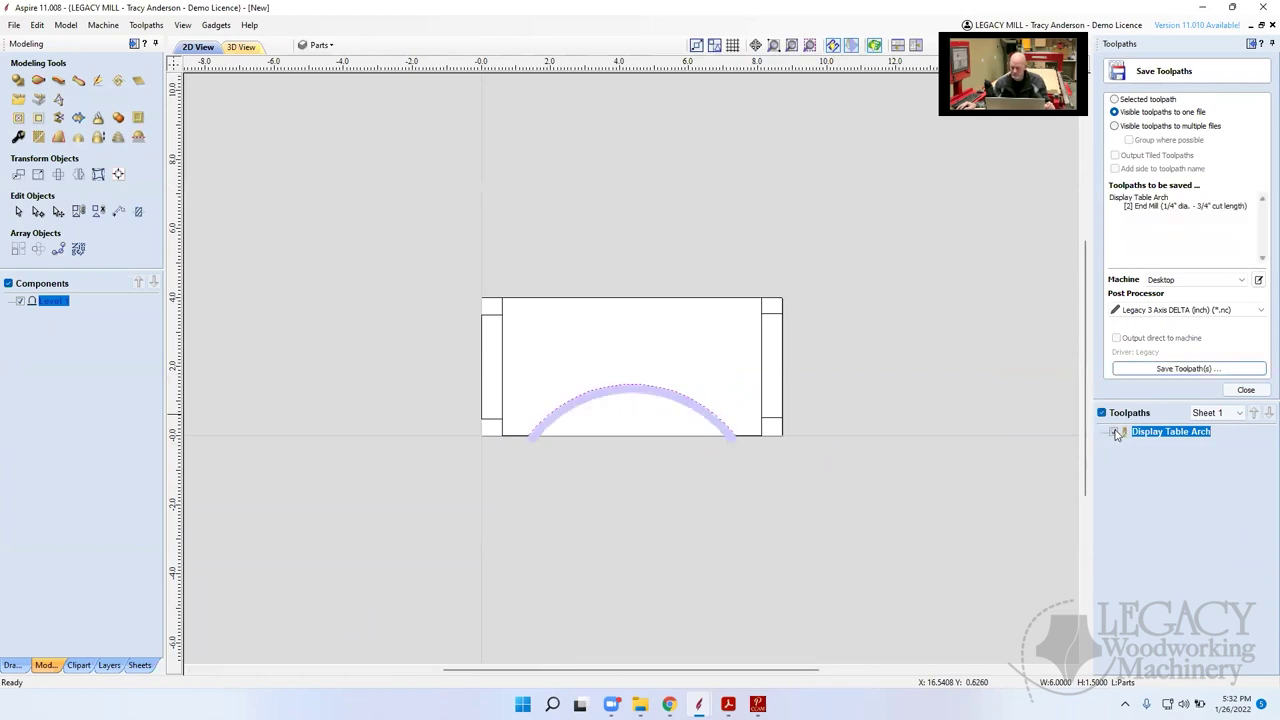
click(1245, 391)
Edit the Display Table Arch profile toolpath to cut in the Conventional direction and recalculate it, accepting the cut through the material
double_click(1178, 306)
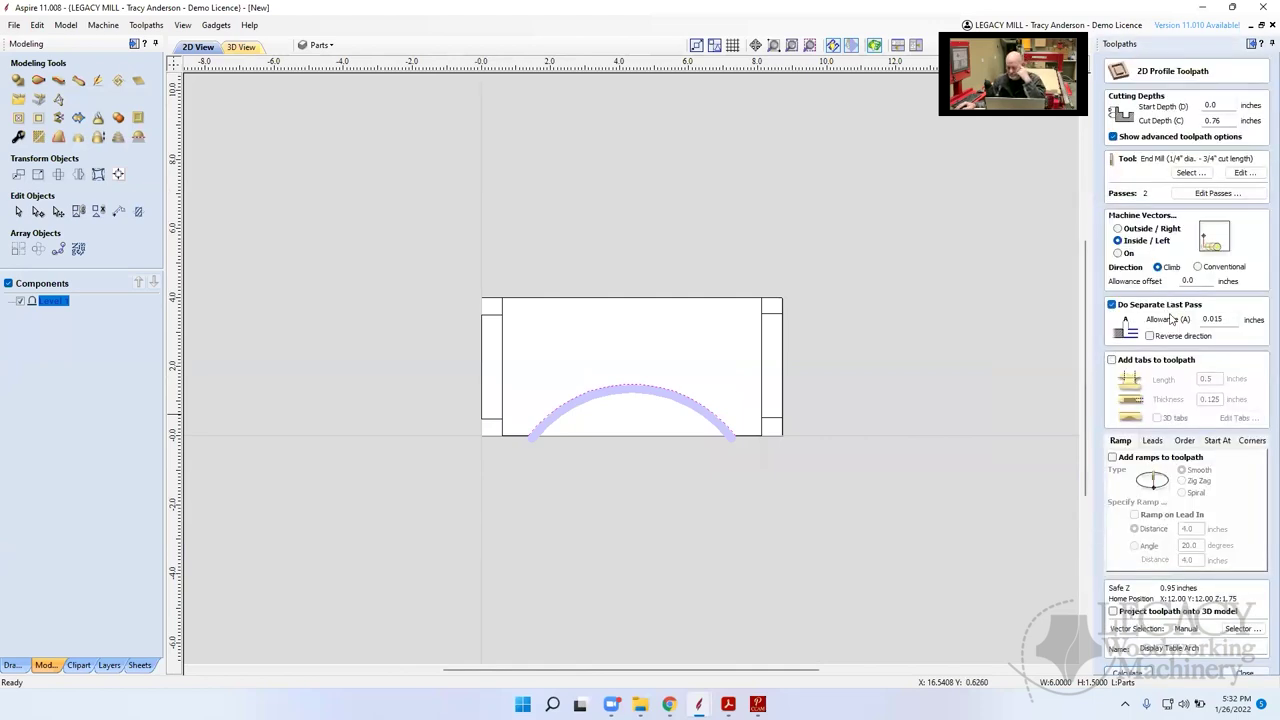
click(1197, 268)
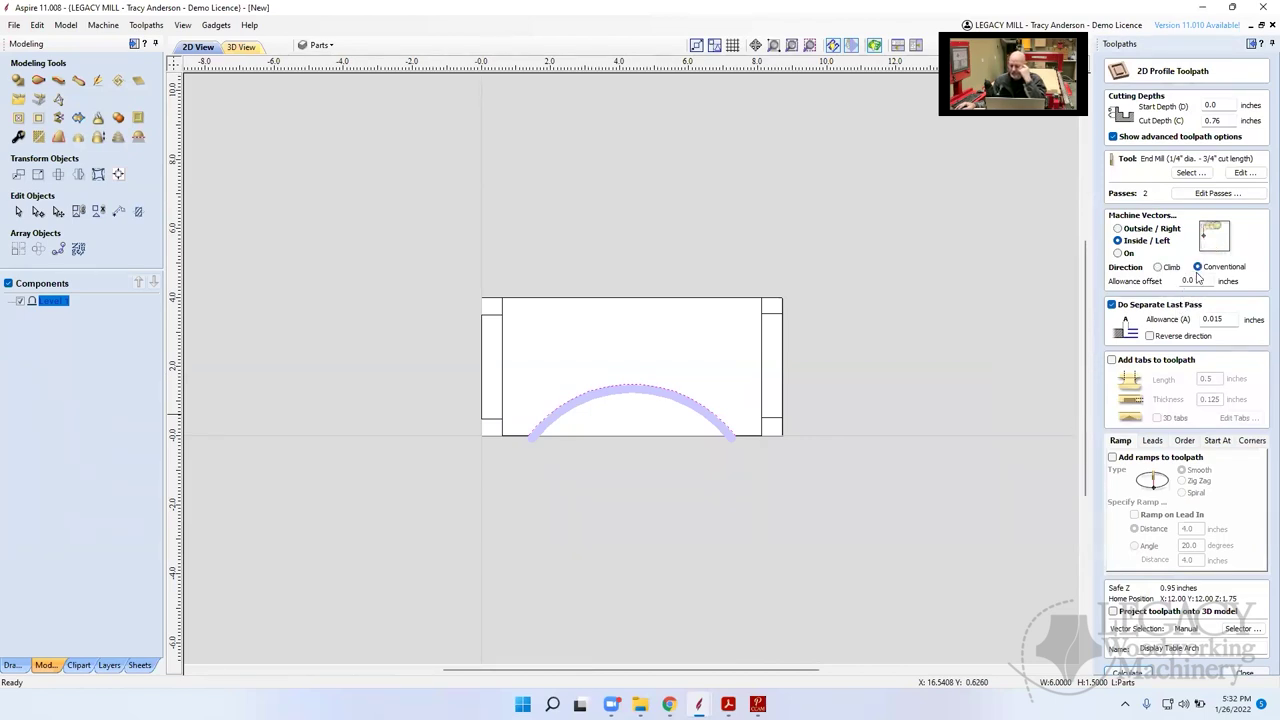
click(1130, 673)
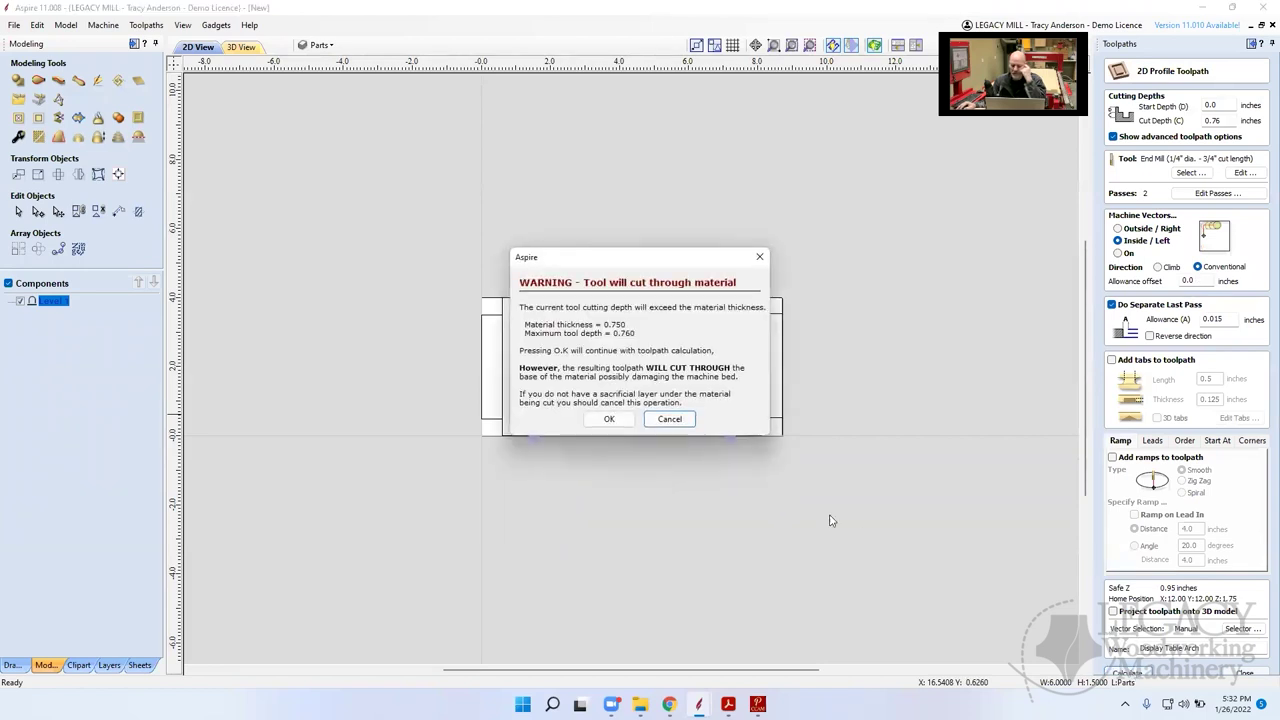
click(609, 419)
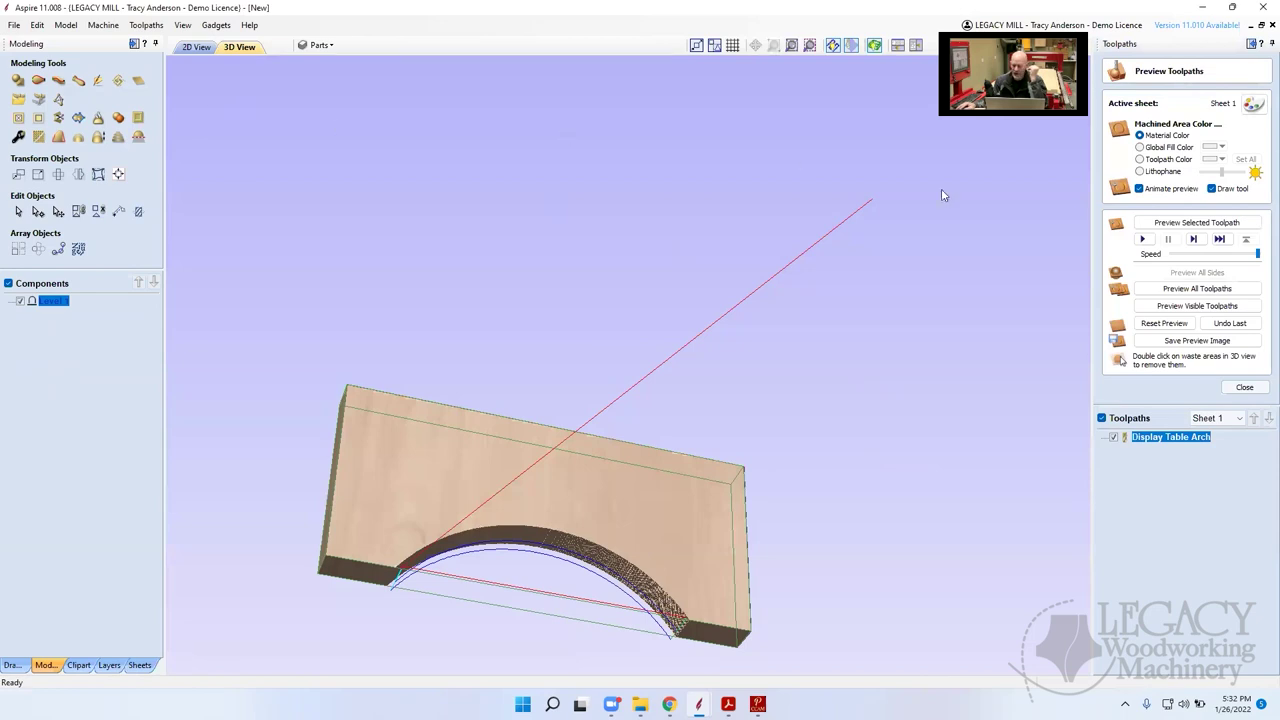
Show the recalculated arch toolpath as a wireframe with direction arrows in the 2D view, and close the toolpath preview
click(196, 47)
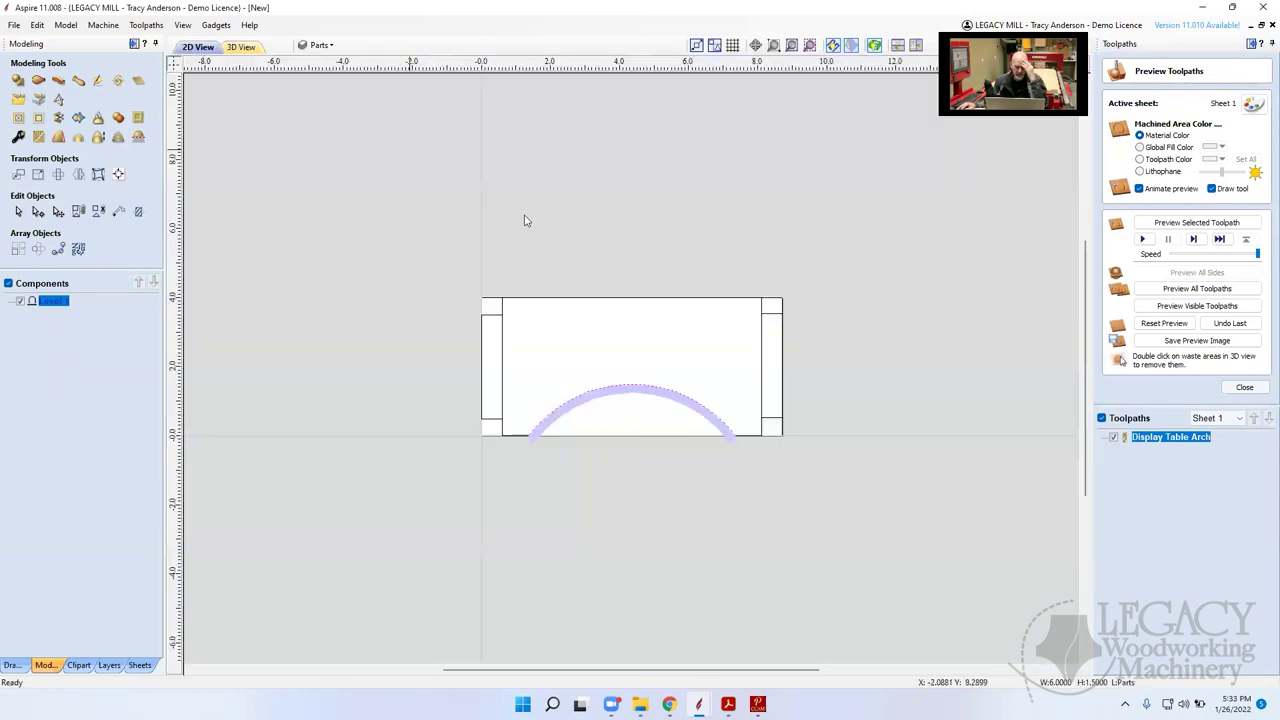
click(850, 47)
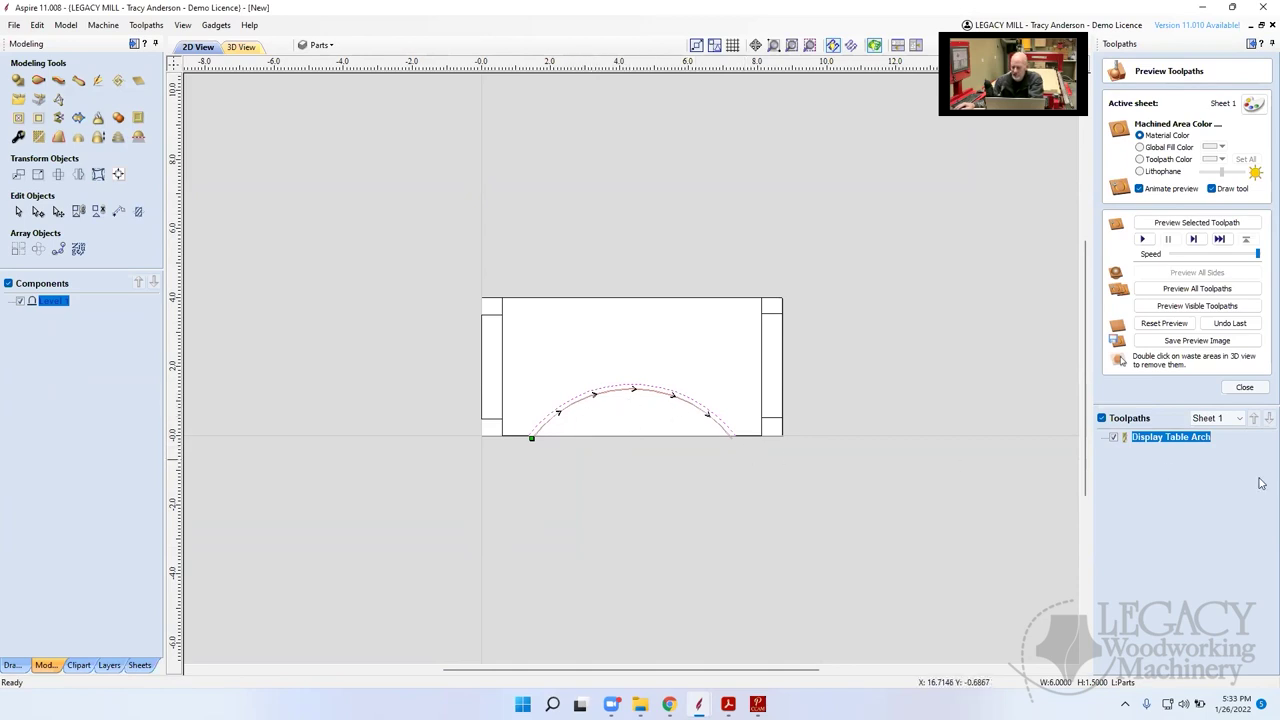
click(1244, 388)
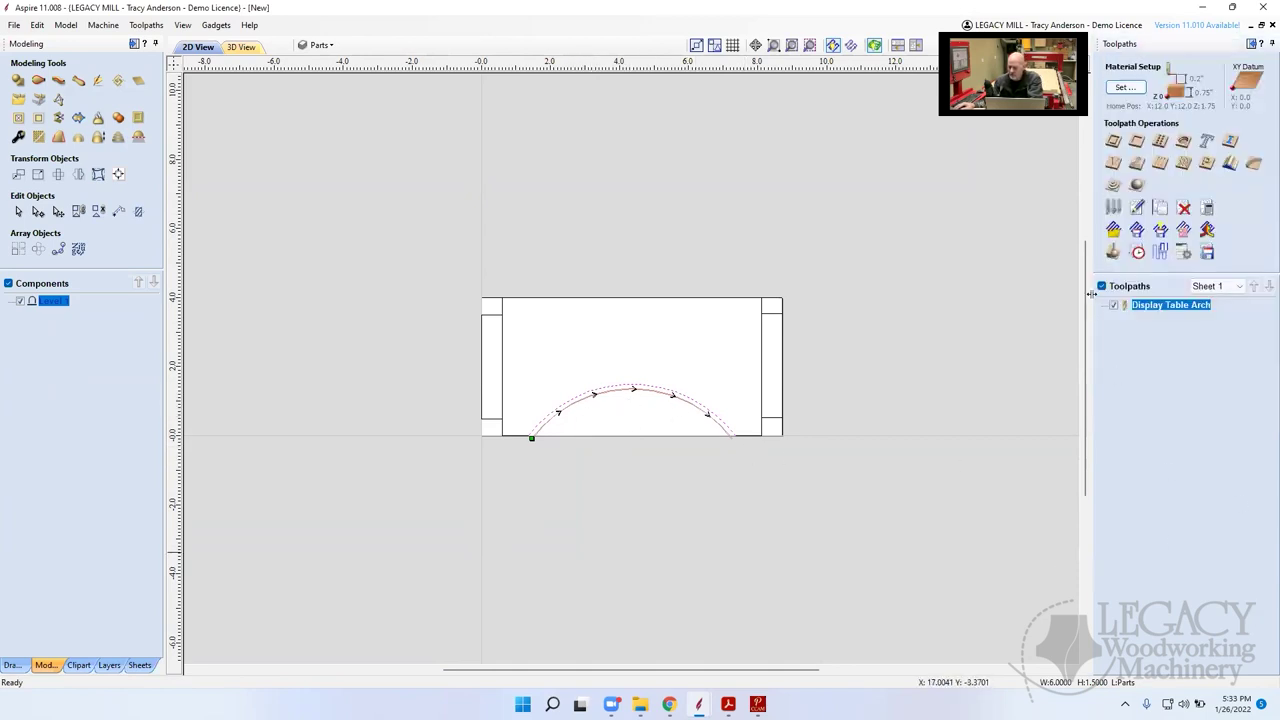
Reopen the Display Table Arch profile toolpath's settings for editing
double_click(1155, 305)
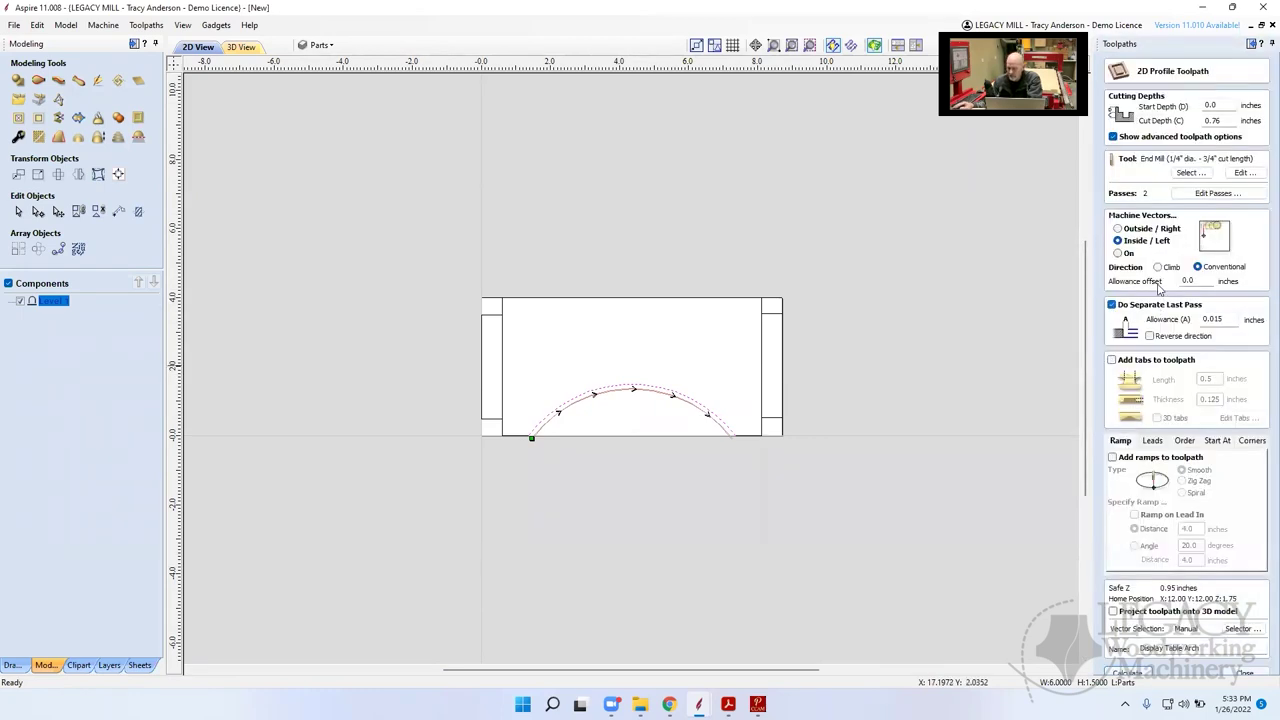
Set the arch profile toolpath's direction to Climb, recalculate it despite the cut-through depth, and view it in 2D
click(1163, 270)
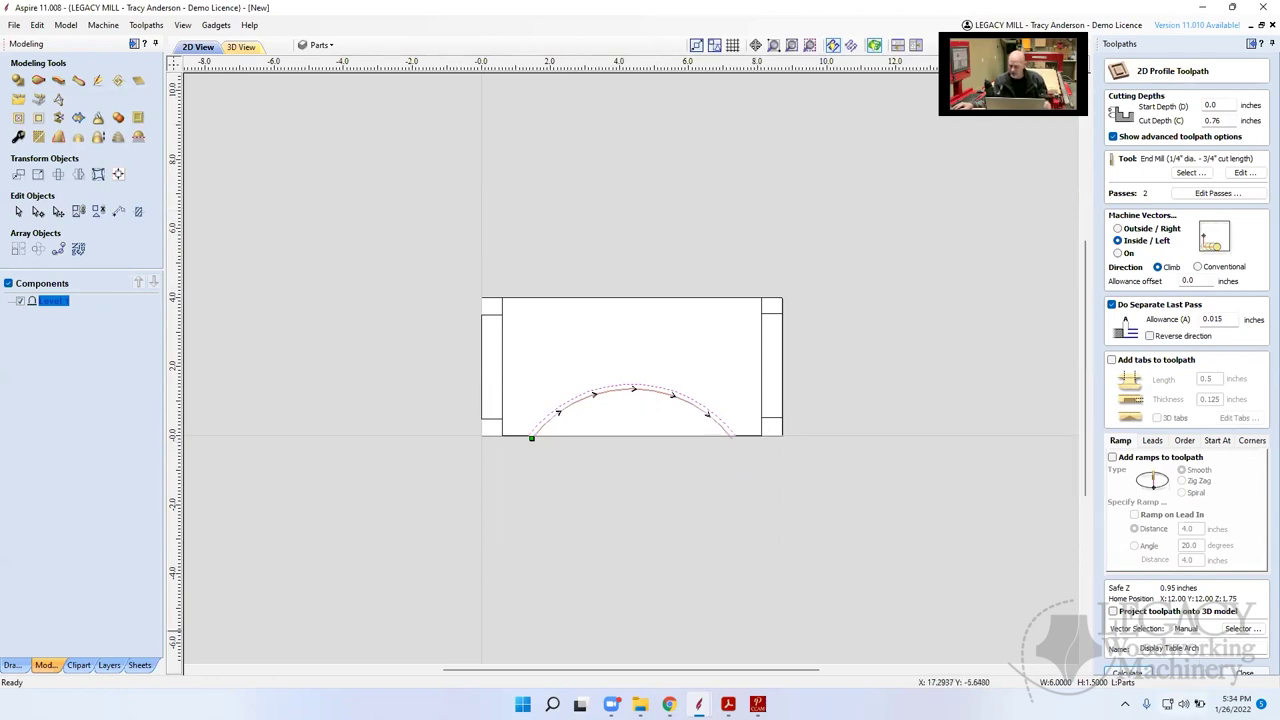
click(1130, 674)
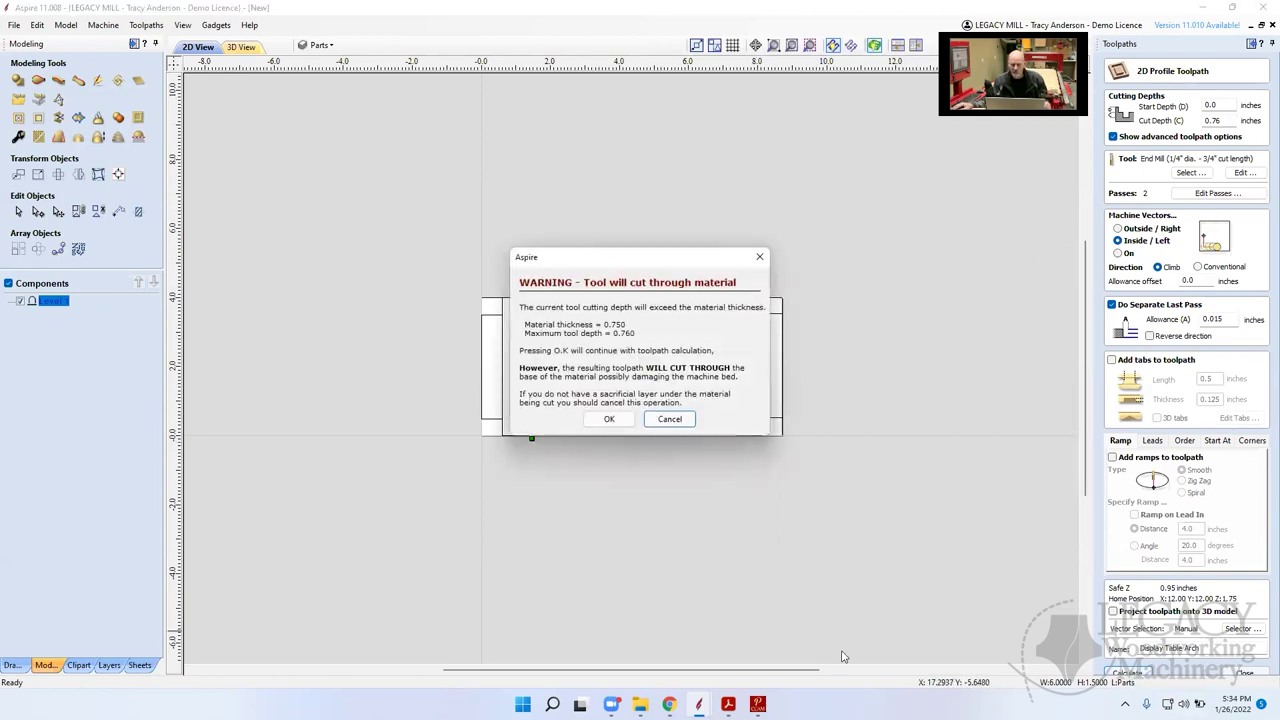
click(609, 420)
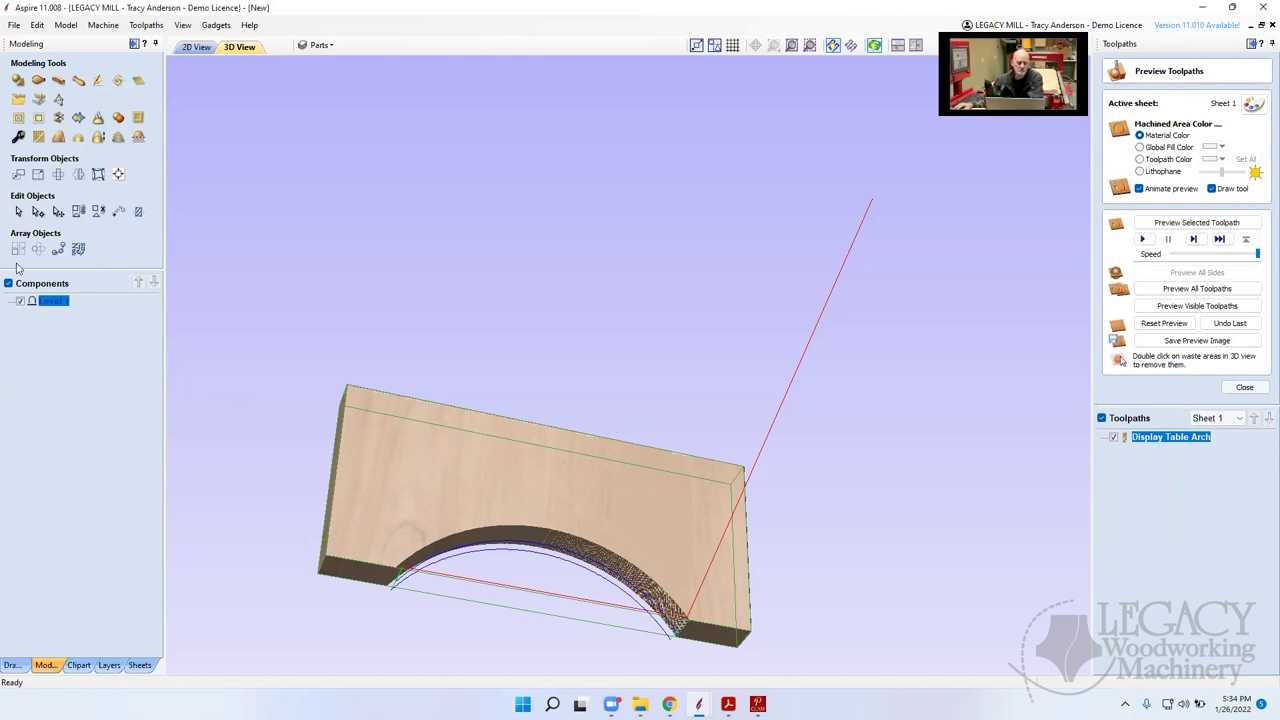
click(197, 47)
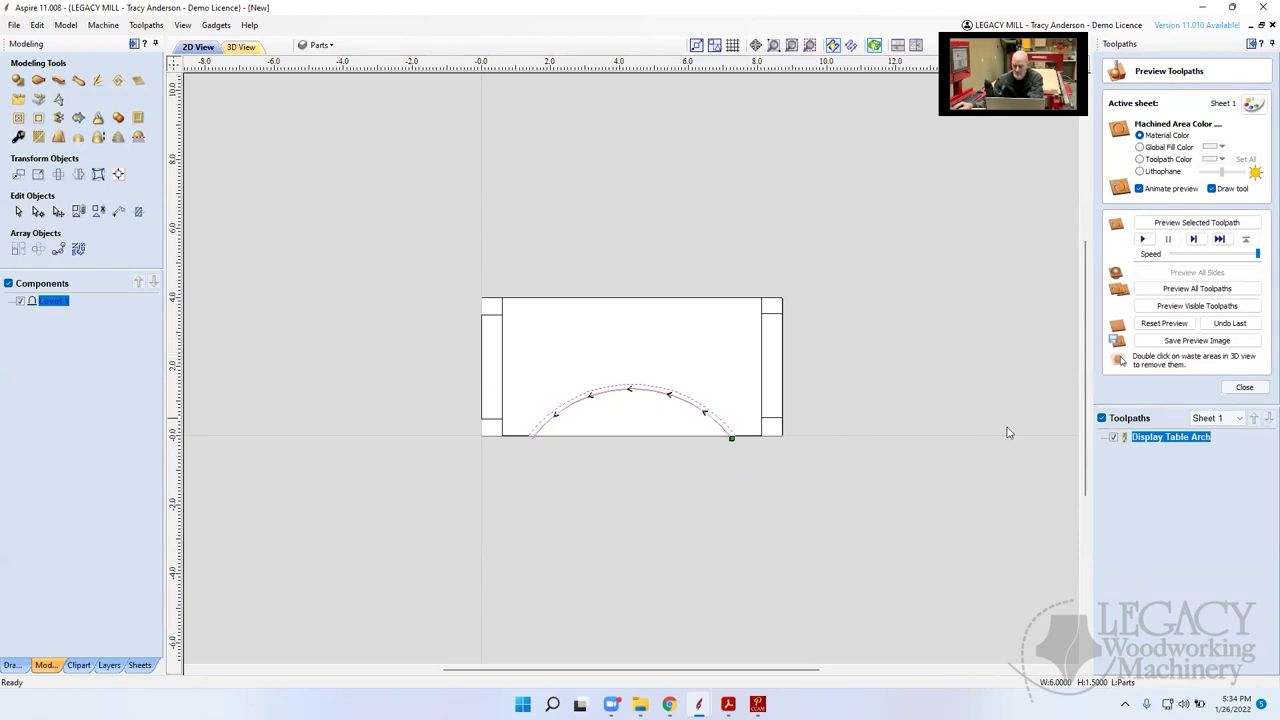
Hide the Display Table Arch toolpath and show the arch vector's nodes to check its start point
click(1115, 438)
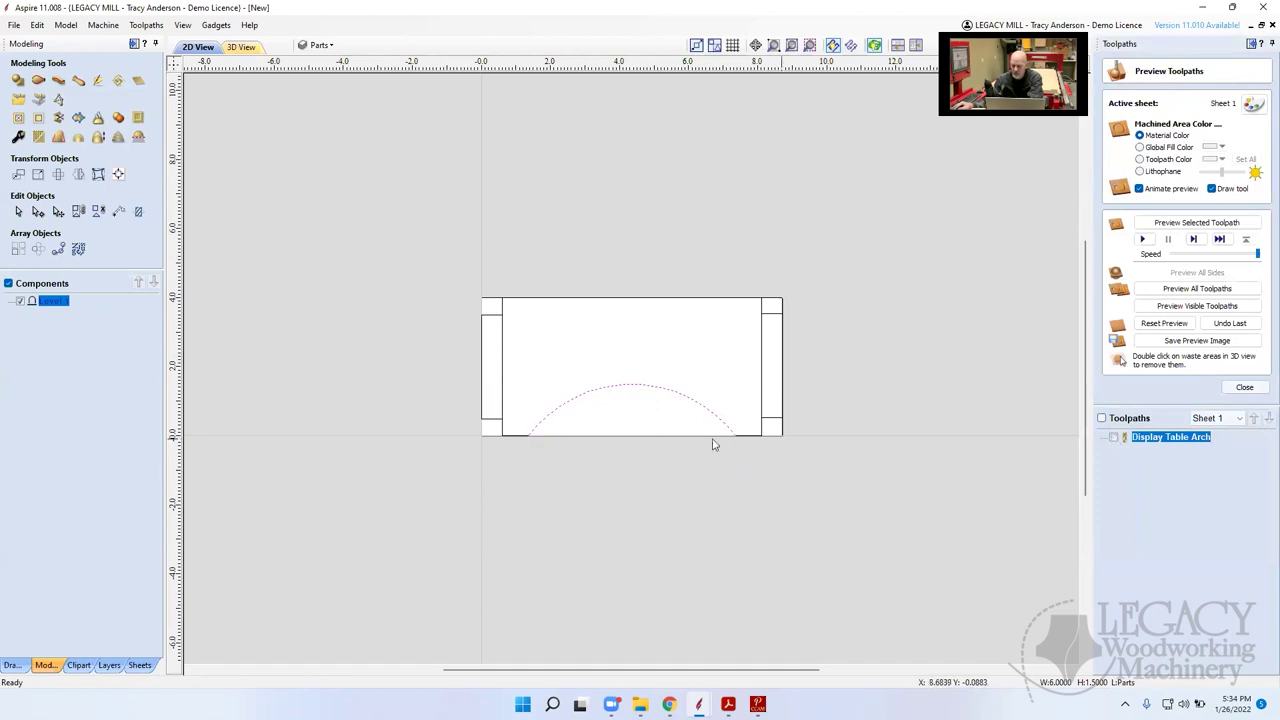
click(657, 388)
click(666, 397)
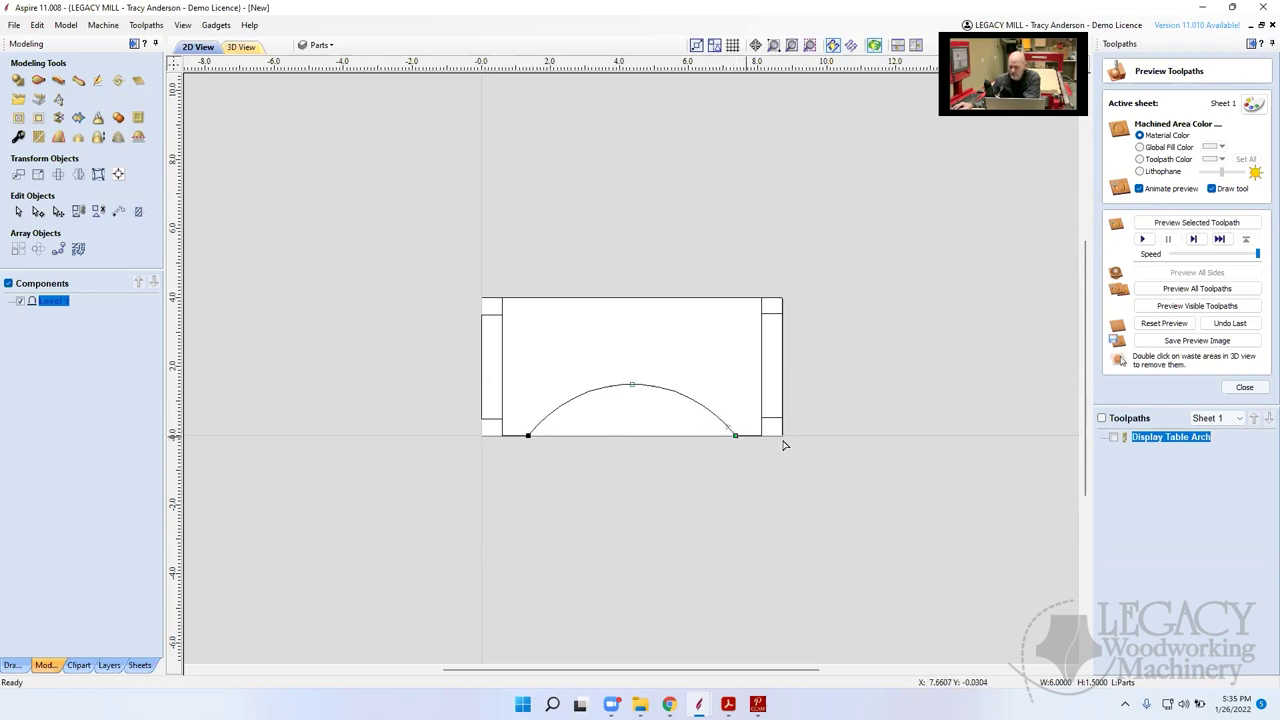
Reopen the Display Table Arch toolpath, set its direction to Conventional, recalculate it, and view it in 2D
click(1217, 418)
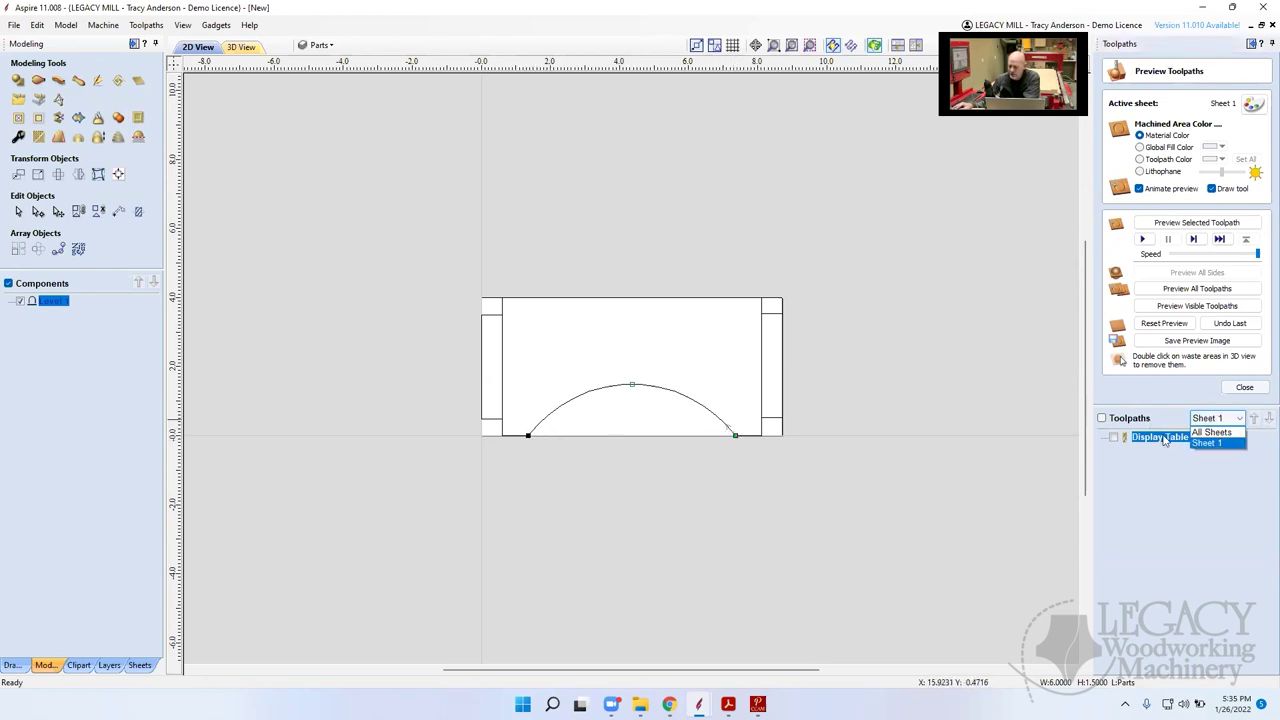
click(1160, 440)
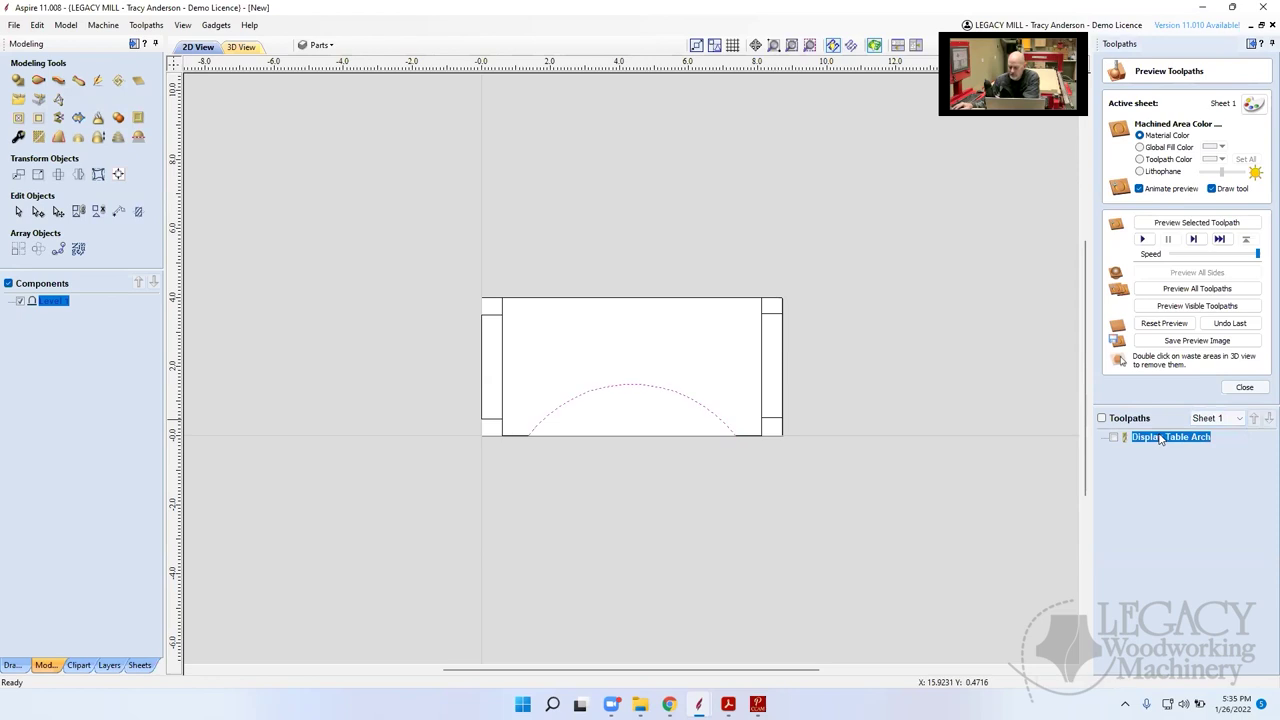
double_click(1160, 438)
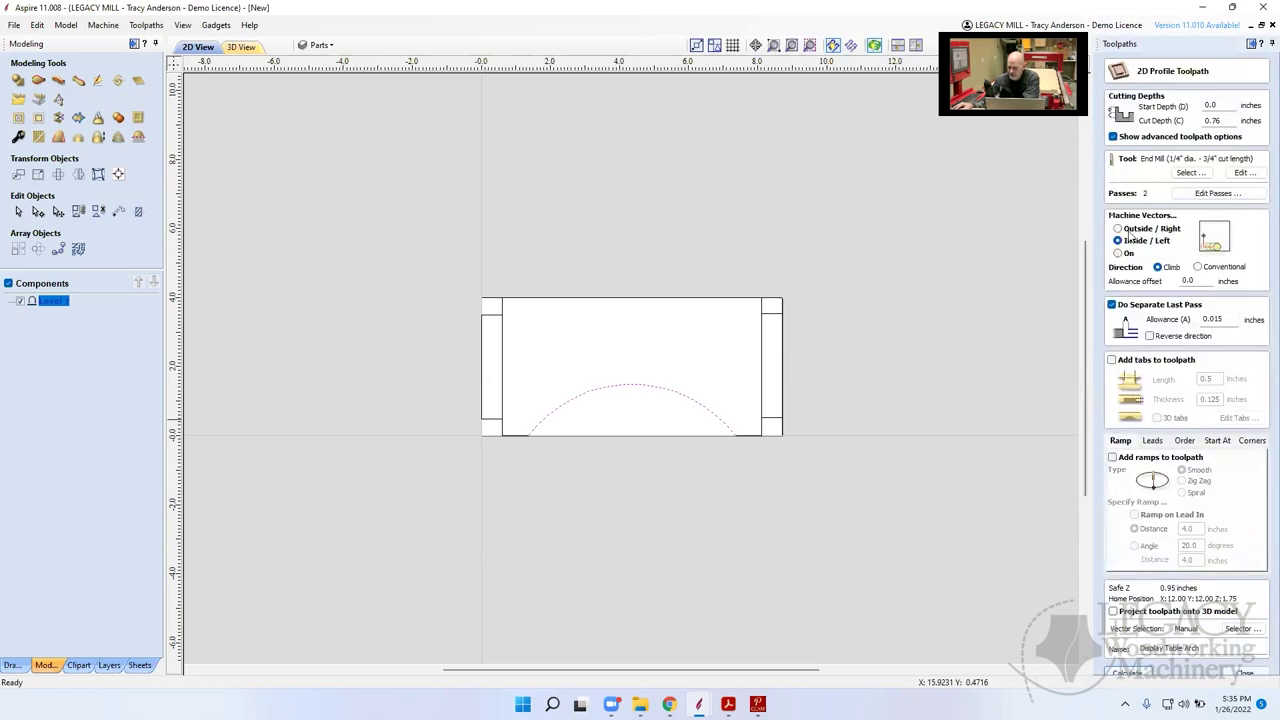
click(1198, 268)
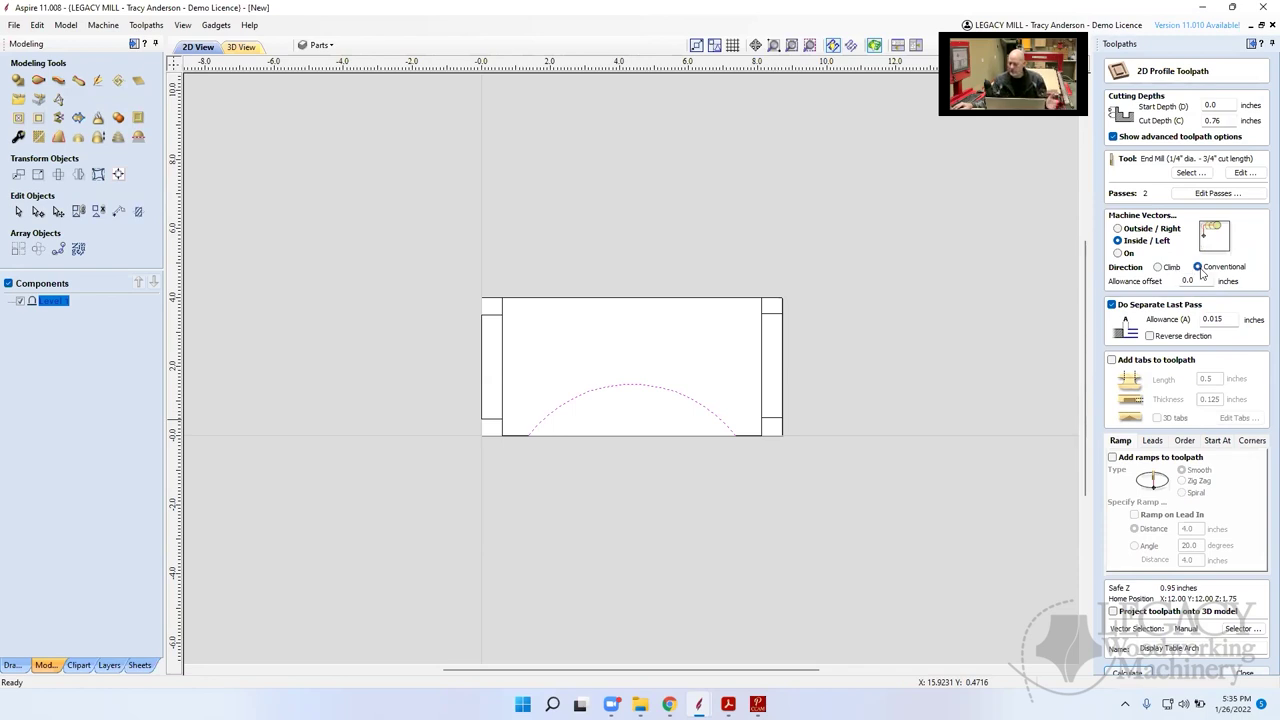
click(1129, 673)
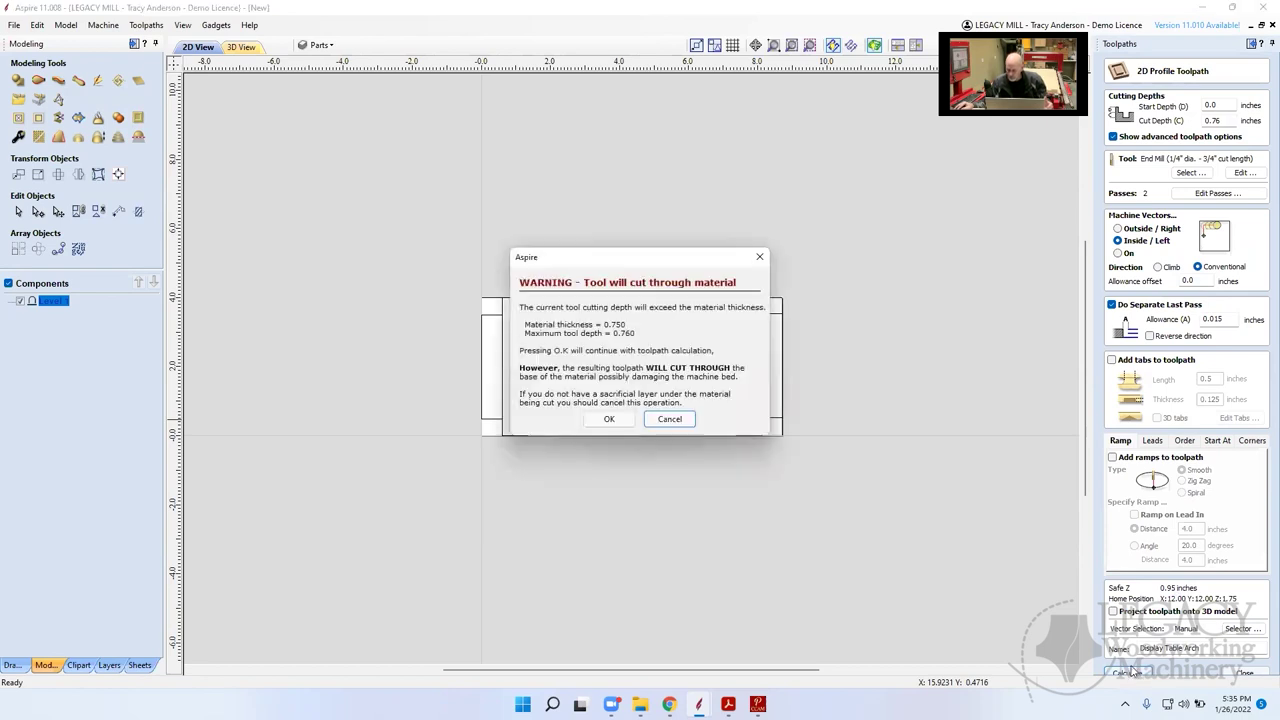
click(609, 418)
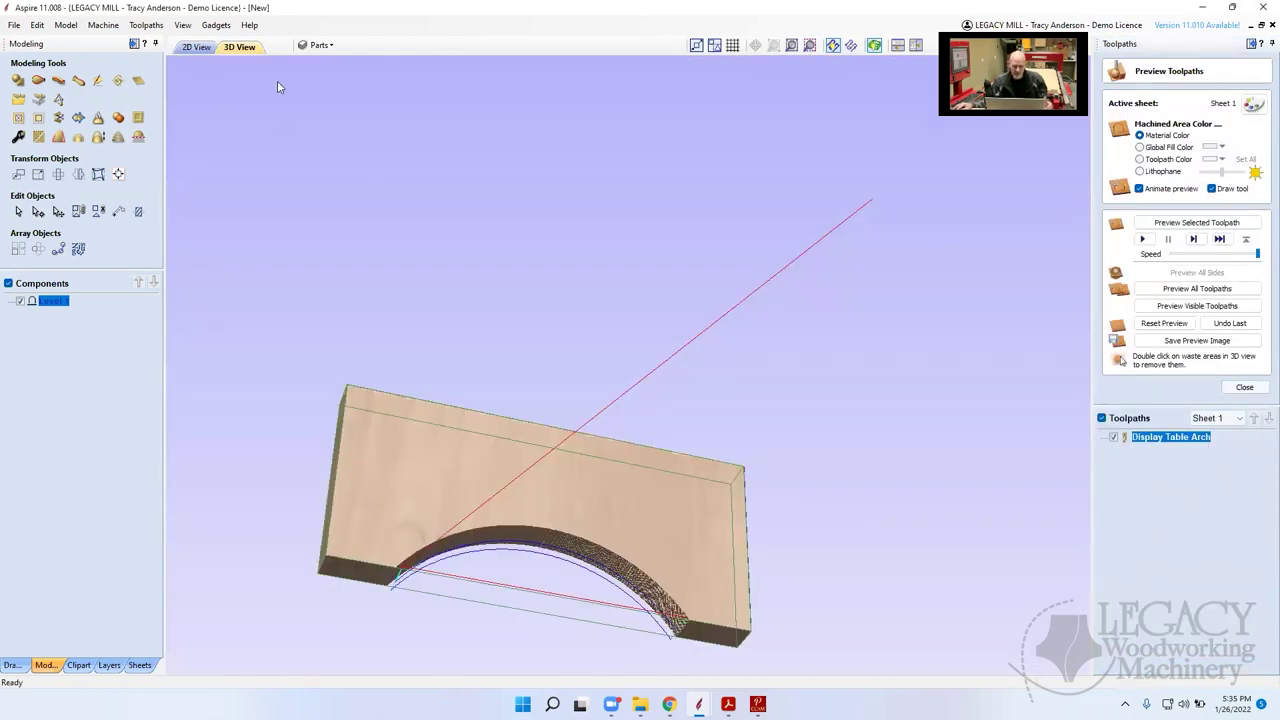
click(196, 48)
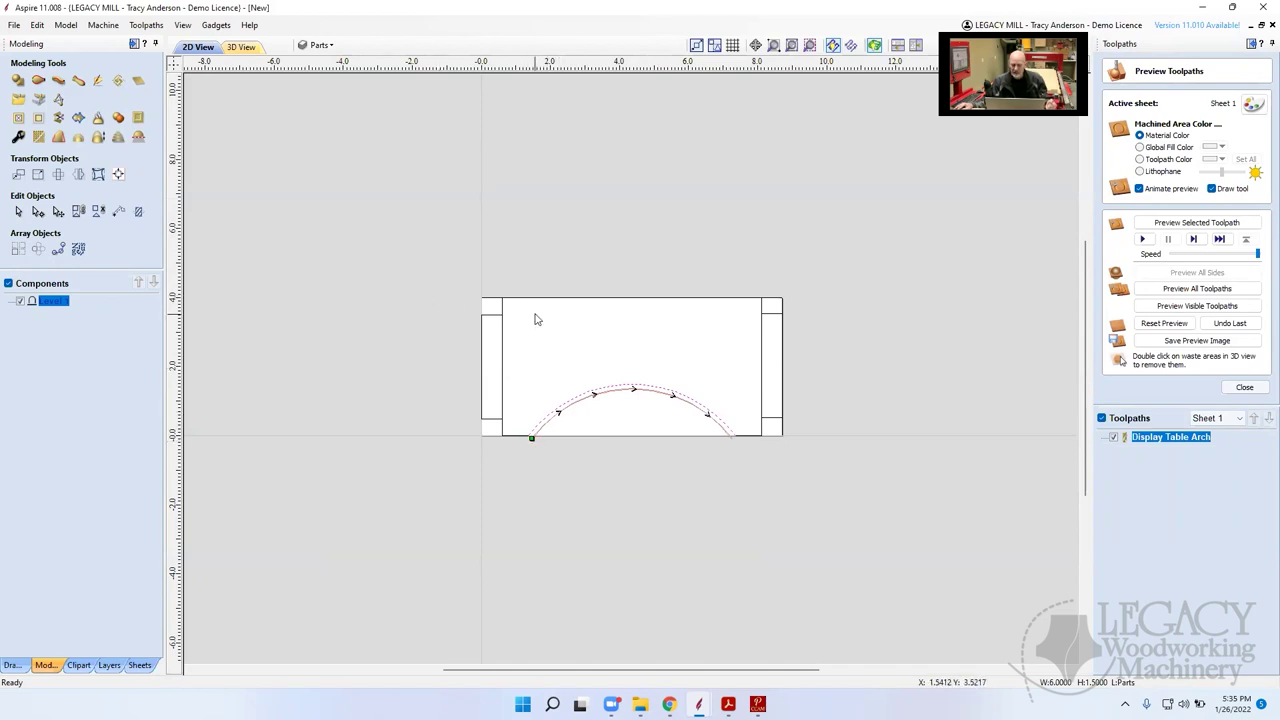
Hide the Display Table Arch toolpath, leave the toolpath preview, and show the arch vector's nodes
click(1112, 439)
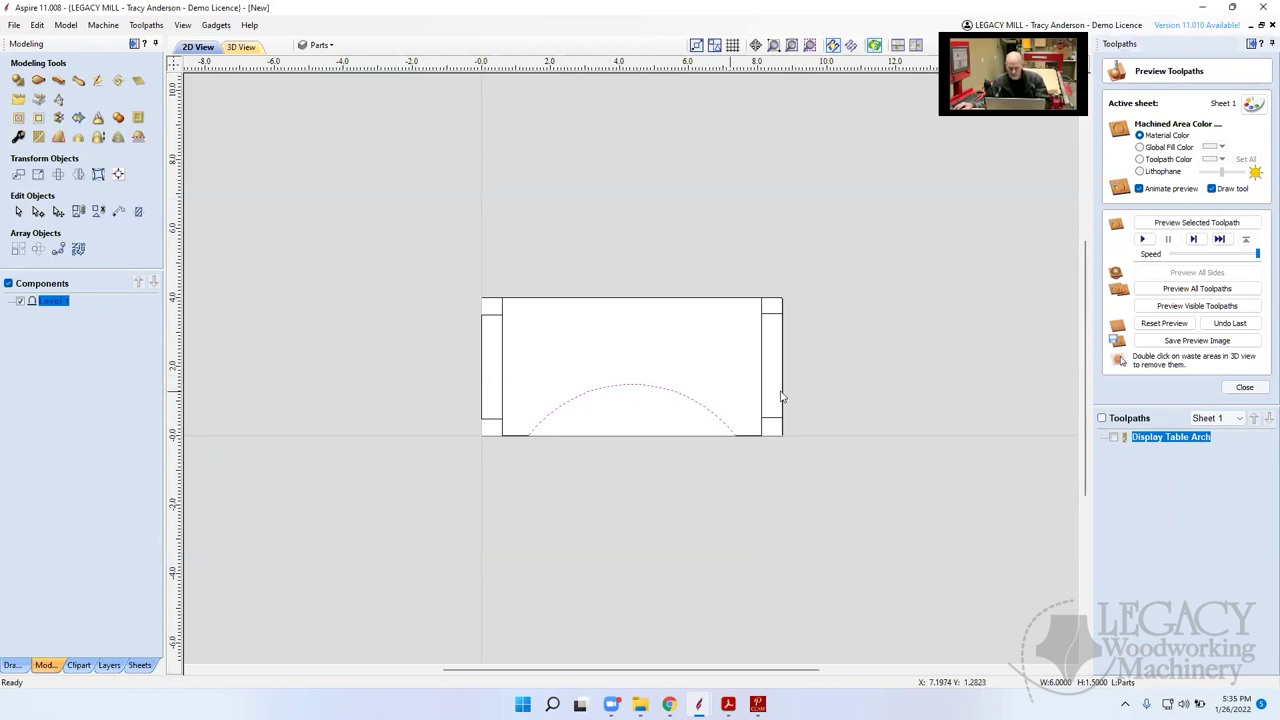
click(1242, 389)
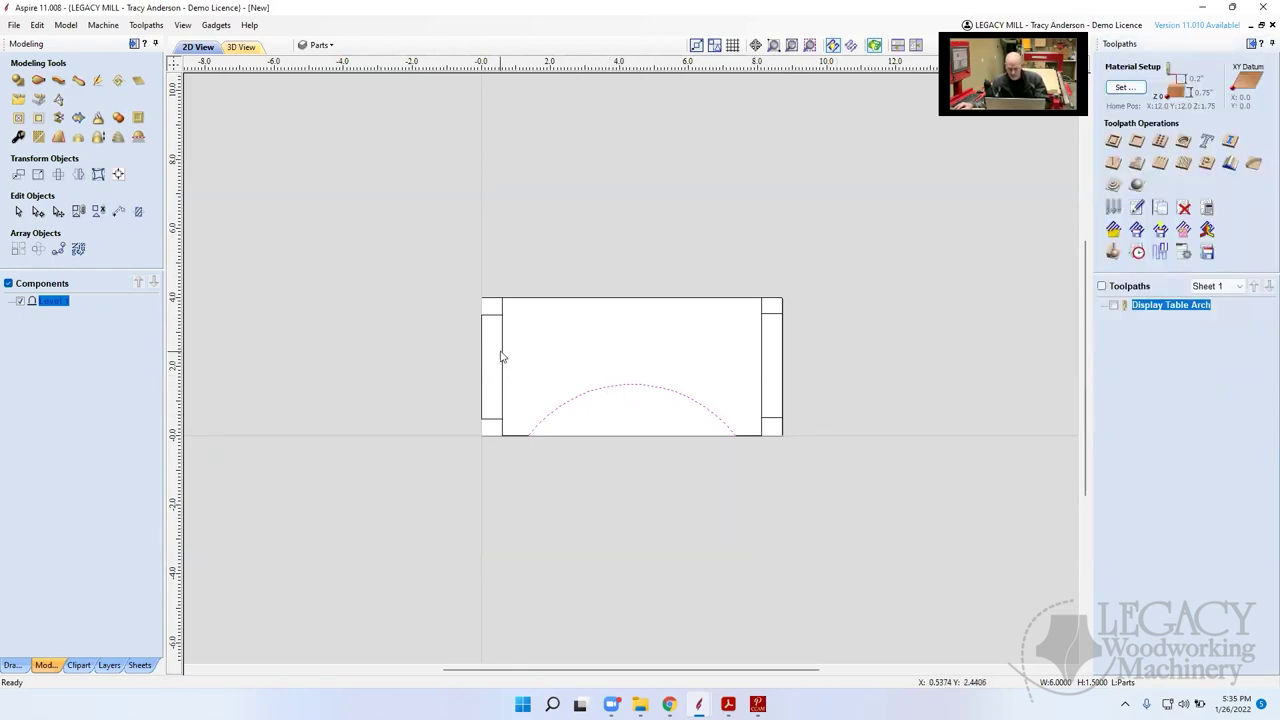
click(670, 391)
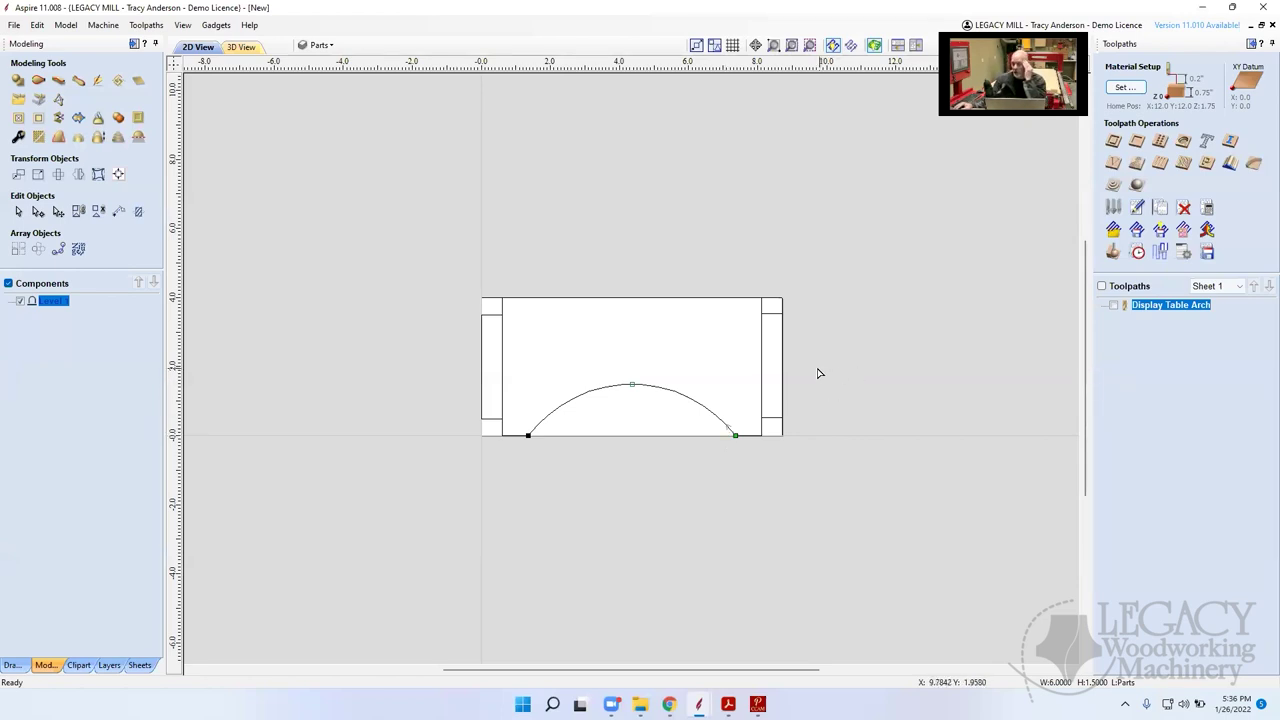
Open the material setup and review the X and Y home/start position and the Z gap above material
click(1125, 87)
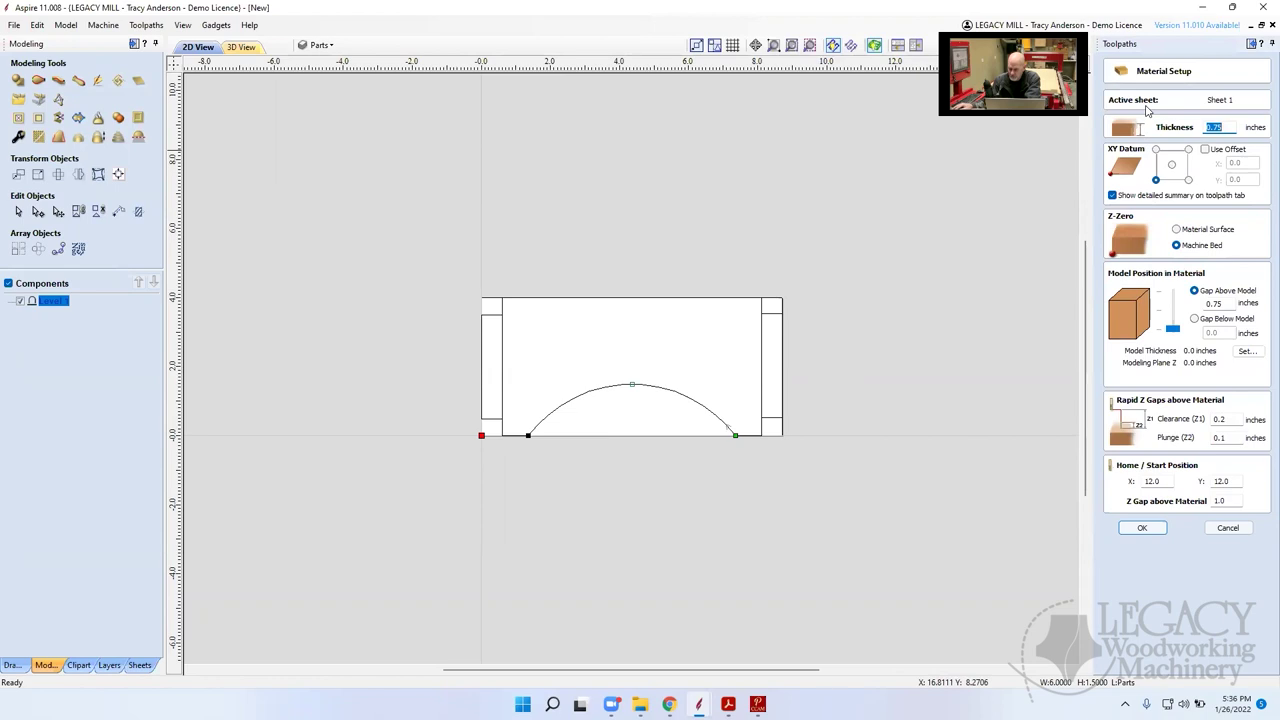
drag(1169, 481, 1150, 481)
drag(1230, 481, 1204, 499)
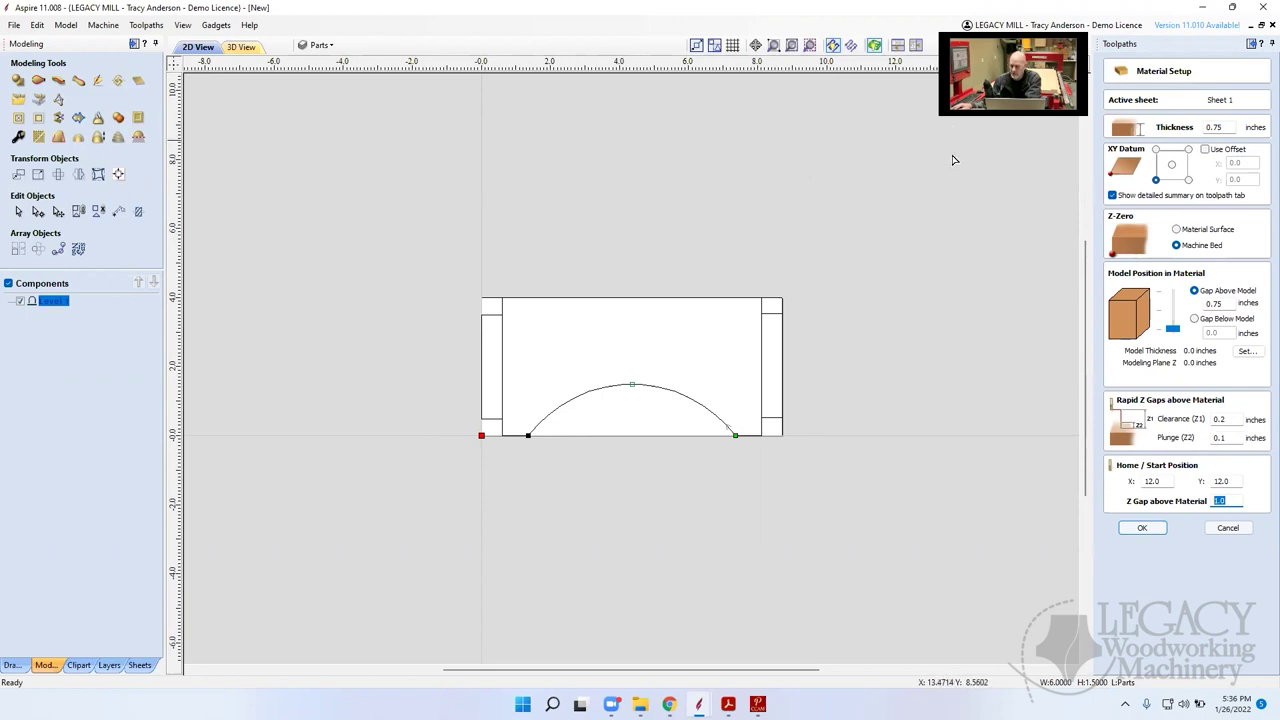
double_click(1163, 481)
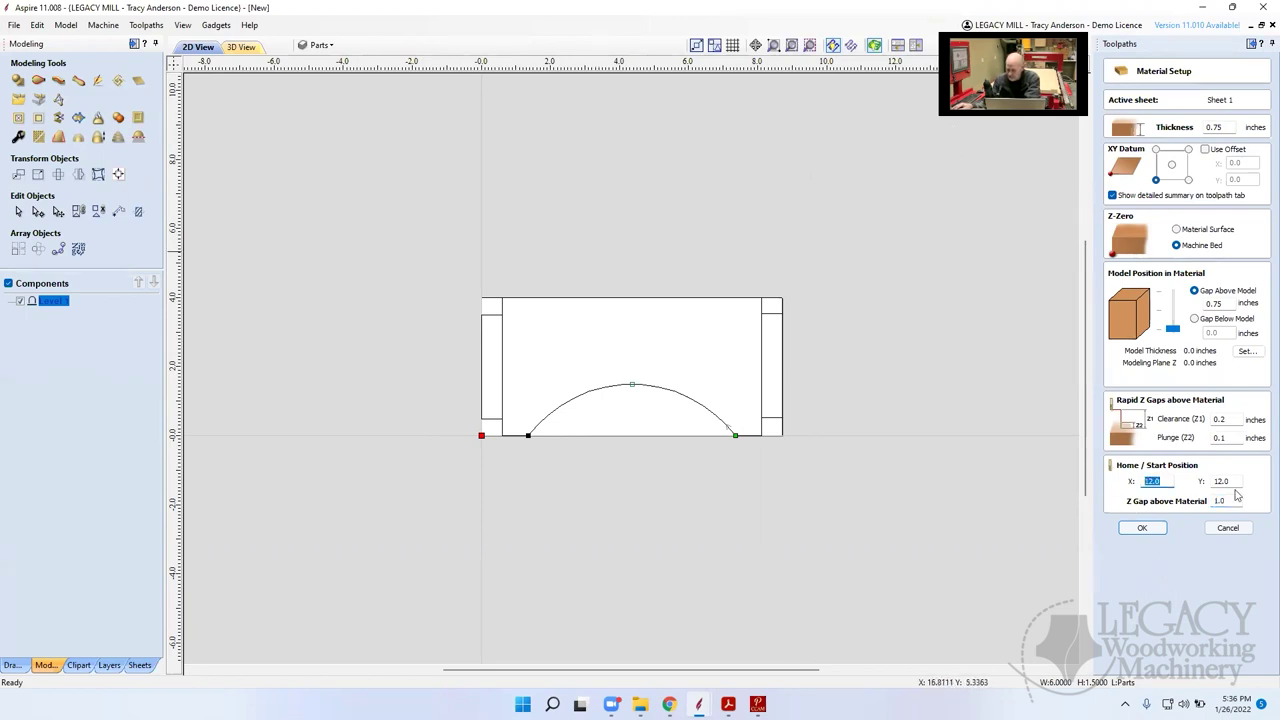
double_click(1235, 481)
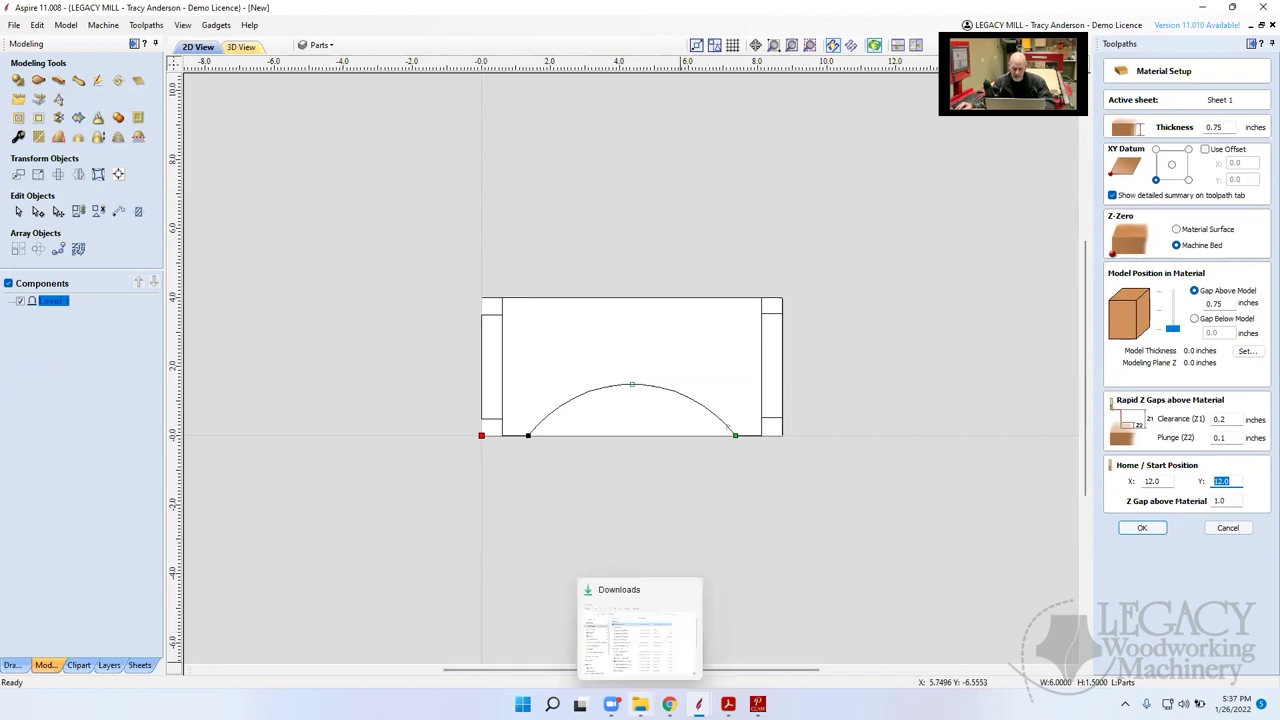
Switch to File Explorer and open the Display Table Arch NC file from the Desktop folder in Notepad
click(640, 624)
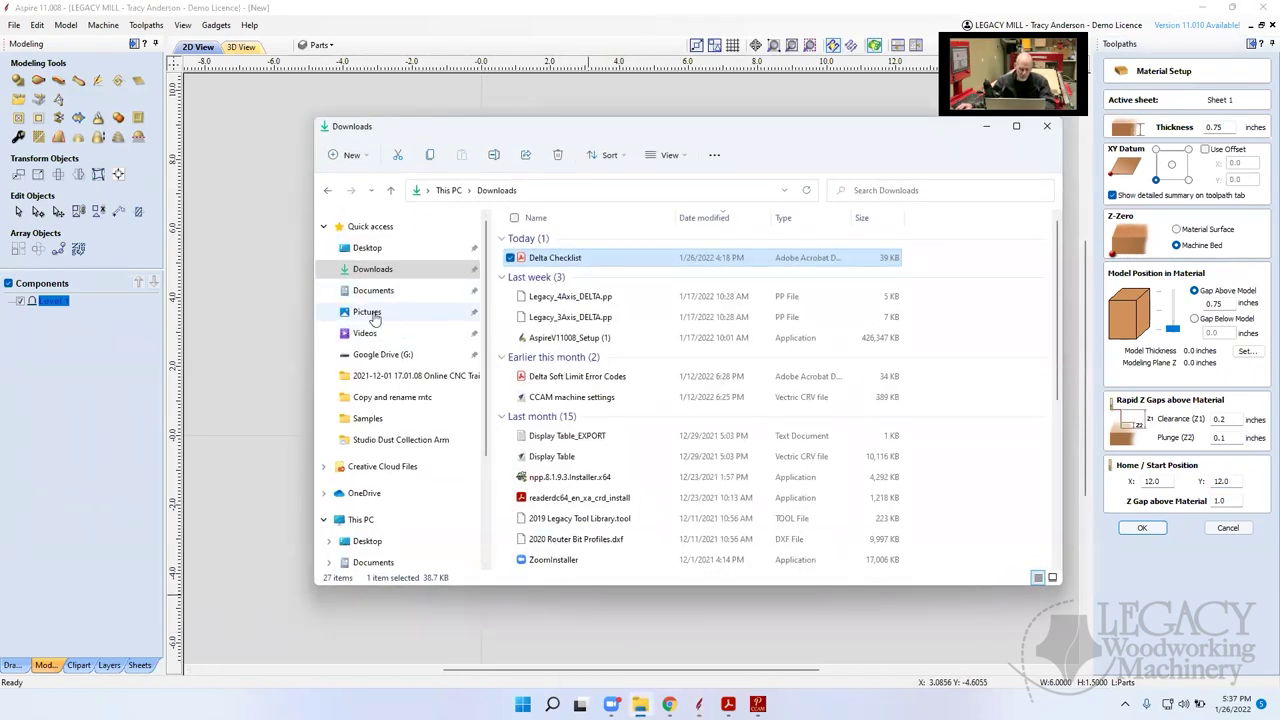
click(368, 541)
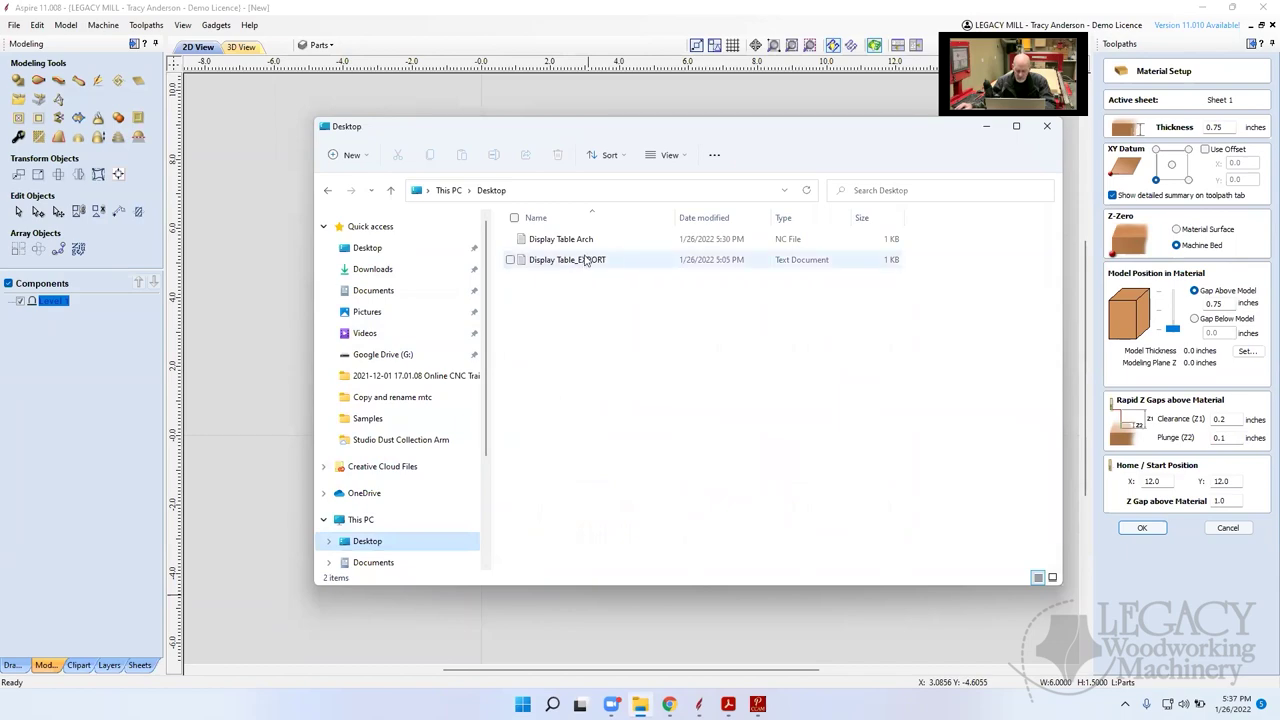
double_click(574, 240)
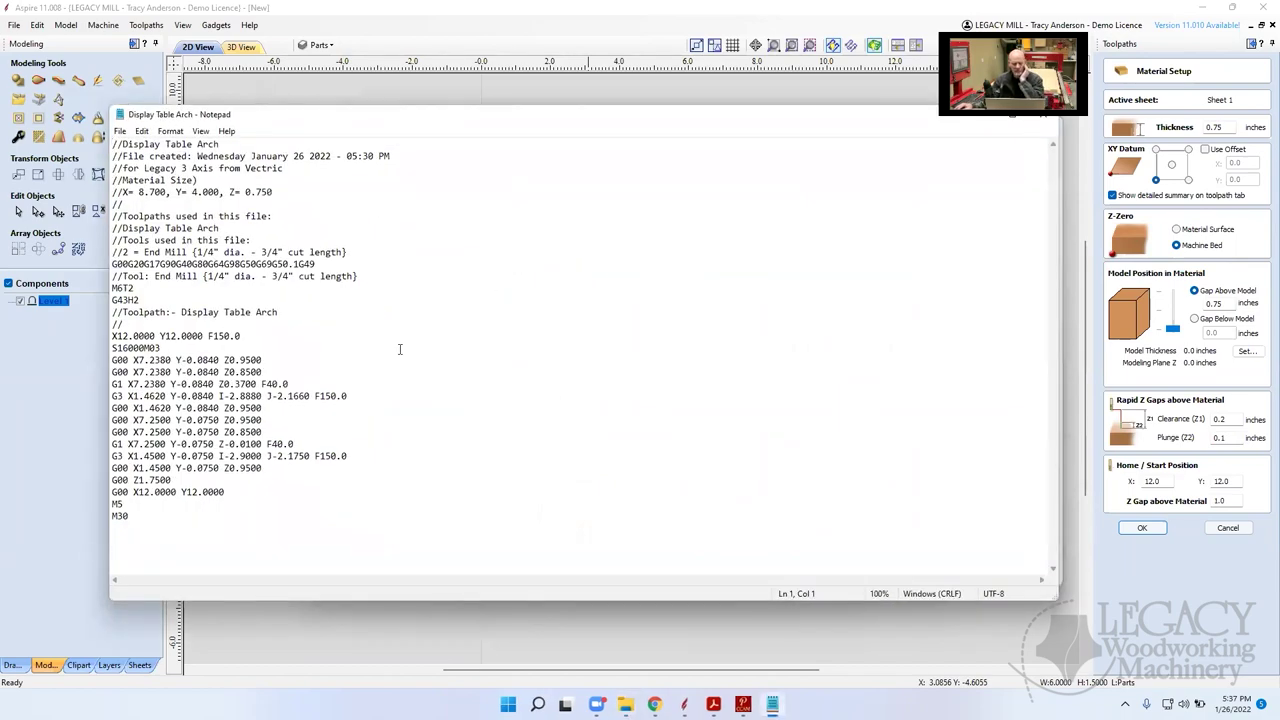
Examine the G-code's opening home move, spindle start, first rapid move, final Z retract and return home, and close the file
drag(112, 336, 234, 333)
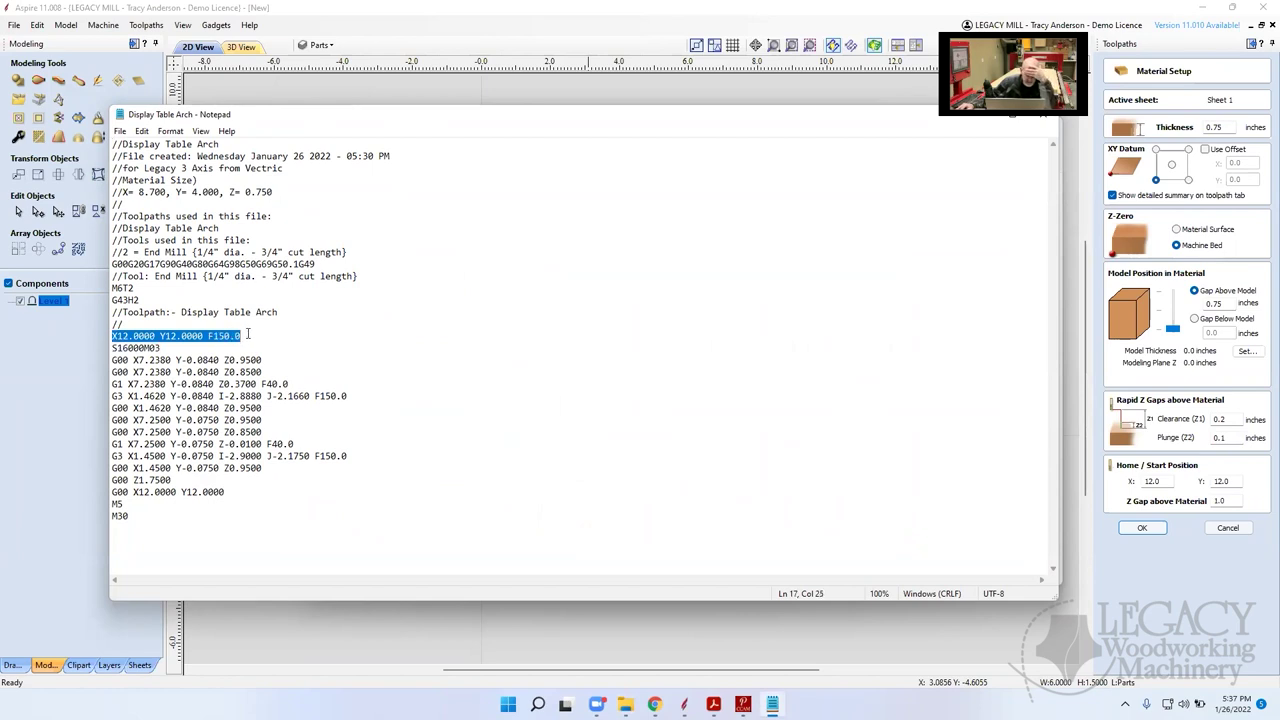
click(248, 336)
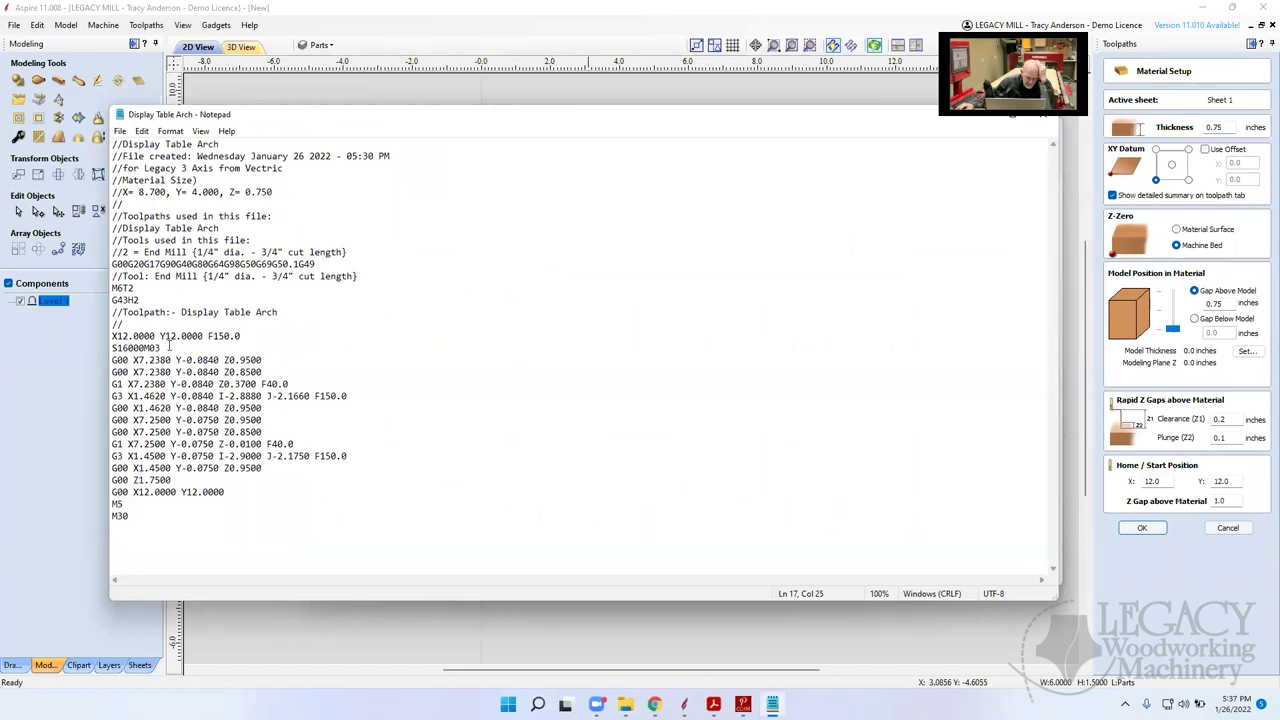
drag(164, 347, 113, 343)
drag(266, 359, 118, 360)
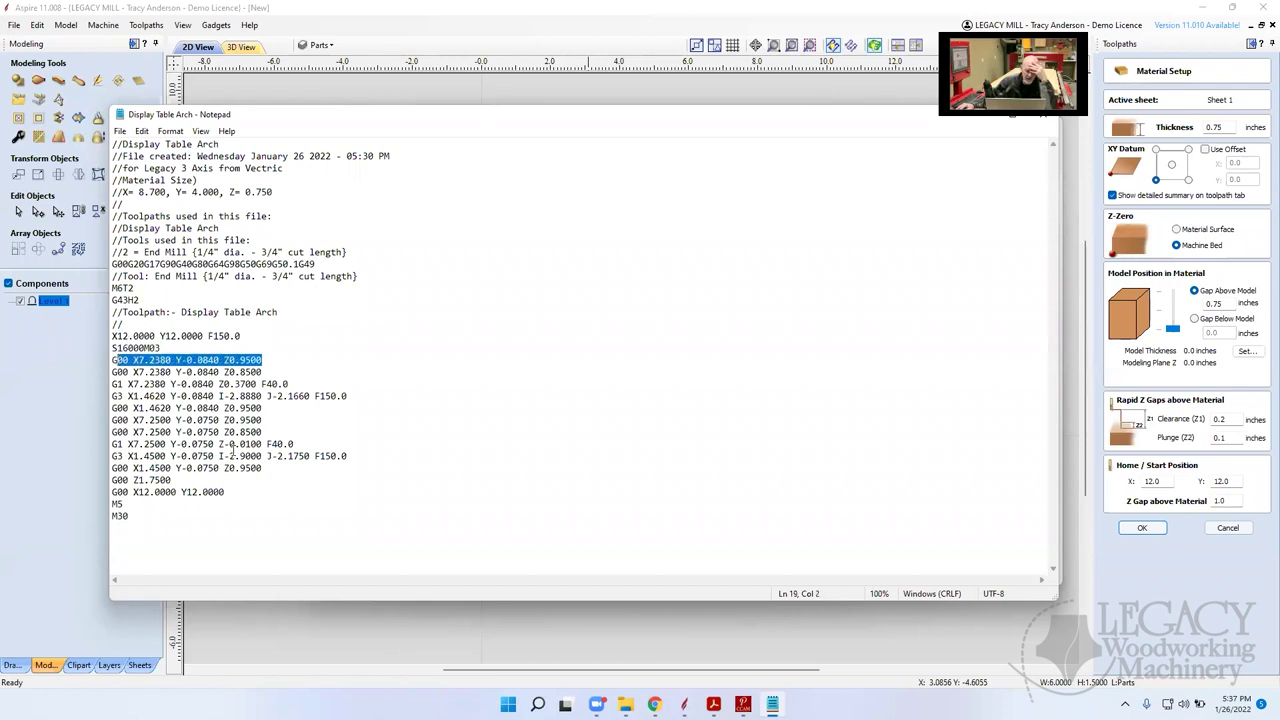
drag(155, 468, 172, 480)
drag(250, 490, 114, 481)
click(181, 481)
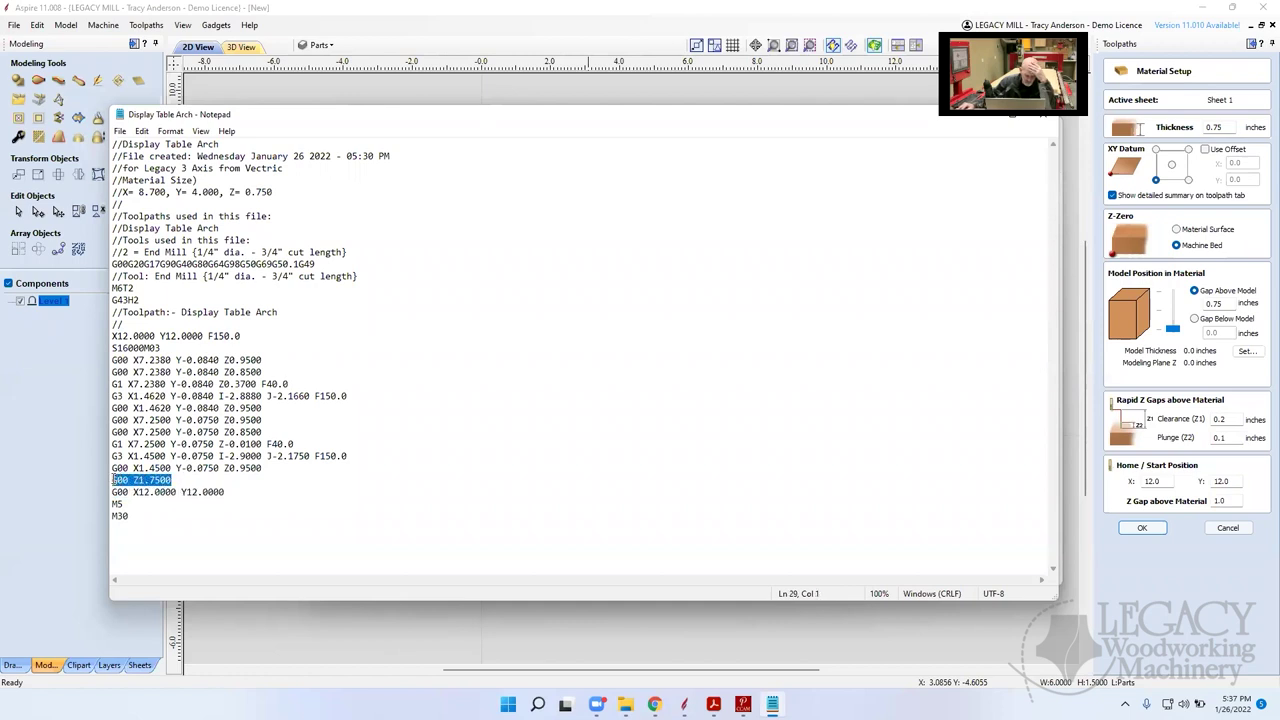
drag(228, 492, 115, 492)
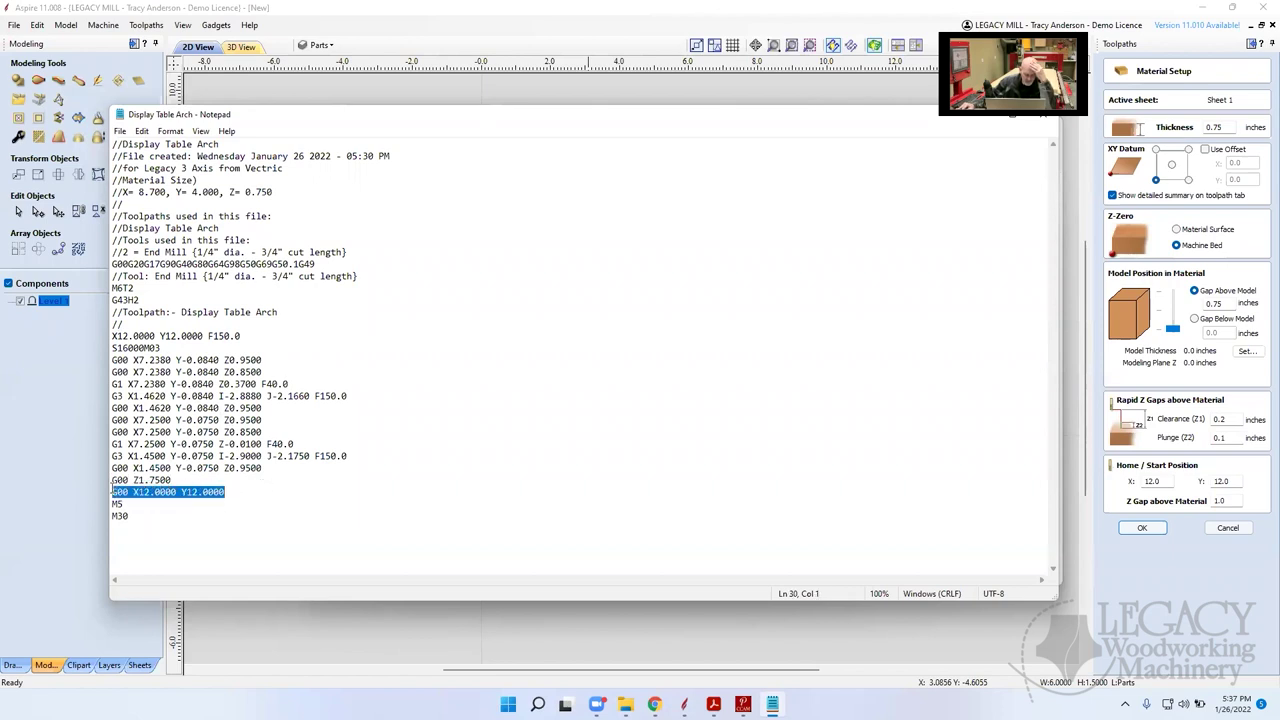
drag(242, 336, 192, 350)
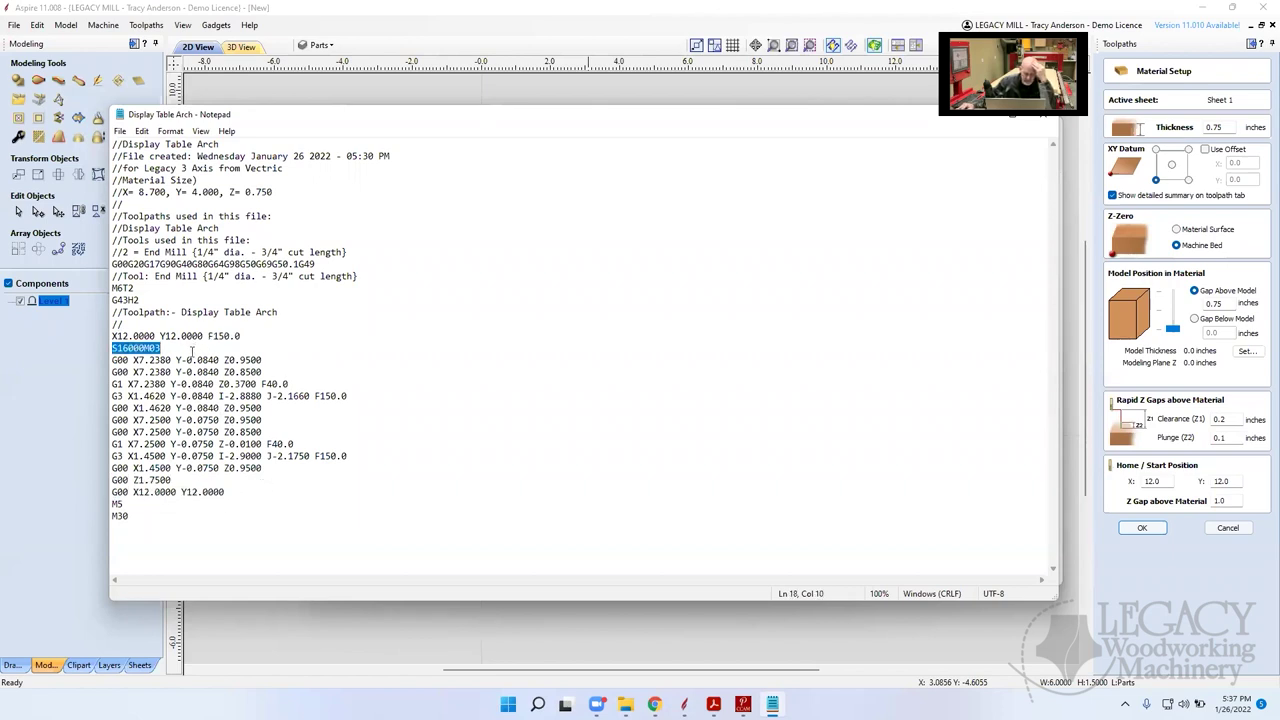
drag(238, 492, 145, 481)
click(305, 371)
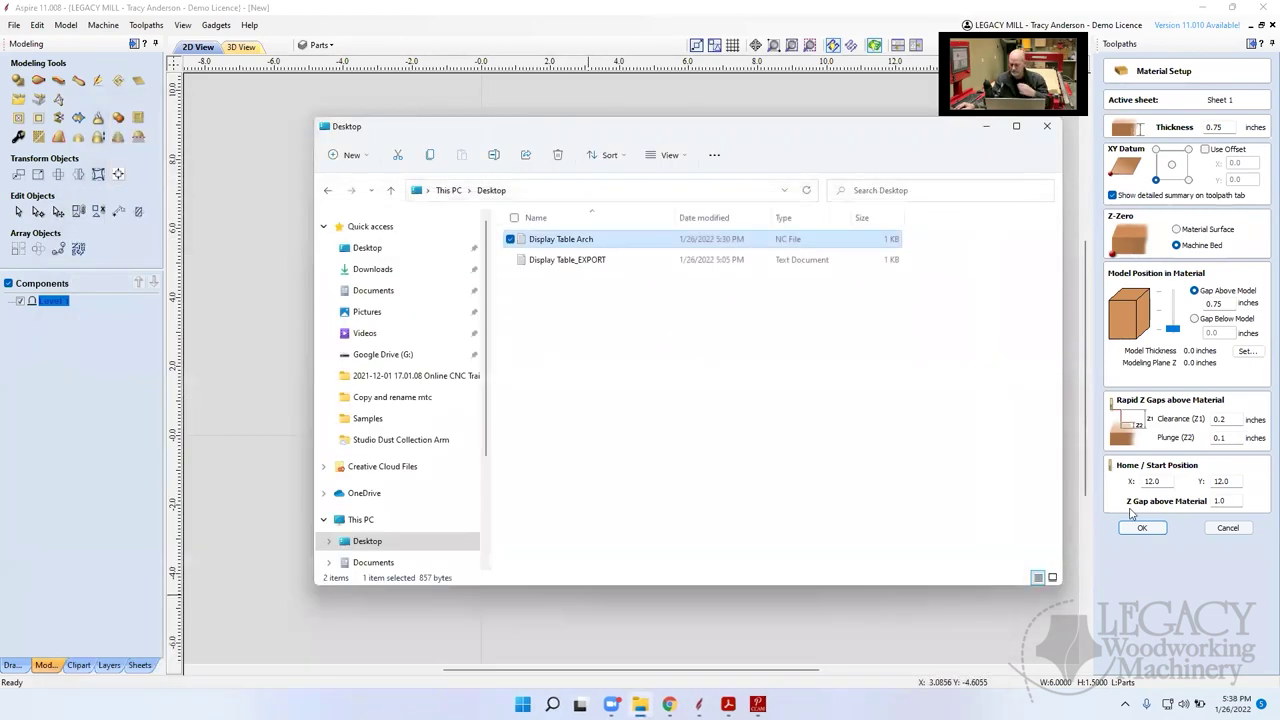
Return to Aspire, accept the material setup, and show the Display Table Arch toolpath as a solid cut to inspect its end past the board edge
click(1142, 527)
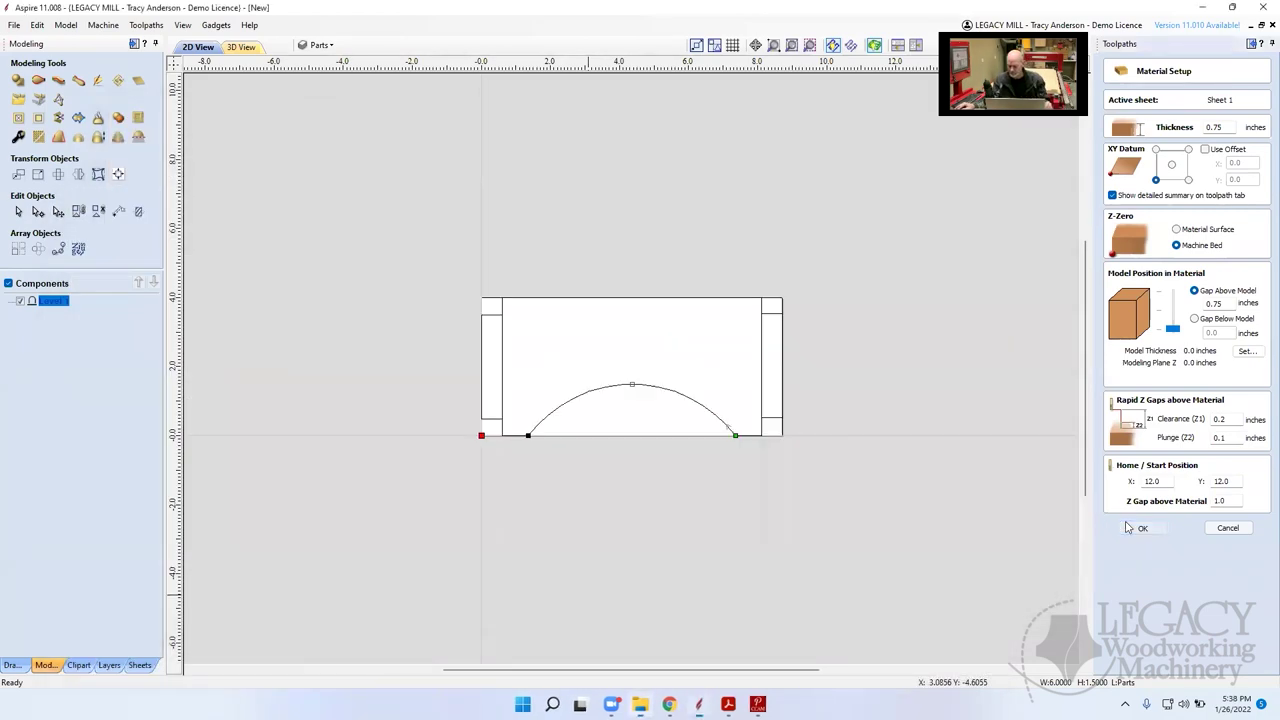
click(641, 406)
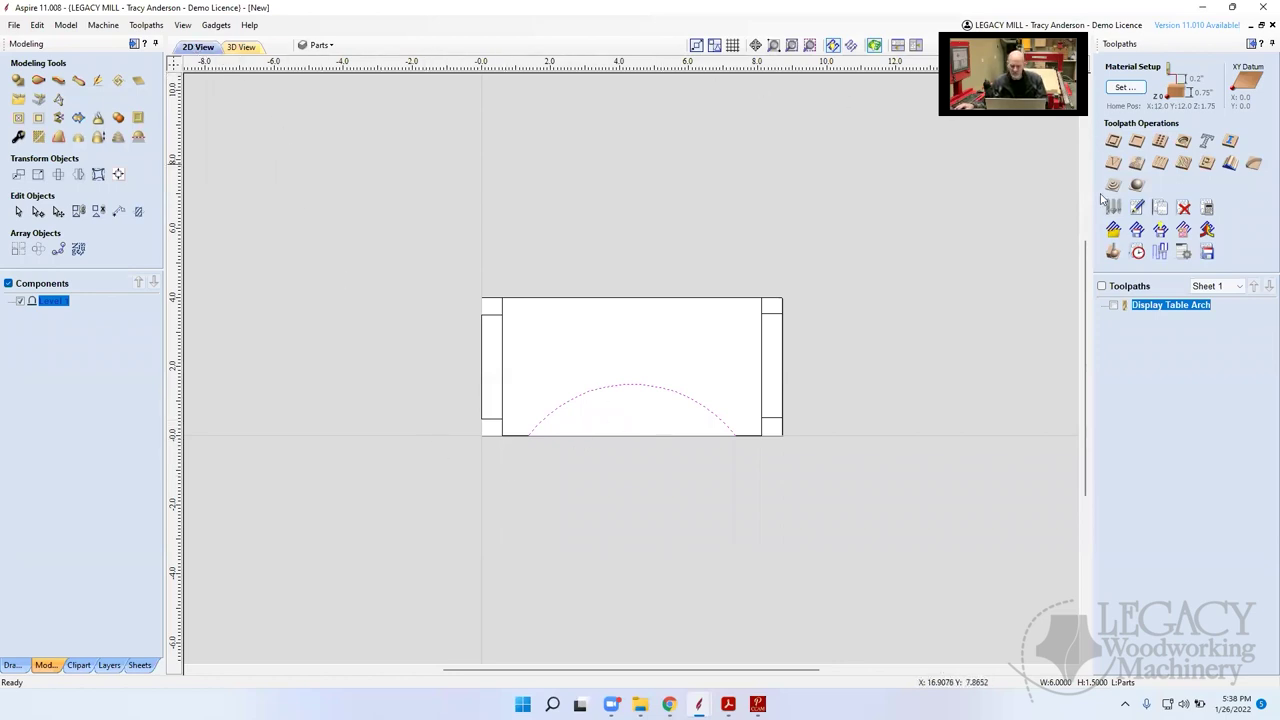
click(1113, 305)
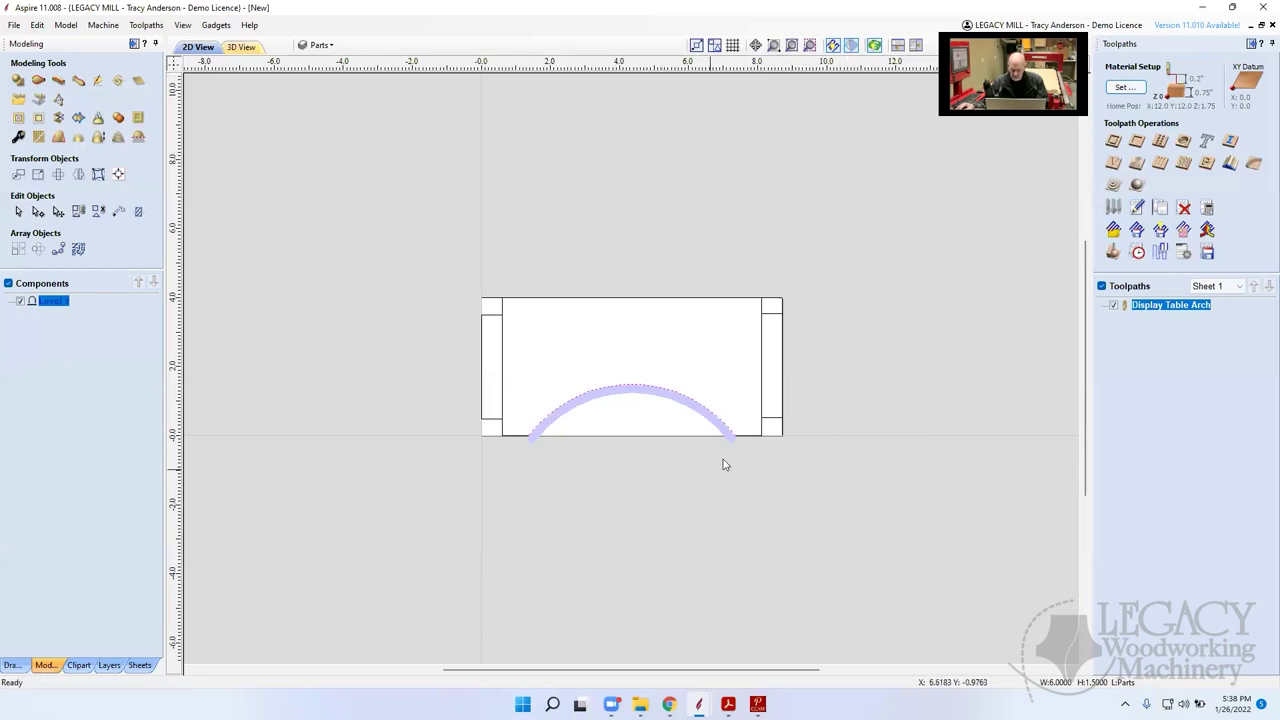
scroll(746, 443, up, 5)
scroll(725, 434, down, 4)
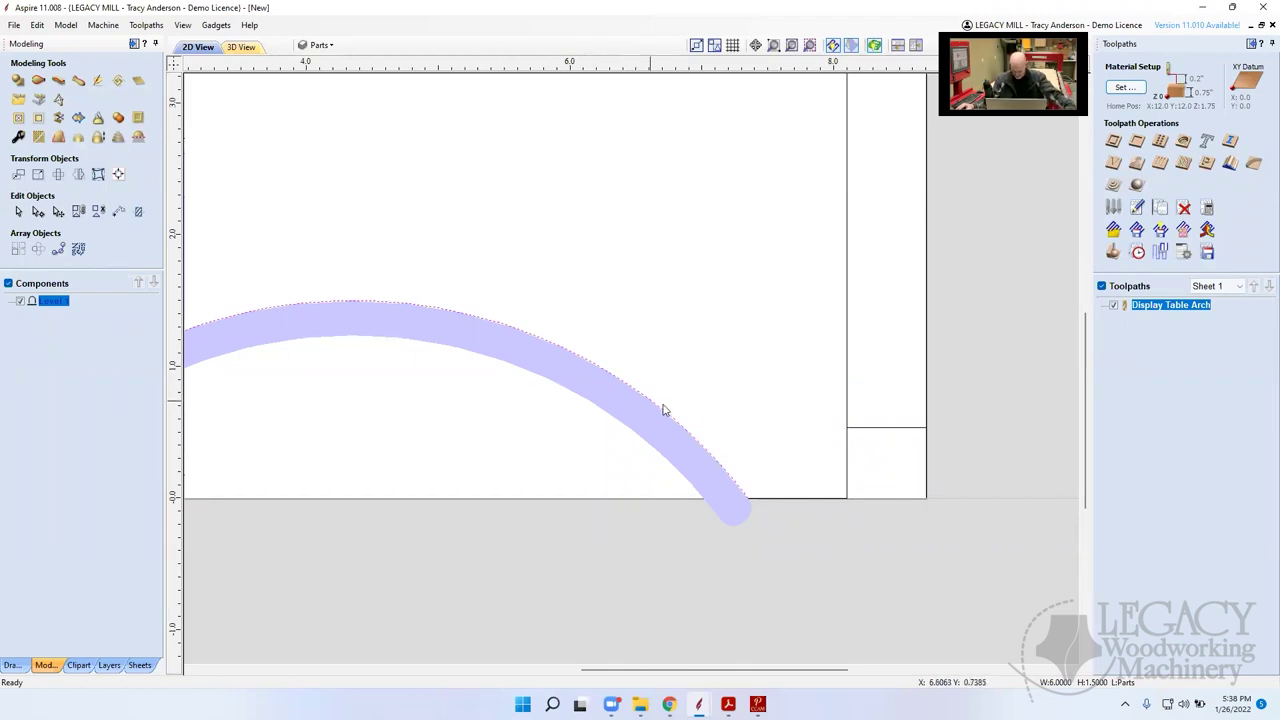
key(F3)
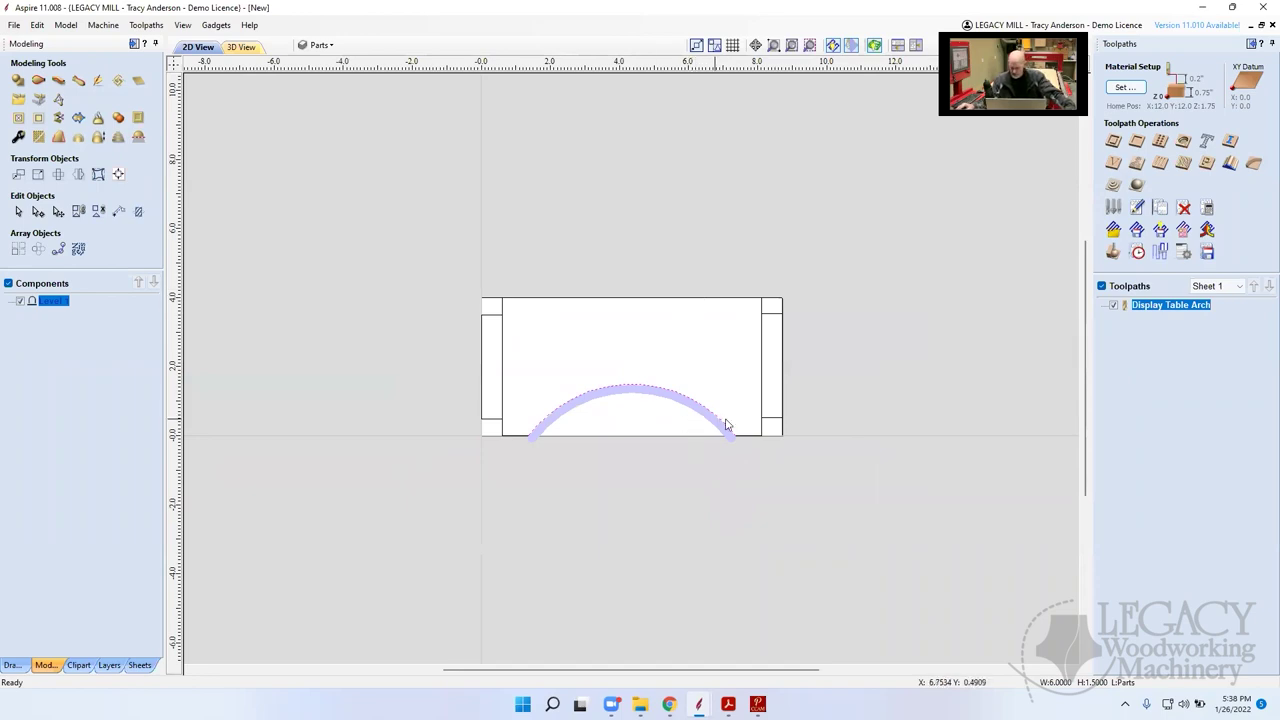
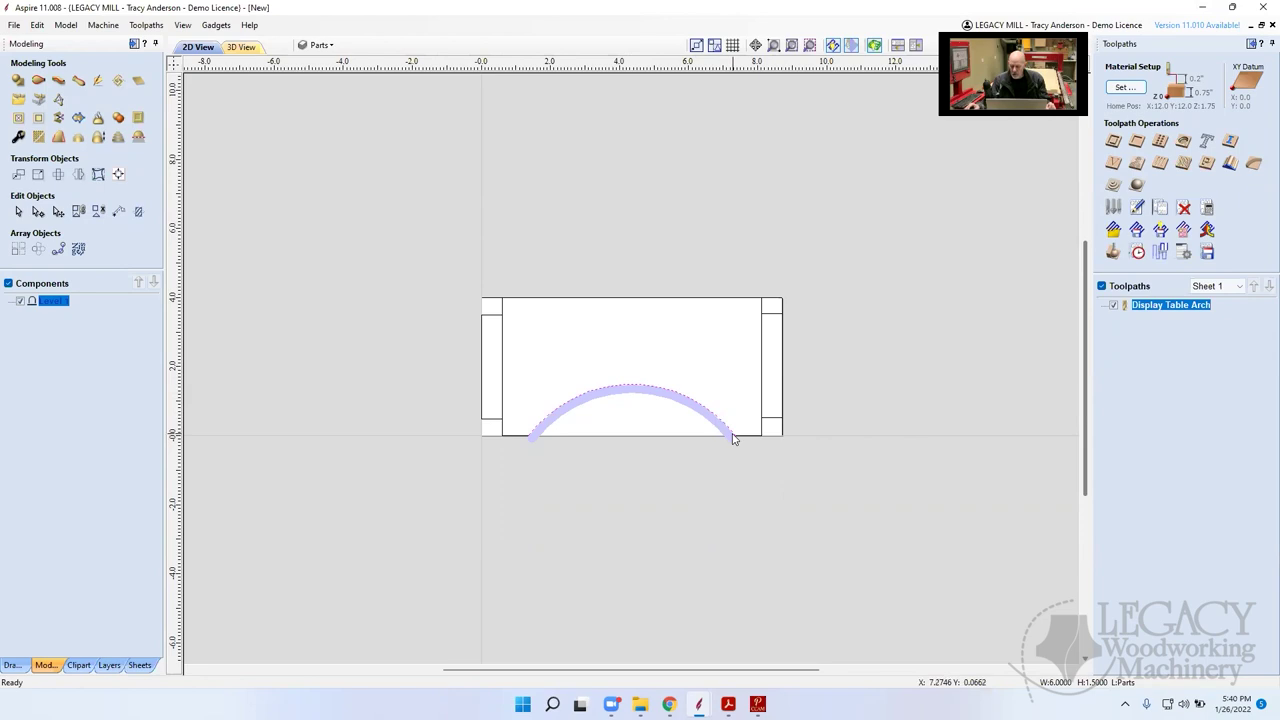
Examine both ends of the arch toolpath up close where the cutter runs past the board's edge
scroll(731, 458, up, 5)
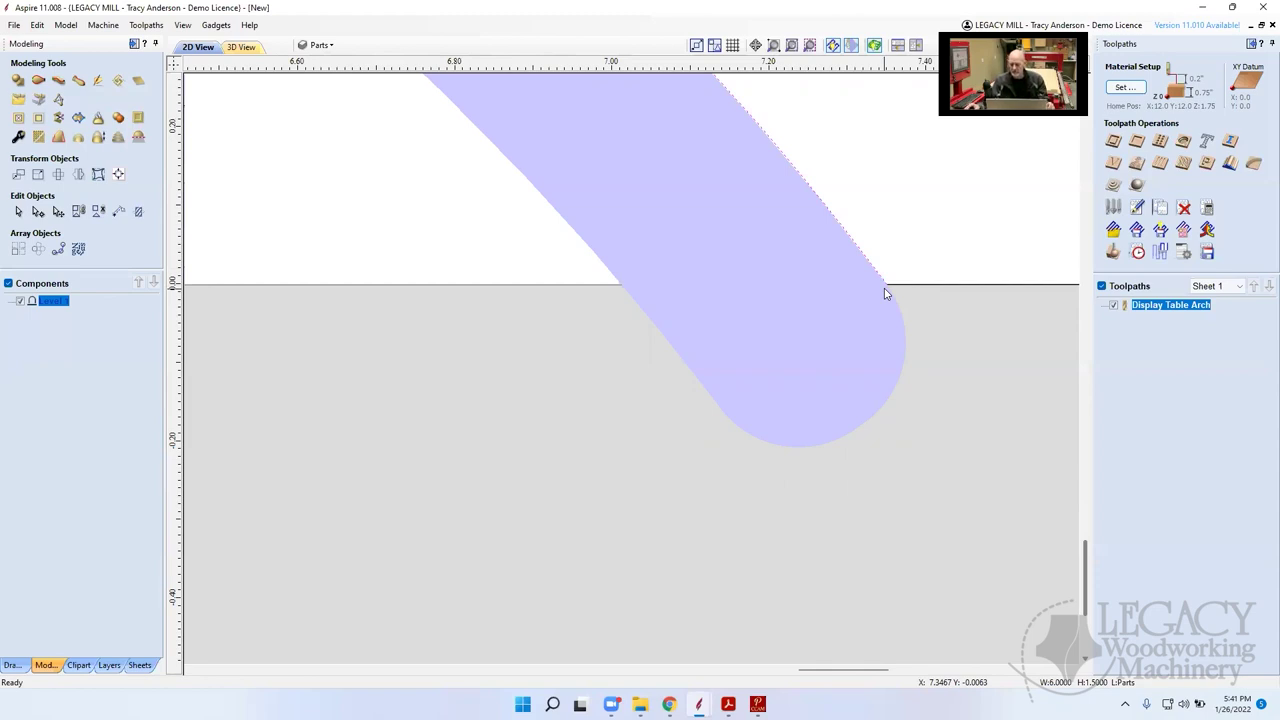
scroll(884, 293, down, 3)
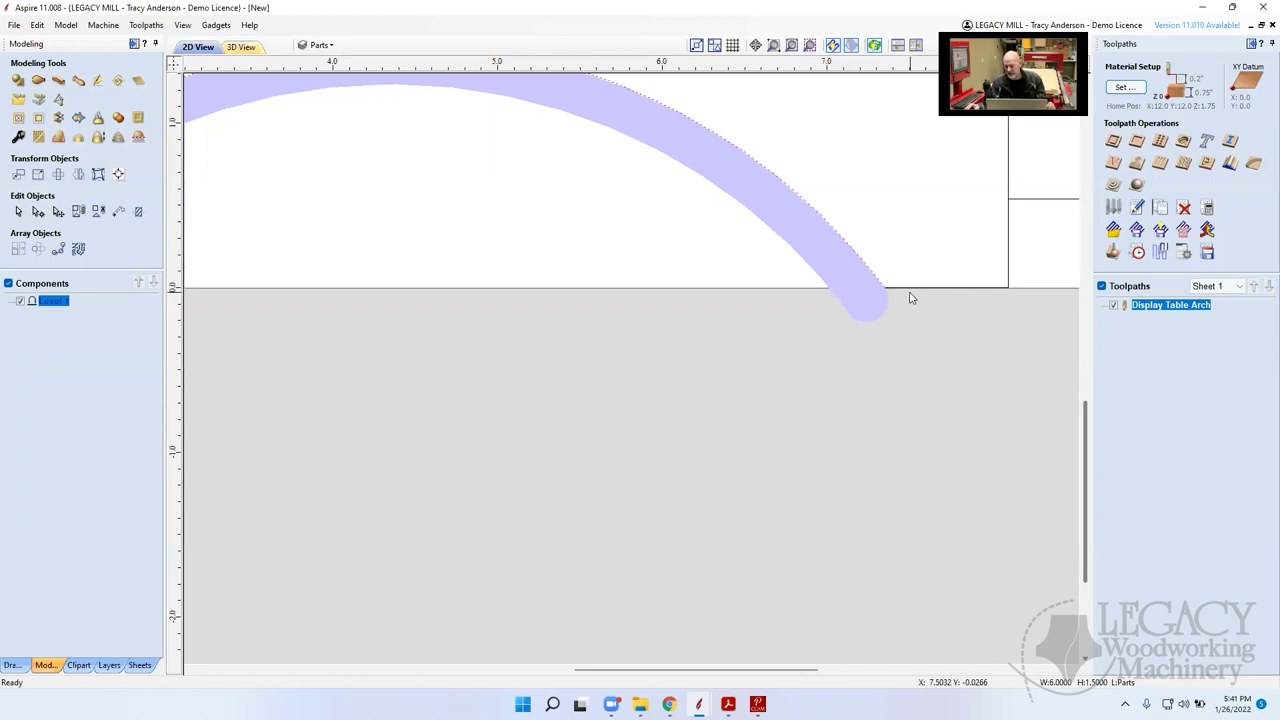
scroll(912, 285, down, 3)
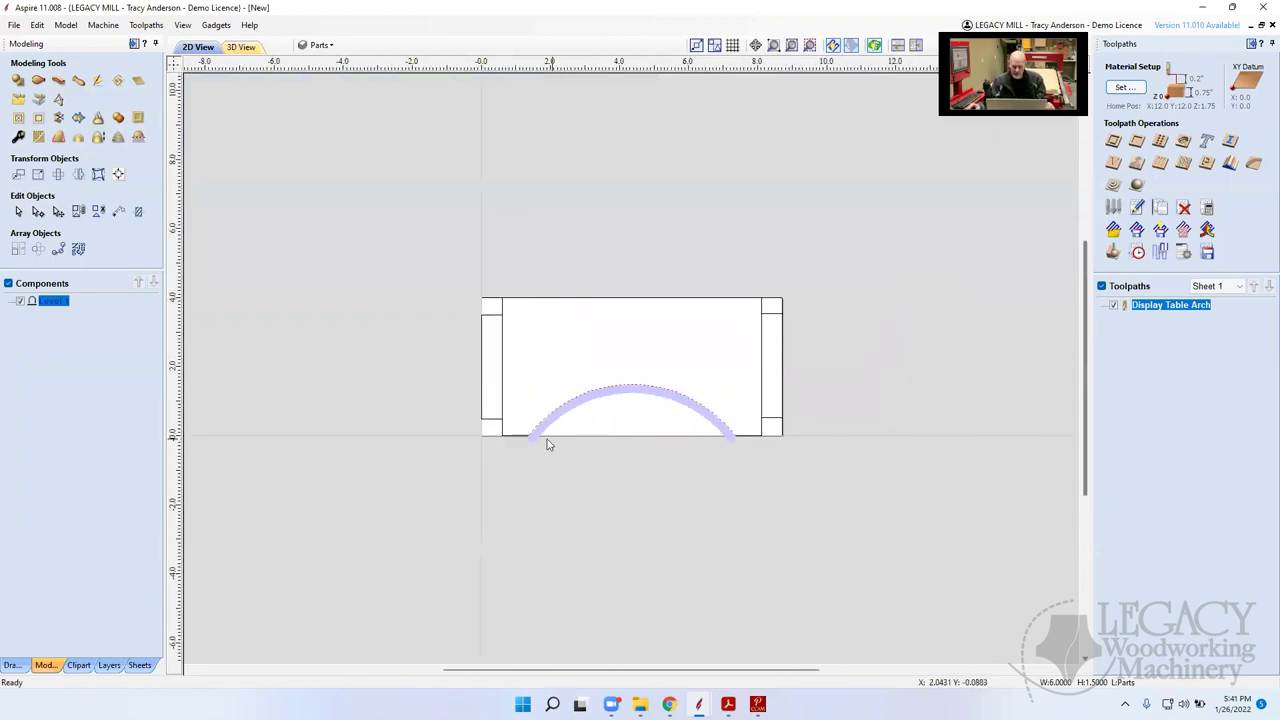
scroll(540, 442, up, 3)
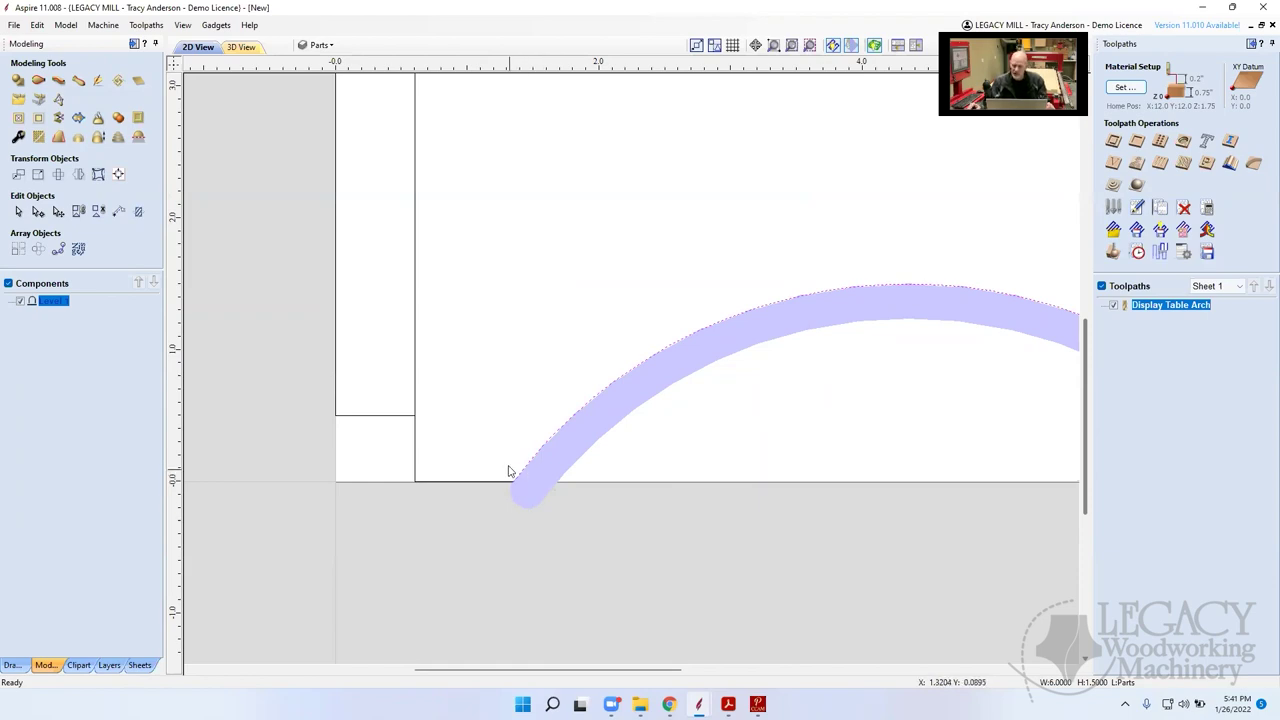
scroll(508, 471, down, 5)
scroll(540, 443, up, 5)
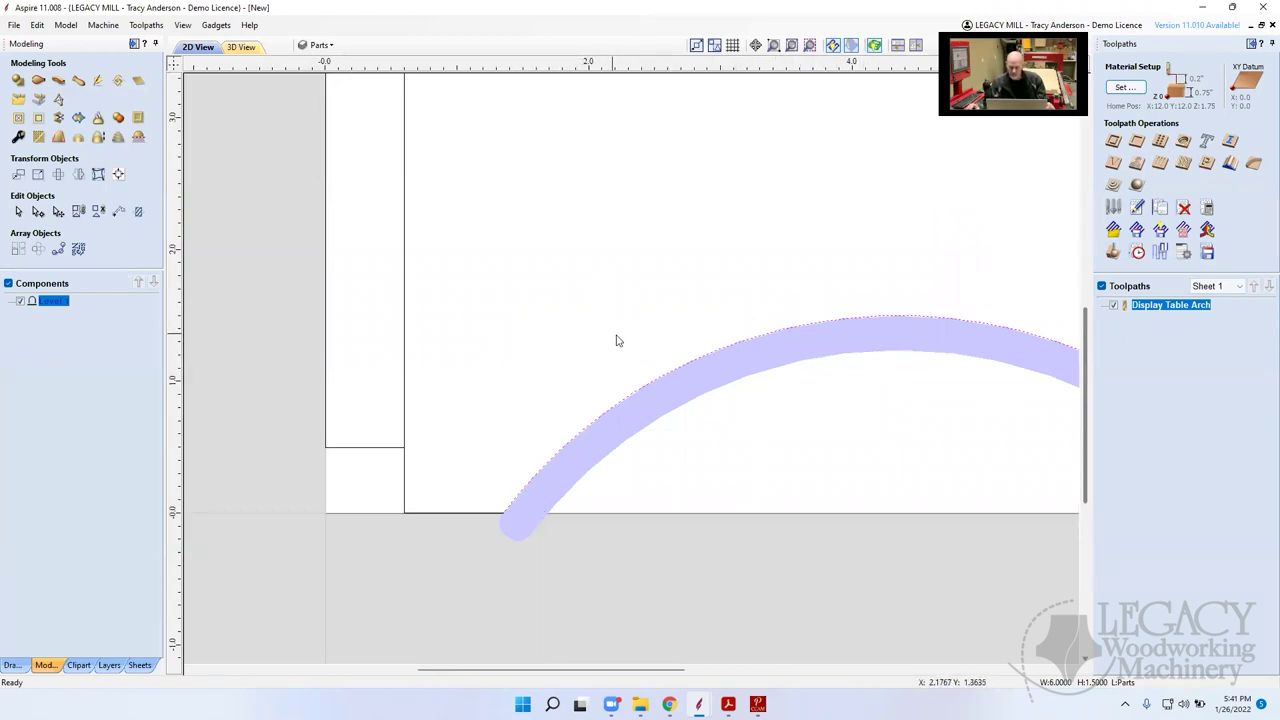
key(F6)
scroll(740, 451, up, 5)
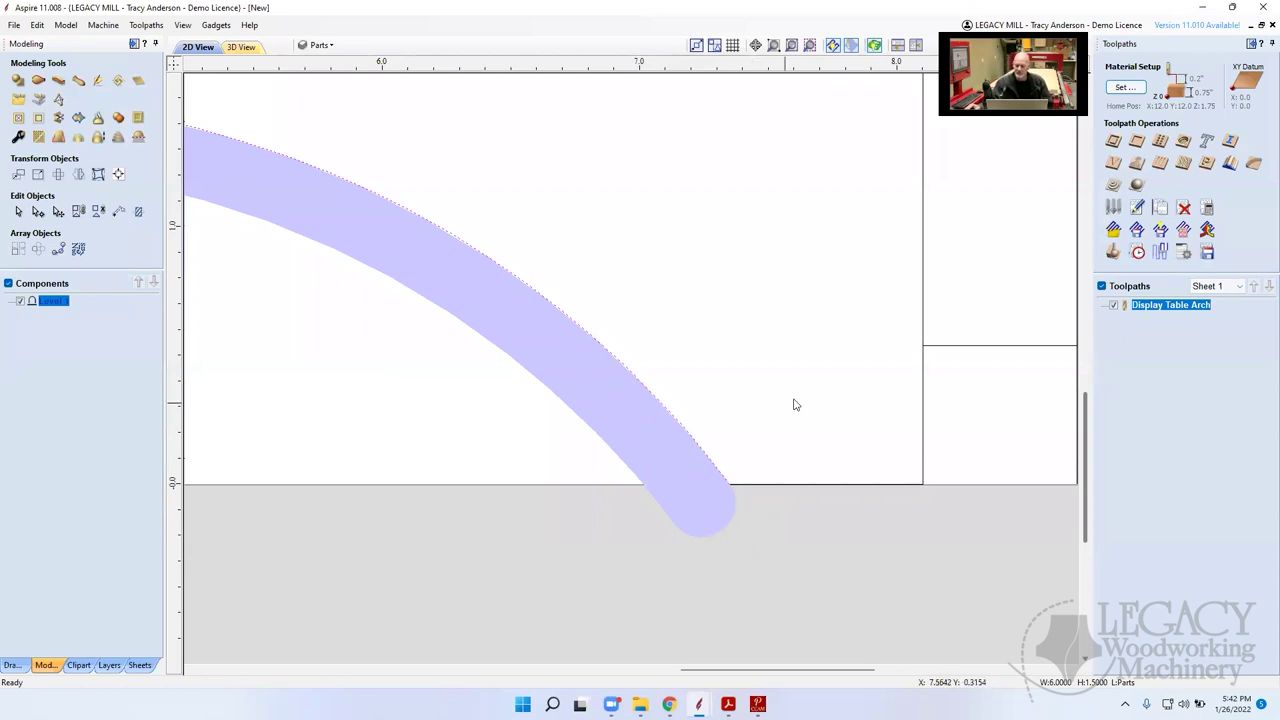
key(F3)
scroll(657, 429, up, 10)
scroll(662, 428, down, 10)
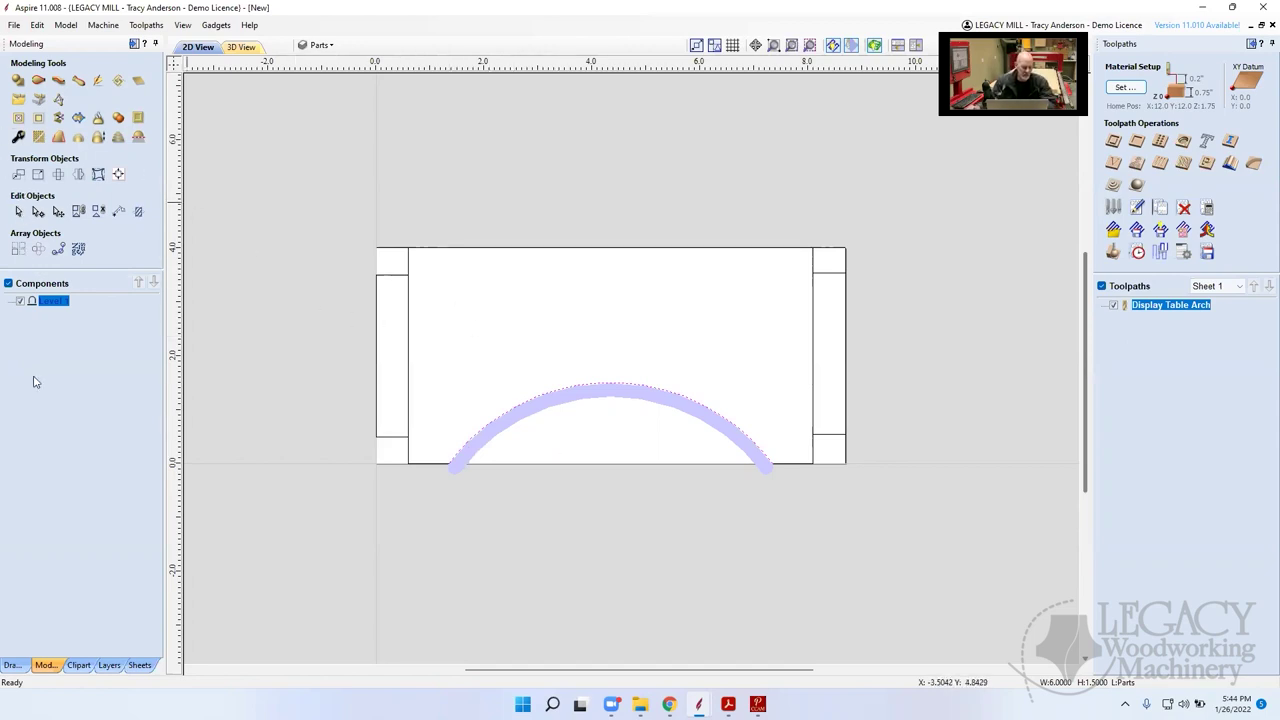
Draw a circle of about 0.13 inch radius over the arch toolpath's right end, centred at about X 7.239, Y -0.0702
click(12, 665)
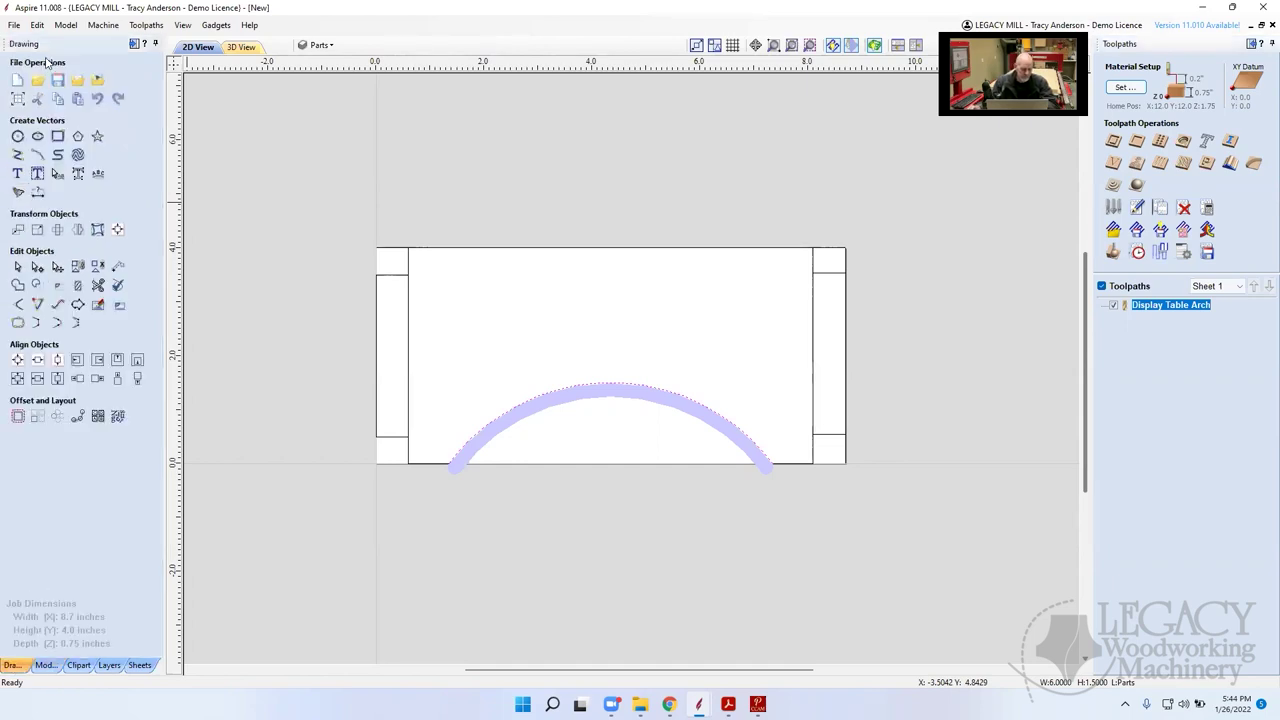
click(17, 136)
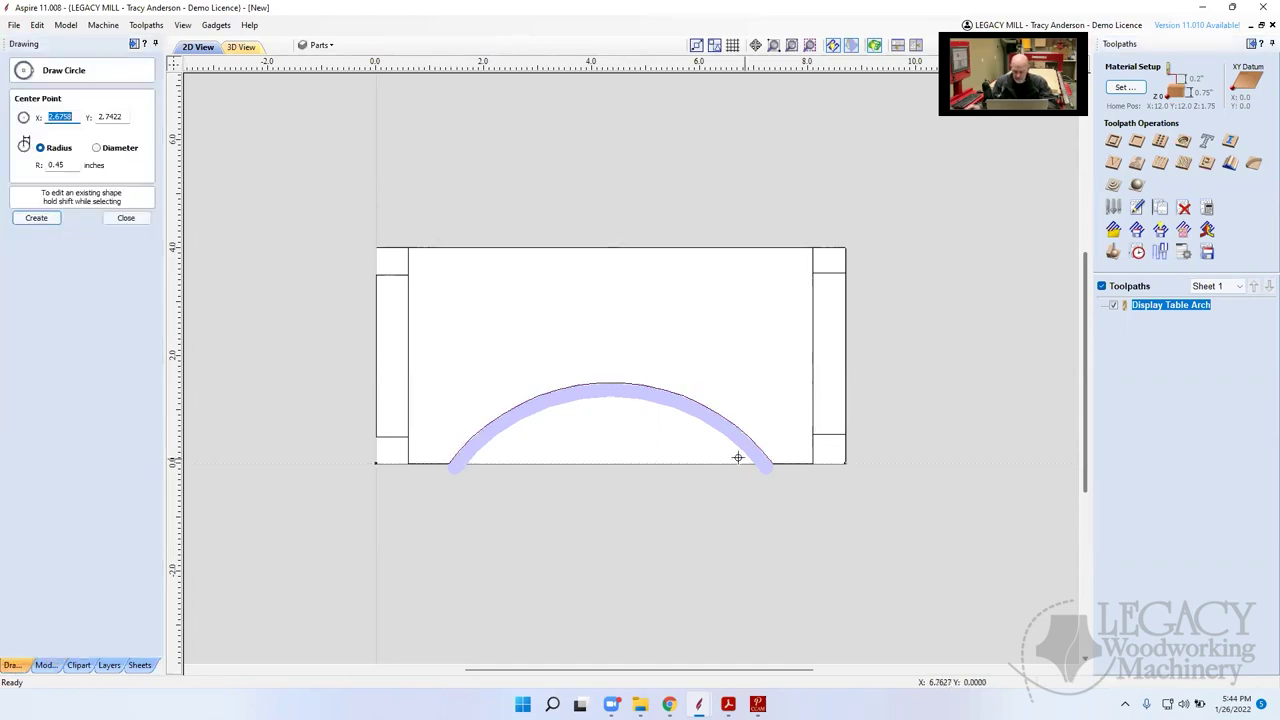
scroll(770, 460, up, 3)
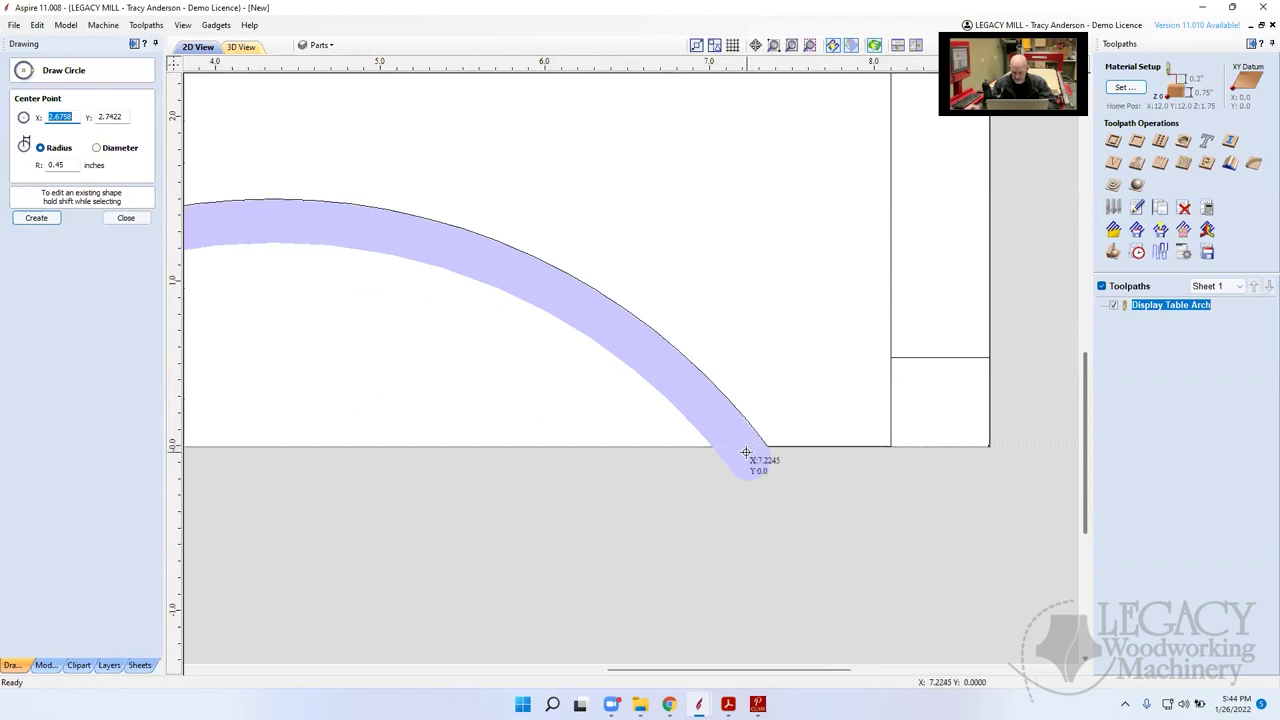
scroll(758, 446, up, 2)
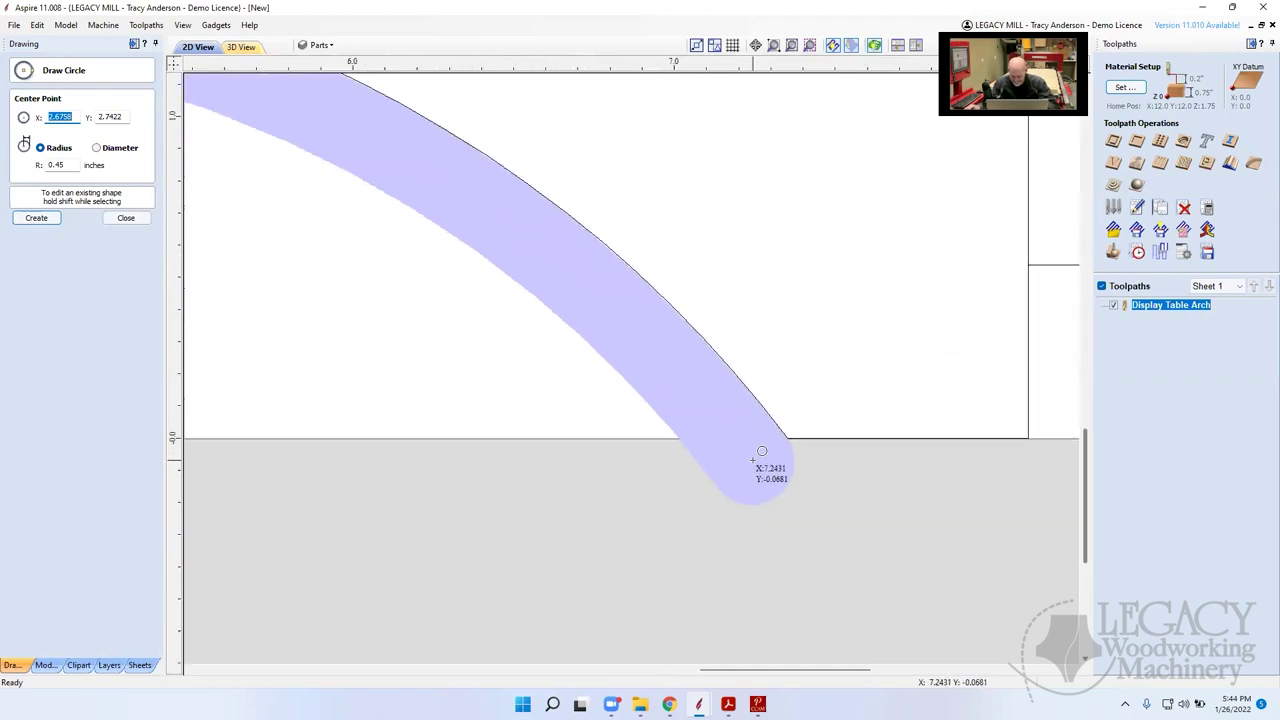
drag(760, 452, 789, 482)
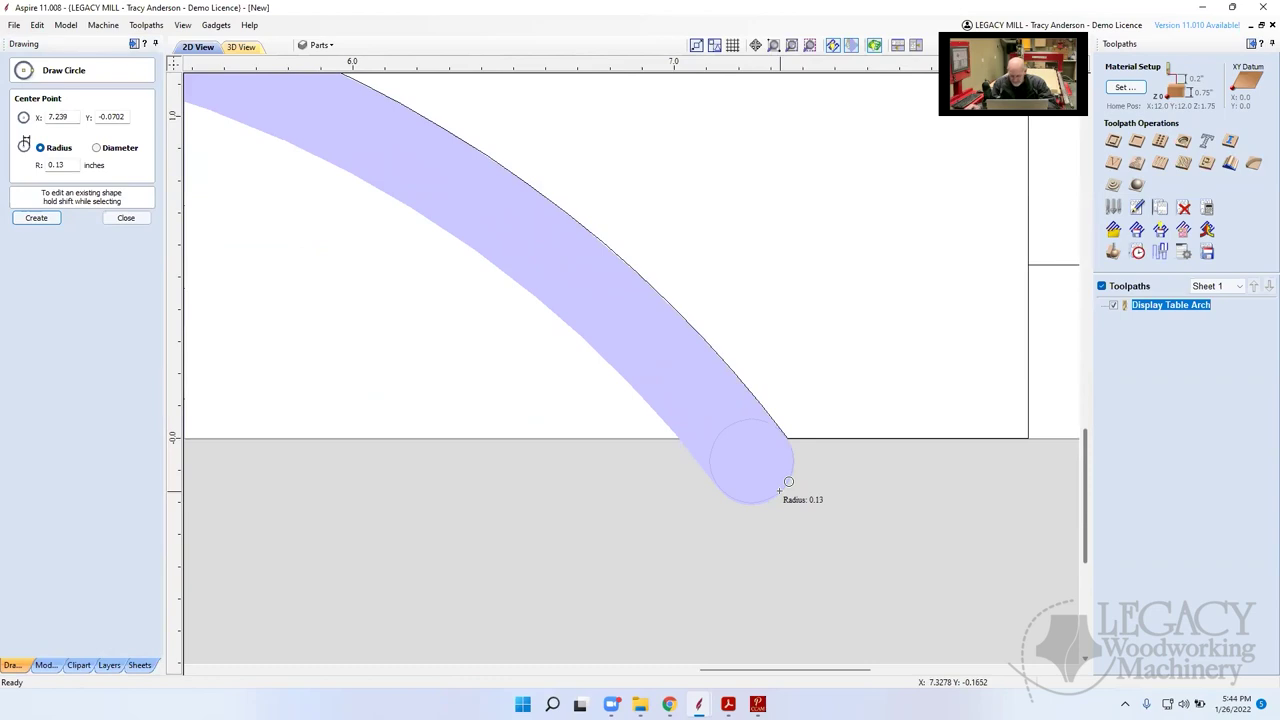
drag(789, 482, 789, 482)
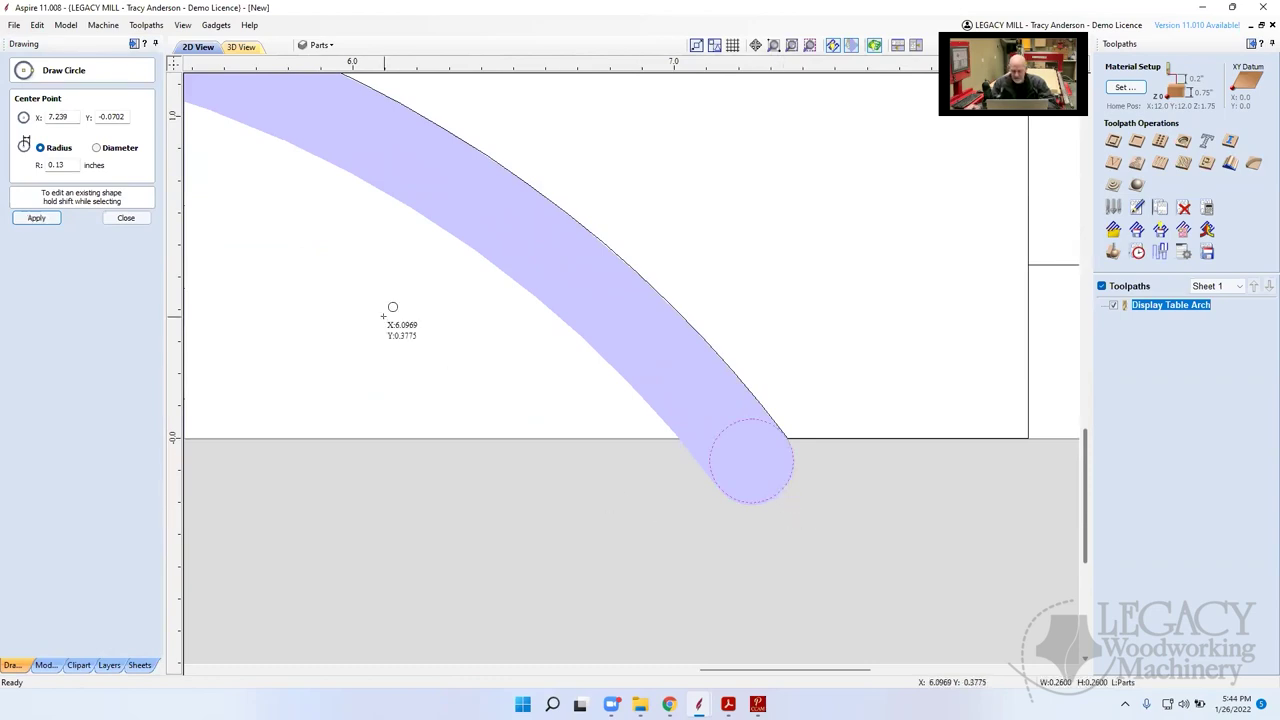
click(126, 218)
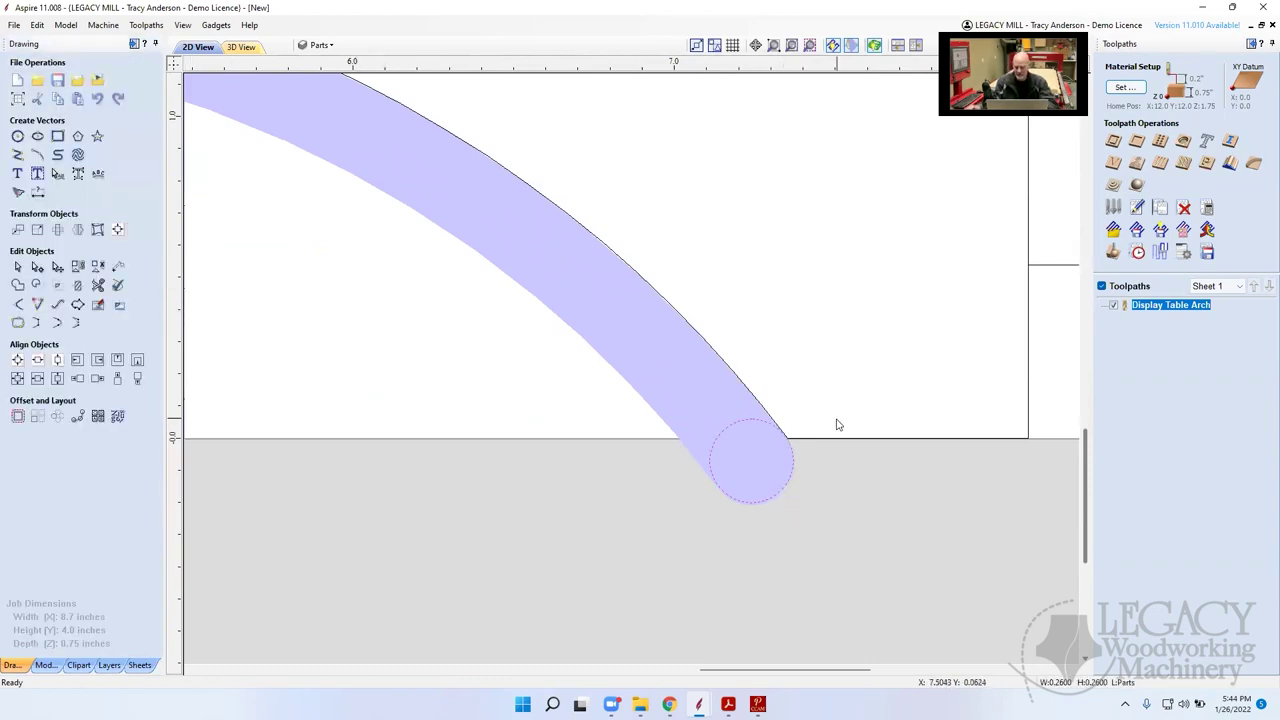
Start a drilling toolpath on the circle with cut depth z and the End Mill (1/4" dia. - 3/4" cut length)
click(1159, 142)
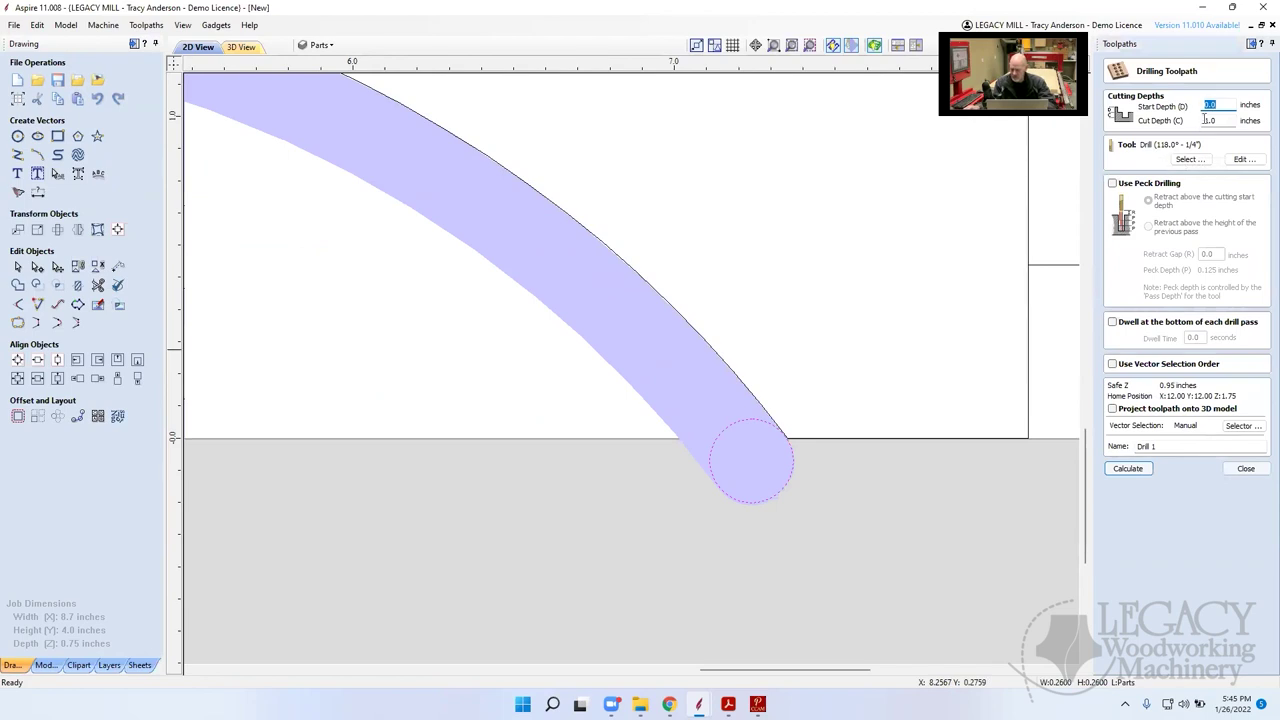
key(Tab)
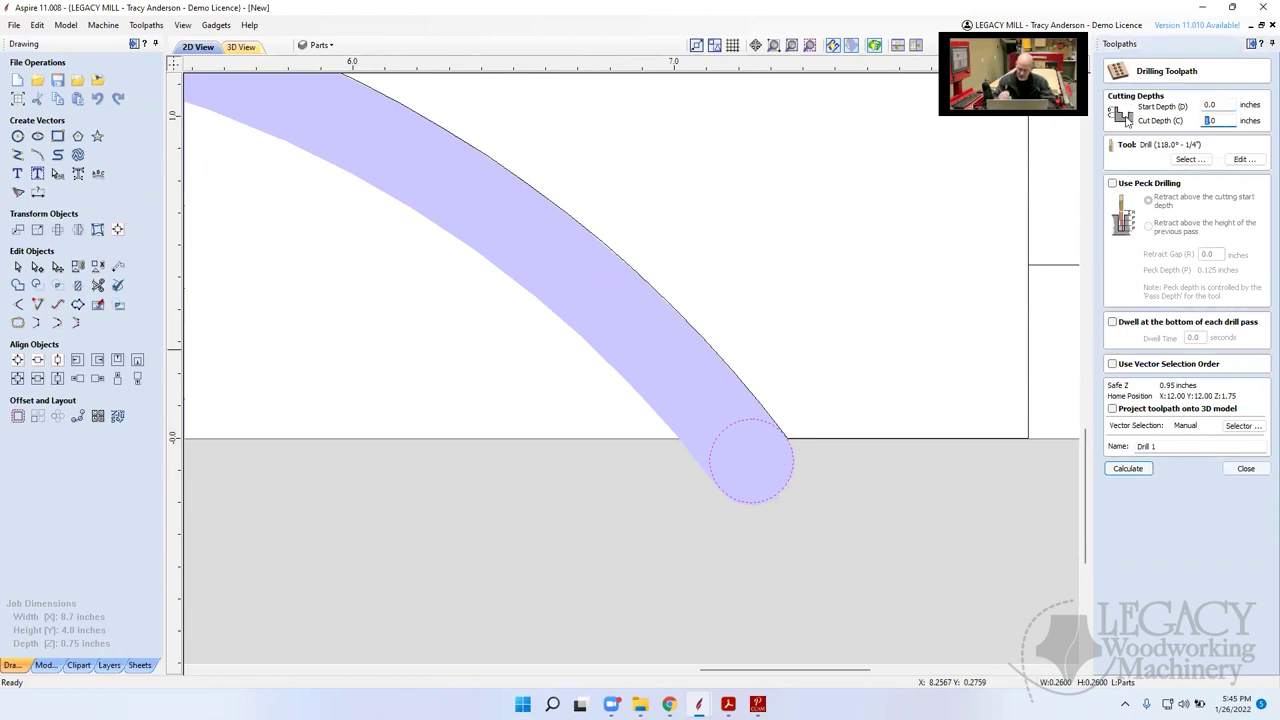
text(2)
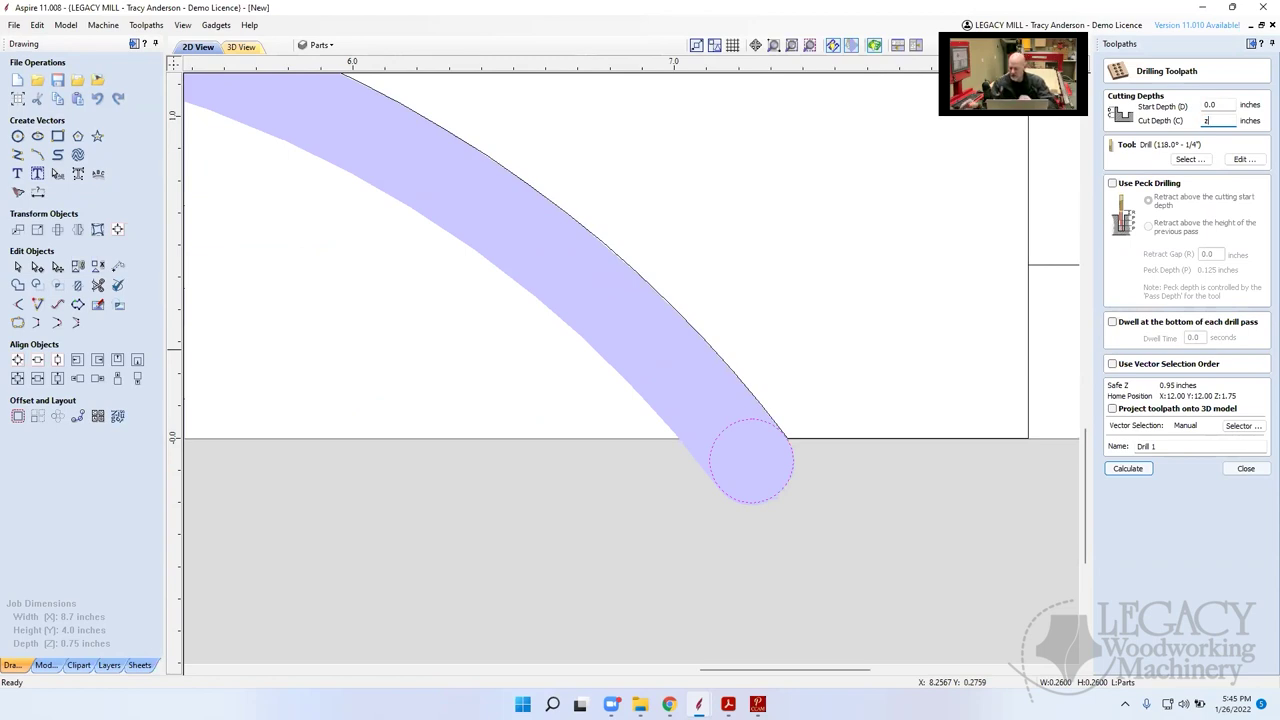
click(1190, 159)
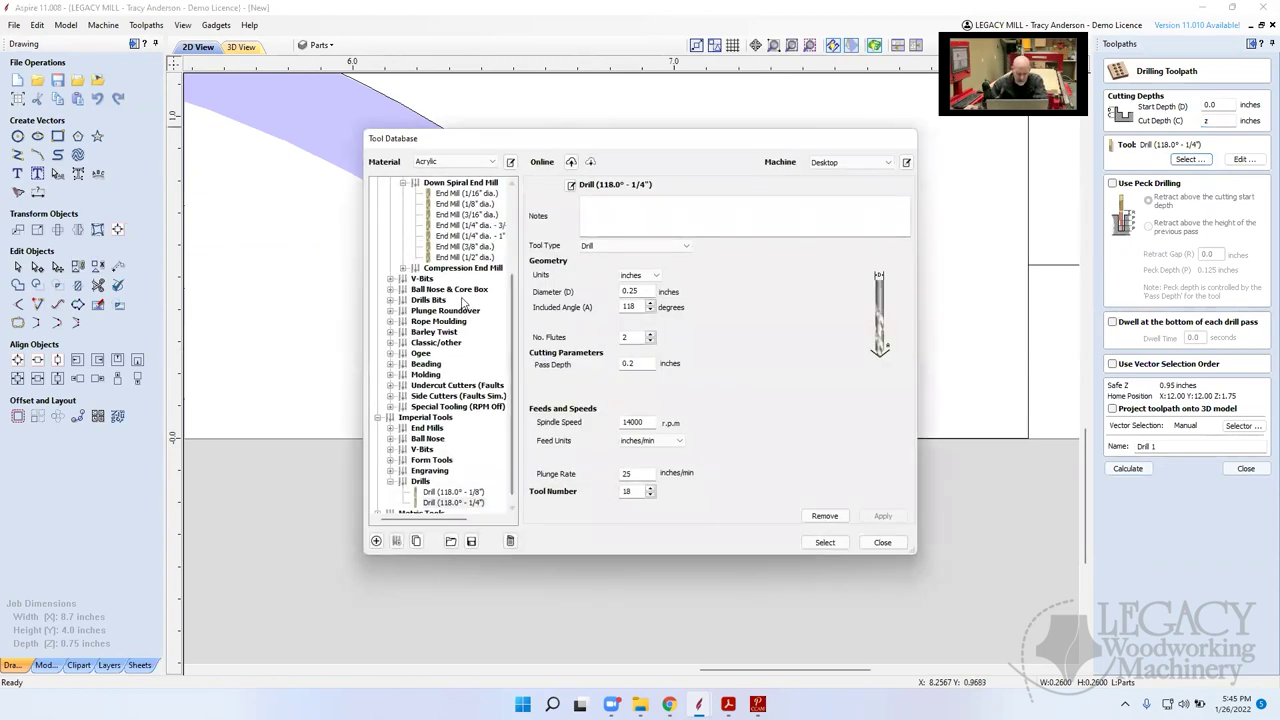
click(468, 225)
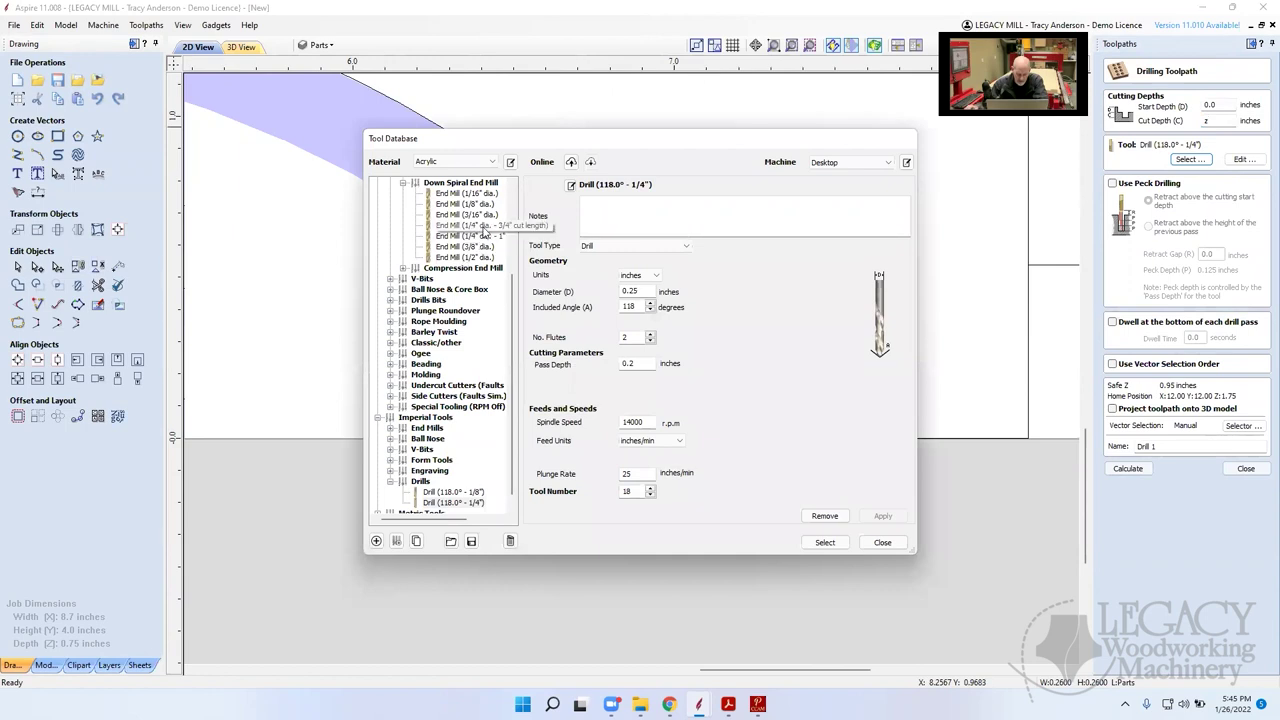
click(826, 542)
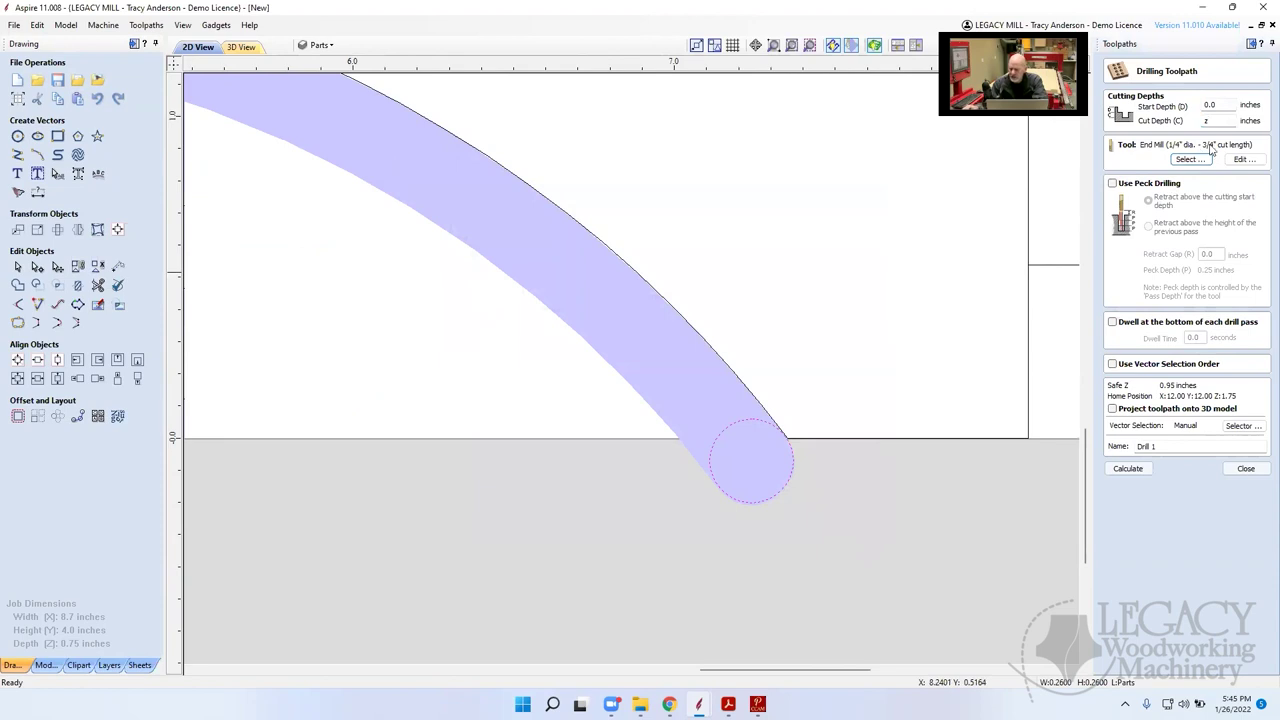
Set the end mill's plunge rate to 30 and calculate the drilling toolpath as Drill 1
click(1244, 159)
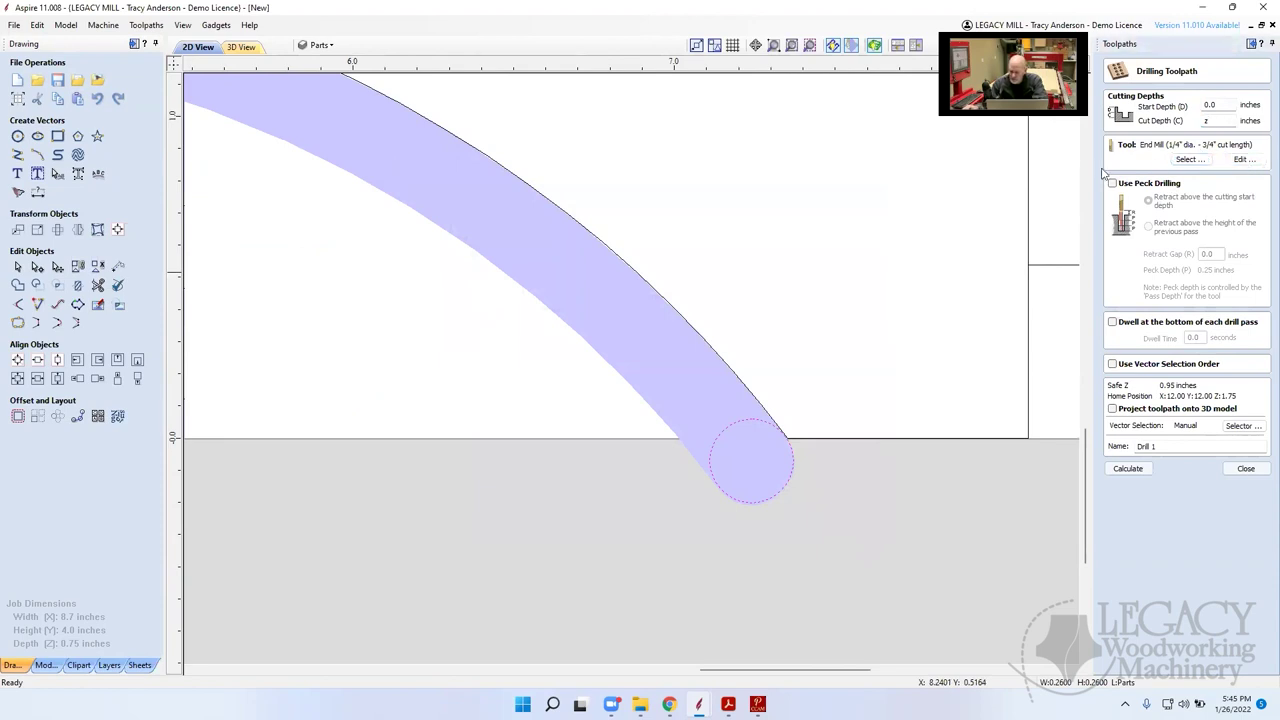
double_click(556, 465)
text(30)
click(745, 531)
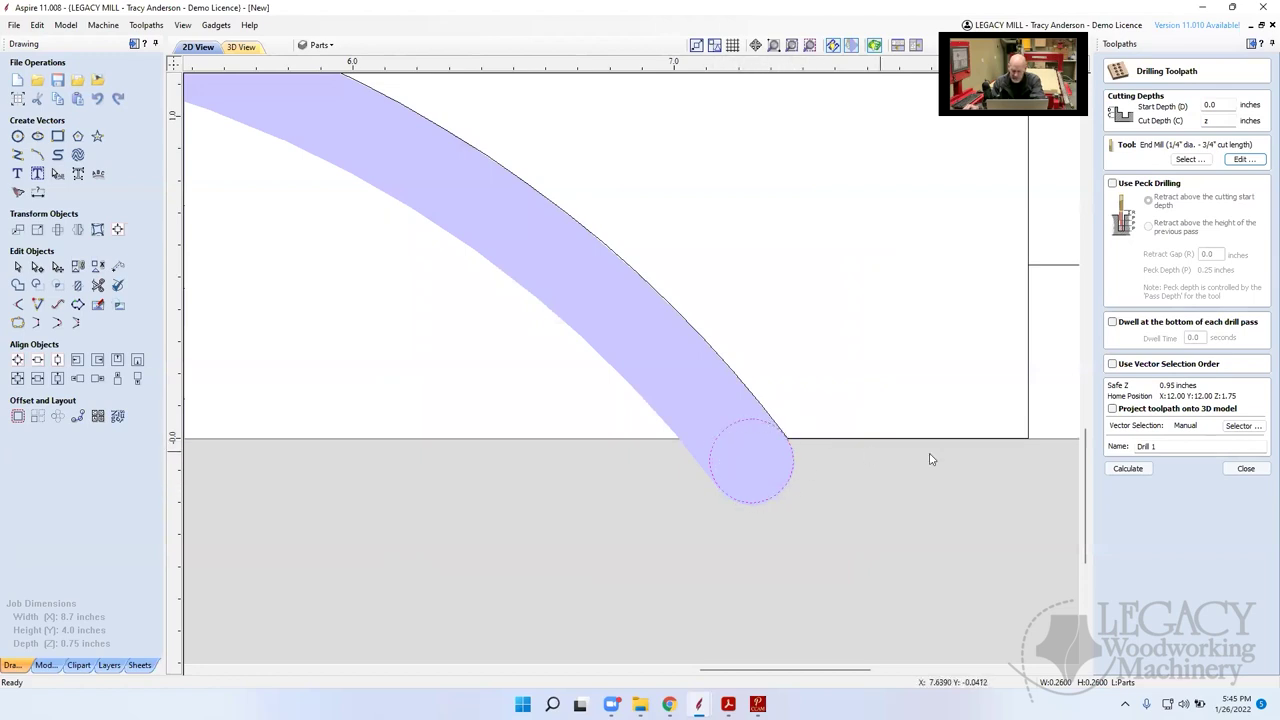
click(1133, 469)
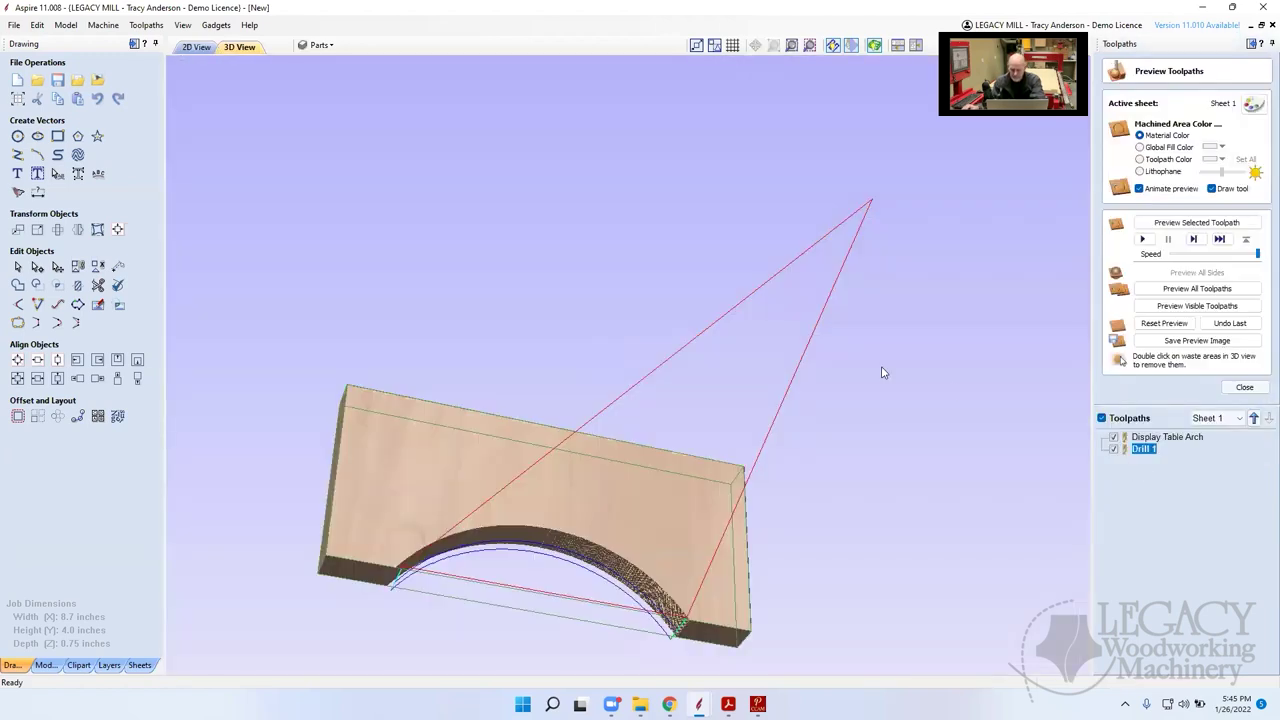
Reset the preview and simulate the Drill 1 toolpath at a slow animation speed with the board's front edge in view
click(1160, 325)
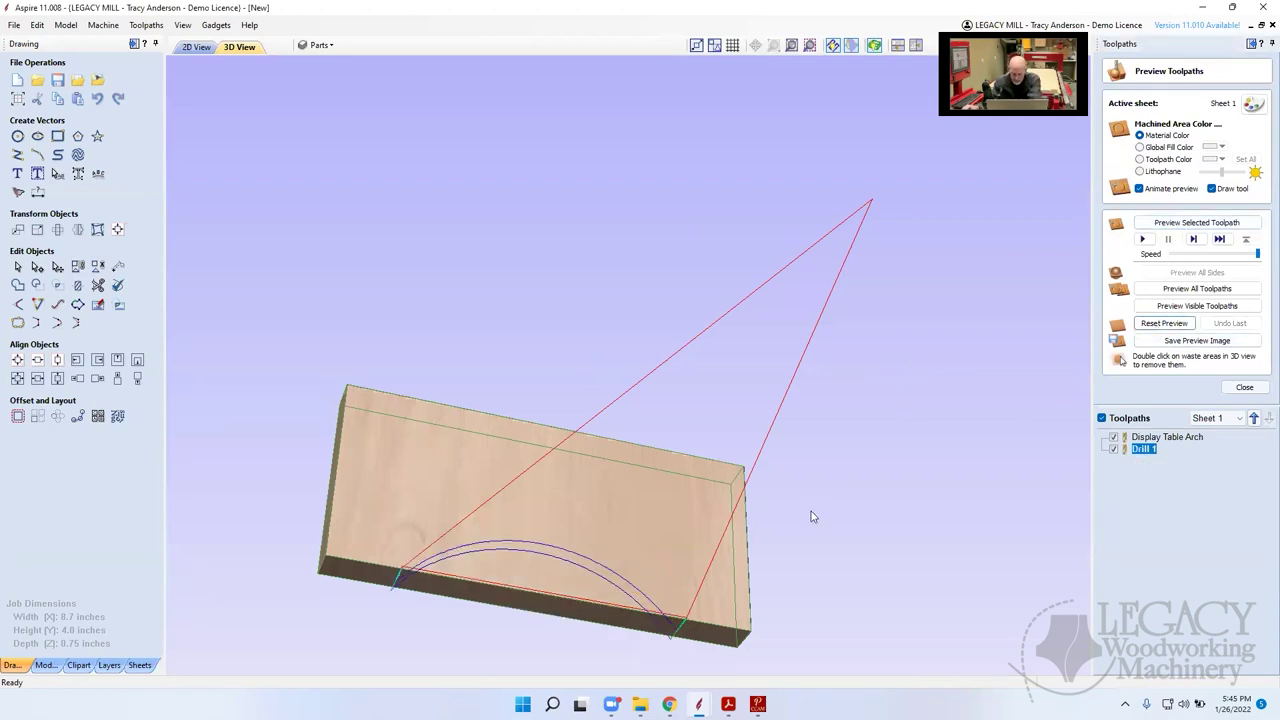
click(1180, 255)
drag(703, 587, 728, 480)
click(1166, 254)
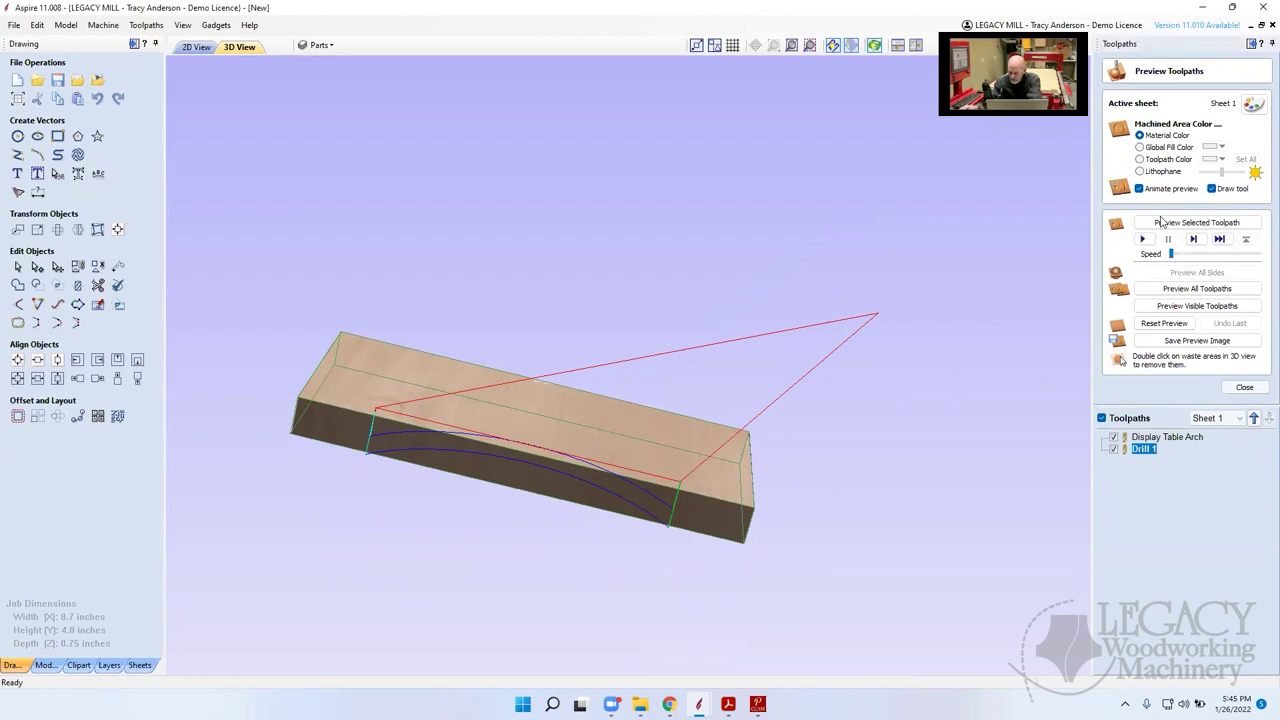
click(1174, 223)
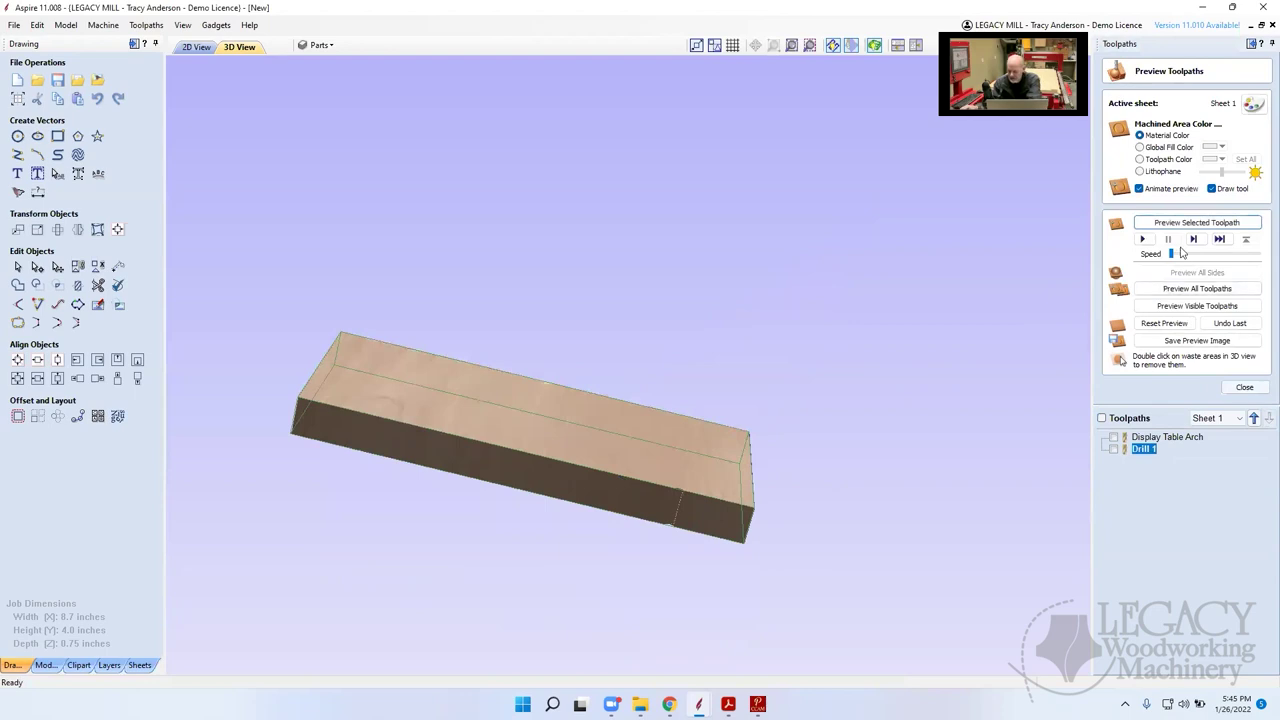
drag(1172, 256, 1181, 258)
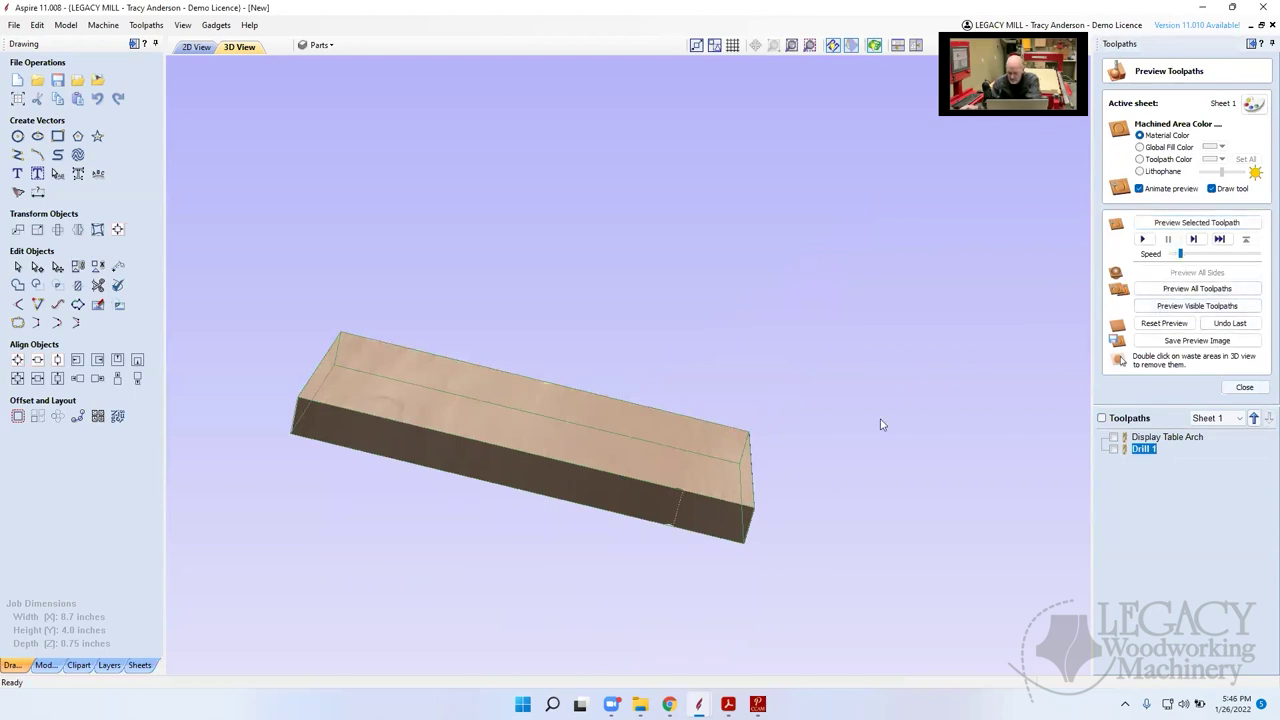
Inspect the drilled notch on the board's front edge up close and return to the isometric view
drag(665, 513, 686, 543)
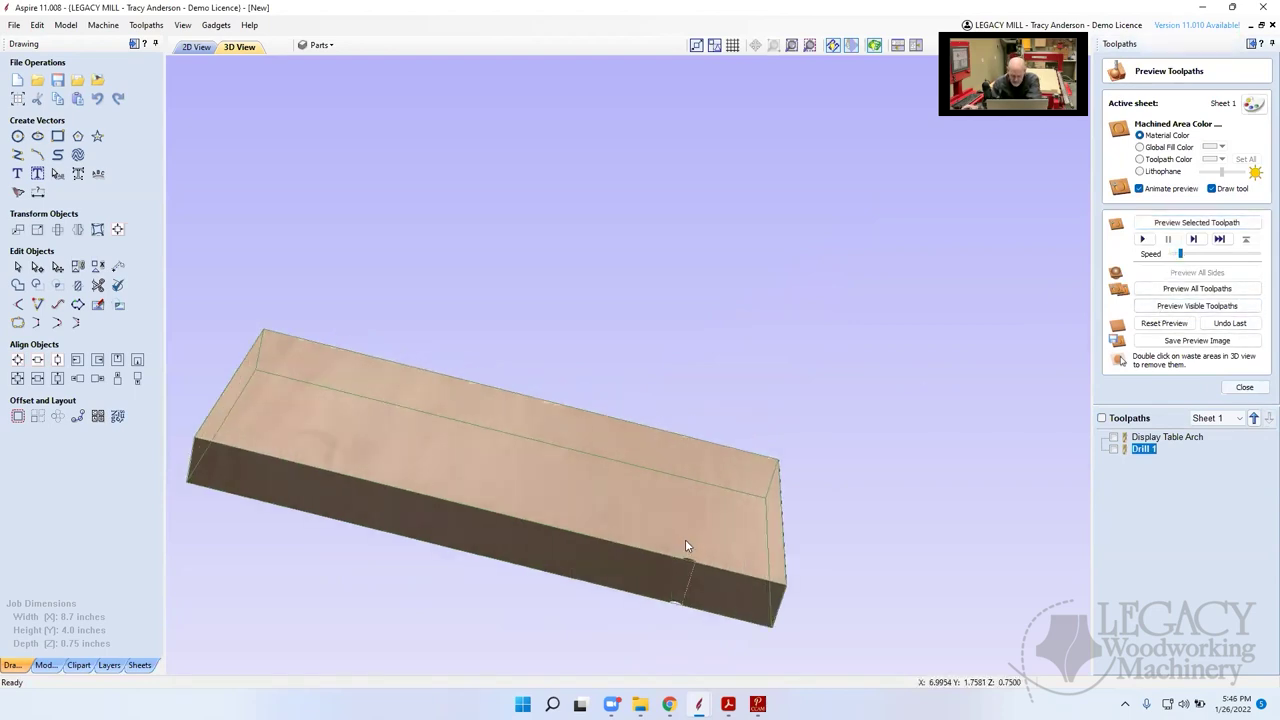
scroll(700, 550, up, 3)
scroll(723, 560, up, 2)
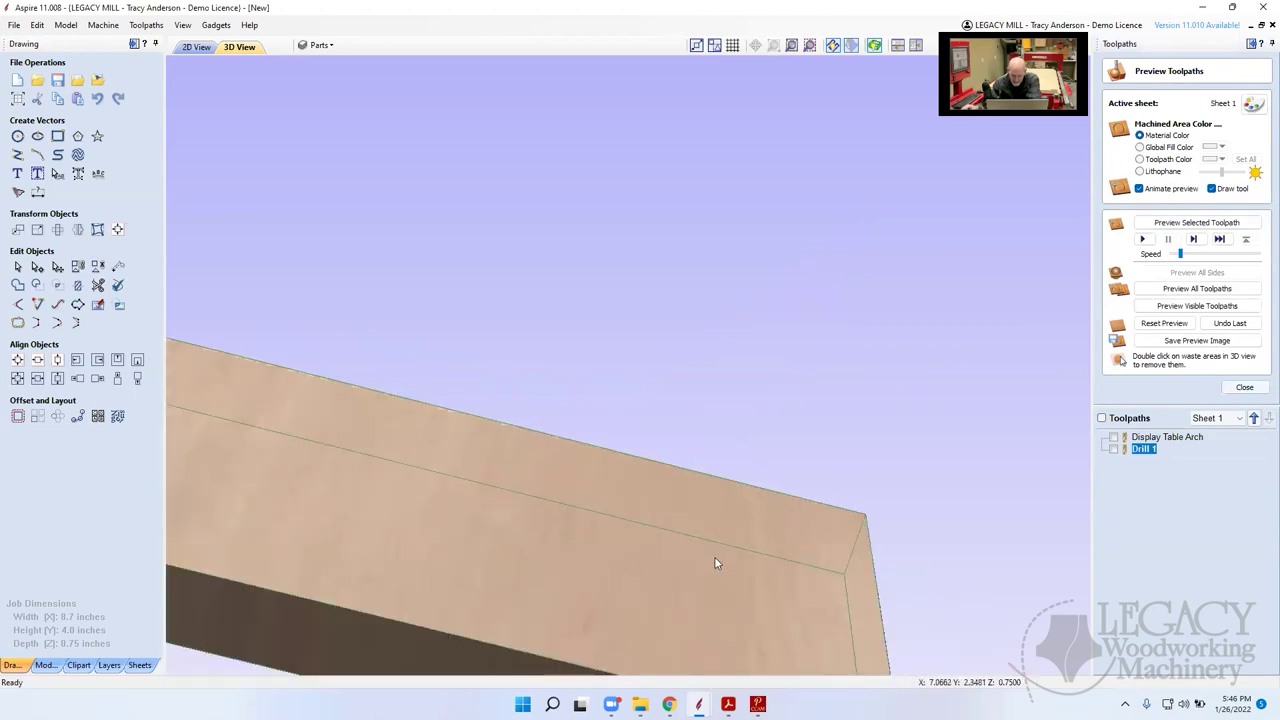
drag(716, 524, 657, 509)
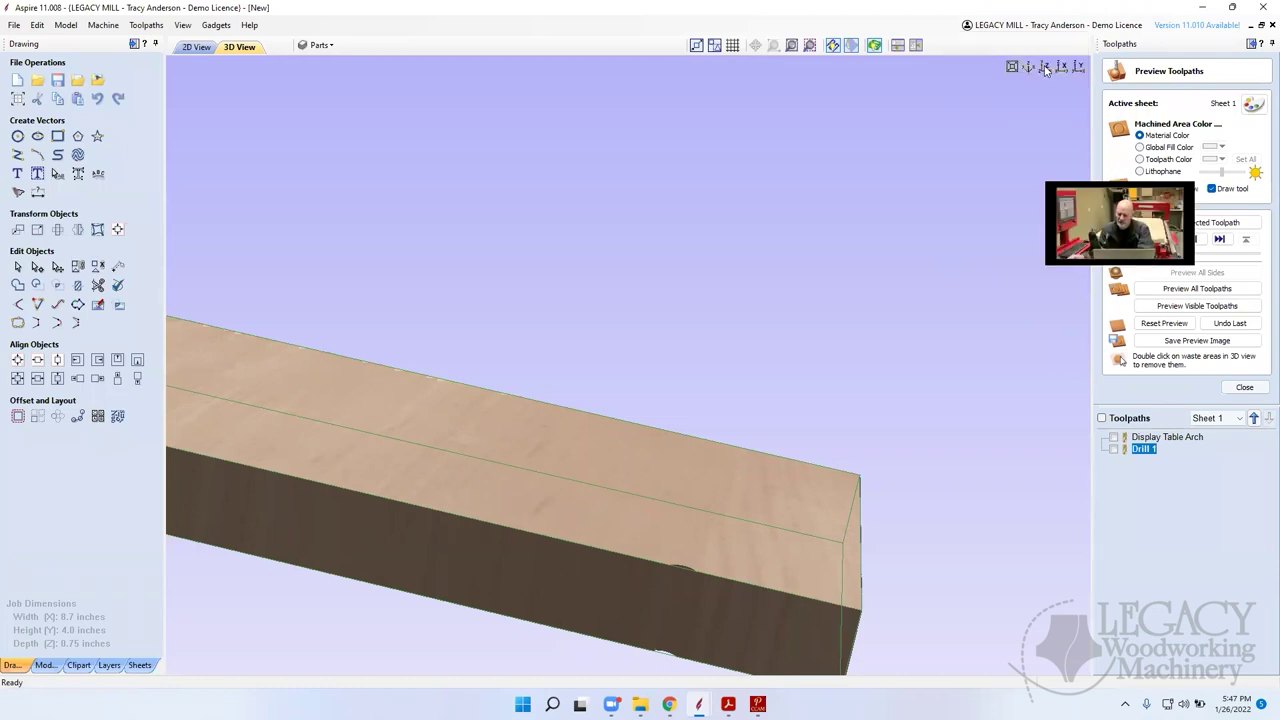
click(1029, 68)
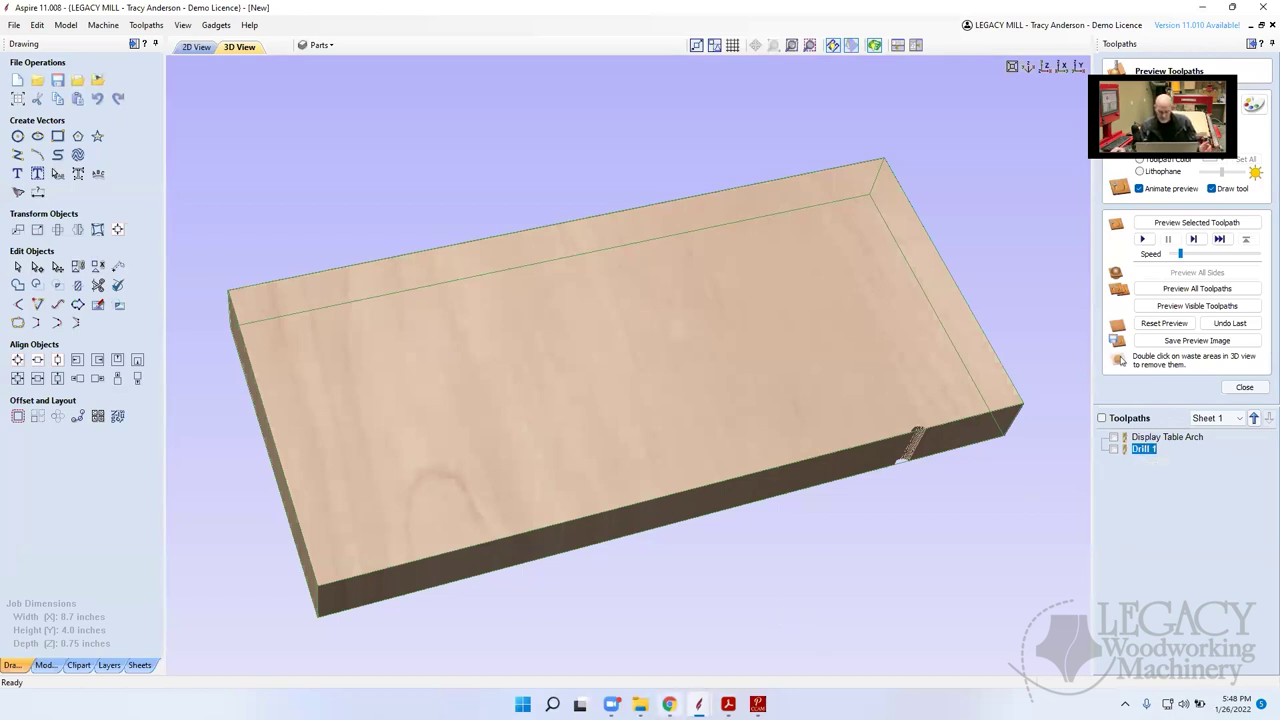
Reopen the Display Table Arch NC file from the Desktop folder in Notepad and examine its spindle start, plunge and G3 arc moves
key(alt+Tab)
double_click(588, 243)
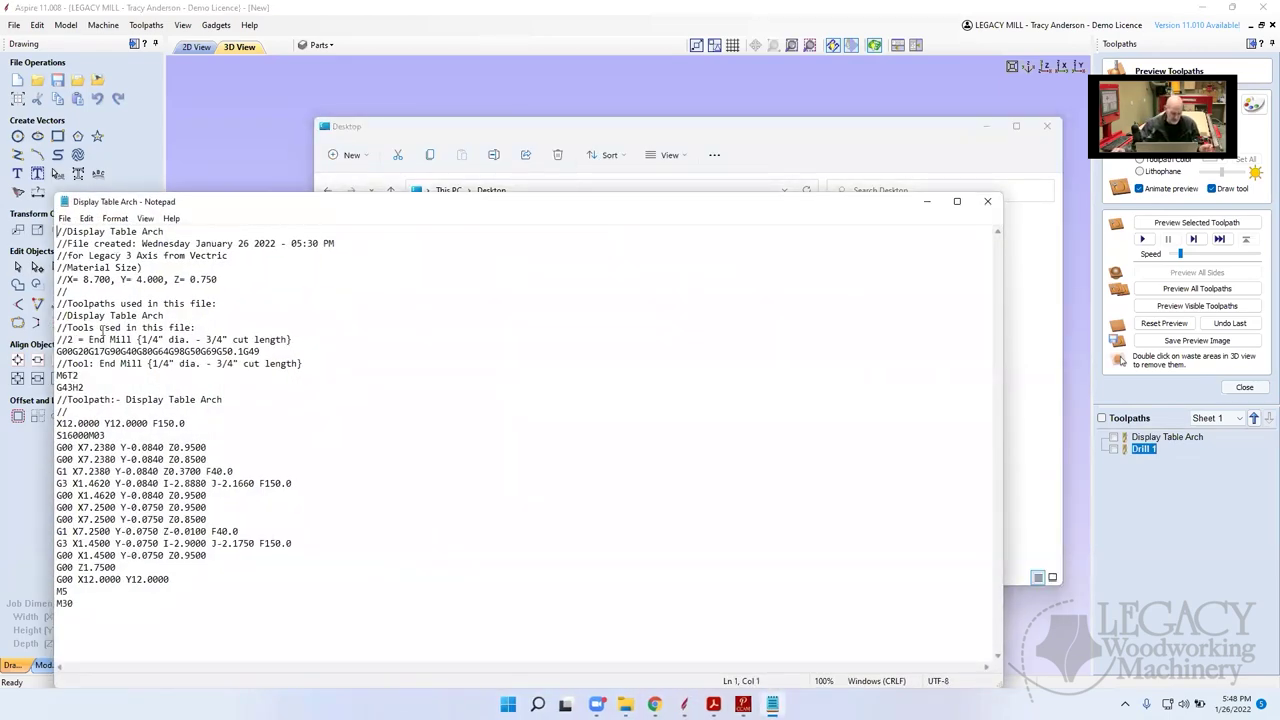
drag(57, 436, 84, 436)
drag(236, 450, 157, 497)
click(147, 483)
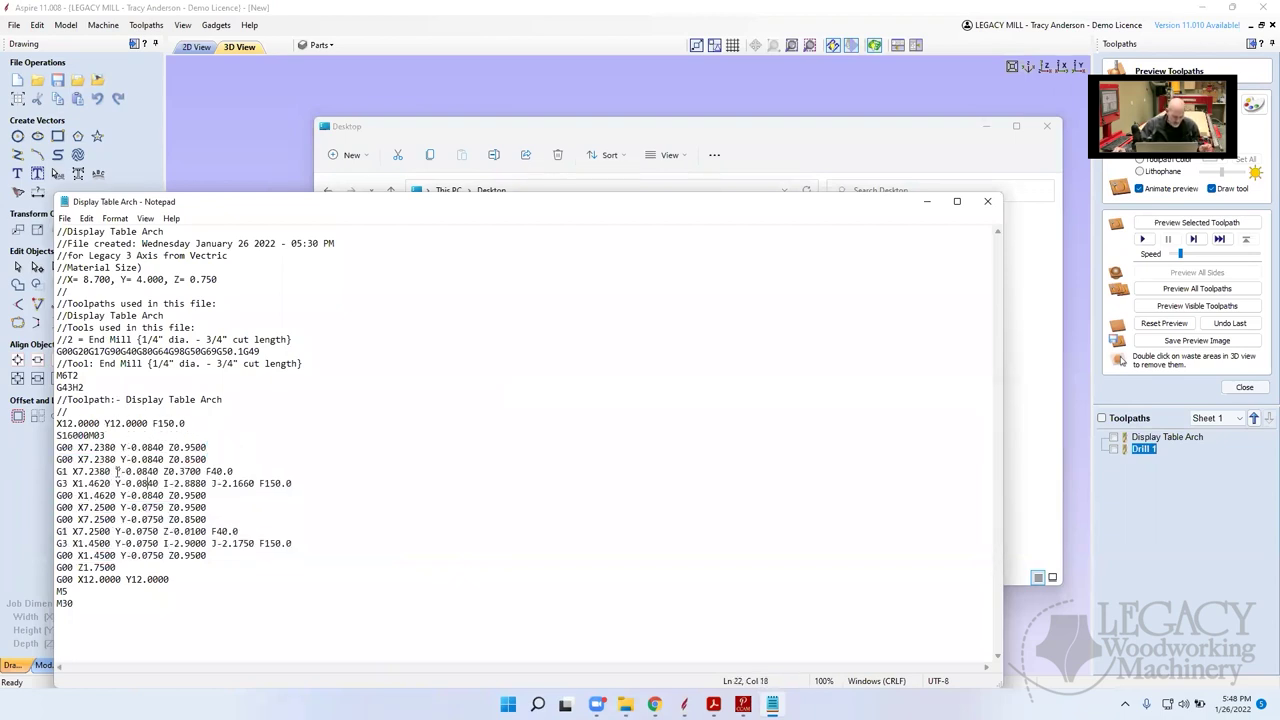
drag(72, 483, 58, 484)
drag(72, 543, 58, 543)
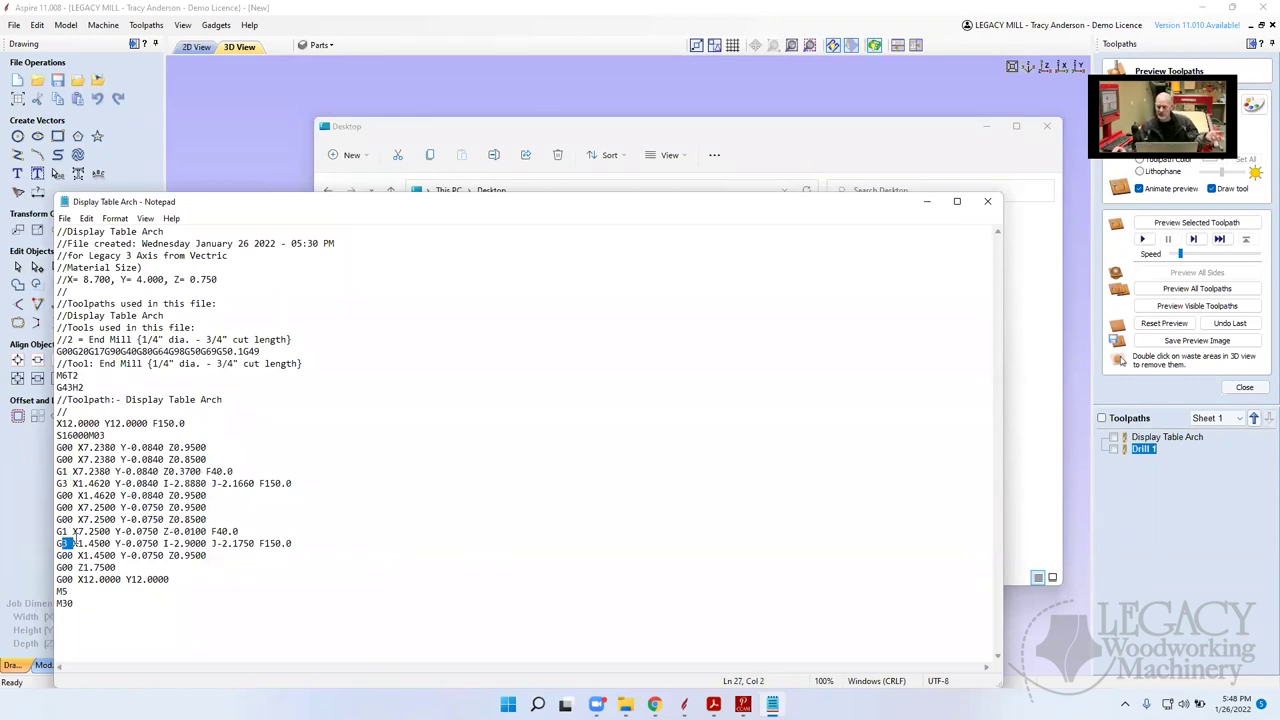
Close the NC file and the Desktop folder, switch to CCAM Pro and select the Display Table Rails part under Horizontal Table
click(989, 202)
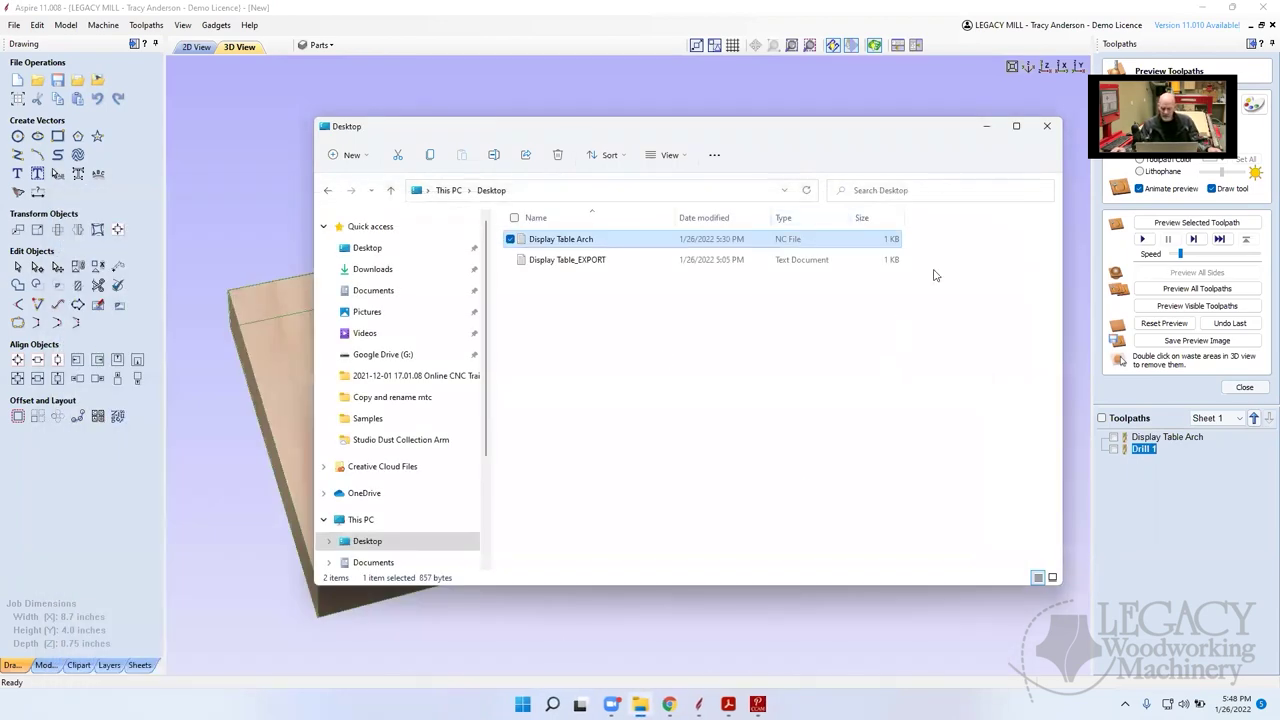
click(1050, 126)
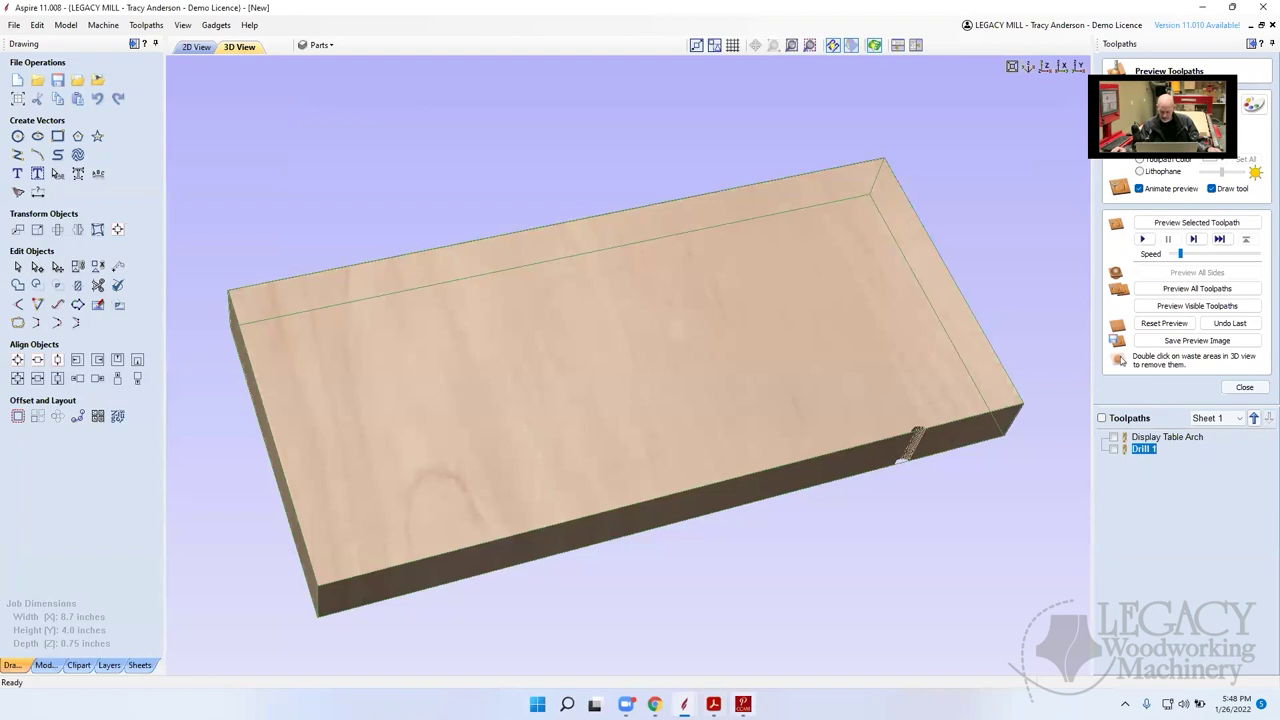
mouse_move(743, 704)
click(750, 648)
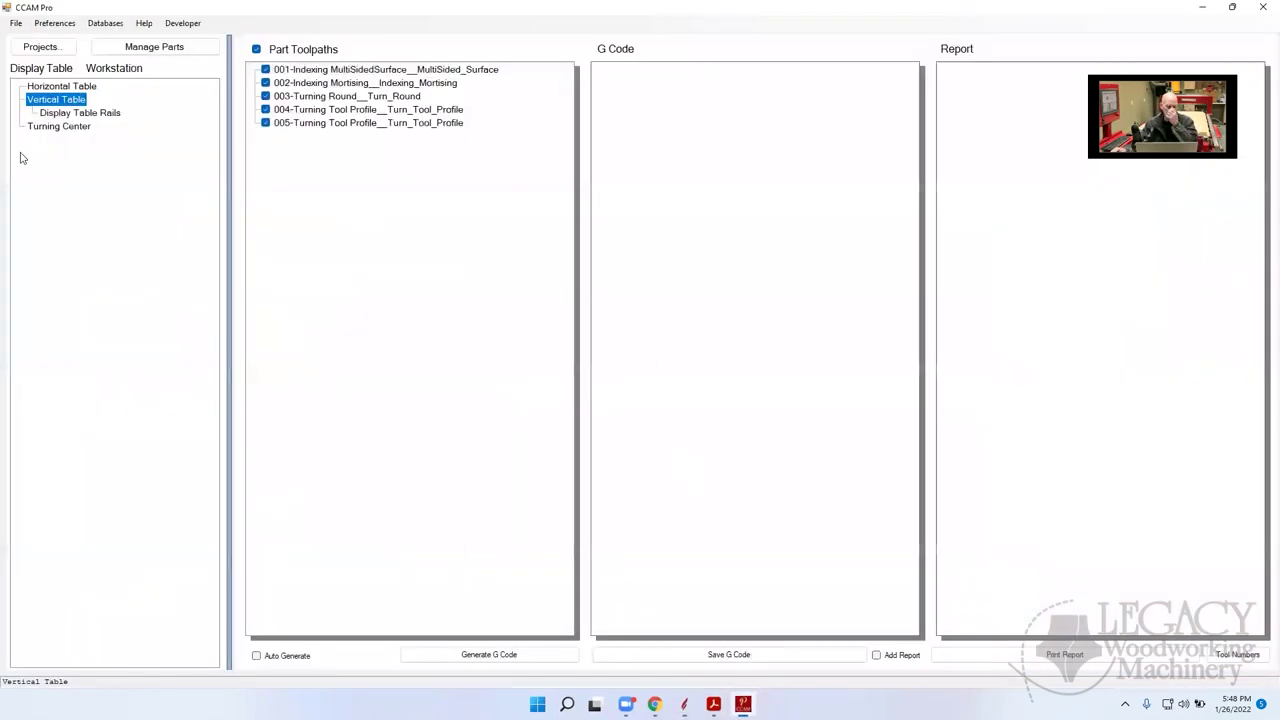
click(64, 87)
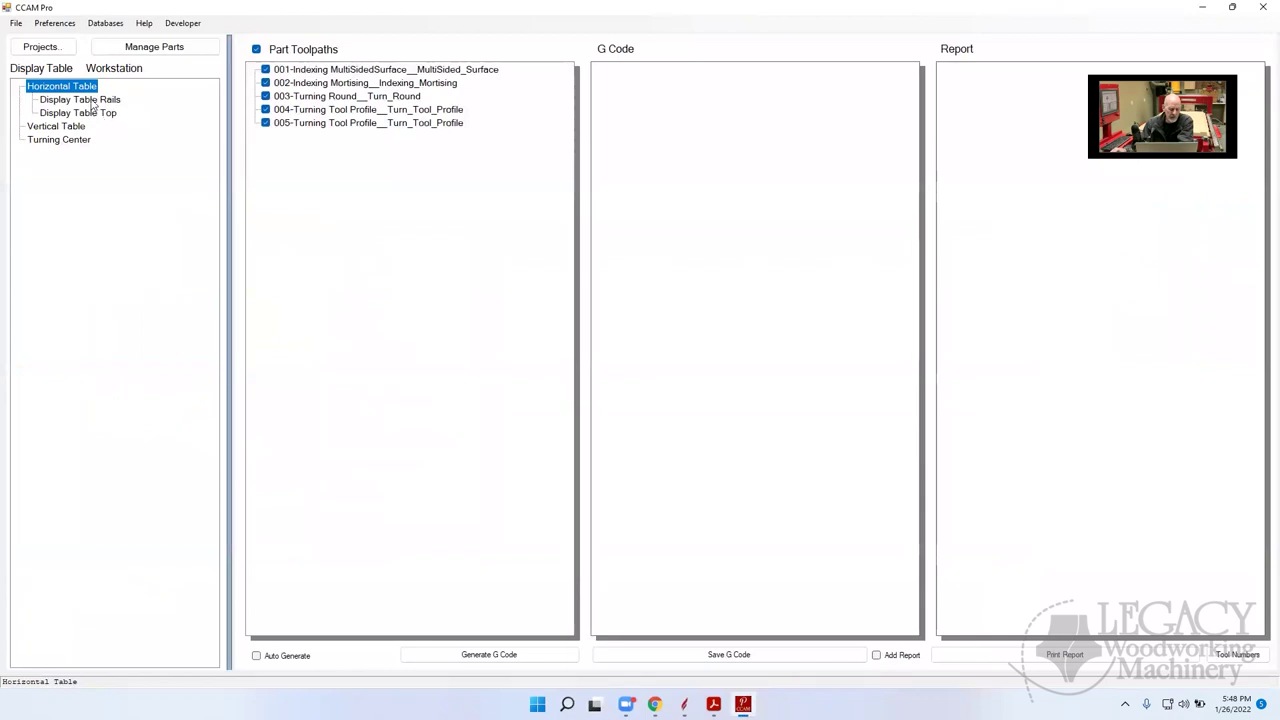
click(93, 101)
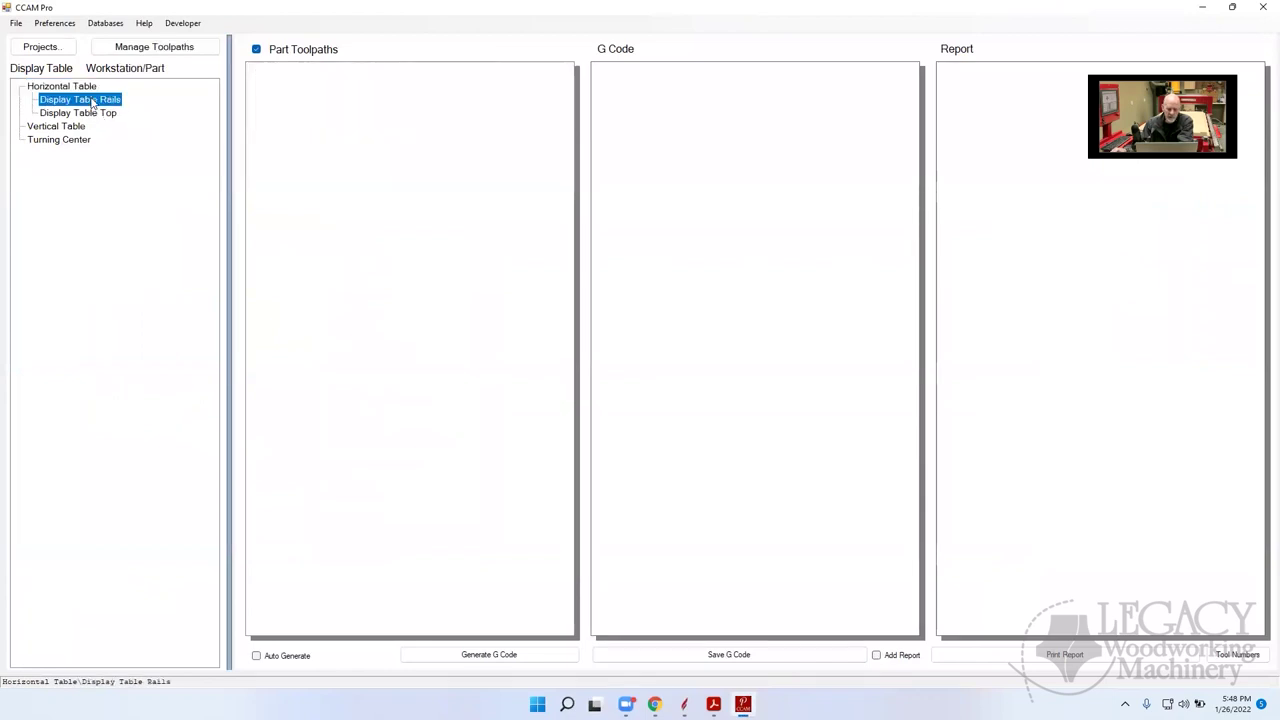
Add a toolpath to Display Table Rails from the Vectric Gcode import template, named Import Vectric Gcode
click(165, 49)
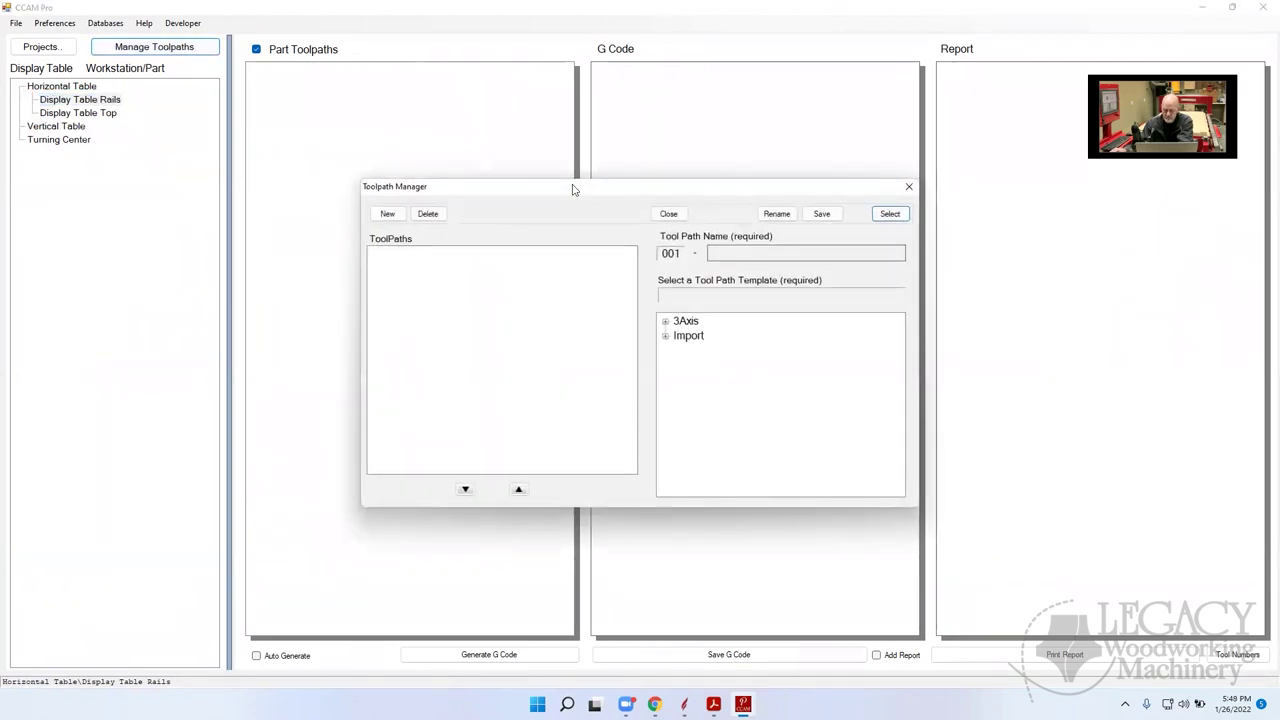
click(665, 336)
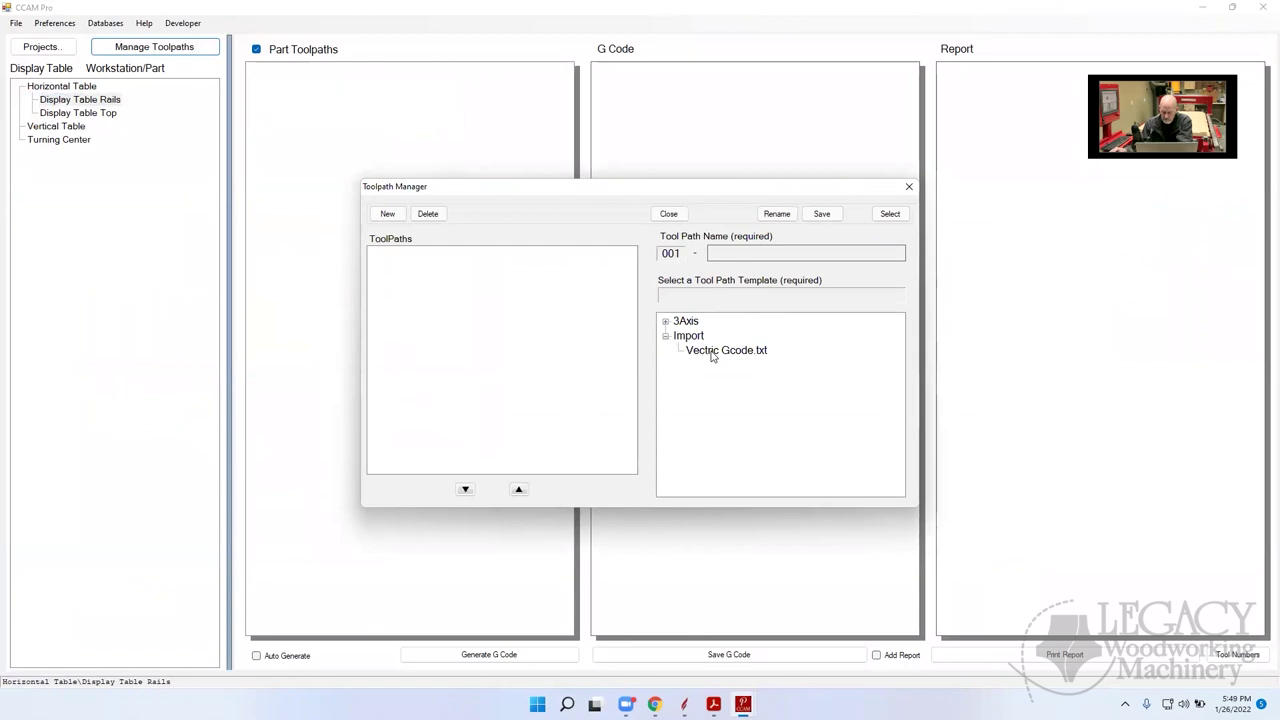
click(740, 355)
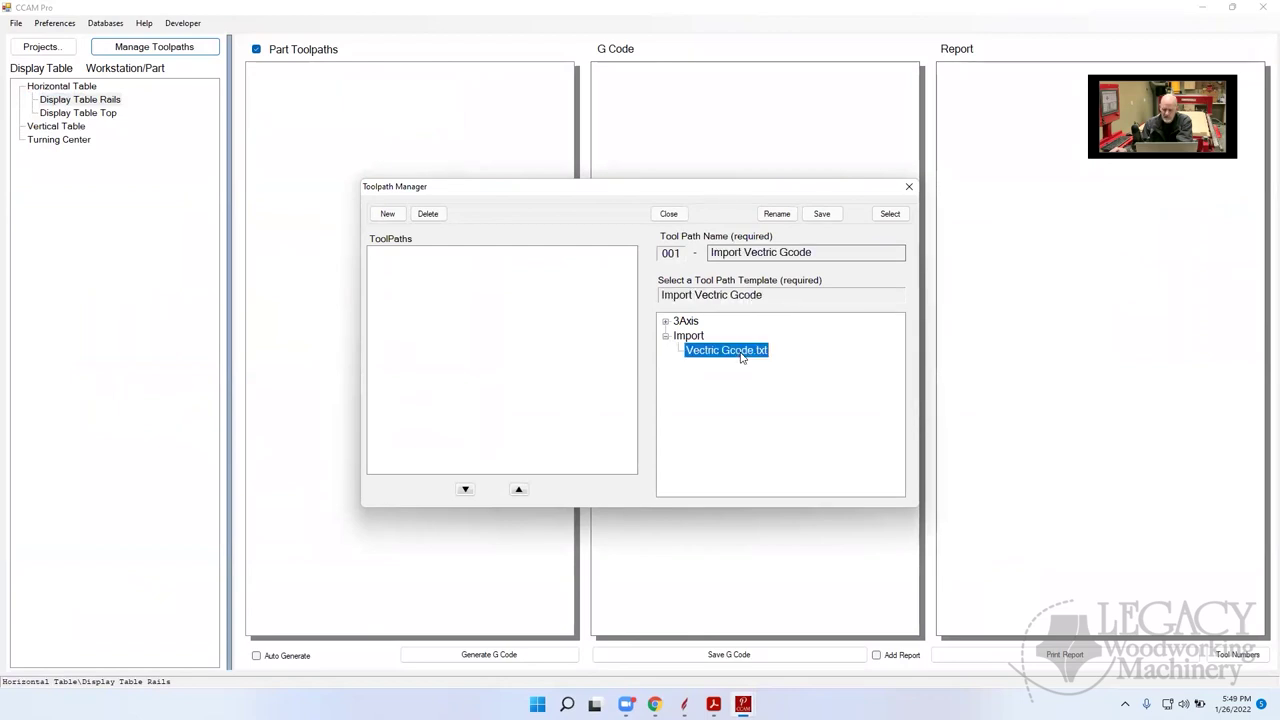
click(890, 214)
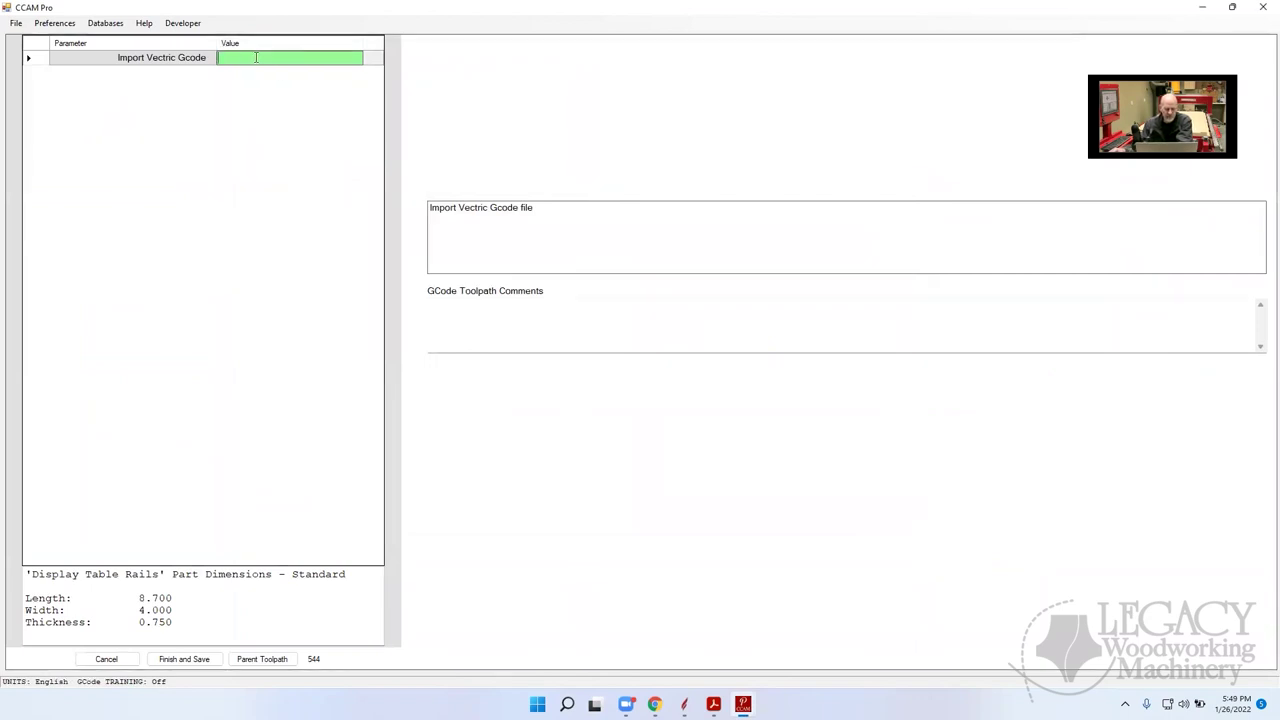
Import the Display Table Arch NC file from the Desktop into the toolpath, then finish and save it
click(277, 57)
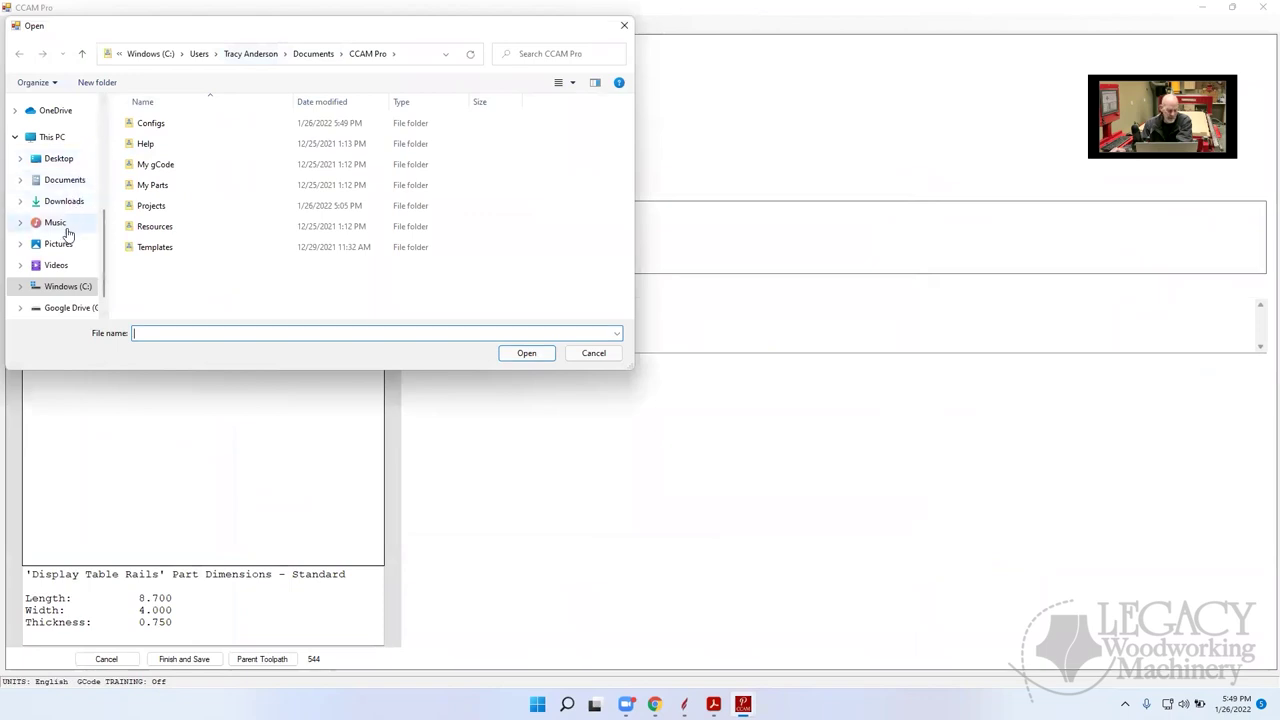
click(60, 160)
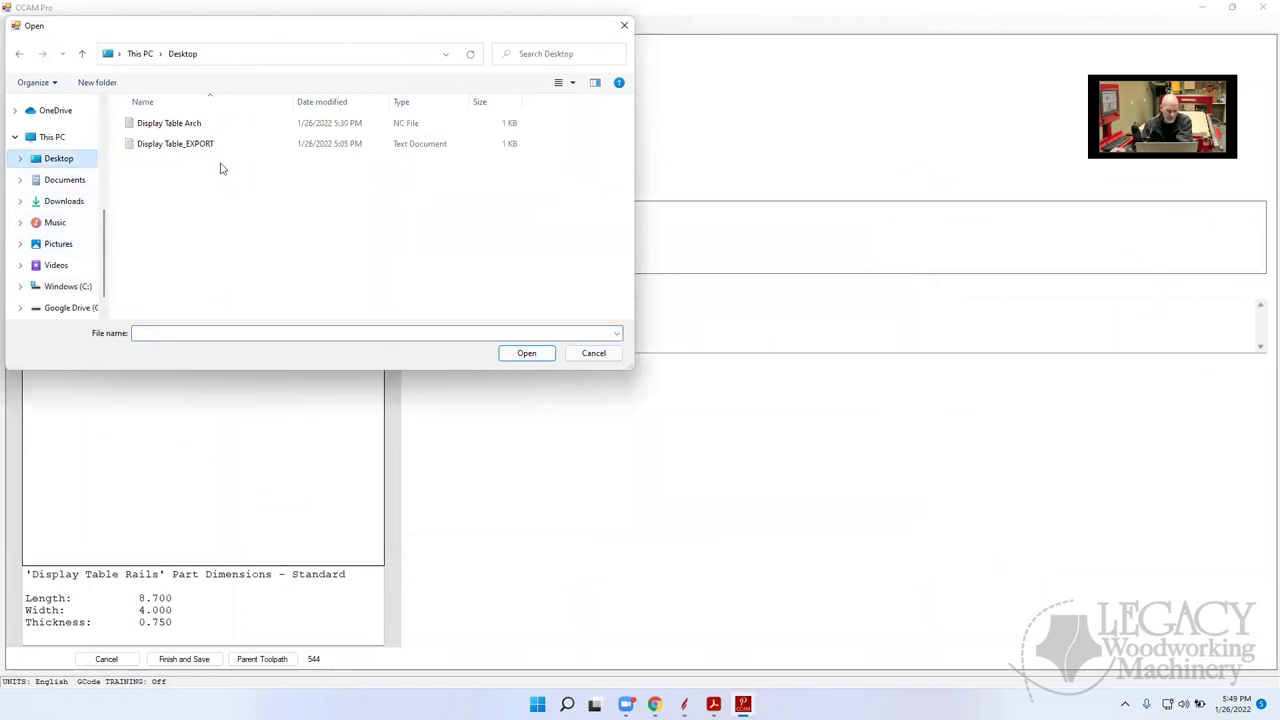
click(170, 124)
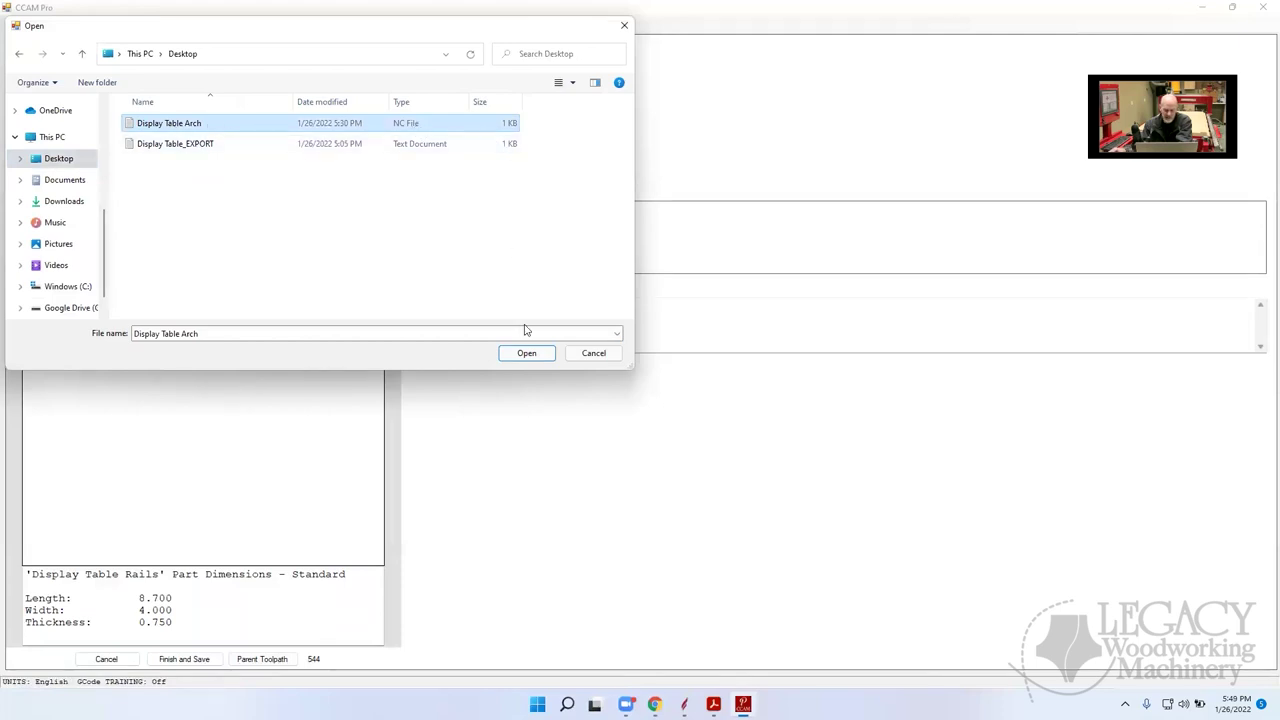
click(527, 354)
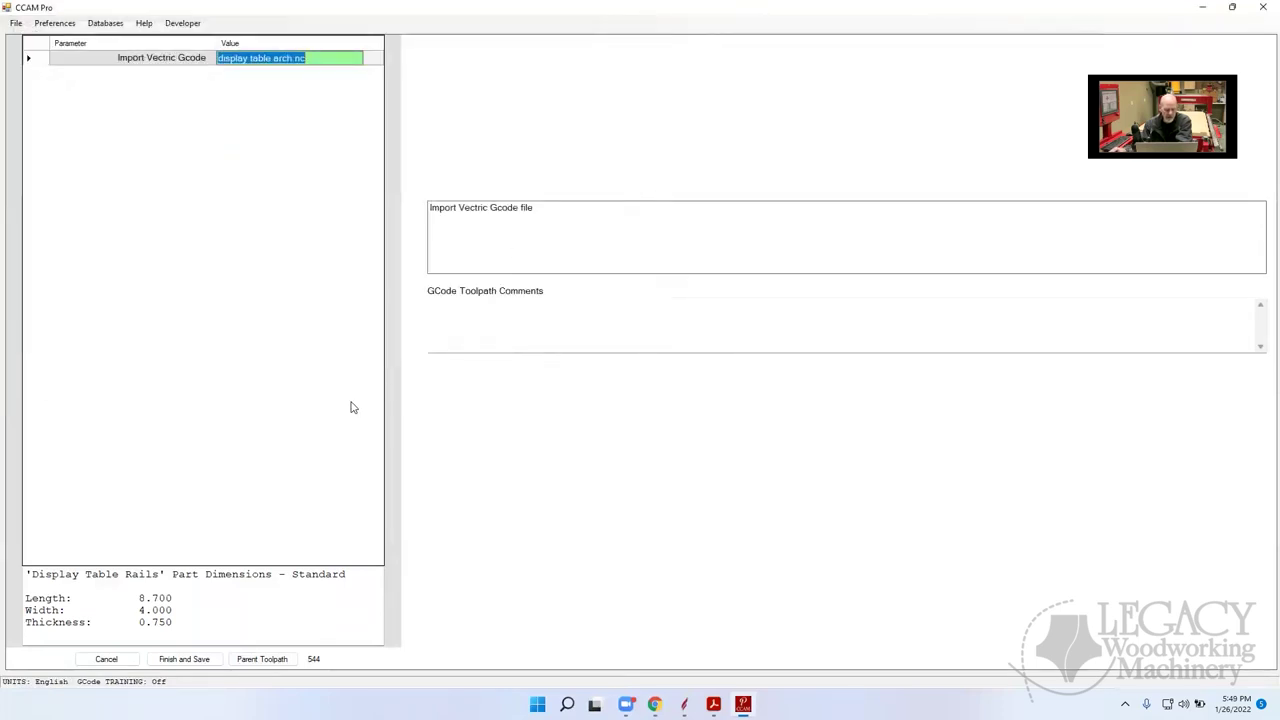
click(178, 656)
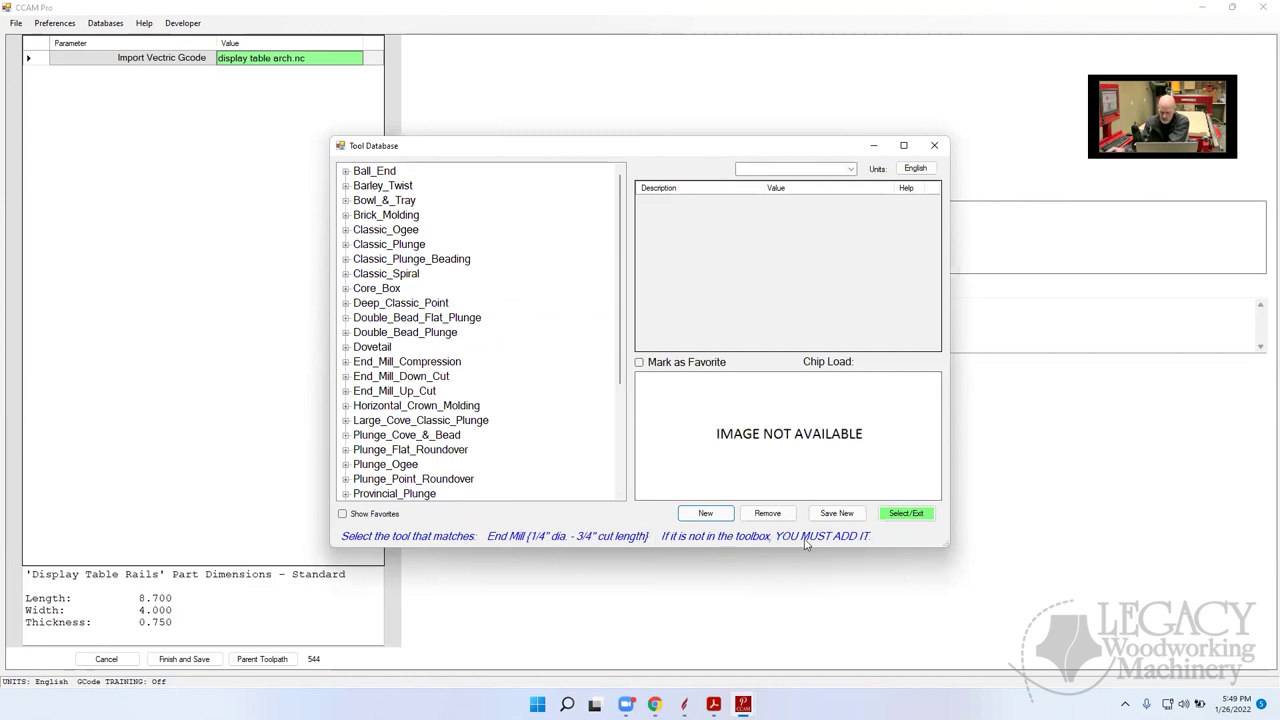
Match the imported tool to End Mill Down Cut 0.25 Dia 0.75 Length and assign it new tool number 2
click(346, 377)
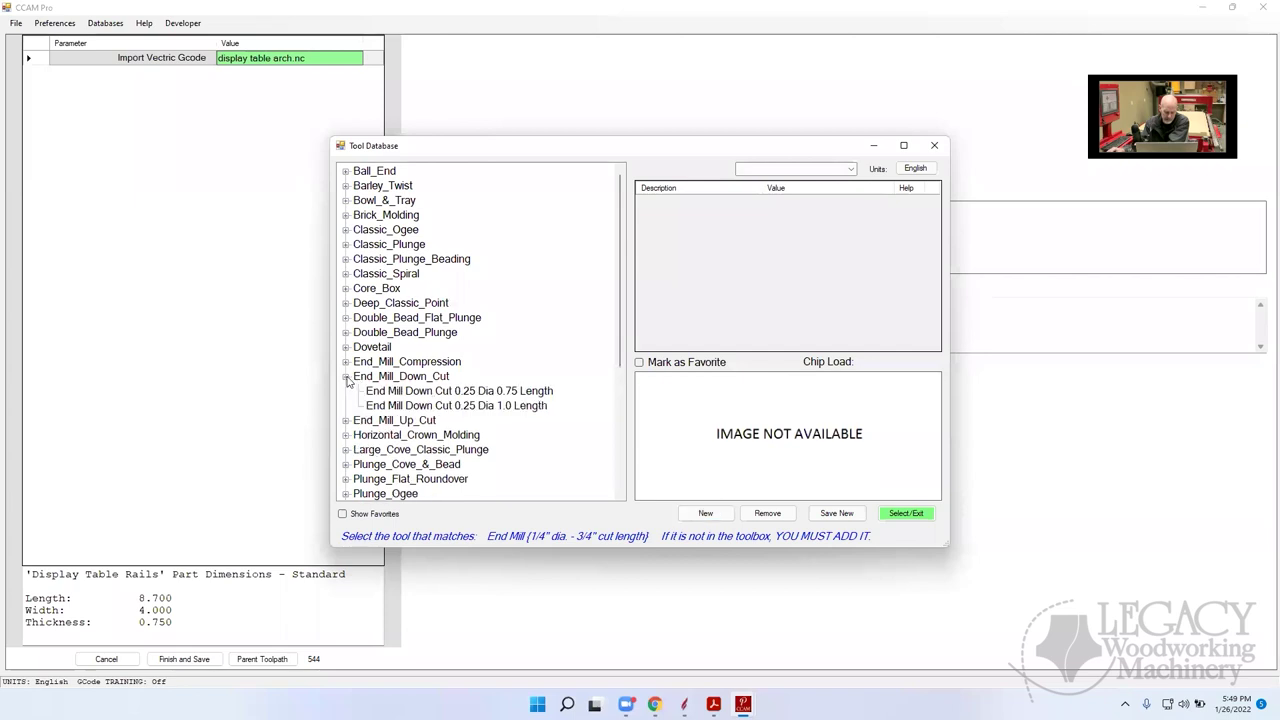
click(522, 391)
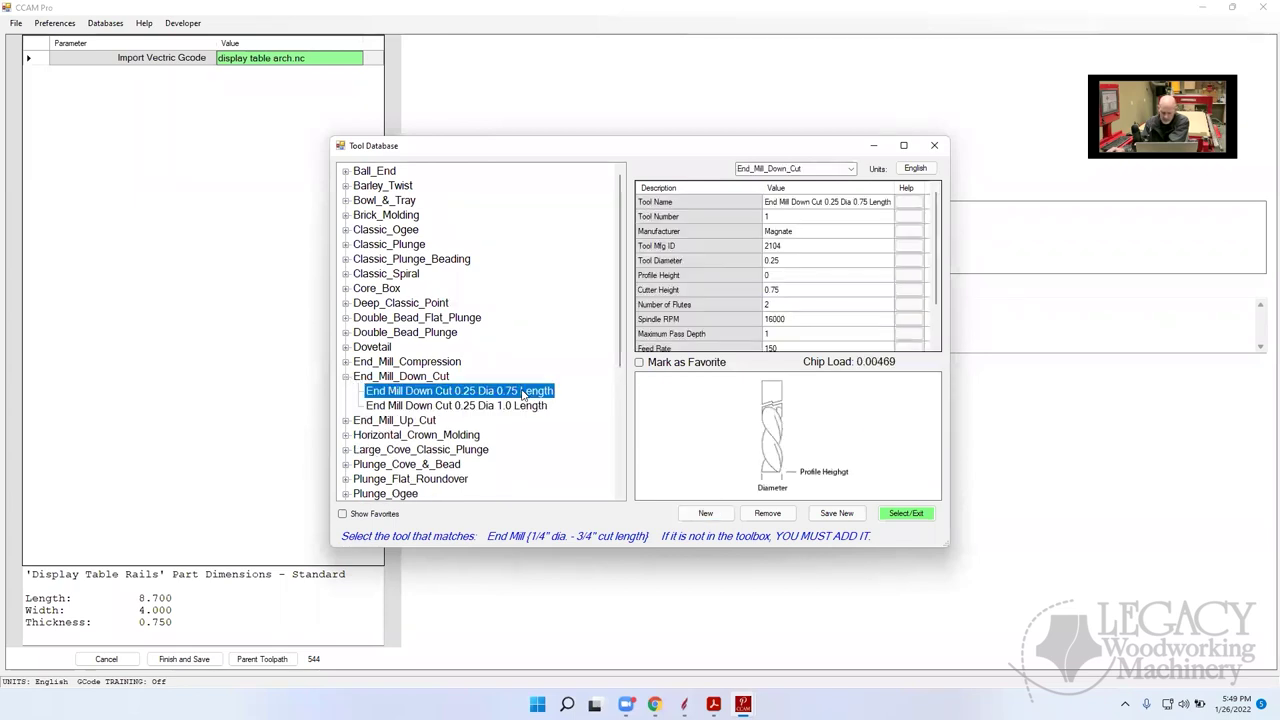
click(908, 514)
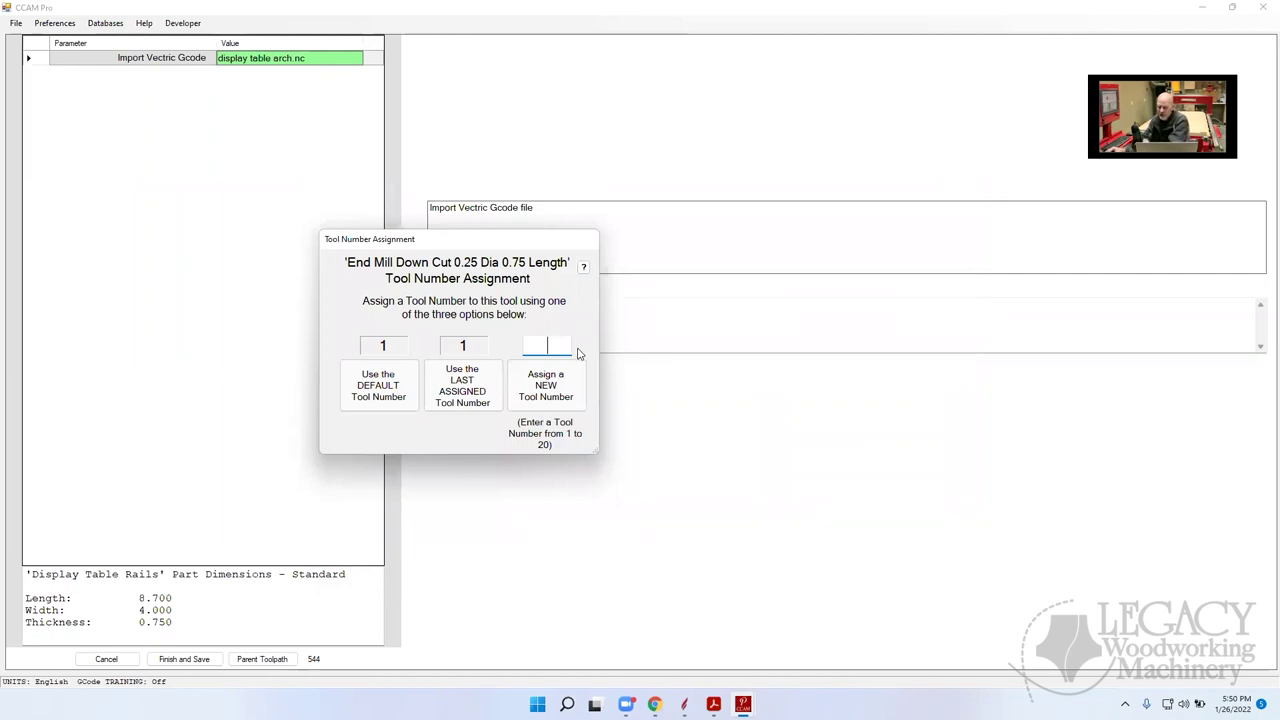
text(2)
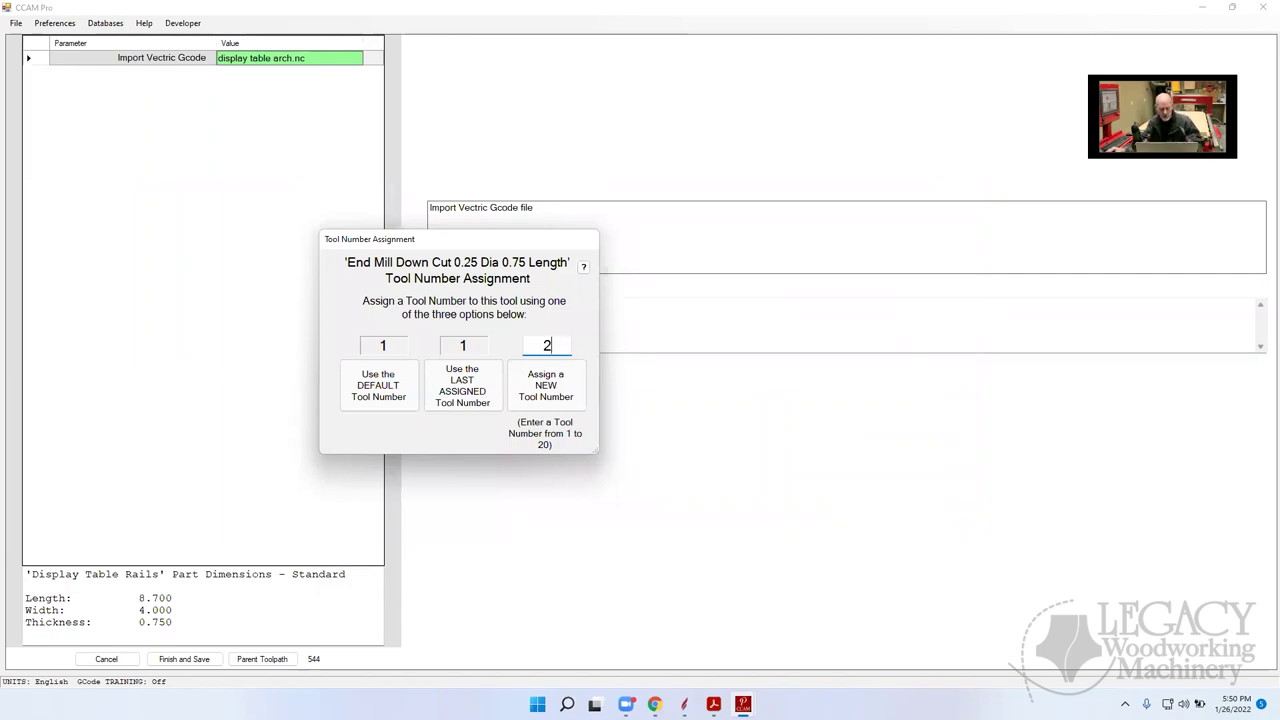
click(548, 386)
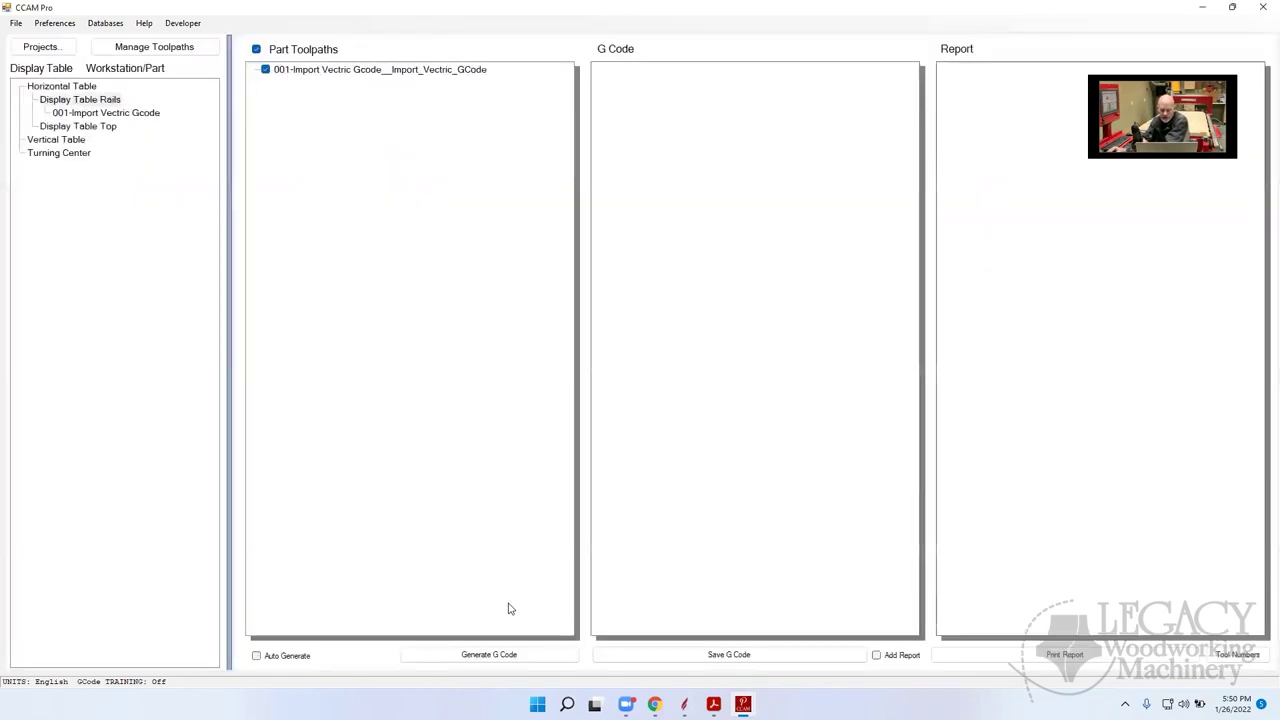
Generate the G-code for Display Table Rails and check its tool change, first XY move and closing G53 Z line
click(511, 655)
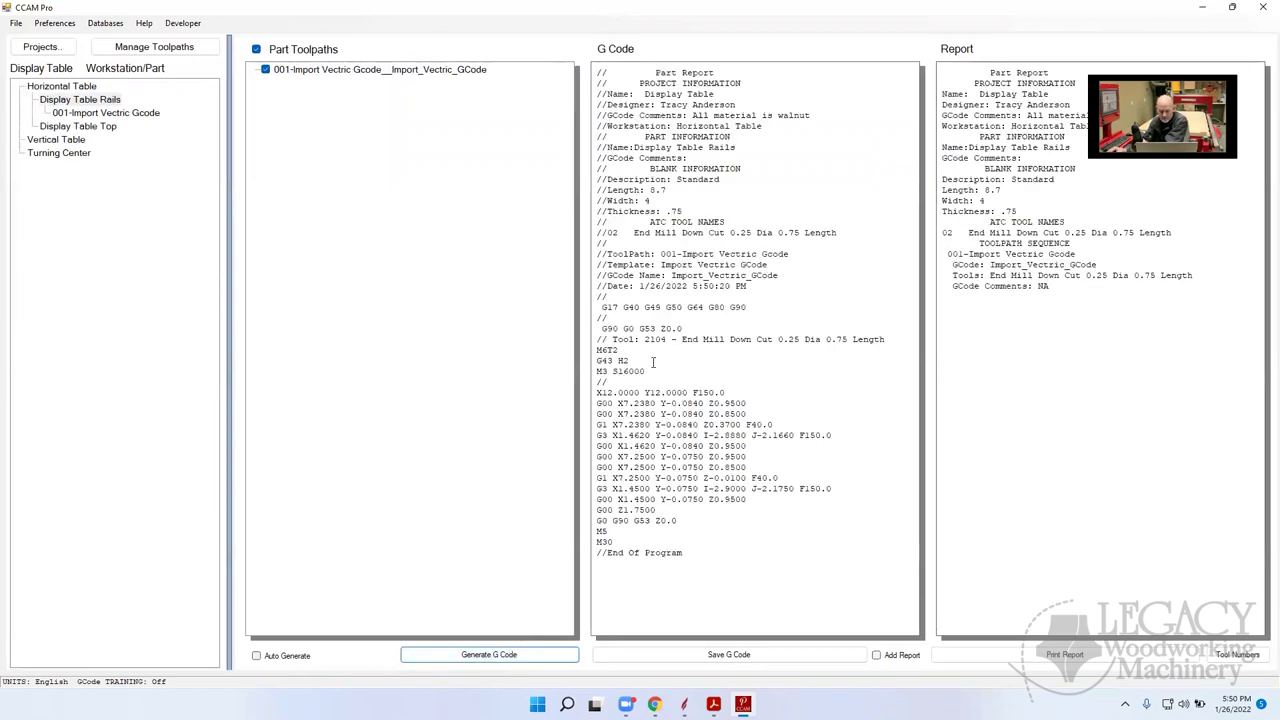
mouse_move(624, 351)
mouse_down()
mouse_move(598, 347)
mouse_move(630, 361)
mouse_up()
drag(725, 392, 606, 388)
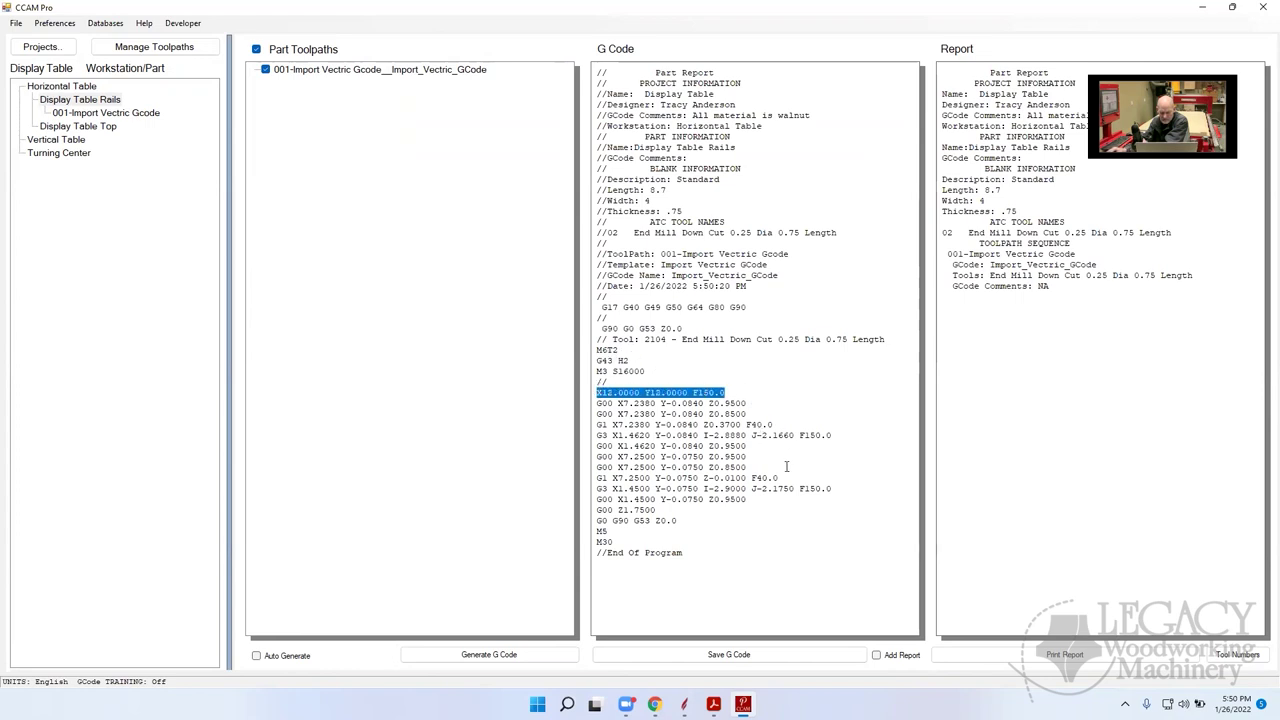
drag(690, 520, 601, 520)
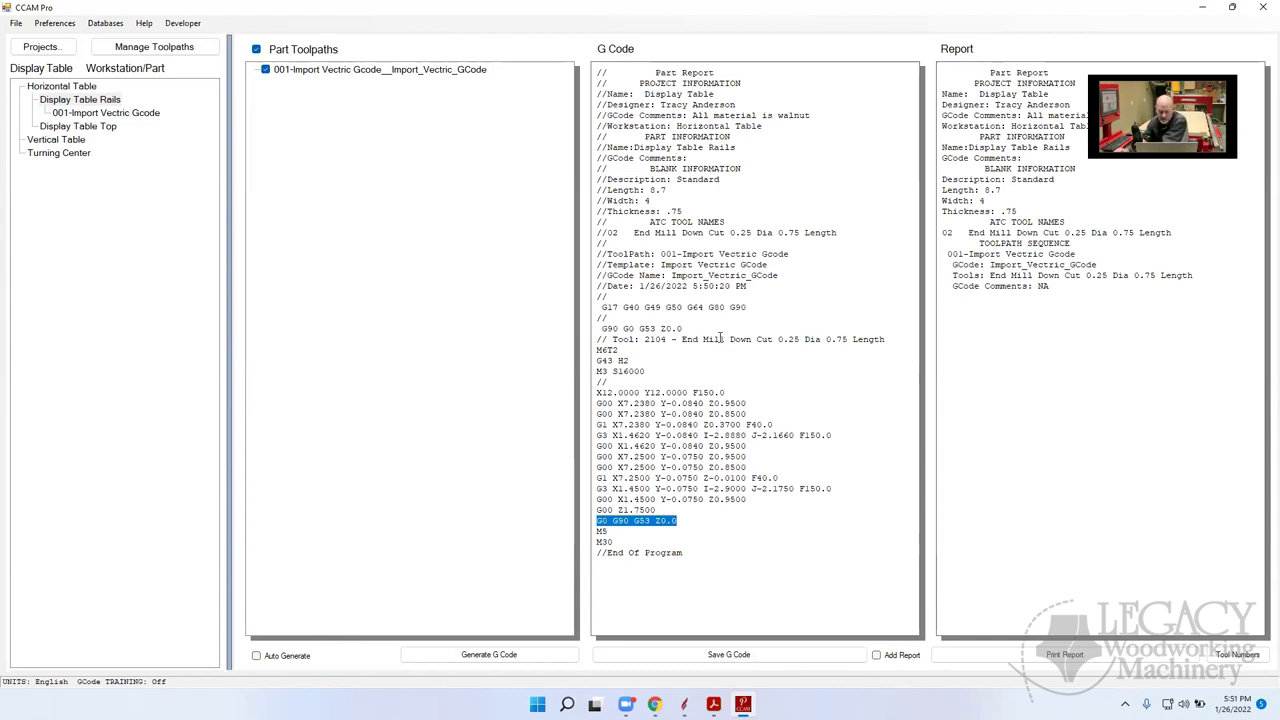
Examine the order of the tool change, spindle start, first XY moves and end-of-program retract in the generated G-code
drag(626, 350, 594, 350)
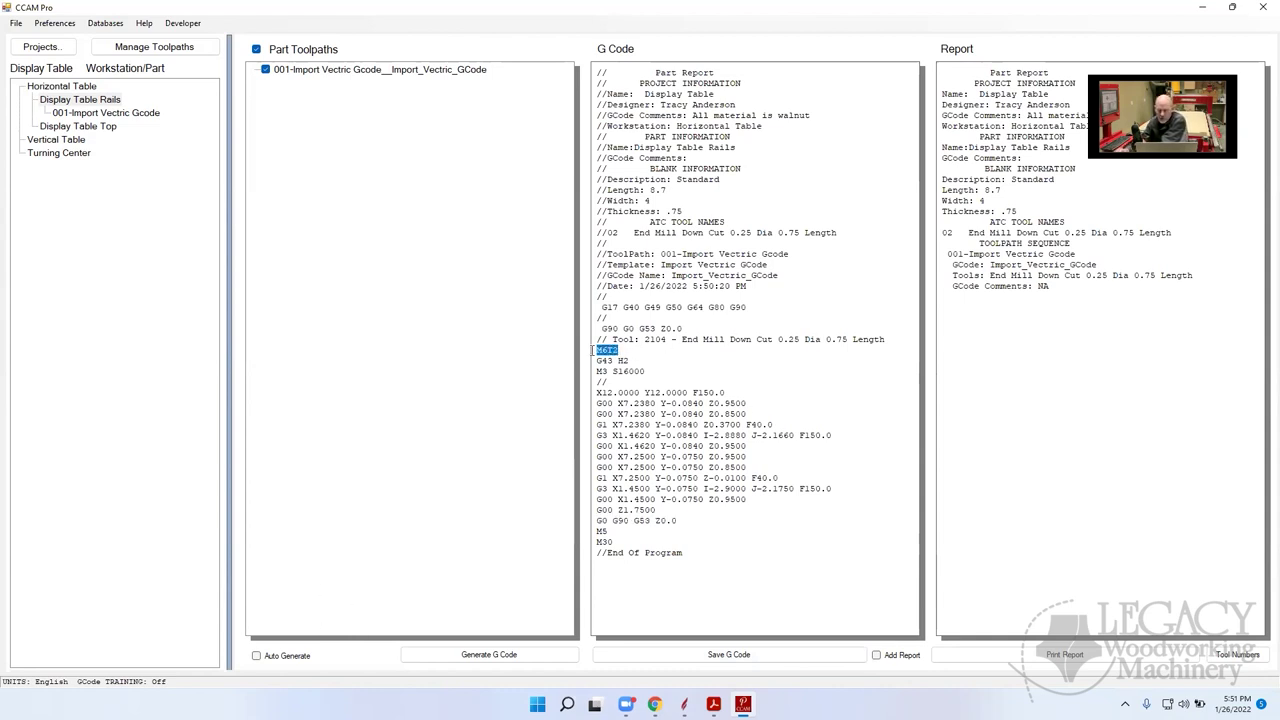
click(675, 348)
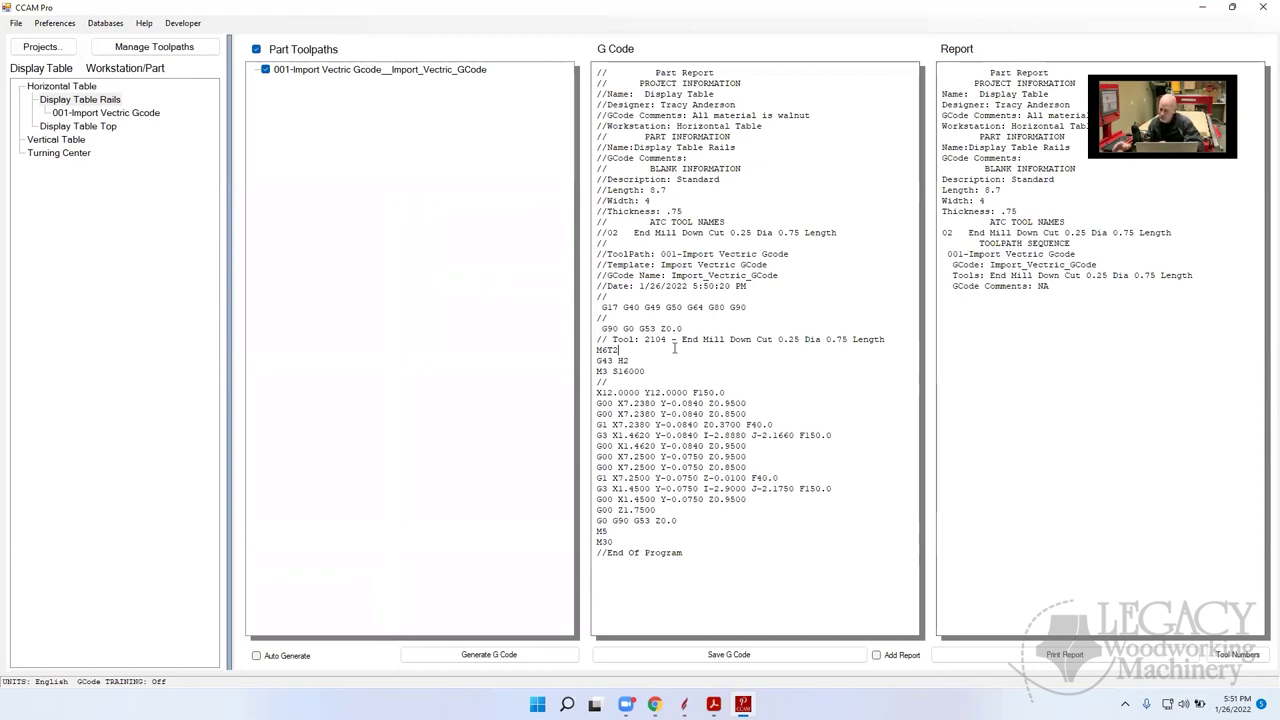
double_click(597, 351)
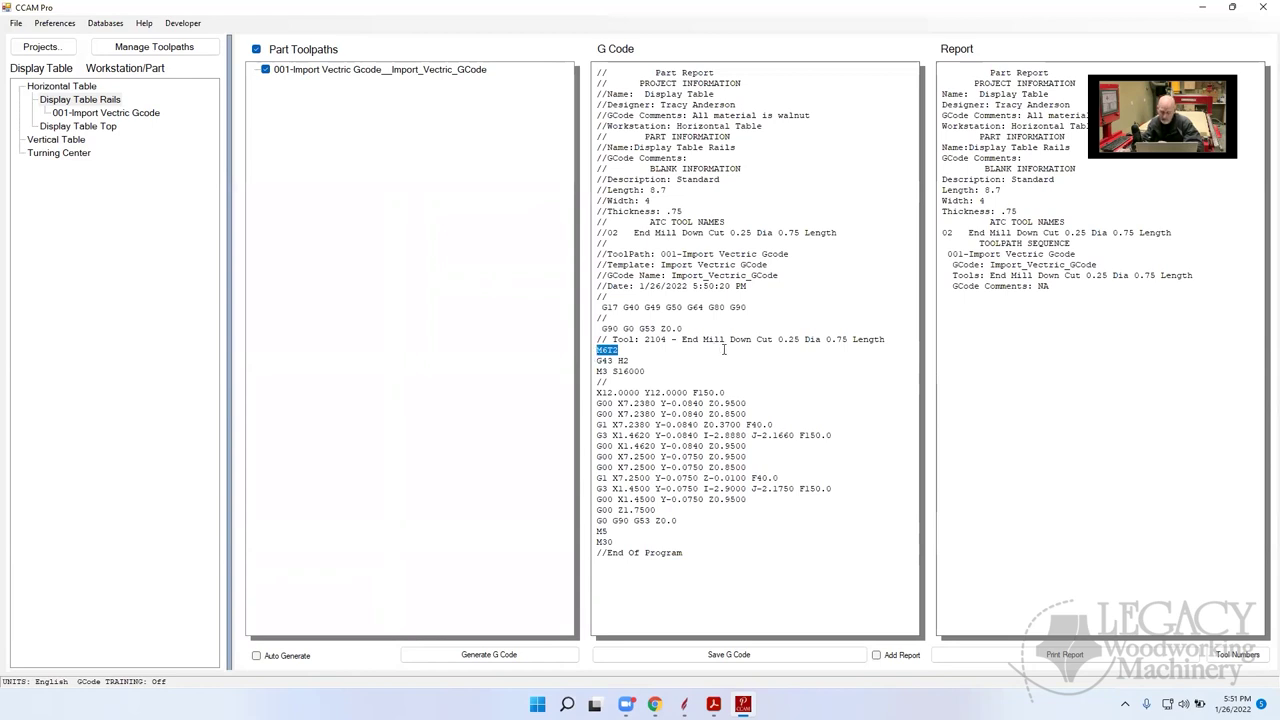
drag(647, 371, 604, 371)
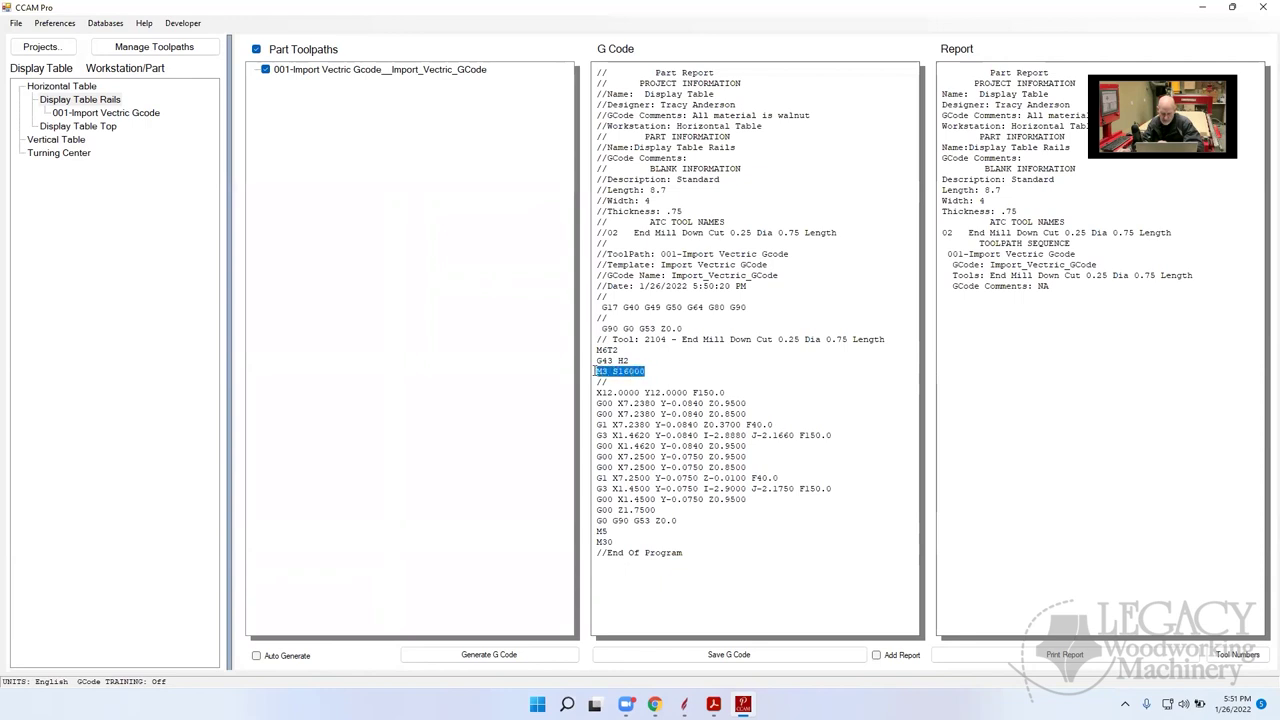
drag(748, 393, 598, 392)
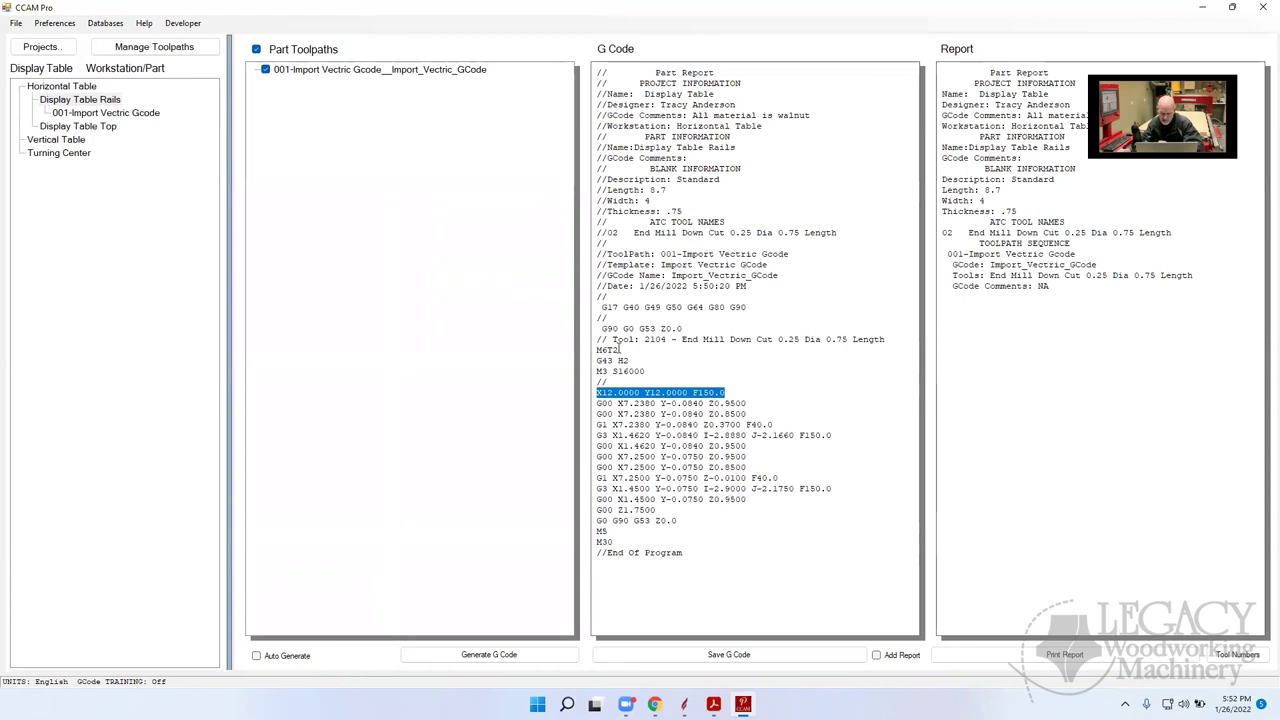
drag(620, 350, 597, 351)
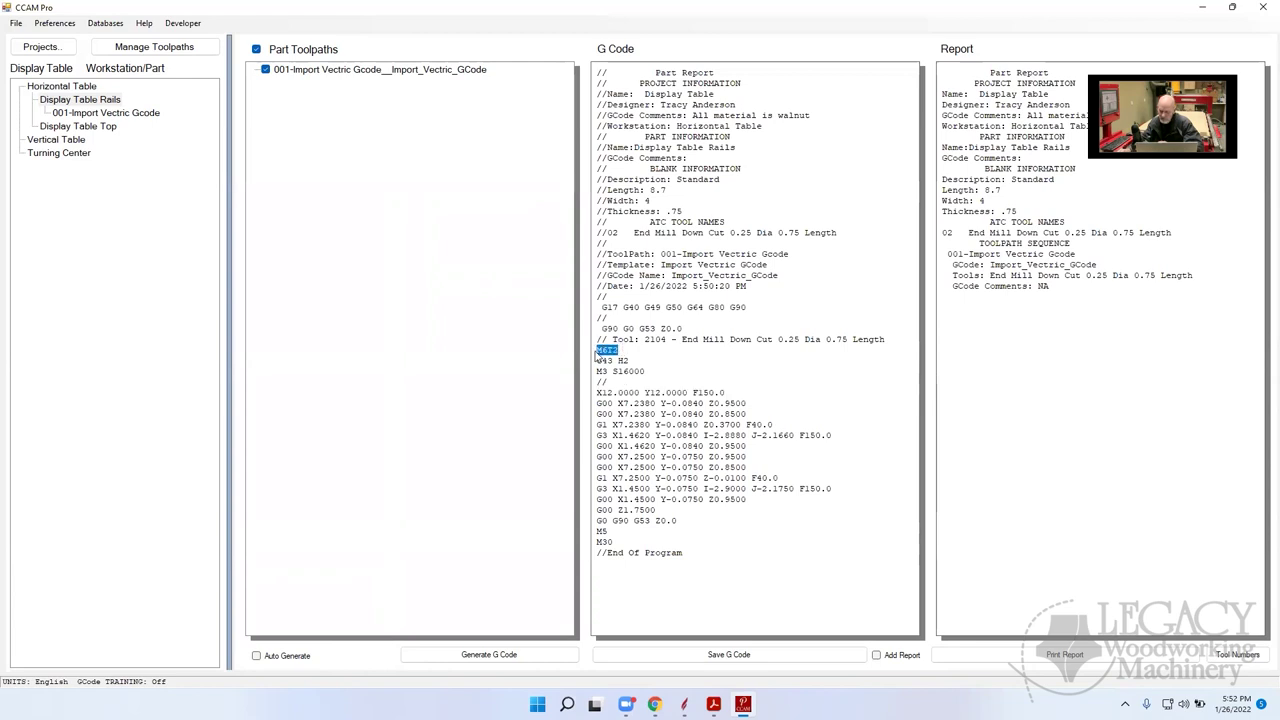
drag(656, 370, 597, 370)
drag(737, 392, 597, 392)
drag(748, 403, 597, 403)
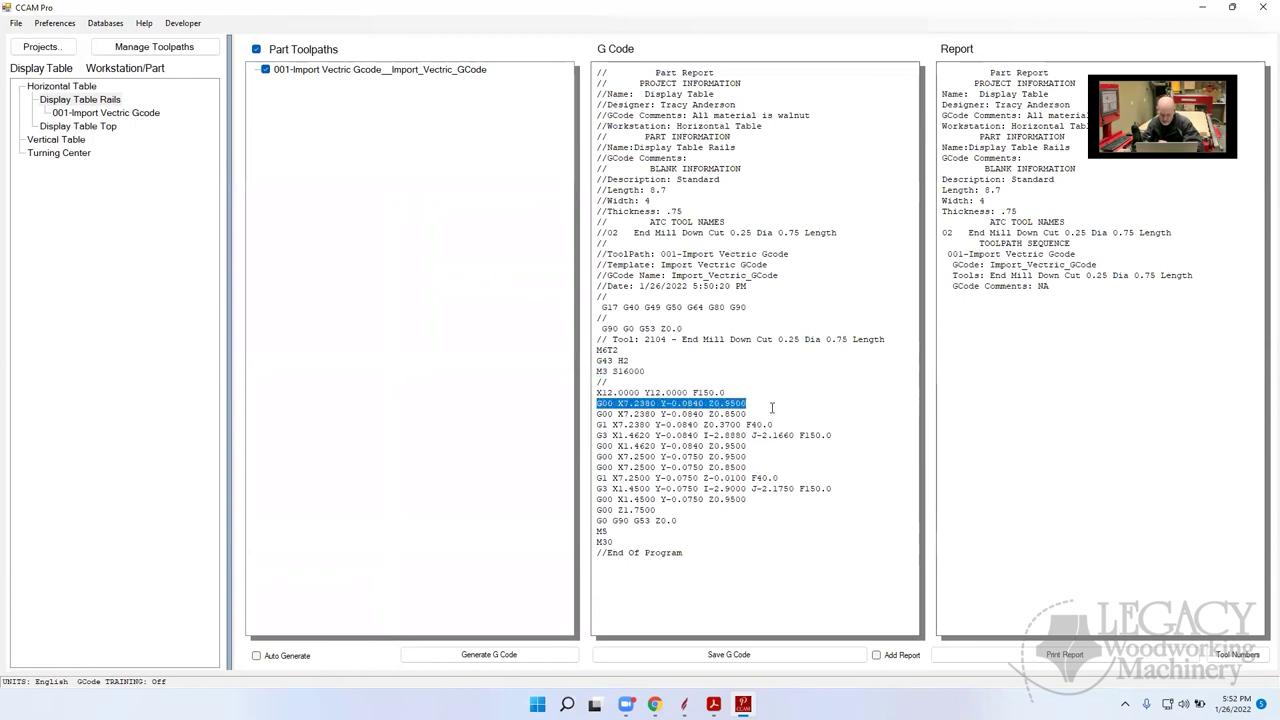
drag(701, 520, 597, 521)
click(684, 530)
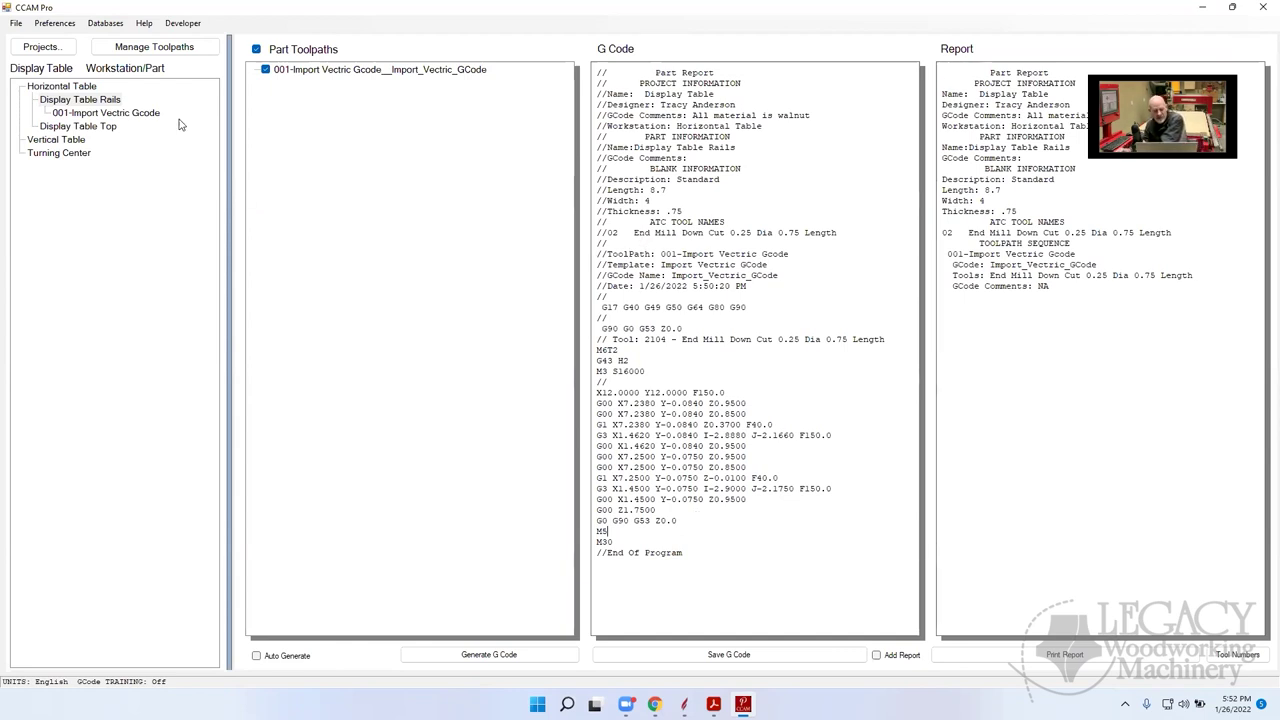
Set the program end position of the Display Table Rails part to X 12, Y 12 and apply the part settings
click(93, 100)
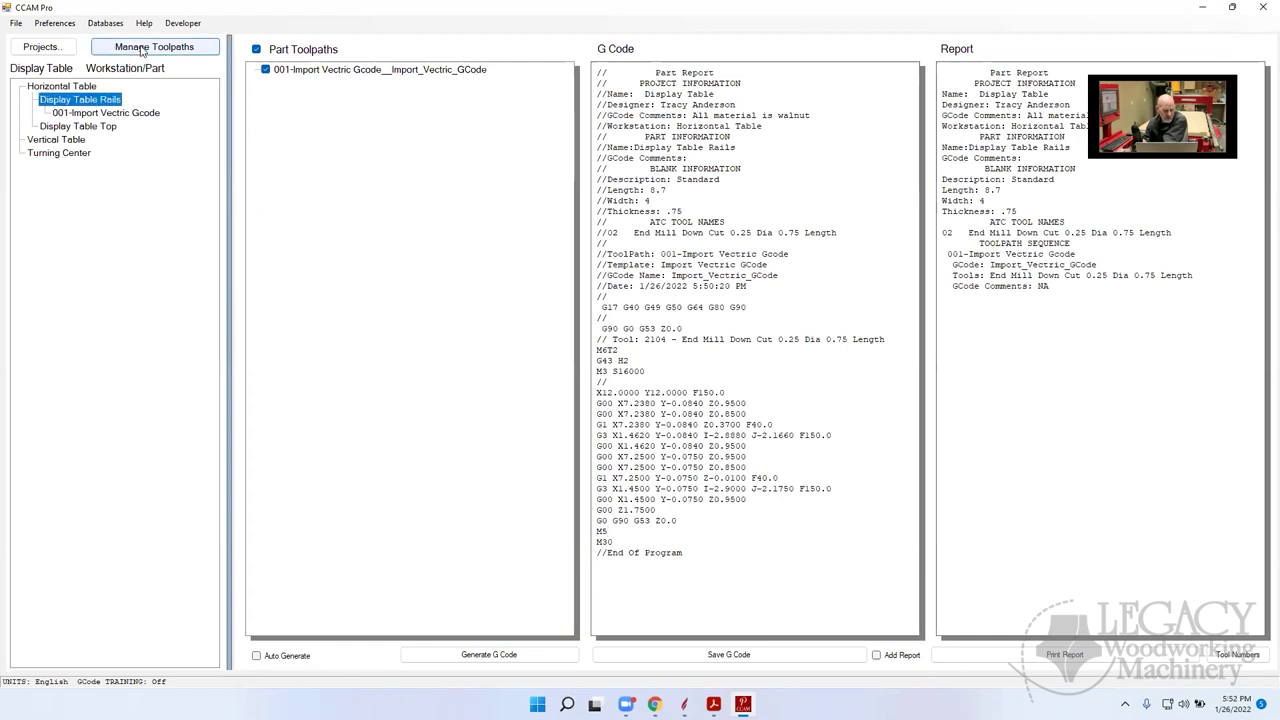
click(63, 87)
click(154, 47)
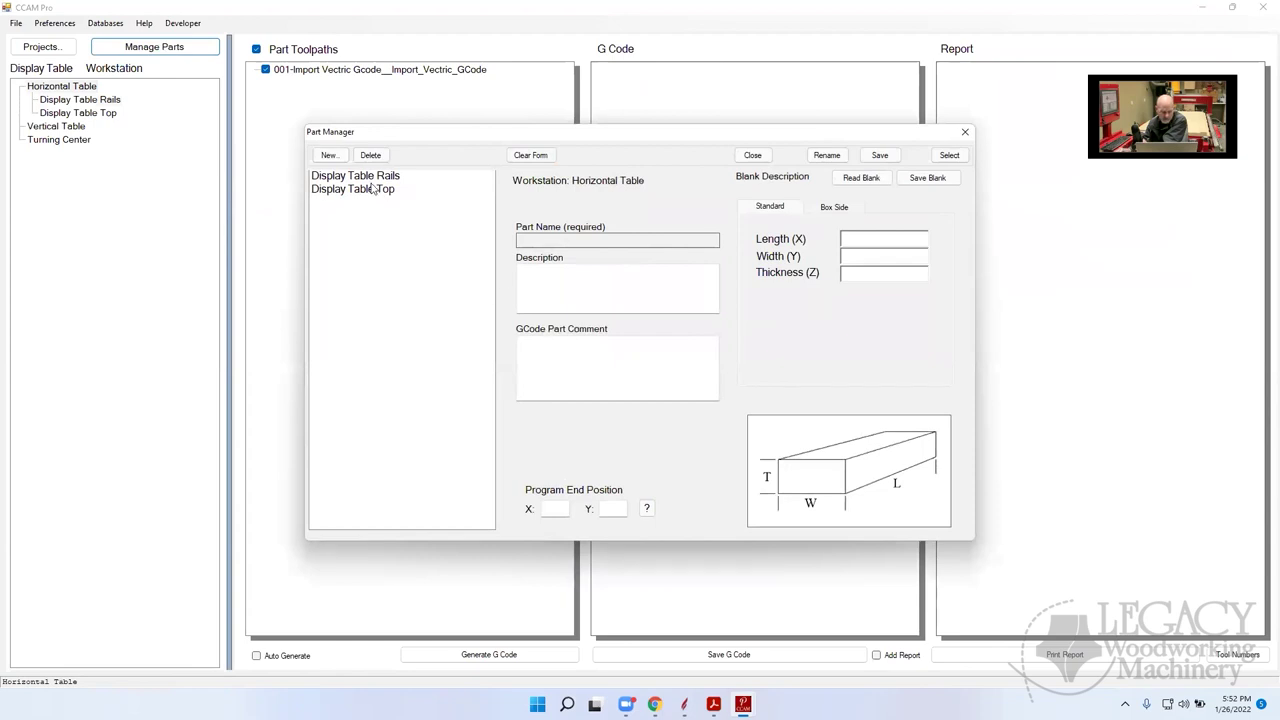
click(375, 178)
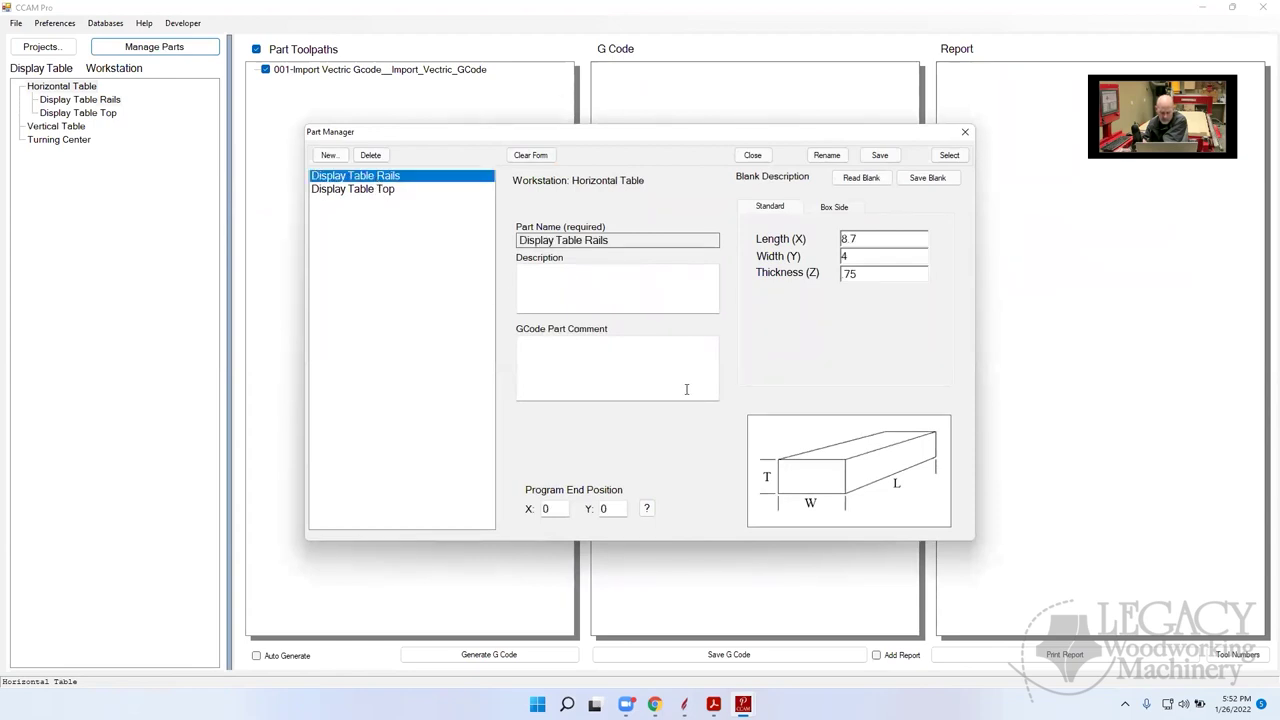
double_click(558, 508)
key(Tab)
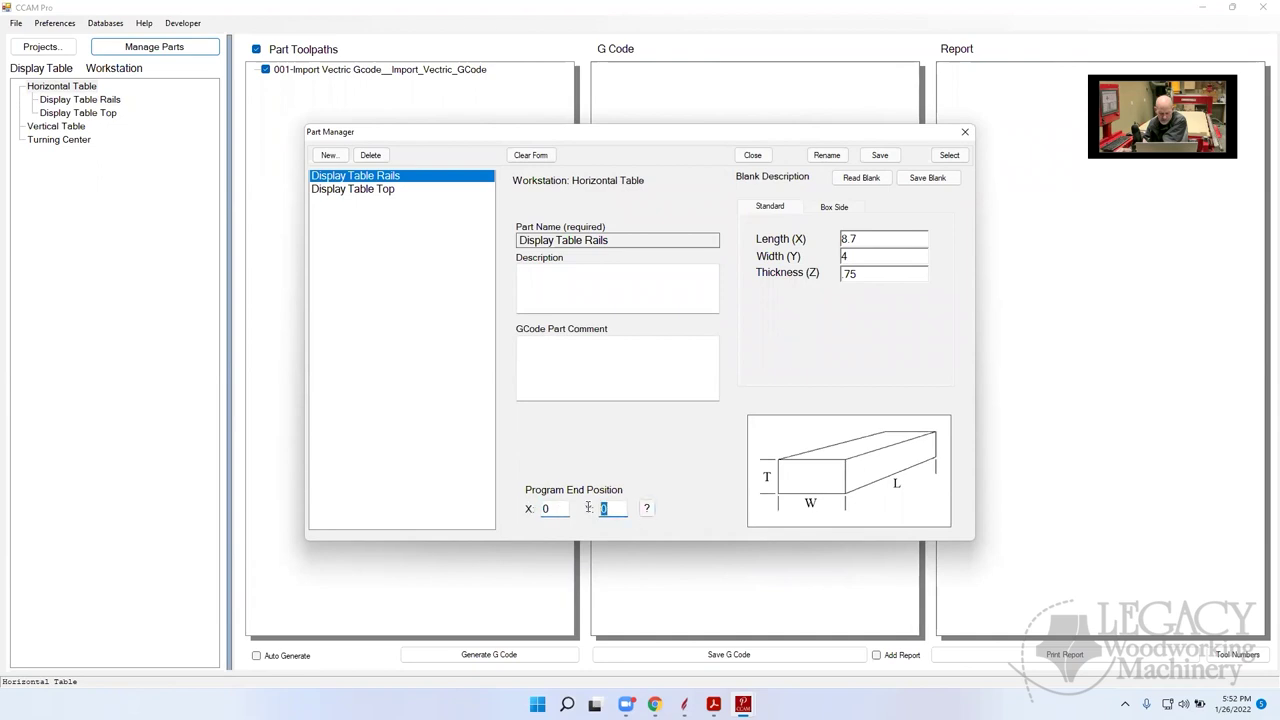
double_click(545, 510)
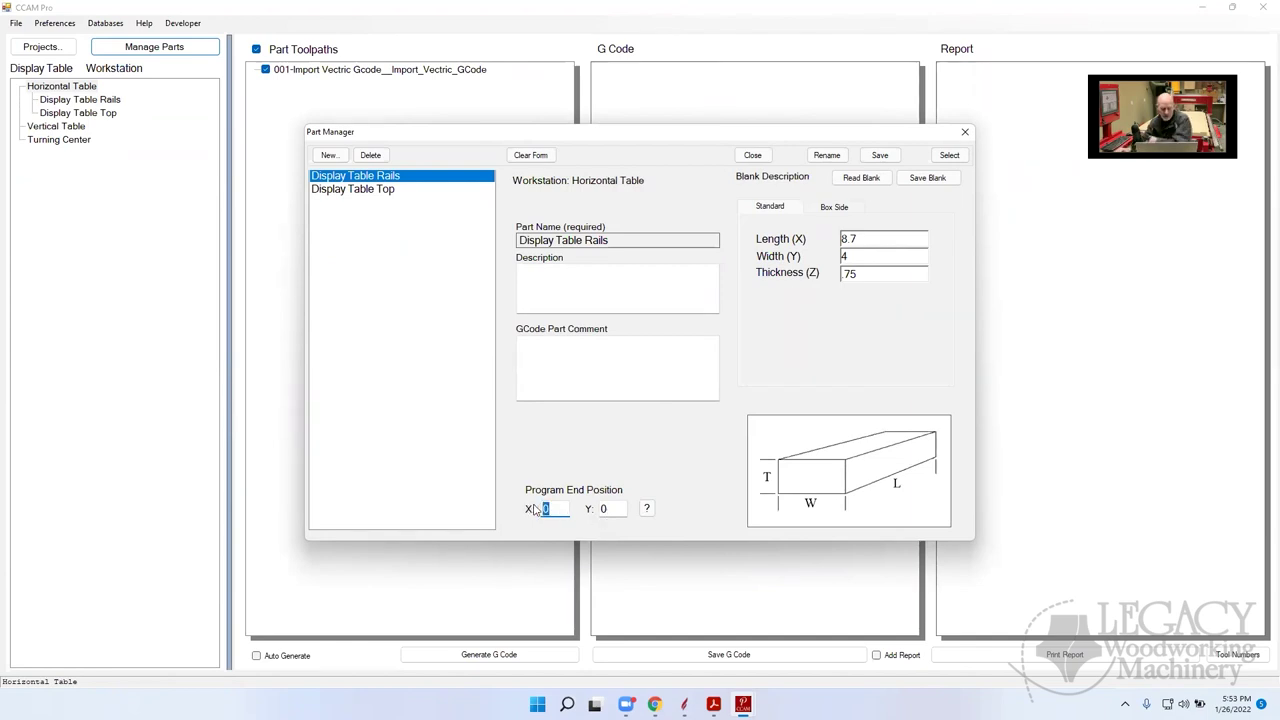
text(12)
double_click(603, 508)
text(12)
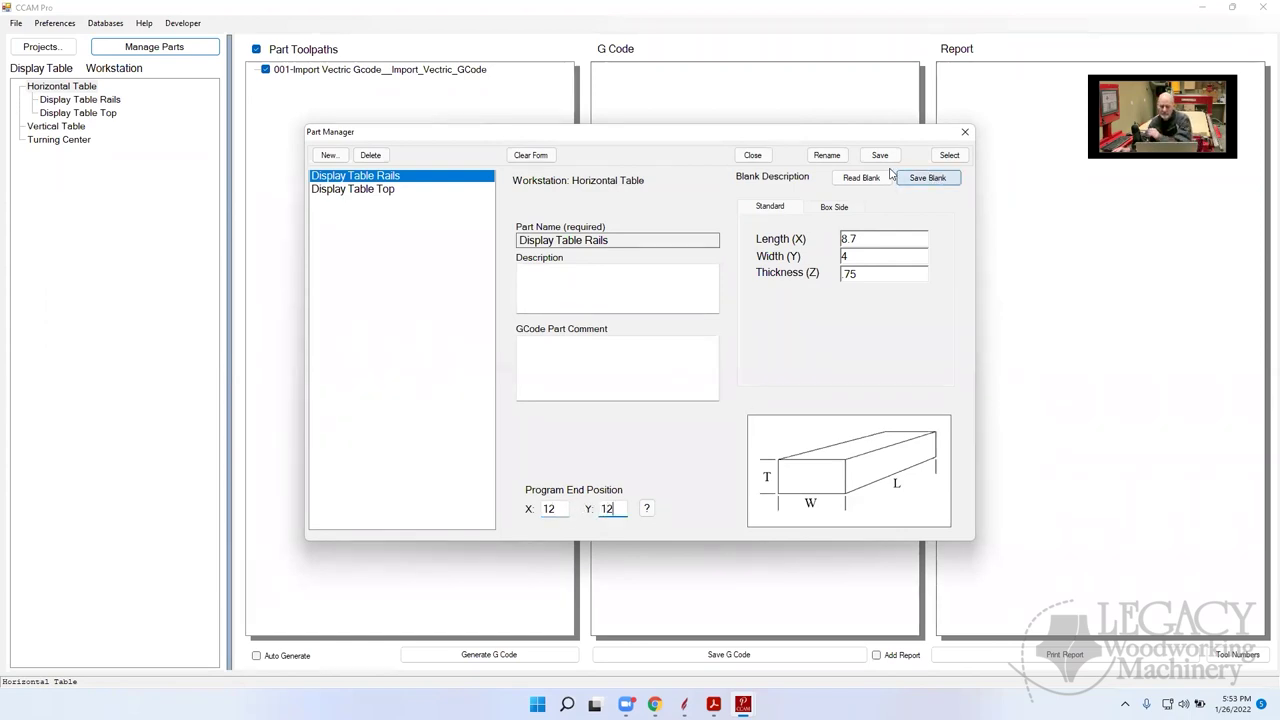
click(949, 155)
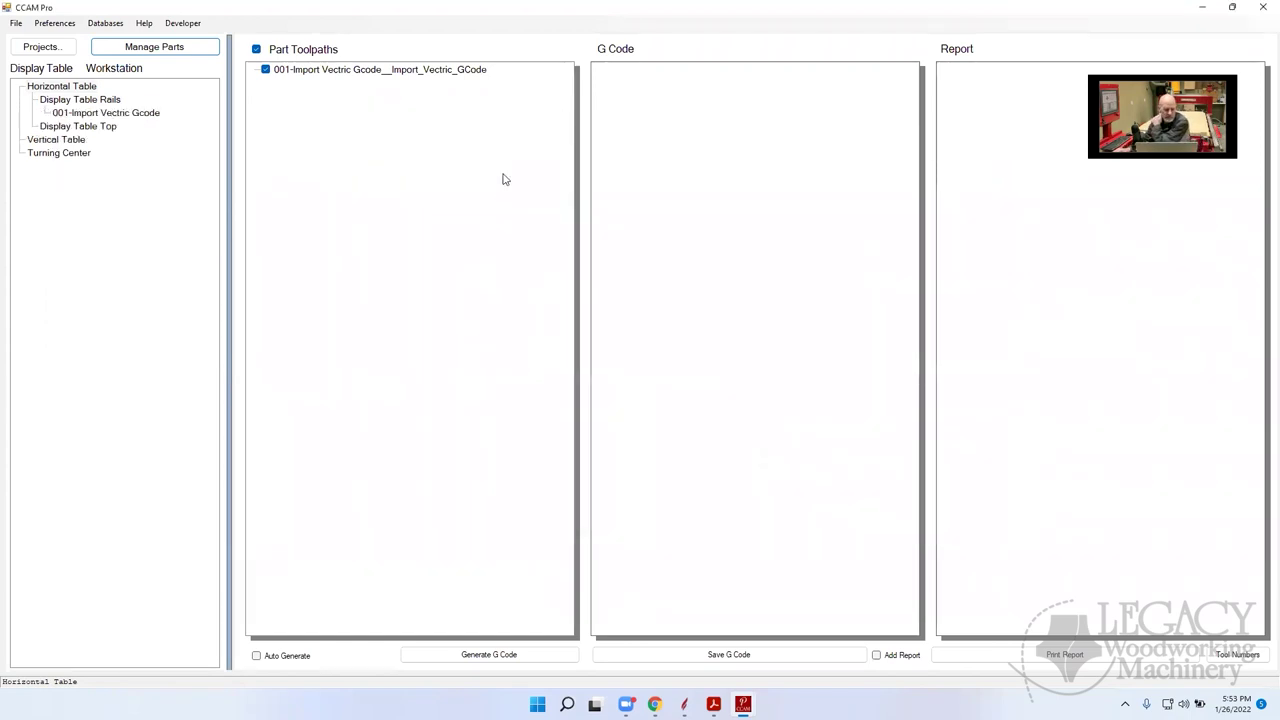
Reopen the 001-Import Vectric Gcode toolpath of Display Table Rails and re-import the Display Table Arch NC file from the Desktop
click(104, 104)
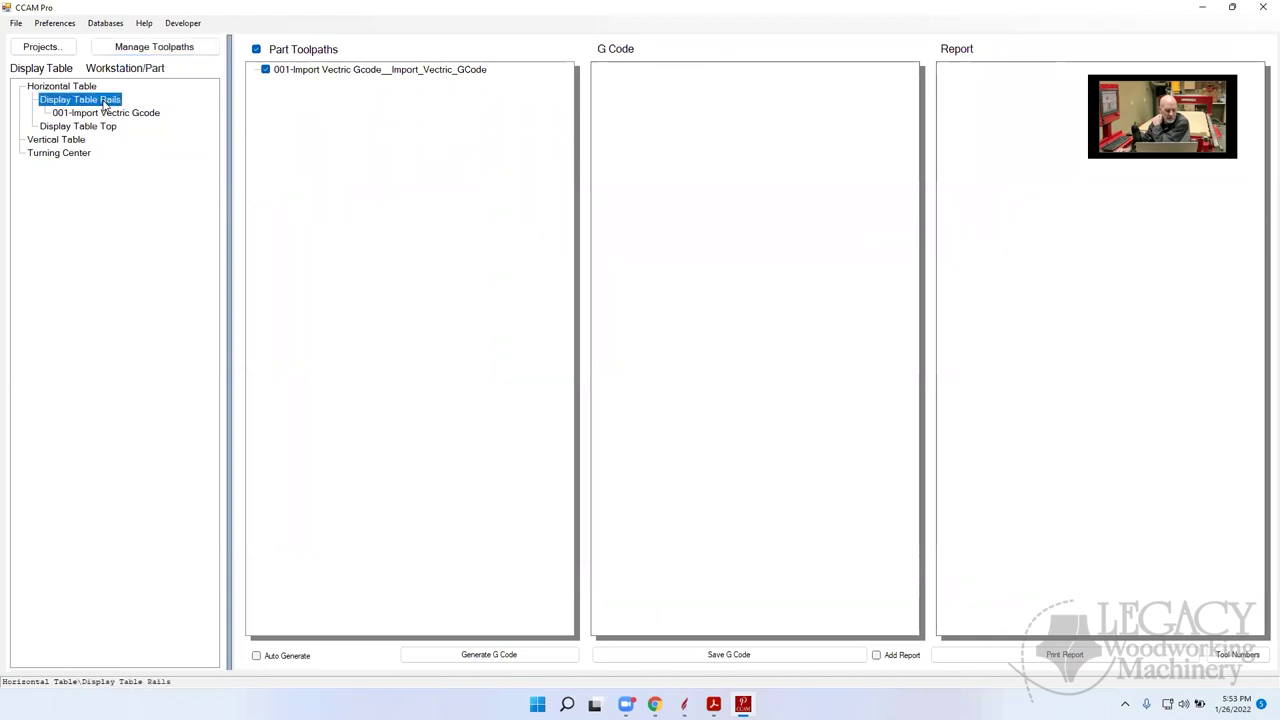
click(178, 50)
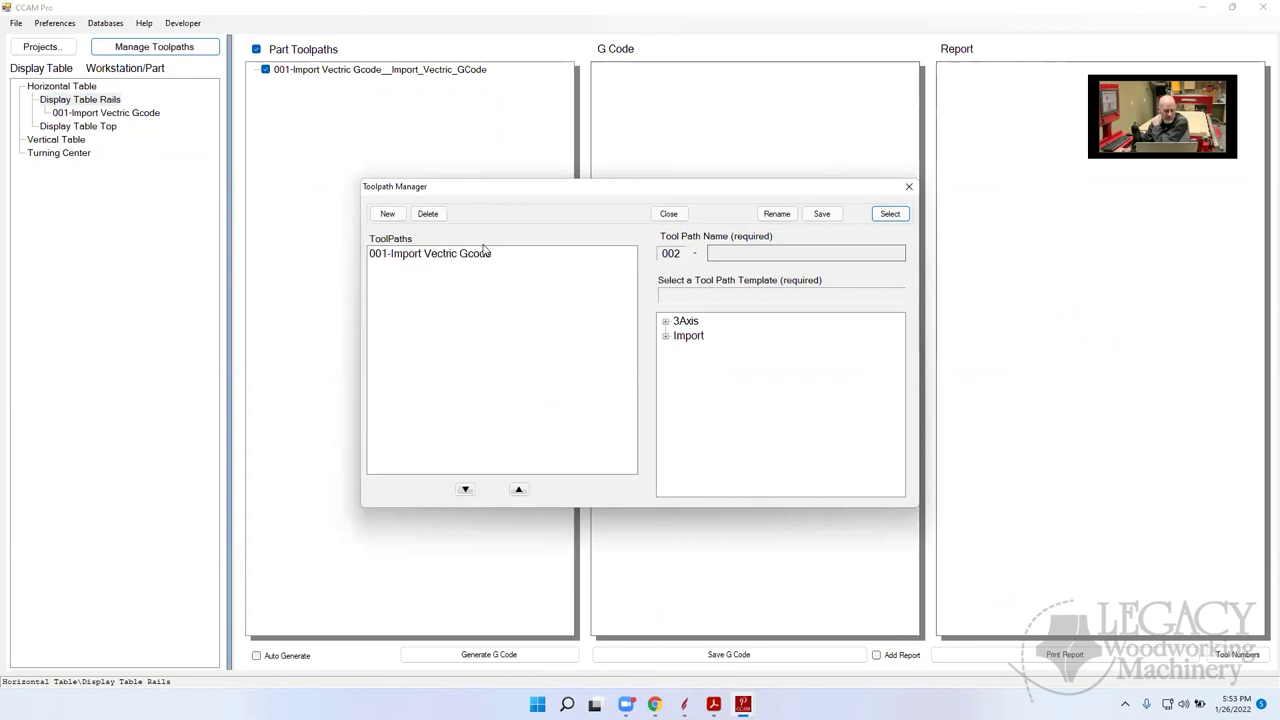
click(488, 253)
click(897, 213)
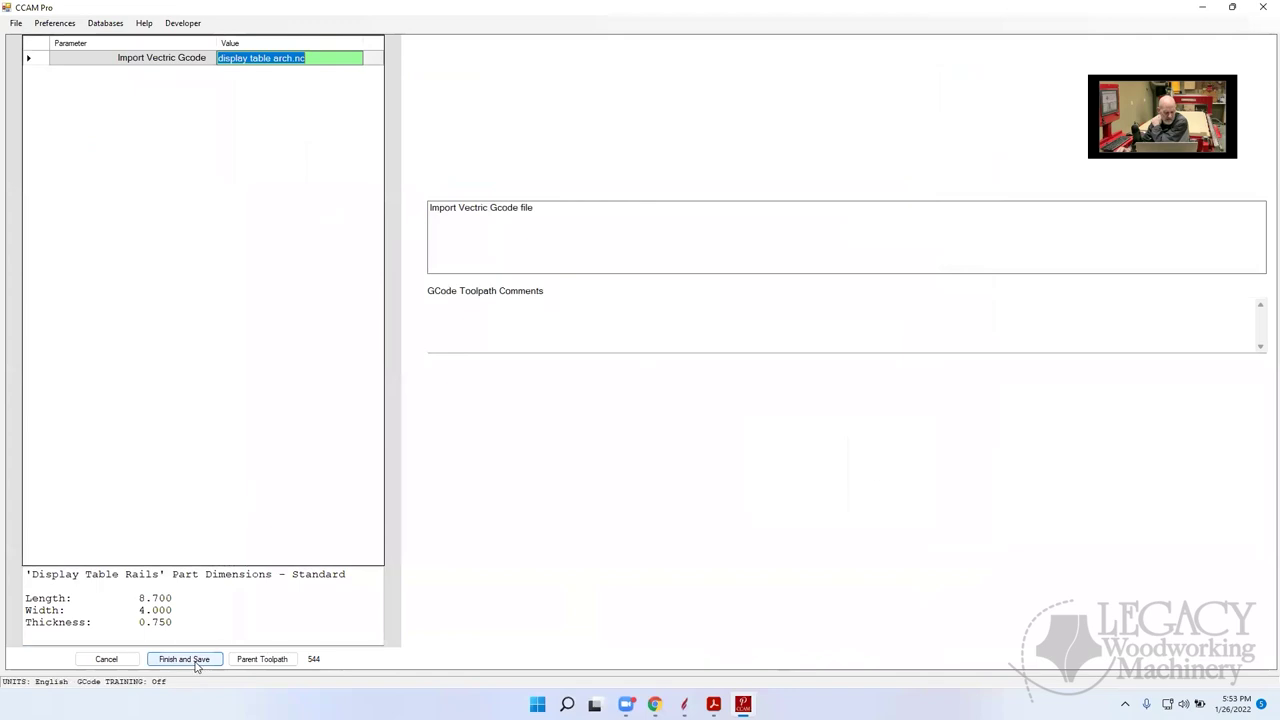
click(277, 57)
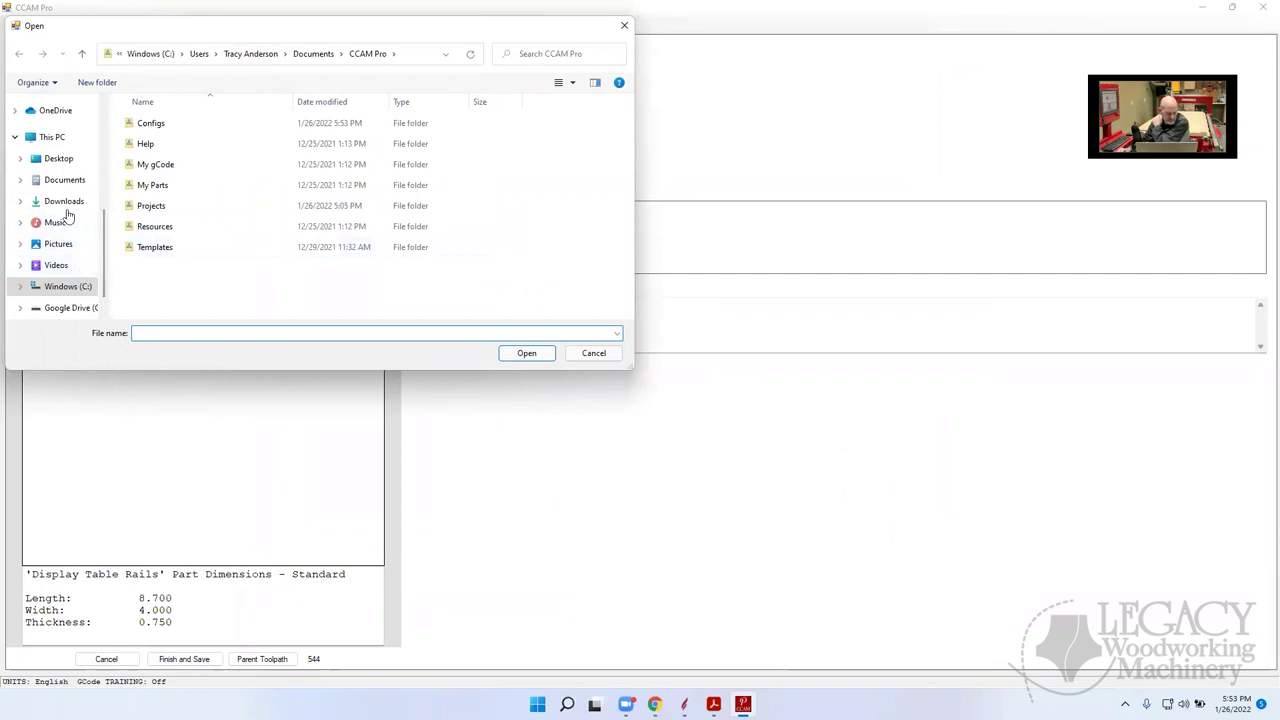
click(64, 160)
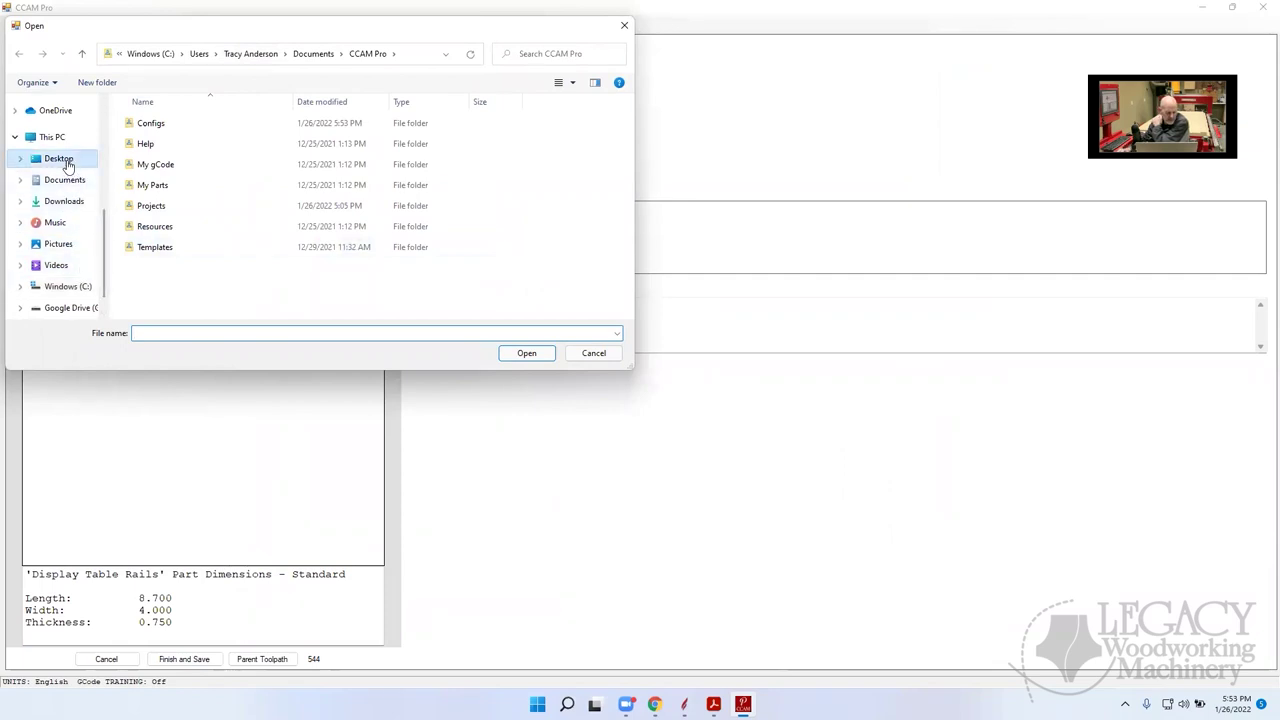
click(194, 124)
click(527, 354)
Finish and save the toolpath with End Mill Down Cut 0.25 Dia 0.75 Length and its last assigned tool number 02
click(203, 659)
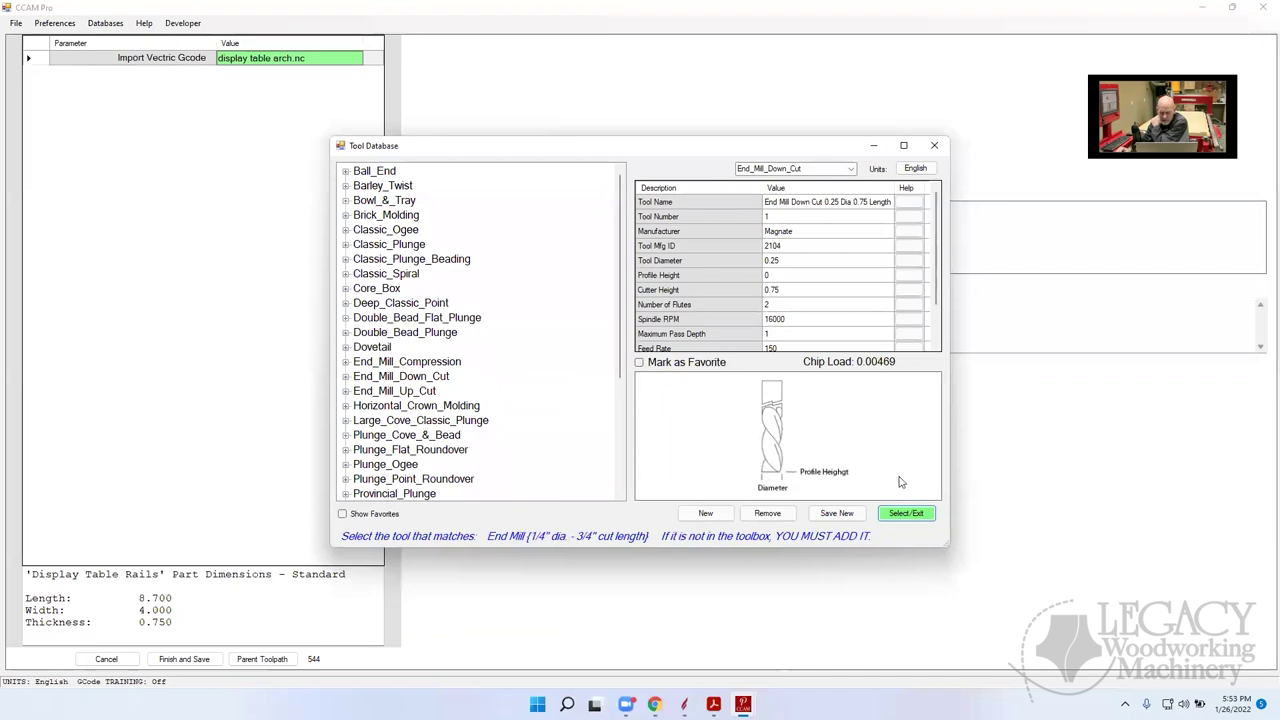
click(907, 513)
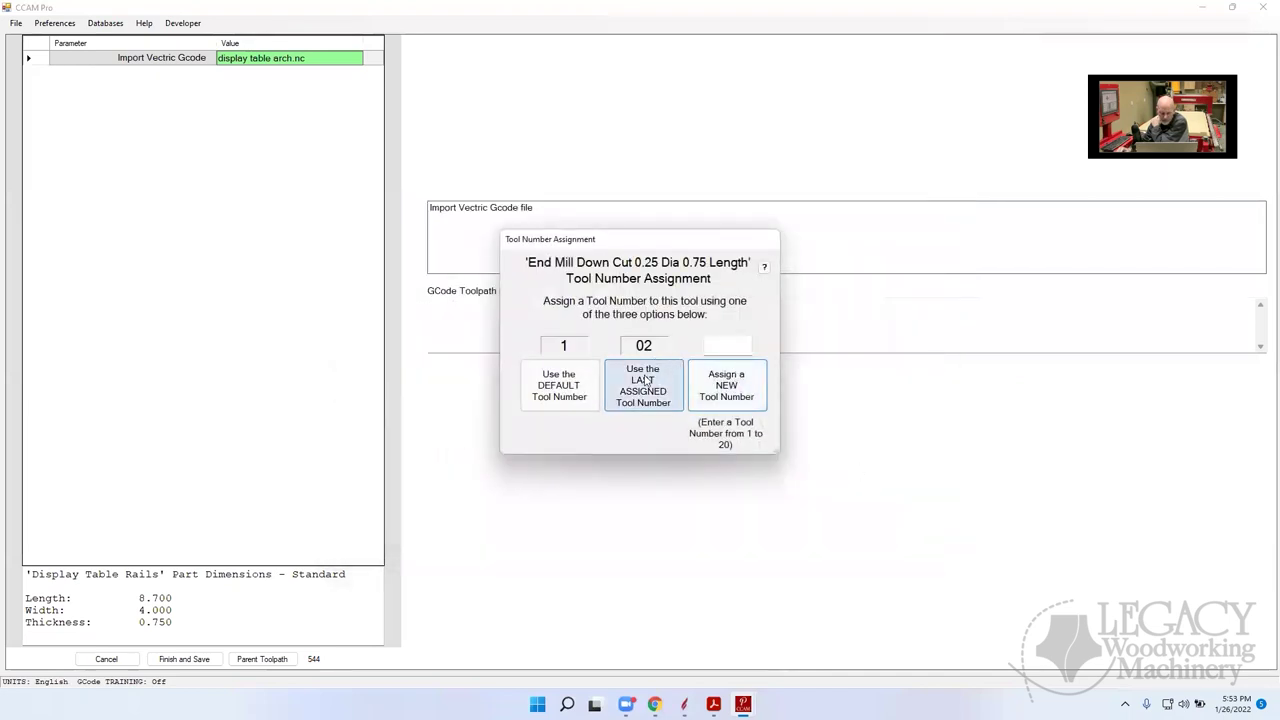
click(645, 380)
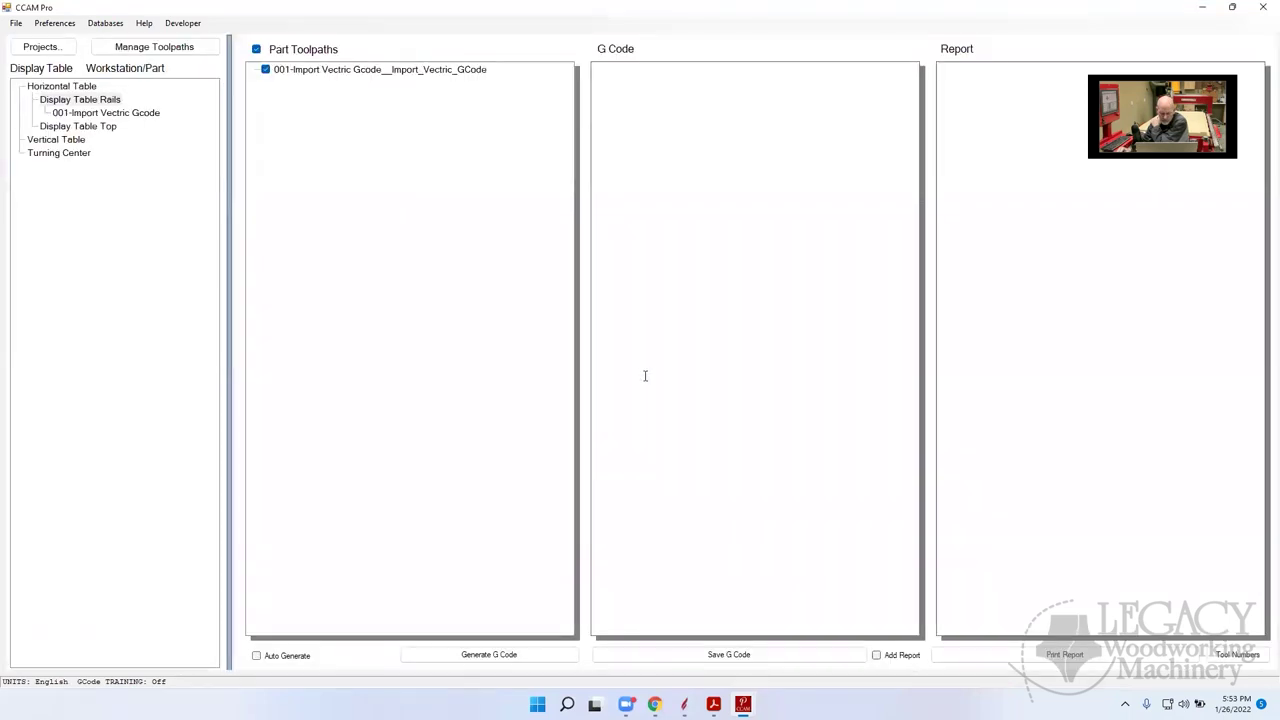
Generate the G-code for Display Table Rails and compare its first XY move with the end-position move before M30
click(500, 653)
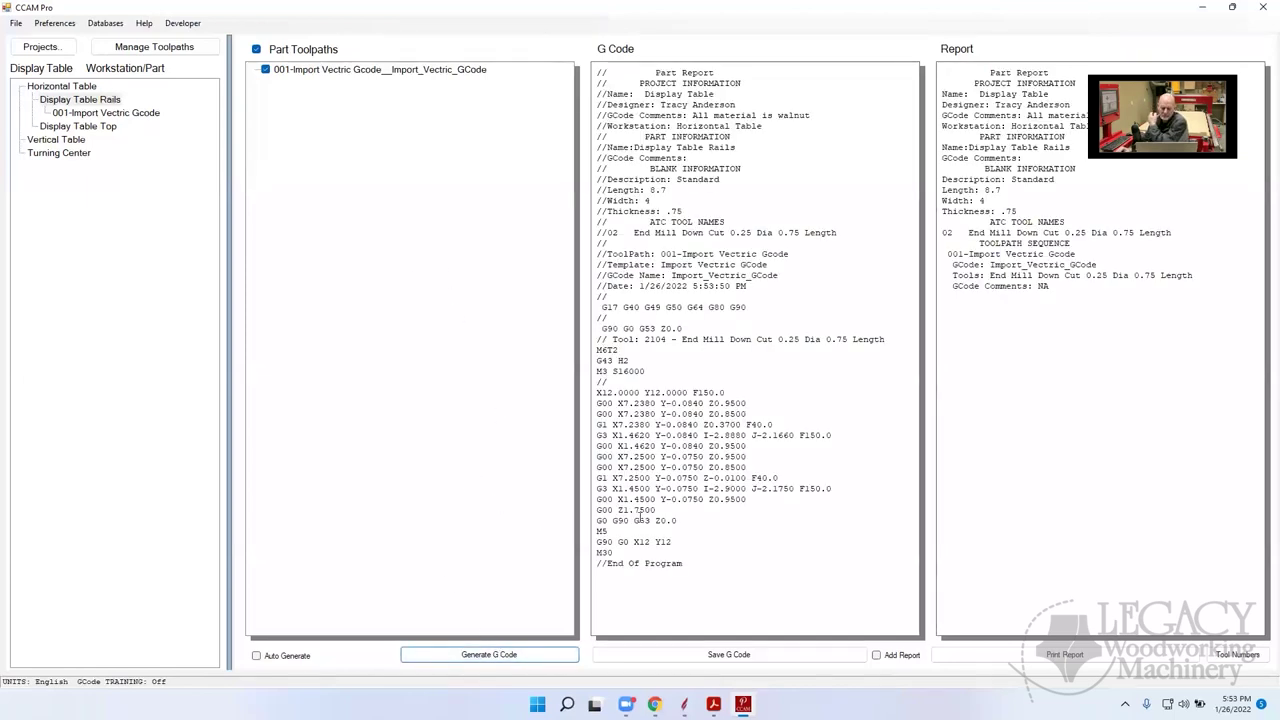
drag(673, 541, 609, 541)
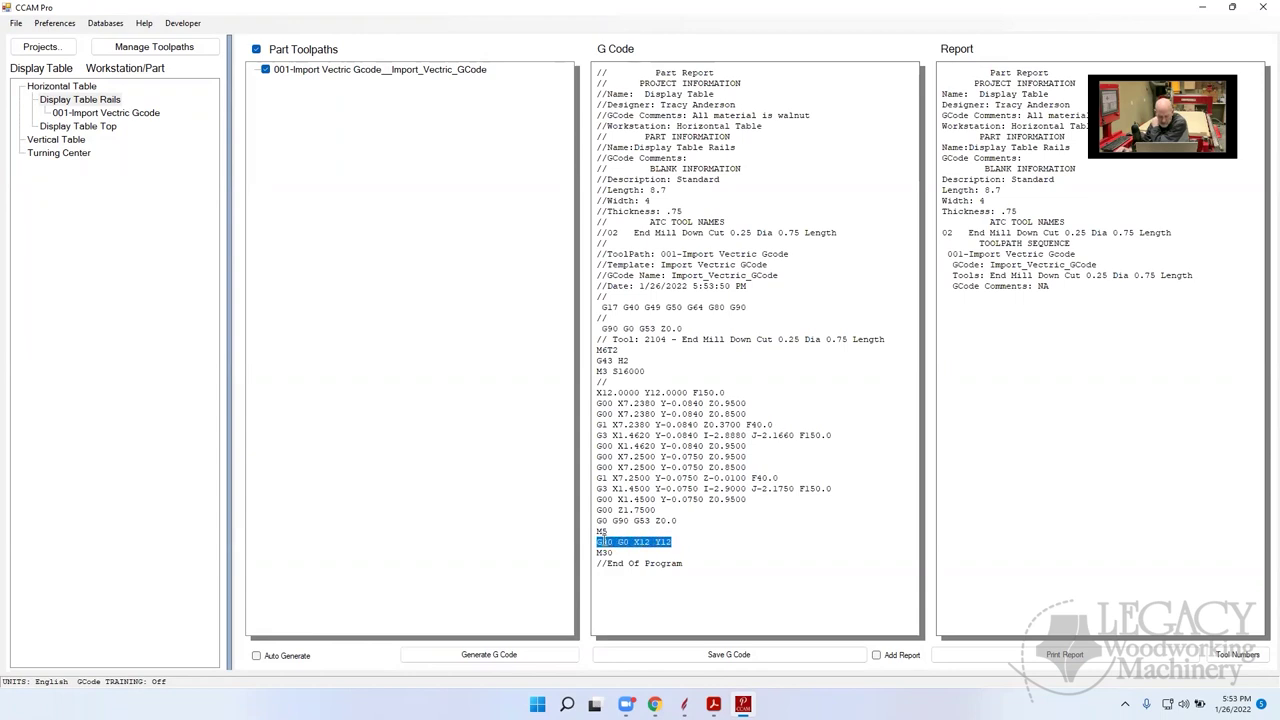
click(712, 540)
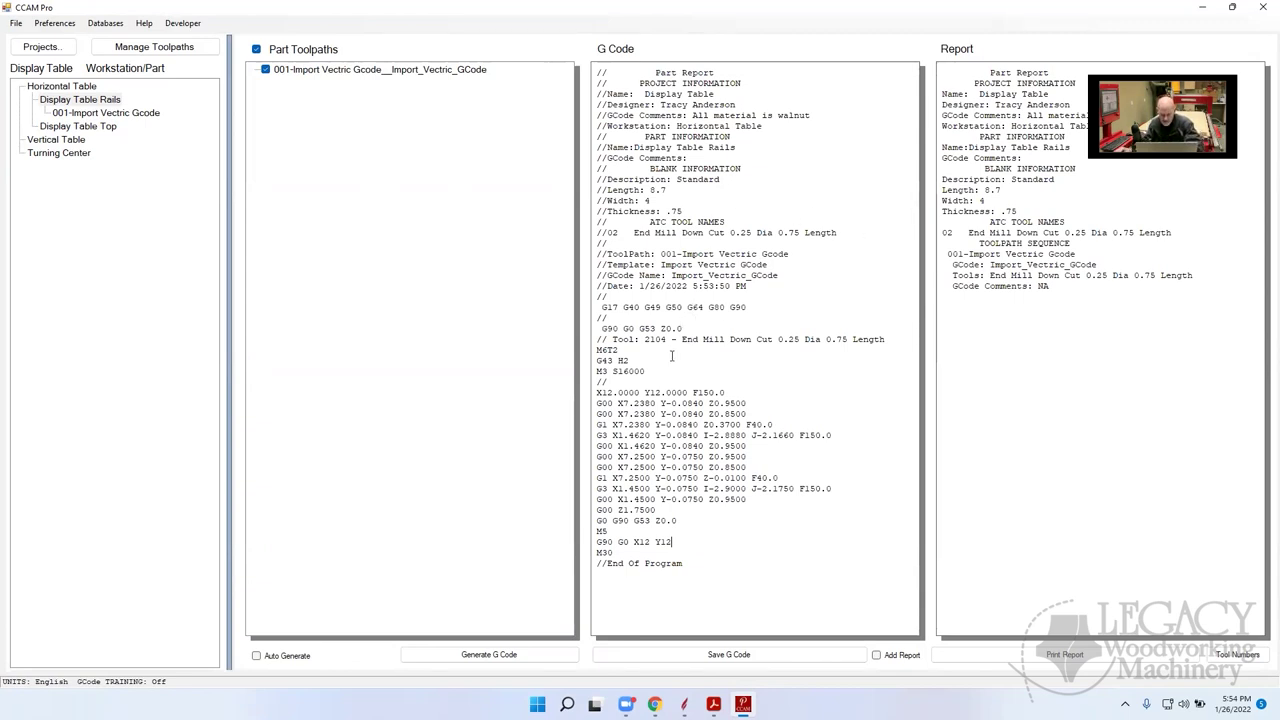
drag(753, 389, 597, 392)
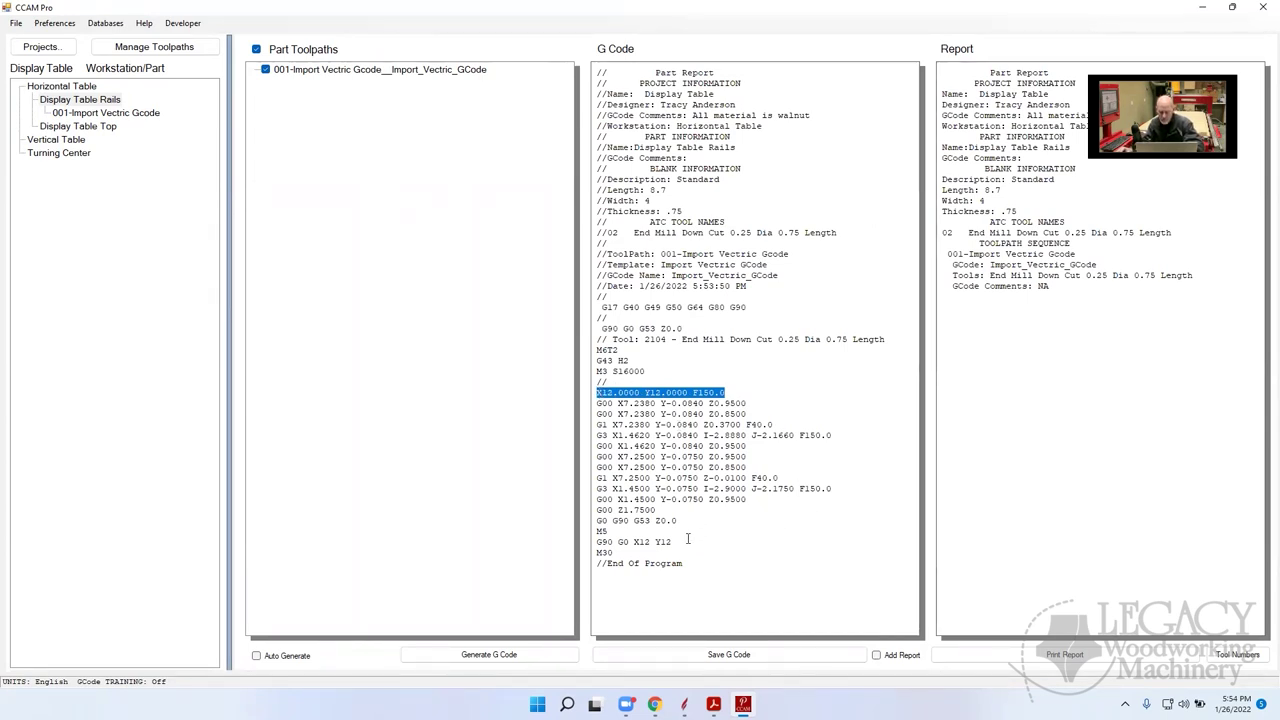
drag(688, 542, 597, 542)
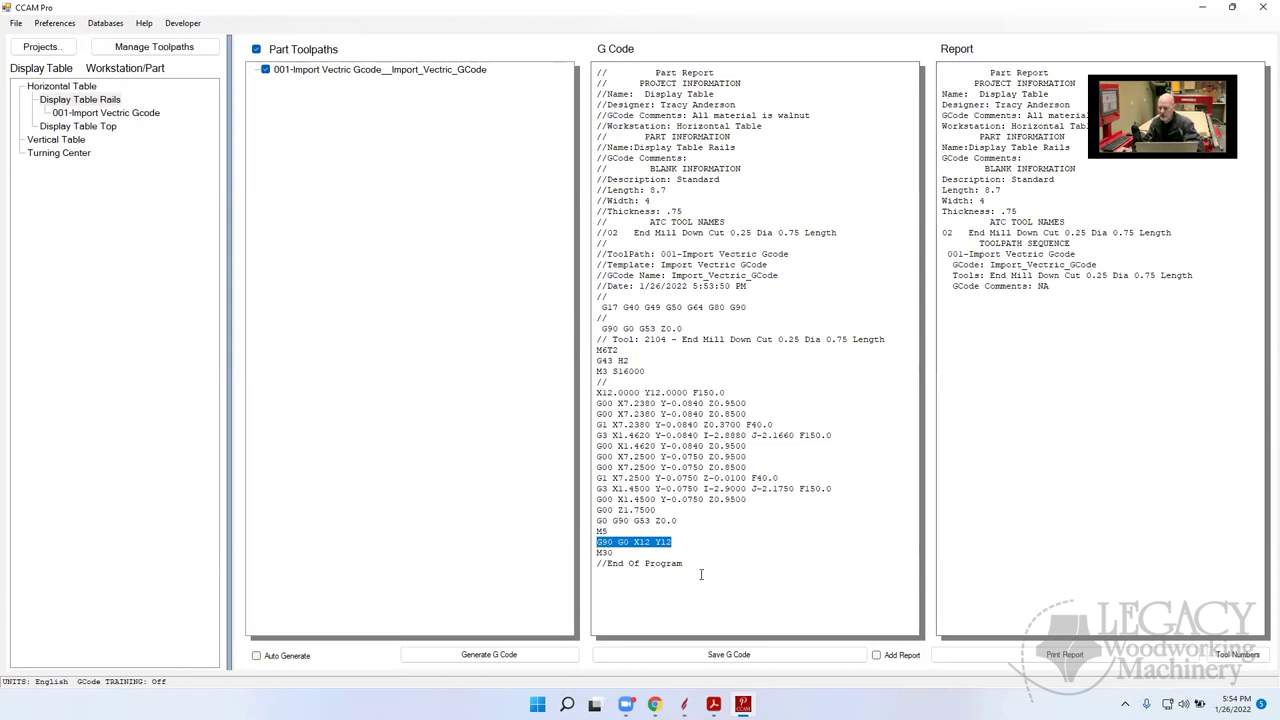
Switch to the Aspire window with the board model and set the material's home/start position to X 0, Y 0
click(684, 704)
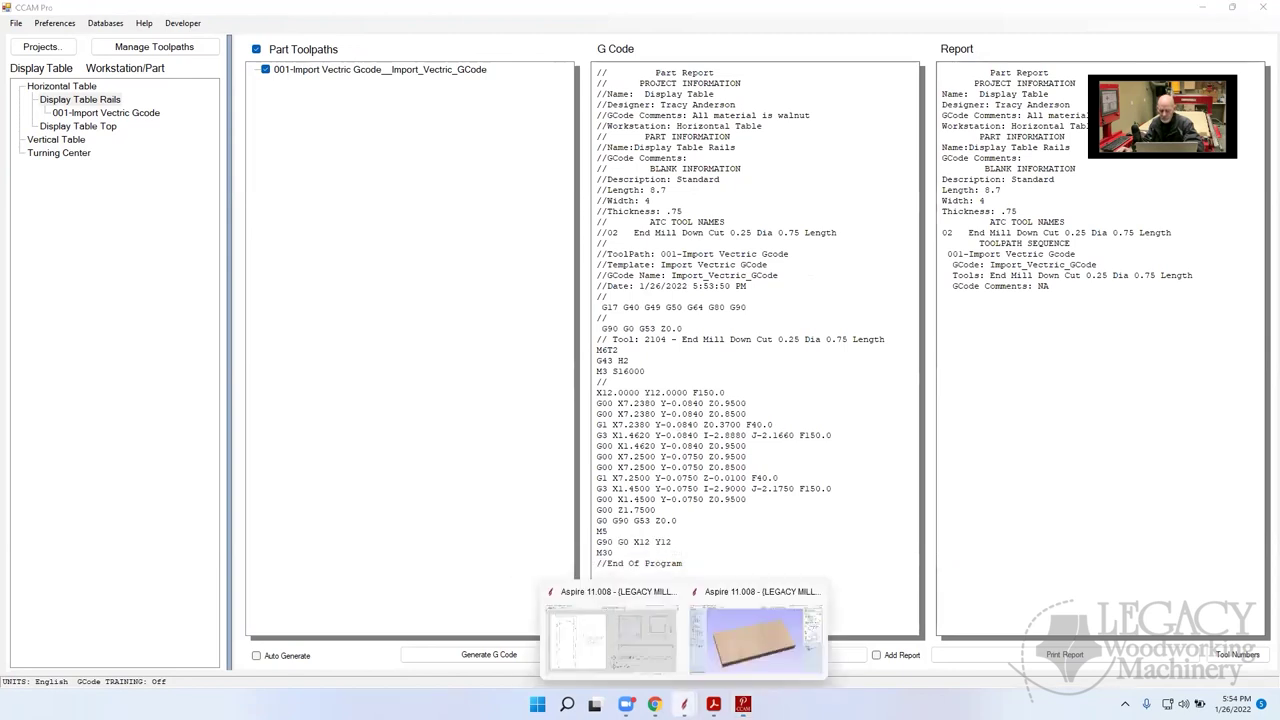
click(756, 633)
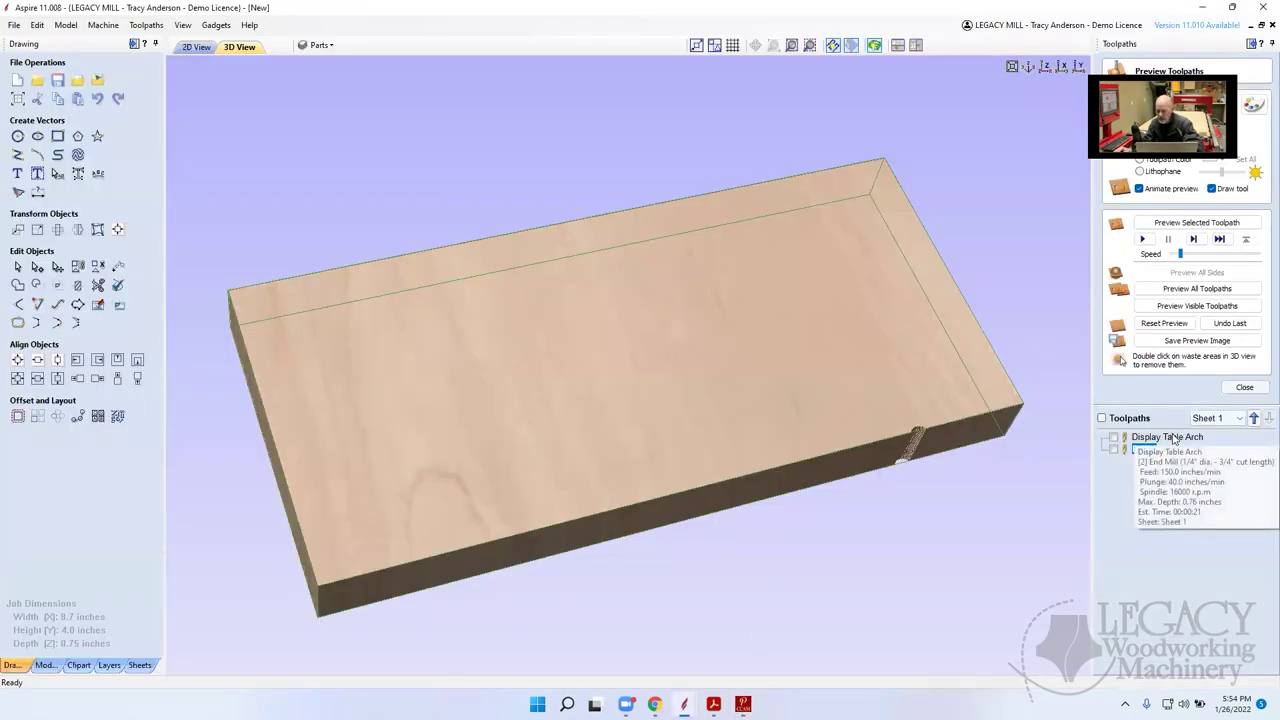
click(1243, 387)
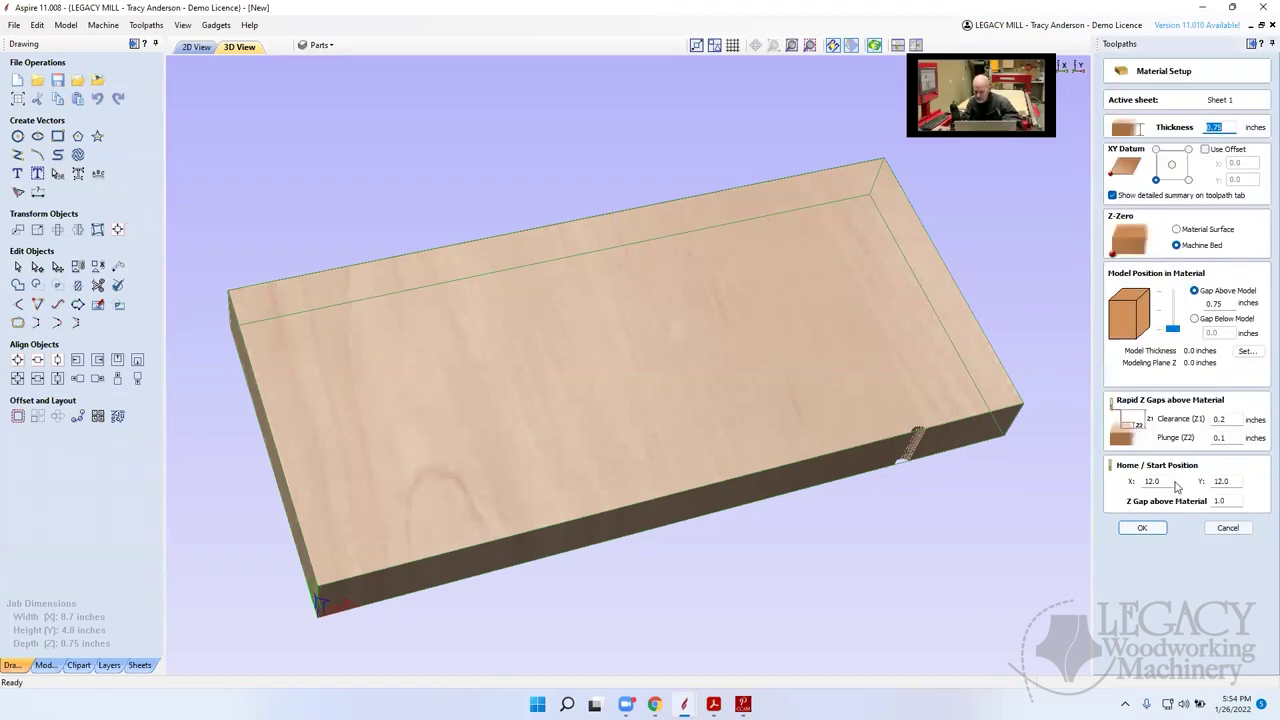
double_click(1165, 484)
text(0)
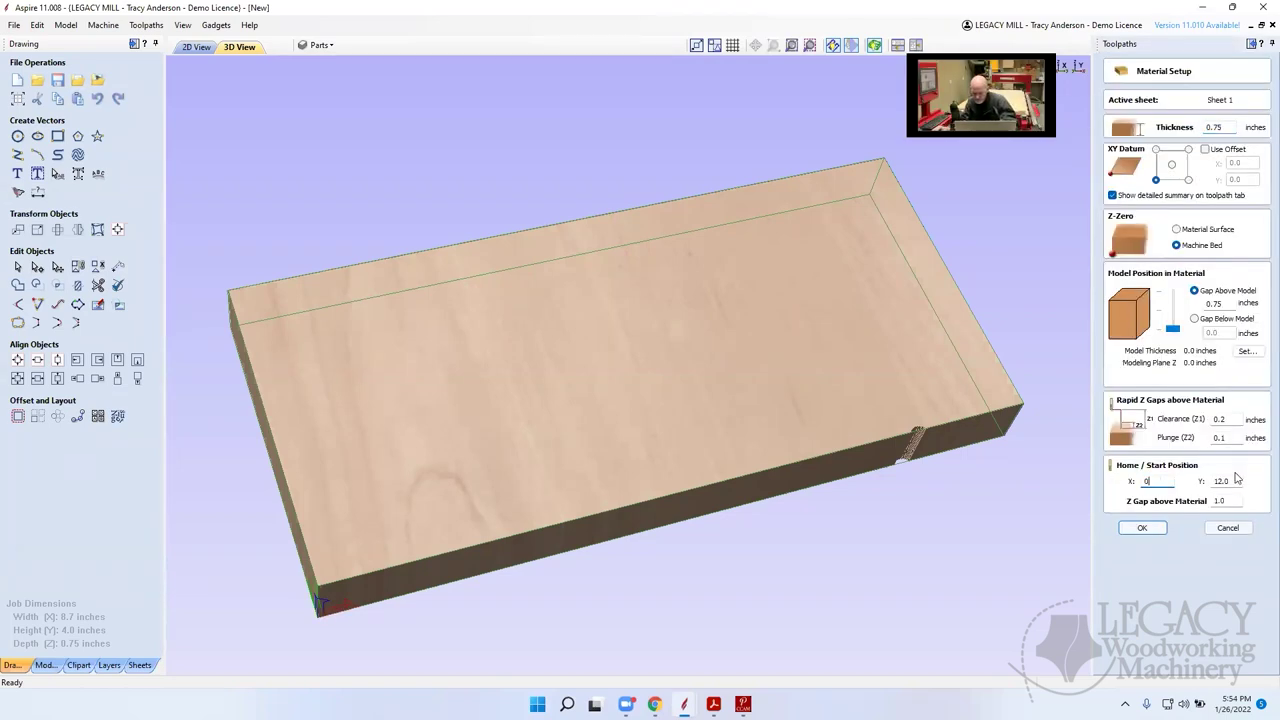
double_click(1223, 482)
text(0)
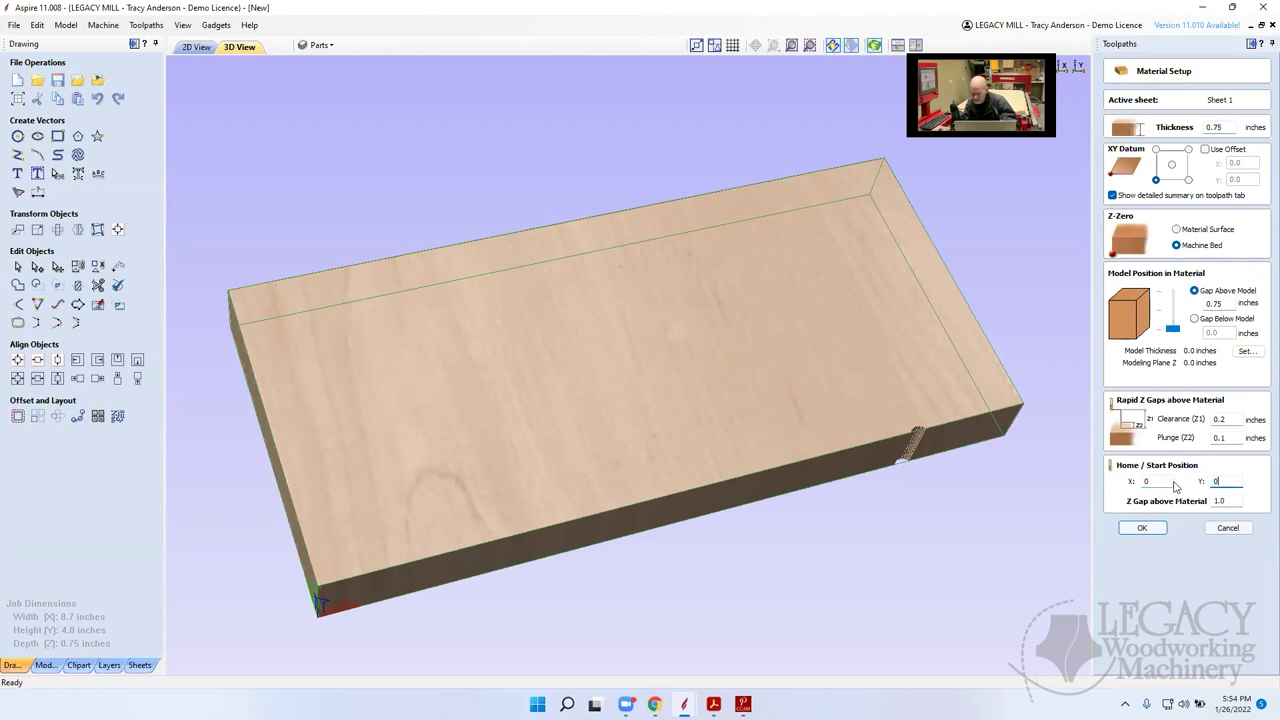
click(1143, 528)
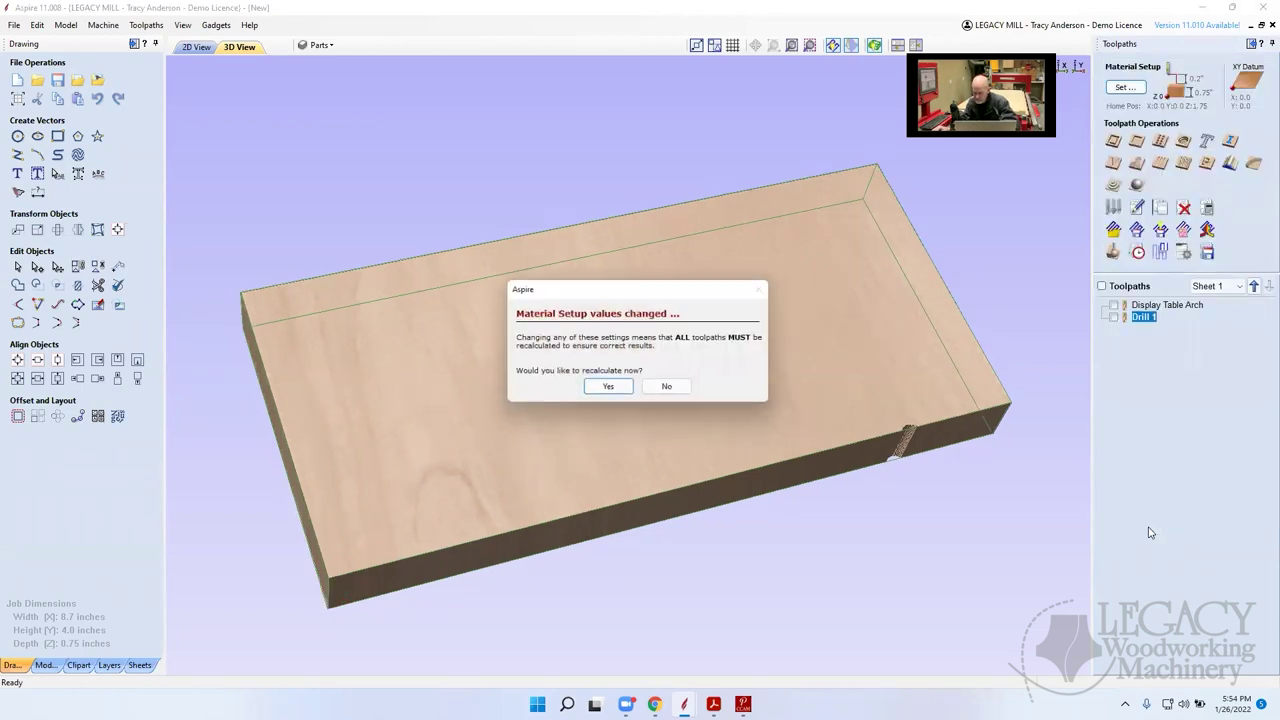
Recalculate all toolpaths for the changed material setup
click(620, 390)
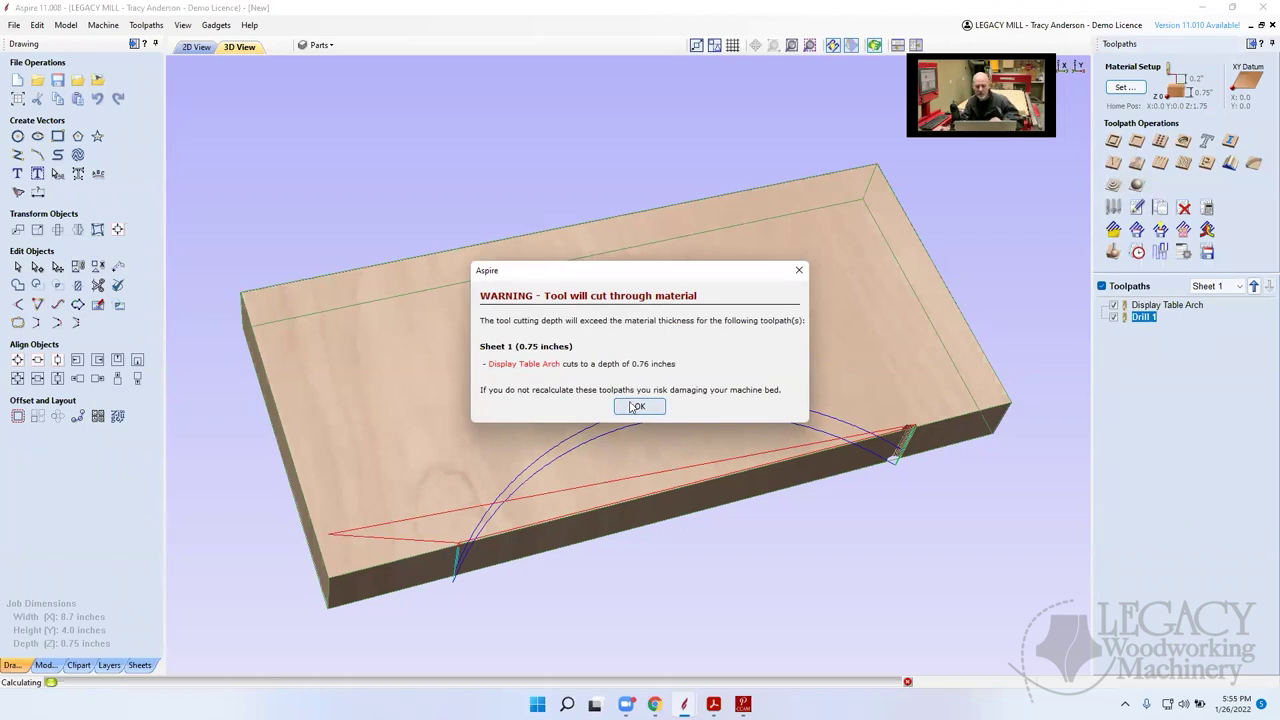
click(632, 407)
click(640, 359)
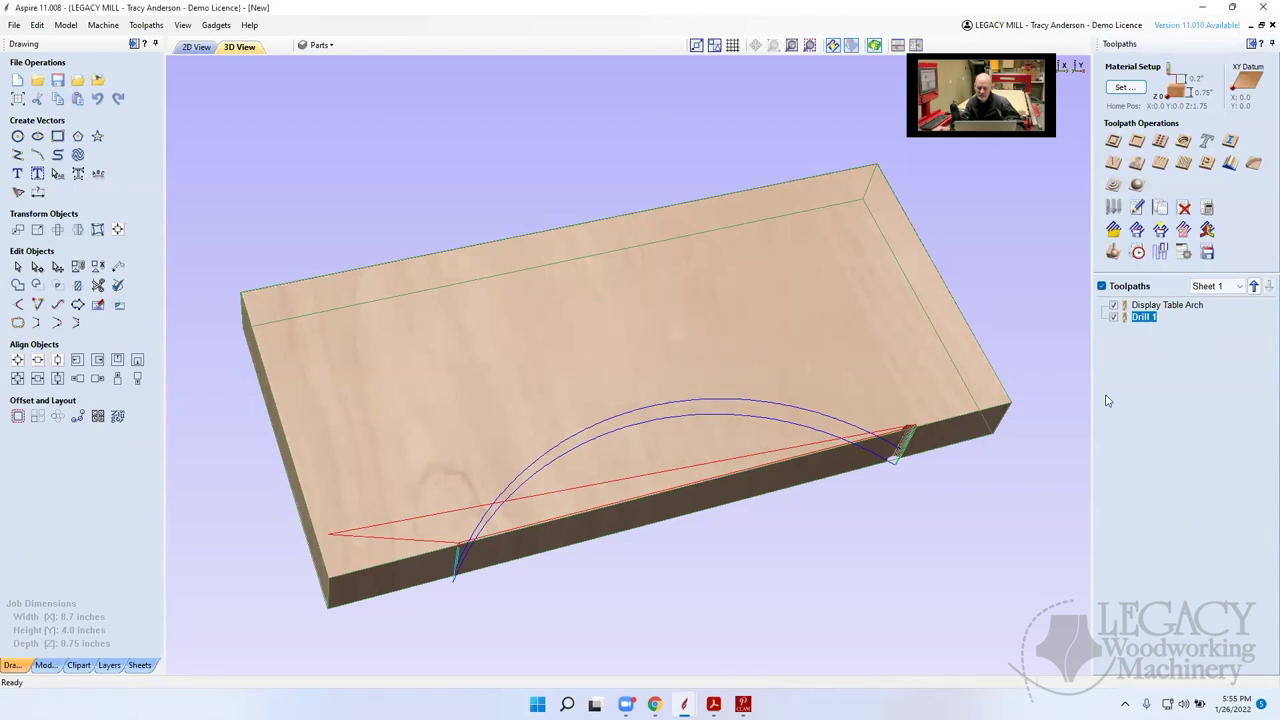
Prepare to save only the Display Table Arch toolpath, leaving Drill 1 out of the output
click(1207, 254)
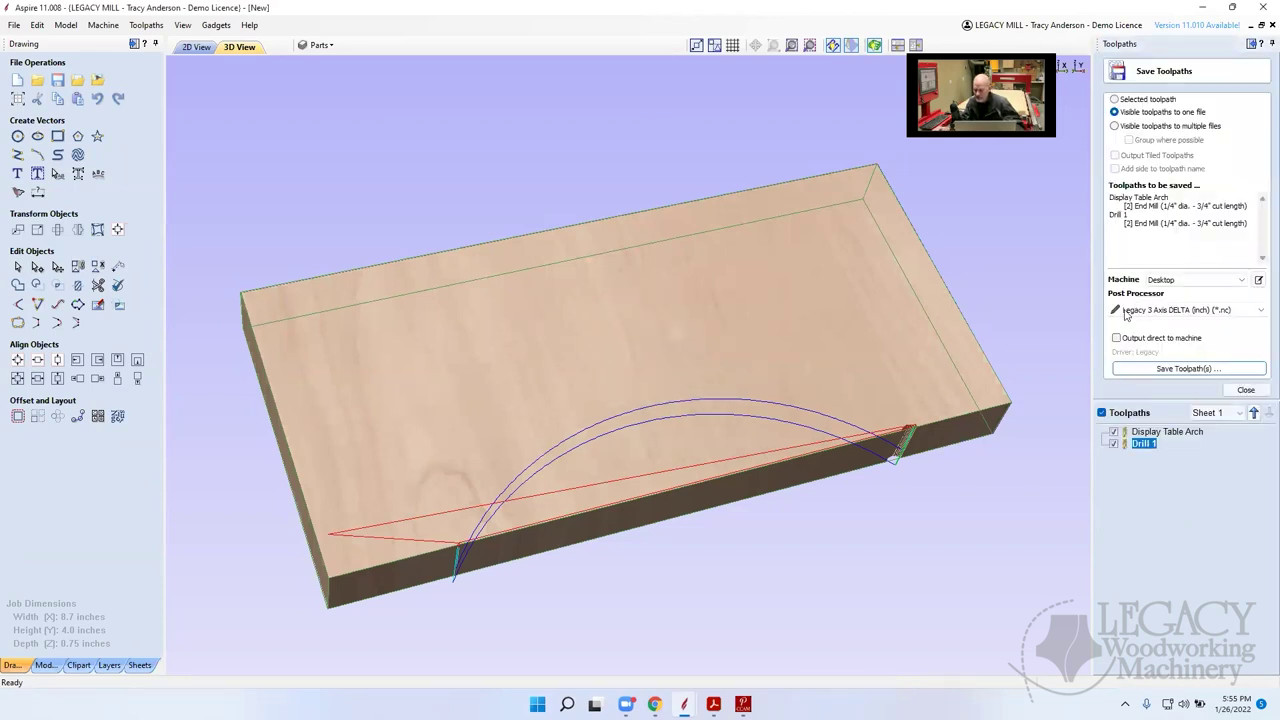
click(1114, 443)
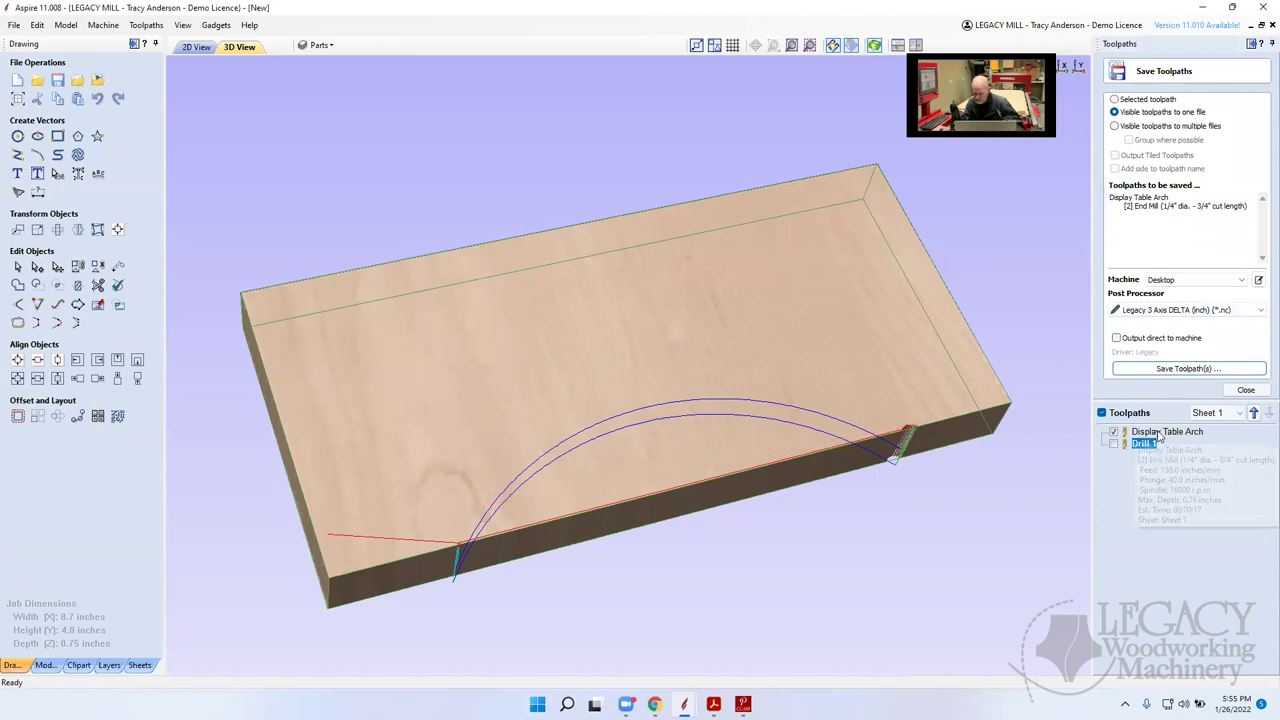
click(1245, 390)
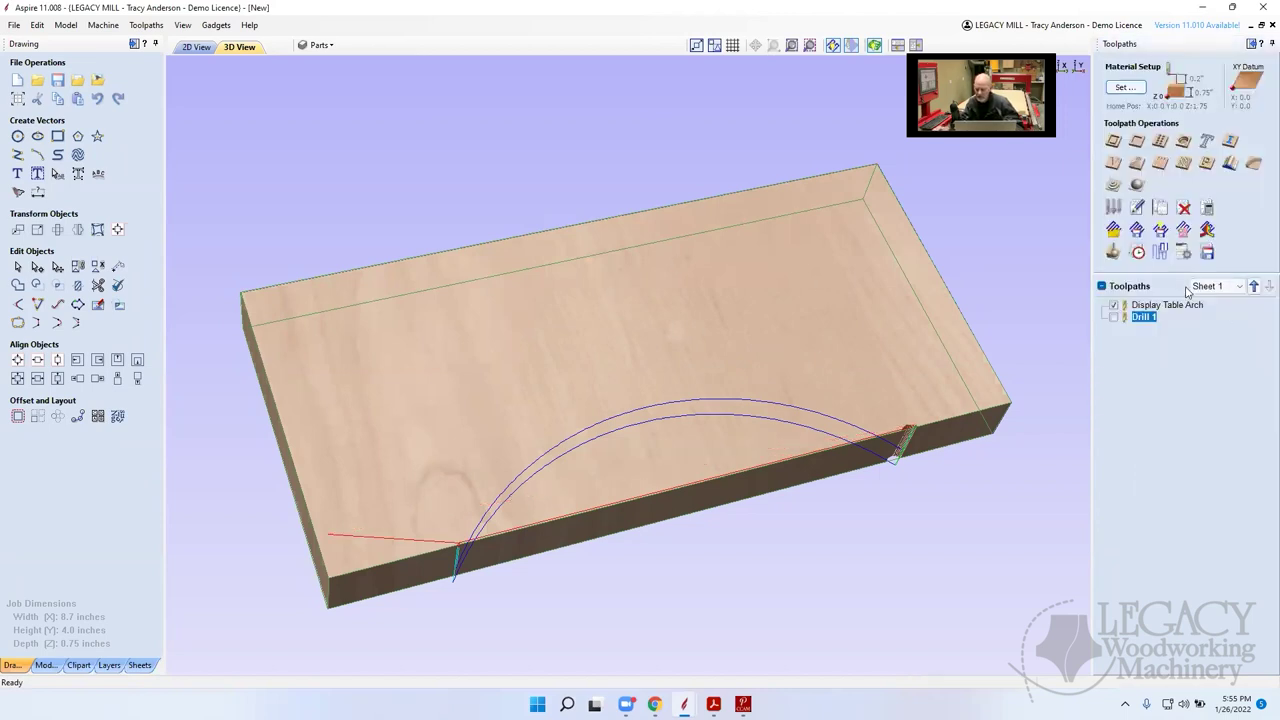
click(1207, 252)
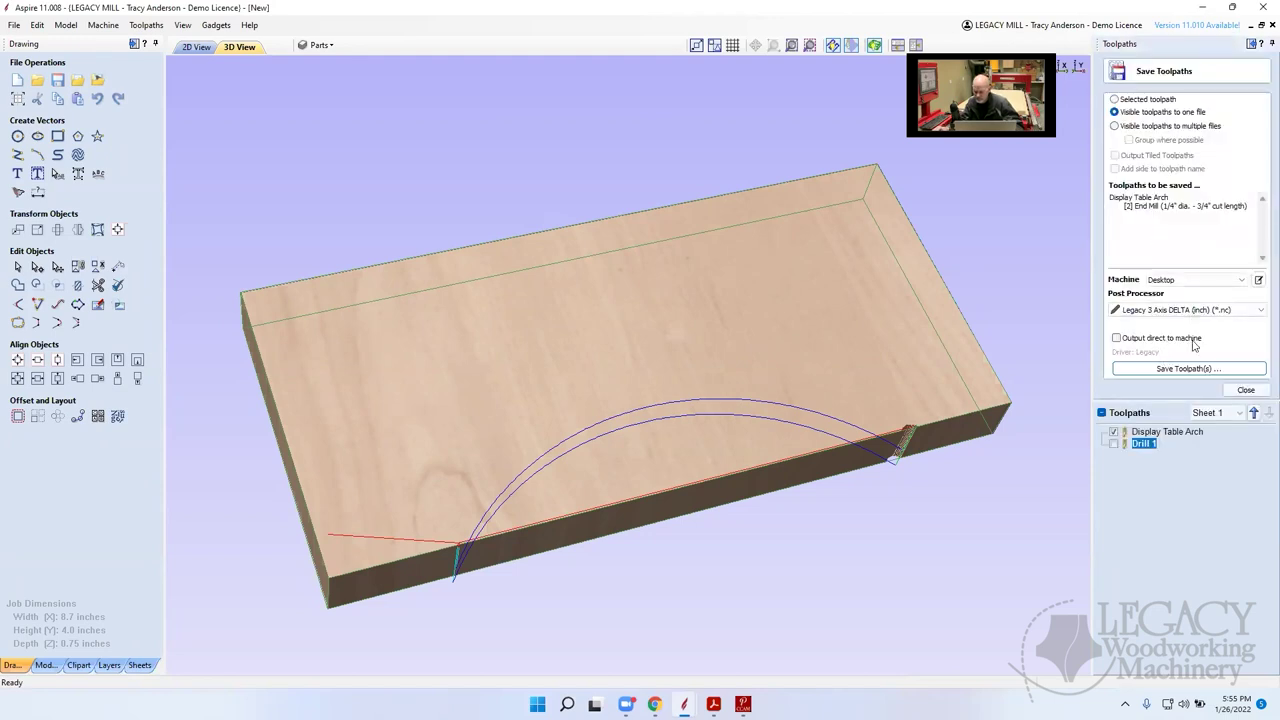
click(1160, 432)
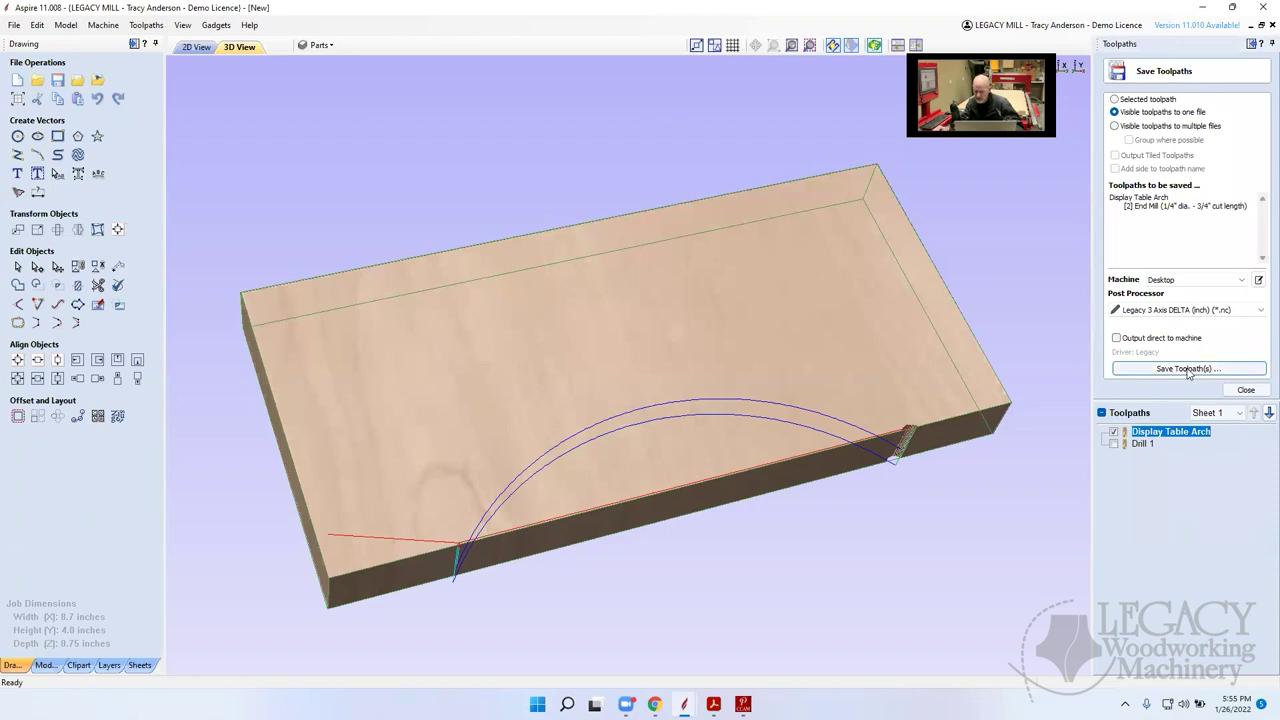
Save the toolpath to the Desktop as Display Table Arch in Legacy 3 Axis DELTA (inch) format, replacing the existing file
click(1189, 370)
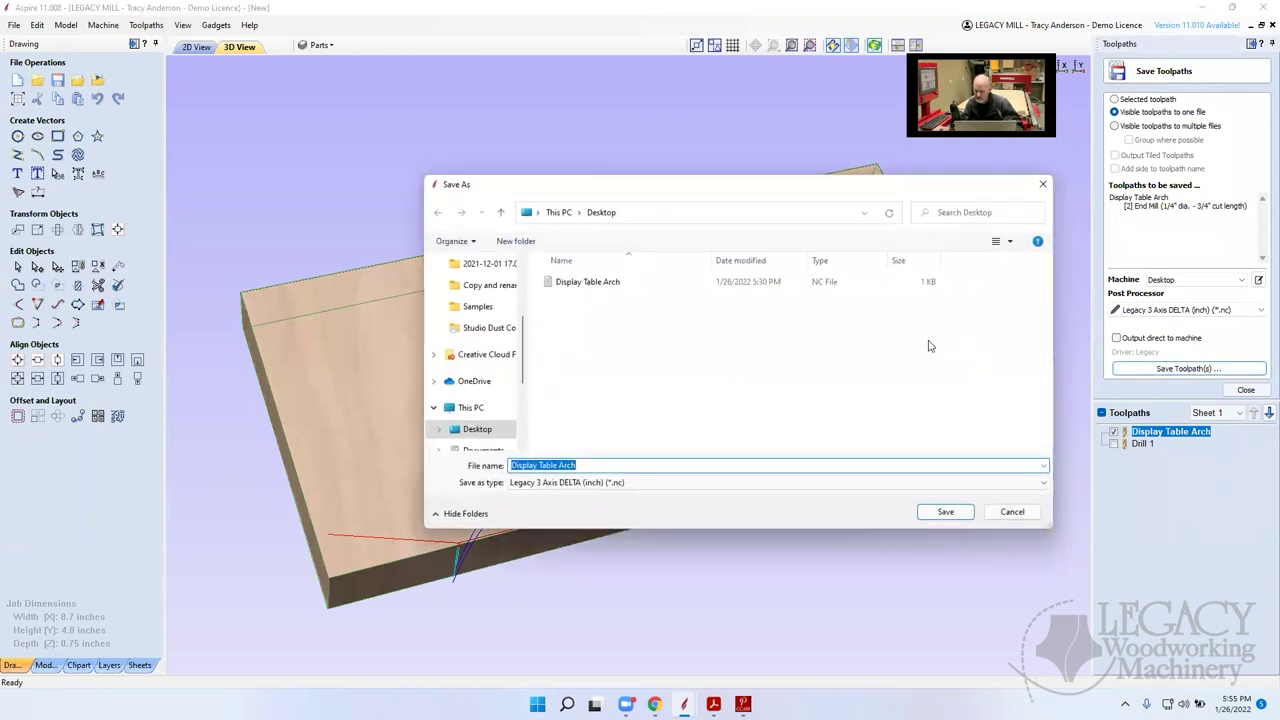
click(596, 288)
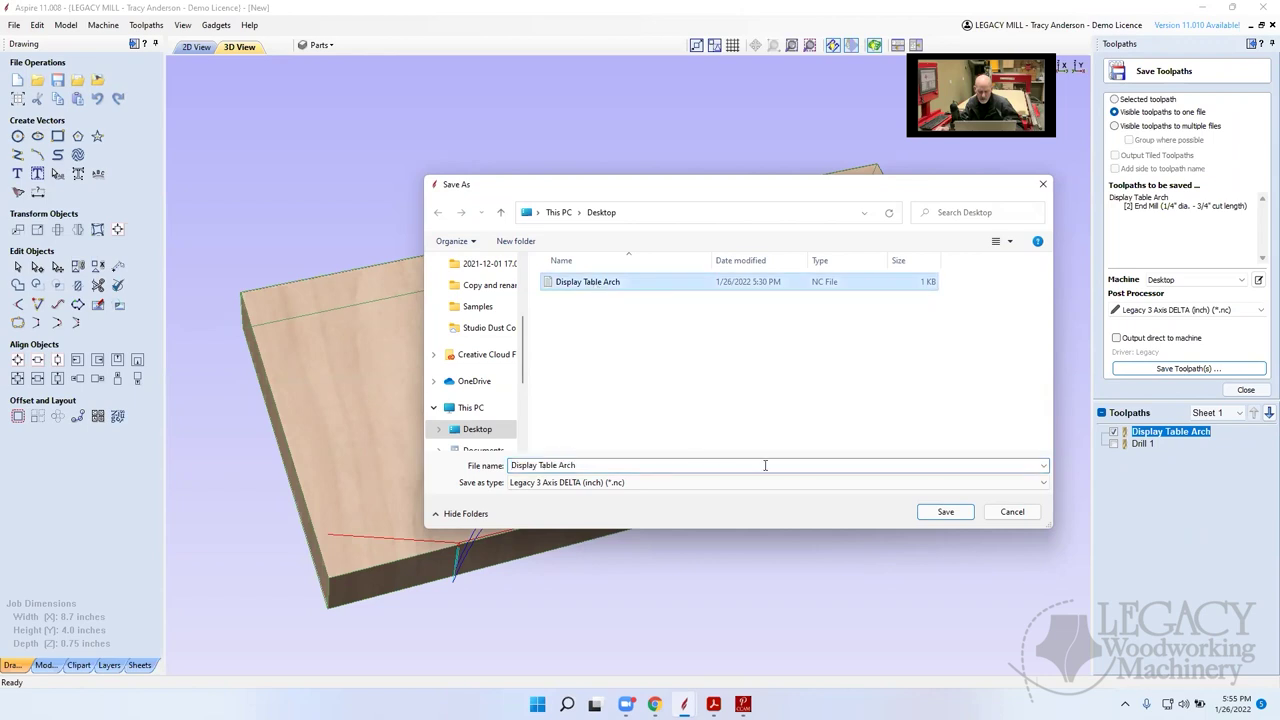
click(947, 512)
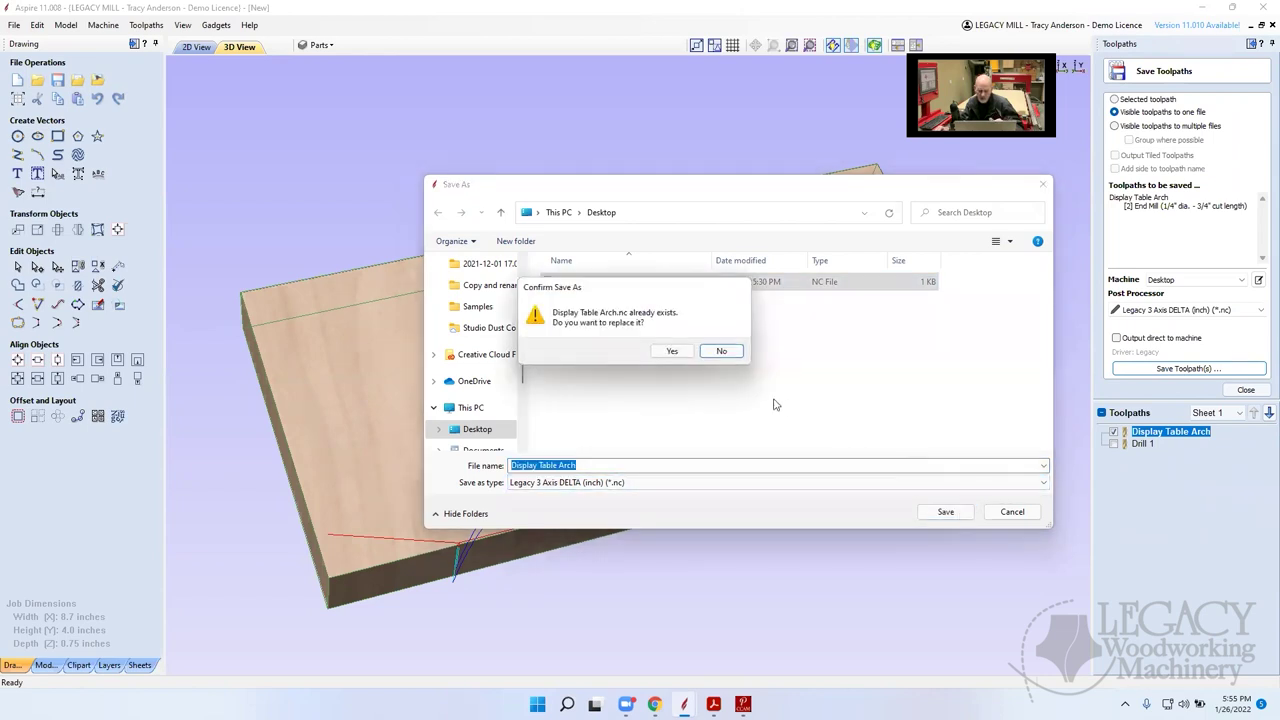
click(672, 355)
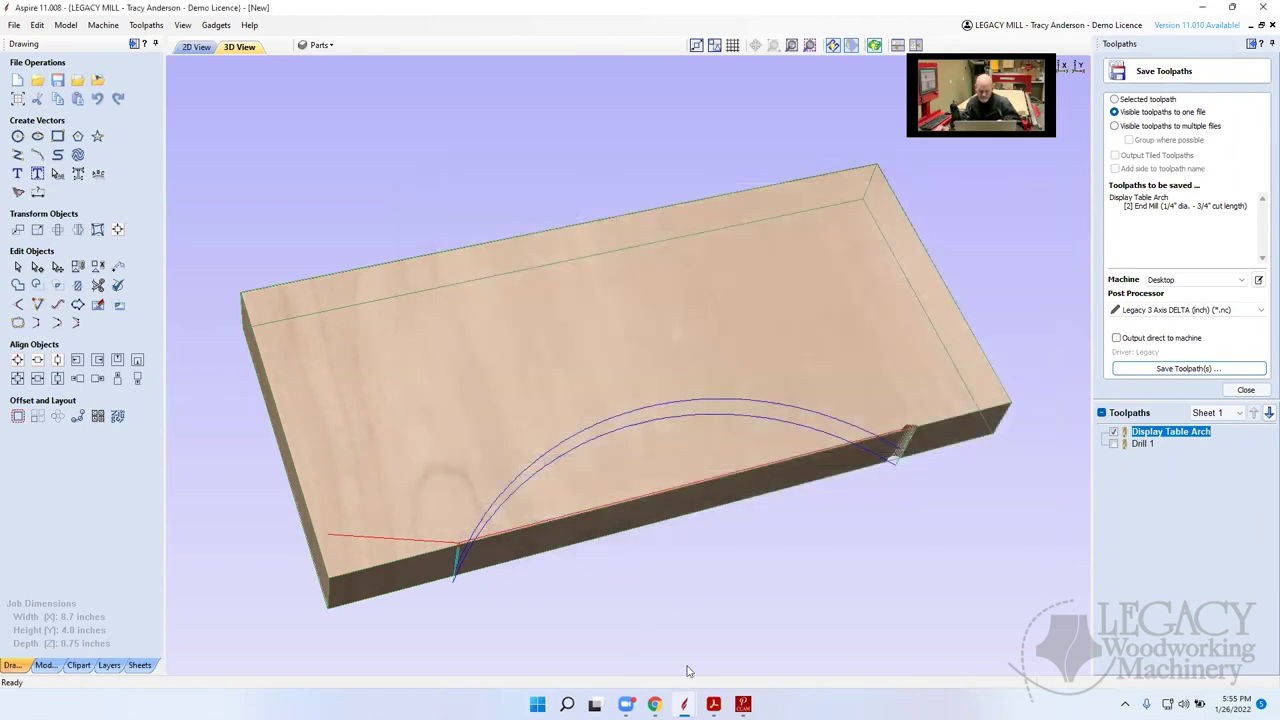
Switch to CCAM Pro and open the 001-Import Vectric Gcode toolpath of Display Table Rails for editing
click(743, 704)
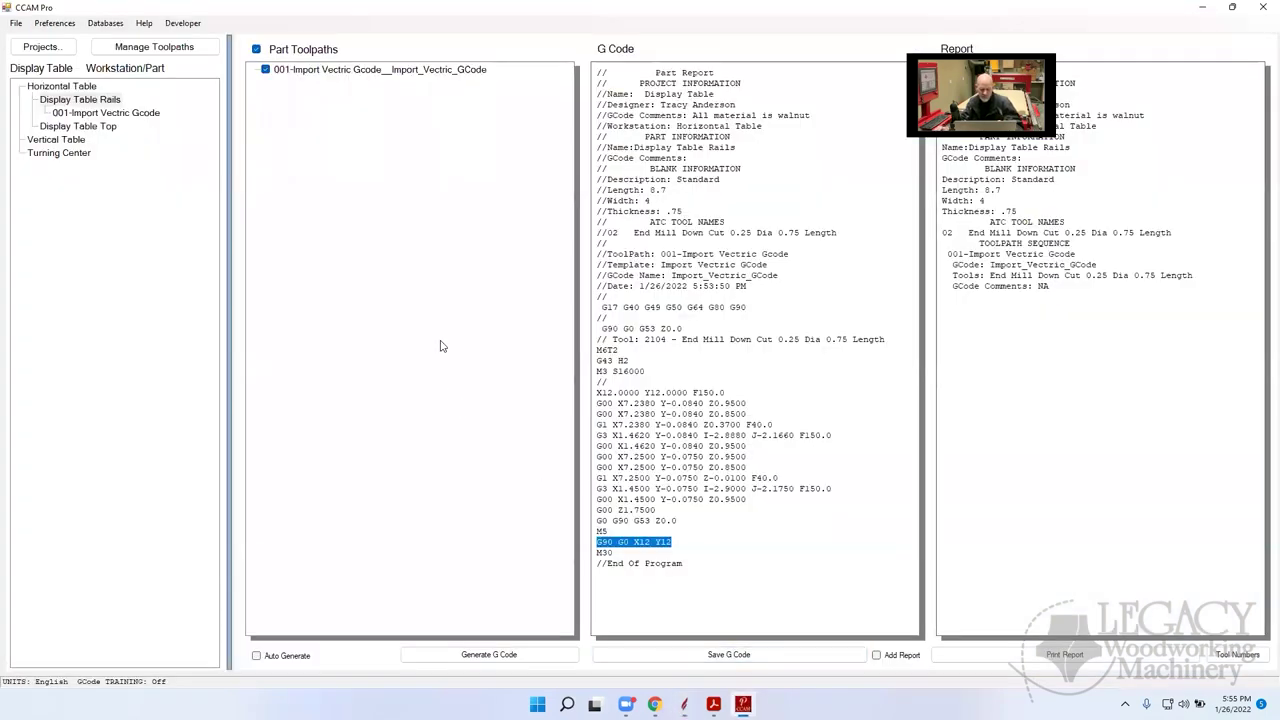
click(80, 101)
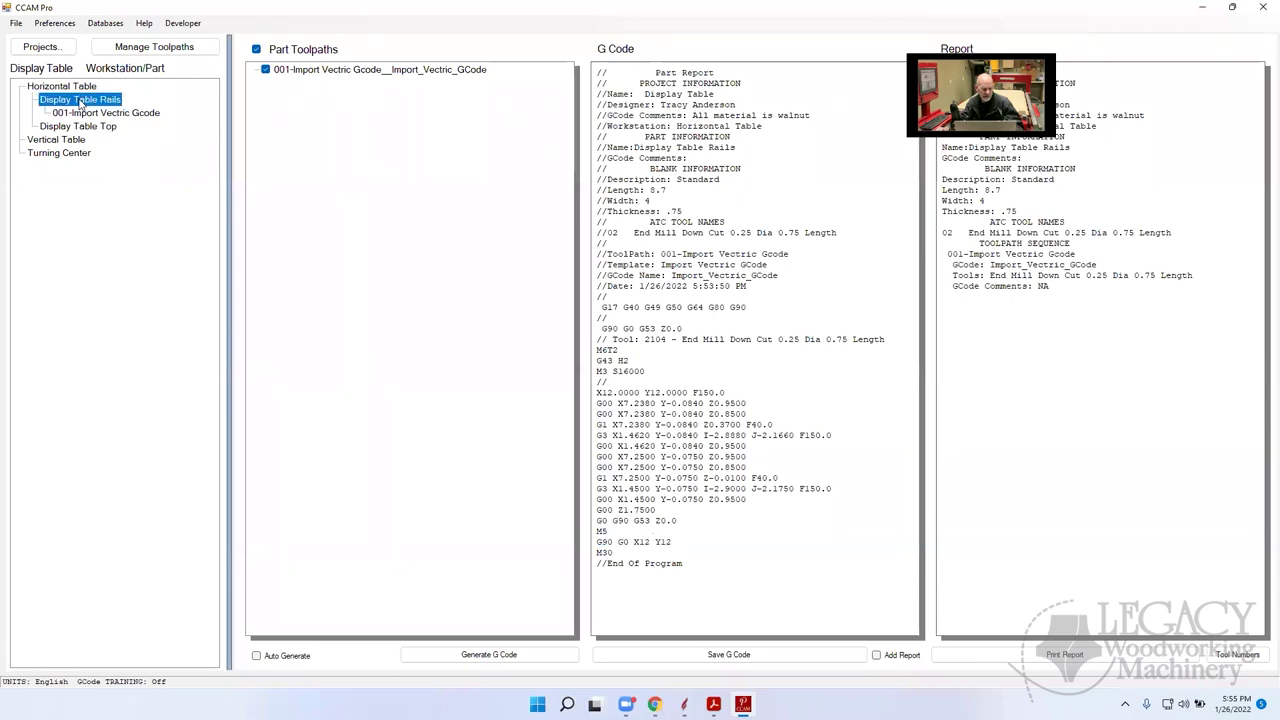
click(155, 47)
click(503, 256)
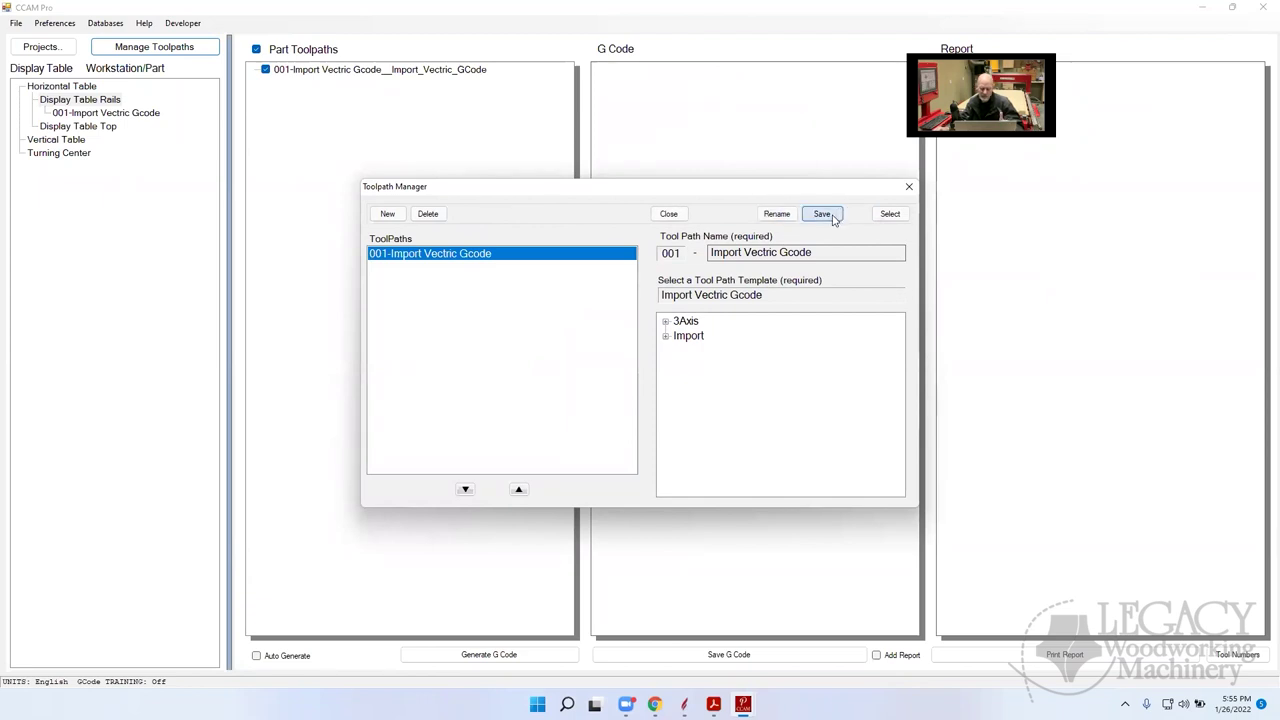
click(888, 215)
Set the Vectric G-code import file to Display Table Arch from the Desktop
click(270, 58)
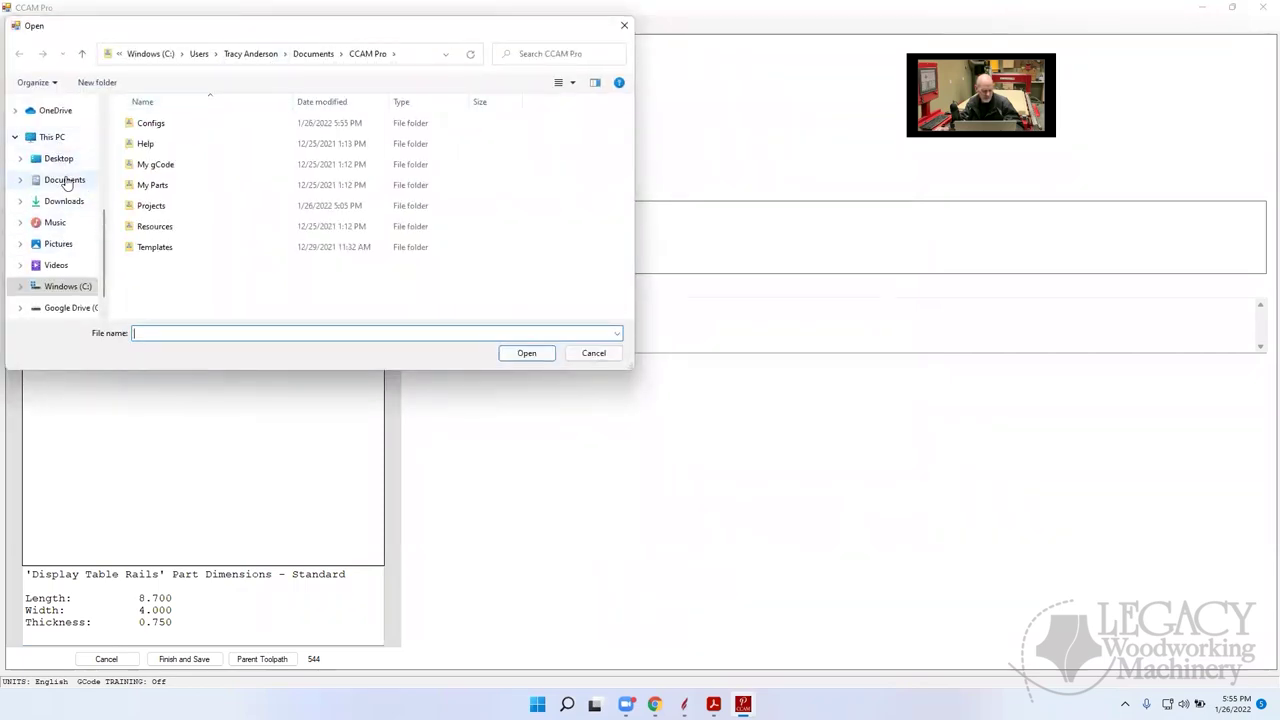
click(58, 158)
click(195, 125)
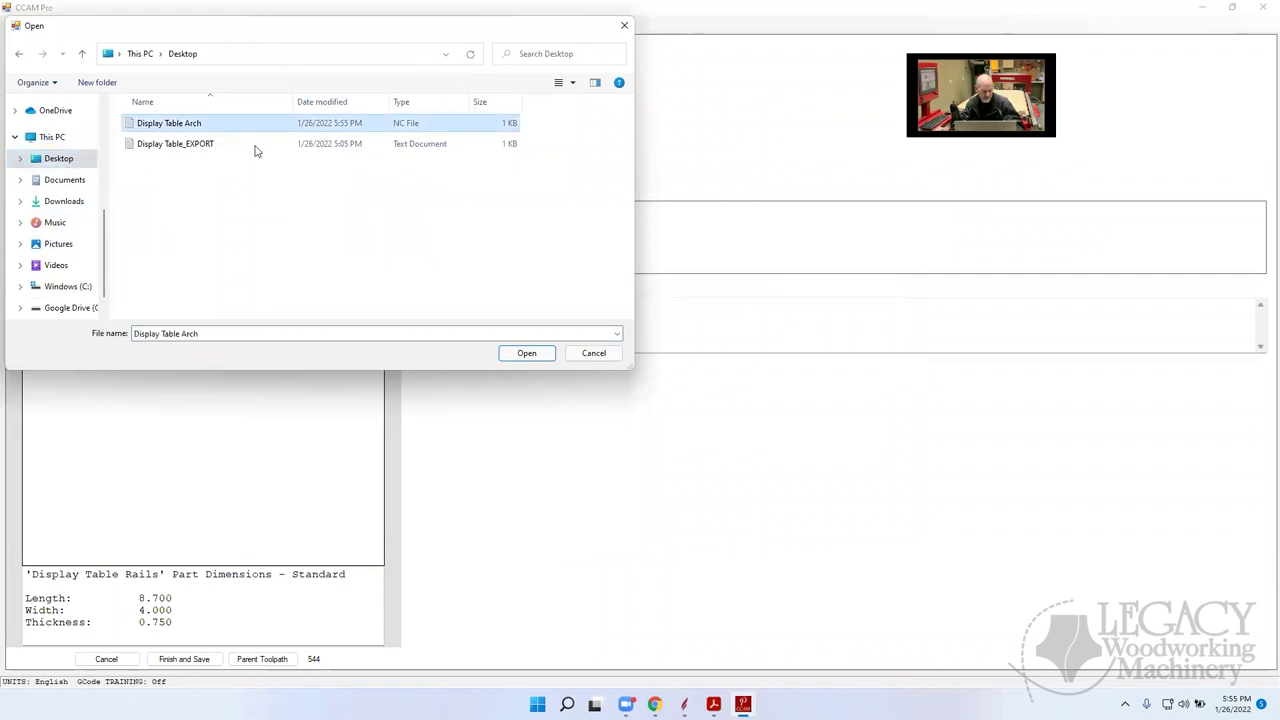
click(526, 353)
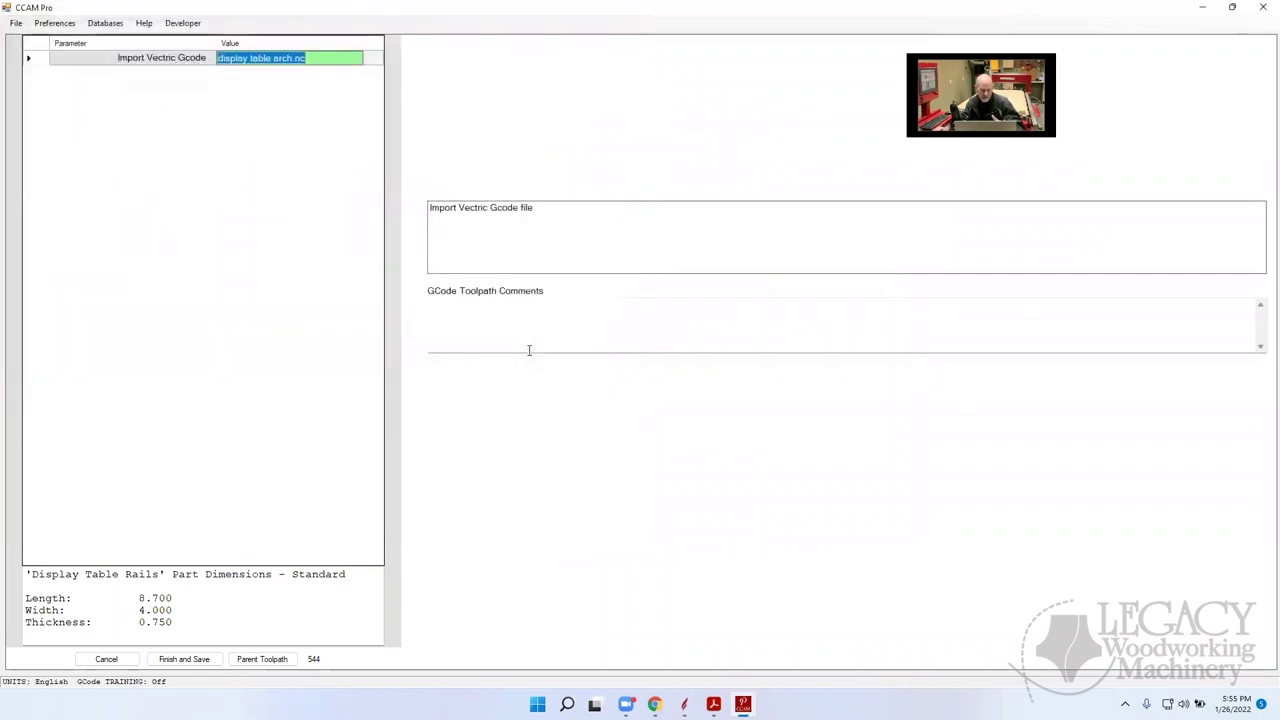
Finish and save the import toolpath using End Mill Down Cut 0.25 Dia 0.75 Length with last assigned tool number 02
click(197, 659)
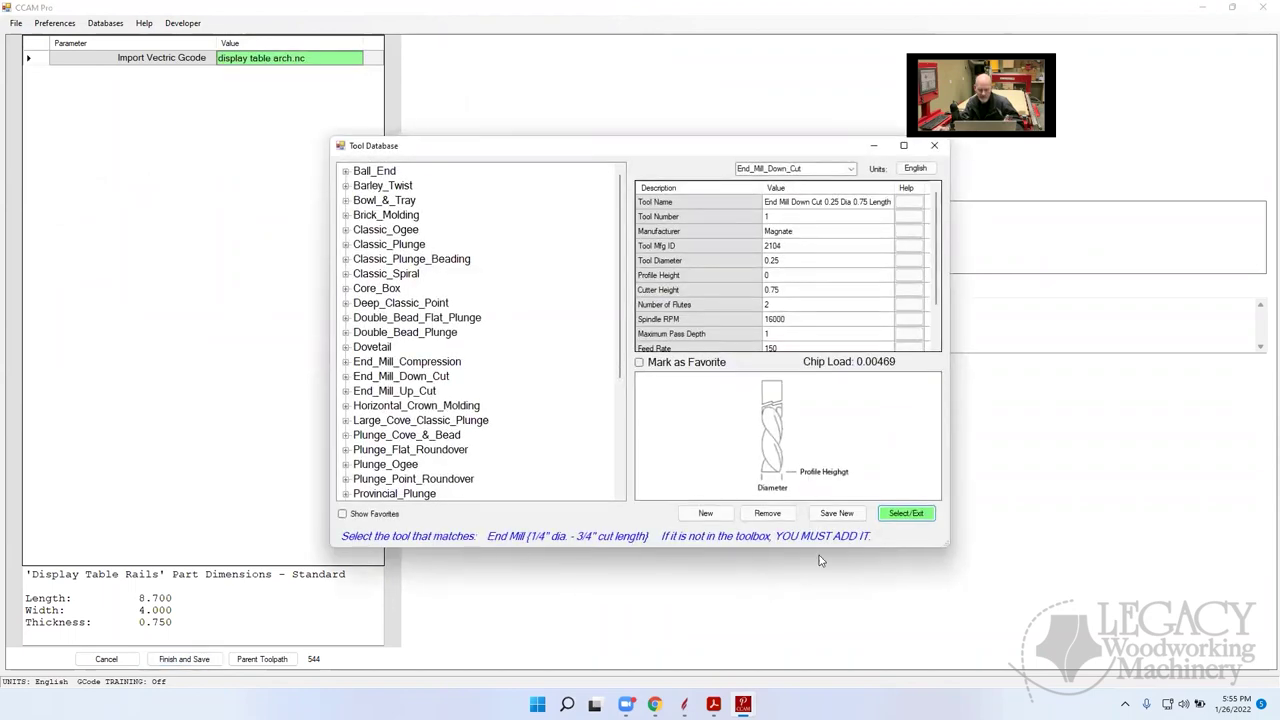
click(906, 513)
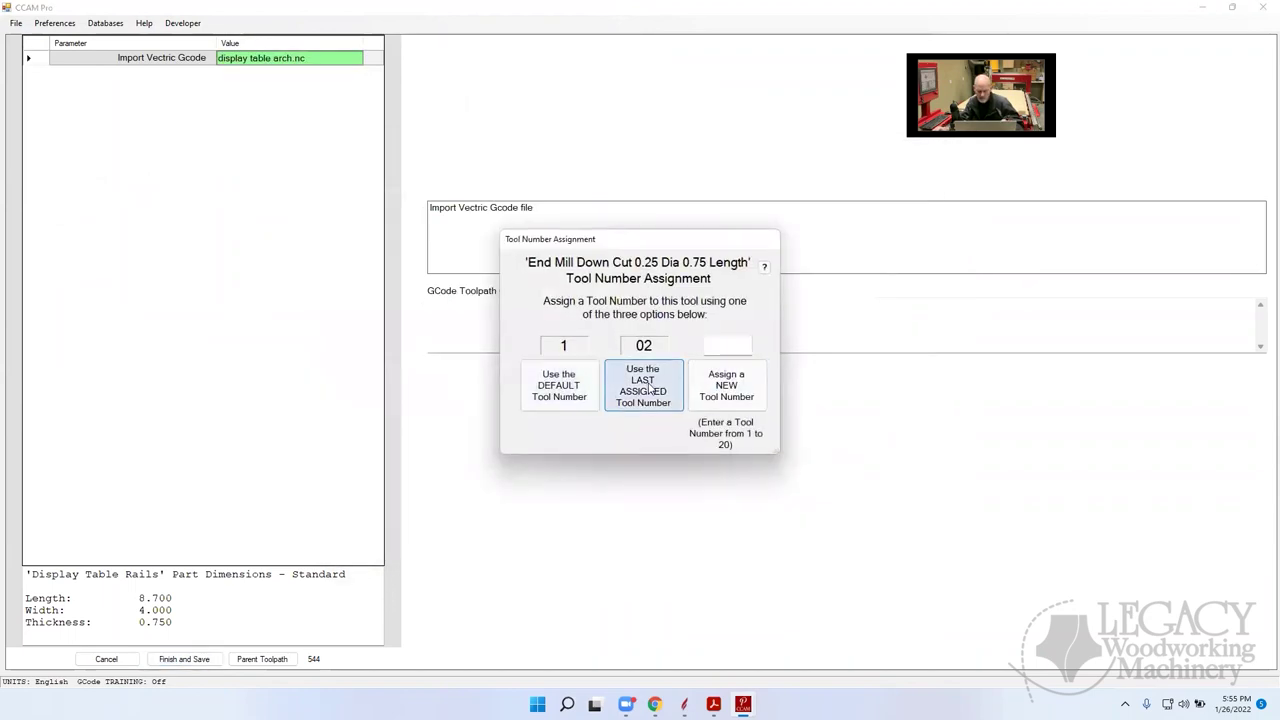
click(646, 385)
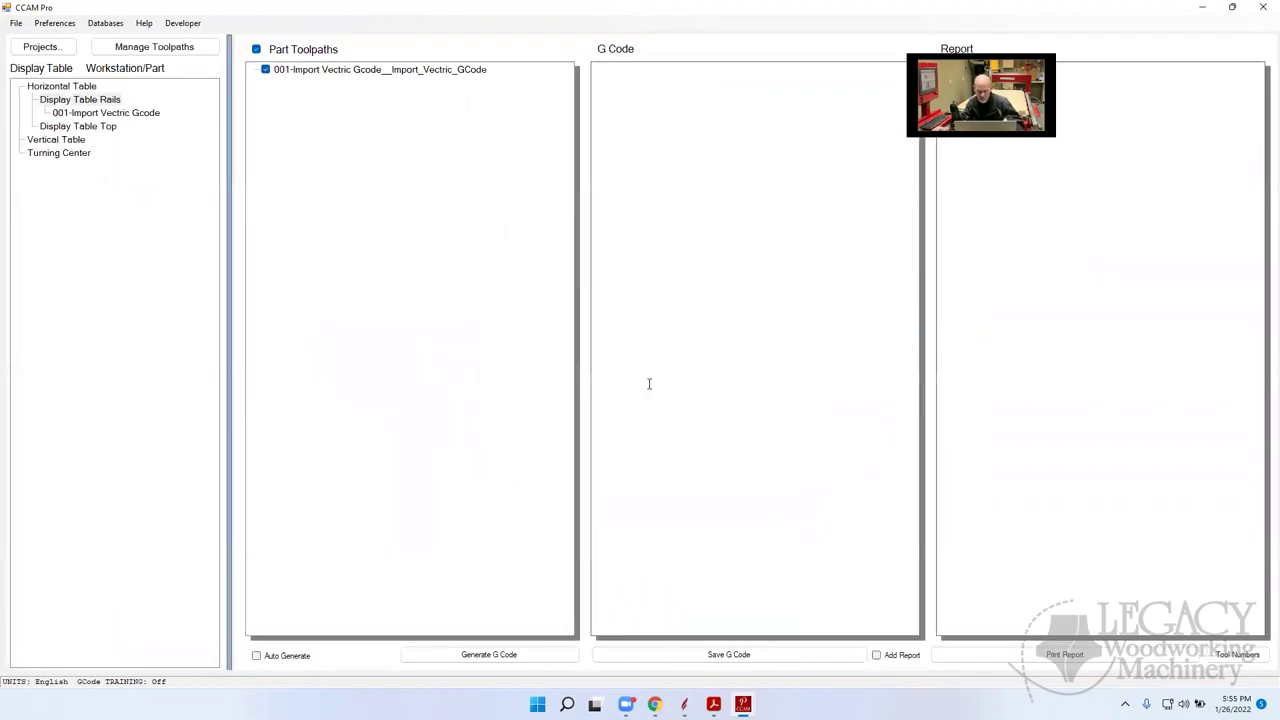
Generate the Display Table Rails G-code and examine its G43 line, first XY move and end-position move before M30
click(482, 655)
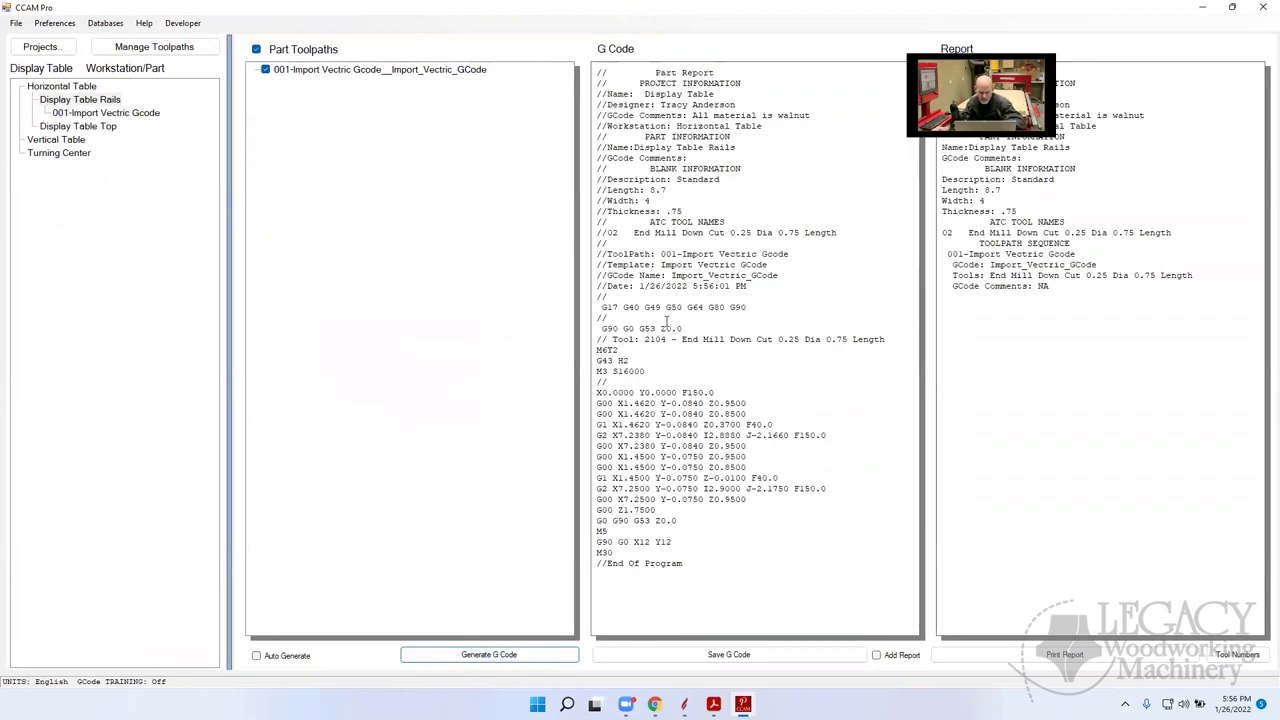
drag(638, 360, 597, 360)
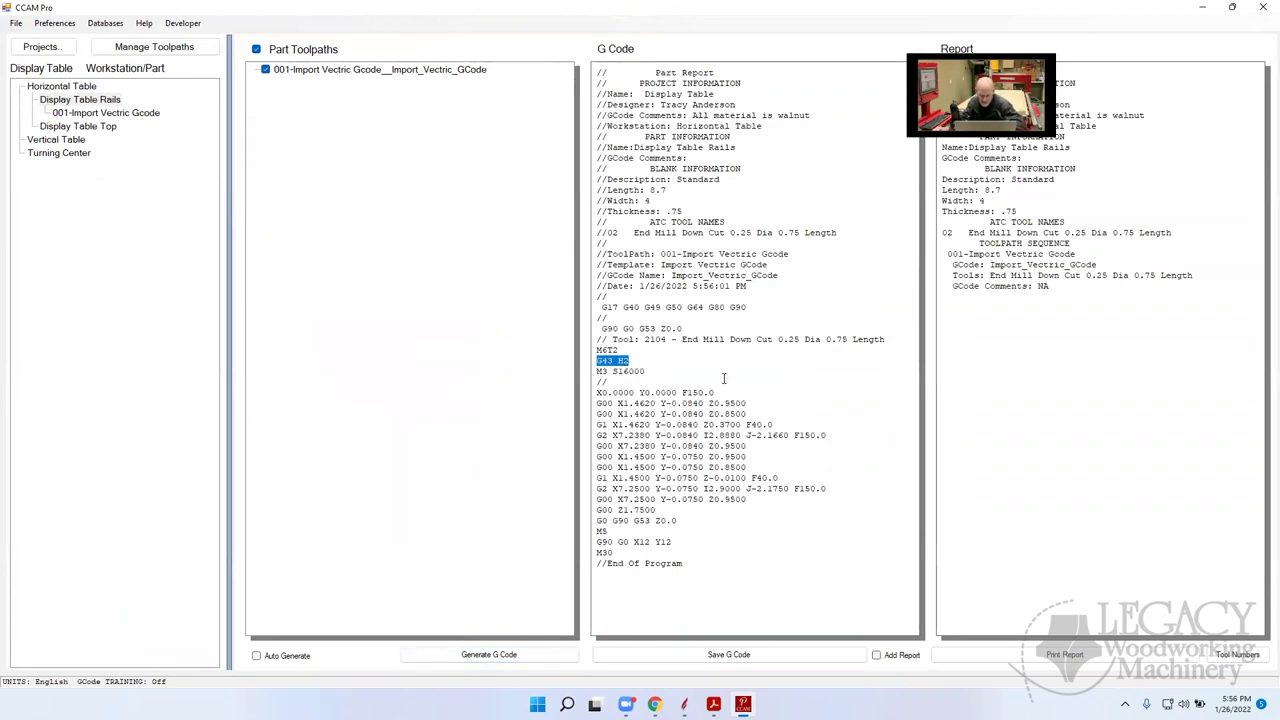
drag(716, 392, 597, 392)
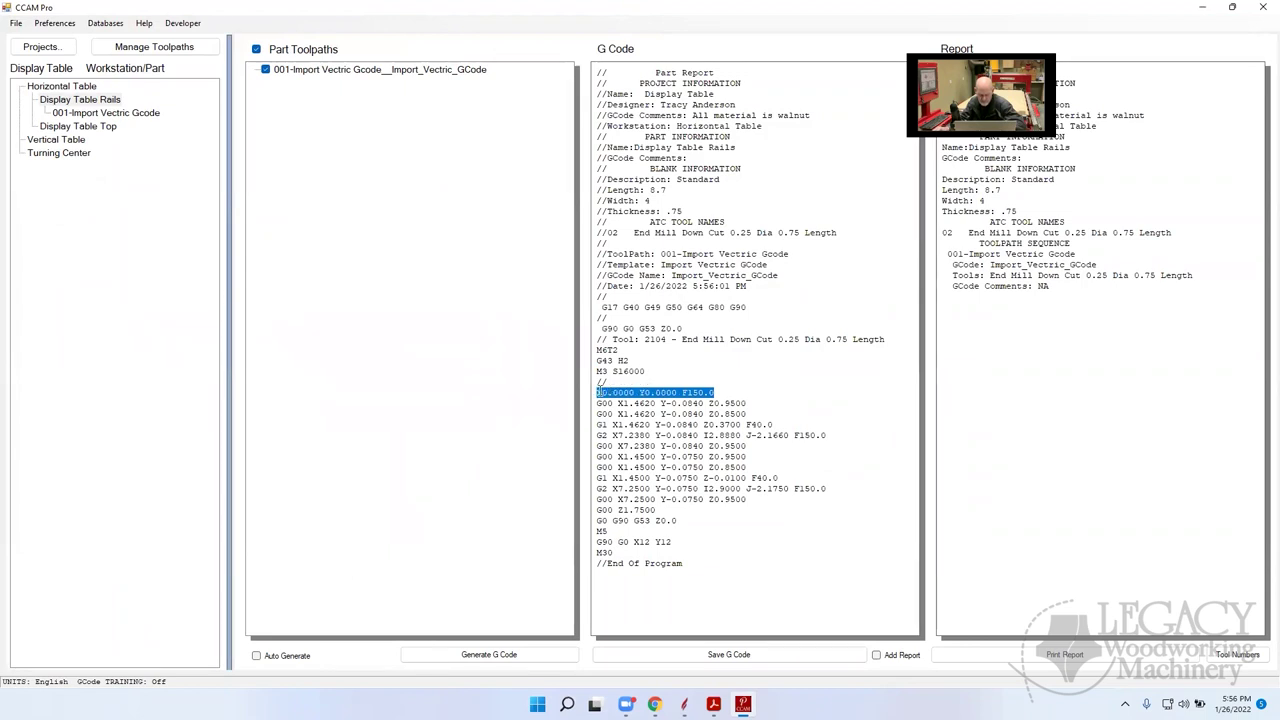
drag(672, 542, 595, 545)
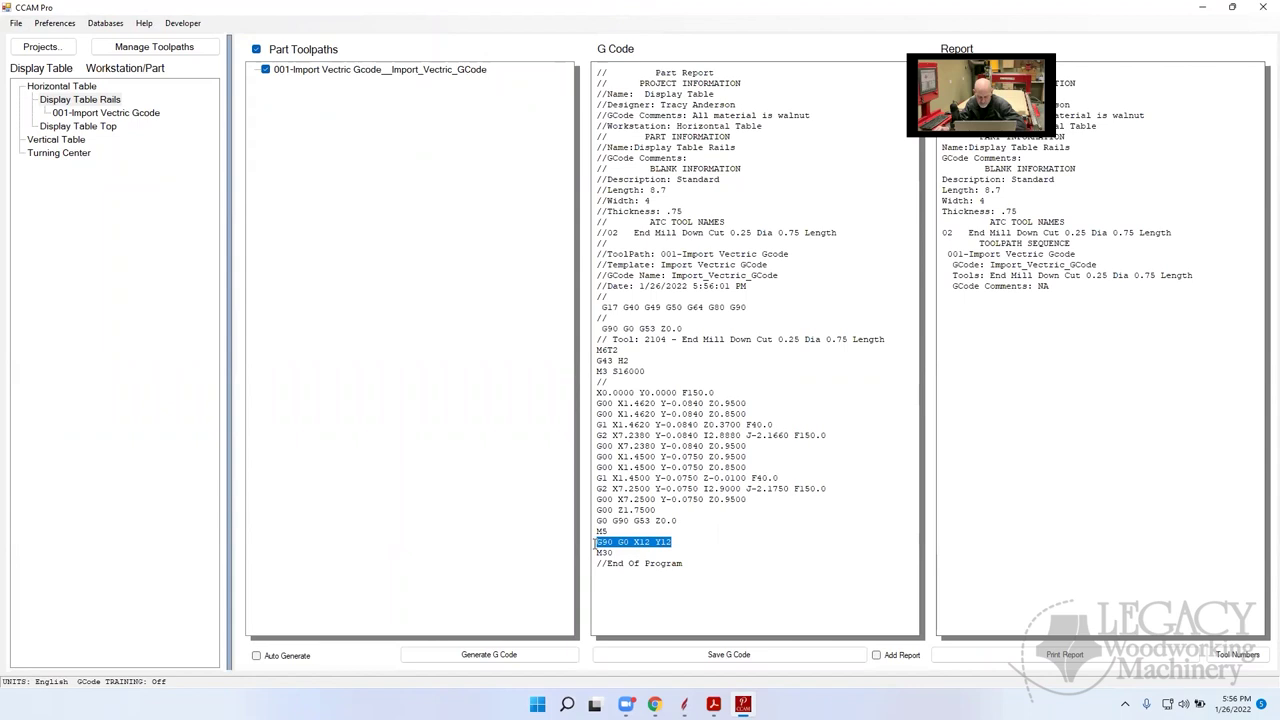
click(703, 542)
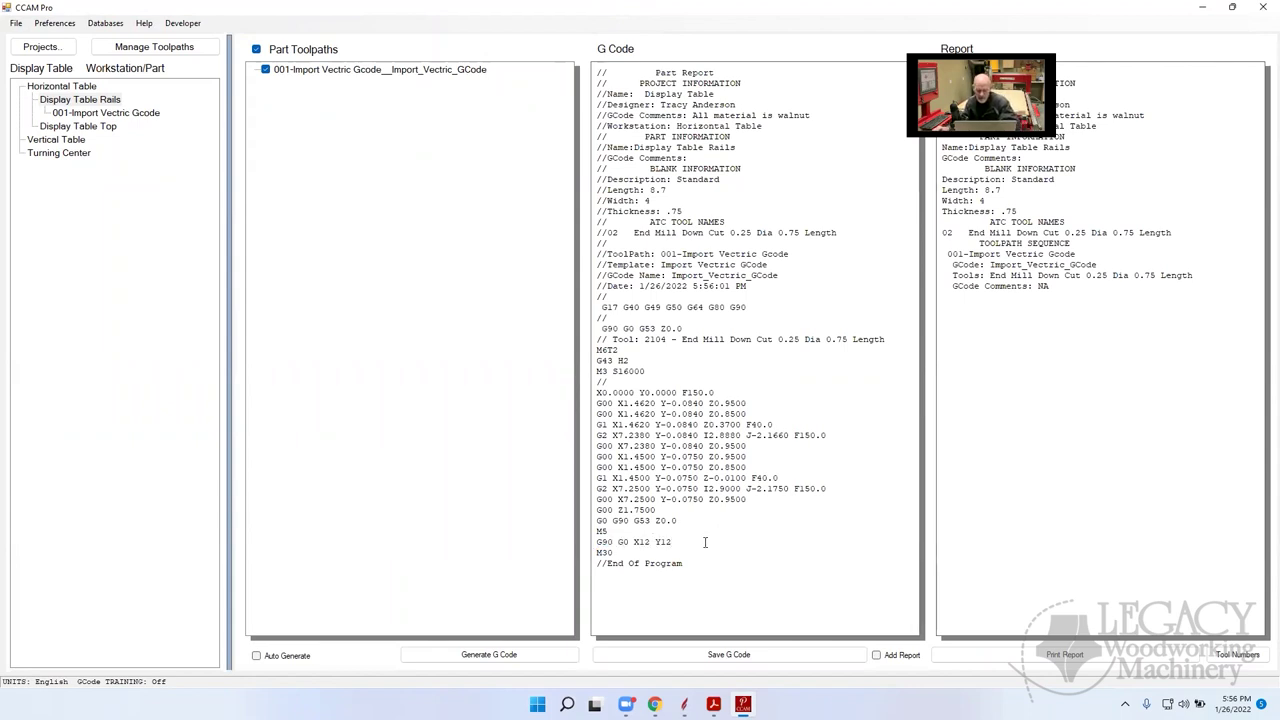
drag(675, 542, 596, 542)
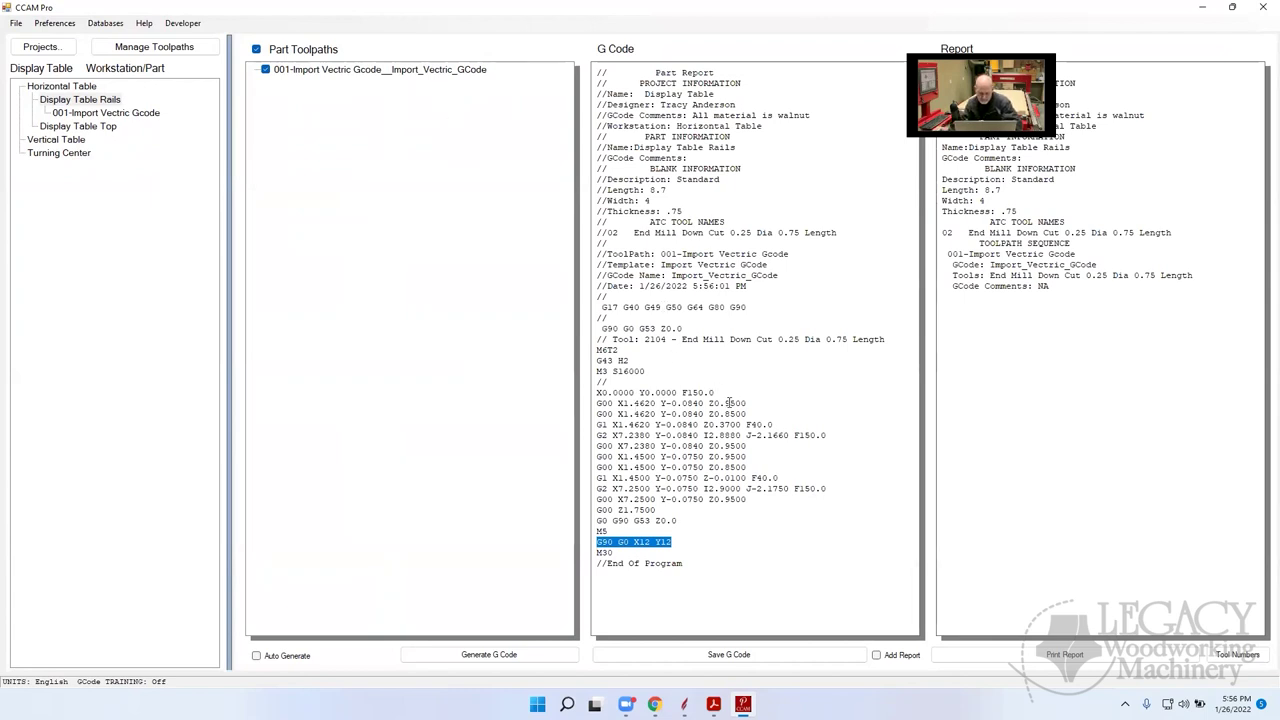
drag(730, 392, 593, 392)
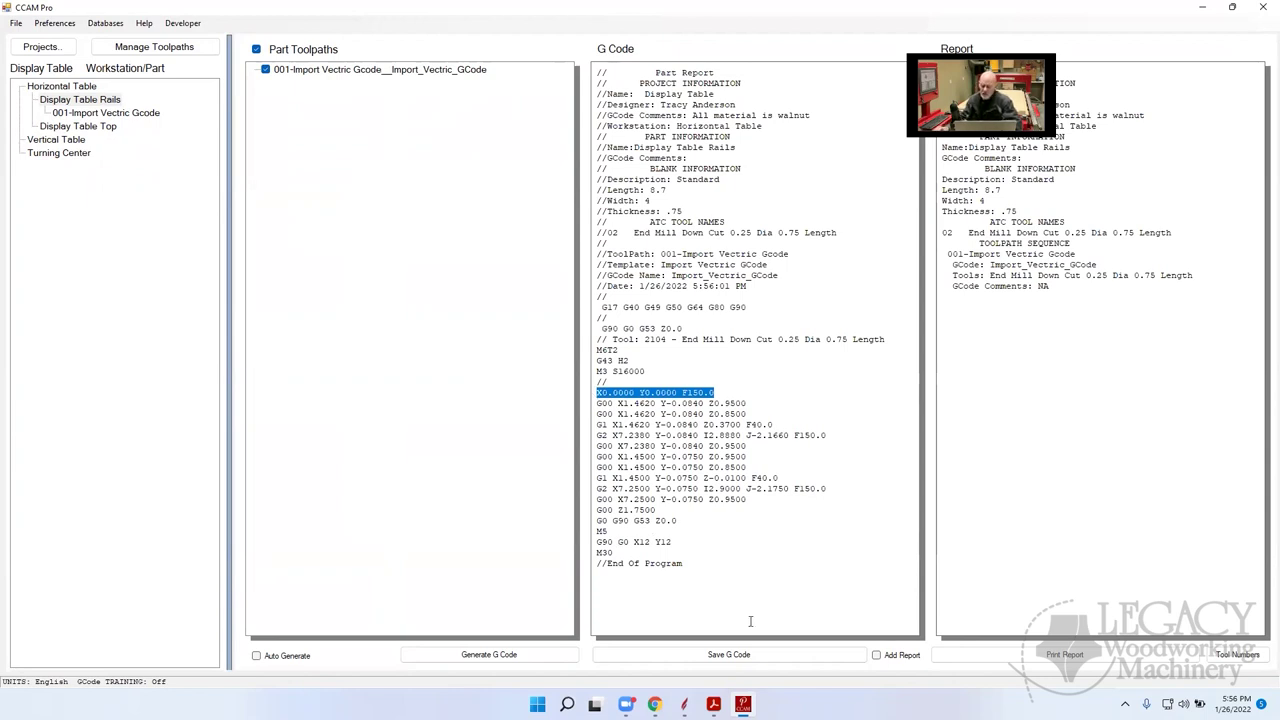
Switch to the Aspire window with the board model and review the X and Y home/start position in the material setup
mouse_move(684, 704)
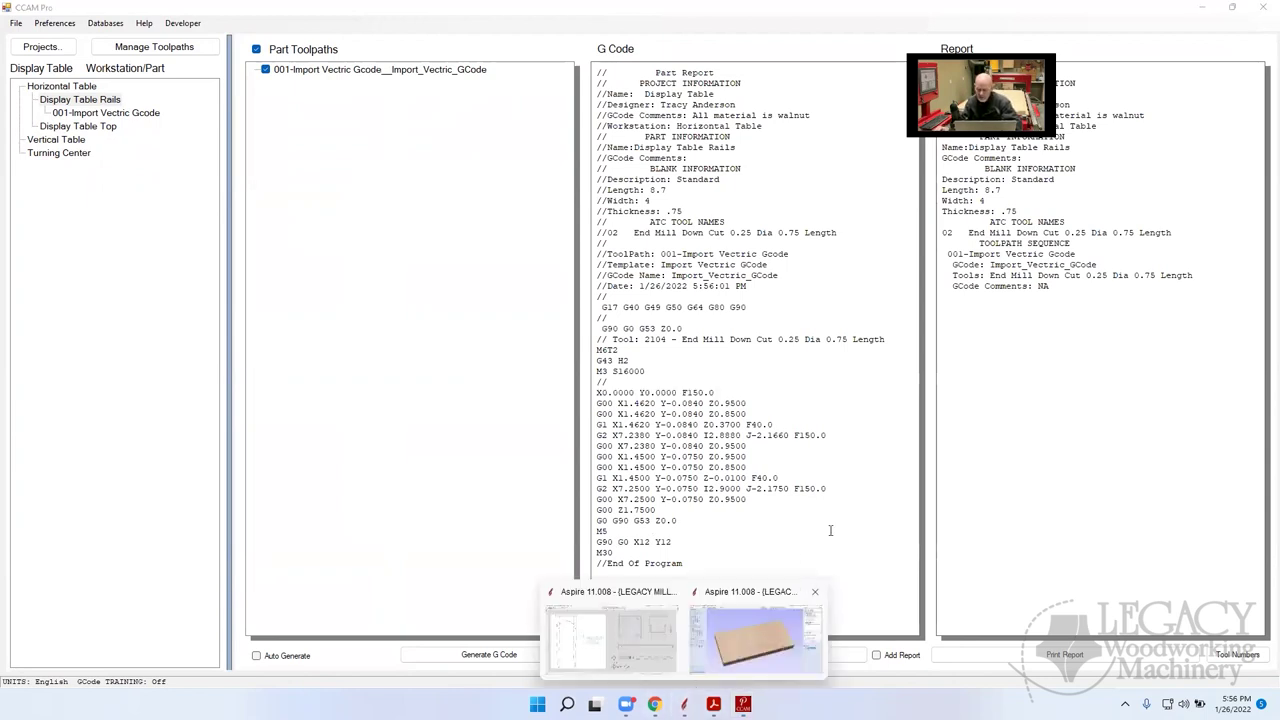
click(745, 655)
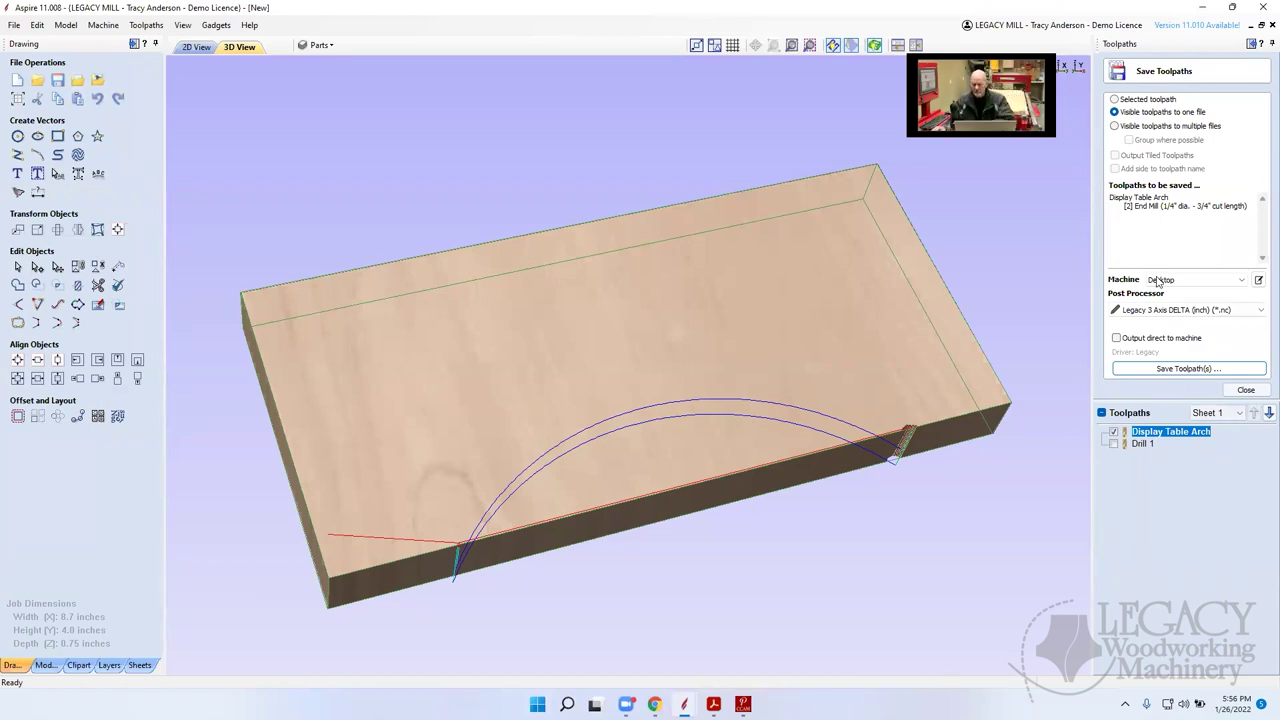
click(1246, 390)
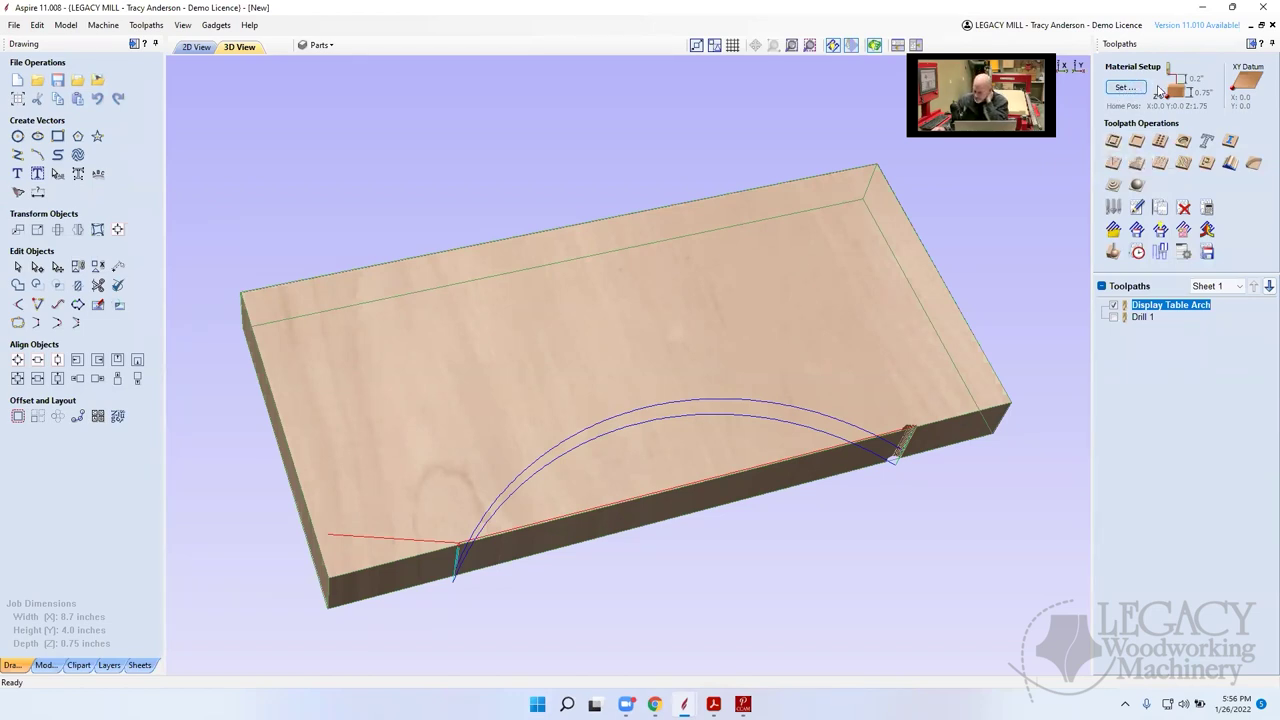
click(1127, 90)
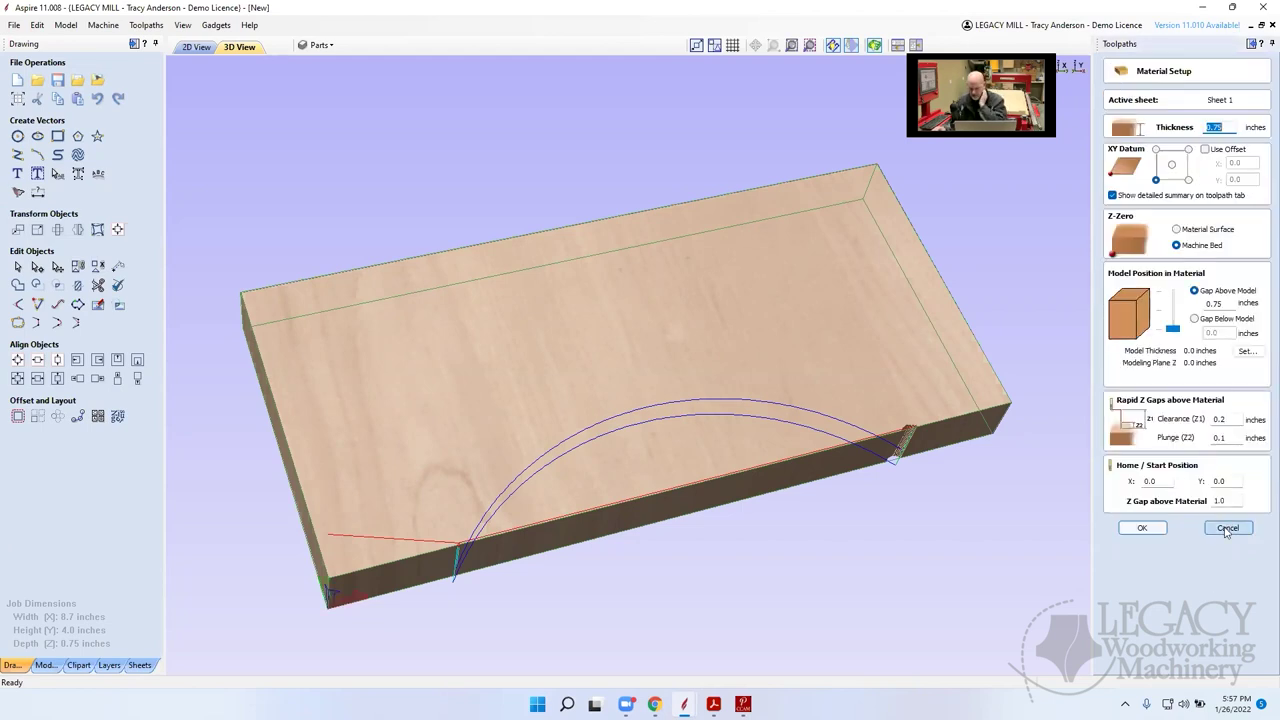
drag(1167, 481, 1125, 483)
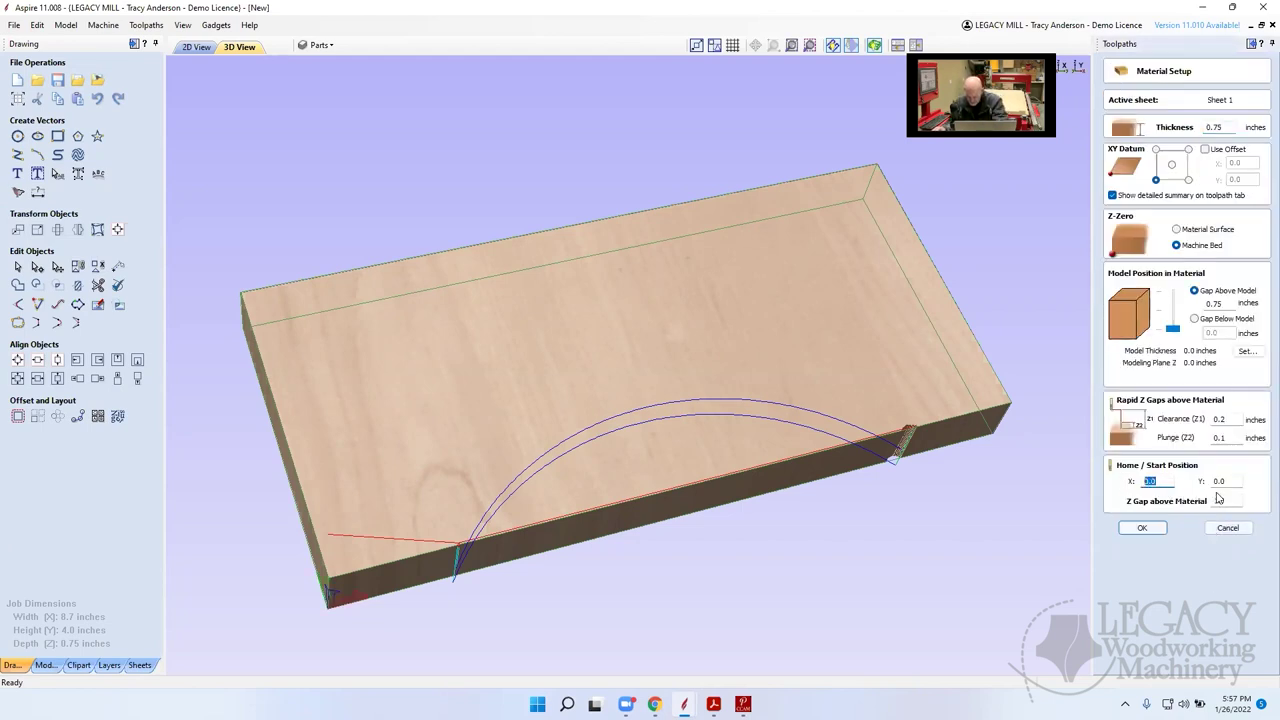
drag(1233, 481, 1205, 481)
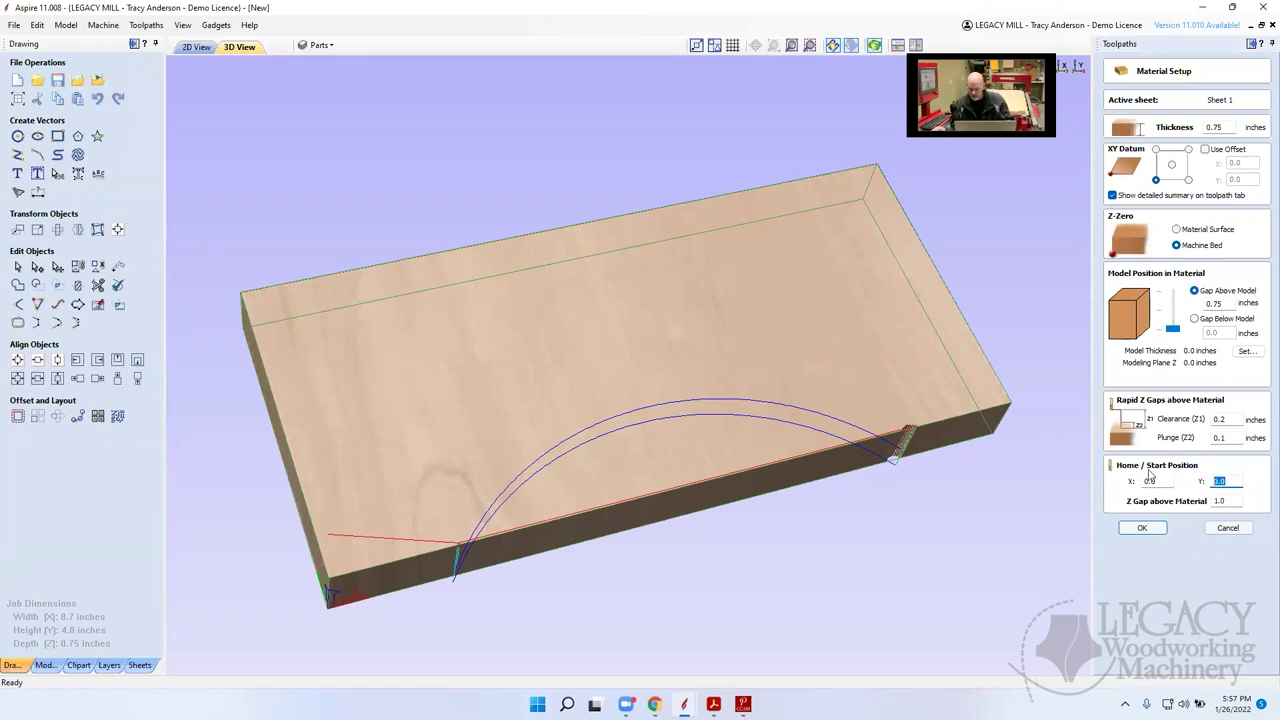
double_click(1168, 482)
drag(1232, 482, 1185, 482)
Switch to CCAM Pro and examine the first XY move, the end-position move and the M6T2 tool change in the G-code
click(742, 704)
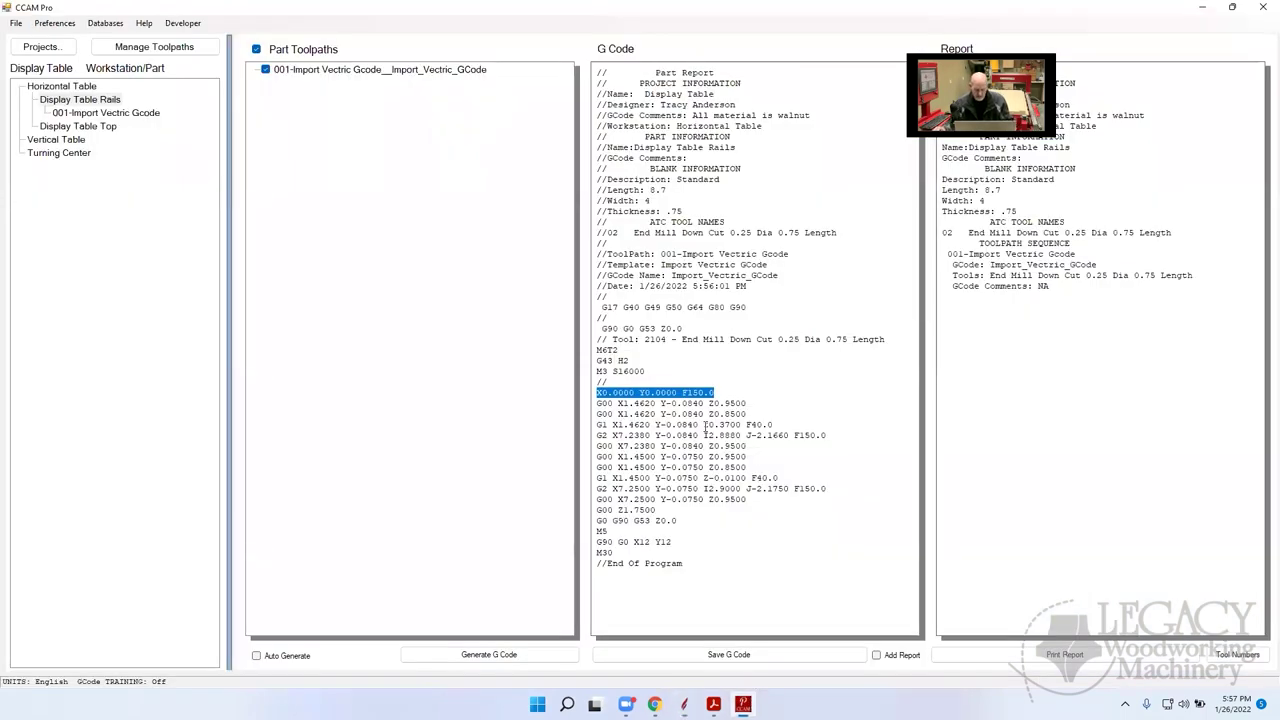
drag(732, 392, 594, 393)
drag(684, 541, 594, 541)
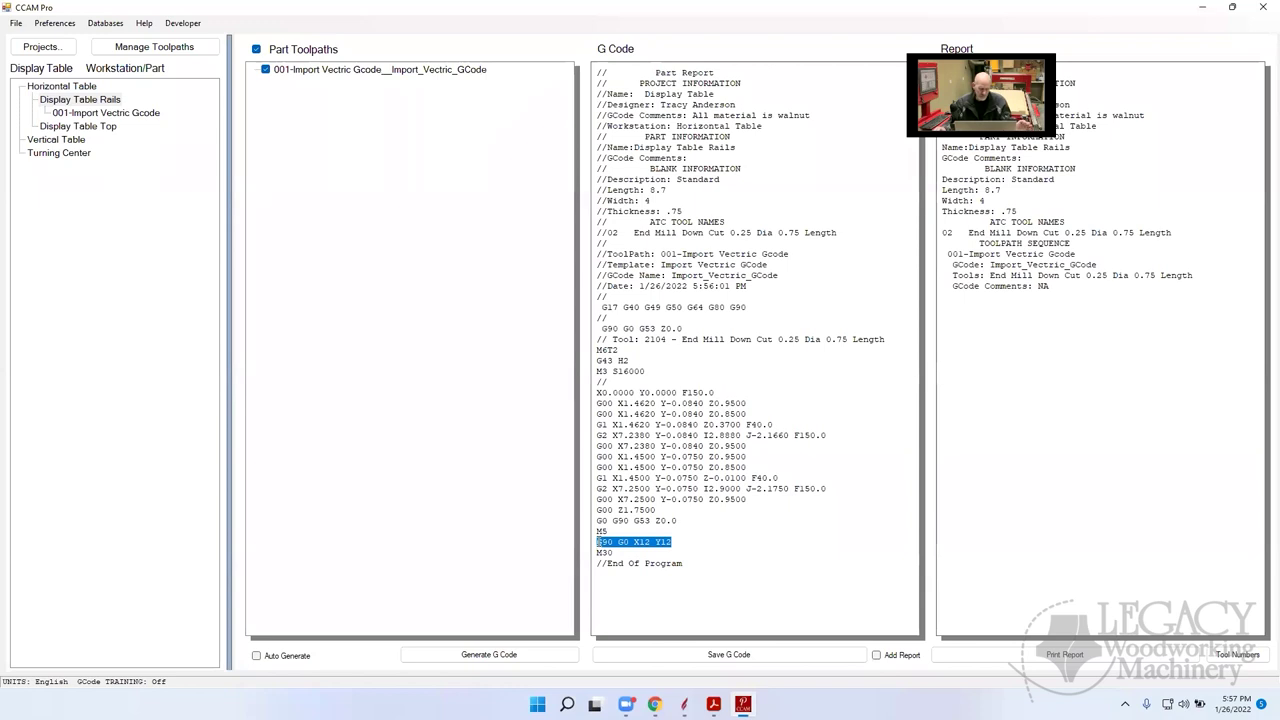
click(688, 541)
drag(688, 541, 604, 534)
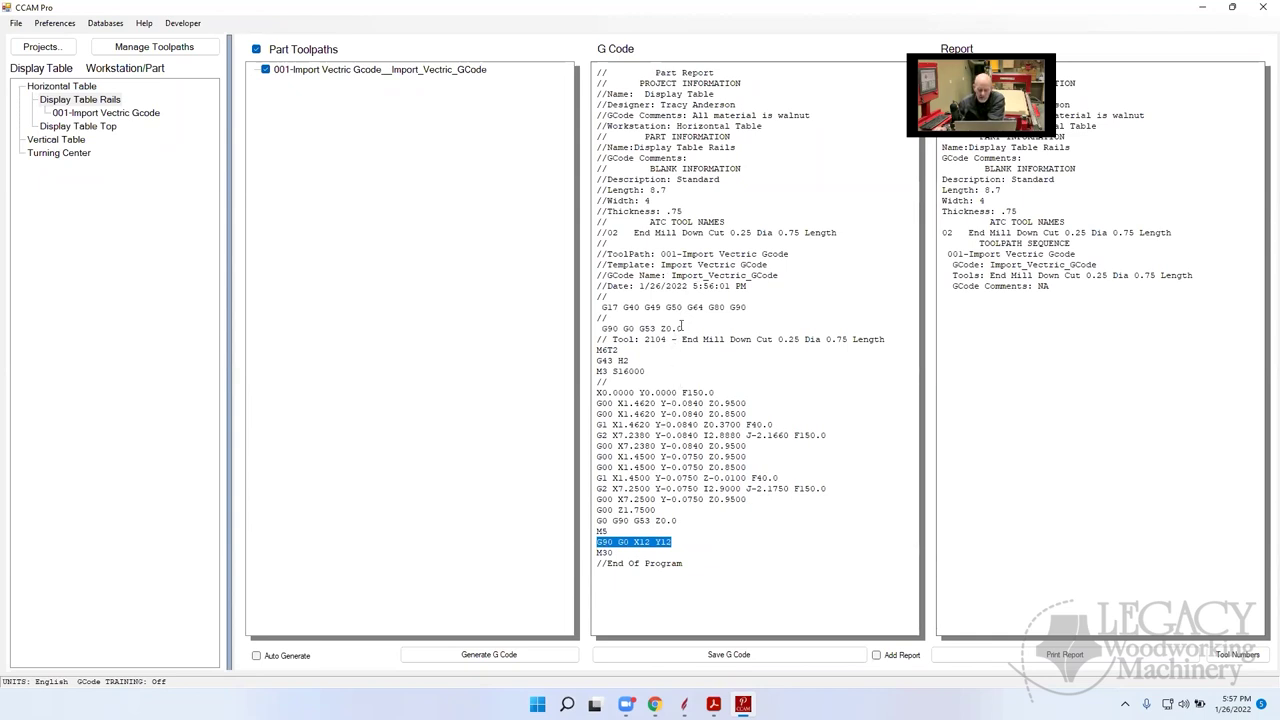
double_click(607, 350)
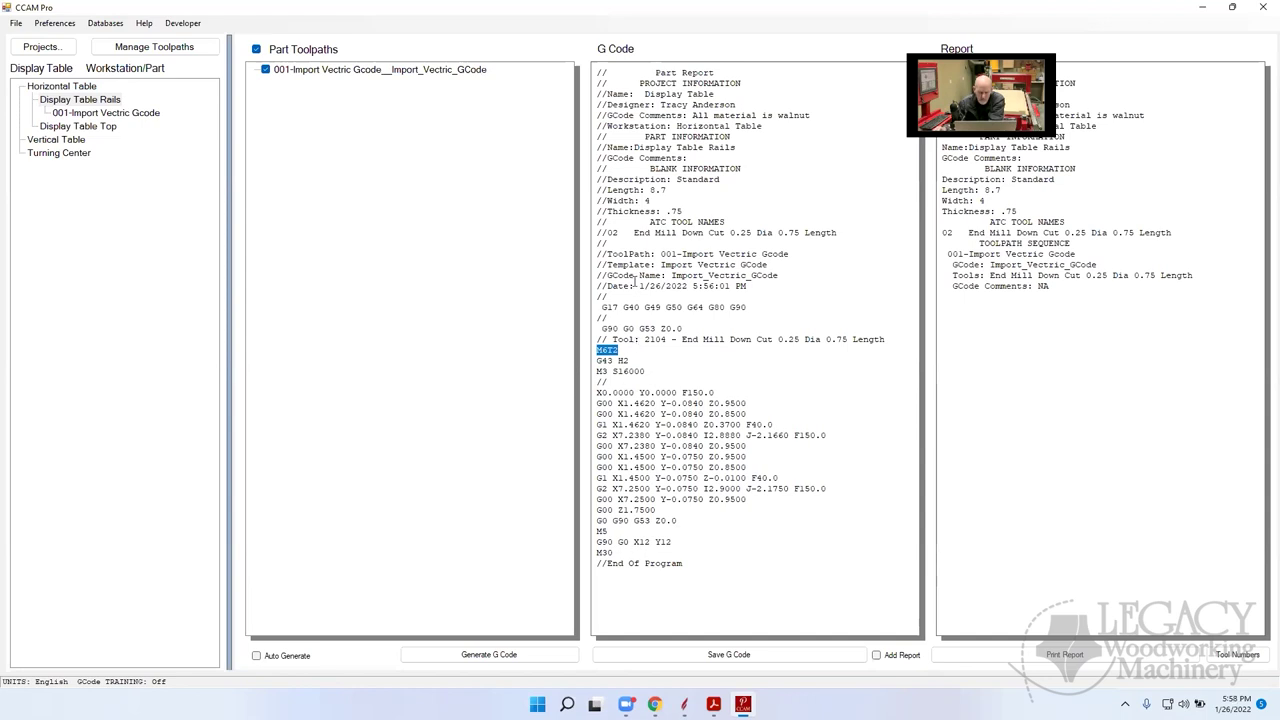
Examine the G53 Z0.0 retract line before the tool change and the one before M5 in the G-code
drag(692, 328, 596, 329)
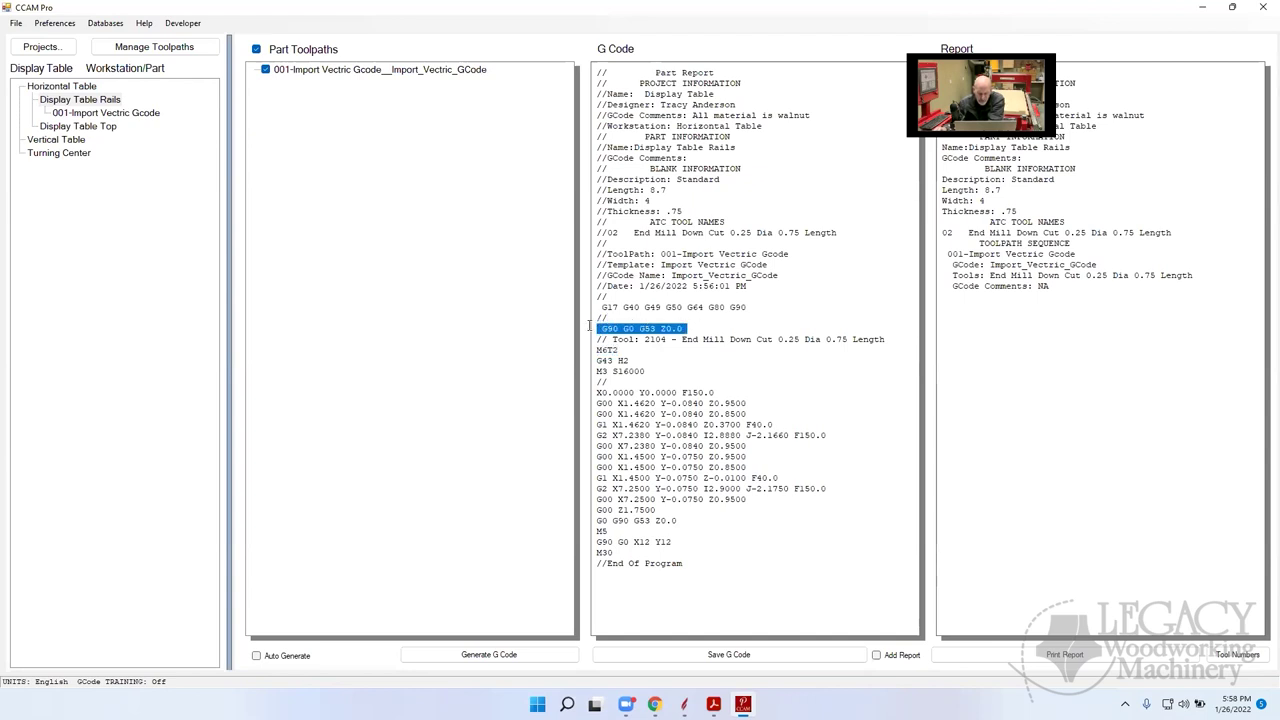
click(713, 329)
drag(690, 520, 596, 521)
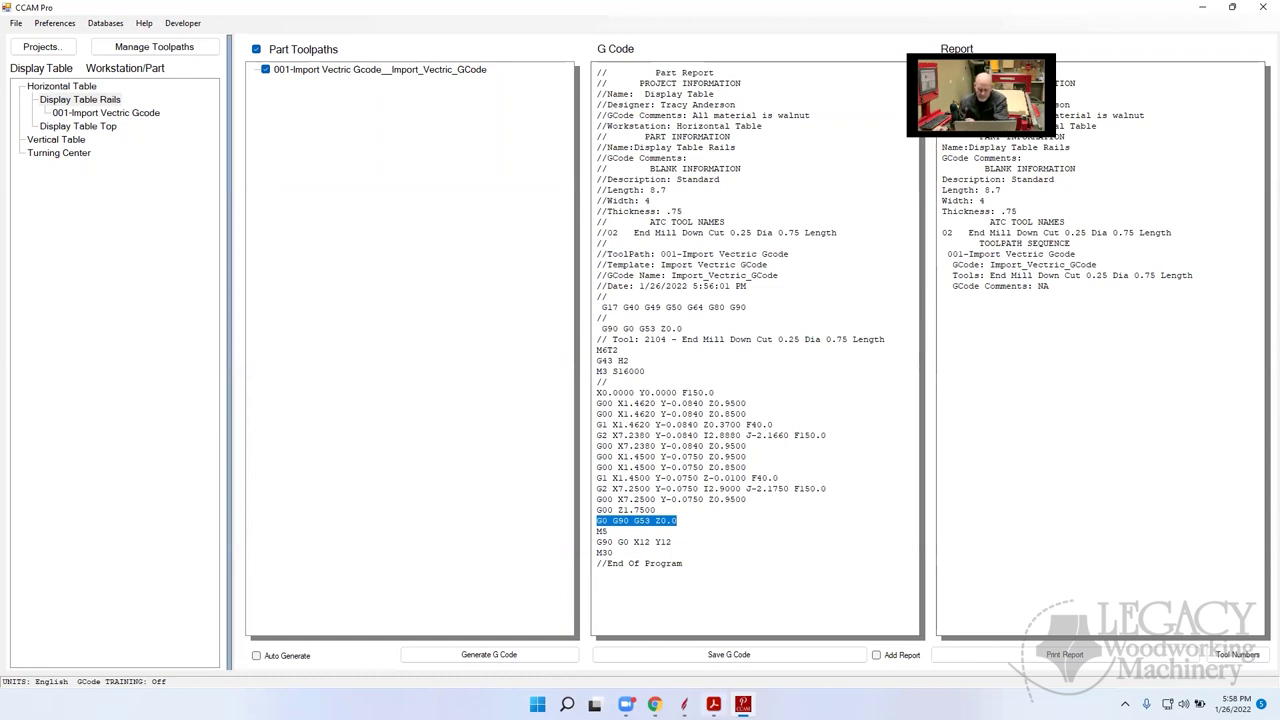
Switch to Aspire and review the Z gap above material in the material setup's home/start position
mouse_move(684, 704)
click(790, 631)
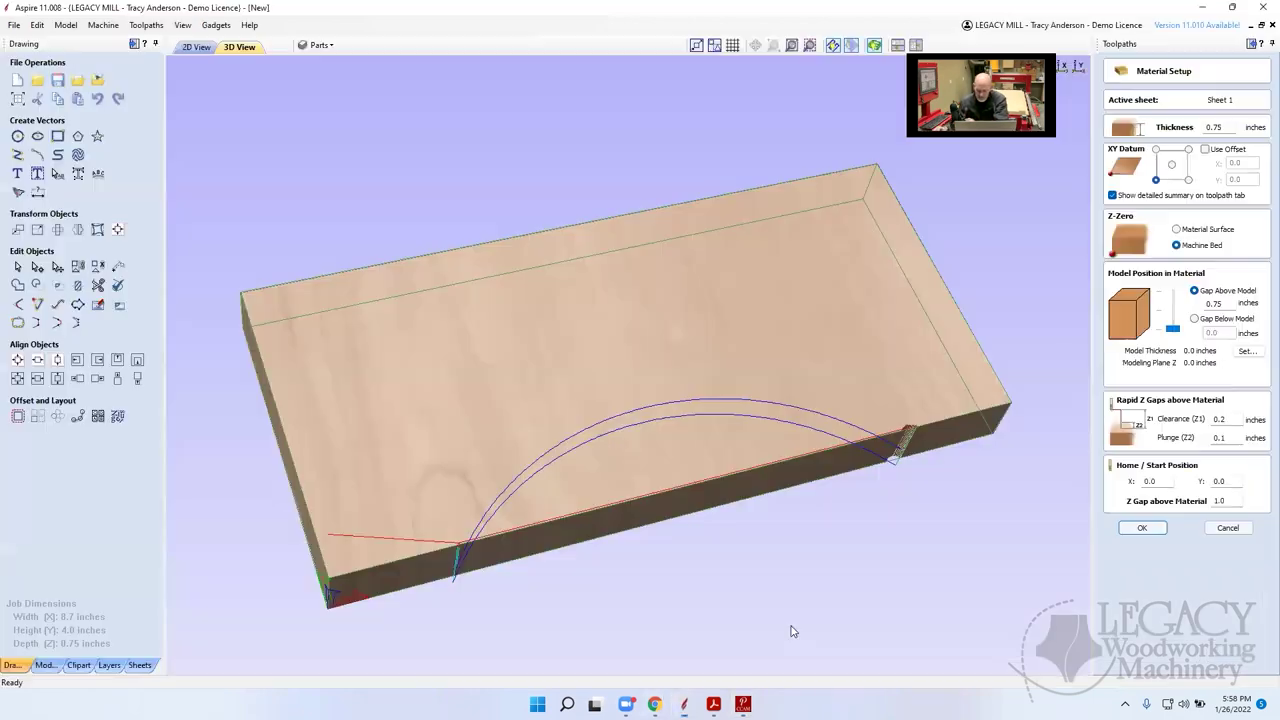
click(1156, 528)
click(660, 405)
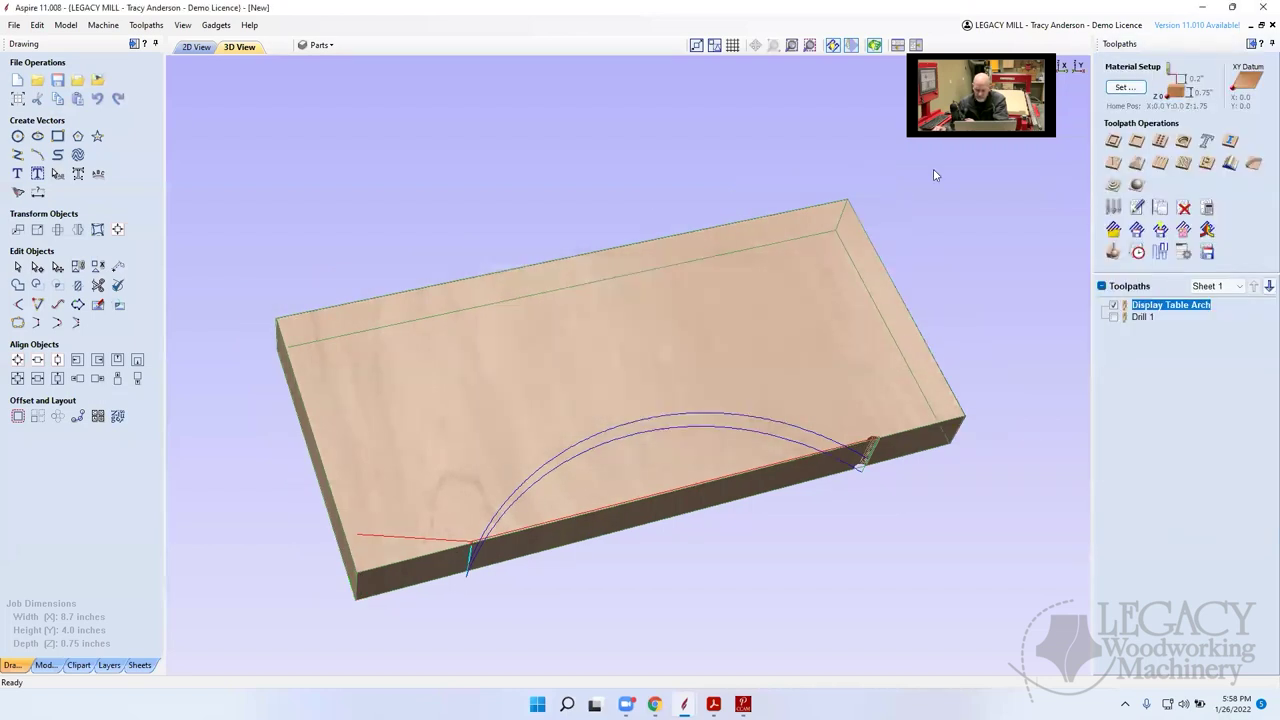
click(1125, 88)
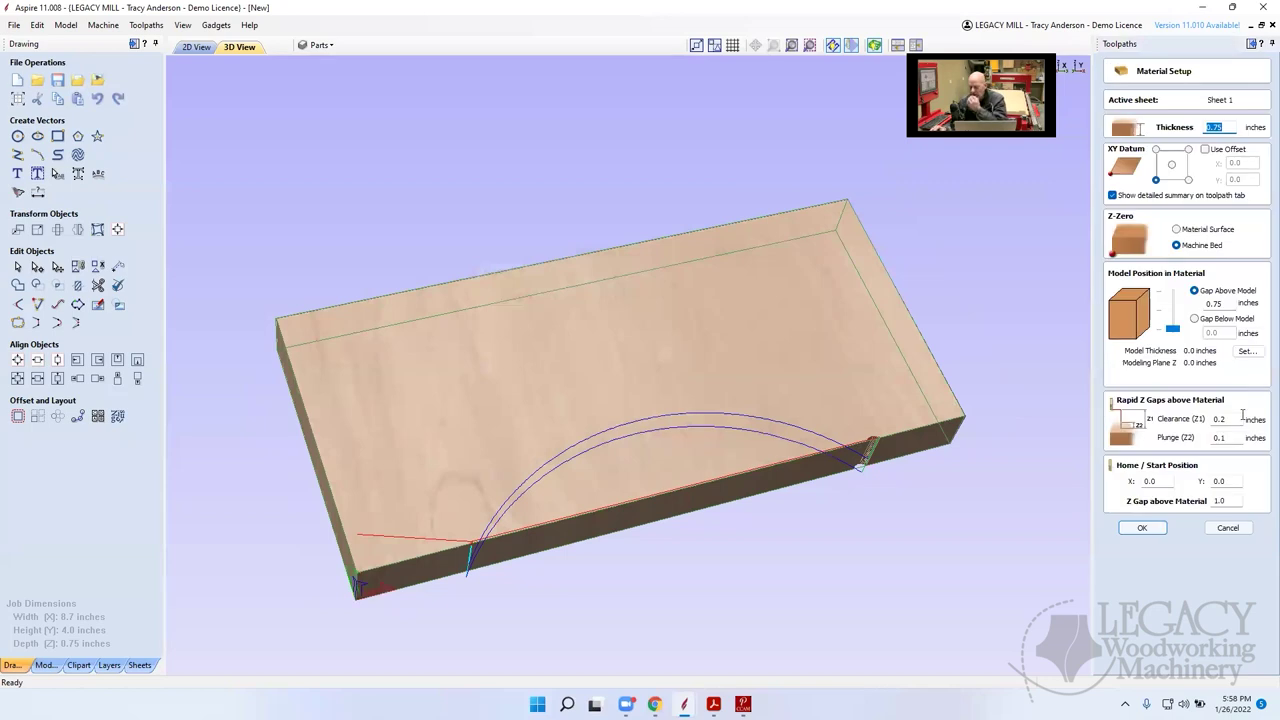
double_click(1241, 500)
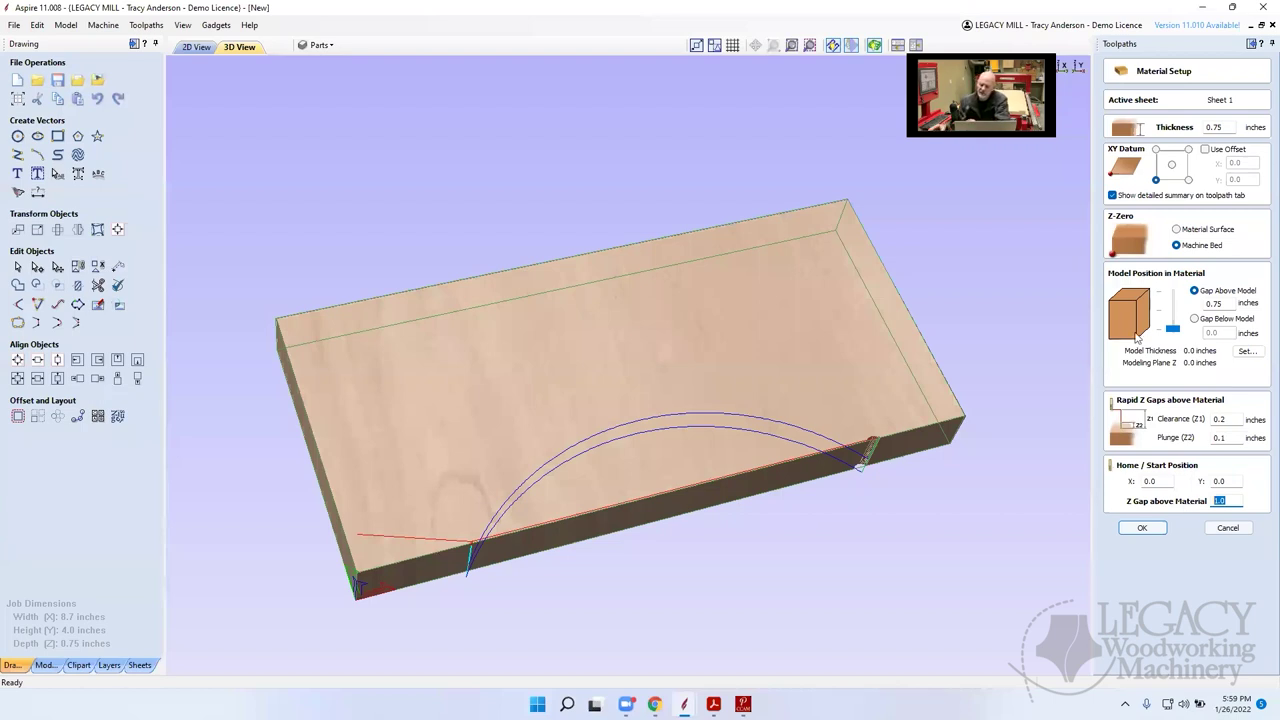
click(1142, 527)
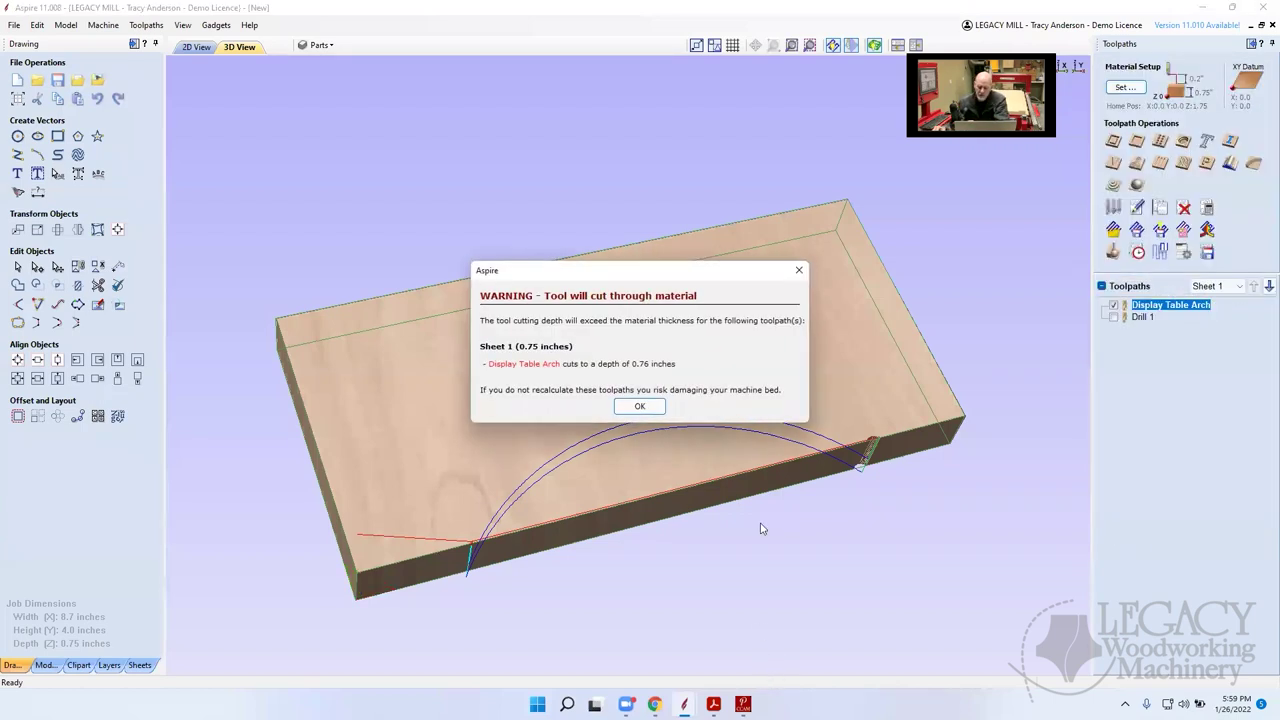
click(660, 405)
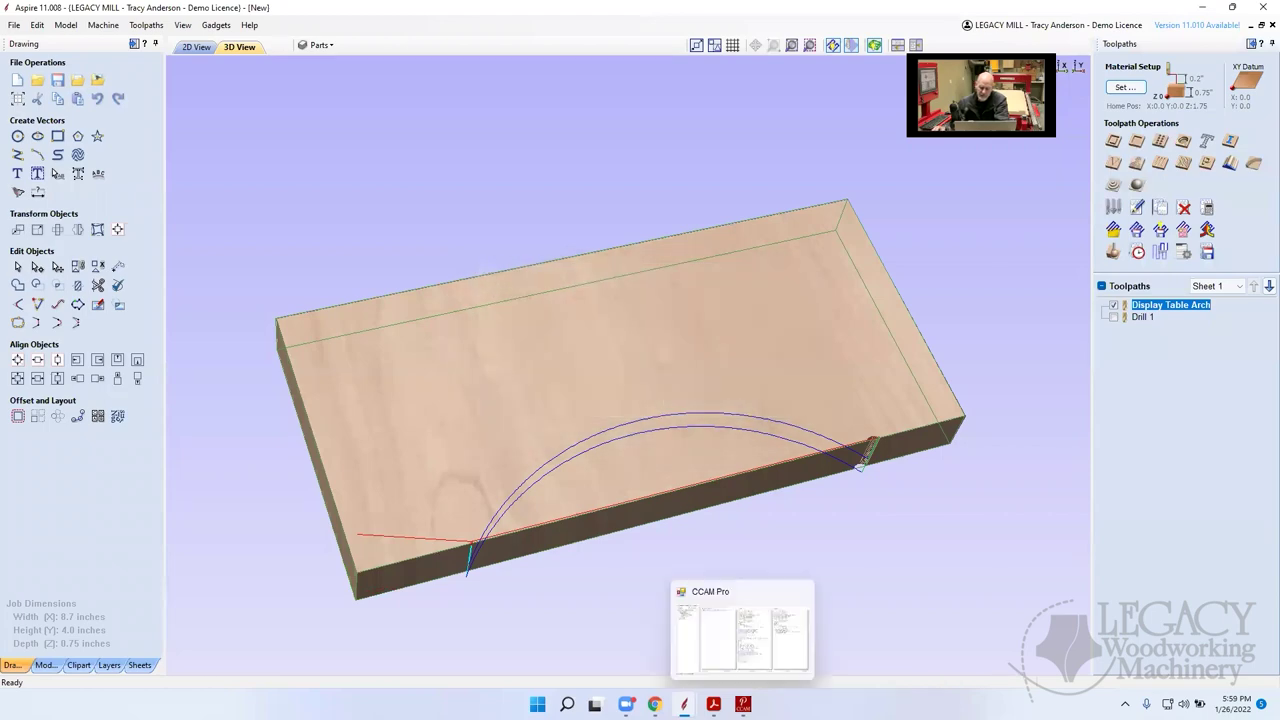
Switch to CCAM Pro and examine the start and end G53 Z0.0 retracts, the cutting moves and the X12 Y12 end move
click(742, 704)
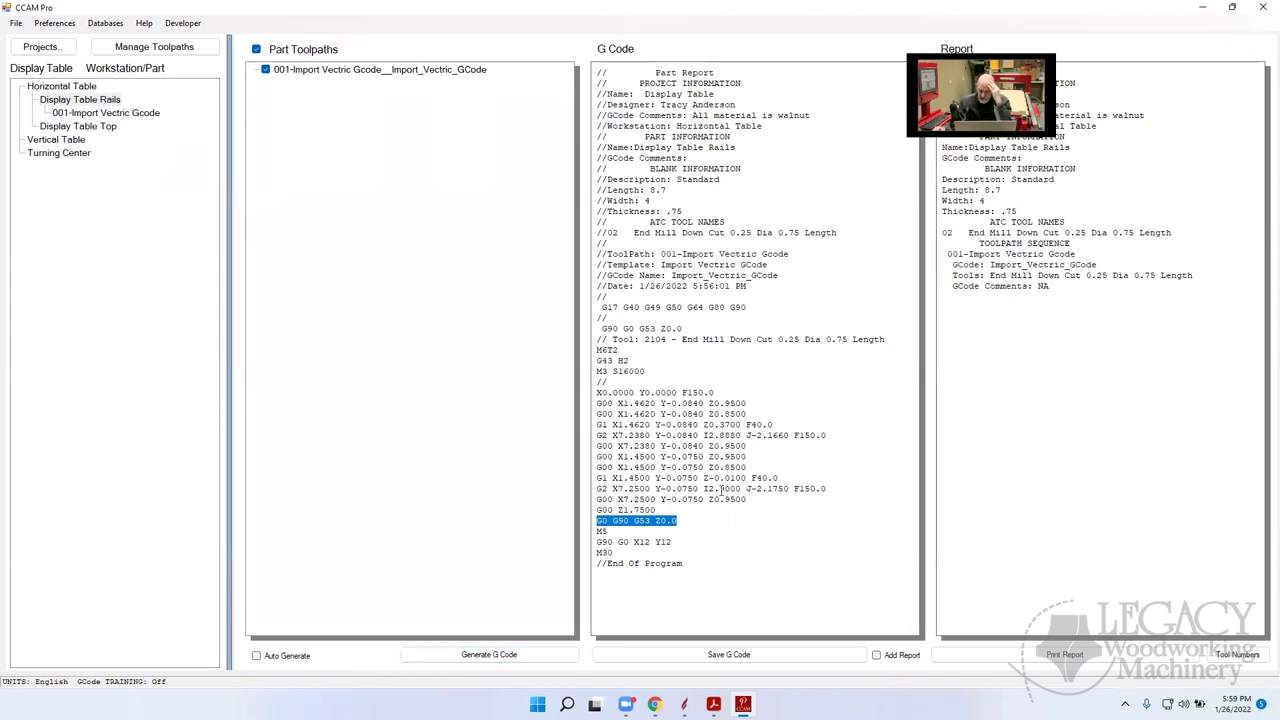
click(640, 521)
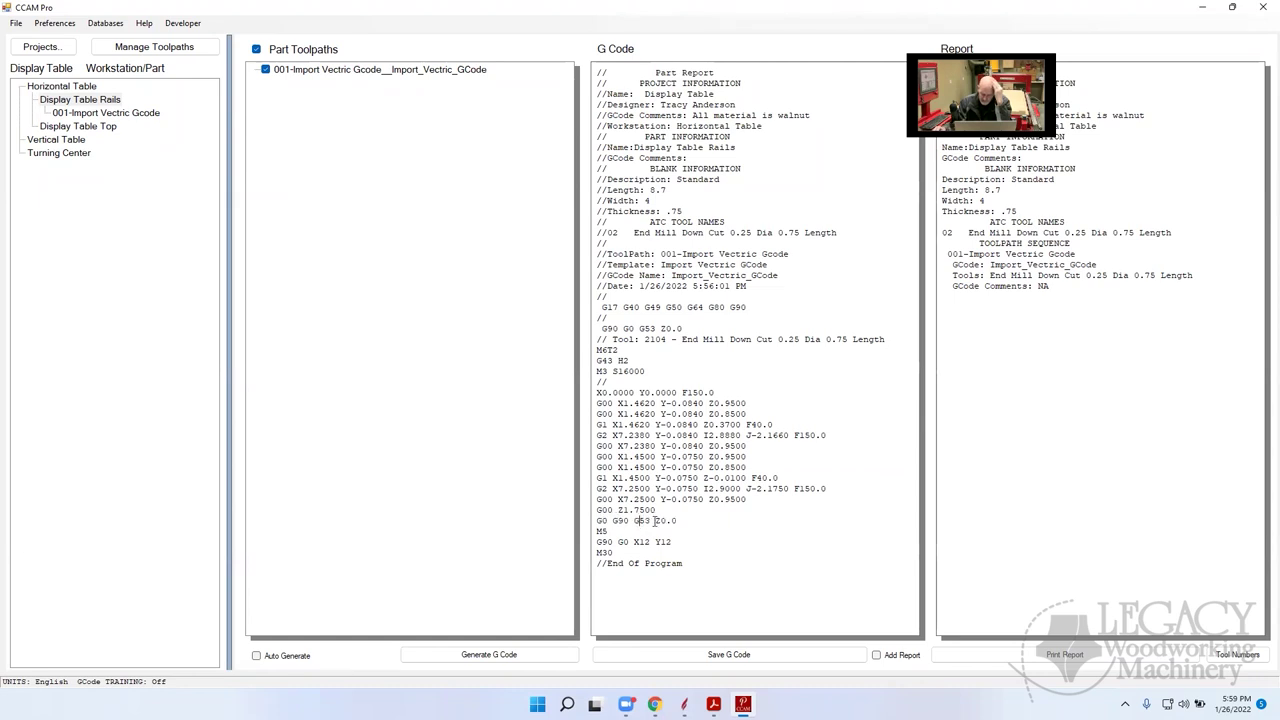
double_click(650, 521)
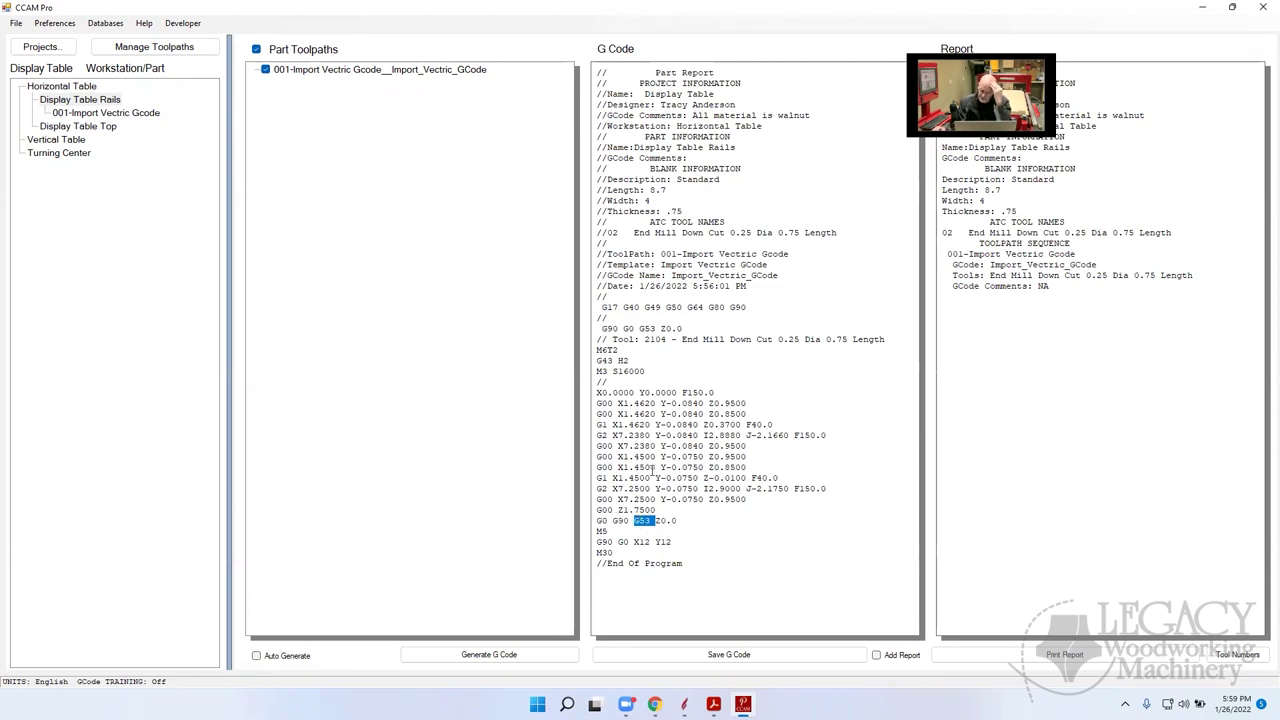
drag(724, 414, 716, 478)
drag(684, 521, 612, 521)
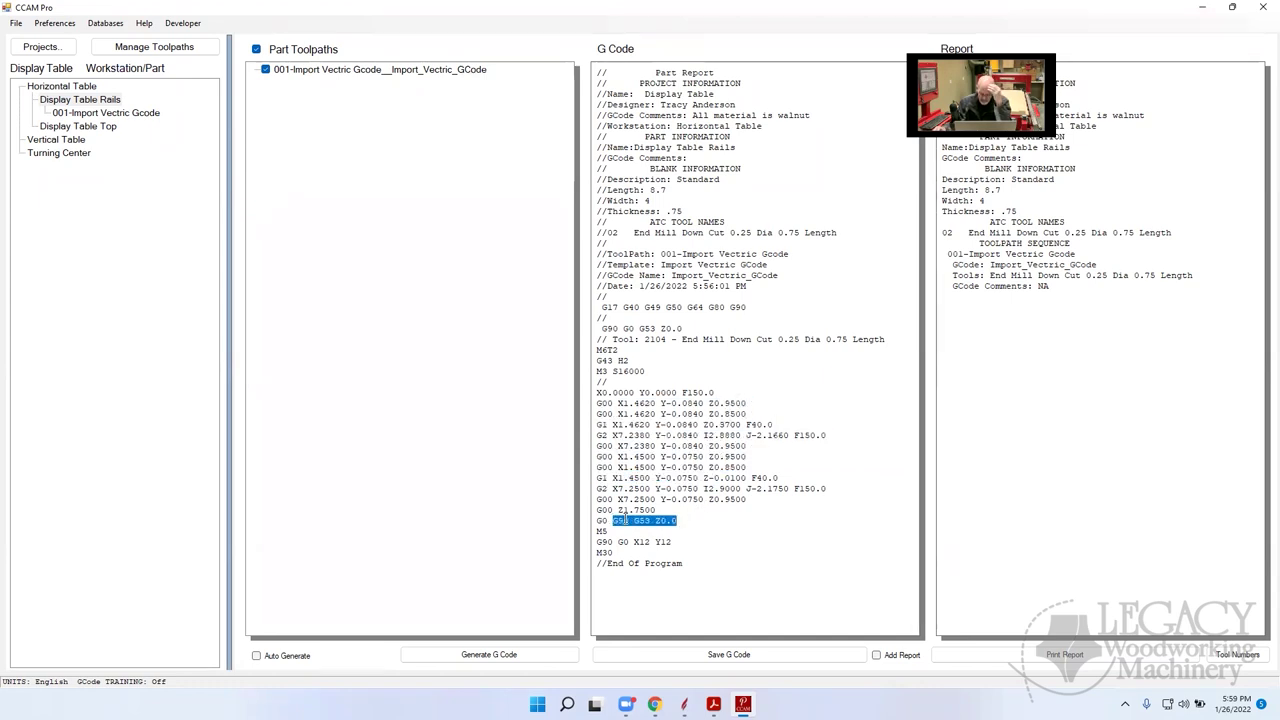
drag(688, 328, 620, 328)
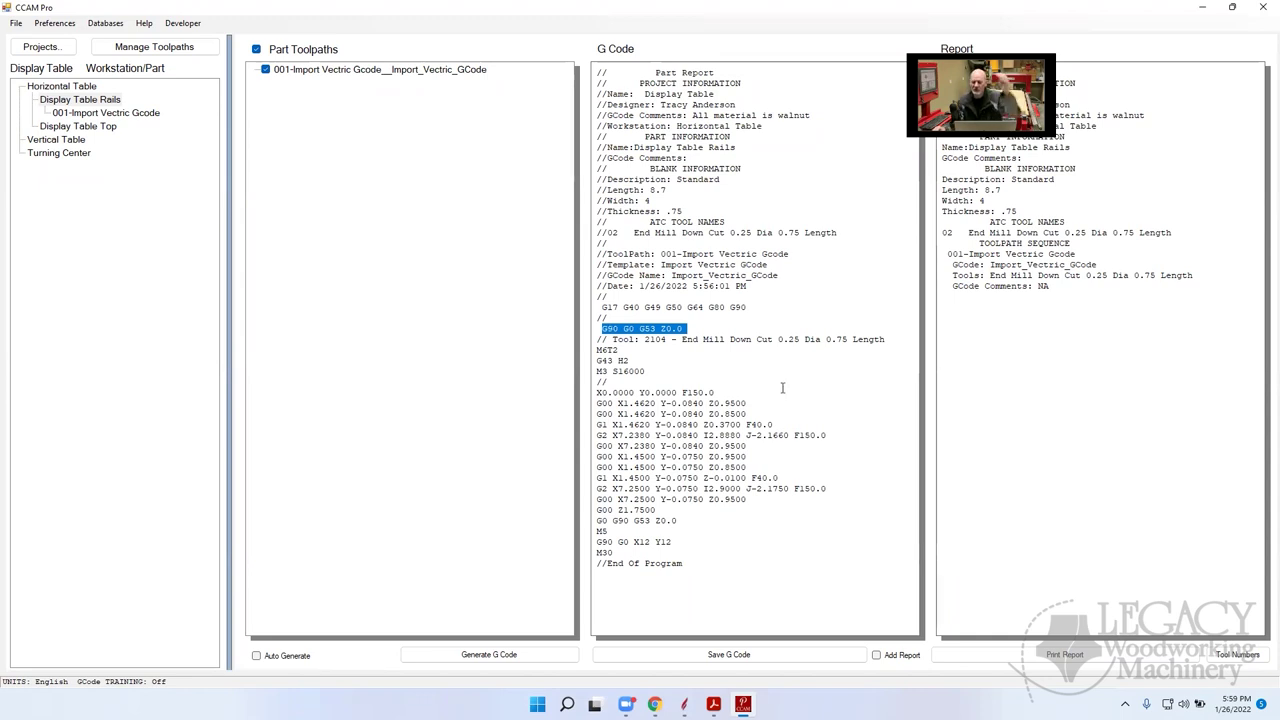
click(685, 542)
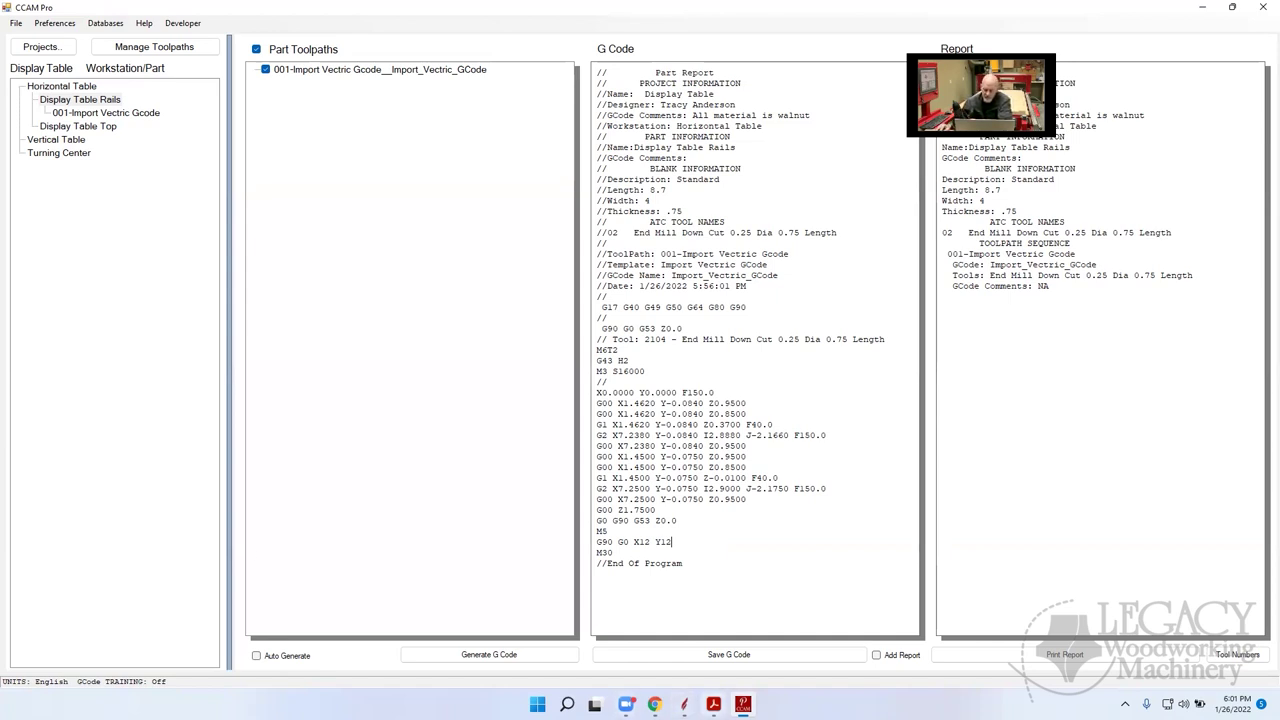
Switch to Aspire and inspect the whole board with the Display Table Arch toolpath in the 2D view
mouse_move(685, 704)
click(749, 653)
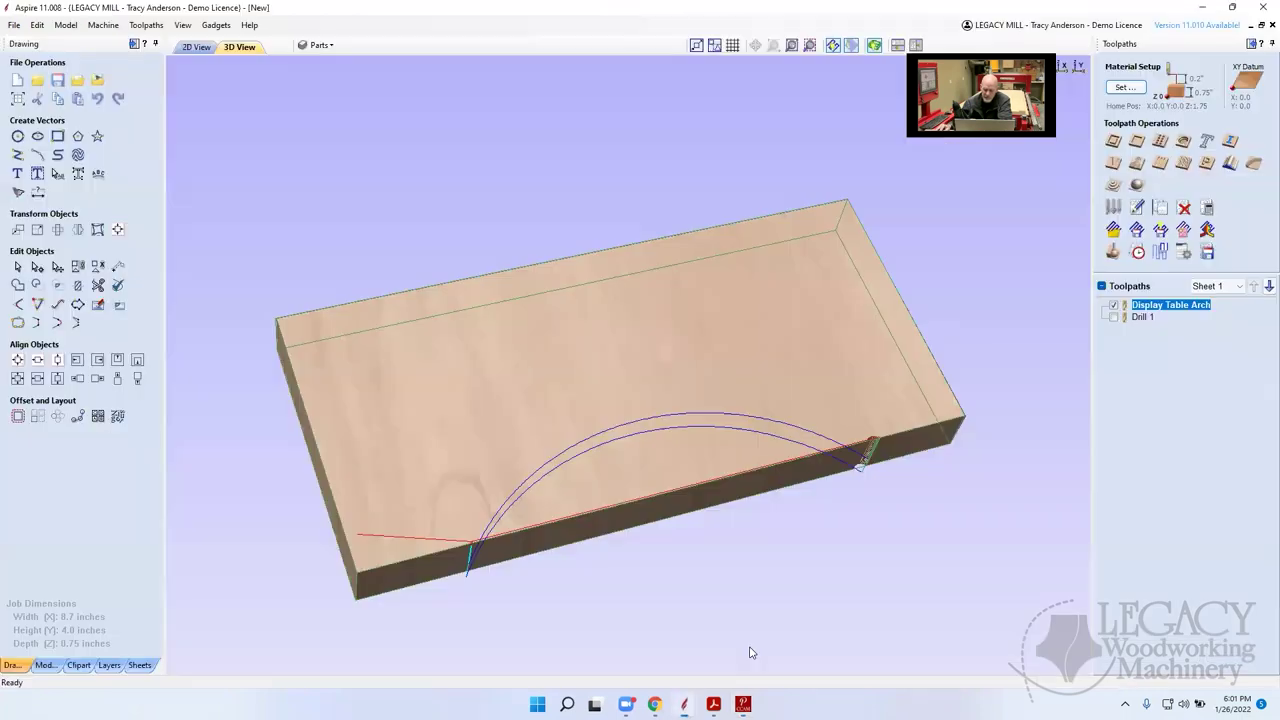
click(198, 47)
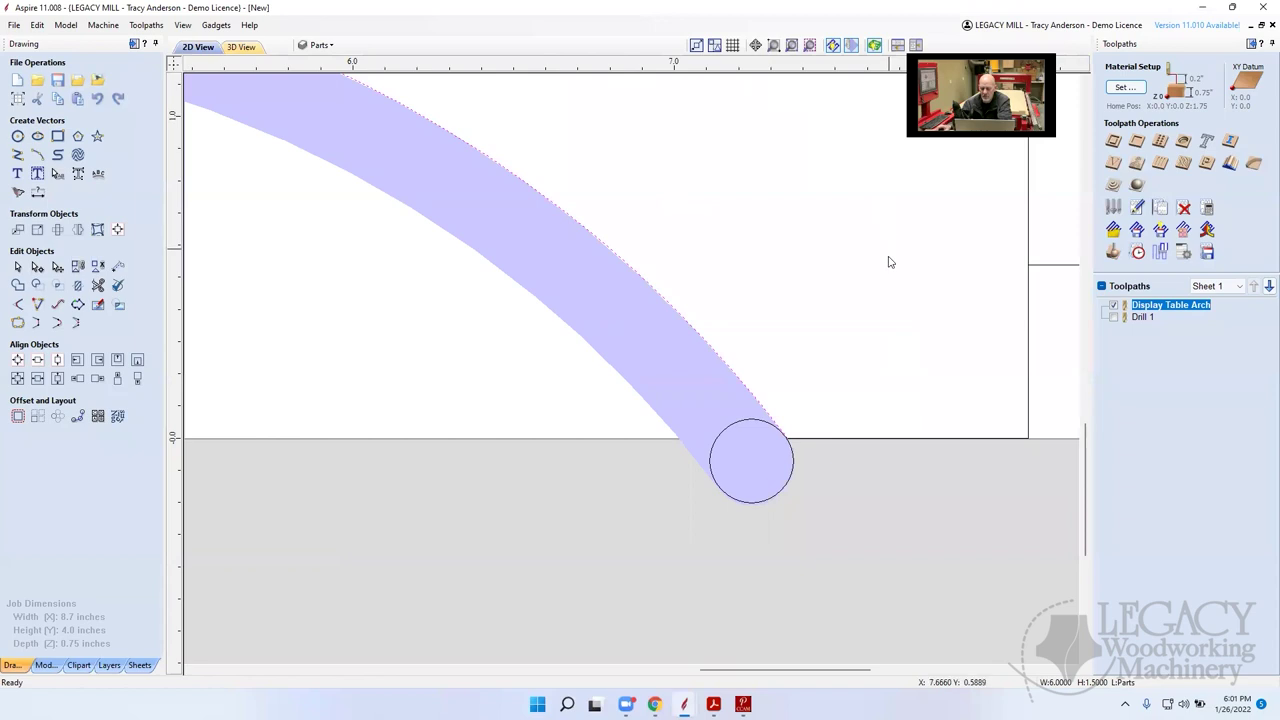
scroll(886, 260, down, 5)
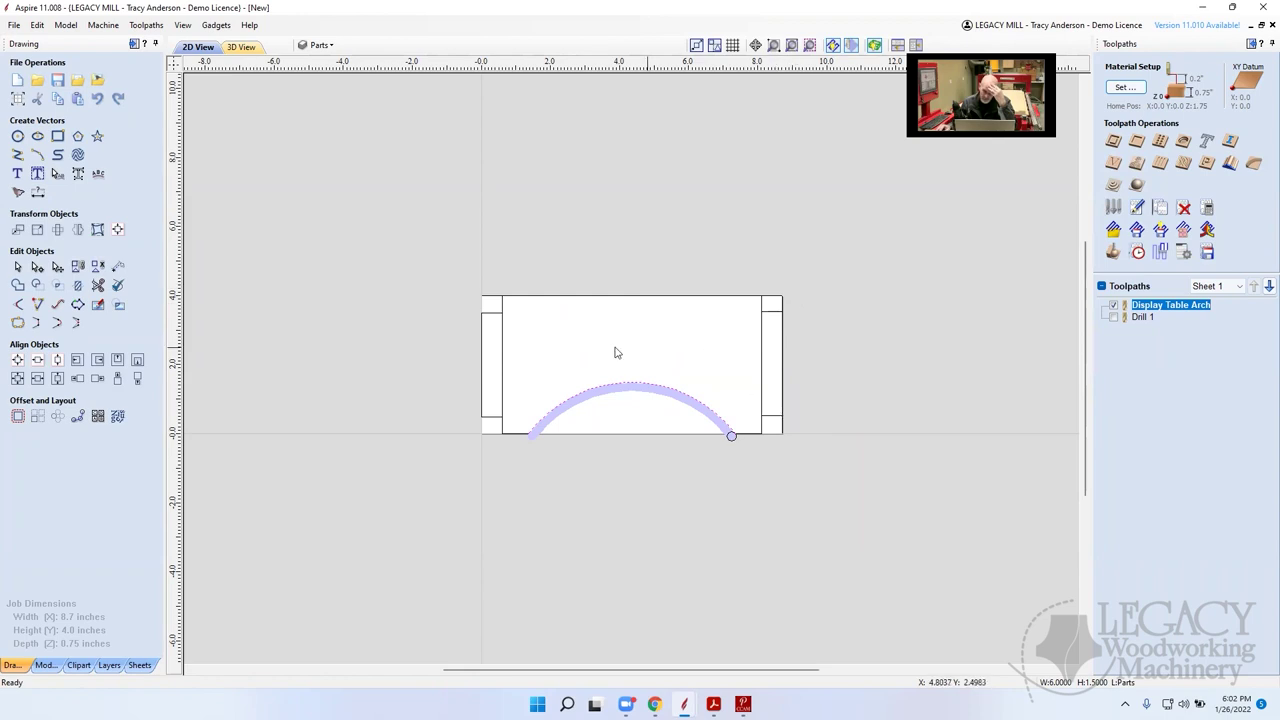
click(503, 423)
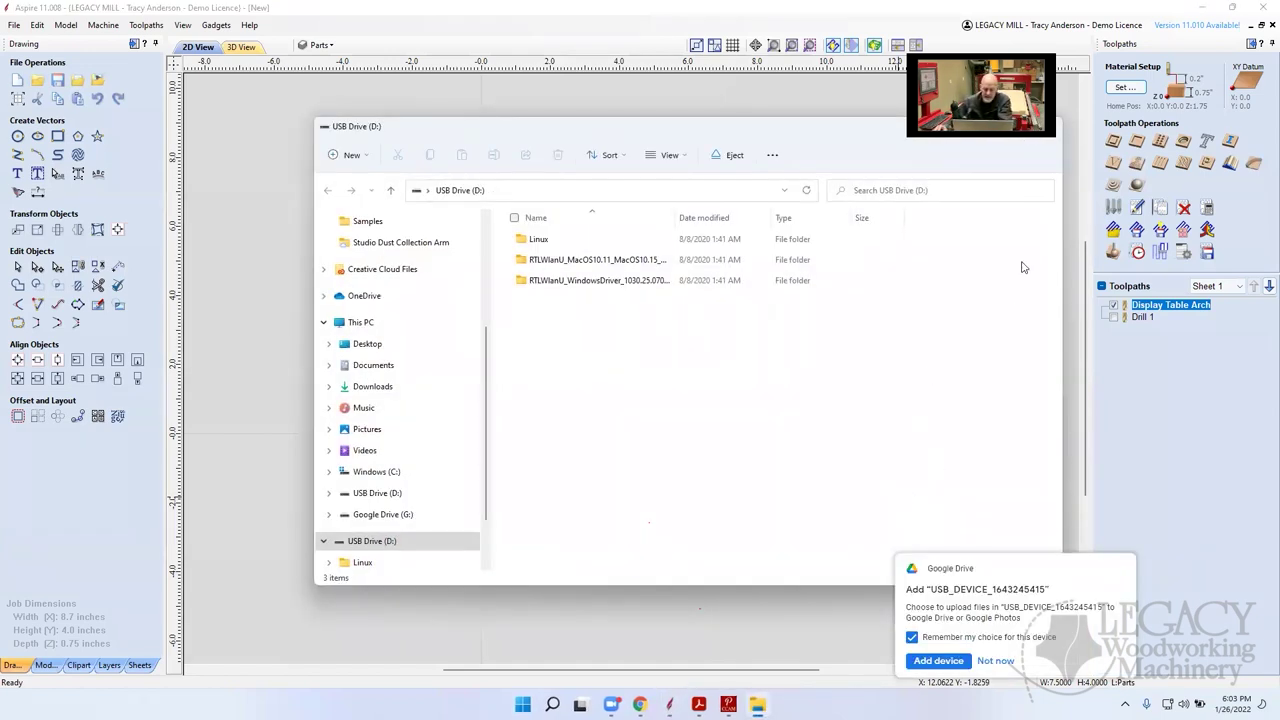
Minimize the USB drive's file window and save the CCAM Pro G-code to USB Drive (D:) as Display Table Rail Arch
drag(835, 131, 684, 148)
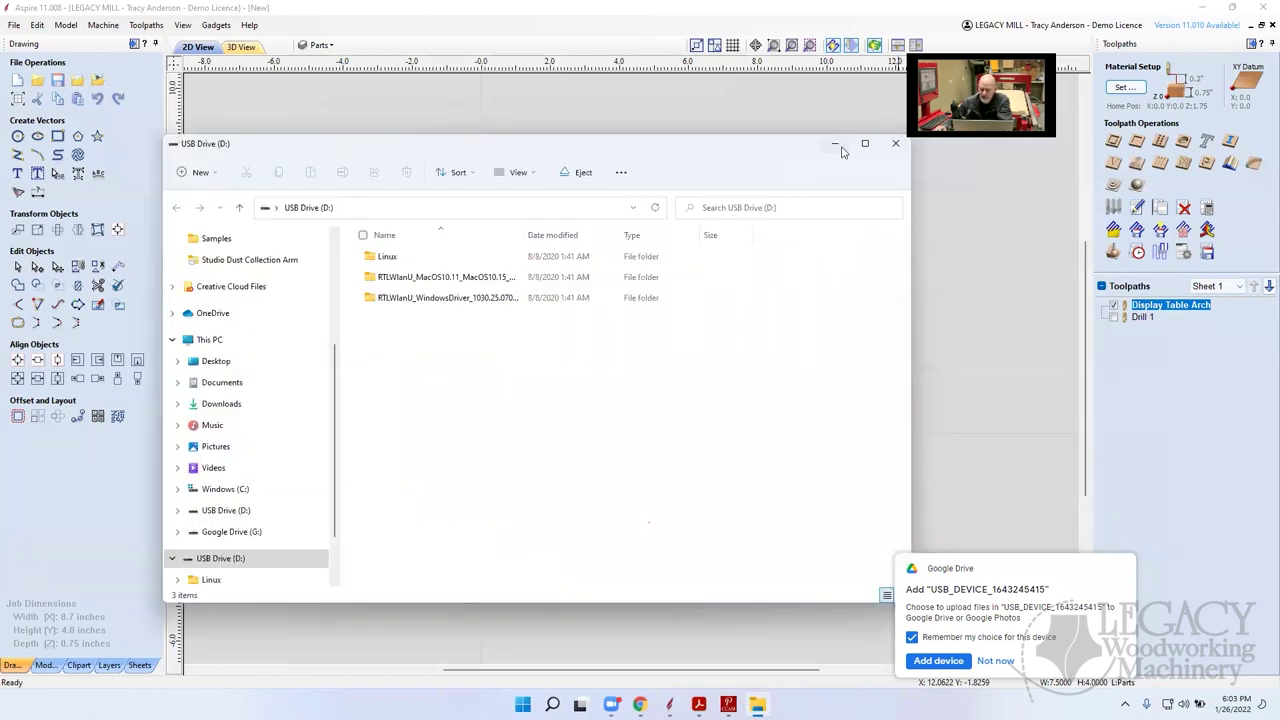
click(838, 147)
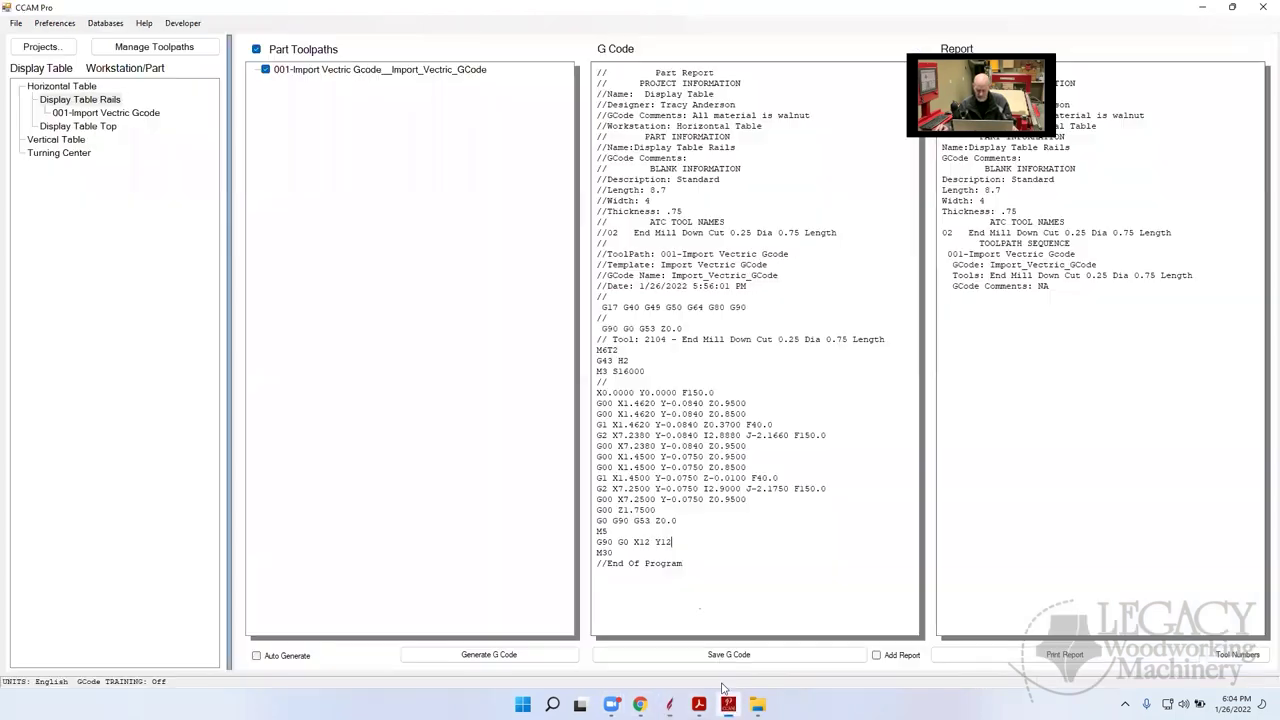
click(728, 704)
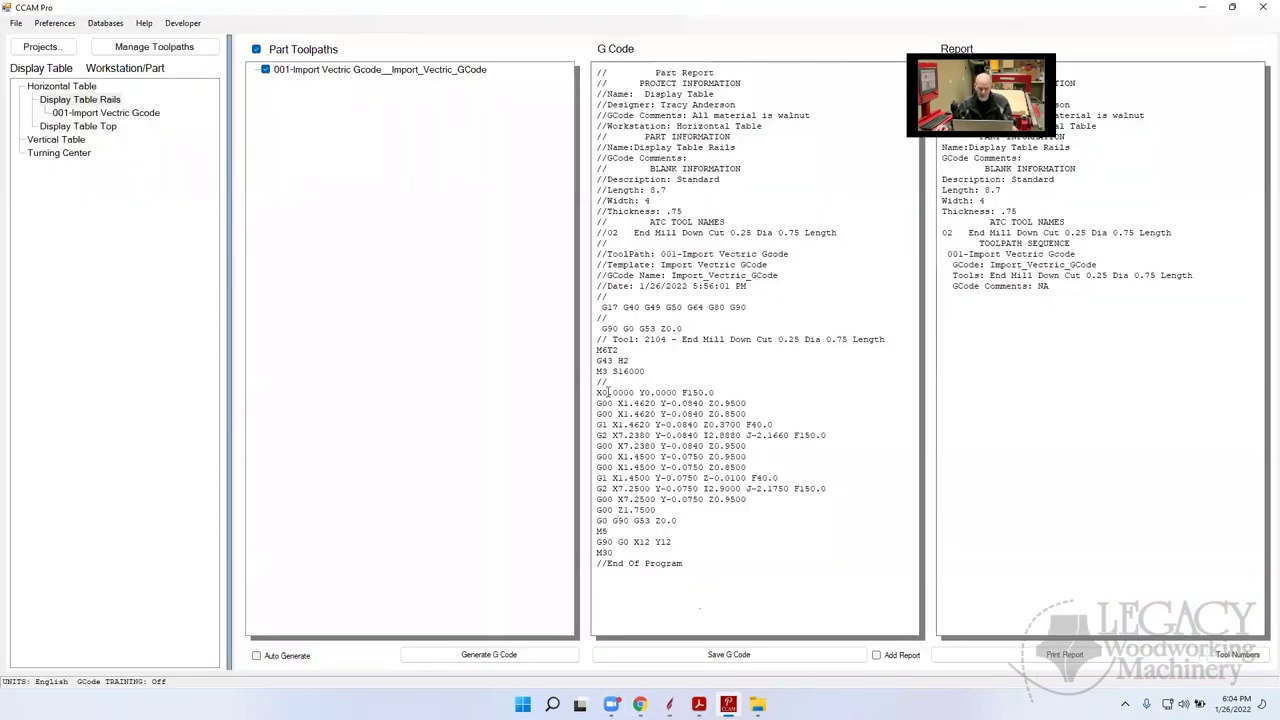
click(745, 655)
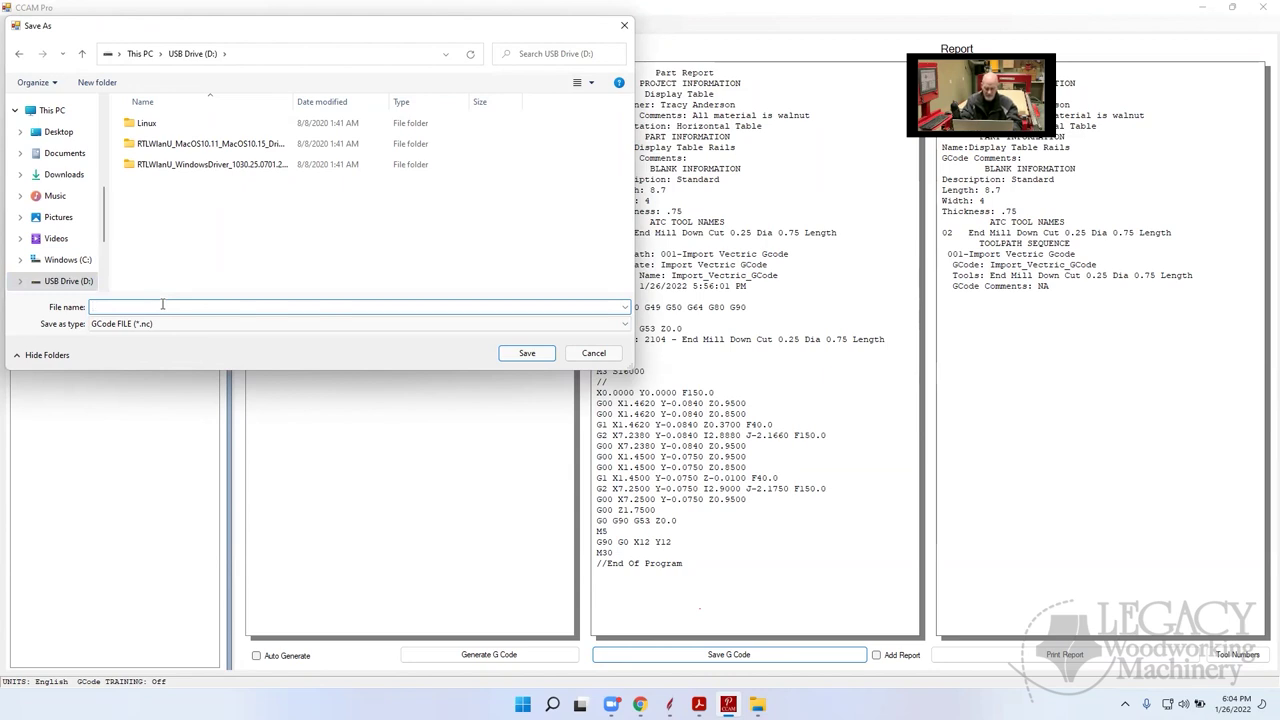
text(Display Table R)
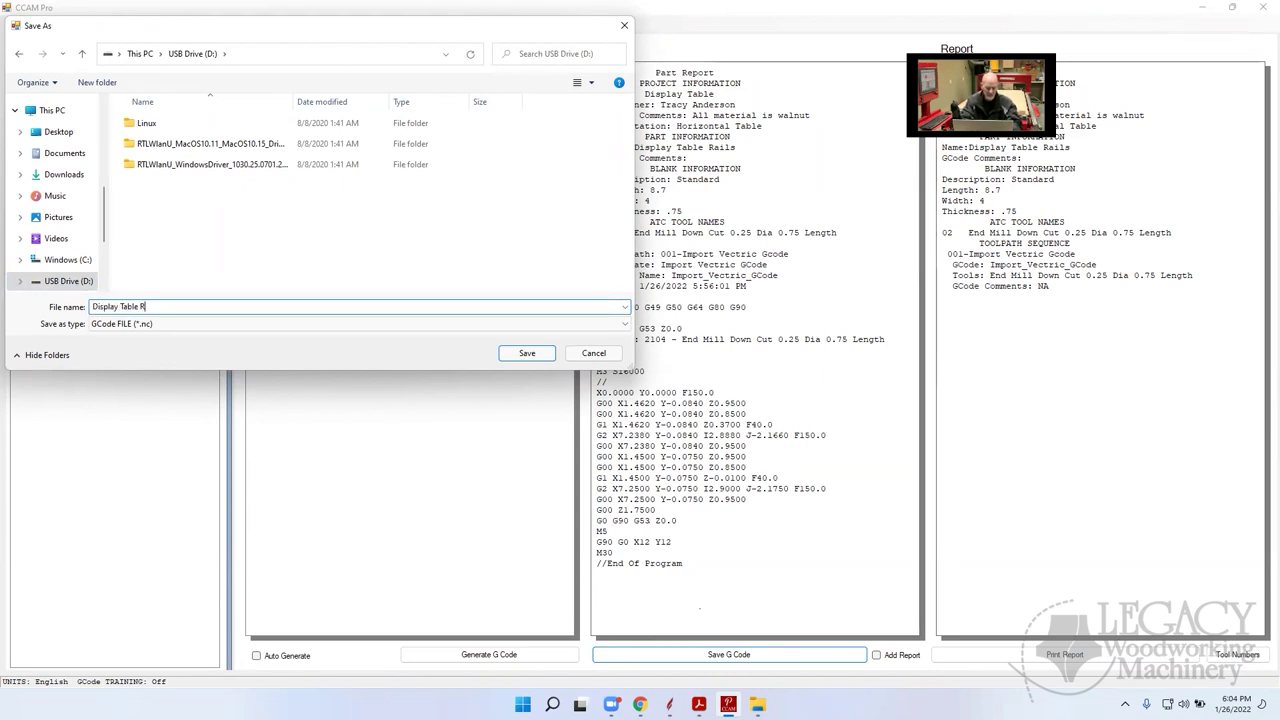
text(ail Arch)
key(Return)
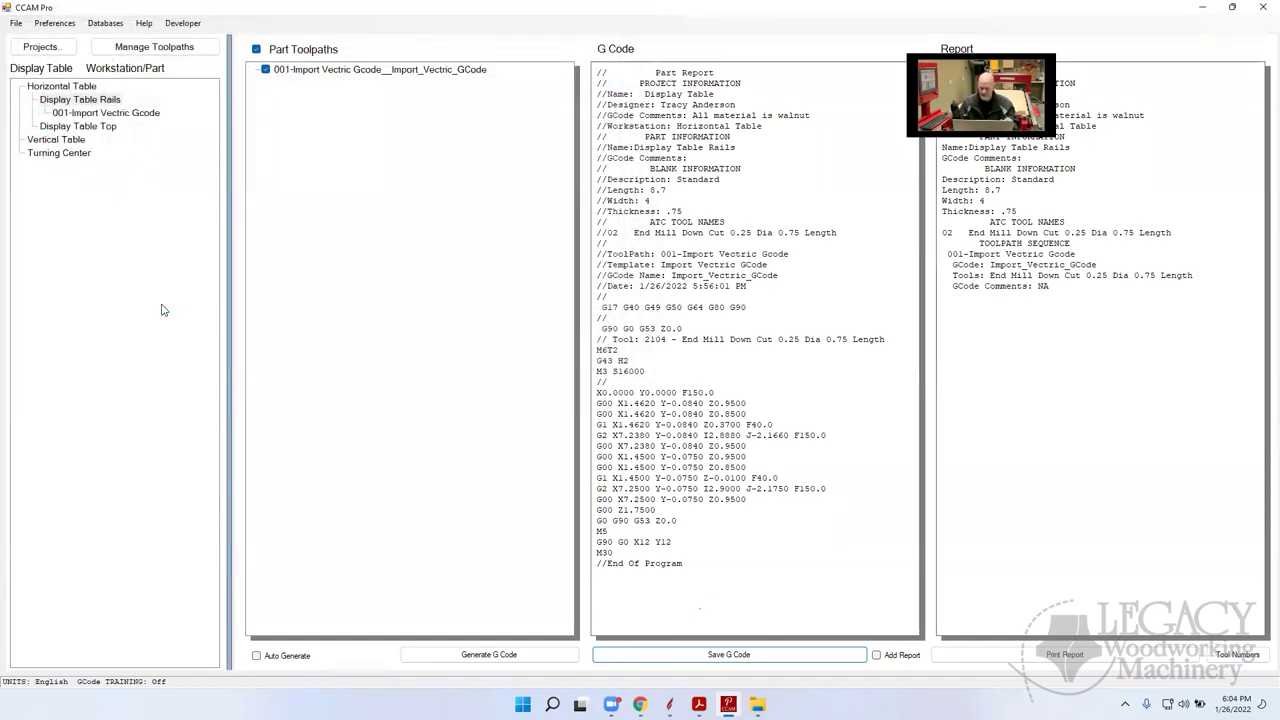
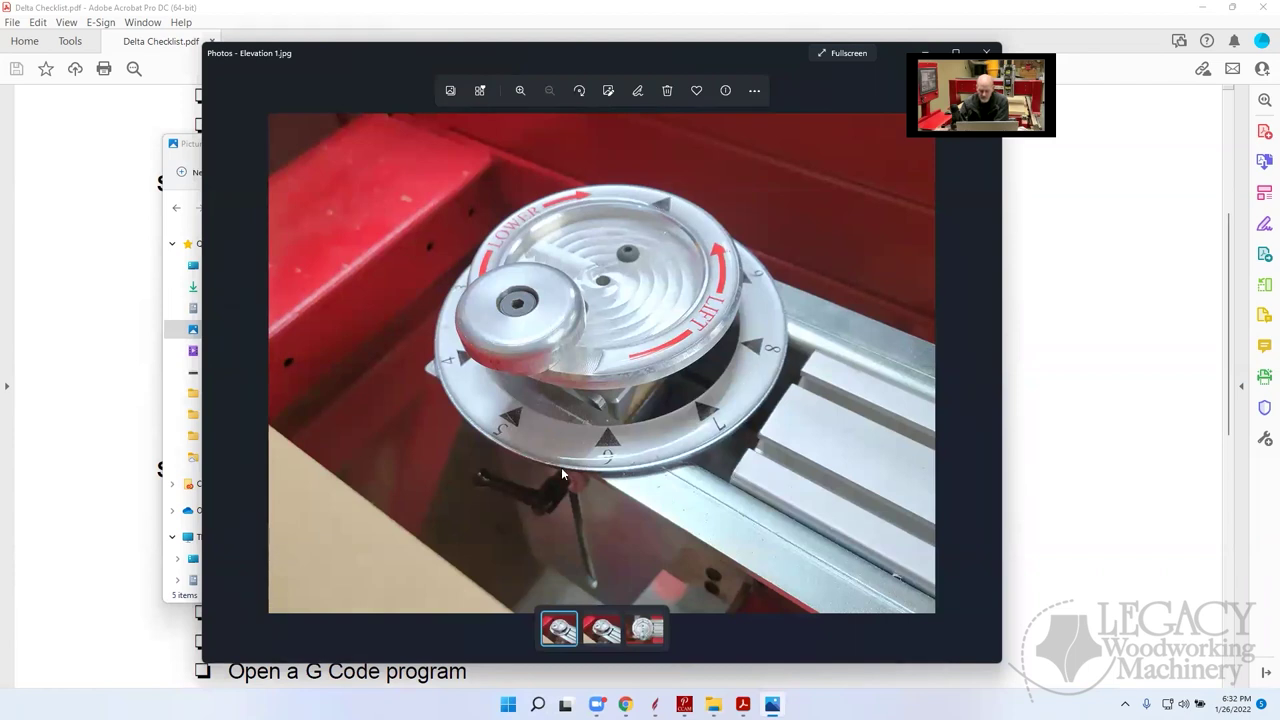
Browse the elevation handwheel photos, comparing Elevation 1.jpg with Elevation 2.jpg
mouse_move(985, 341)
click(983, 366)
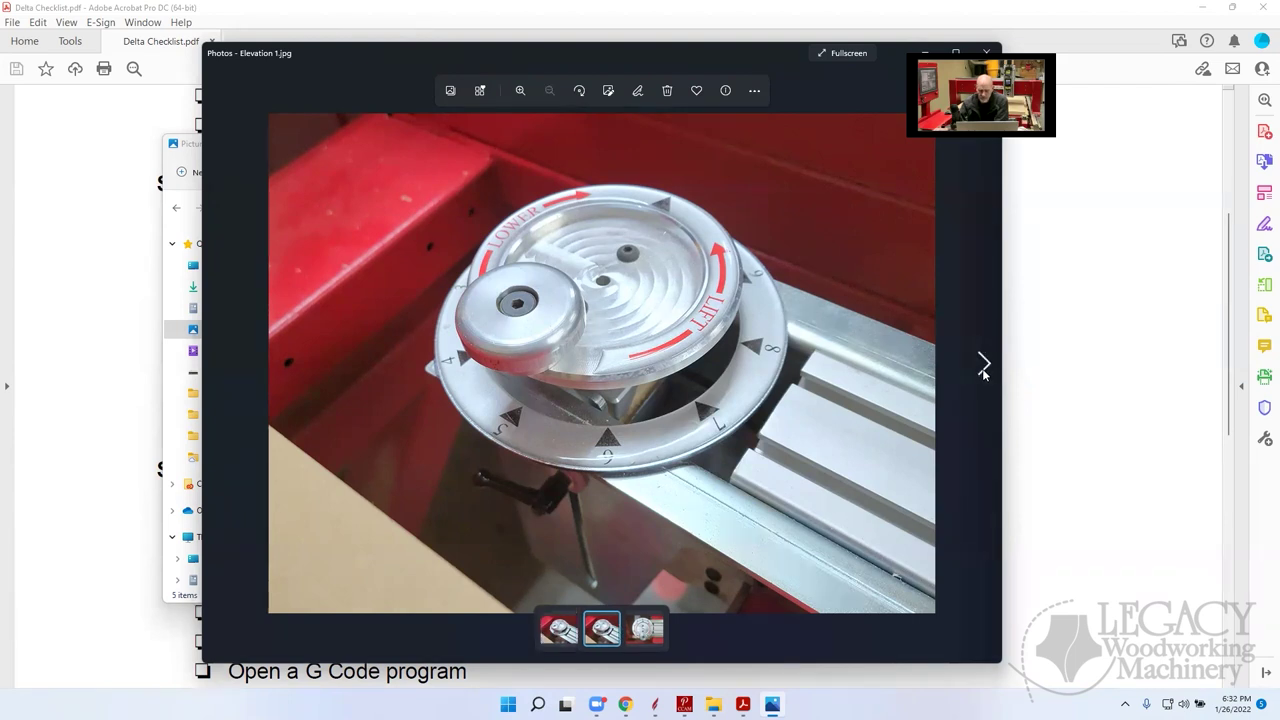
click(984, 365)
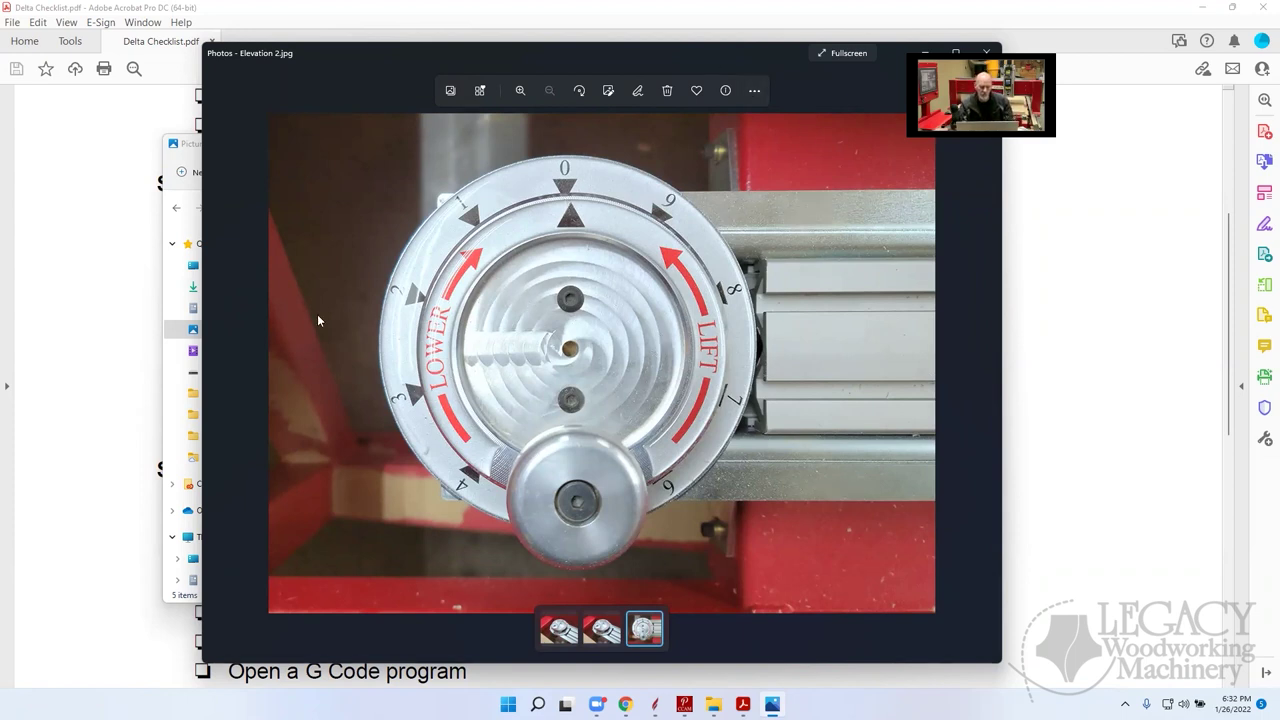
click(222, 363)
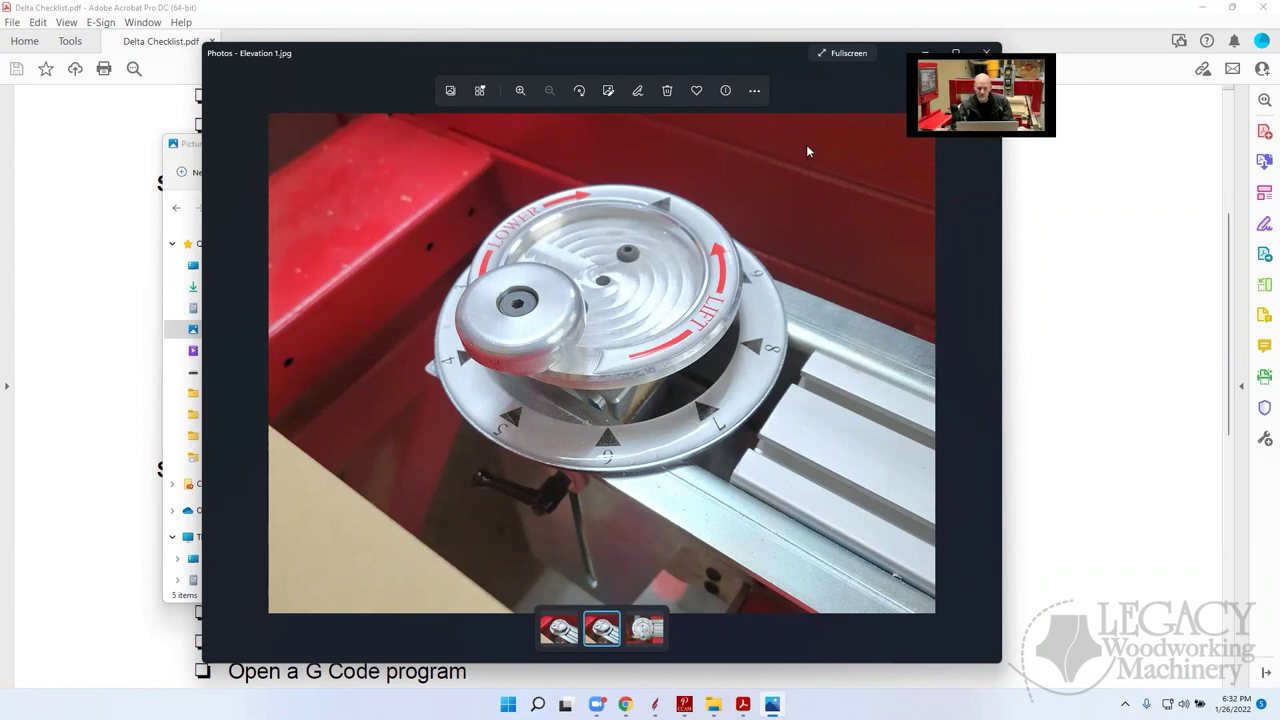
click(981, 363)
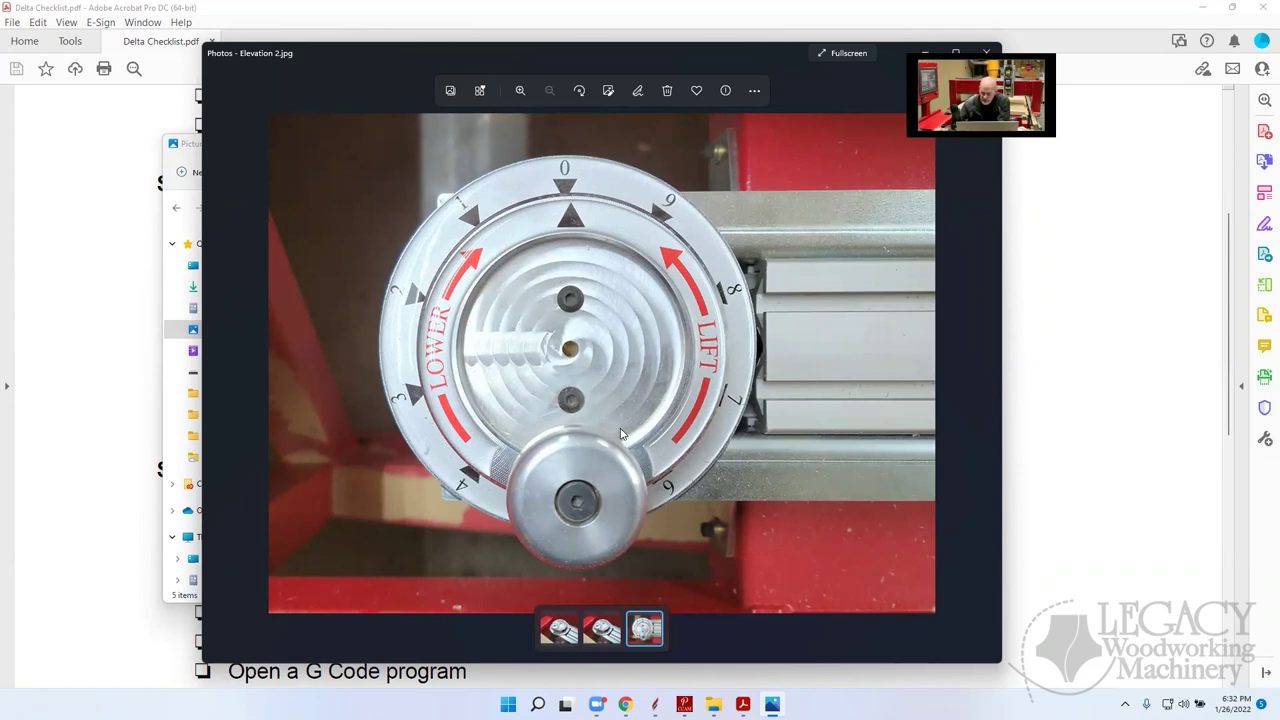
Switch to CCAM Pro, review the 003-Turning Round parameters under Display Table Legs, and finish and save the toolpath
mouse_move(655, 704)
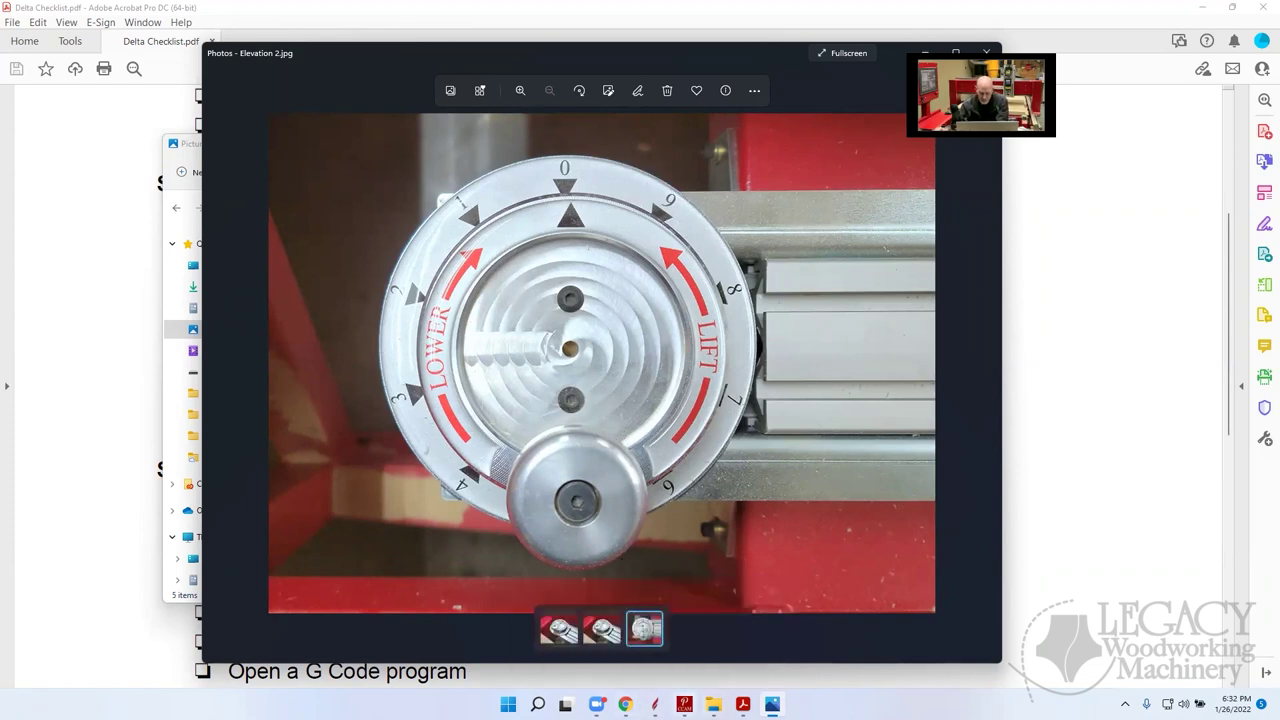
click(684, 704)
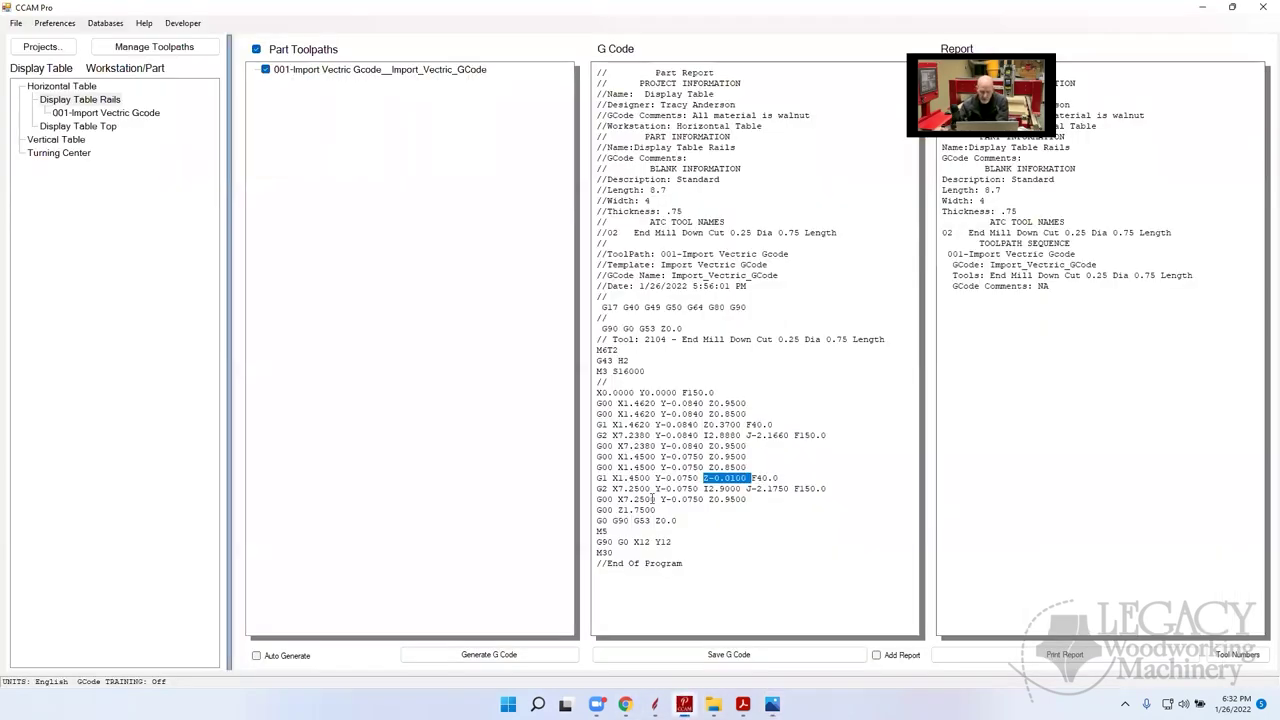
click(70, 152)
click(86, 127)
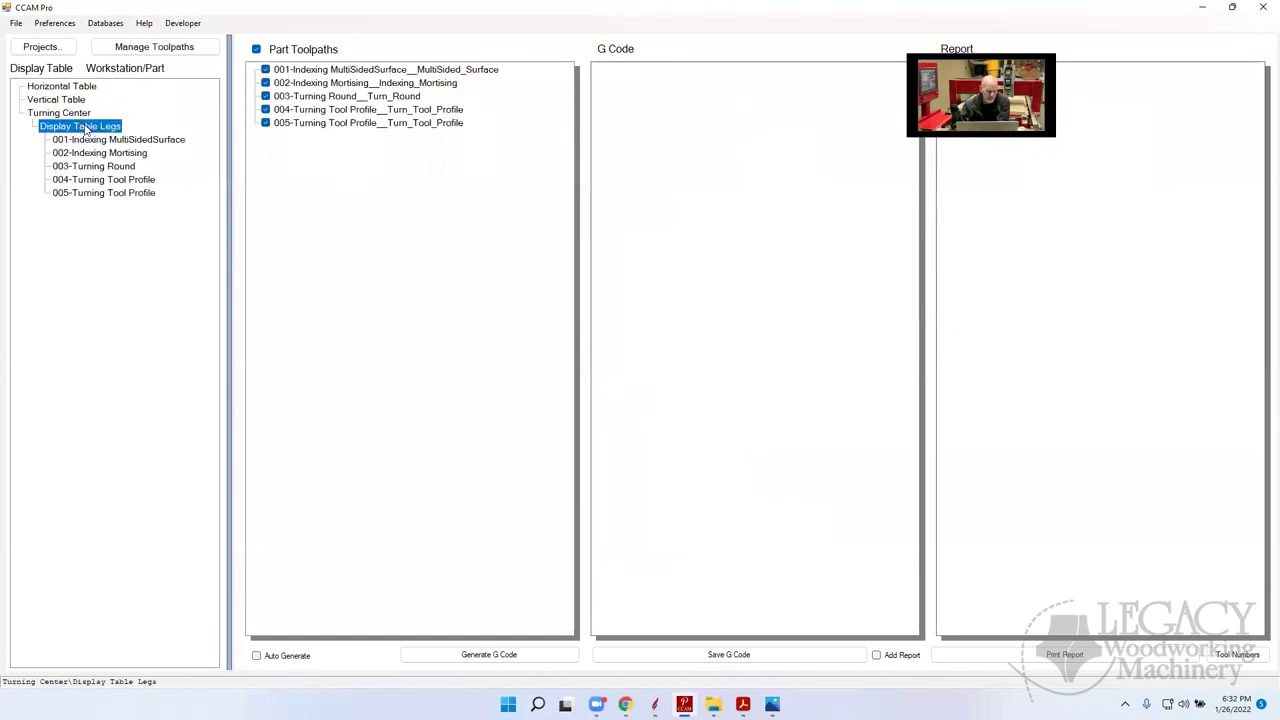
double_click(115, 168)
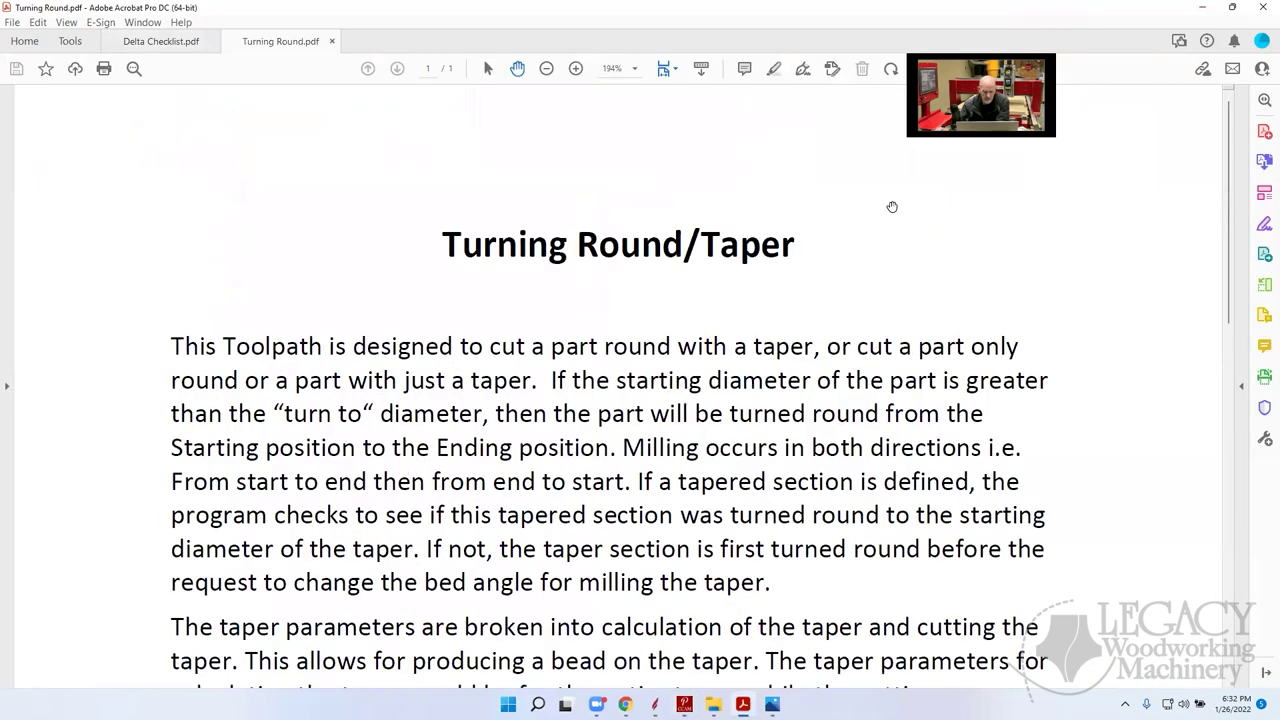
click(1202, 9)
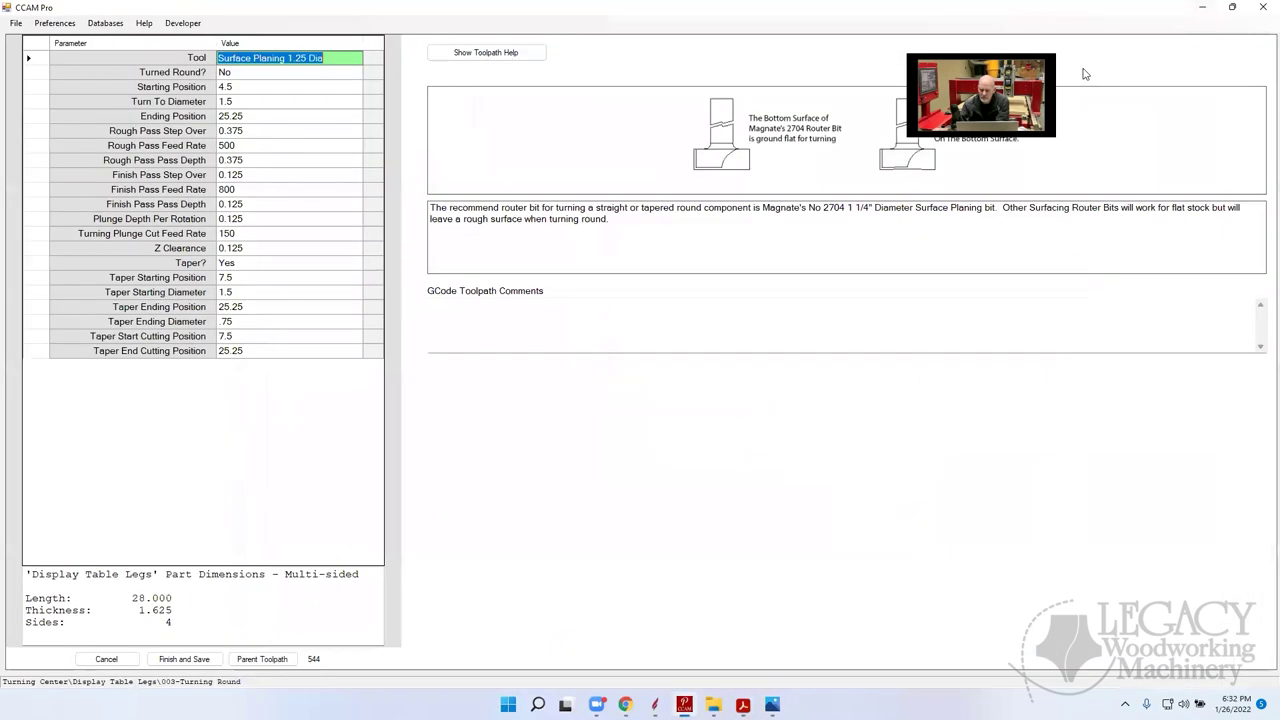
click(183, 659)
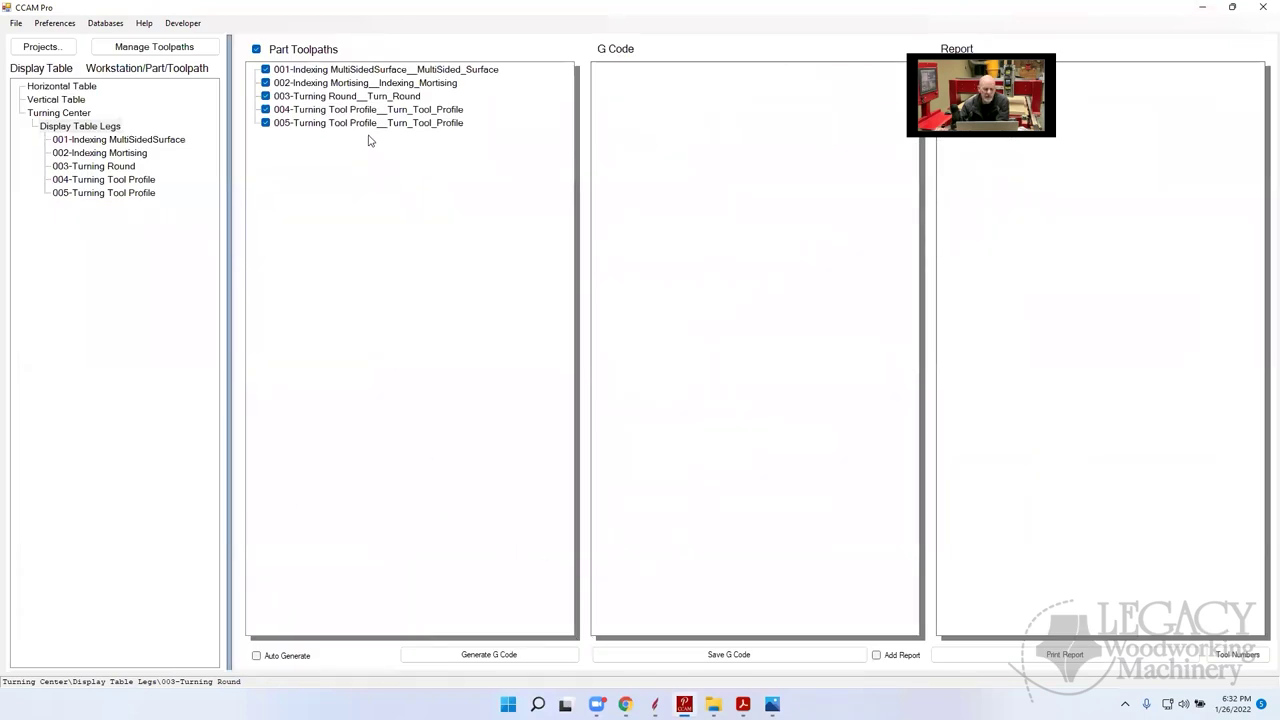
Leave only the 003-Turning Round toolpath checked for Display Table Legs and generate its G-code
click(256, 50)
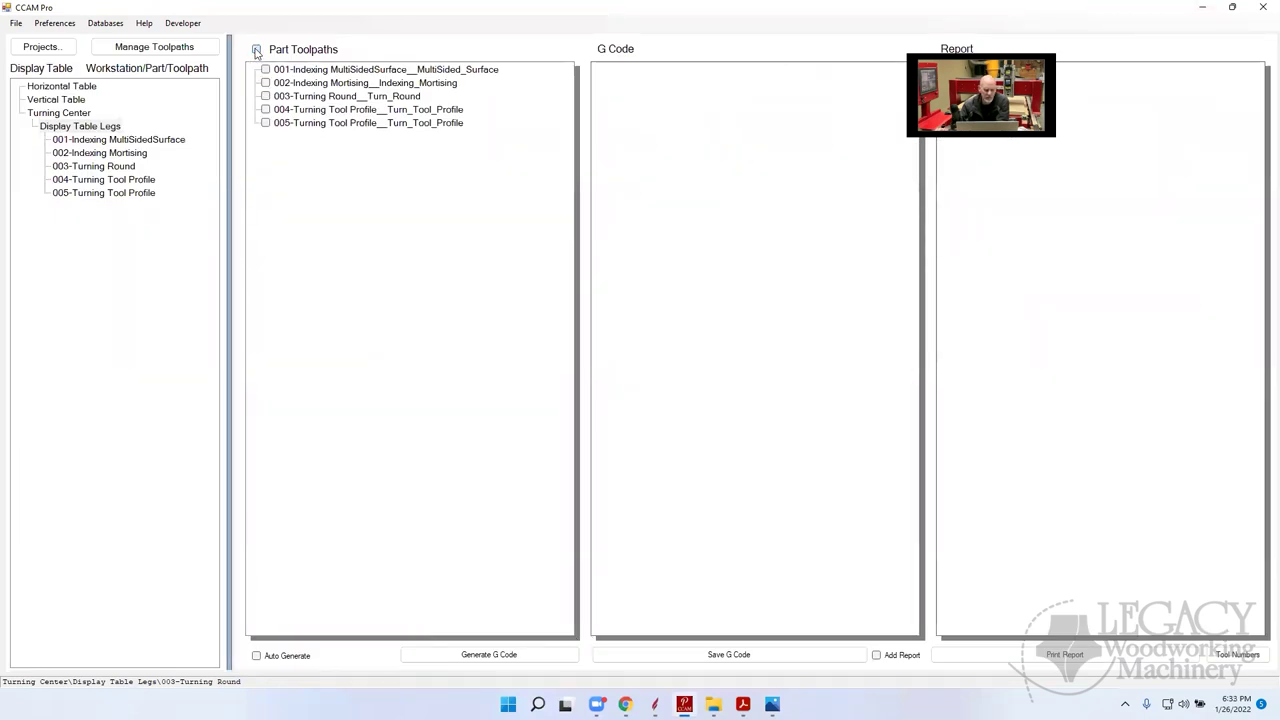
click(265, 96)
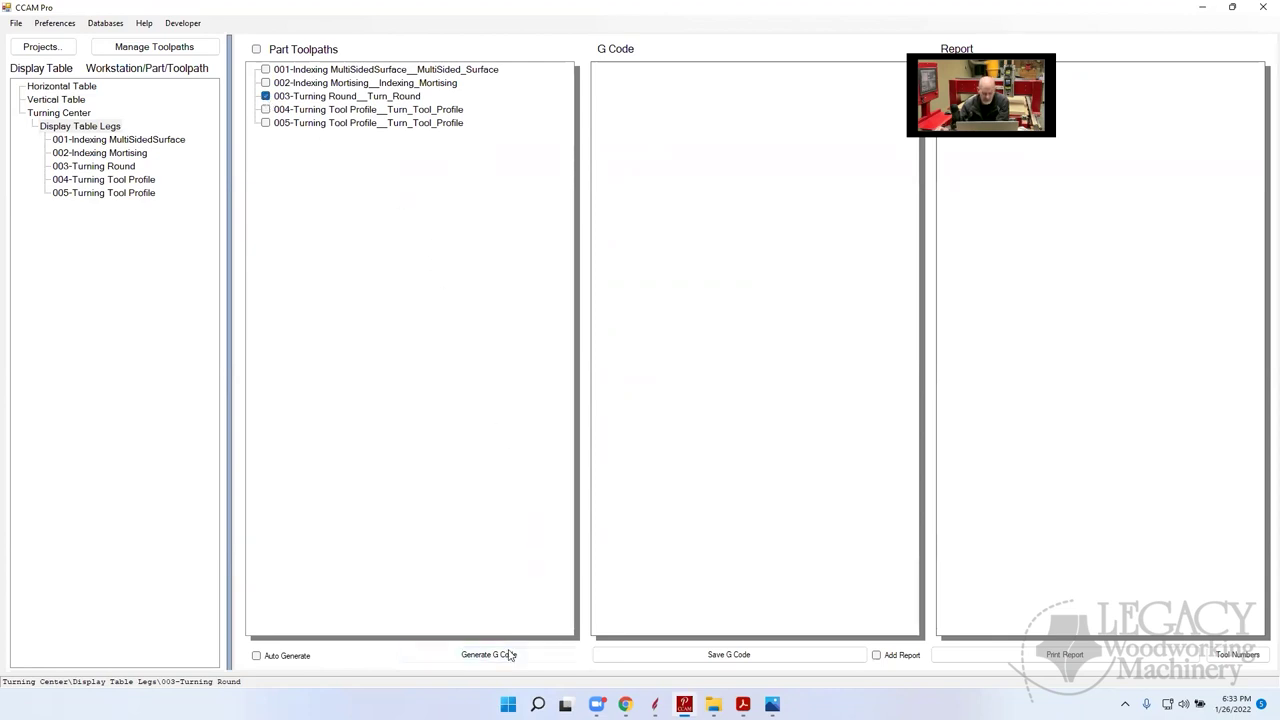
click(509, 655)
Examine the Turning Round G-code down to the Set The Bed line and highlight its turns value
scroll(708, 390, down, 2)
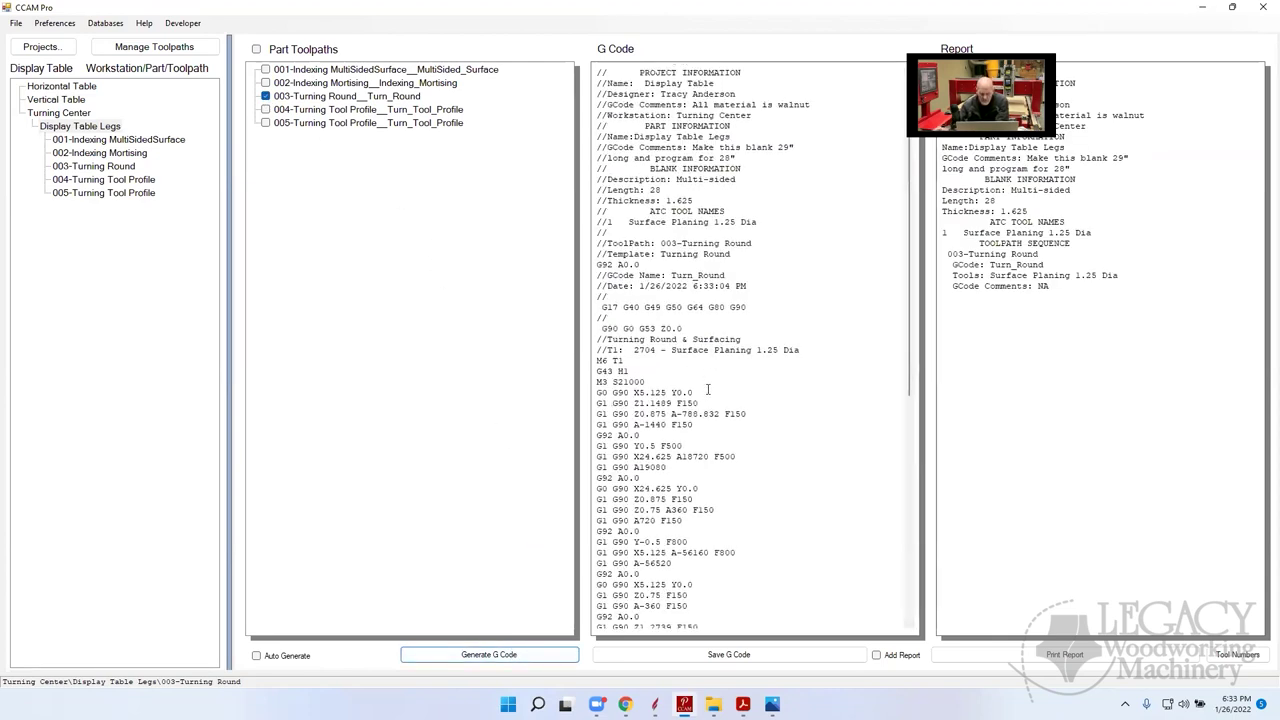
scroll(709, 394, down, 4)
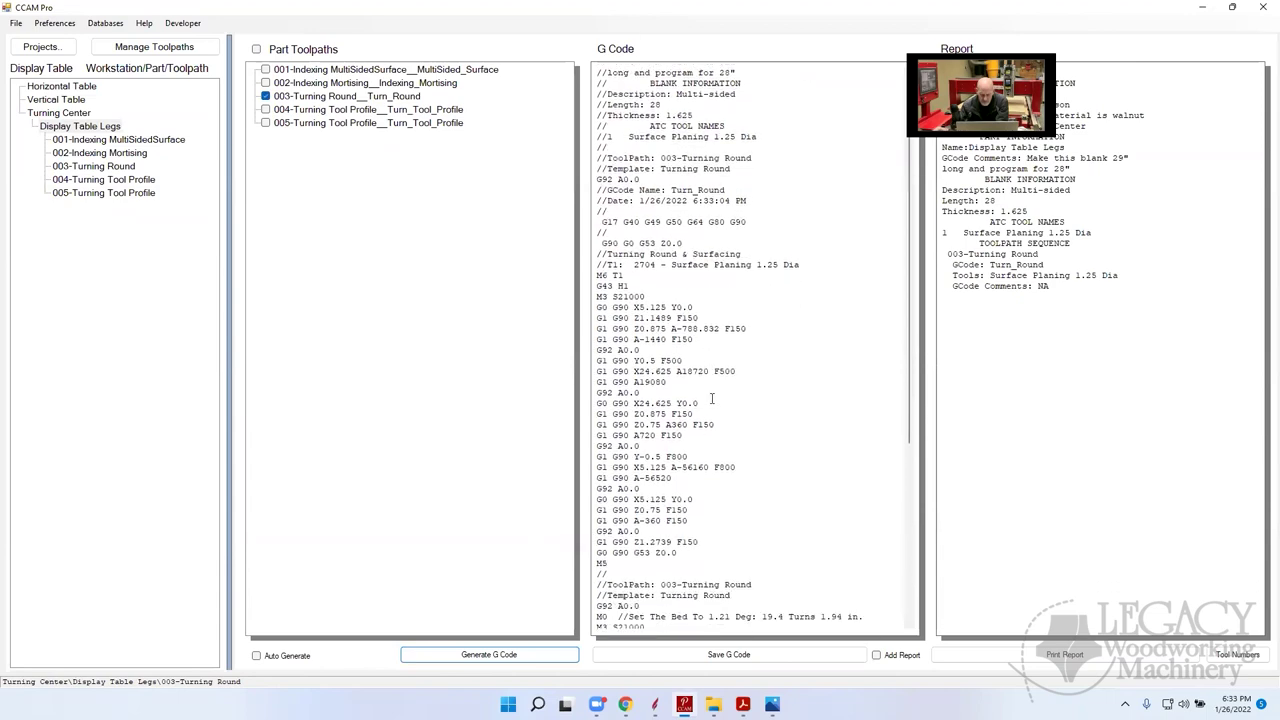
scroll(713, 401, down, 1)
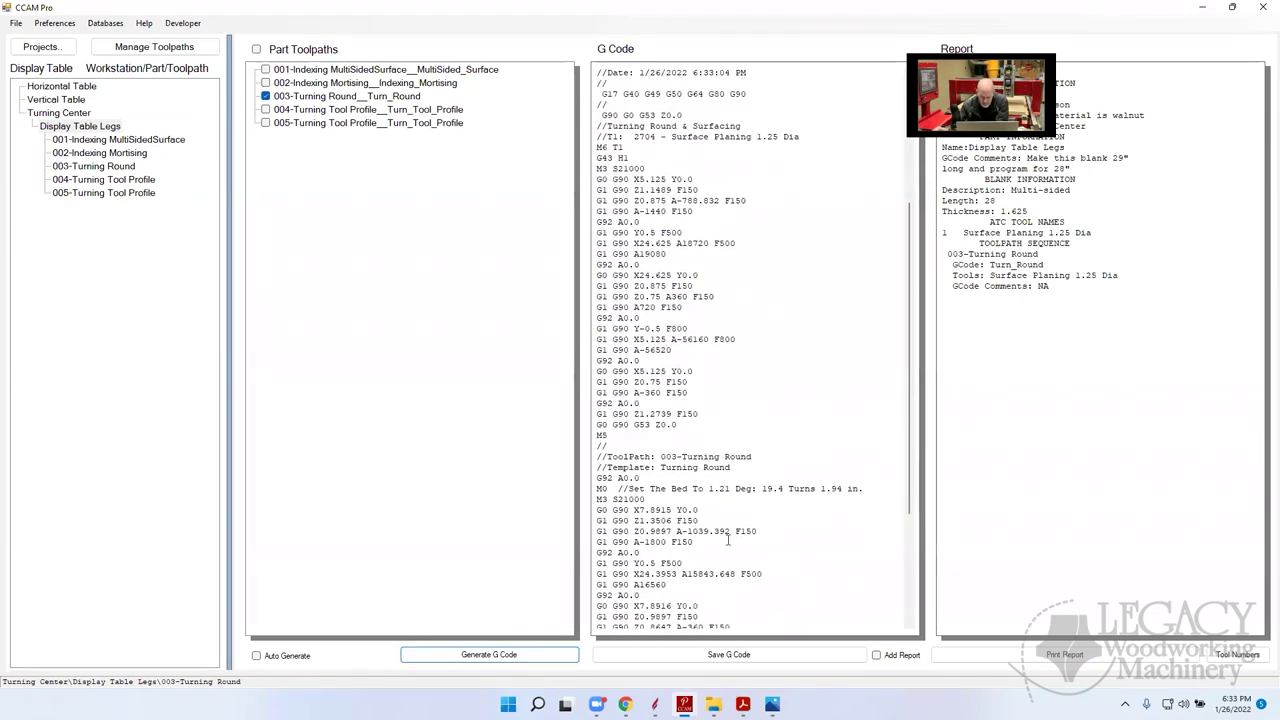
scroll(729, 521, down, 1)
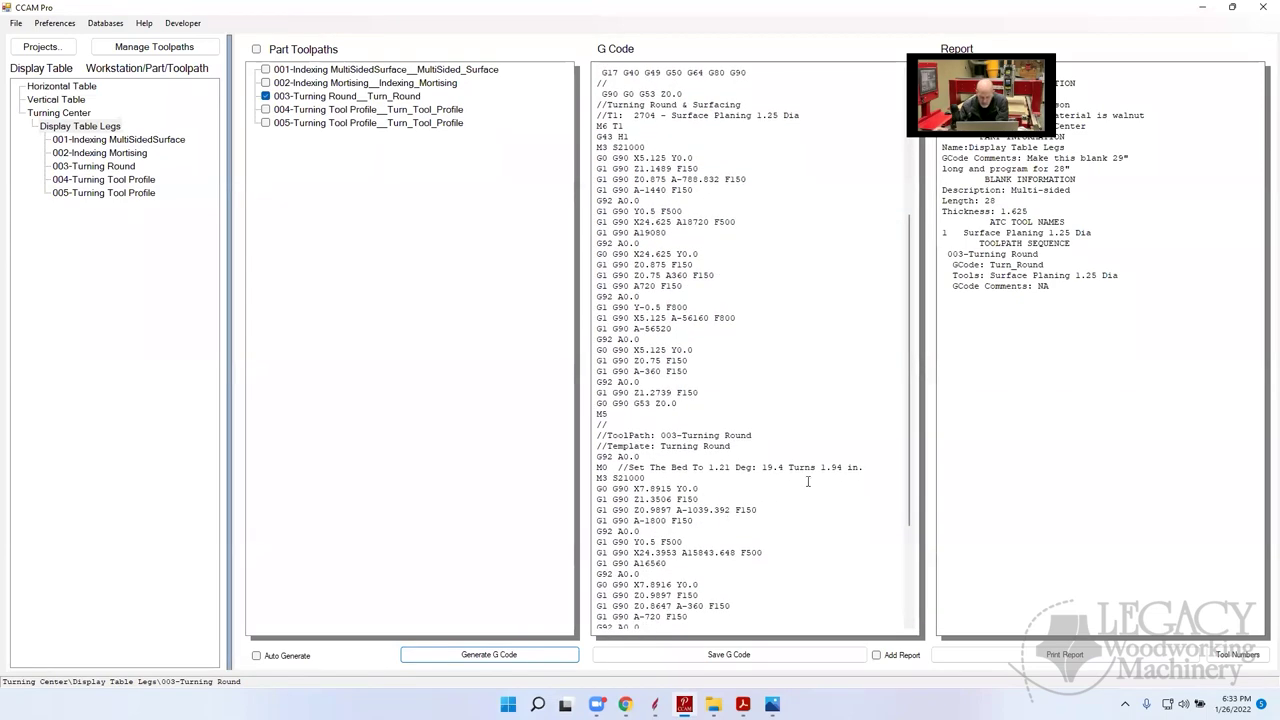
drag(880, 466, 620, 467)
click(737, 466)
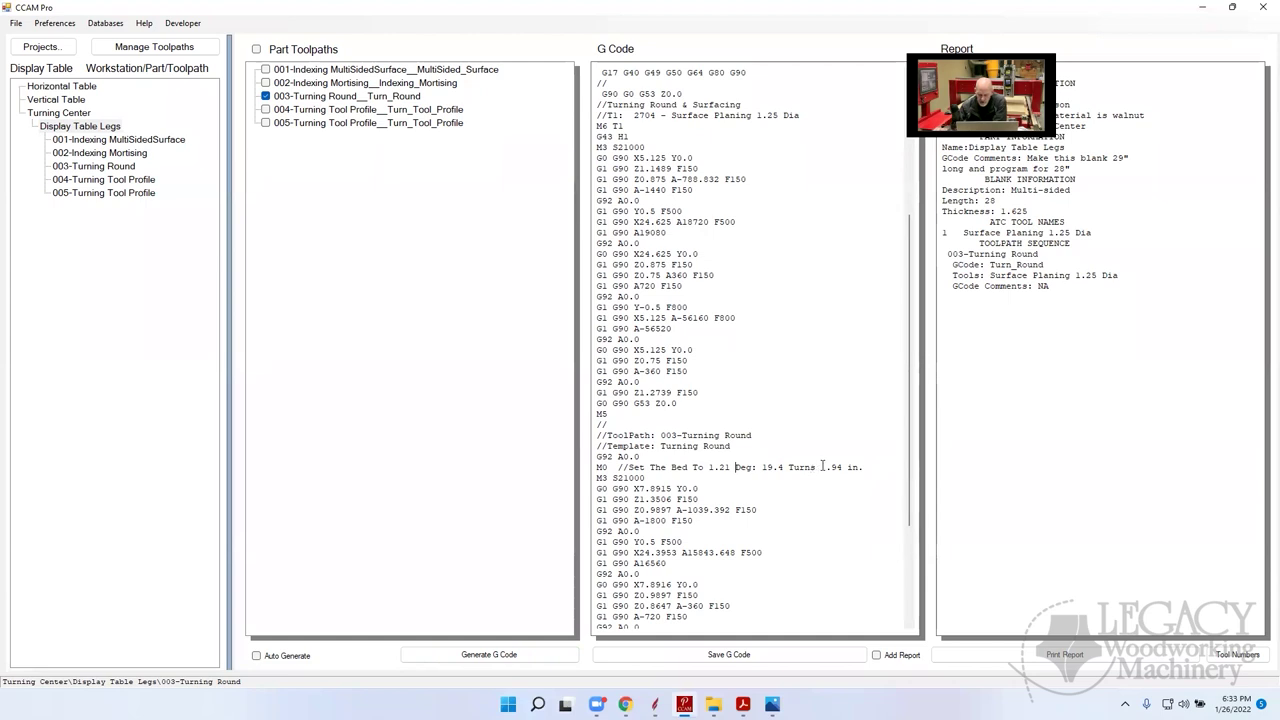
drag(822, 466, 762, 467)
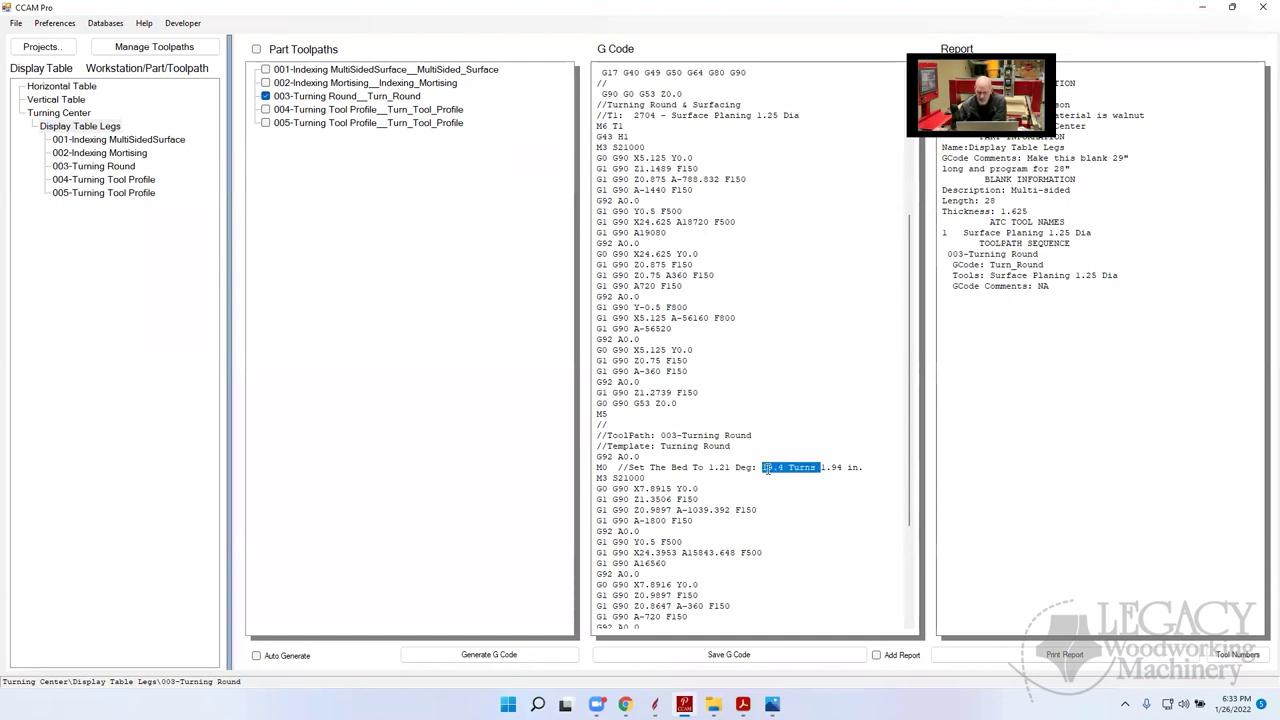
click(868, 466)
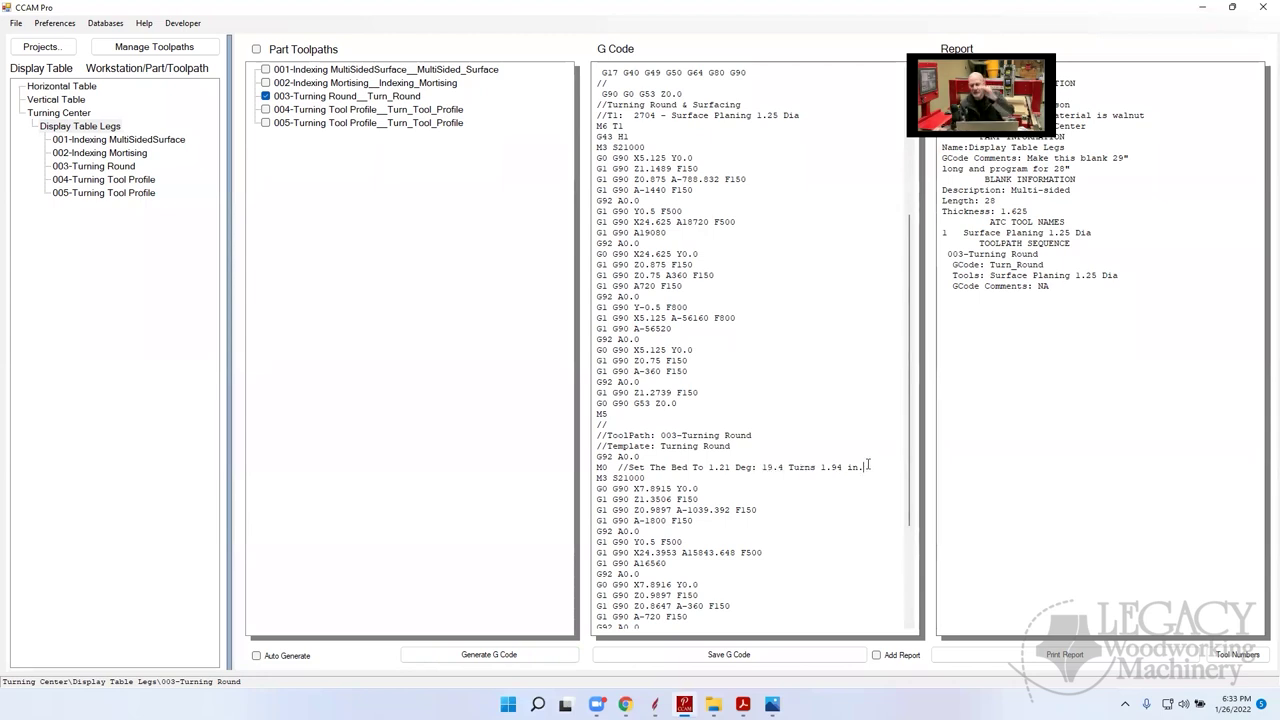
drag(868, 466, 762, 467)
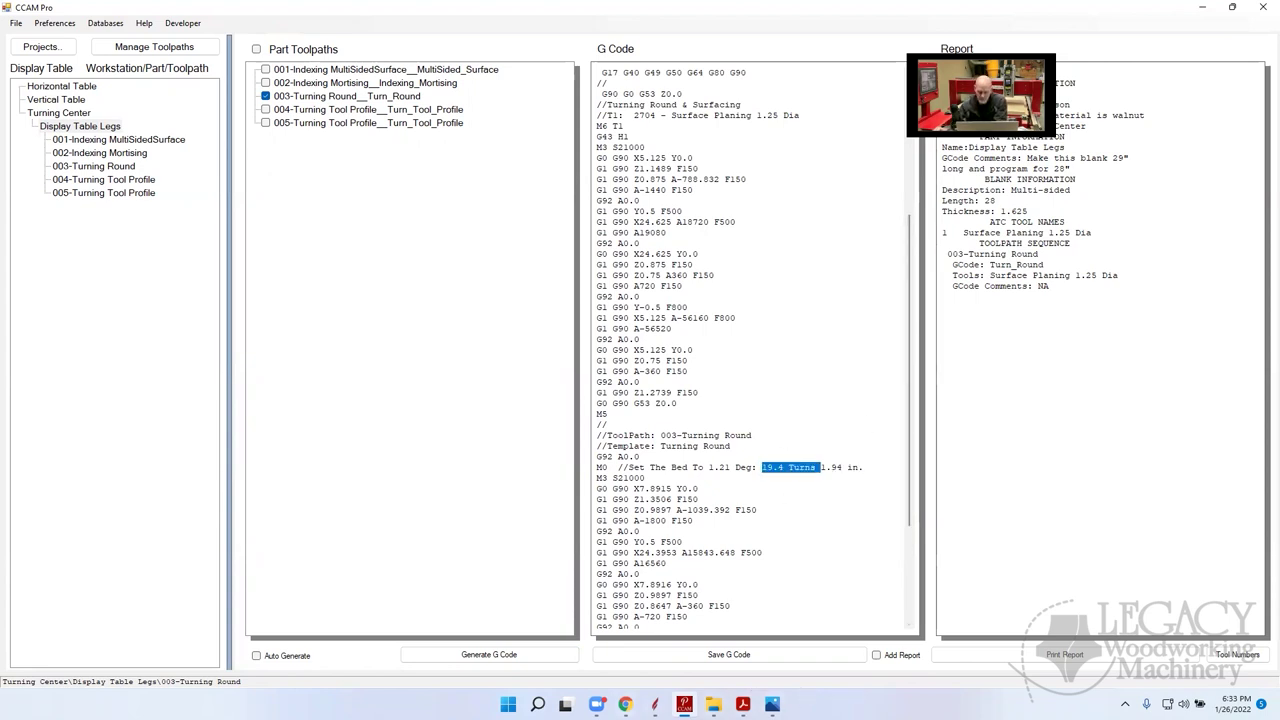
Switch to Photos to view the elevation handwheel in Elevation 1.jpg, and recheck the bed turns in CCAM Pro's G-code
click(772, 704)
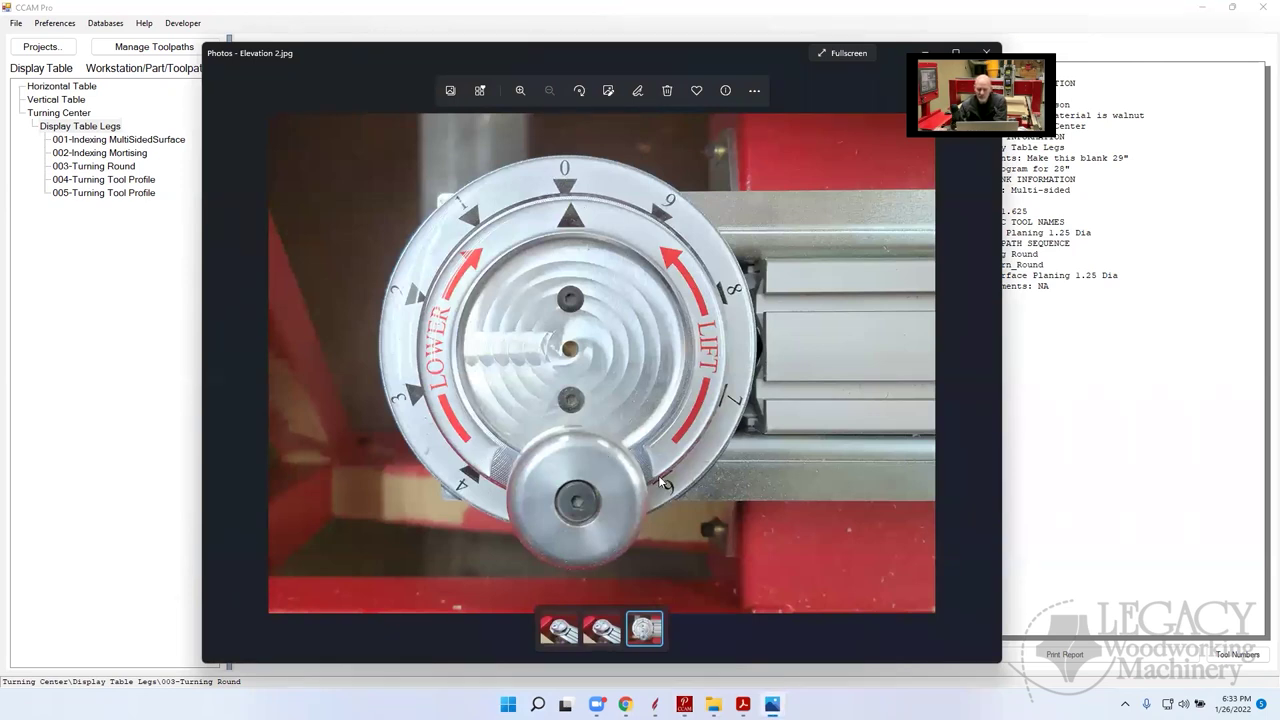
click(218, 364)
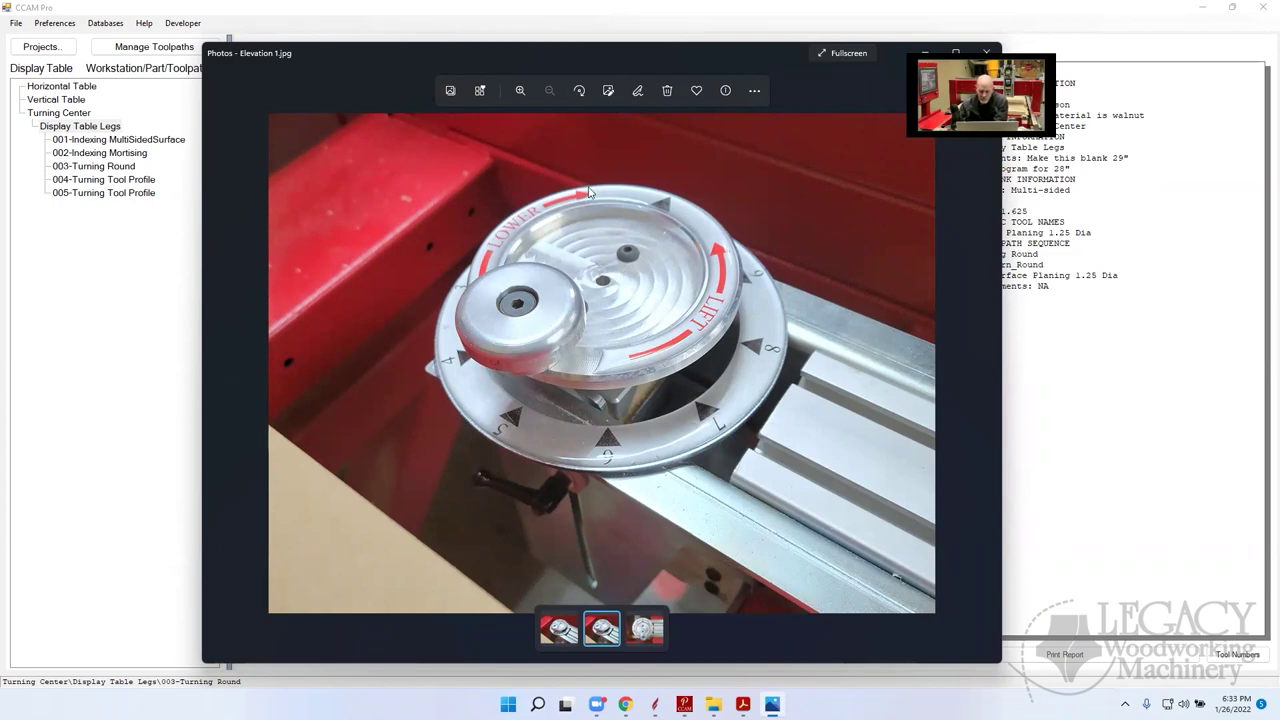
click(1128, 350)
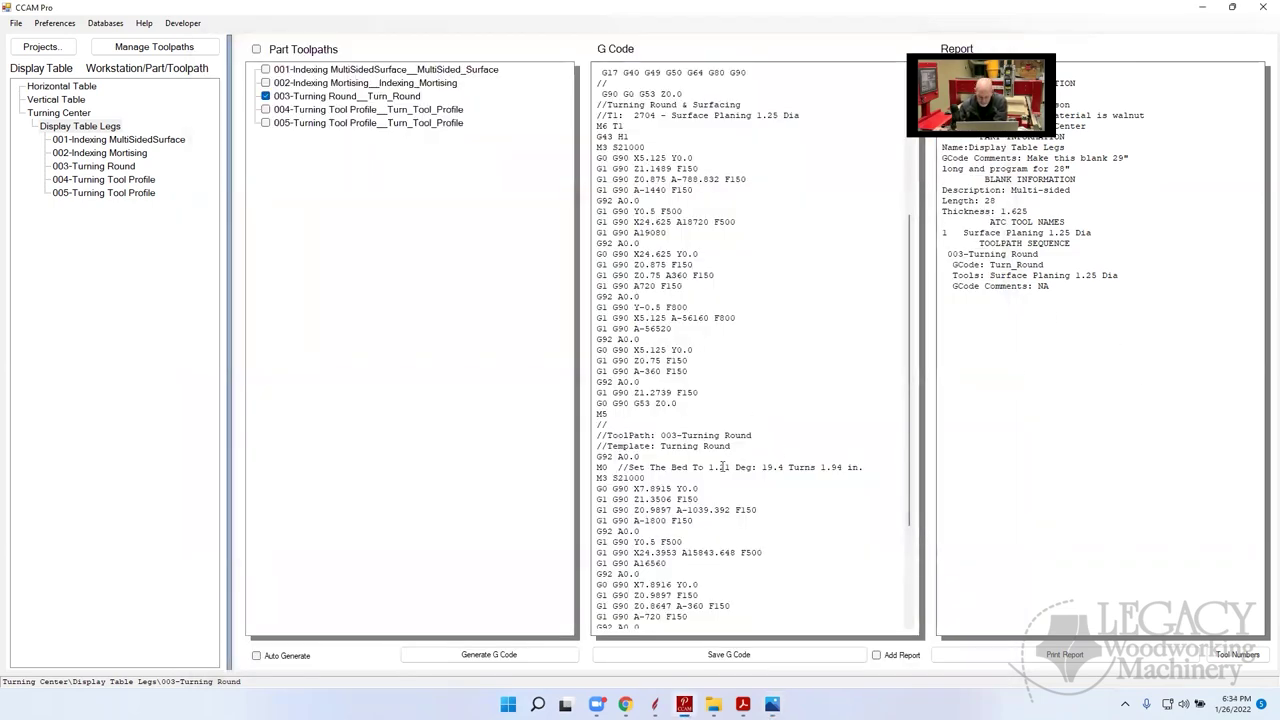
drag(760, 467, 822, 467)
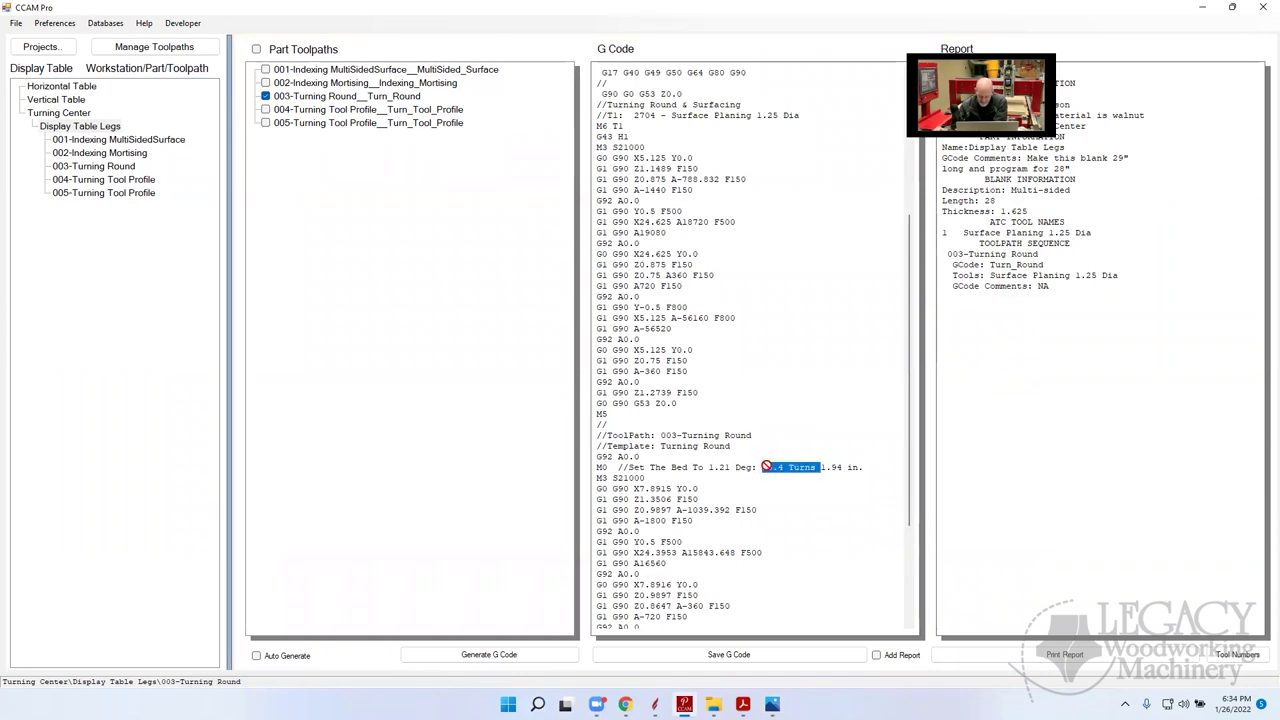
scroll(750, 500, up, 8)
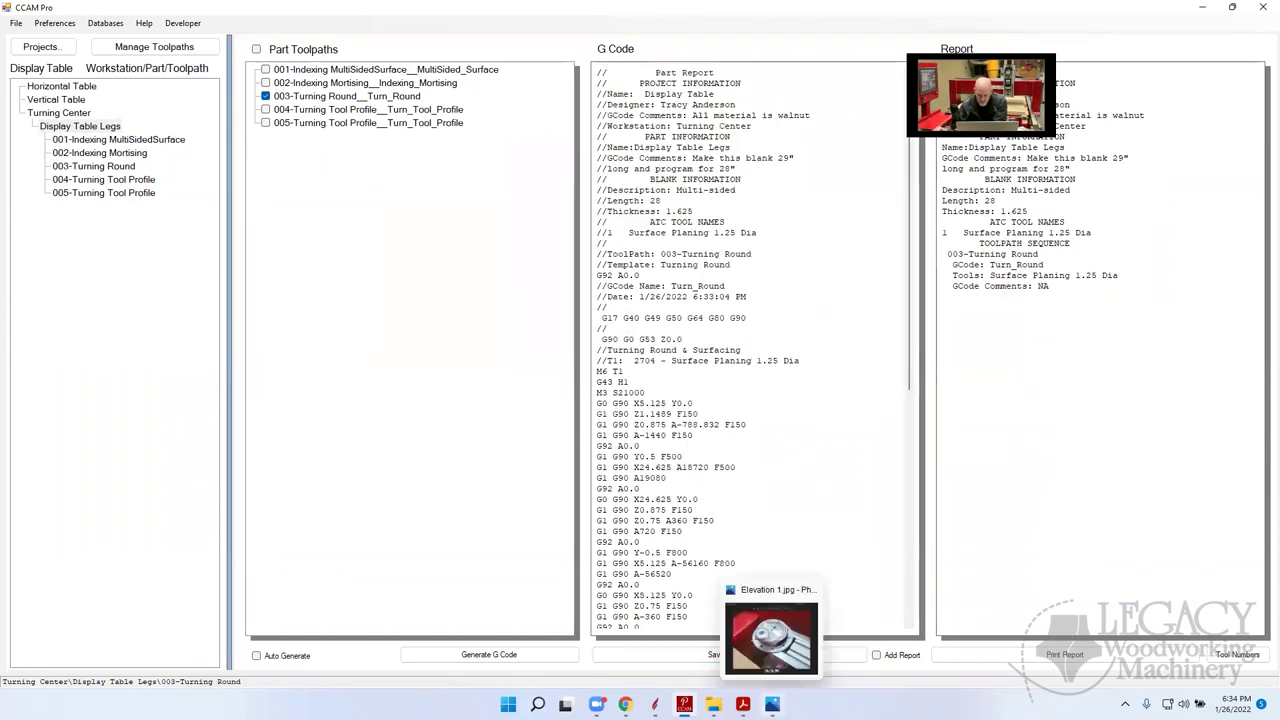
Switch to Photos to study the handwheel markings in Elevation 1.jpg and Elevation 2.jpg, and return to CCAM Pro
click(772, 704)
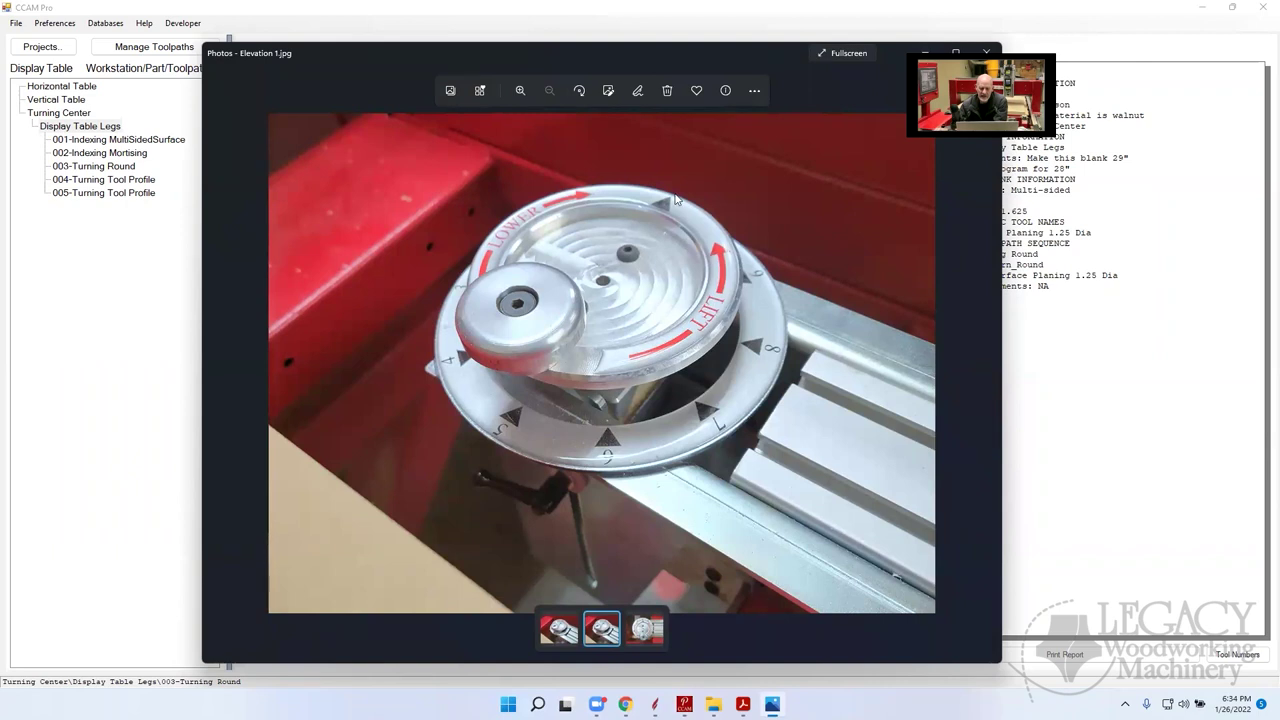
click(986, 364)
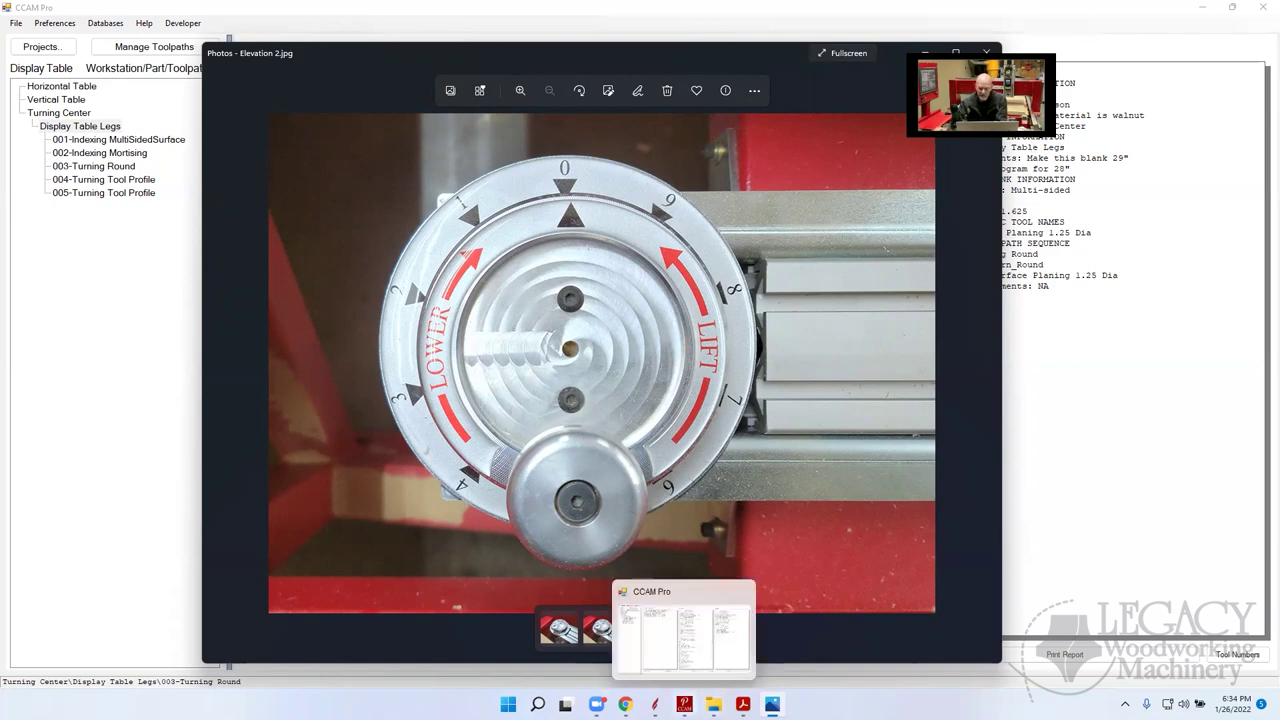
click(700, 625)
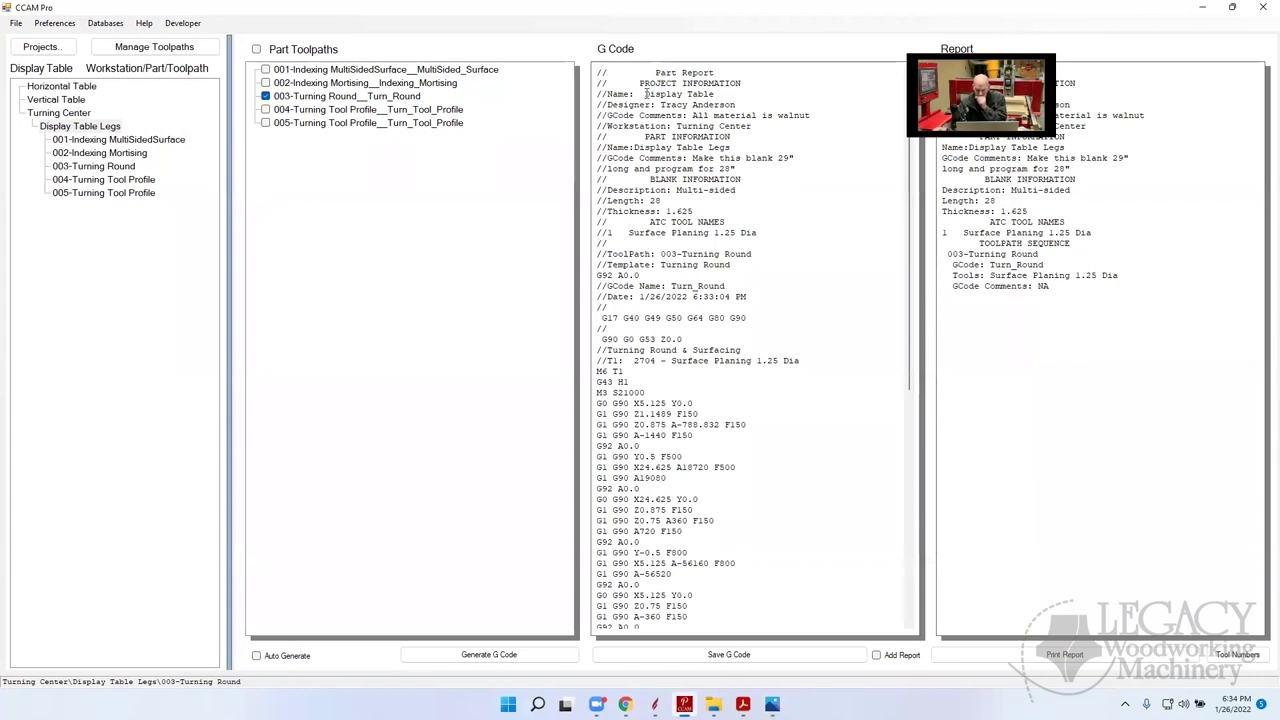
Check the Bed Adjust options for Maverick_4X8_ATC_Gen_III_1_IN in the Machine Database and close it without changes
click(105, 23)
click(137, 40)
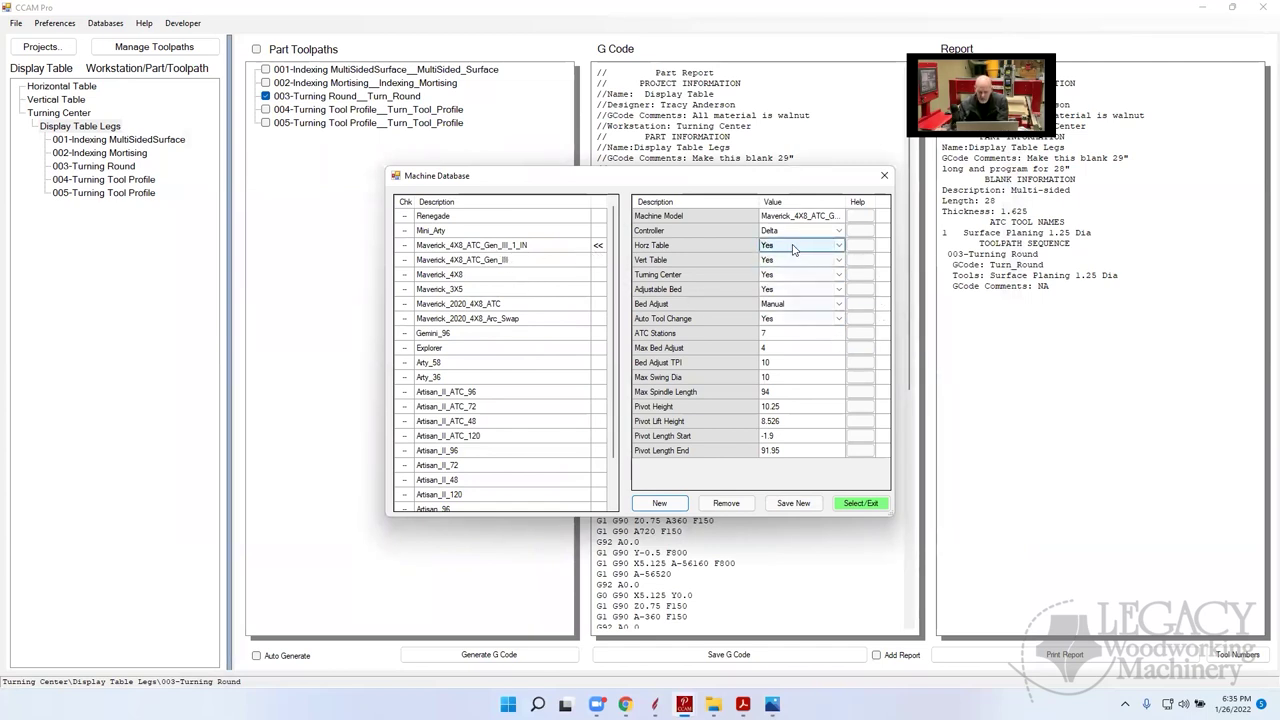
click(841, 304)
click(841, 306)
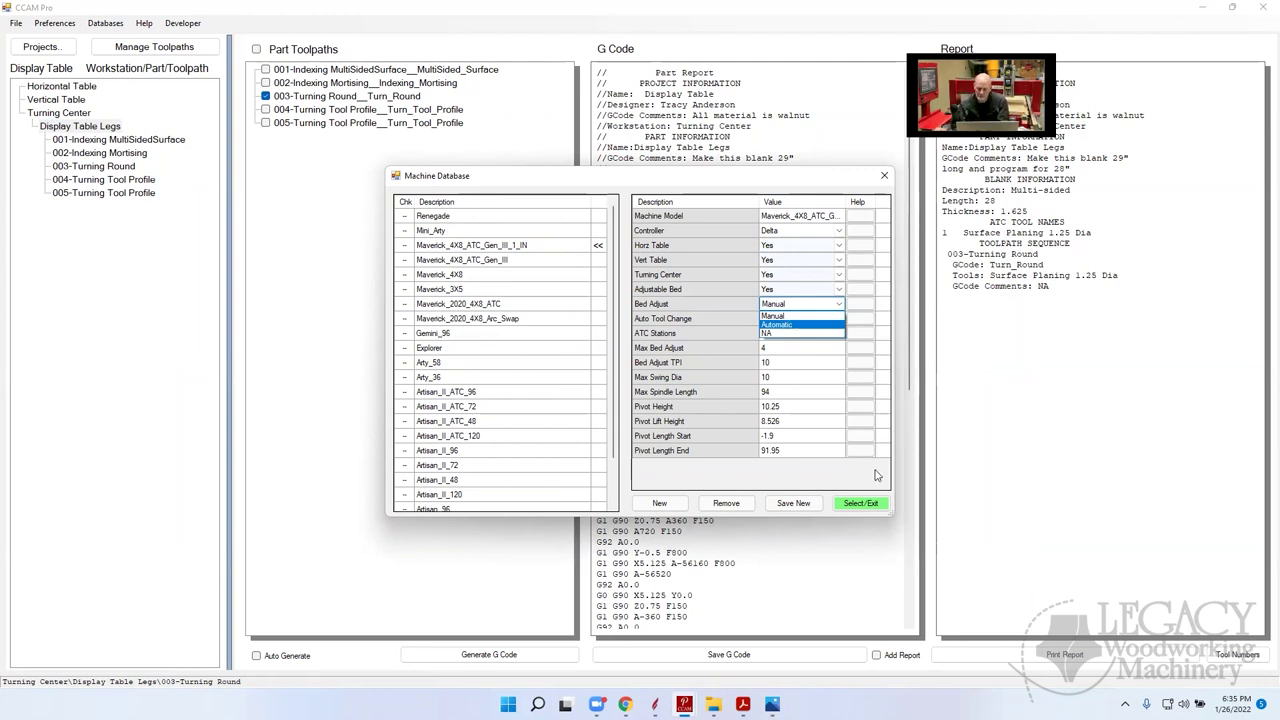
click(883, 178)
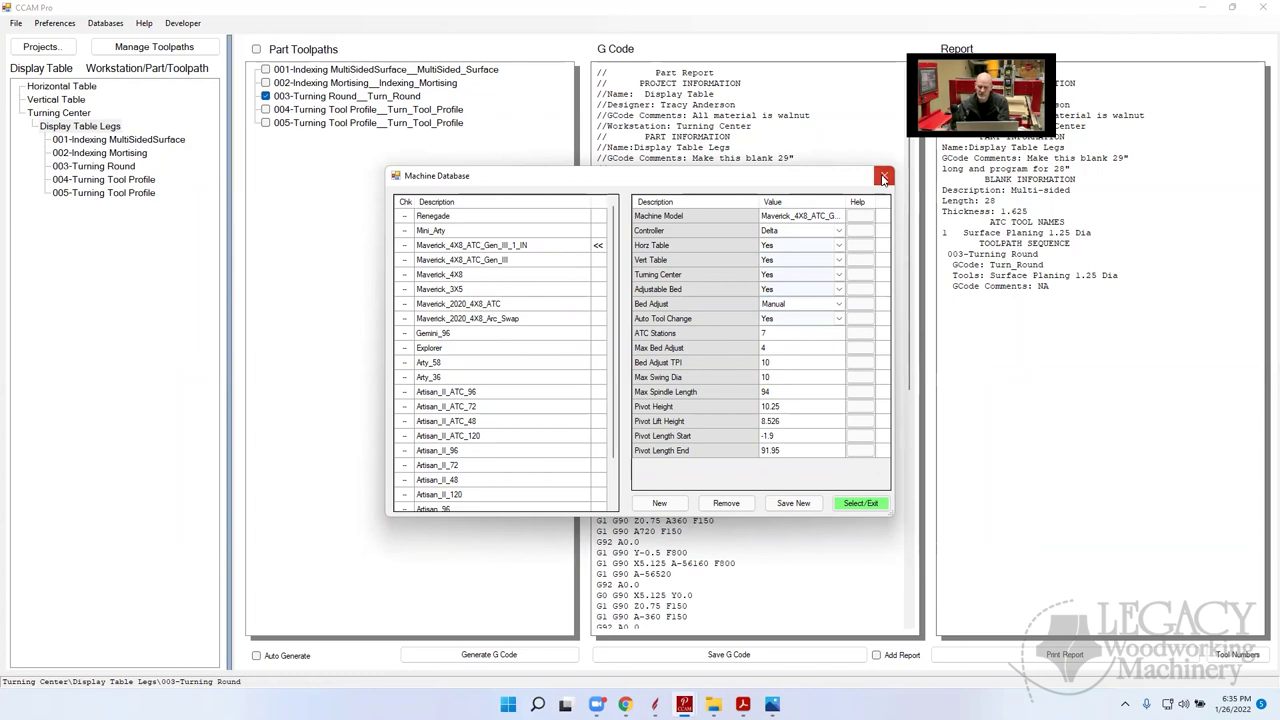
click(883, 177)
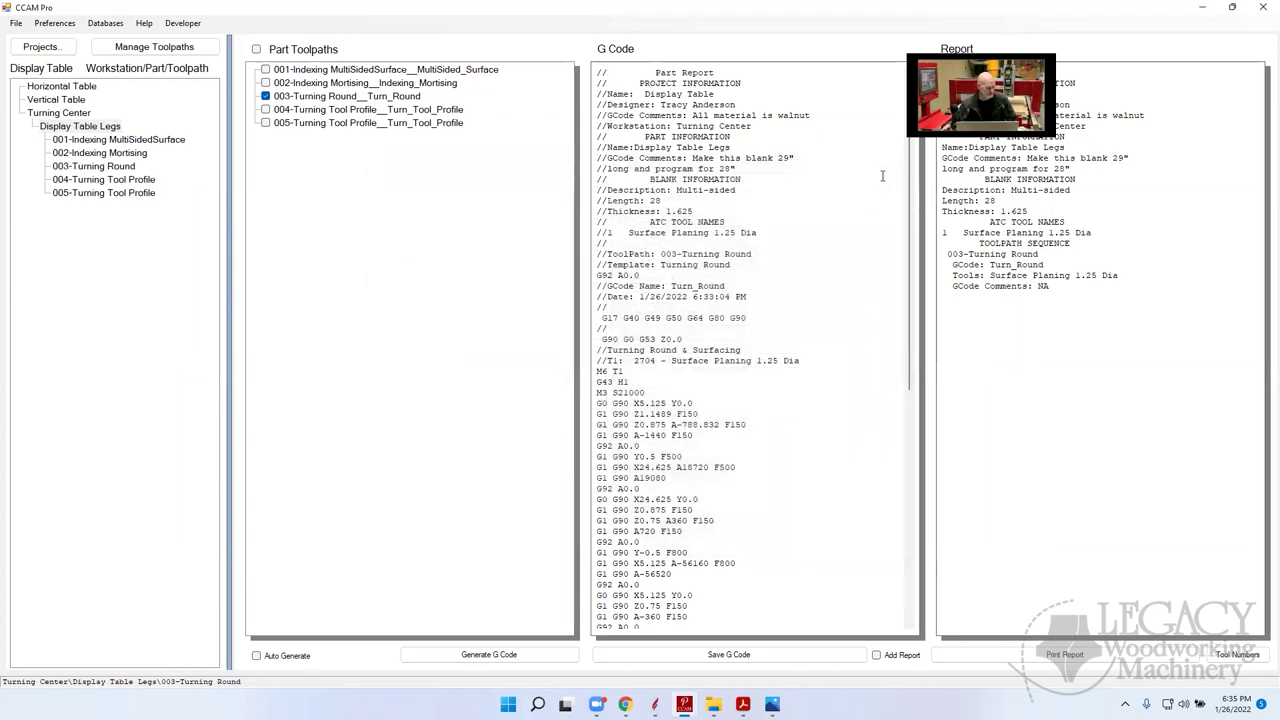
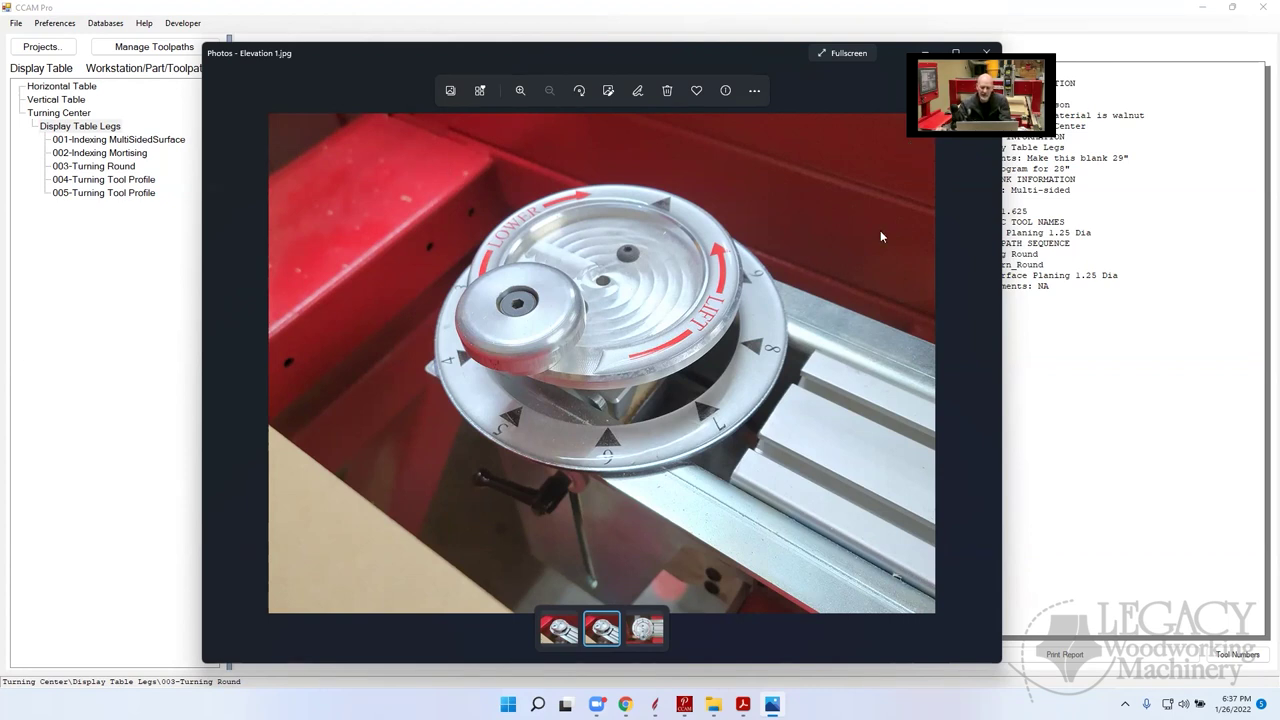
Return to CCAM Pro and review the max spindle length and pivot height and length settings in the Machine Database
click(1073, 374)
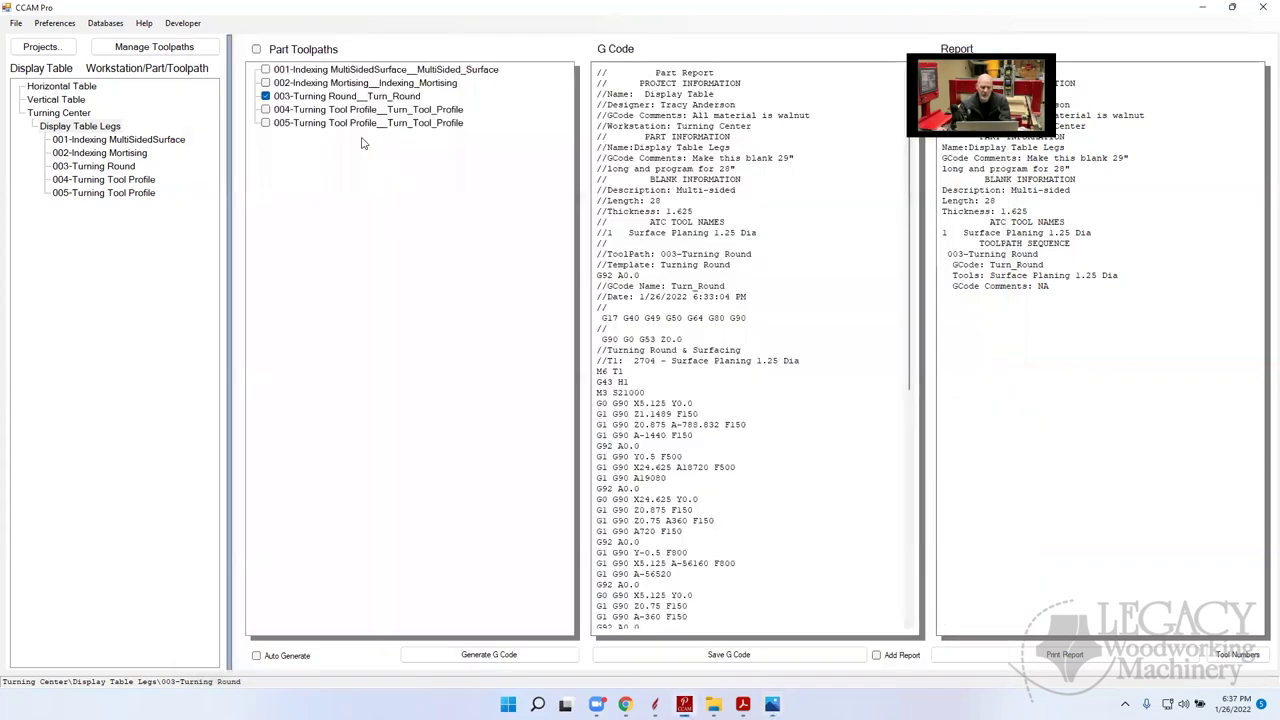
click(108, 24)
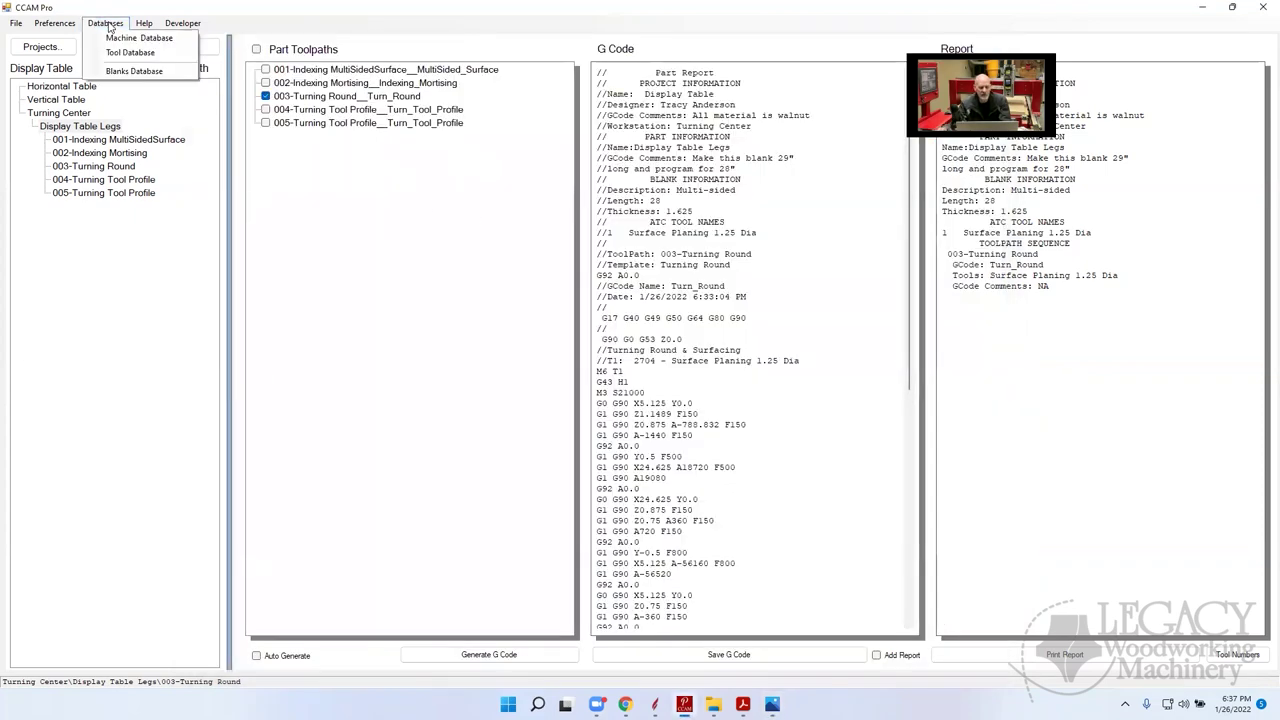
click(123, 39)
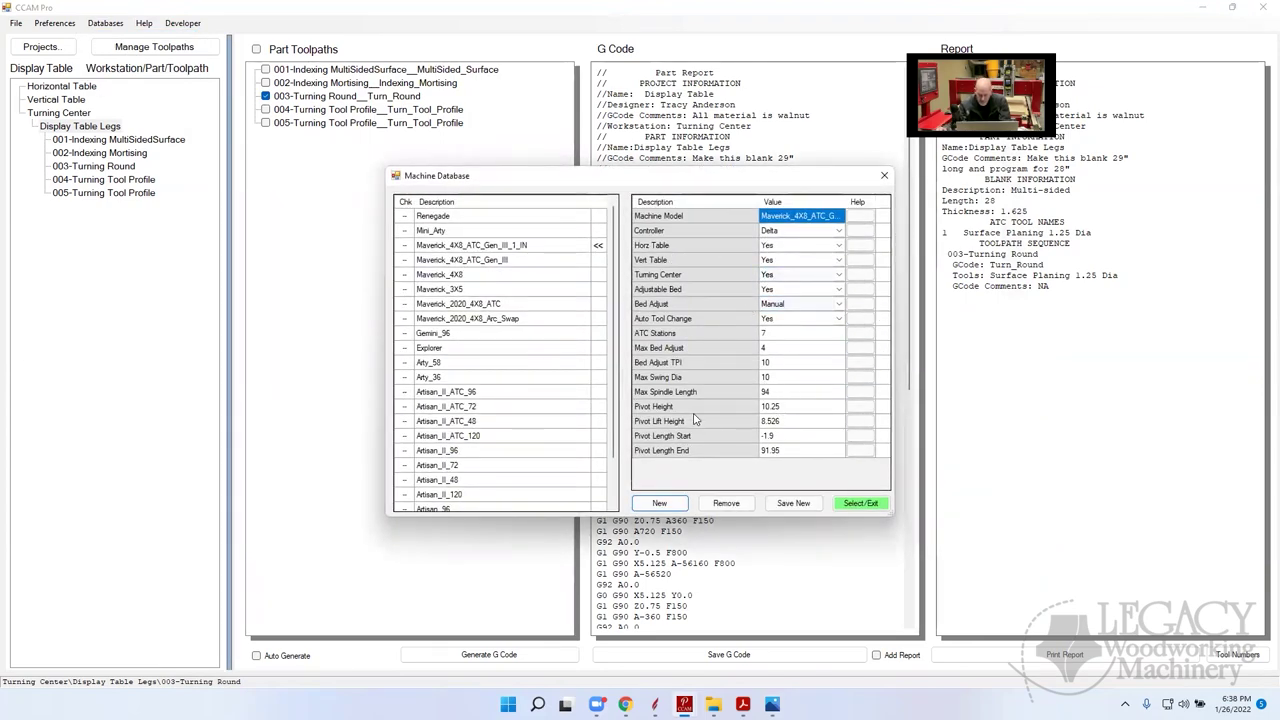
click(776, 410)
click(786, 422)
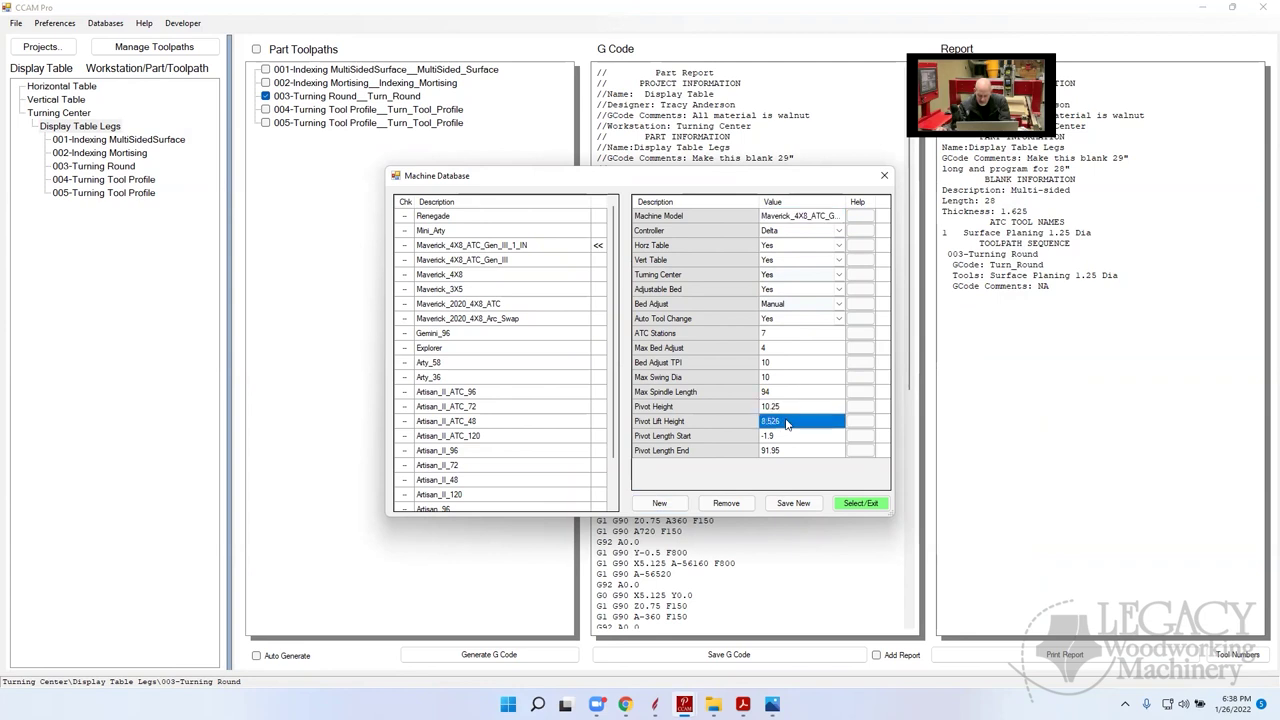
click(788, 437)
click(788, 451)
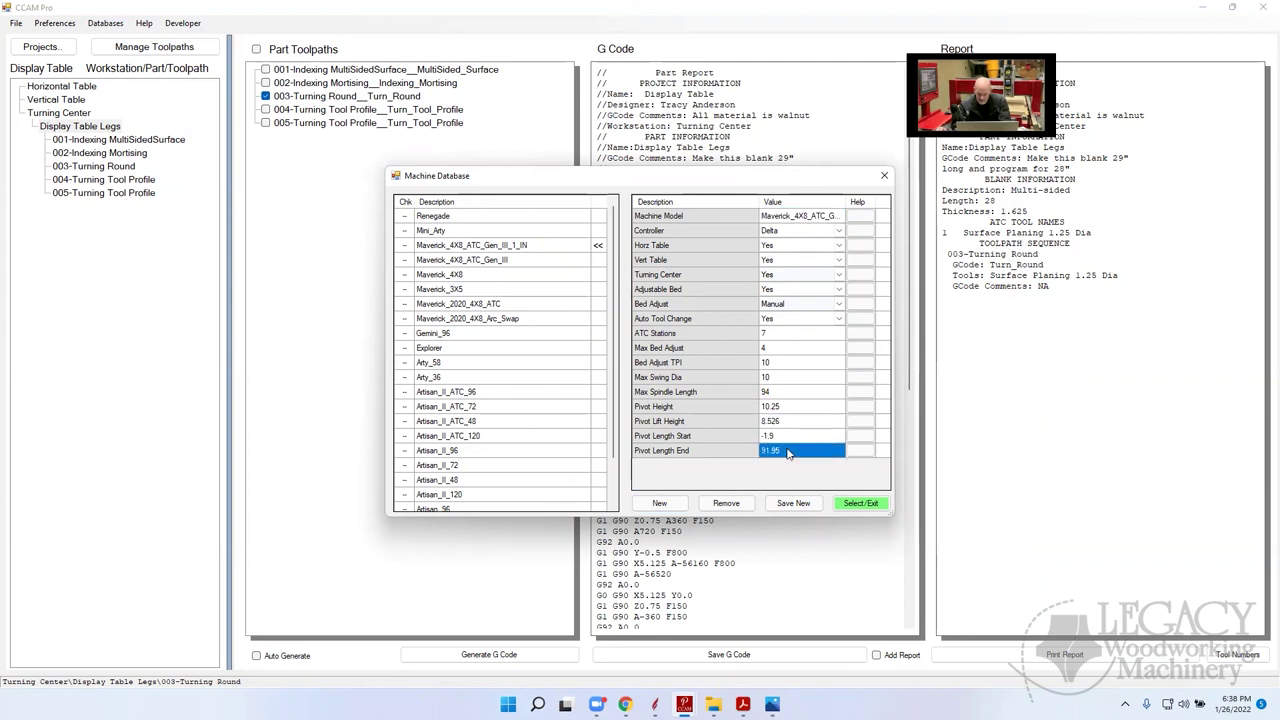
ctrl+click(784, 394)
click(784, 396)
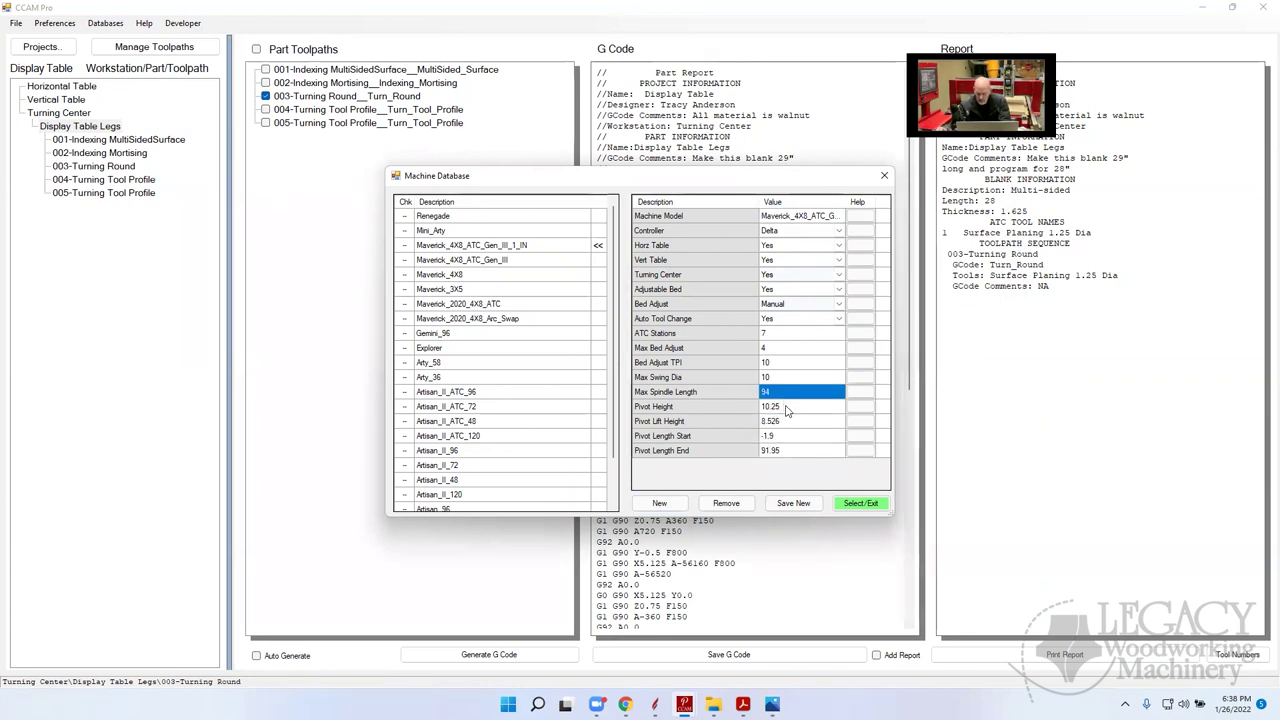
click(787, 408)
click(789, 422)
click(789, 436)
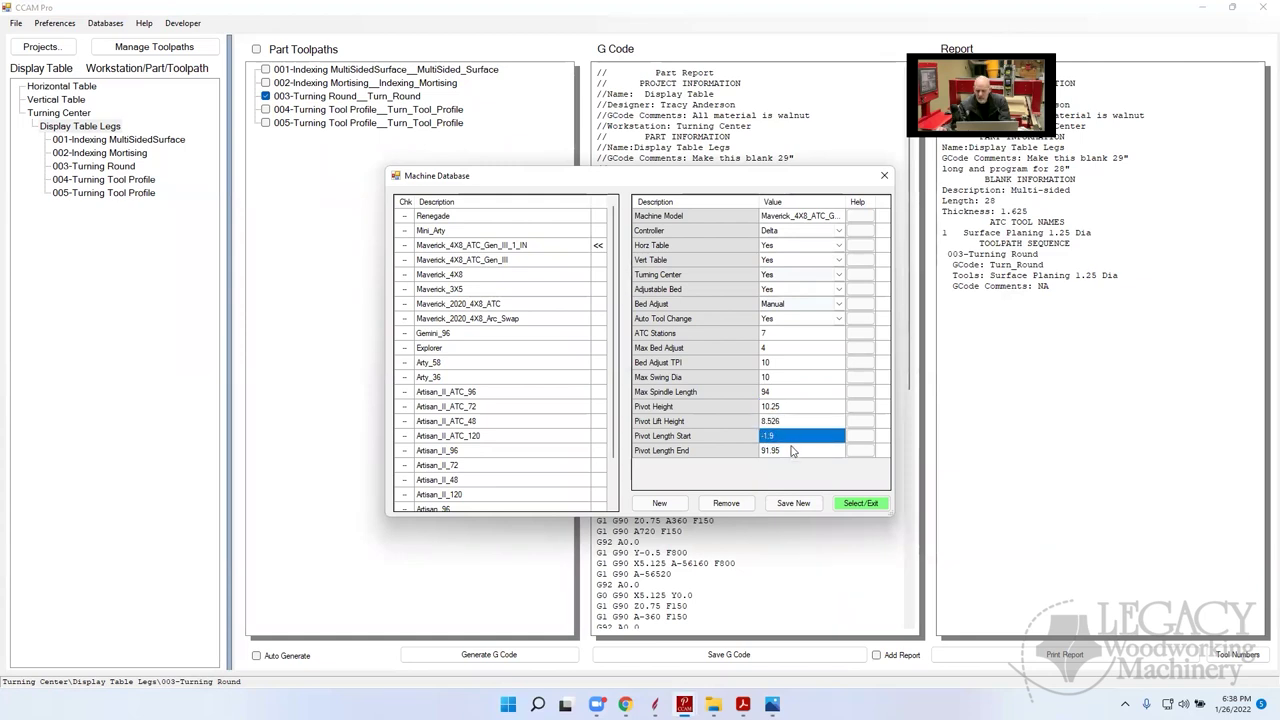
click(792, 451)
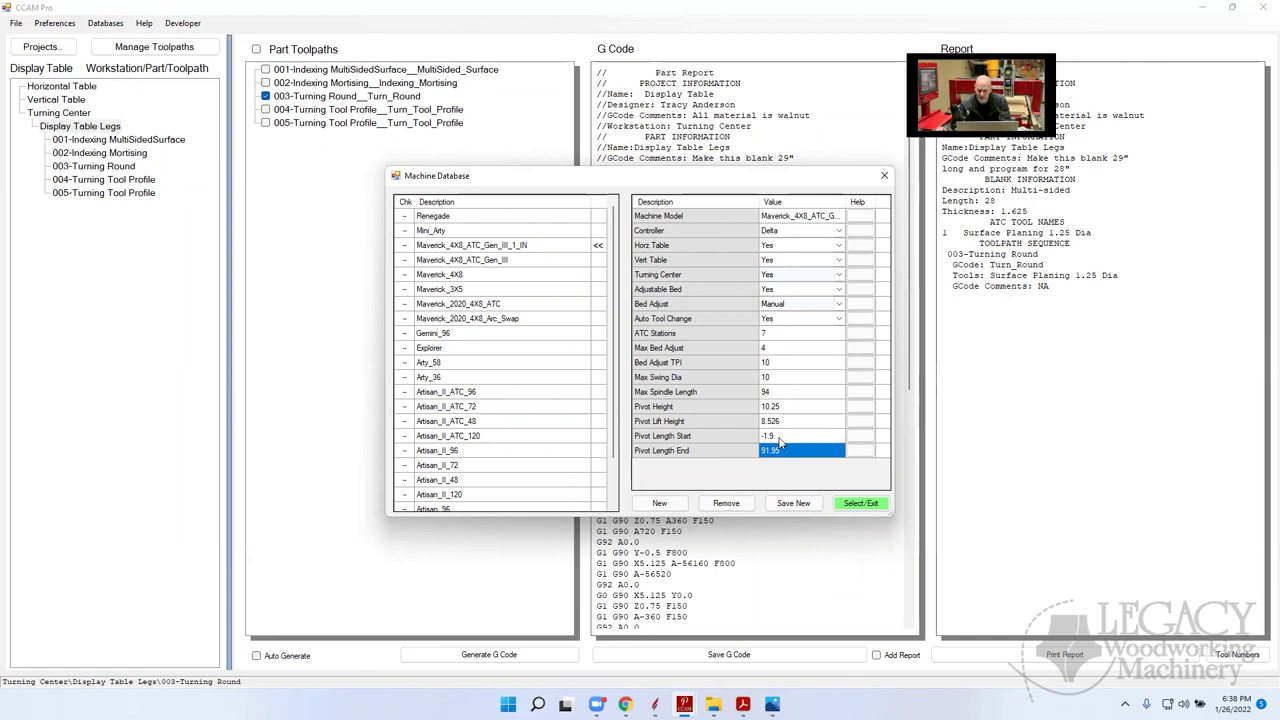
Inspect the Pivot Length Start value without editing it and close the Machine Database
click(779, 437)
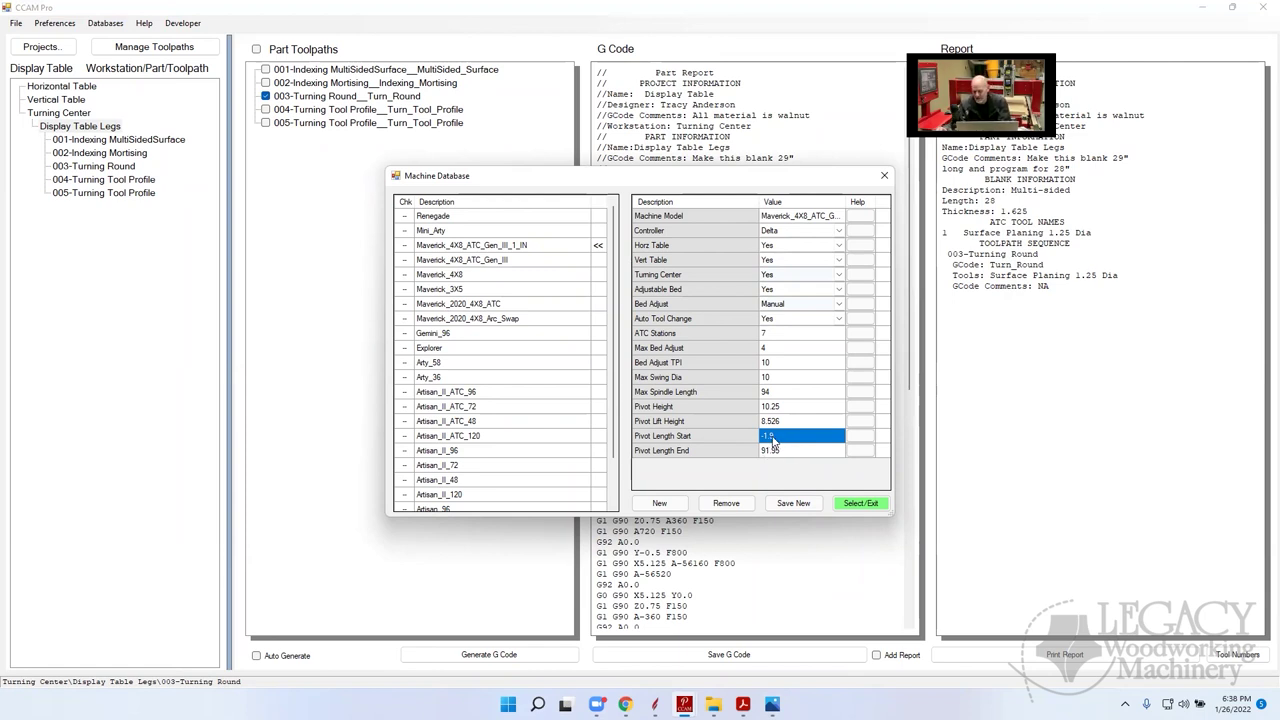
click(777, 437)
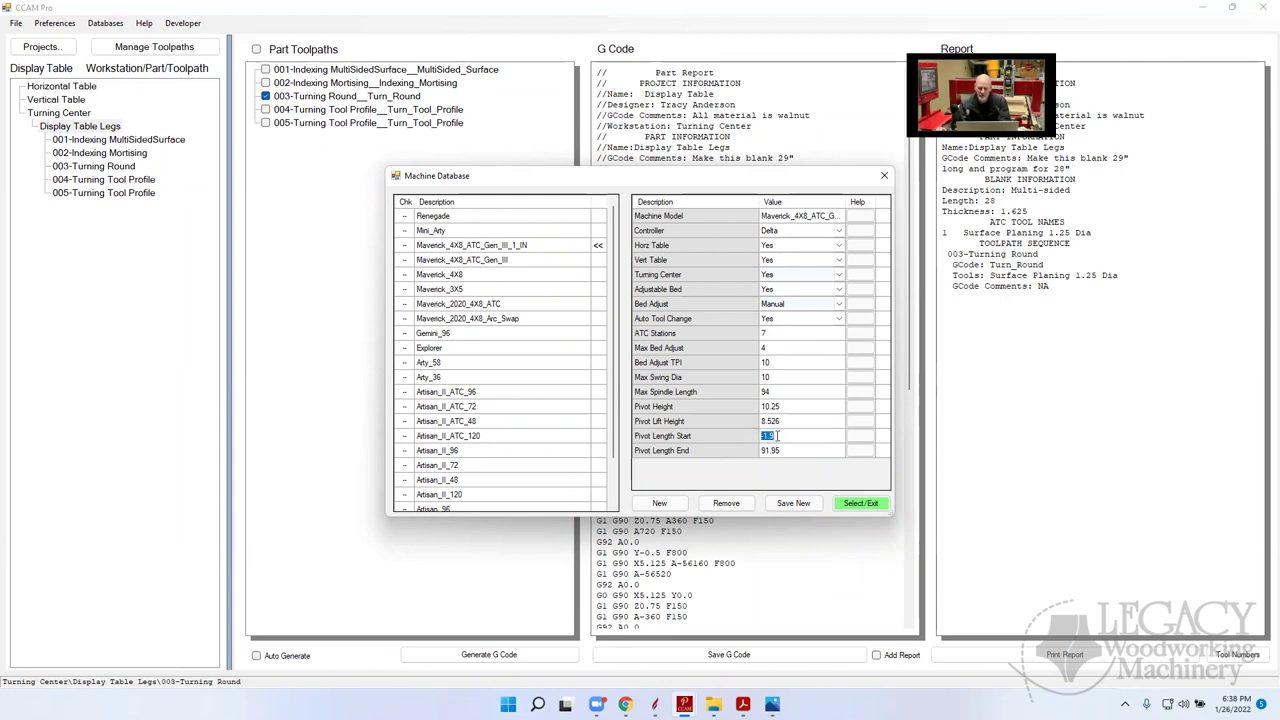
click(769, 437)
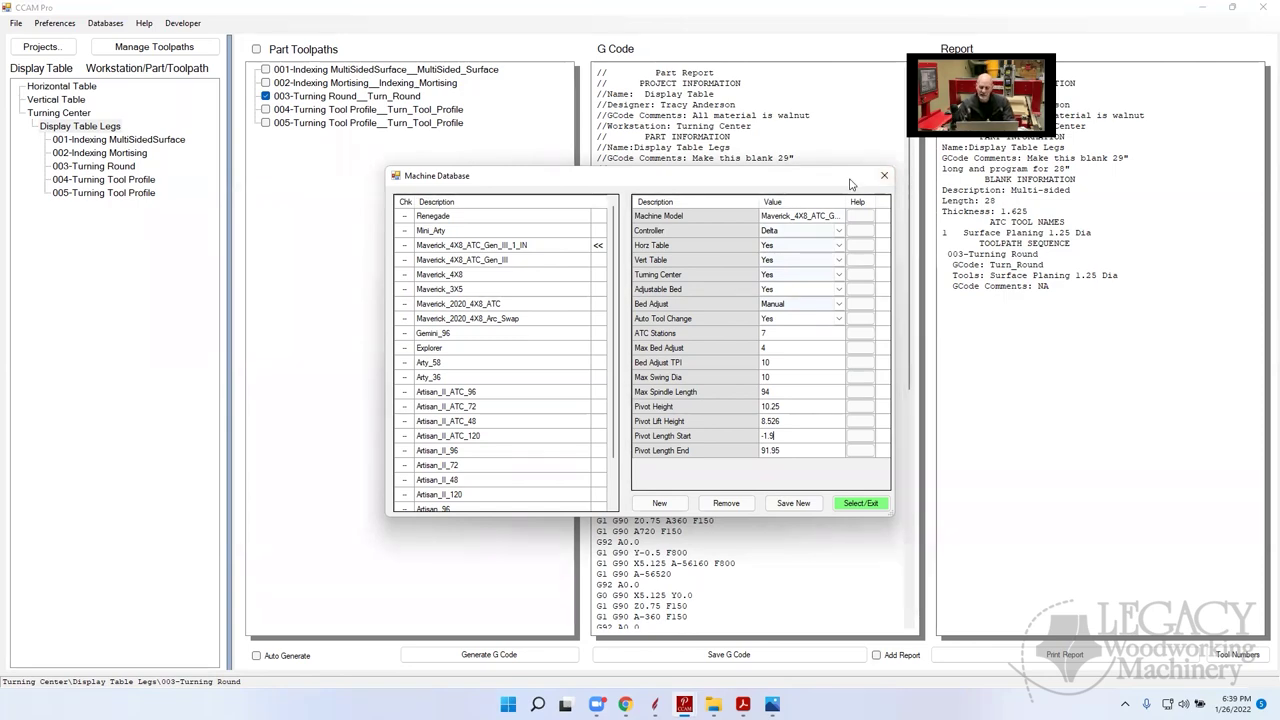
click(884, 176)
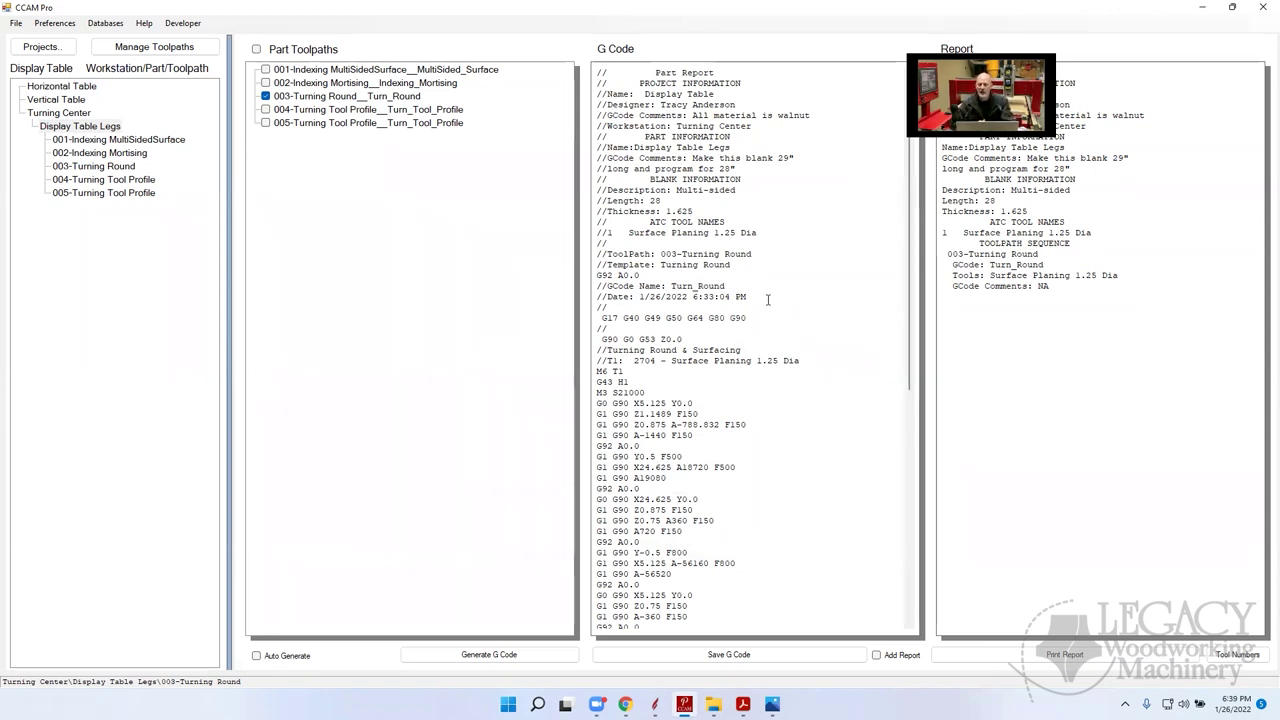
Switch to Chrome and open the Class Review page from the Legacy Woodworking Machinery site's training section
drag(684, 477, 690, 575)
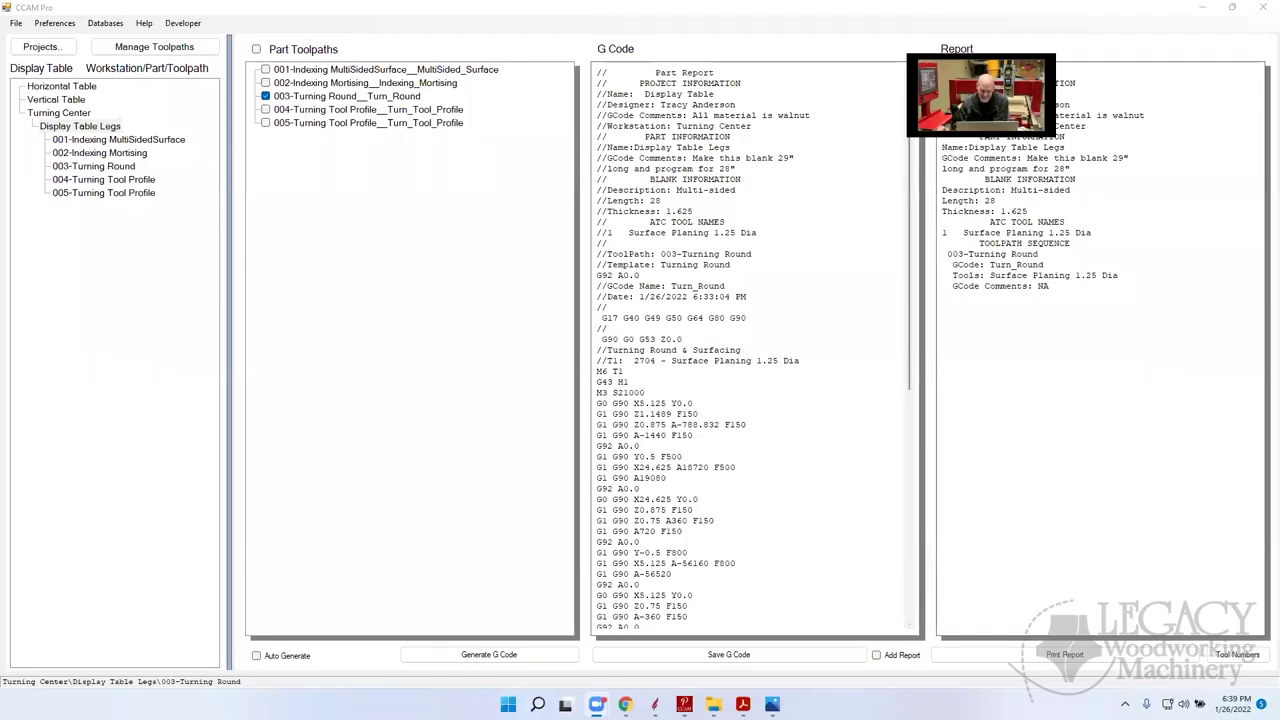
click(625, 704)
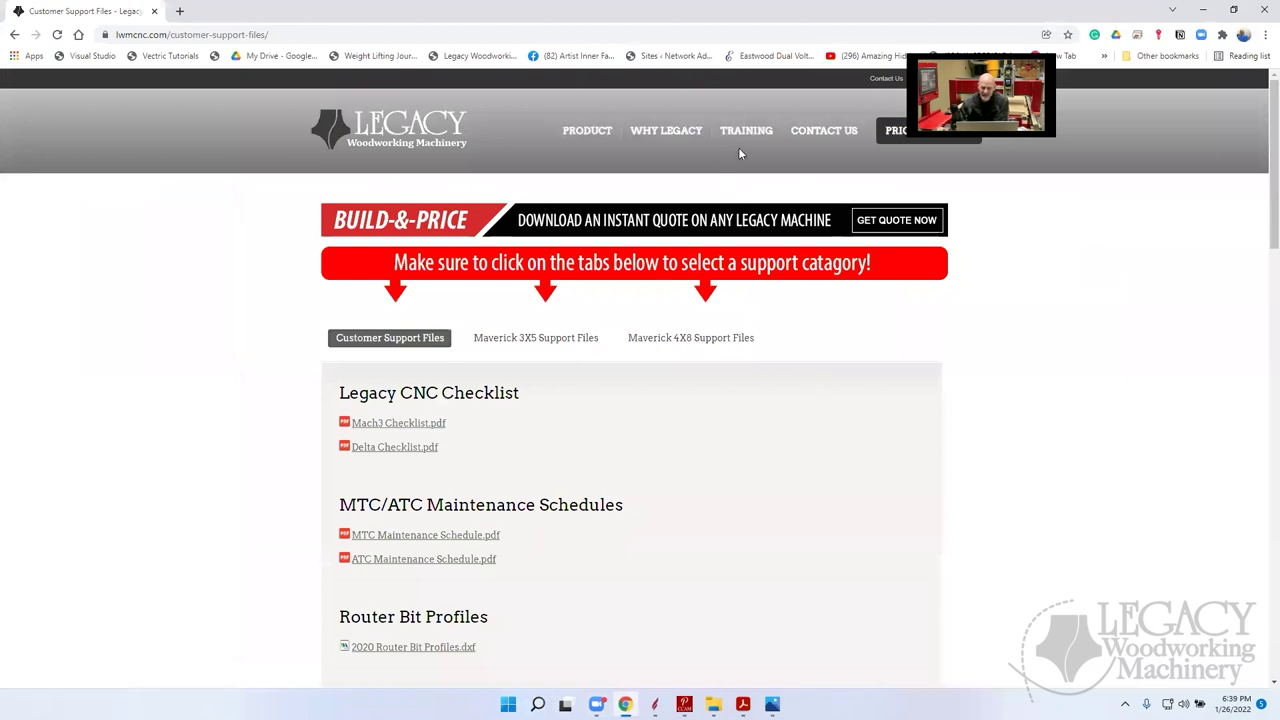
mouse_move(752, 138)
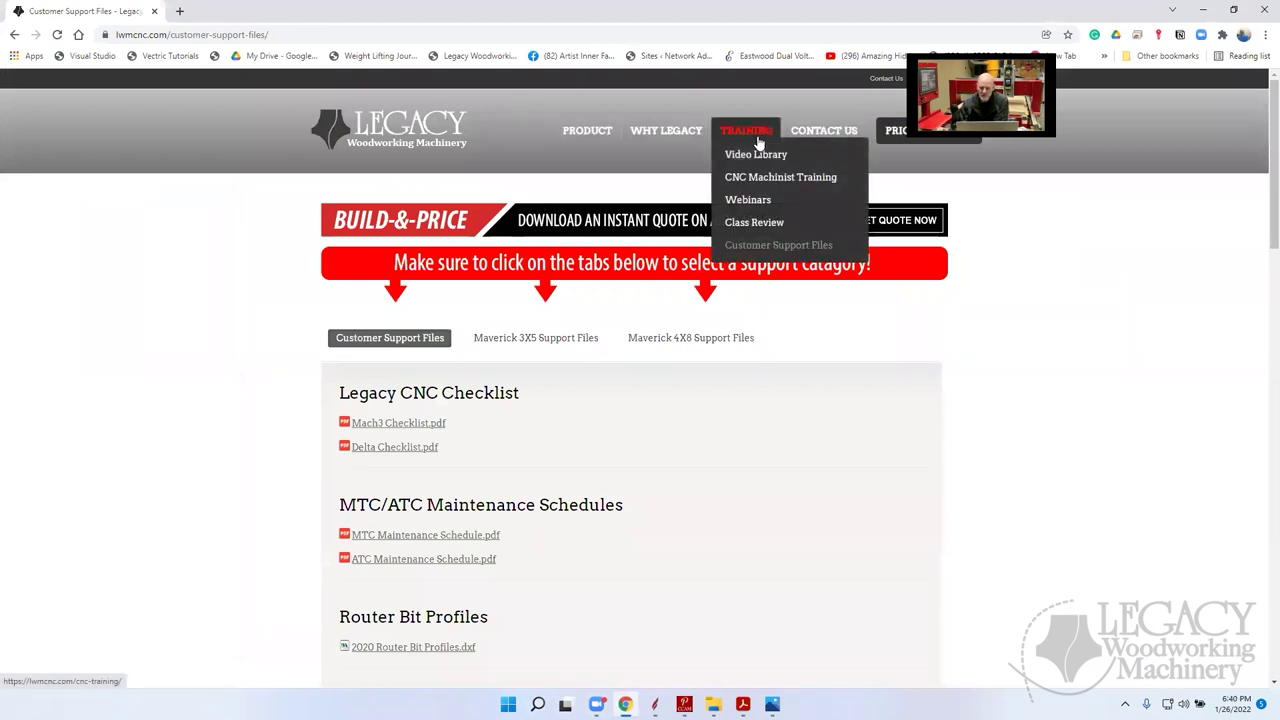
click(757, 224)
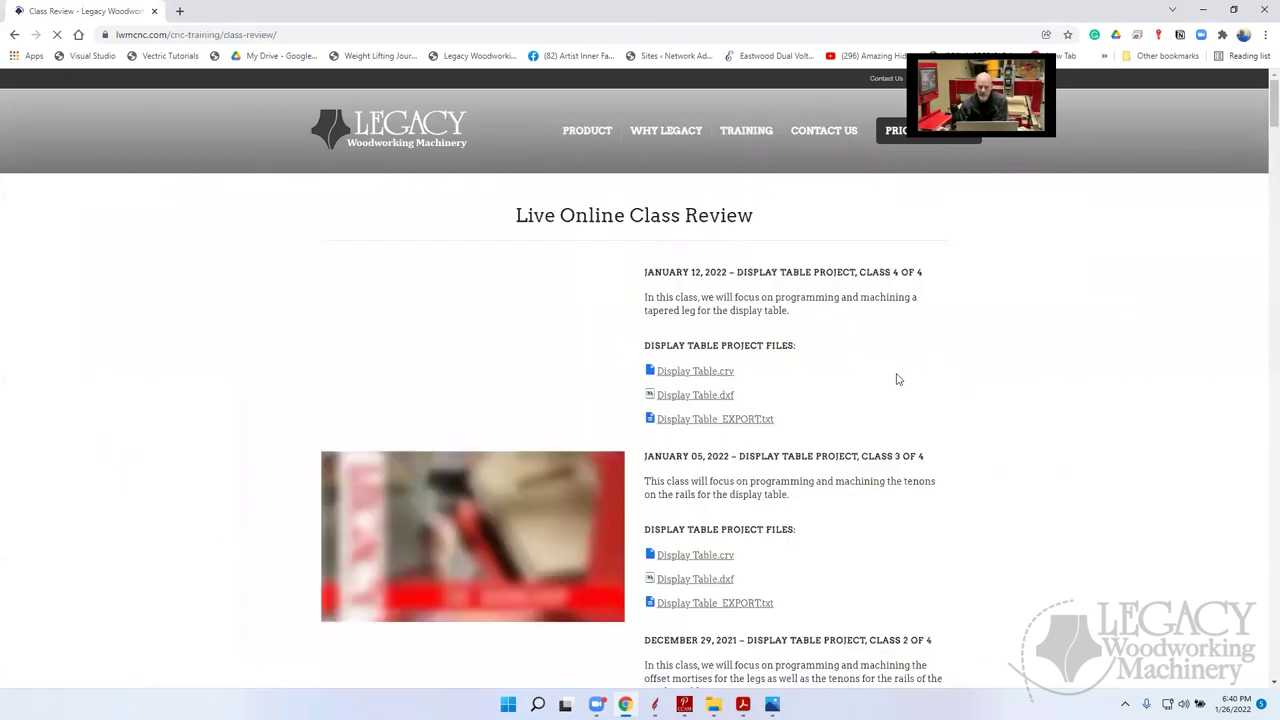
Find the CCAM Machine Settings class on the Class Review page and open its Machine Settings PDF
scroll(970, 428, down, 1)
scroll(1009, 437, down, 3)
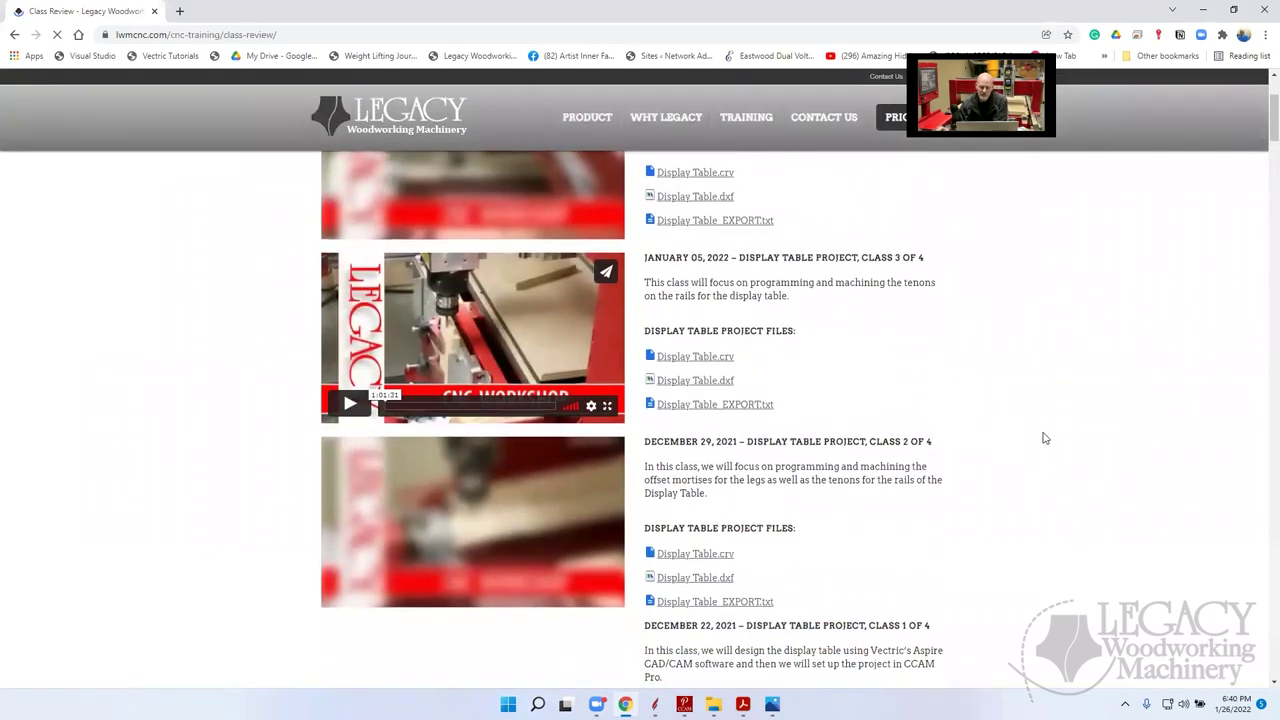
scroll(1040, 445, down, 4)
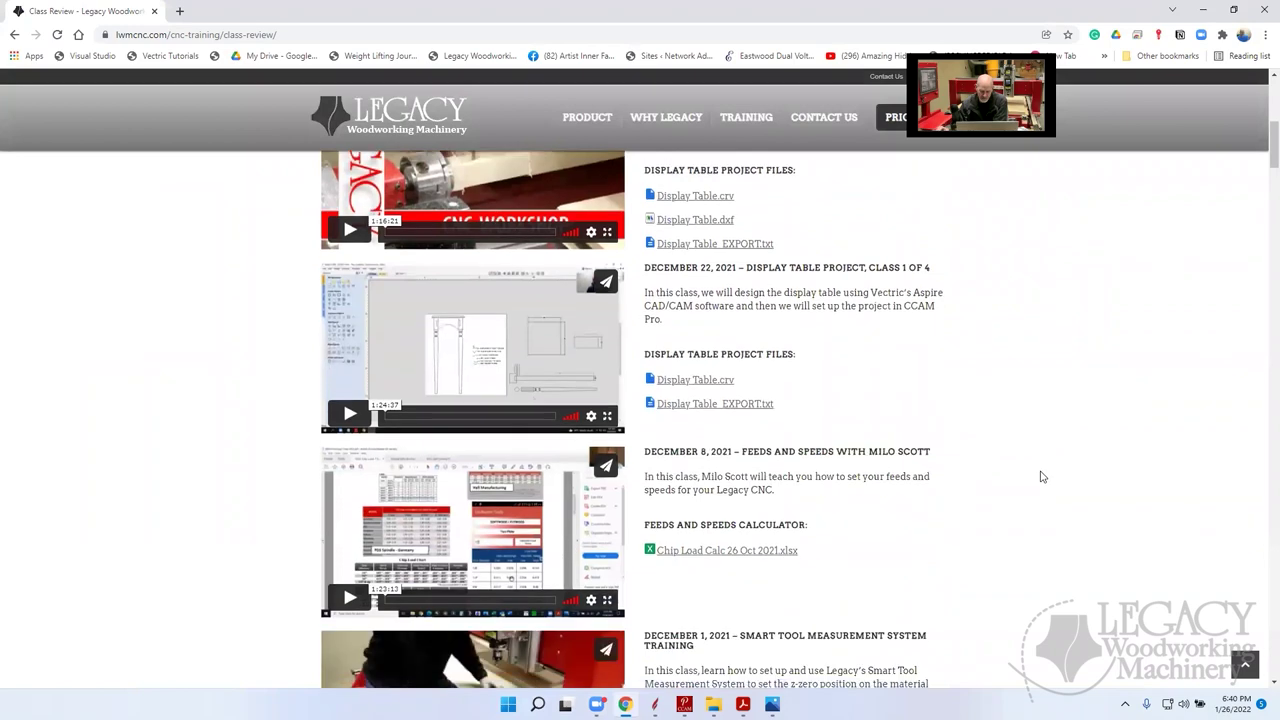
scroll(1046, 462, down, 3)
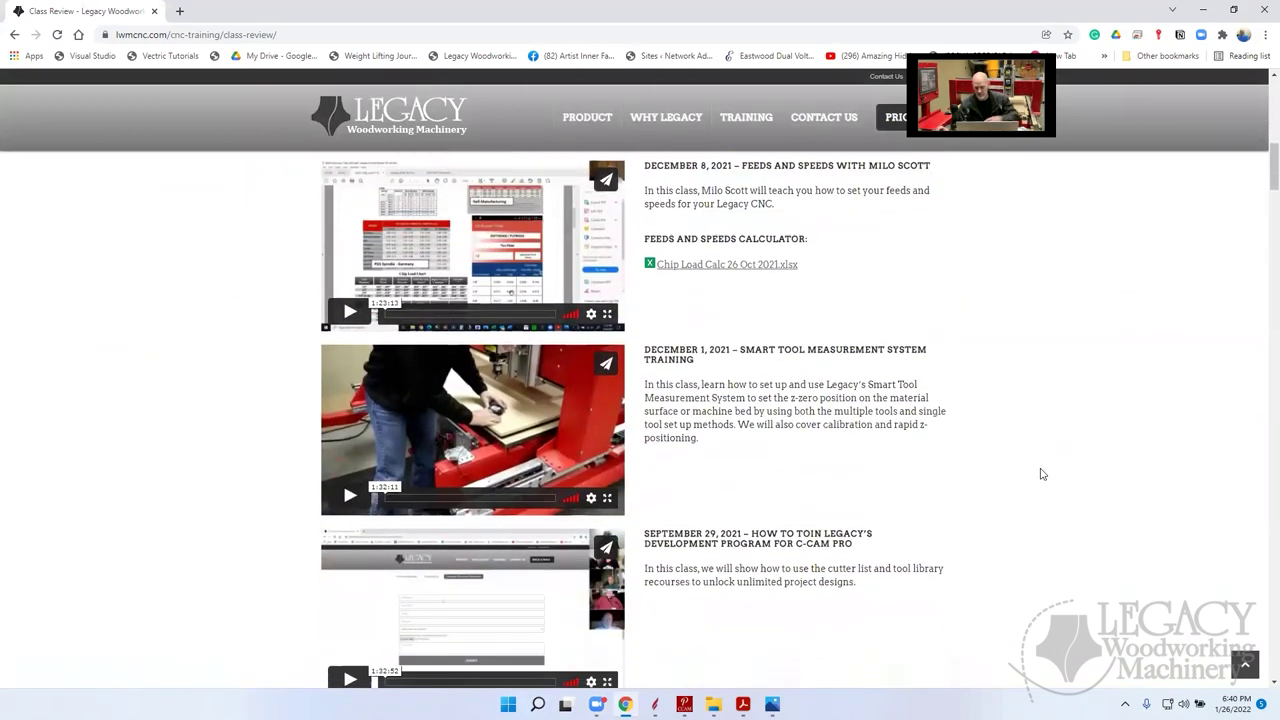
scroll(1040, 474, down, 2)
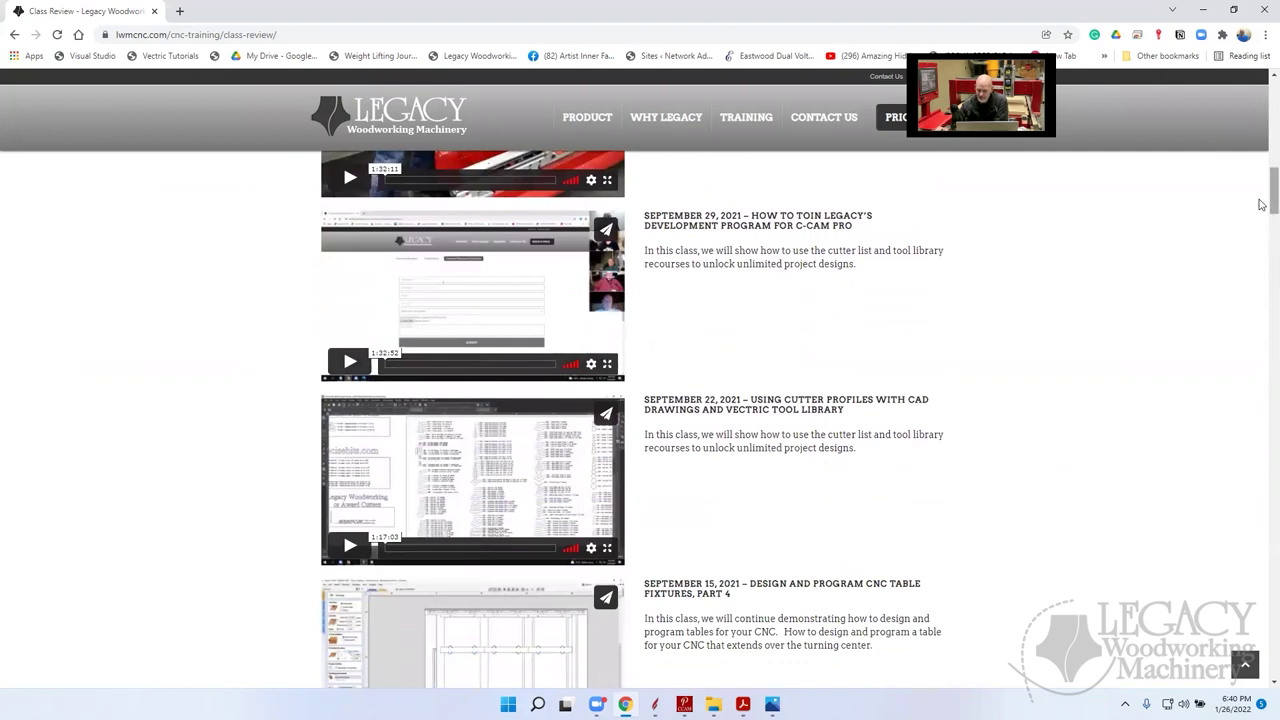
scroll(1262, 203, down, 1)
drag(1262, 203, 1262, 221)
drag(1262, 239, 1262, 308)
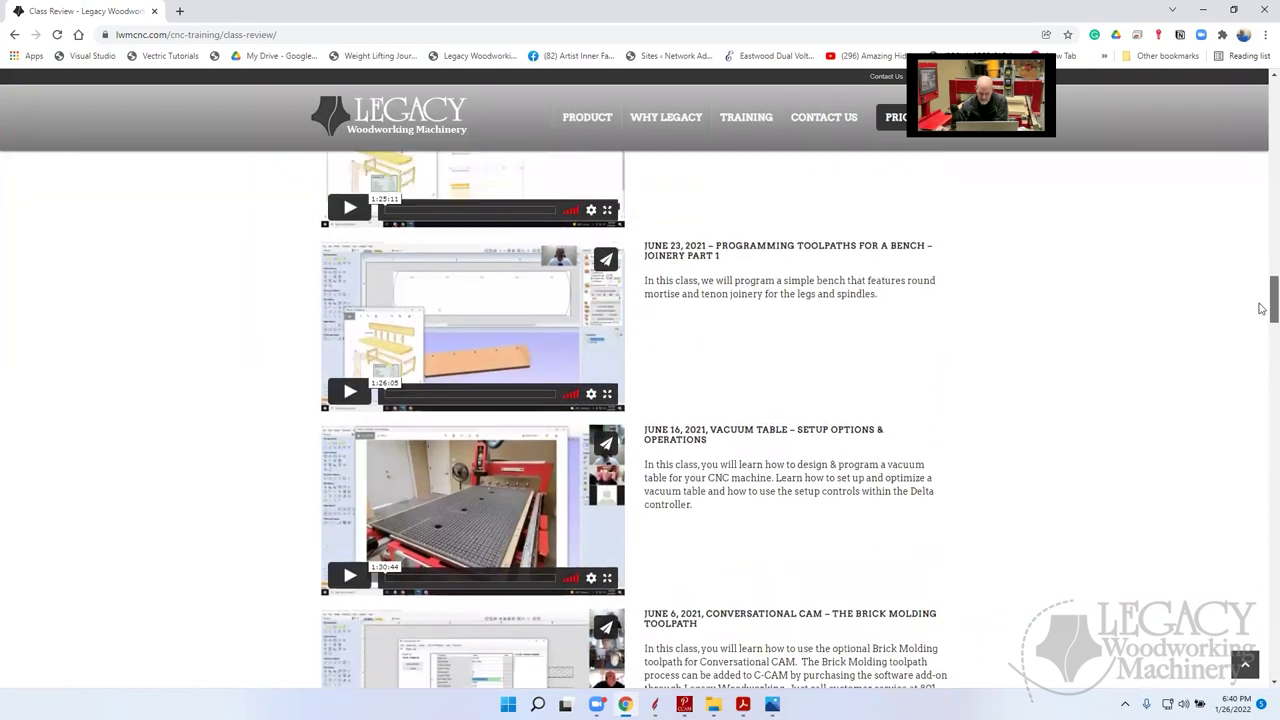
drag(1262, 308, 1262, 508)
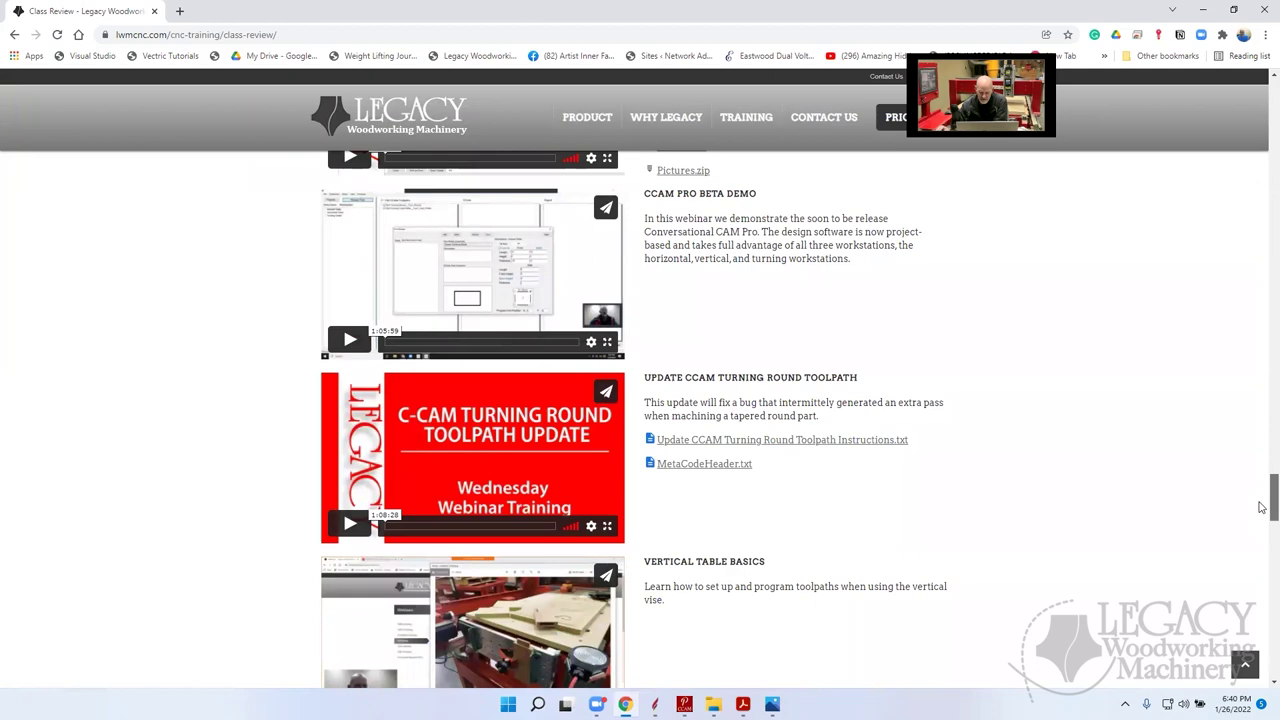
drag(1262, 508, 1262, 507)
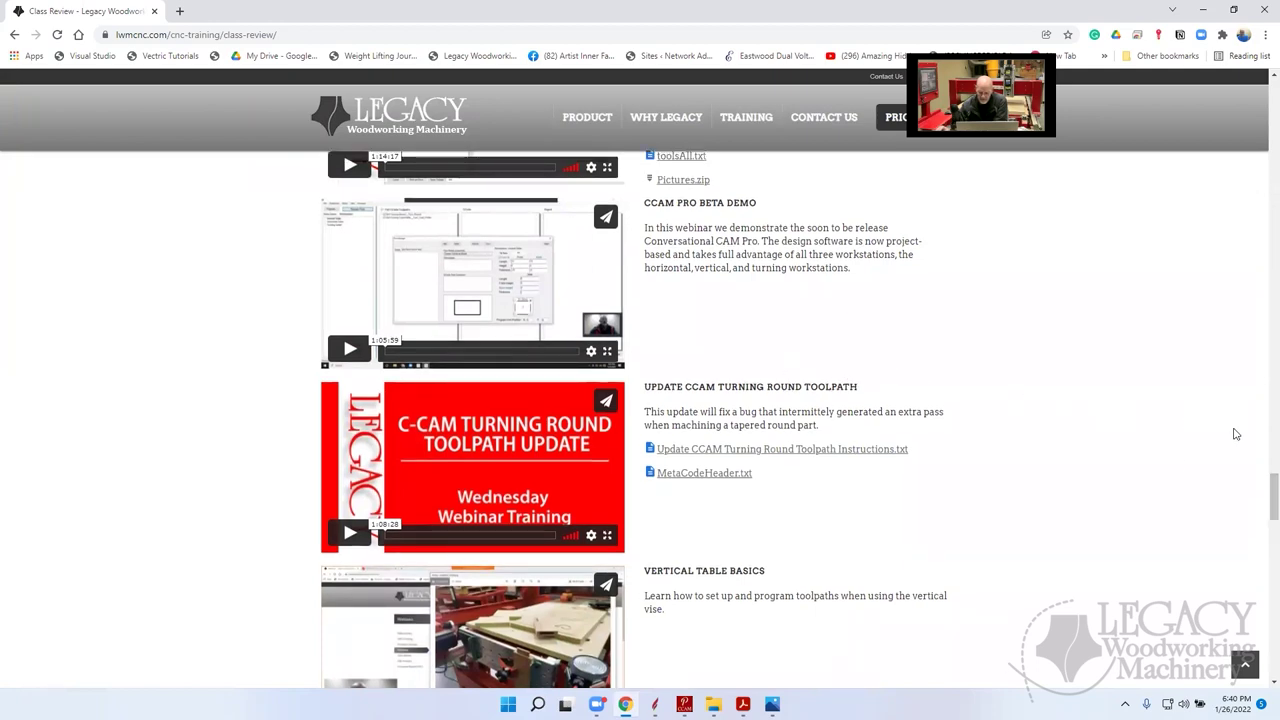
scroll(1260, 494, up, 2)
scroll(1260, 494, up, 2)
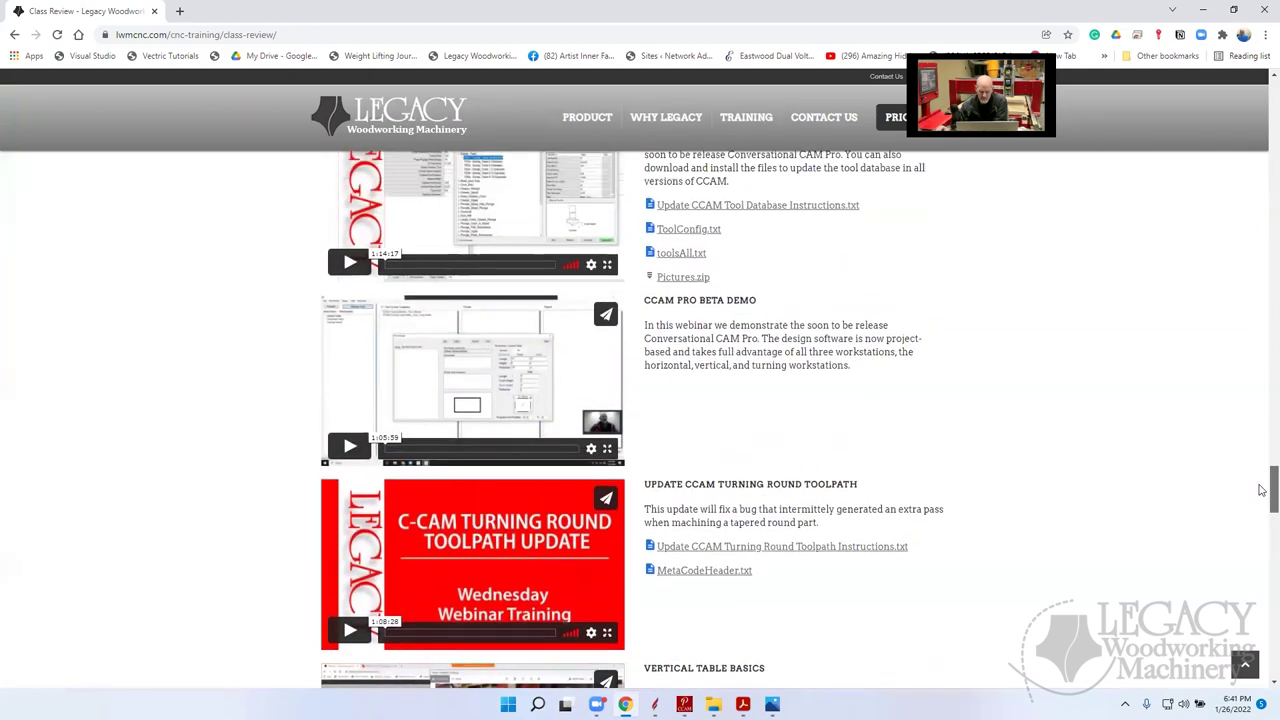
scroll(1260, 494, down, 1)
drag(1262, 494, 1264, 536)
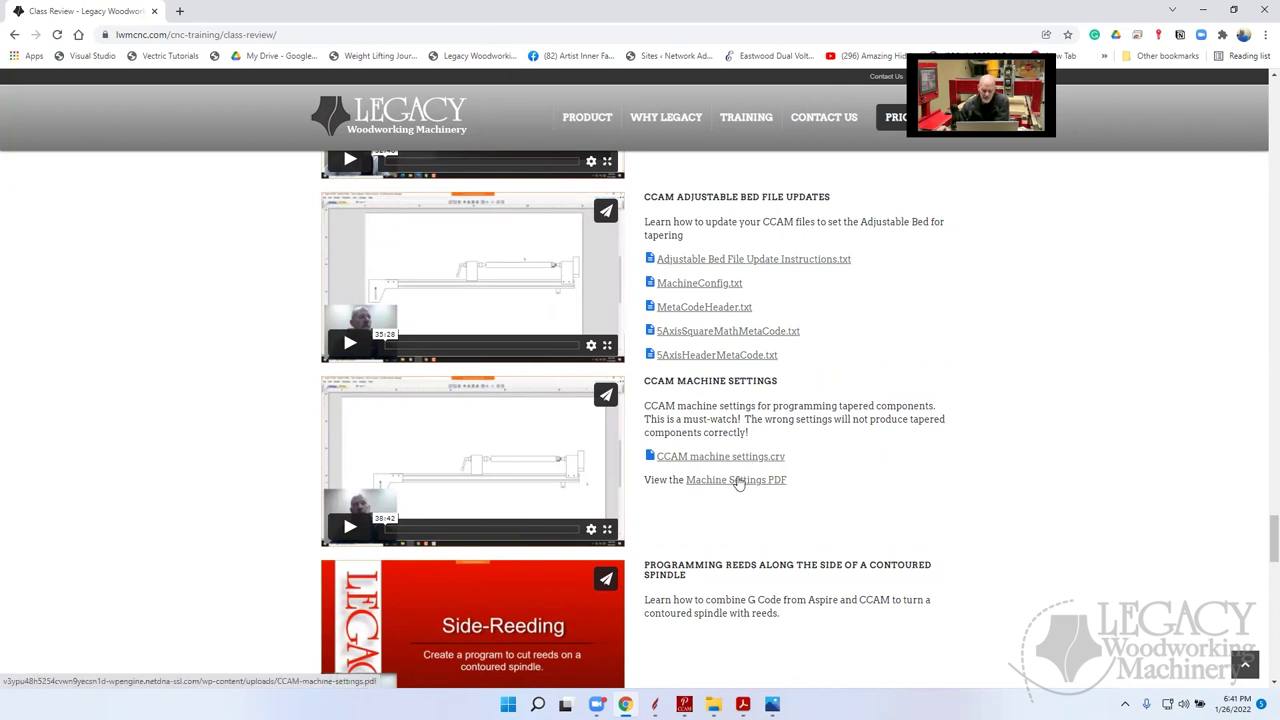
click(737, 480)
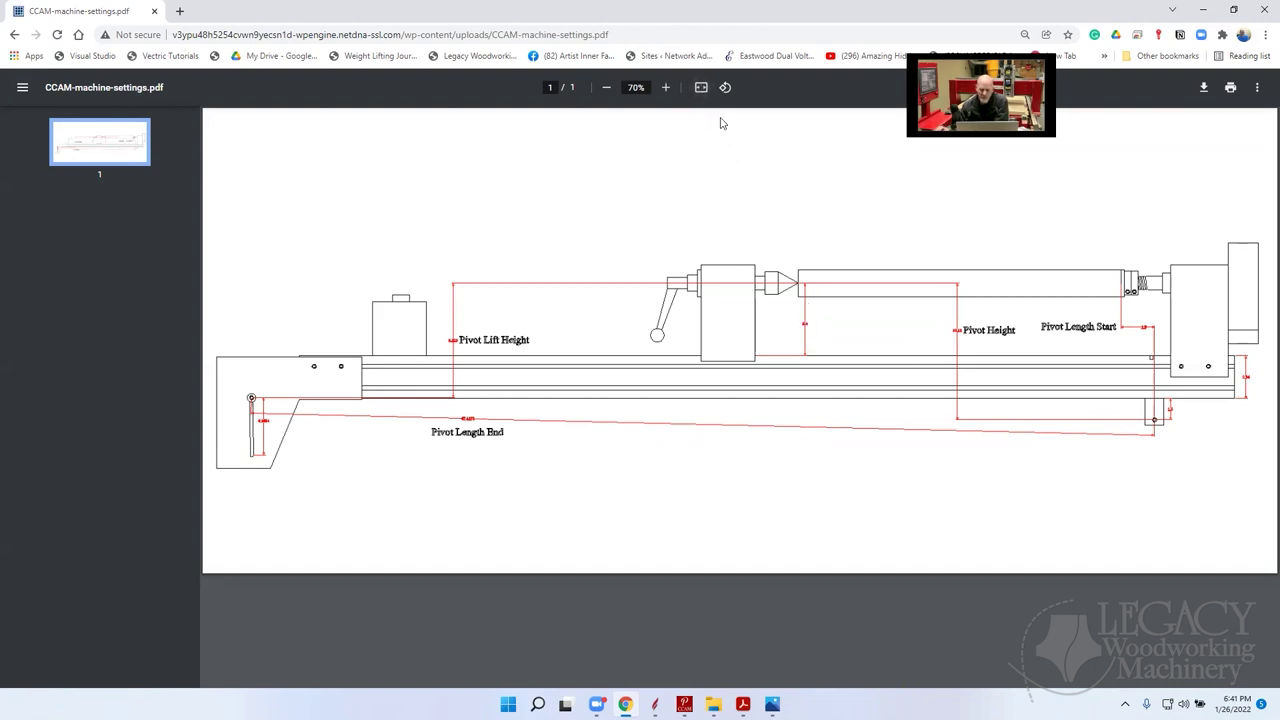
Examine the pivot lift height, pivot height and pivot length start and end dimensions in the machine diagram, up close and as a whole
click(666, 88)
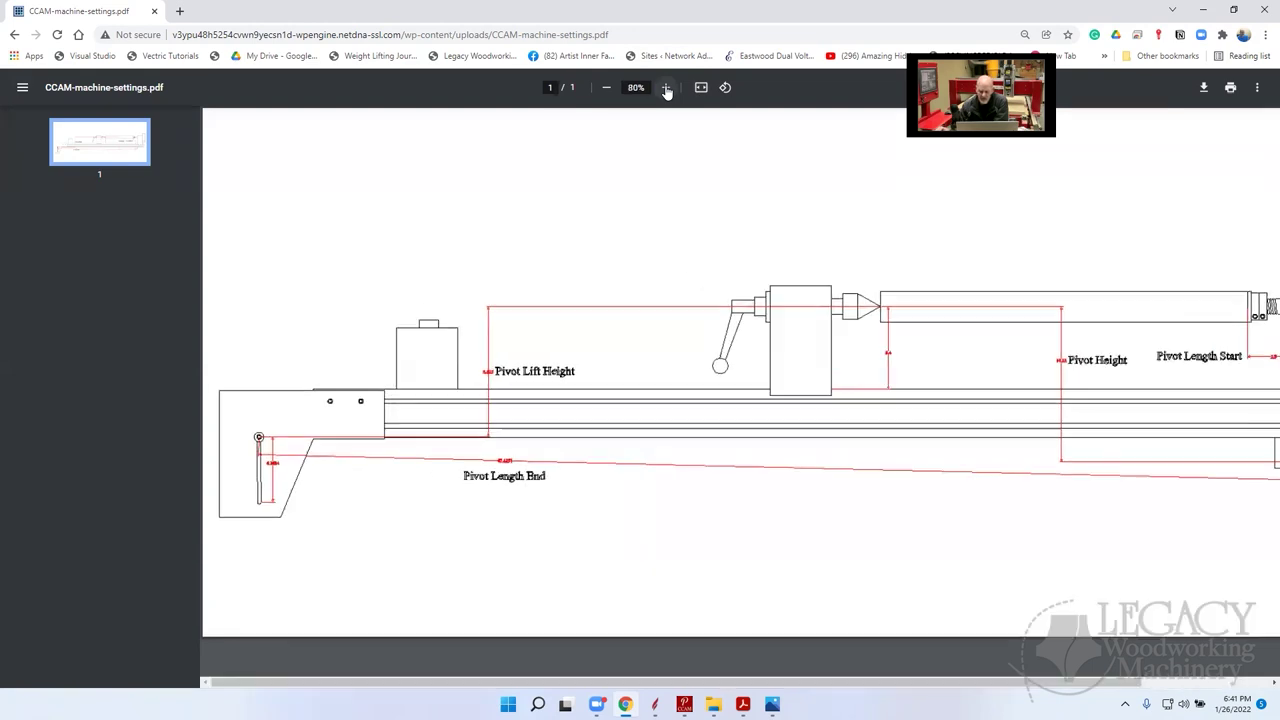
click(666, 88)
click(666, 88)
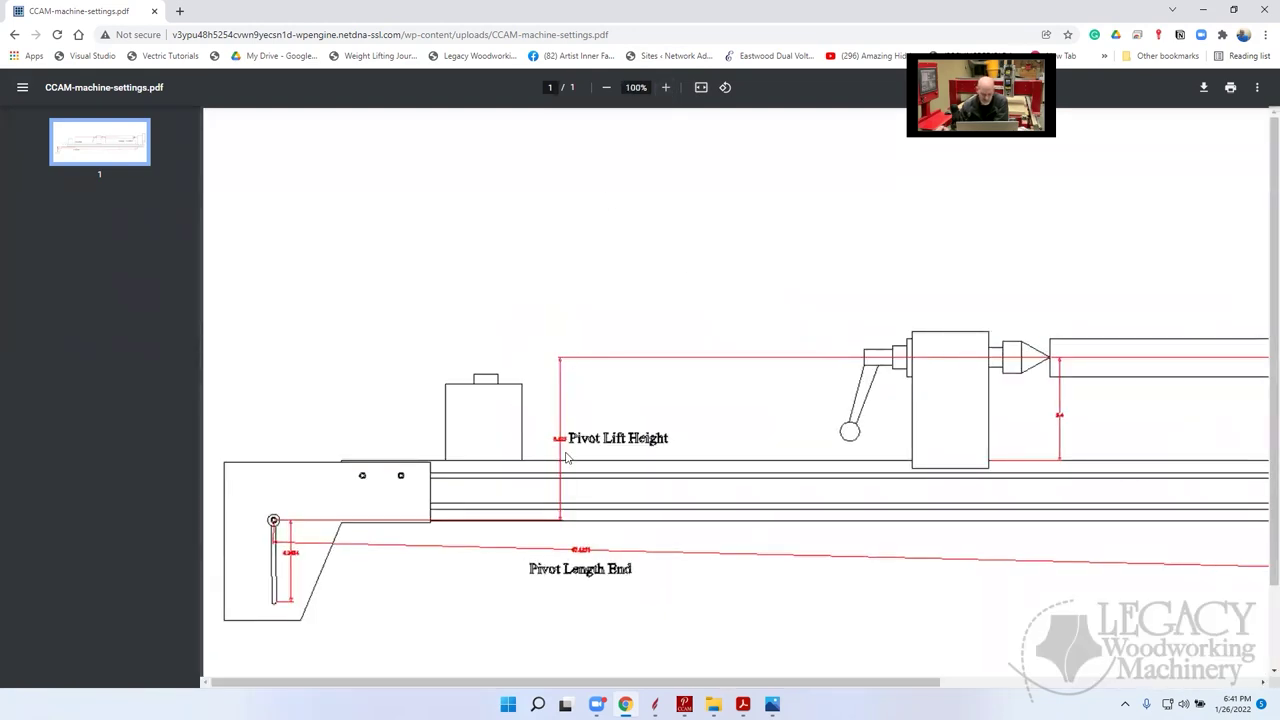
scroll(590, 338, down, 1)
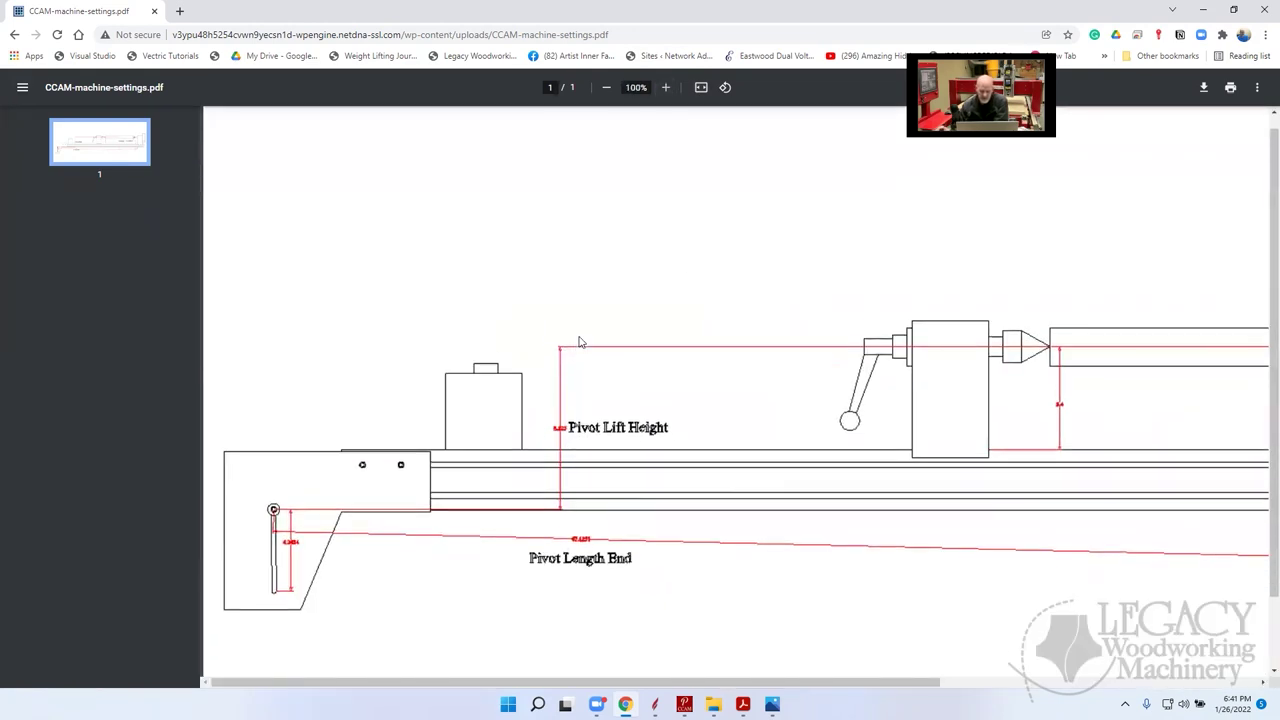
click(607, 88)
click(607, 88)
click(607, 88)
click(607, 88)
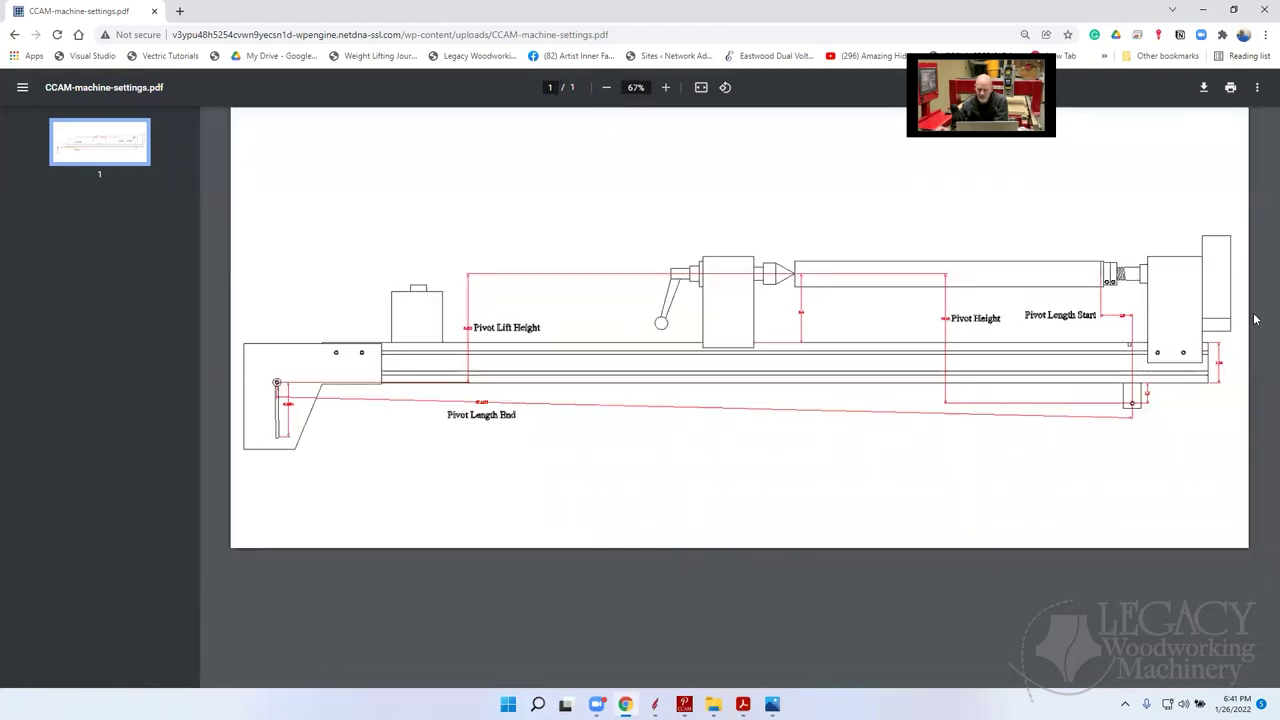